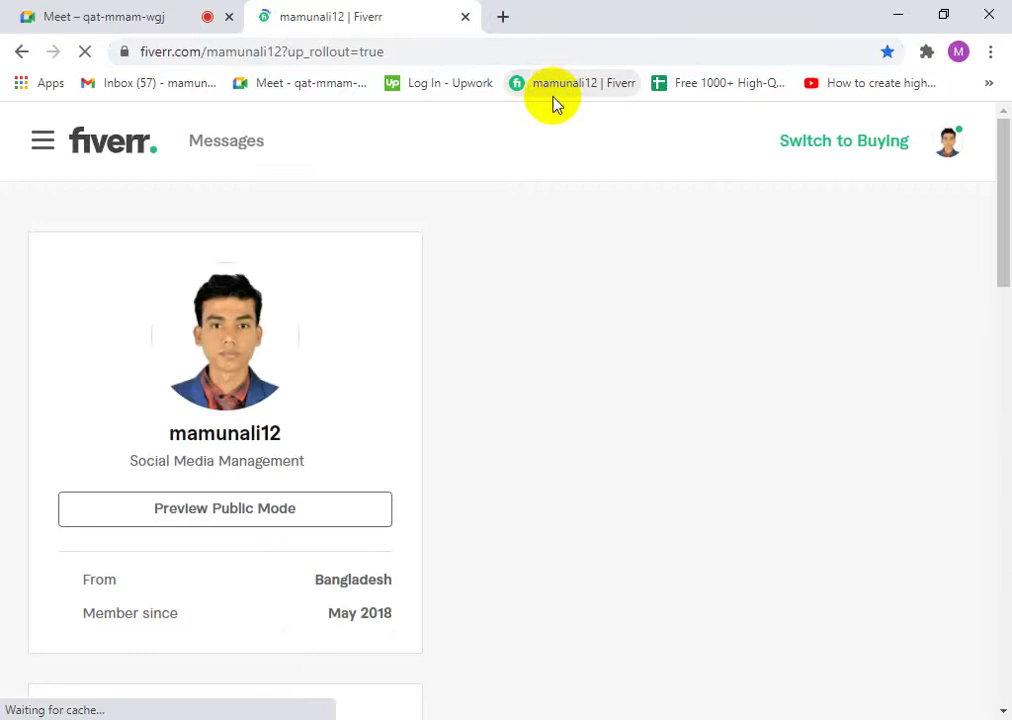
# - Share the entire screen in the Meet call, then return to the Fiverr profile tab
pyautogui.click(122, 18)
pyautogui.click(893, 678)
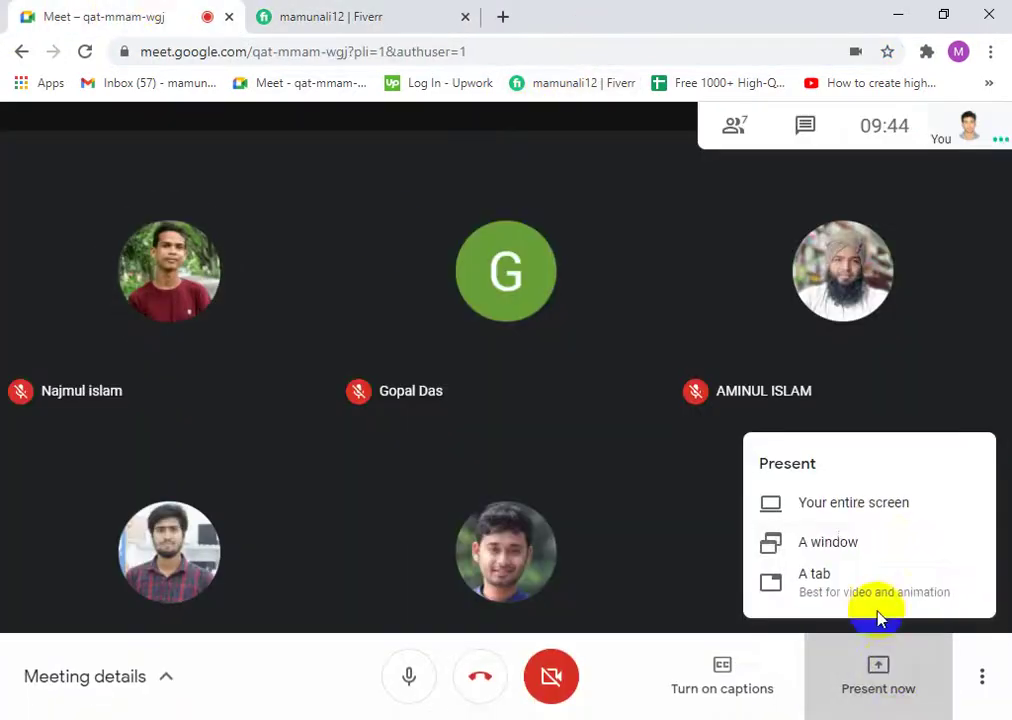
pyautogui.click(854, 513)
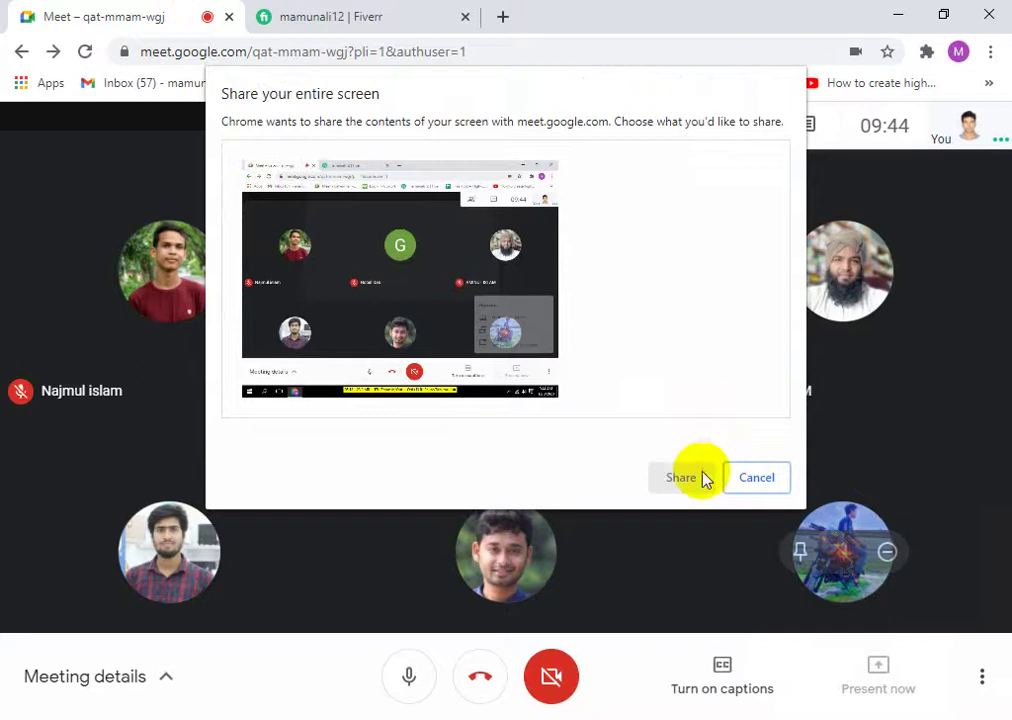
pyautogui.click(418, 305)
pyautogui.click(680, 477)
pyautogui.click(360, 17)
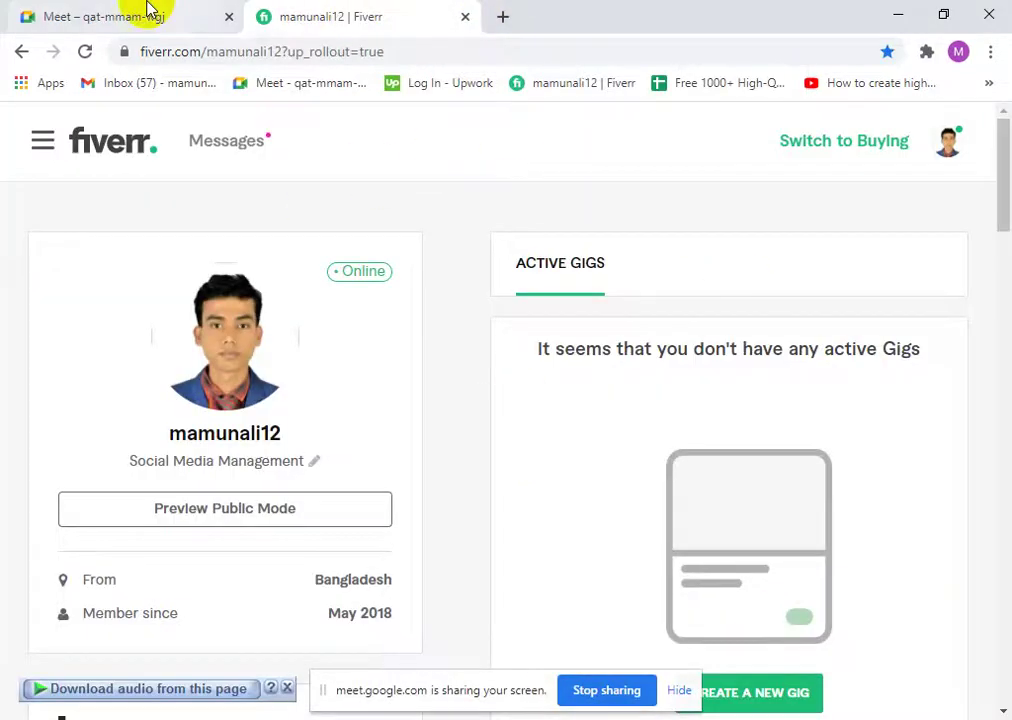
# - Switch the Fiverr account to buying mode and open the seller Dashboard
pyautogui.click(147, 15)
pyautogui.click(384, 15)
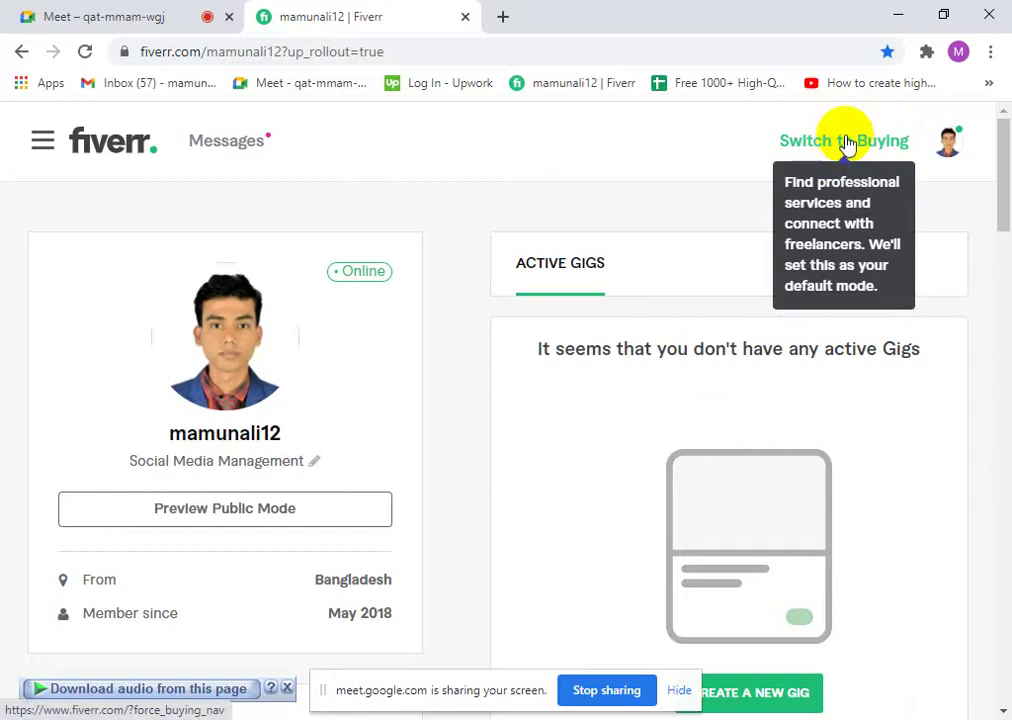
pyautogui.click(827, 152)
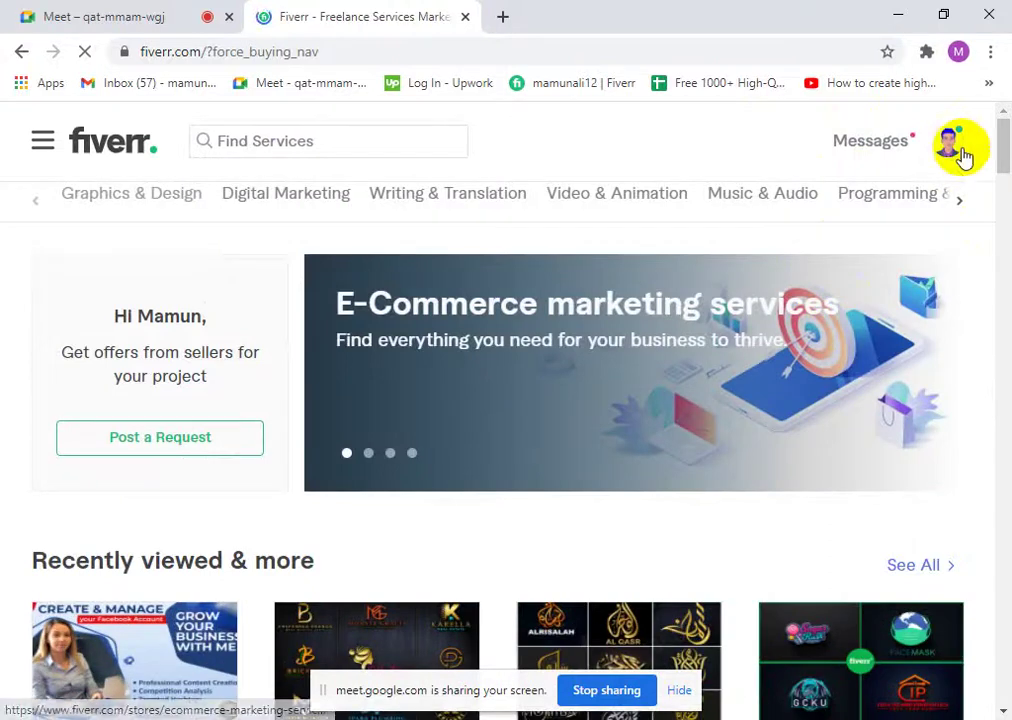
pyautogui.click(952, 148)
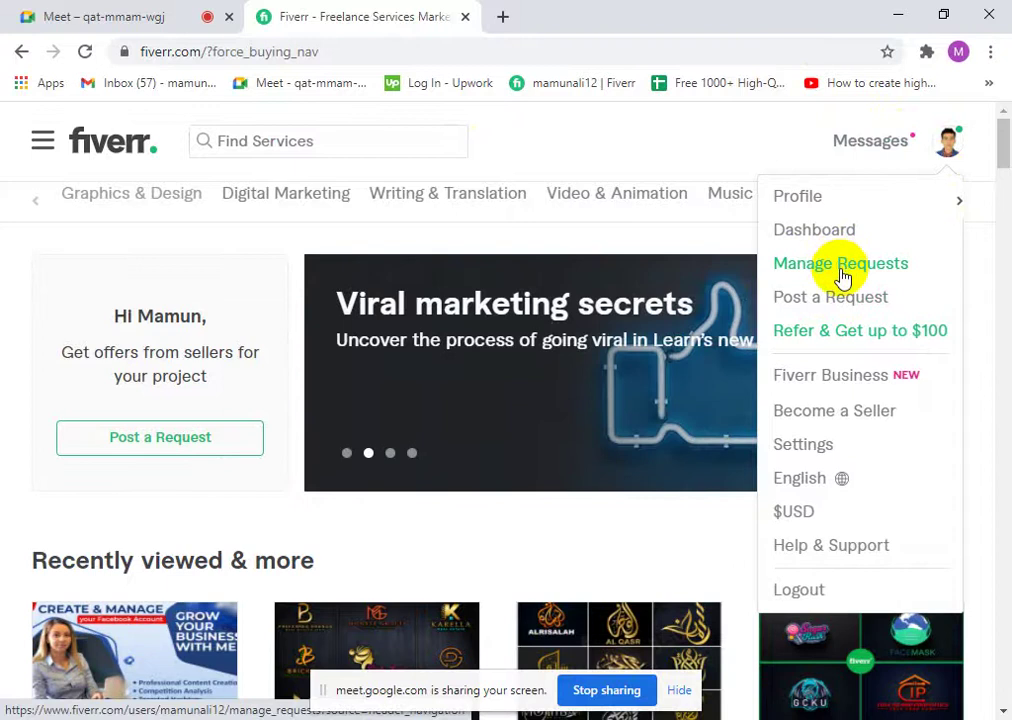
pyautogui.click(826, 238)
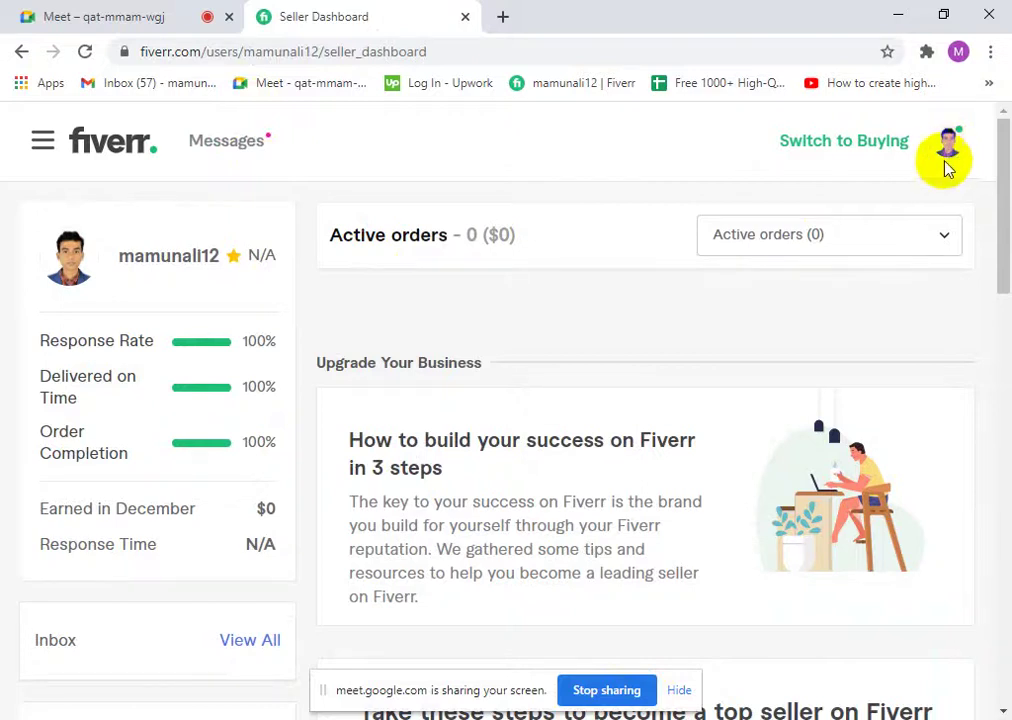
# - Close the Fiverr dashboard tab and stop presenting in Google Meet
pyautogui.click(949, 148)
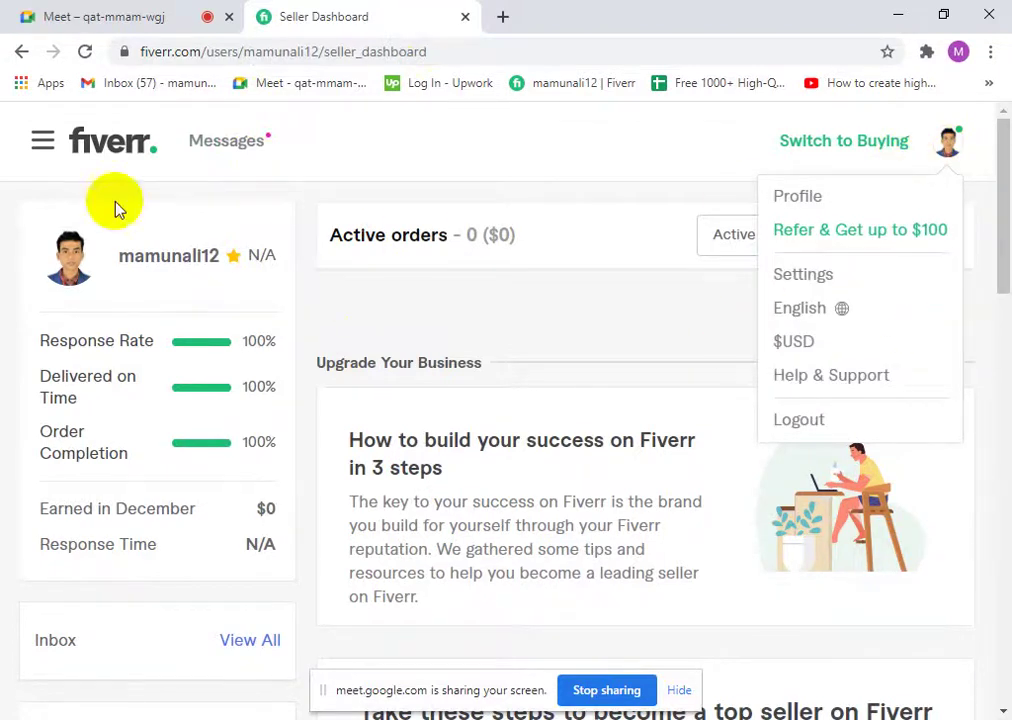
pyautogui.click(462, 18)
pyautogui.click(485, 346)
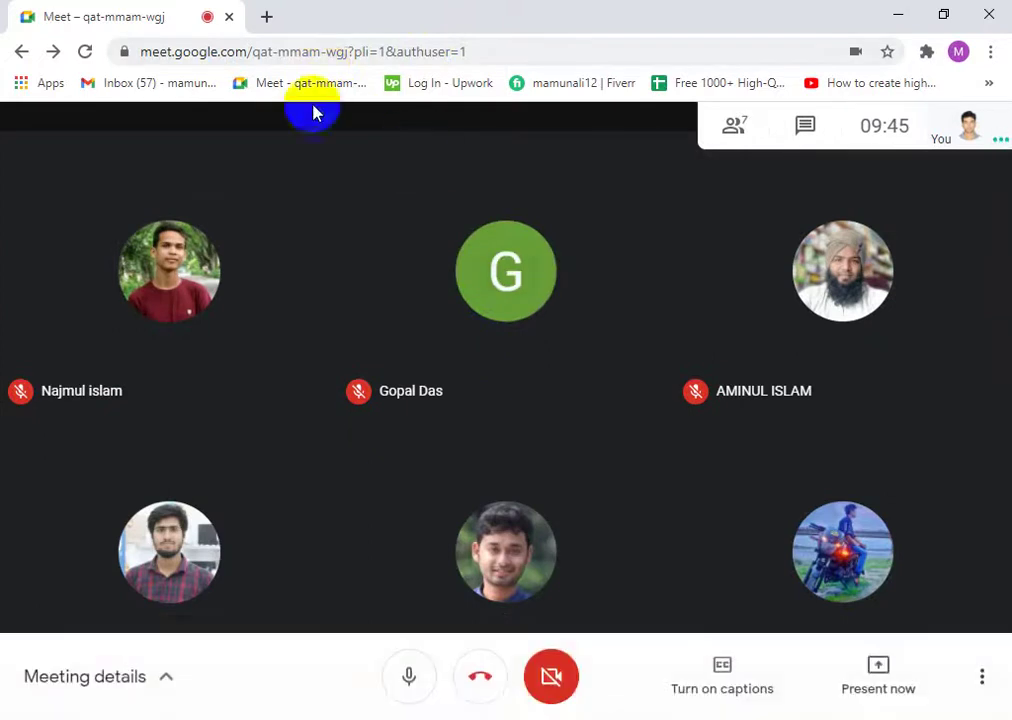
# - Reopen the Fiverr profile page from the bookmarks in a new tab
pyautogui.click(267, 17)
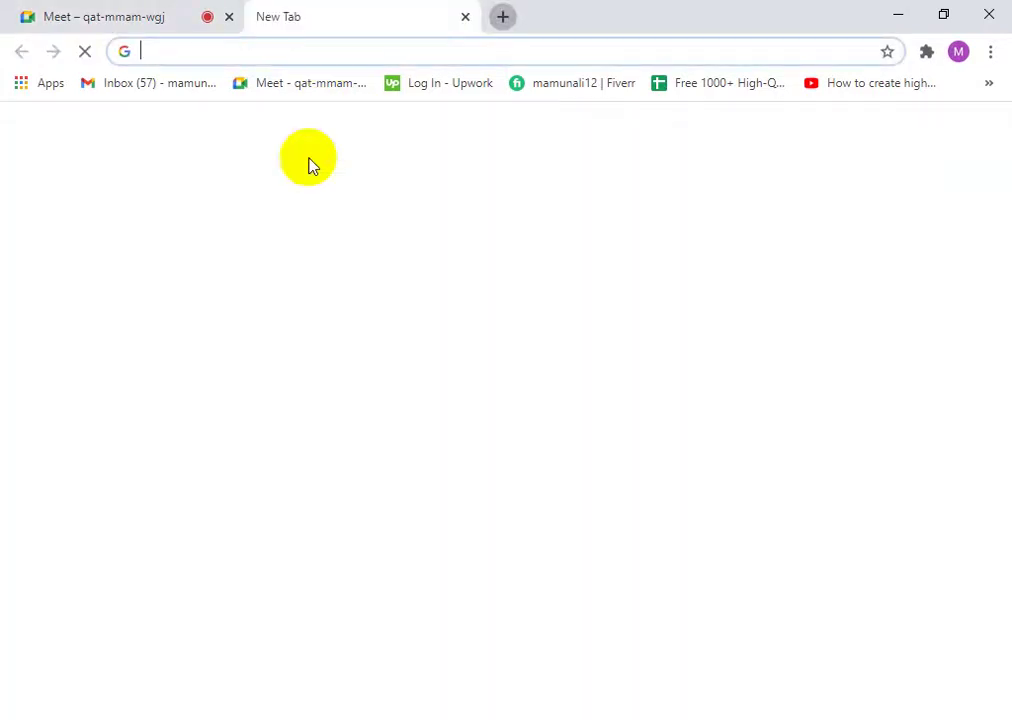
pyautogui.click(448, 87)
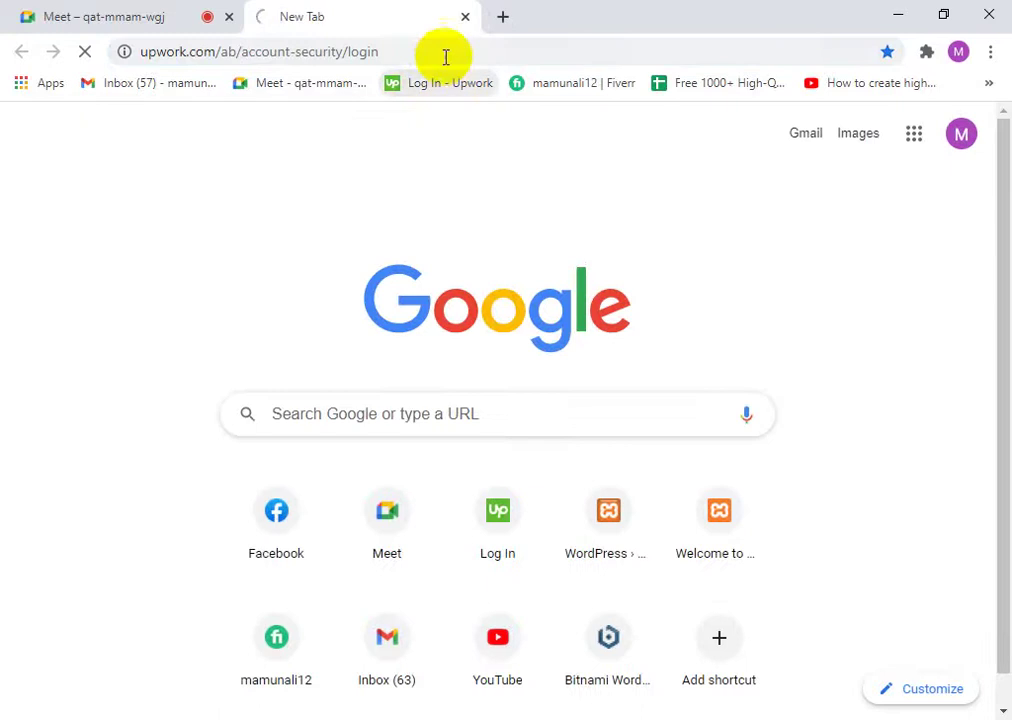
pyautogui.click(540, 88)
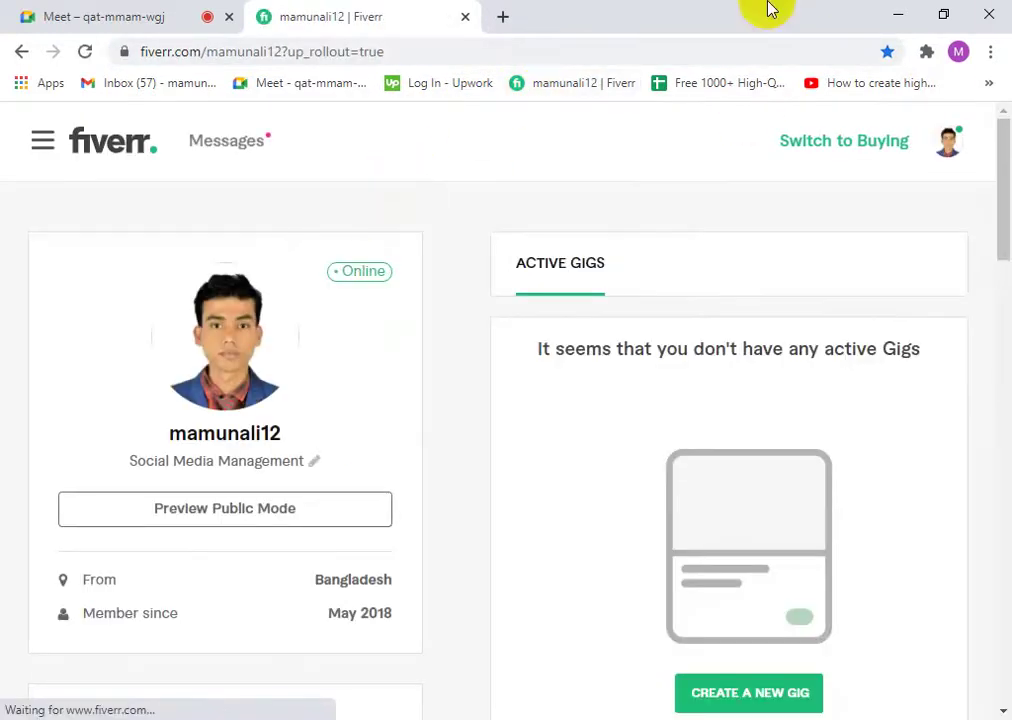
pyautogui.click(950, 155)
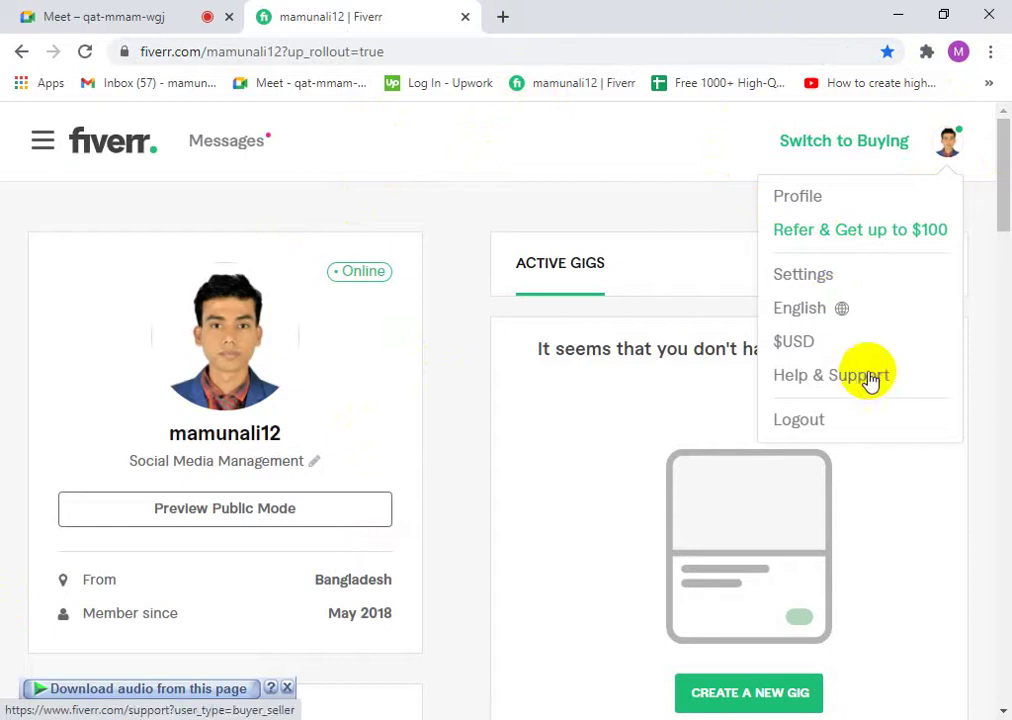
pyautogui.click(335, 333)
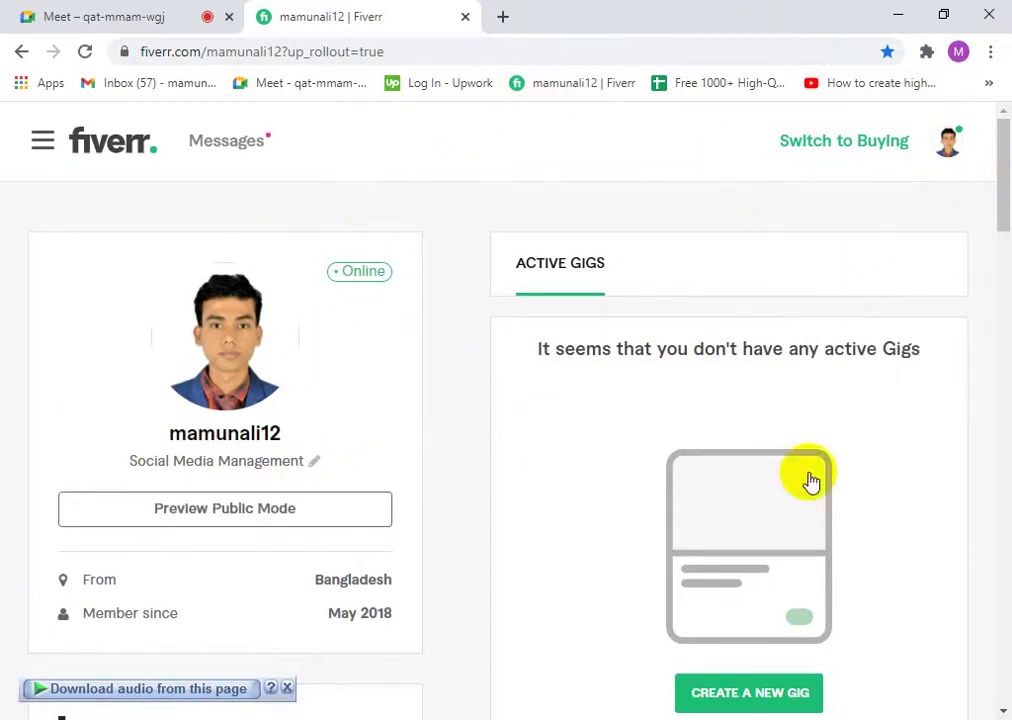
# - Put Fiverr into buying mode, check the account menu, and return to the Meet call
pyautogui.click(886, 144)
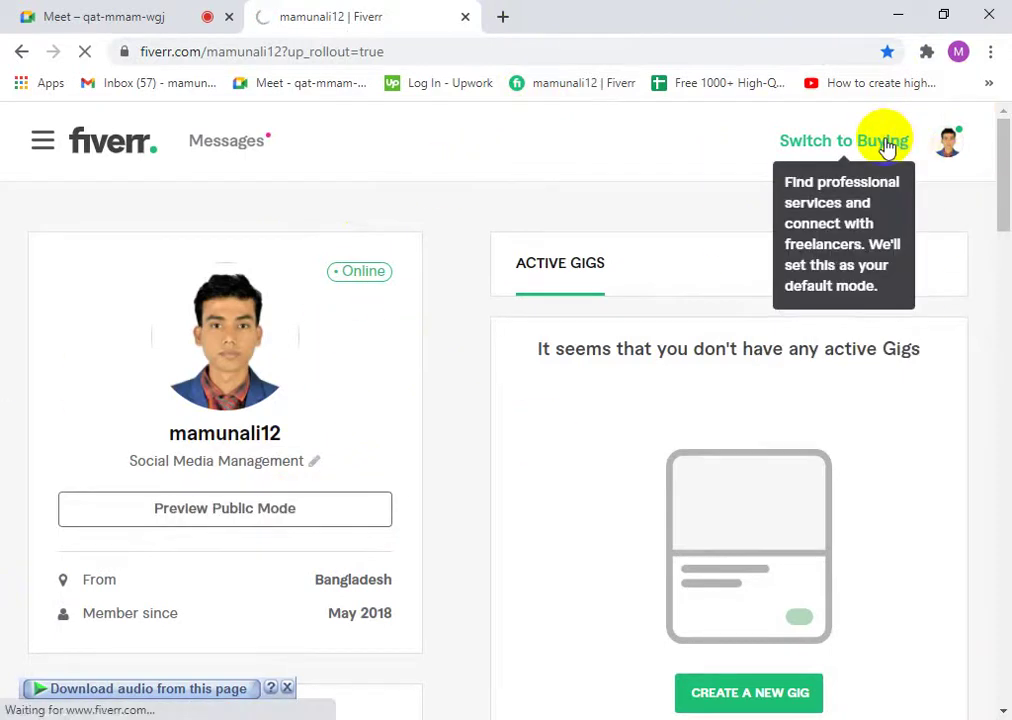
pyautogui.scroll(-3, 727, 381)
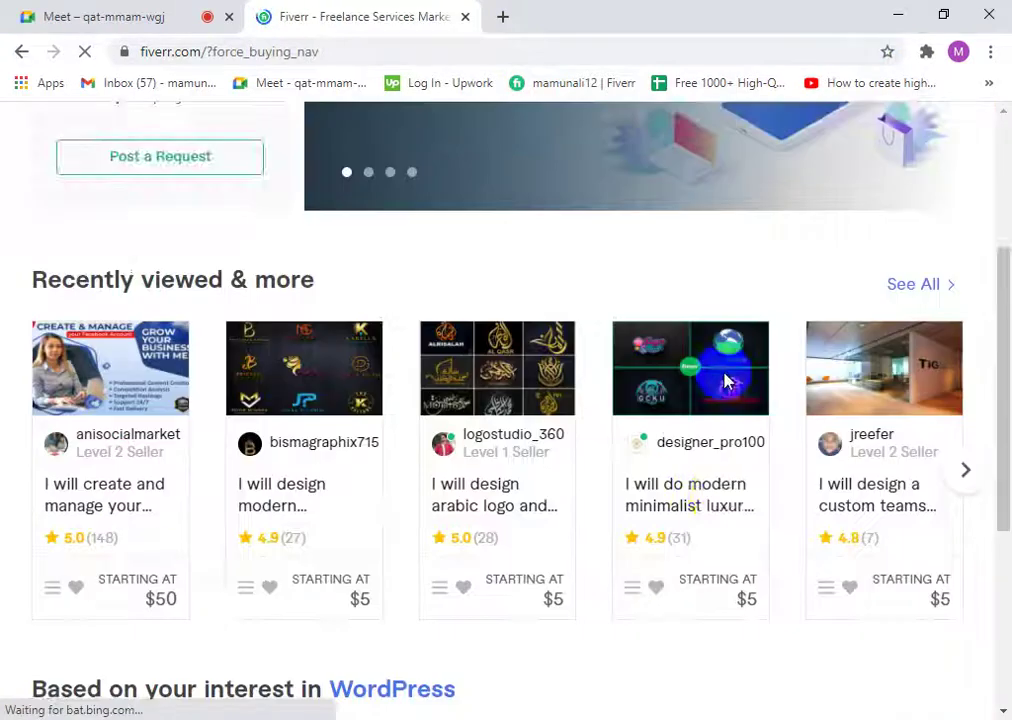
pyautogui.scroll(3, 727, 381)
pyautogui.click(945, 148)
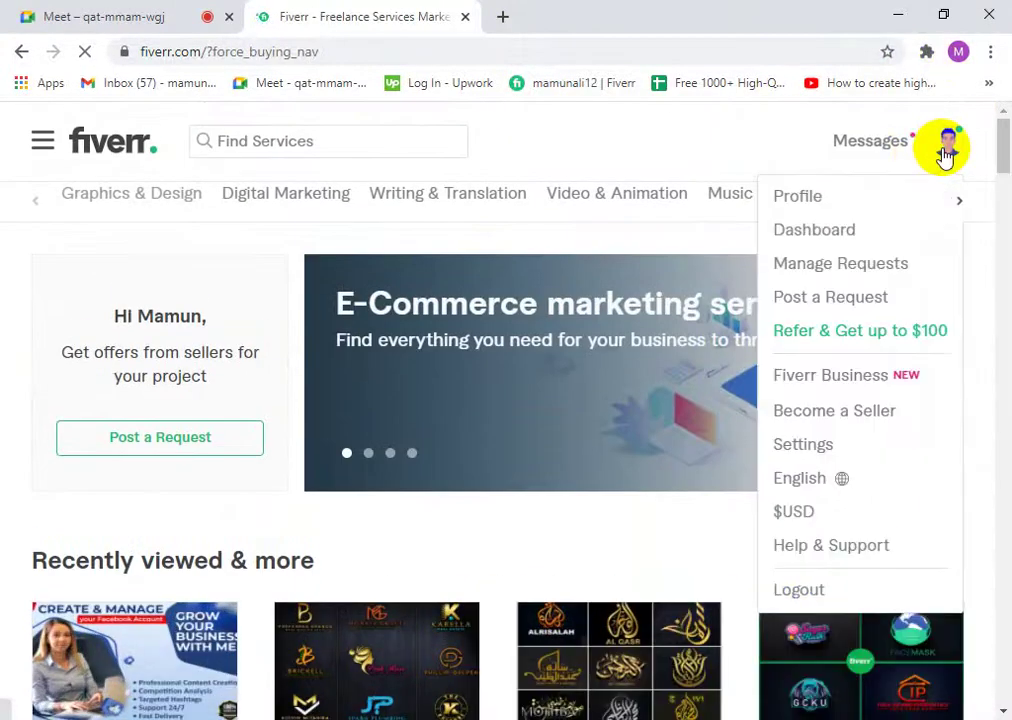
pyautogui.click(65, 14)
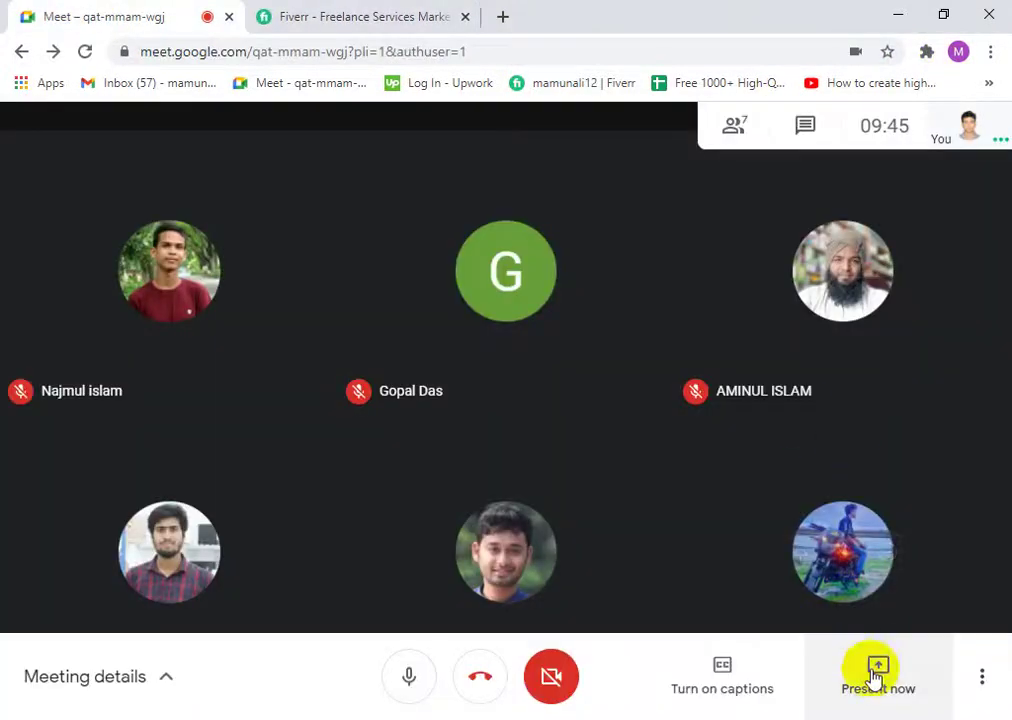
# - Share the entire screen with the Meet call again
pyautogui.click(877, 666)
pyautogui.click(782, 501)
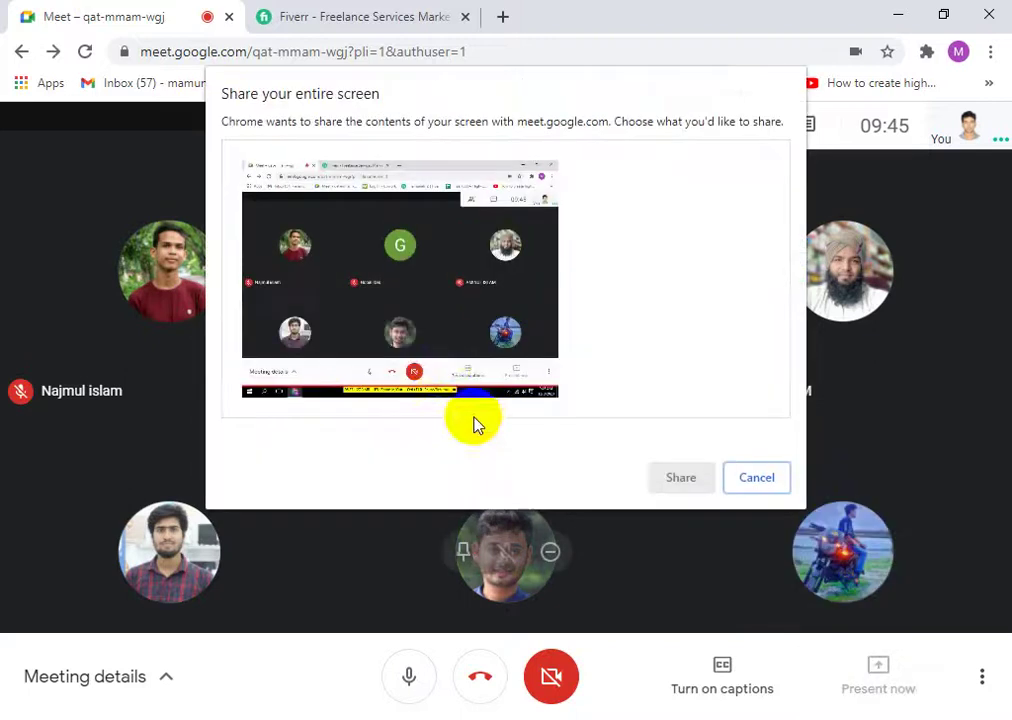
pyautogui.click(692, 472)
# - Close the Fiverr tab and begin entering 'fiv' in a fresh tab
pyautogui.click(395, 12)
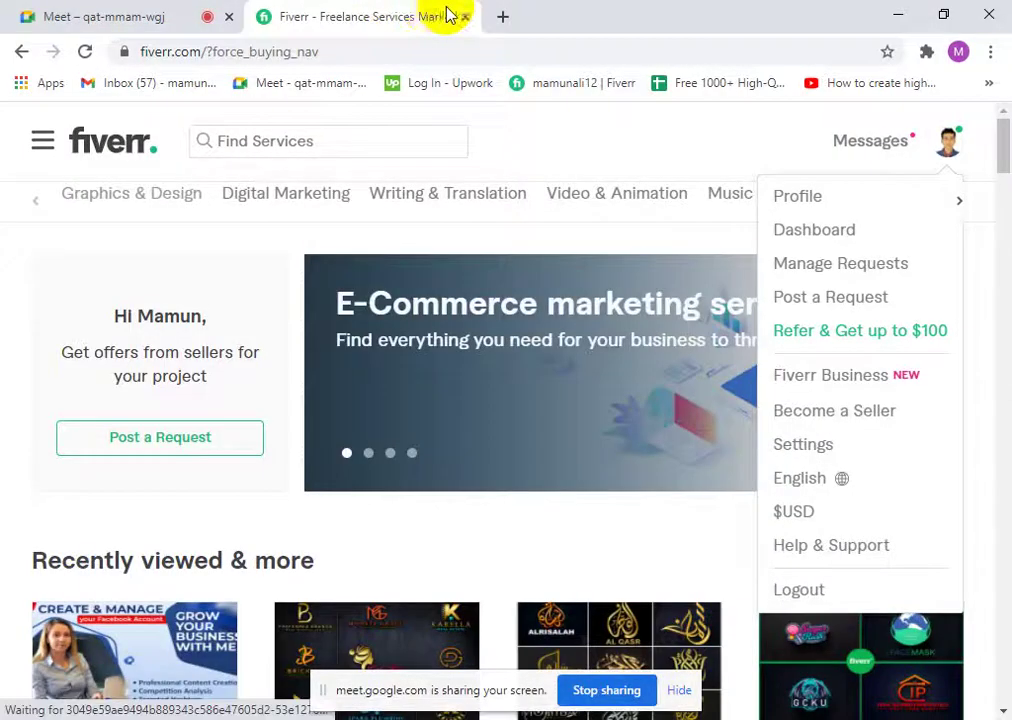
pyautogui.click(467, 17)
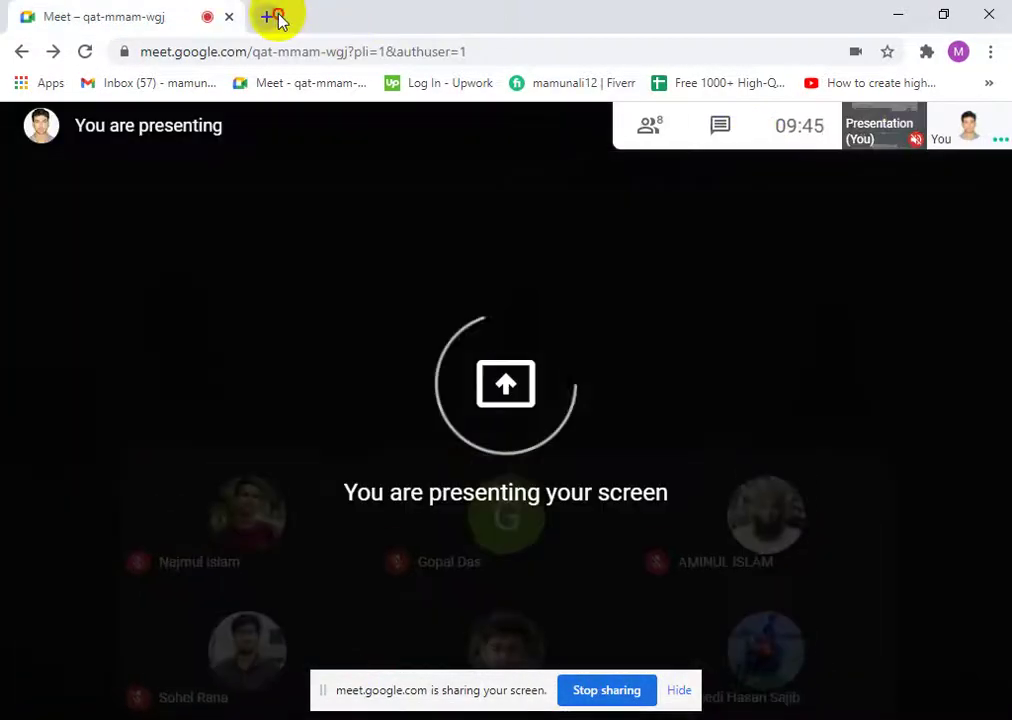
pyautogui.click(270, 17)
pyautogui.write('f')
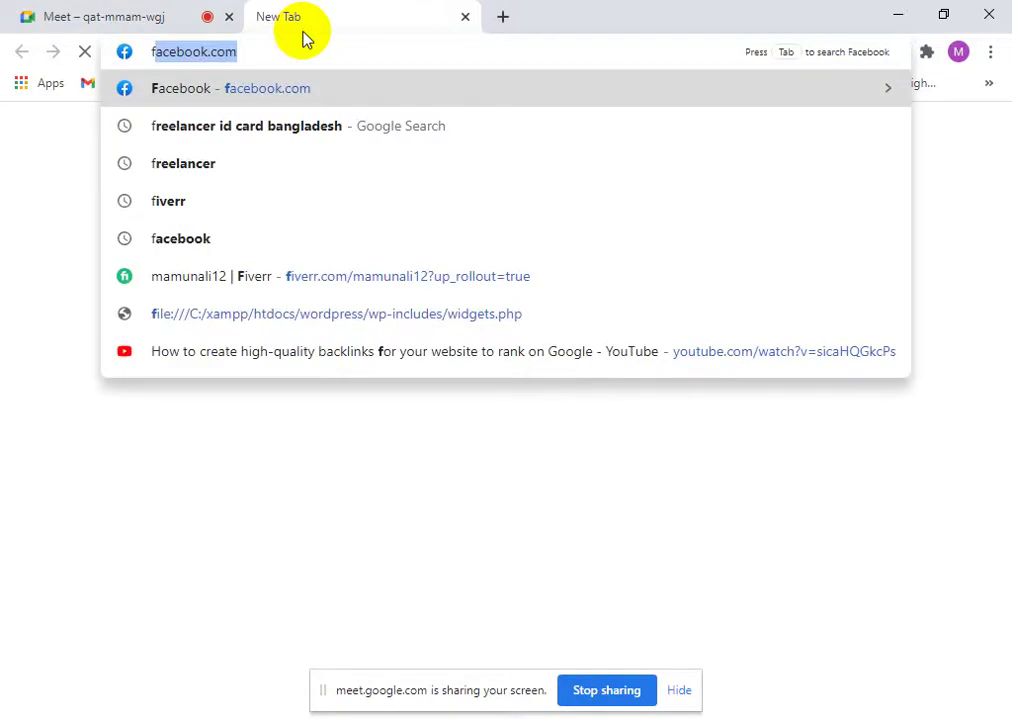
pyautogui.write('iv')
# - Load the suggested Fiverr address and log out through the account menu
pyautogui.press('Return')
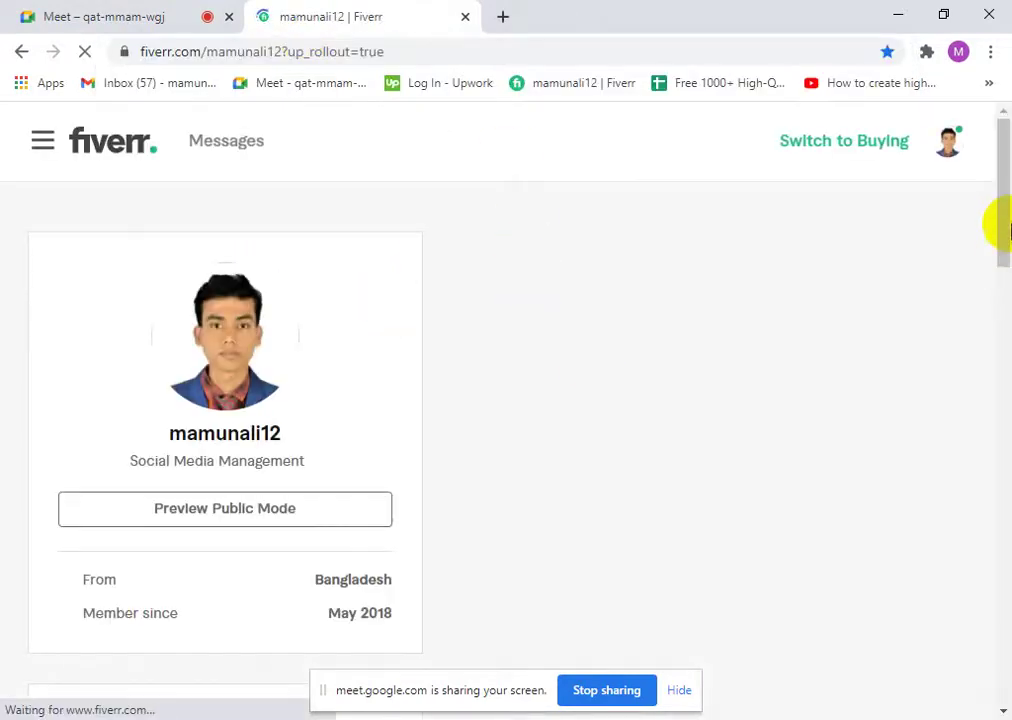
pyautogui.click(945, 145)
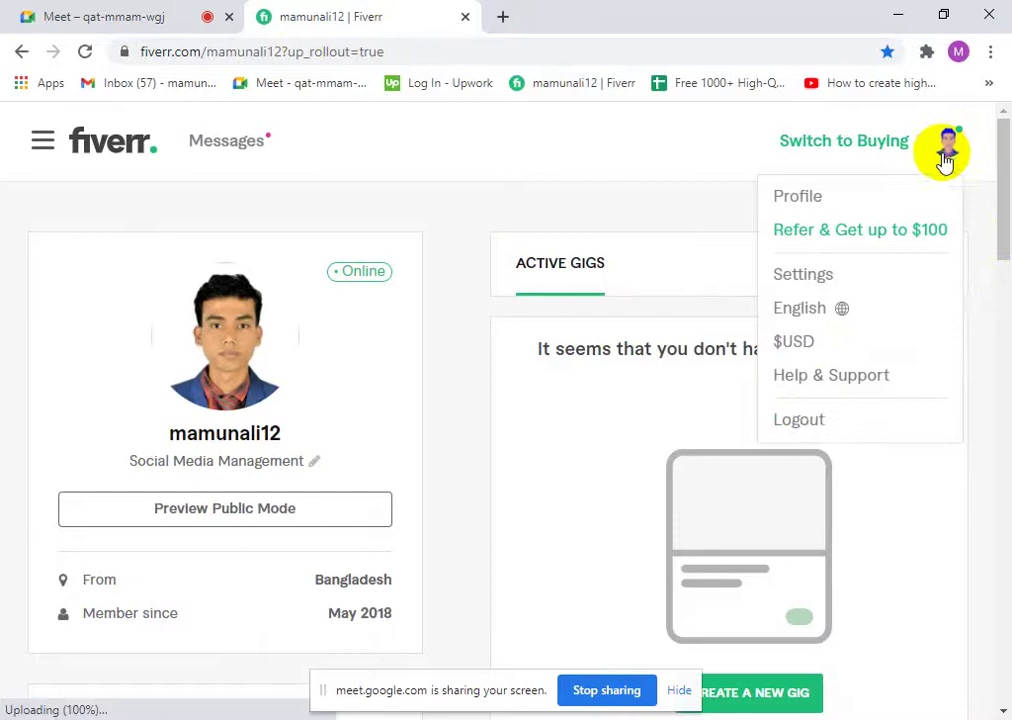
pyautogui.click(818, 422)
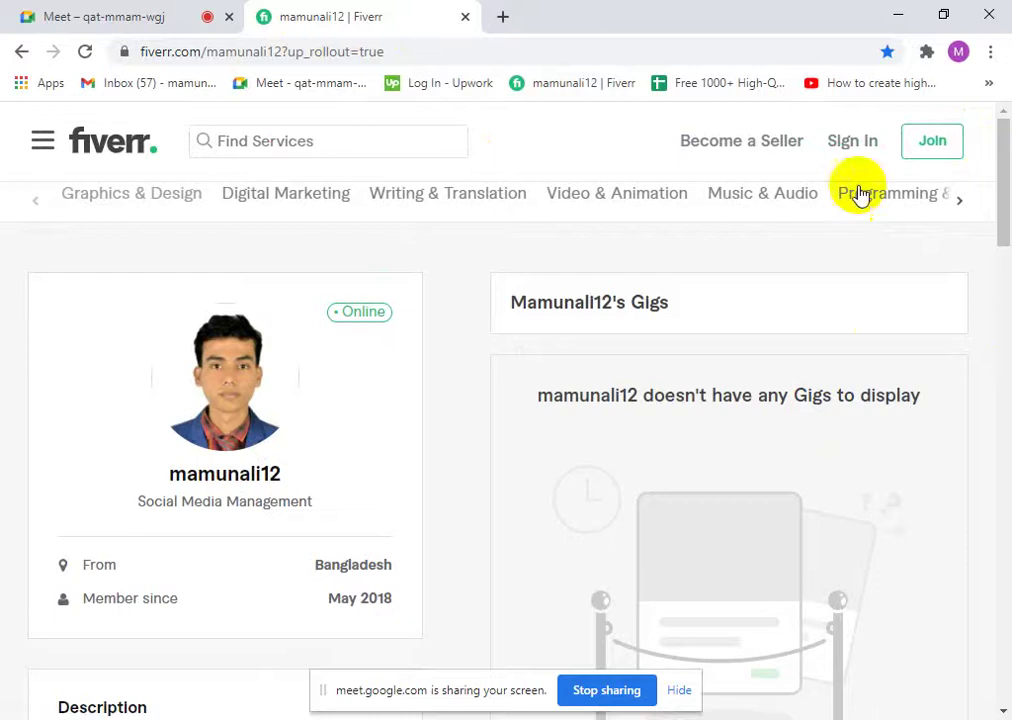
# - Sign back in to Fiverr with the saved e-mail and password, letting Chrome save the password
pyautogui.click(862, 150)
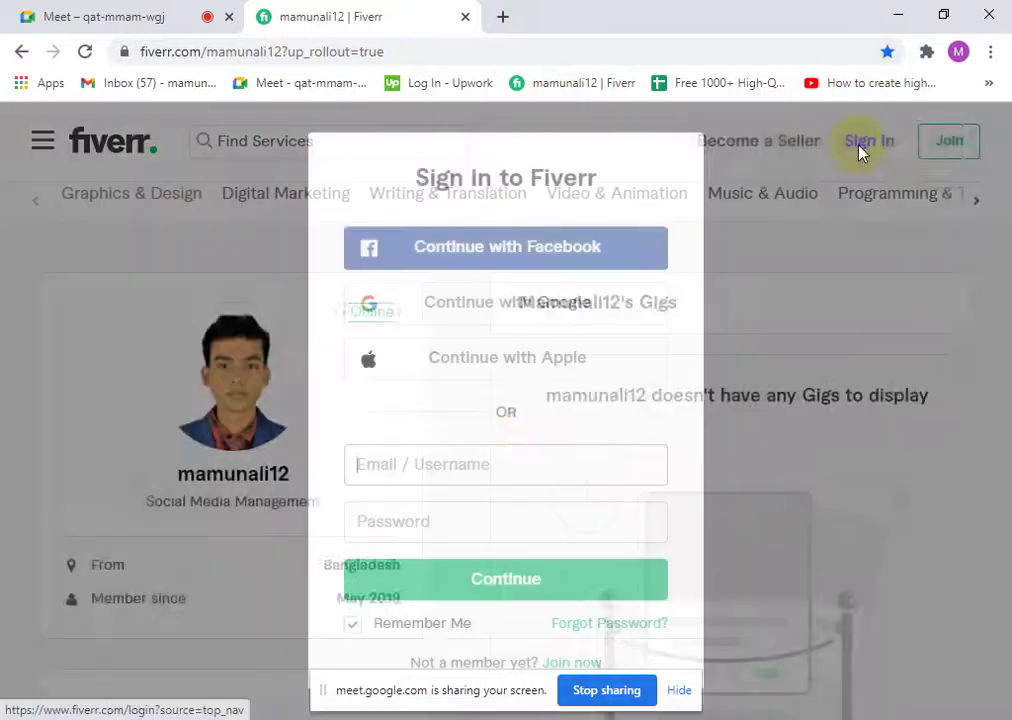
pyautogui.click(474, 466)
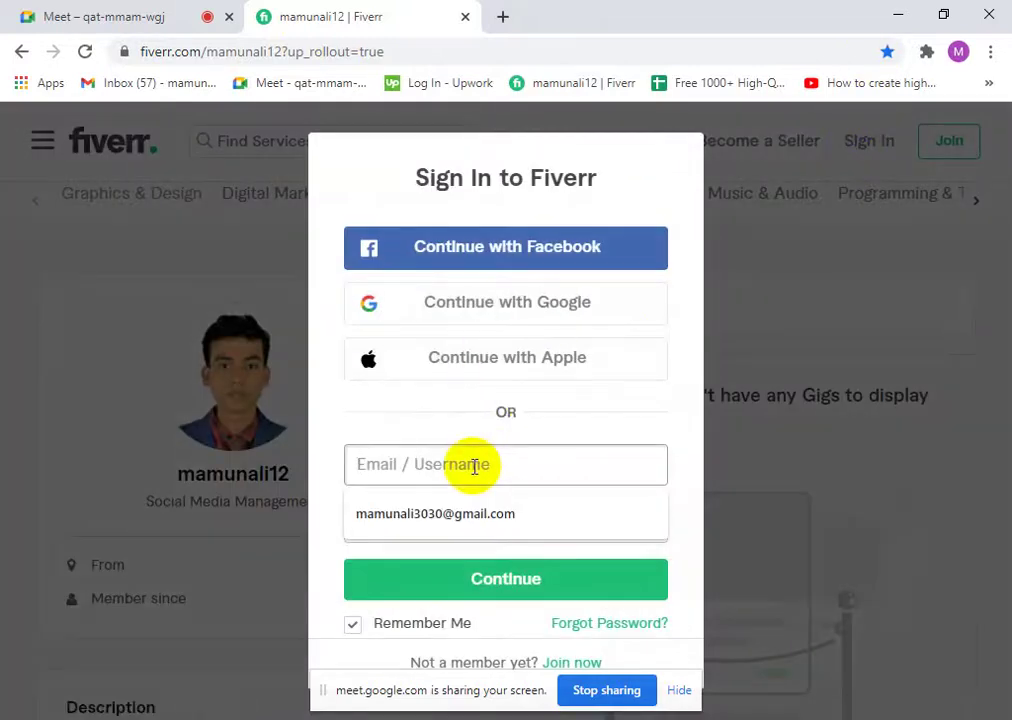
pyautogui.click(474, 513)
pyautogui.click(452, 528)
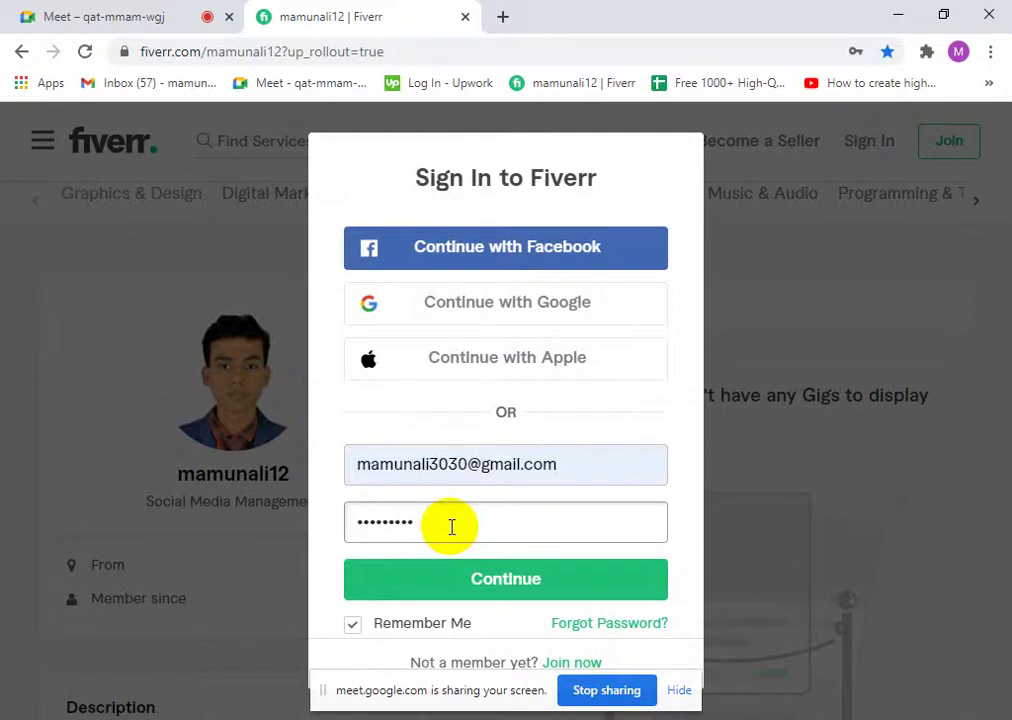
pyautogui.click(512, 598)
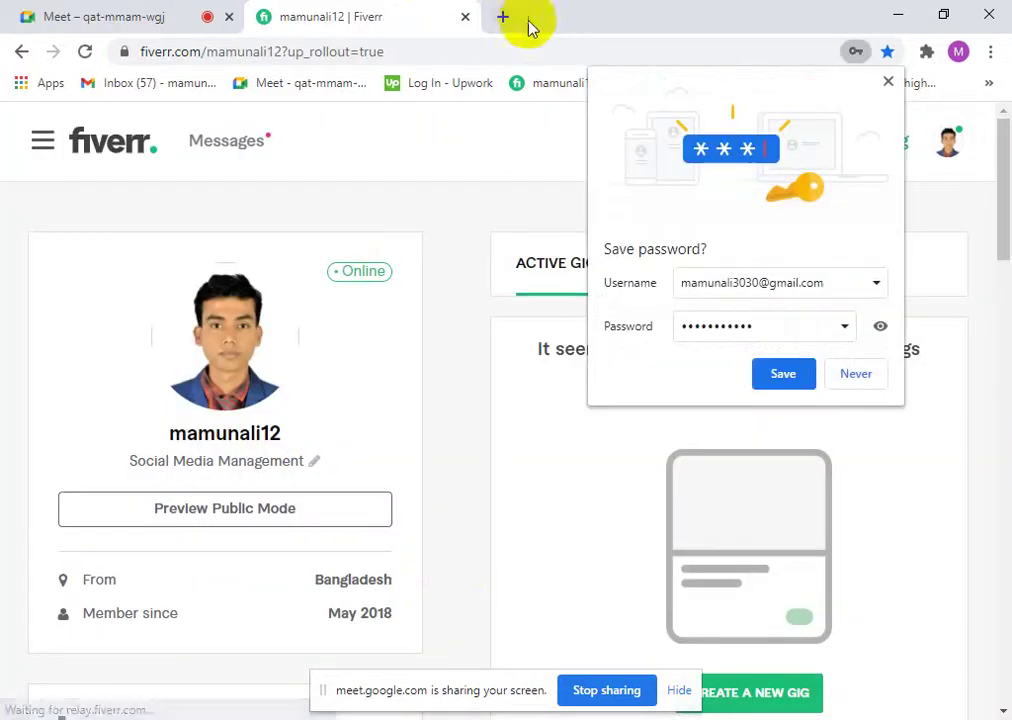
pyautogui.click(787, 375)
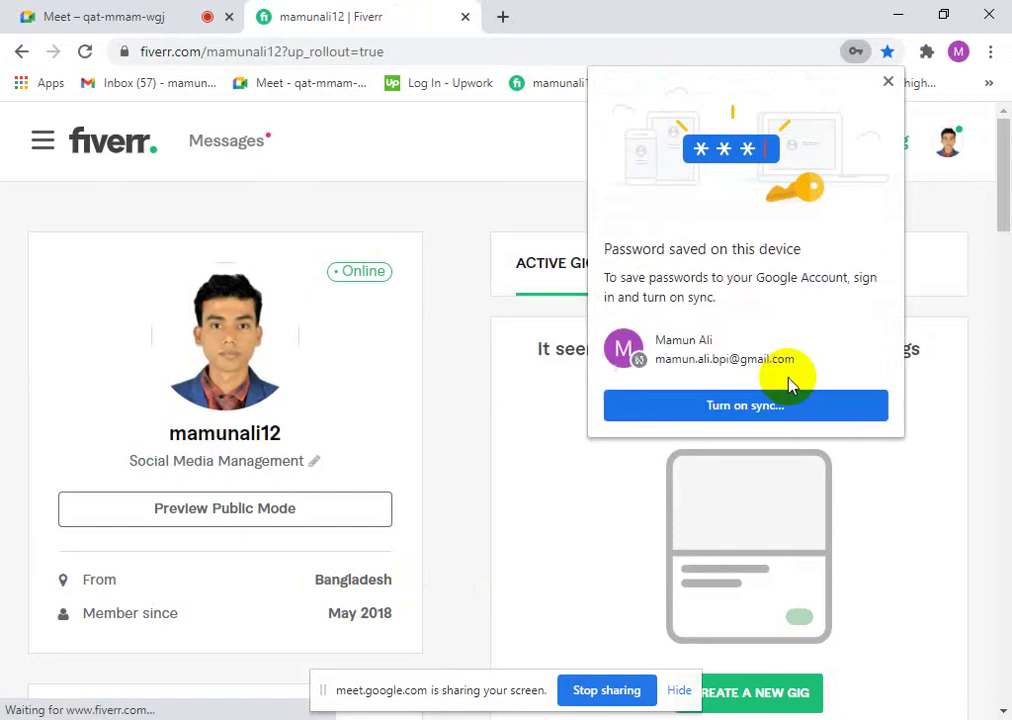
pyautogui.click(888, 82)
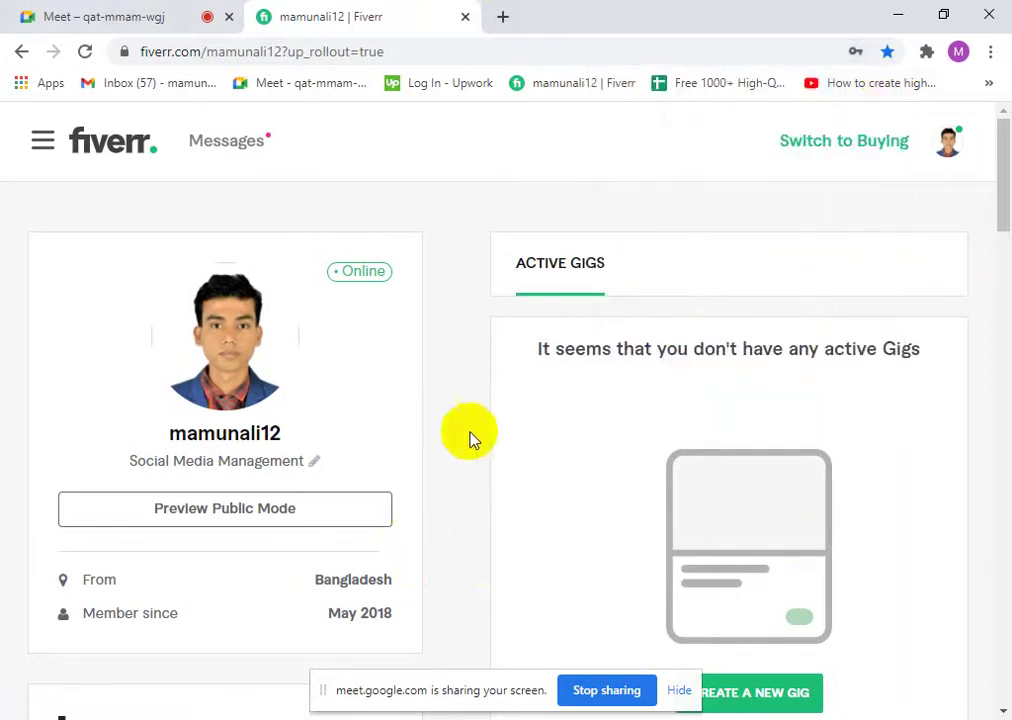
# - Switch Fiverr to buying mode, browse the buyer homepage and account menu, then close the tab
pyautogui.click(110, 146)
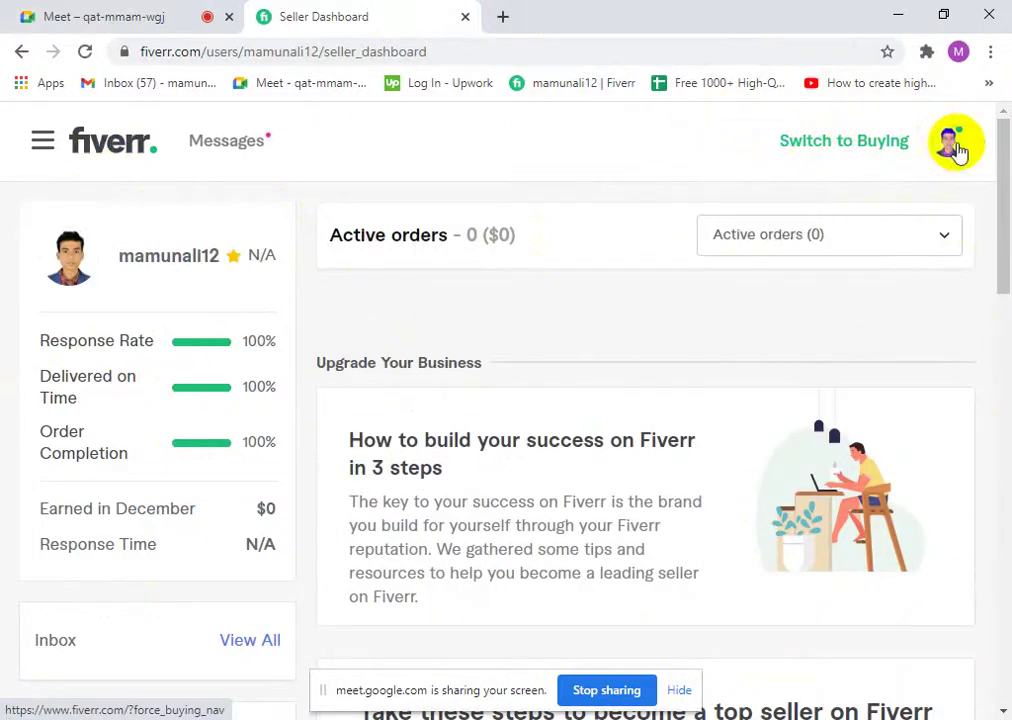
pyautogui.click(855, 148)
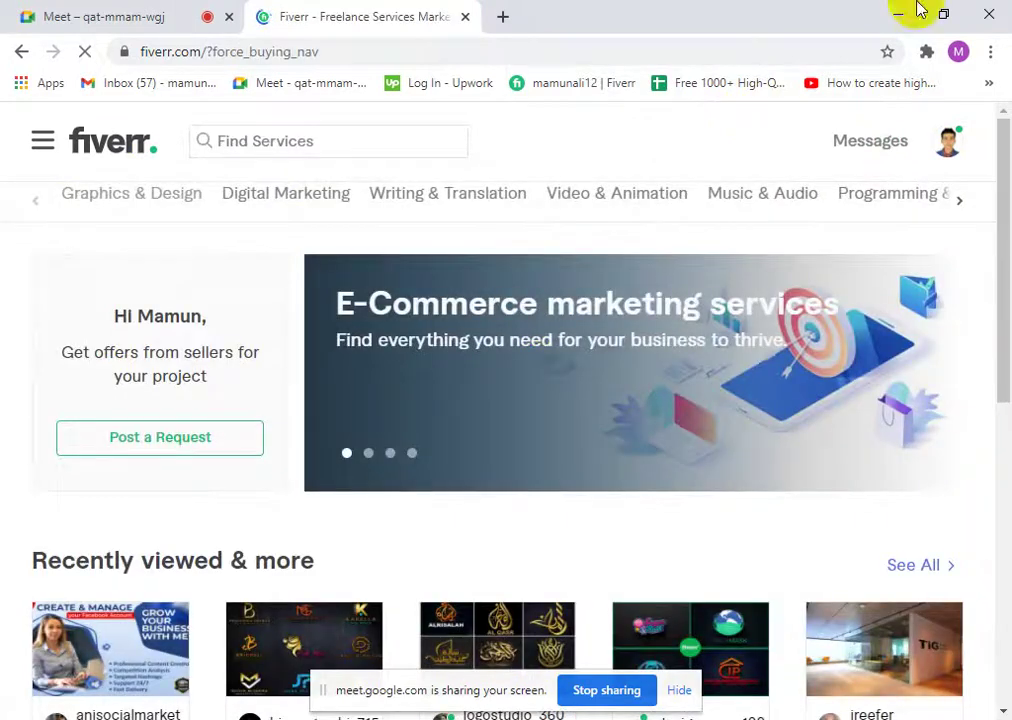
pyautogui.scroll(-6, 361, 402)
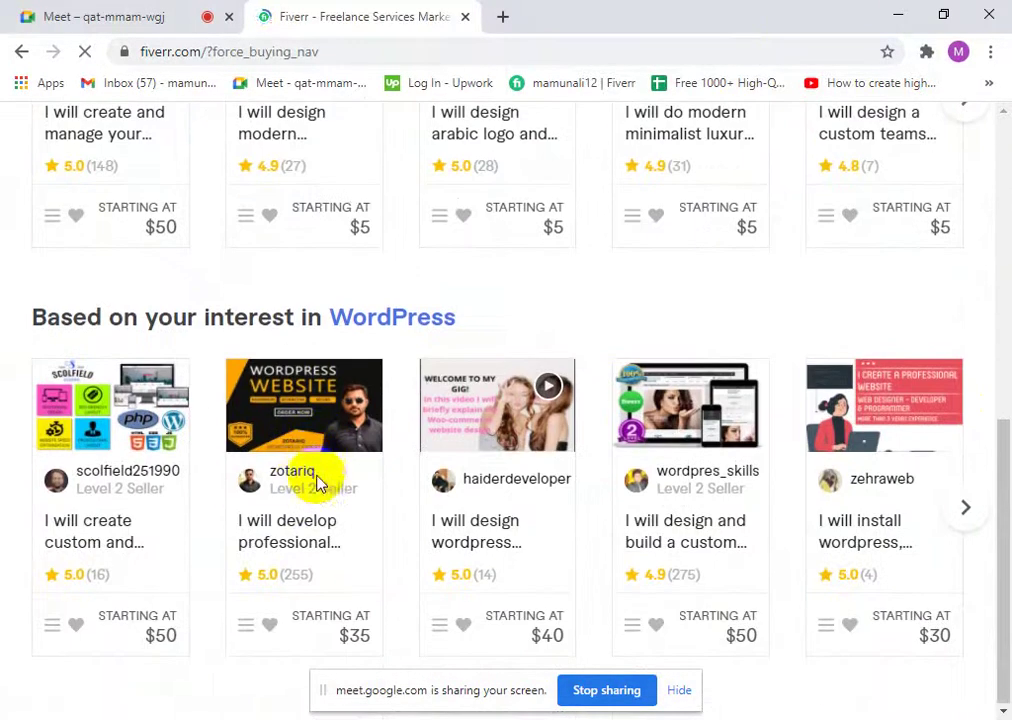
pyautogui.scroll(6, 318, 483)
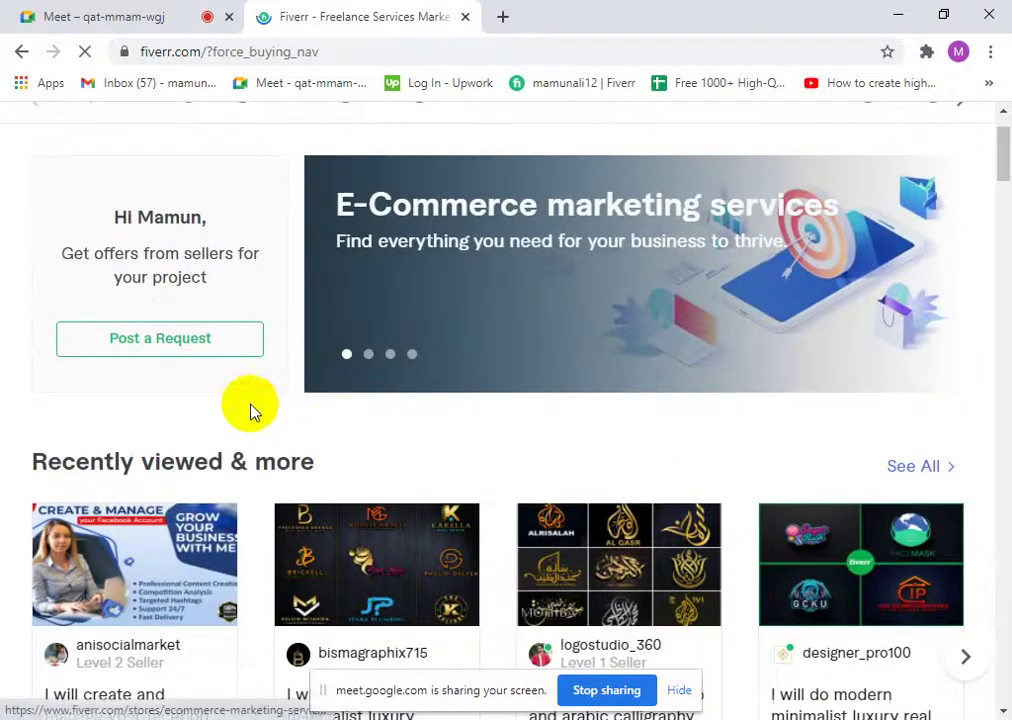
pyautogui.scroll(1, 250, 410)
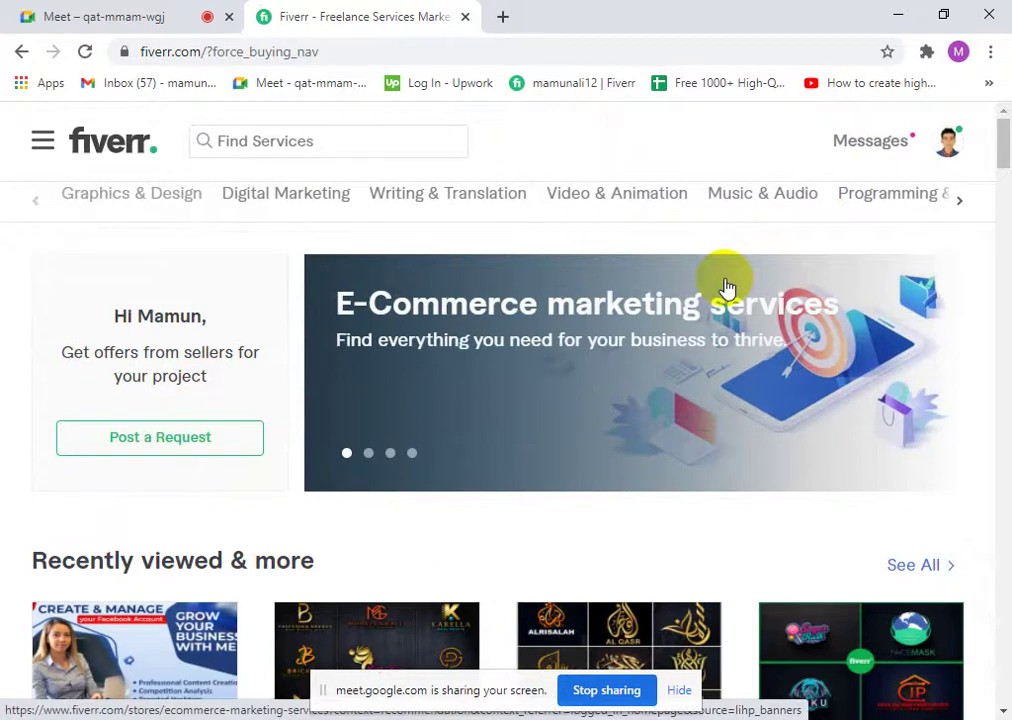
pyautogui.click(946, 155)
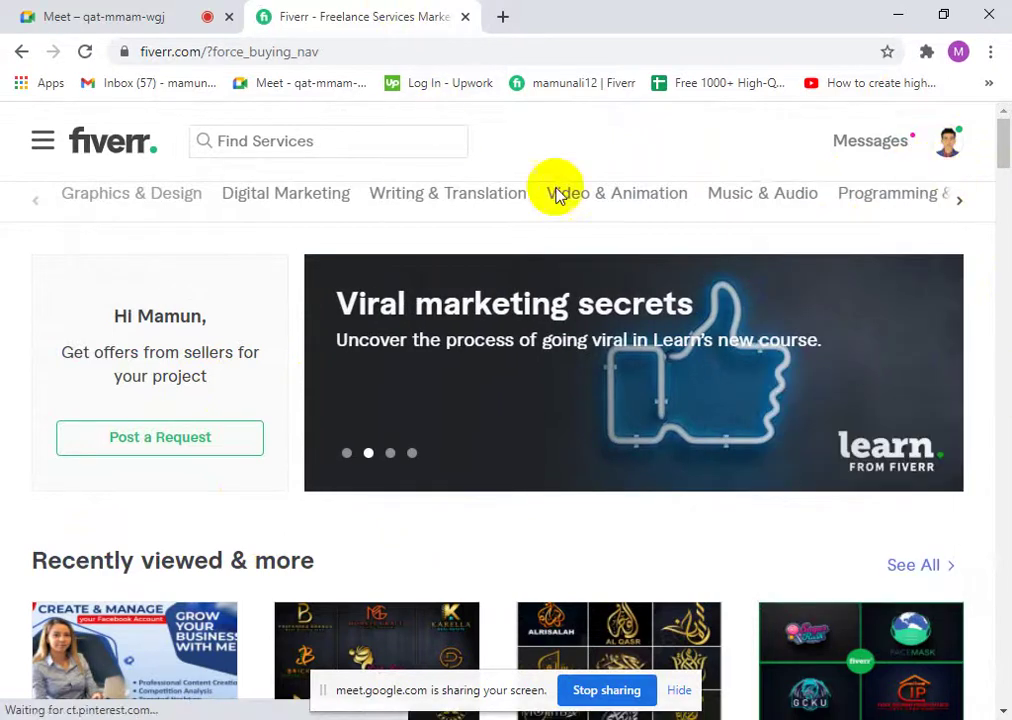
pyautogui.click(465, 17)
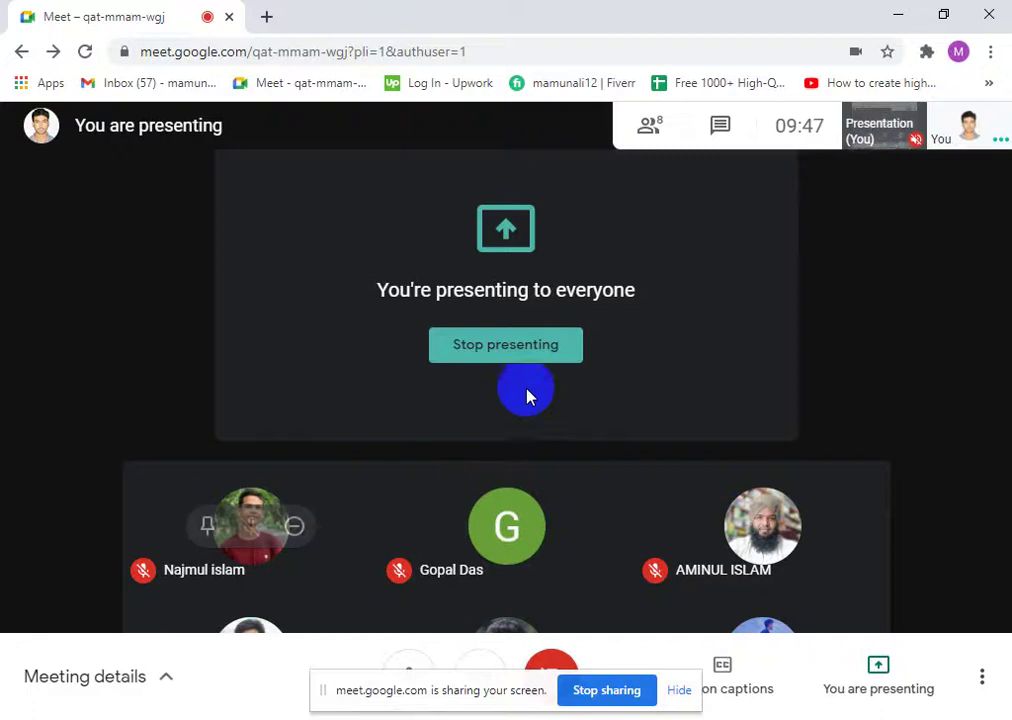
# - Stop presenting, open a blank tab, and re-share the entire screen in Meet
pyautogui.click(497, 352)
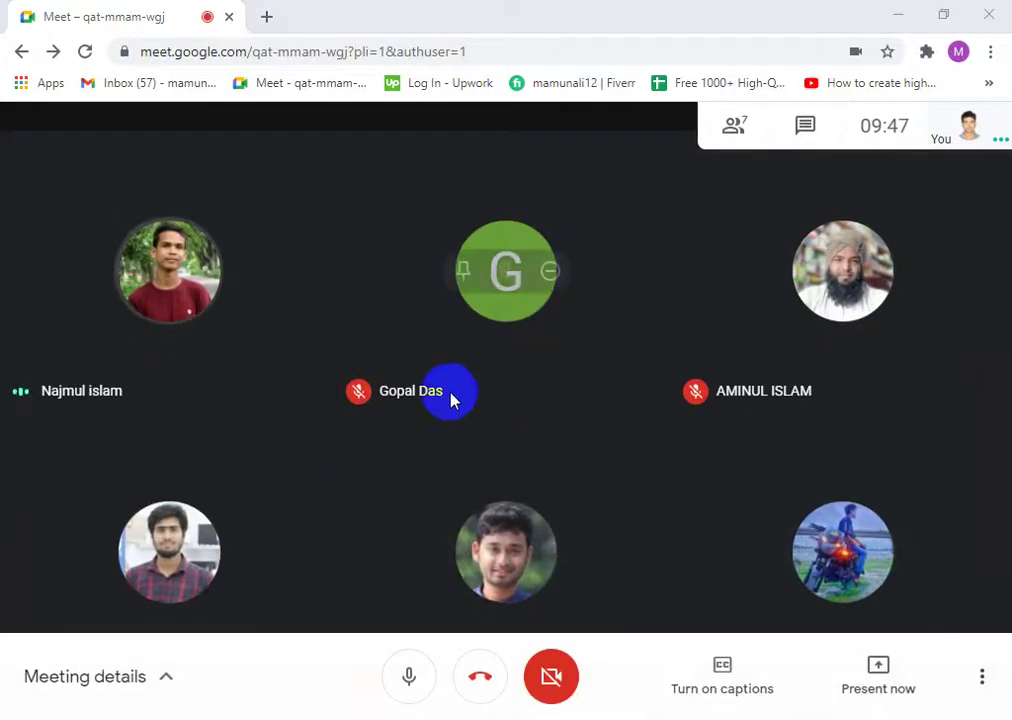
pyautogui.click(266, 15)
pyautogui.click(158, 8)
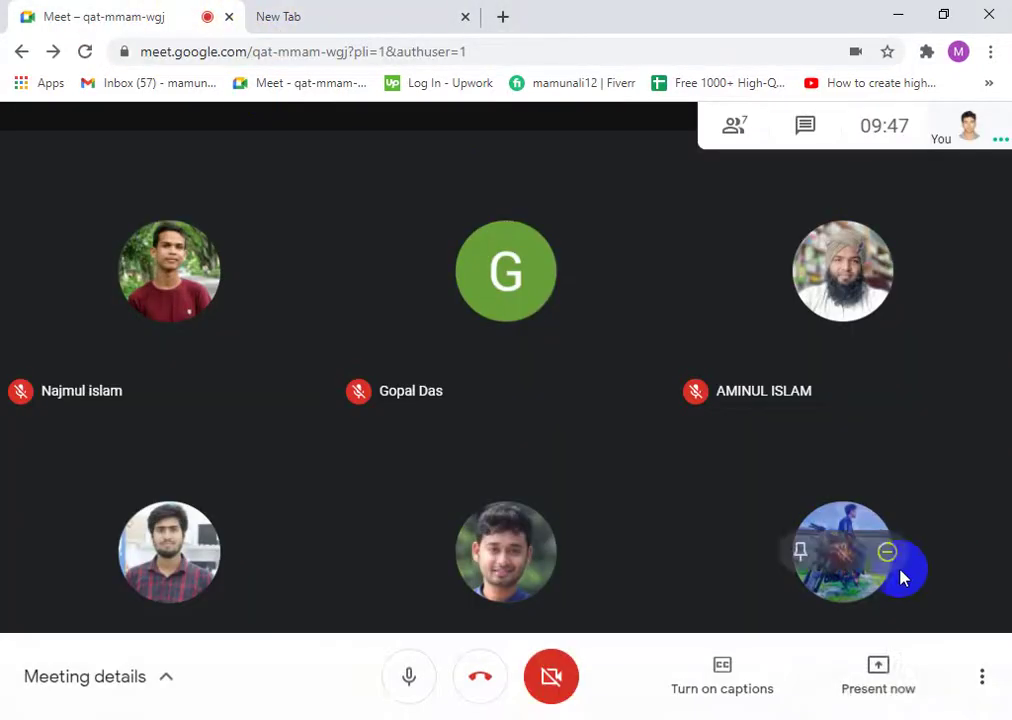
pyautogui.click(882, 668)
pyautogui.click(880, 510)
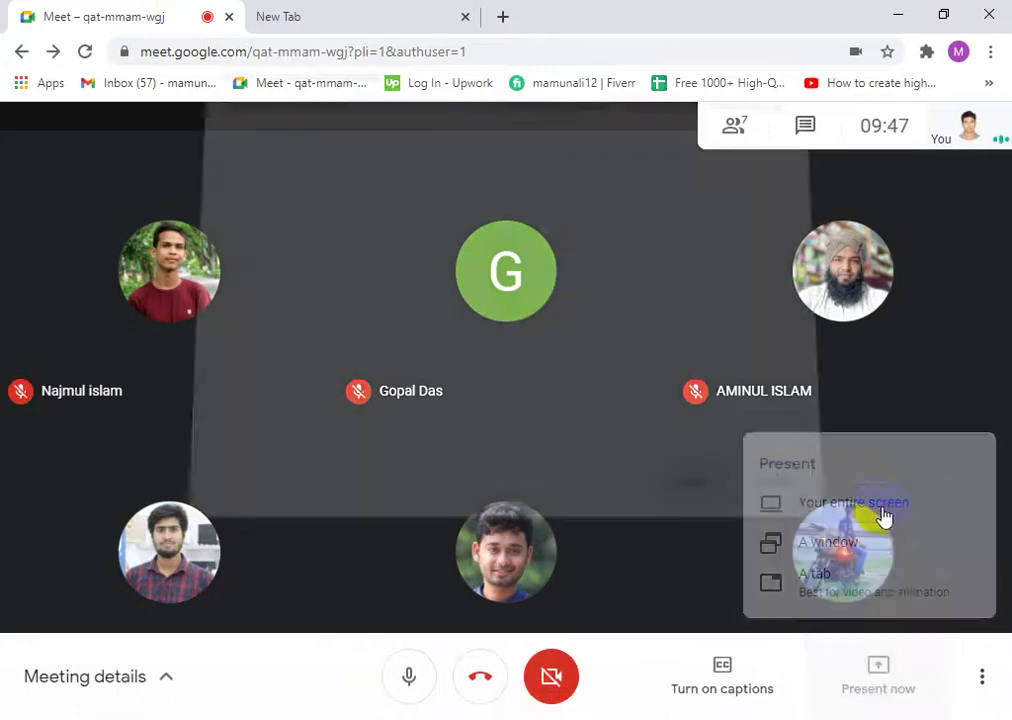
pyautogui.click(680, 479)
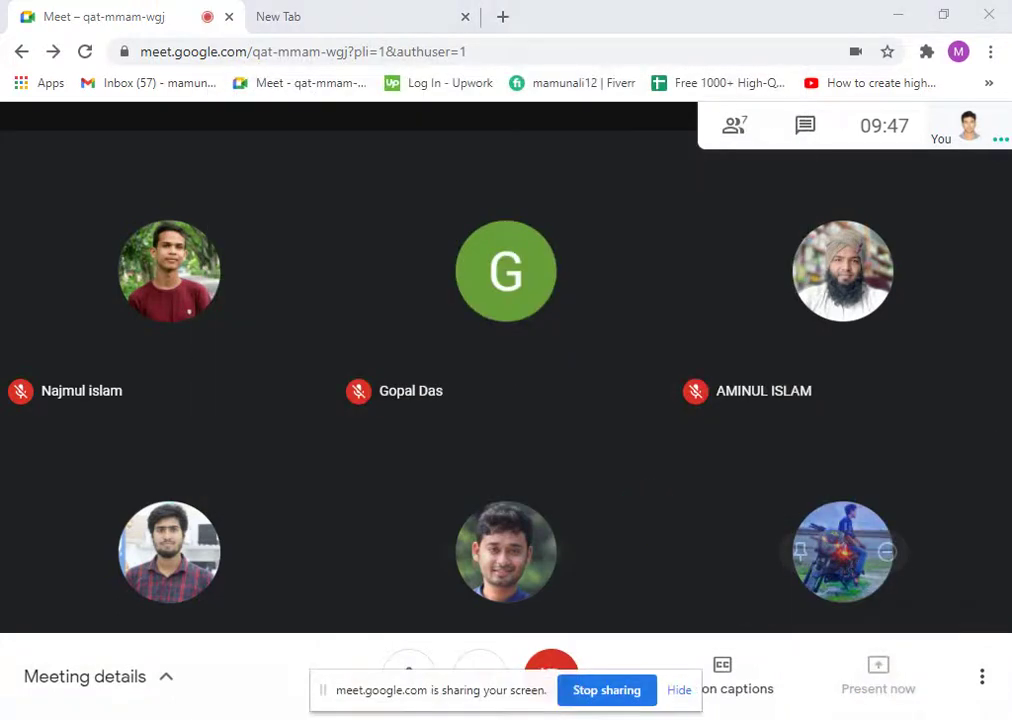
# - Move between the meeting and the blank new tab, finishing on the new tab
pyautogui.click(314, 10)
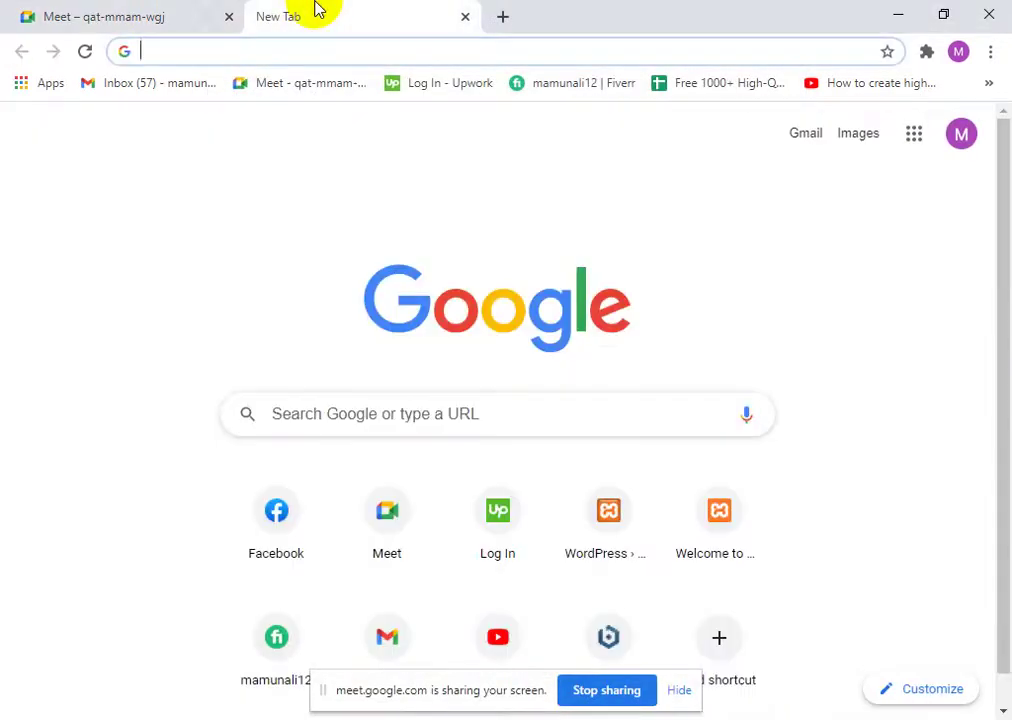
pyautogui.click(87, 9)
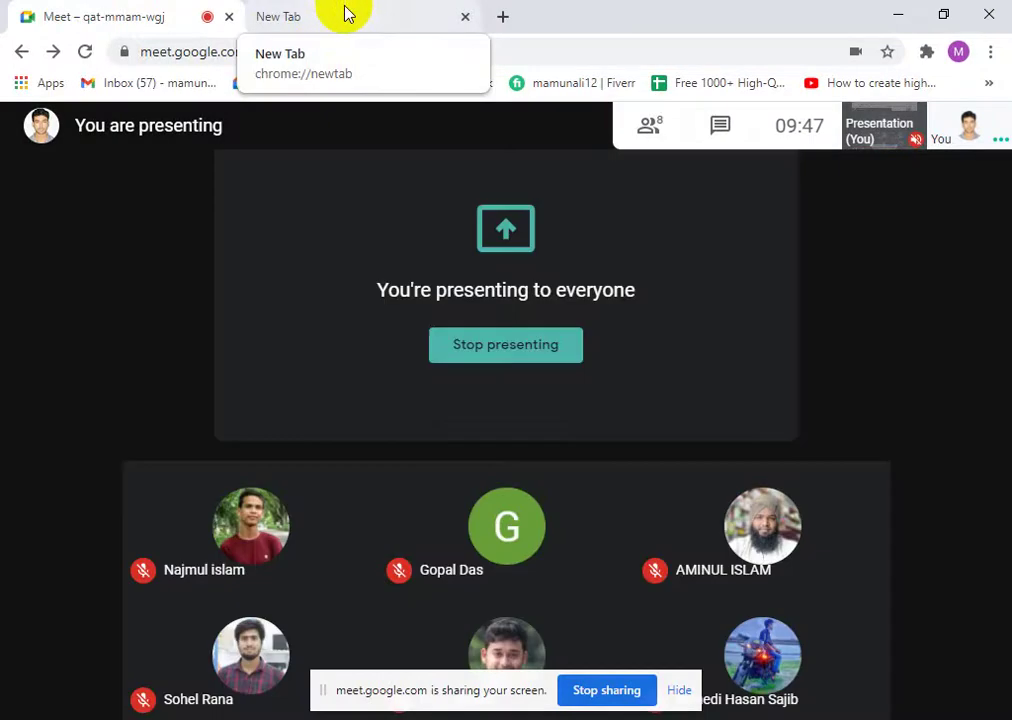
pyautogui.click(344, 12)
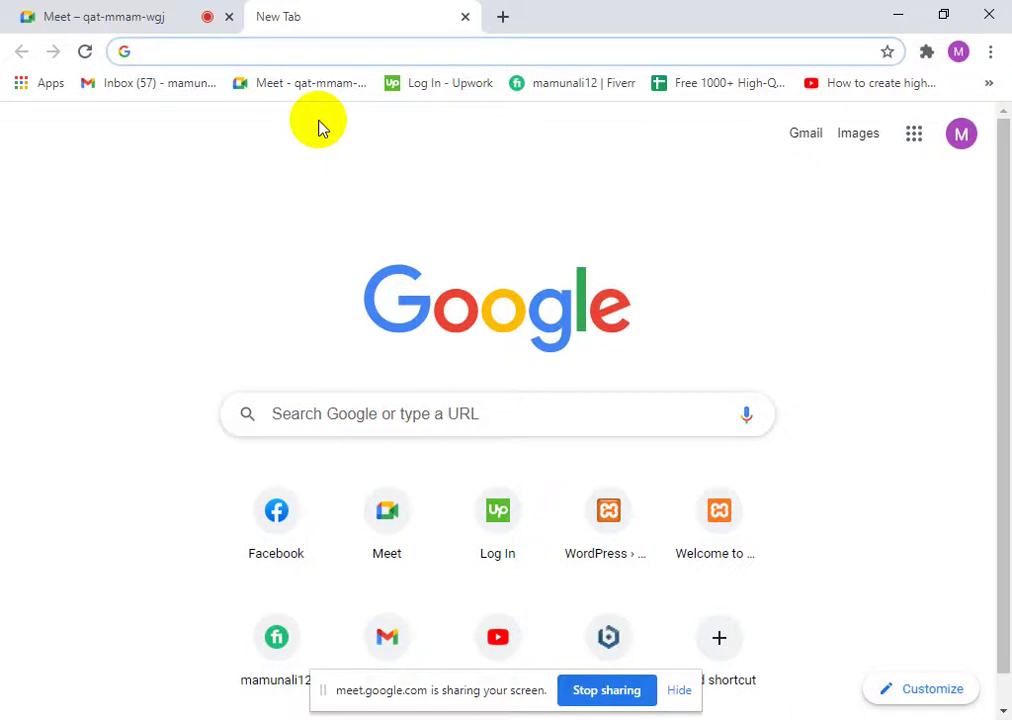
pyautogui.click(97, 16)
pyautogui.click(652, 126)
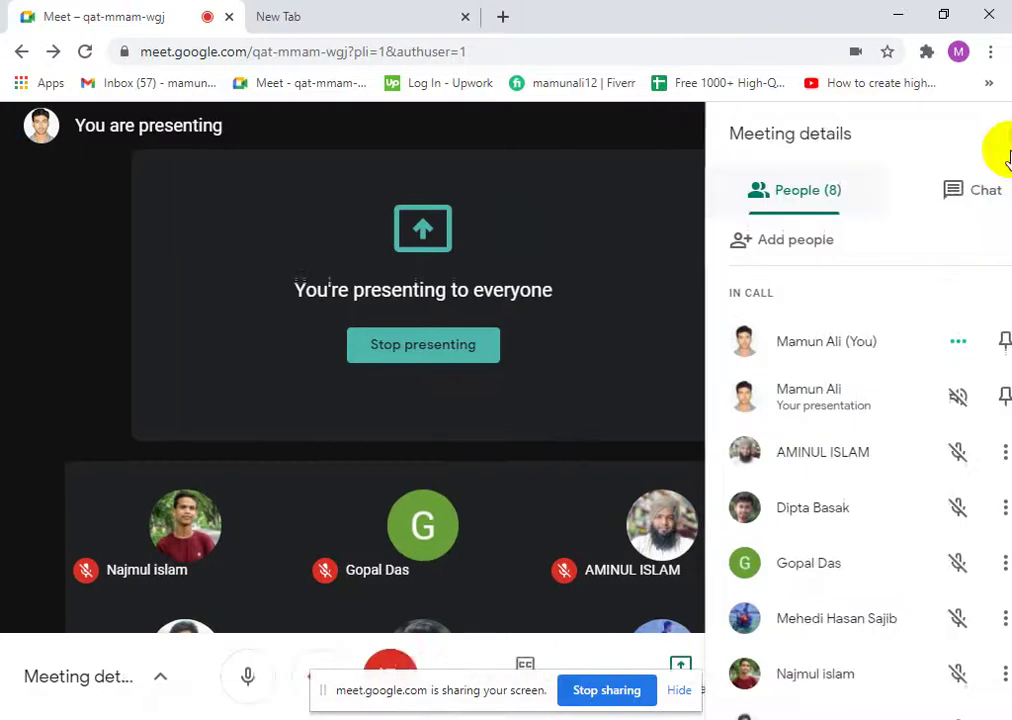
pyautogui.scroll(-1, 831, 530)
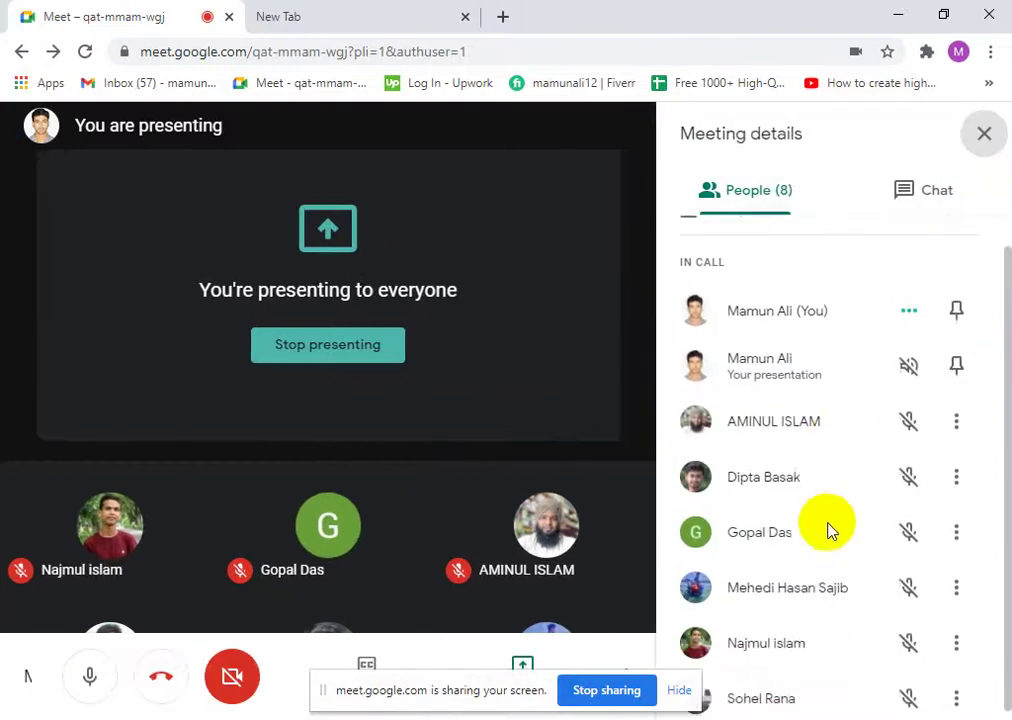
pyautogui.click(984, 133)
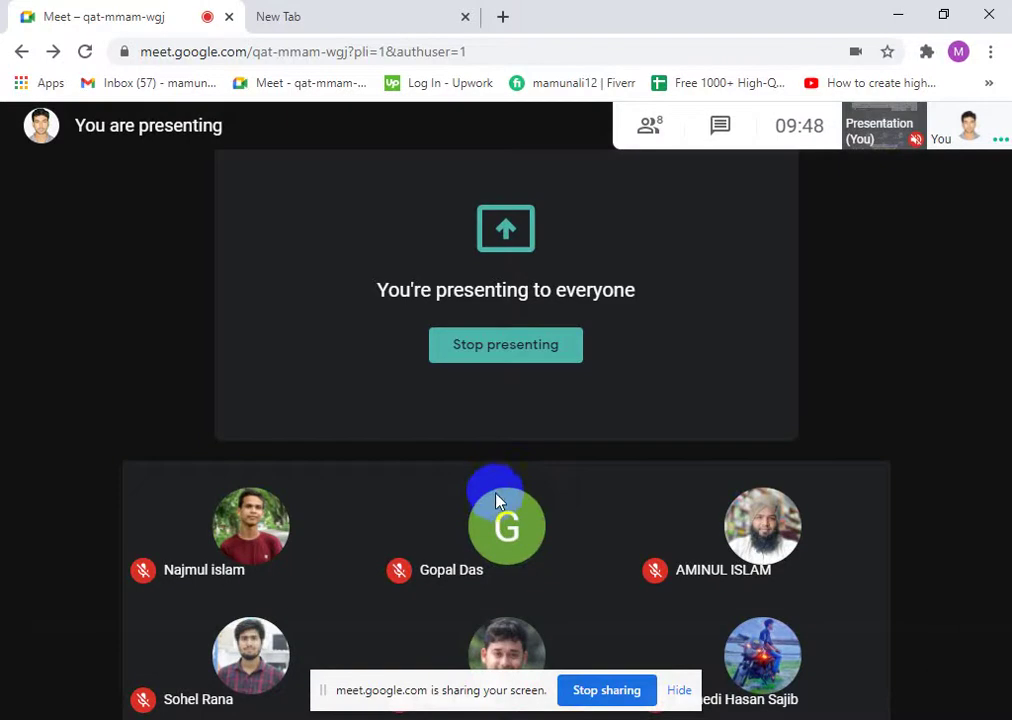
pyautogui.moveTo(503, 550)
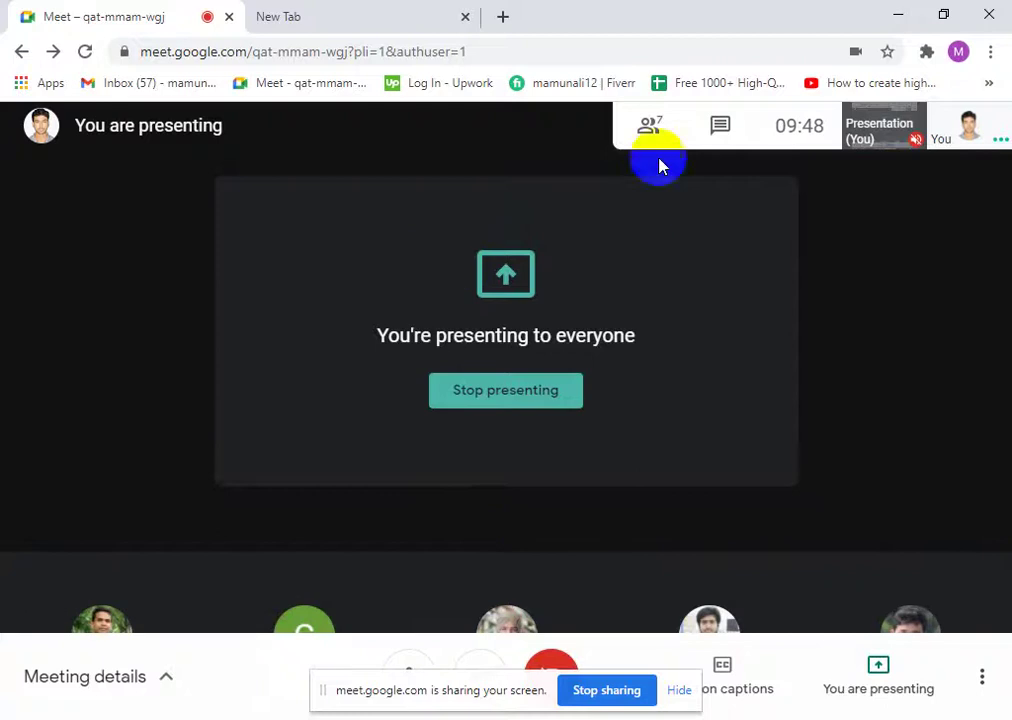
pyautogui.click(646, 120)
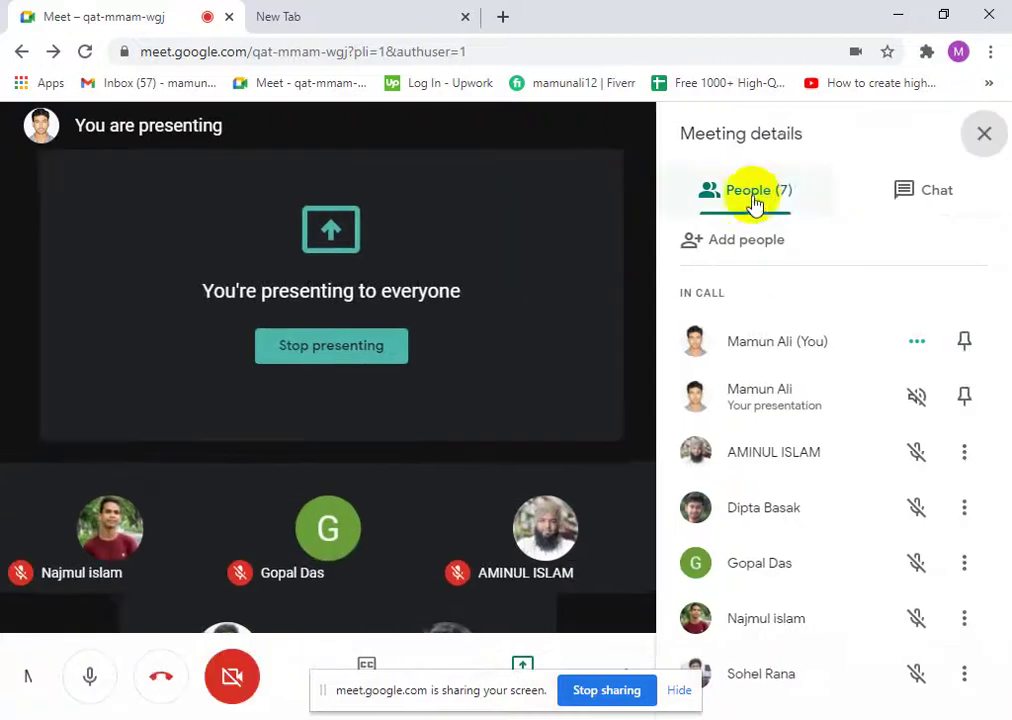
pyautogui.click(984, 137)
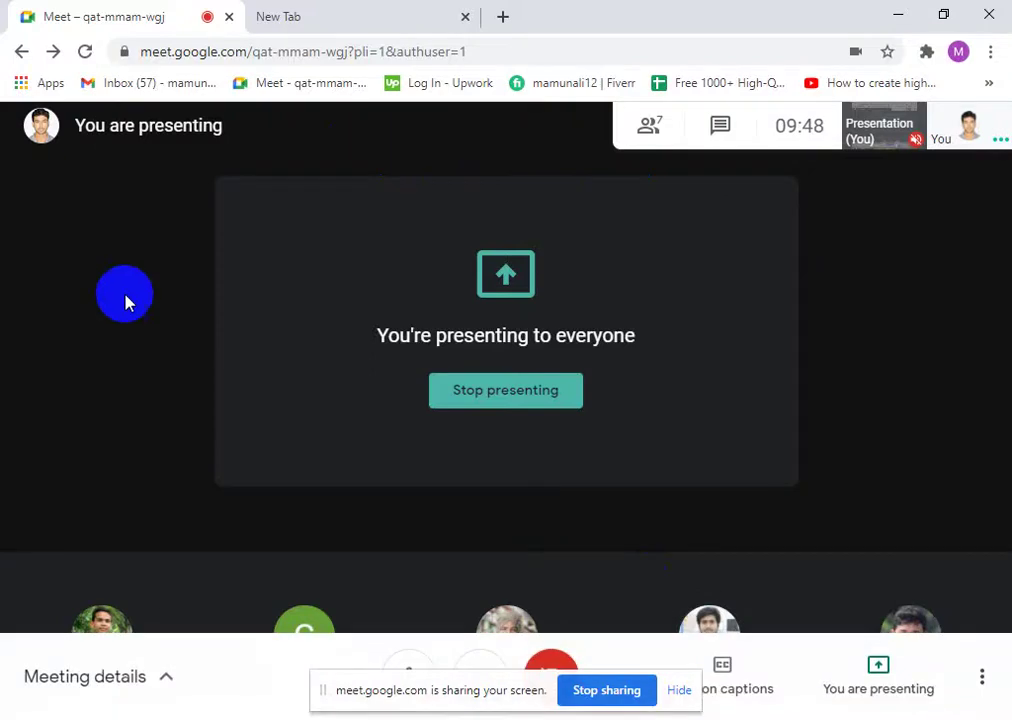
pyautogui.click(298, 10)
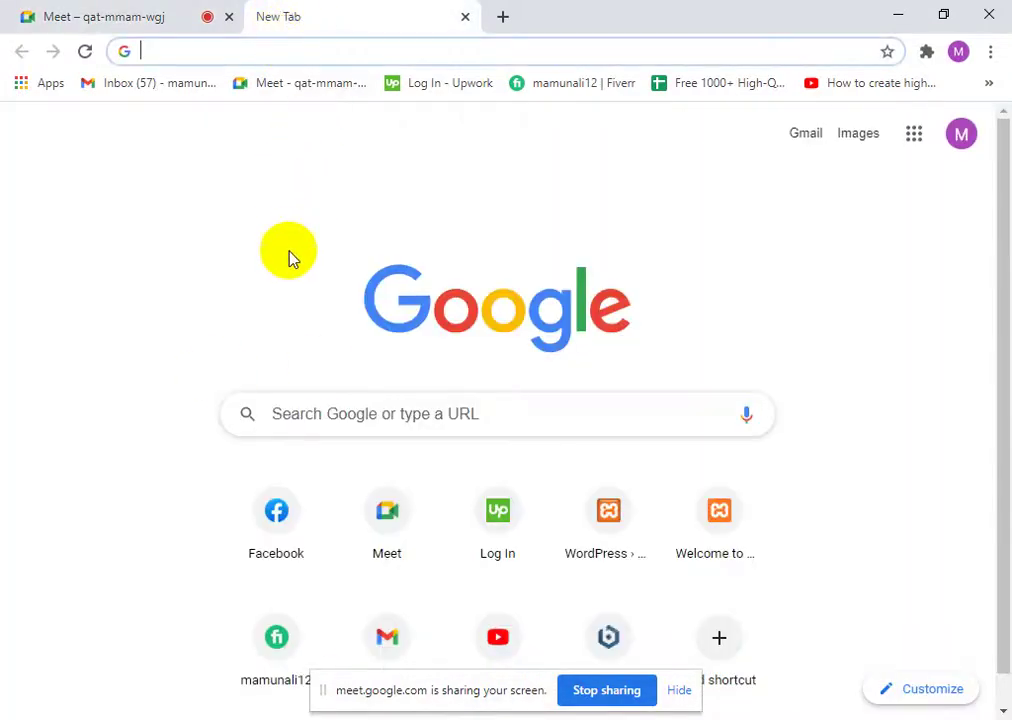
# - Open Google Drive from the Google apps grid on the new tab page
pyautogui.click(903, 143)
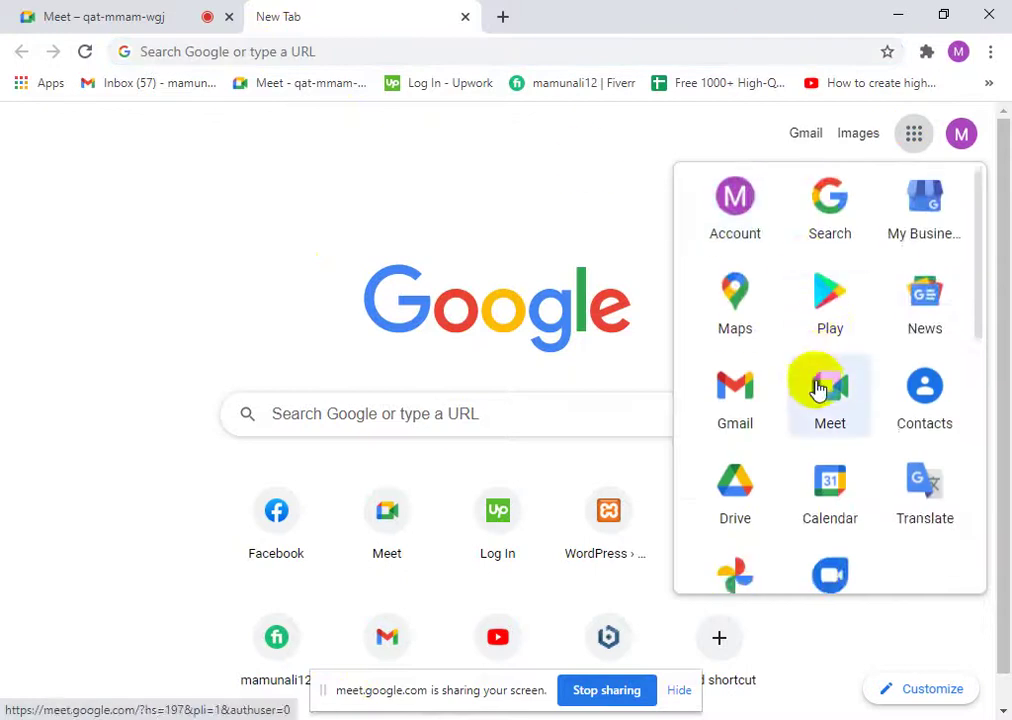
pyautogui.scroll(-2, 818, 384)
pyautogui.click(748, 334)
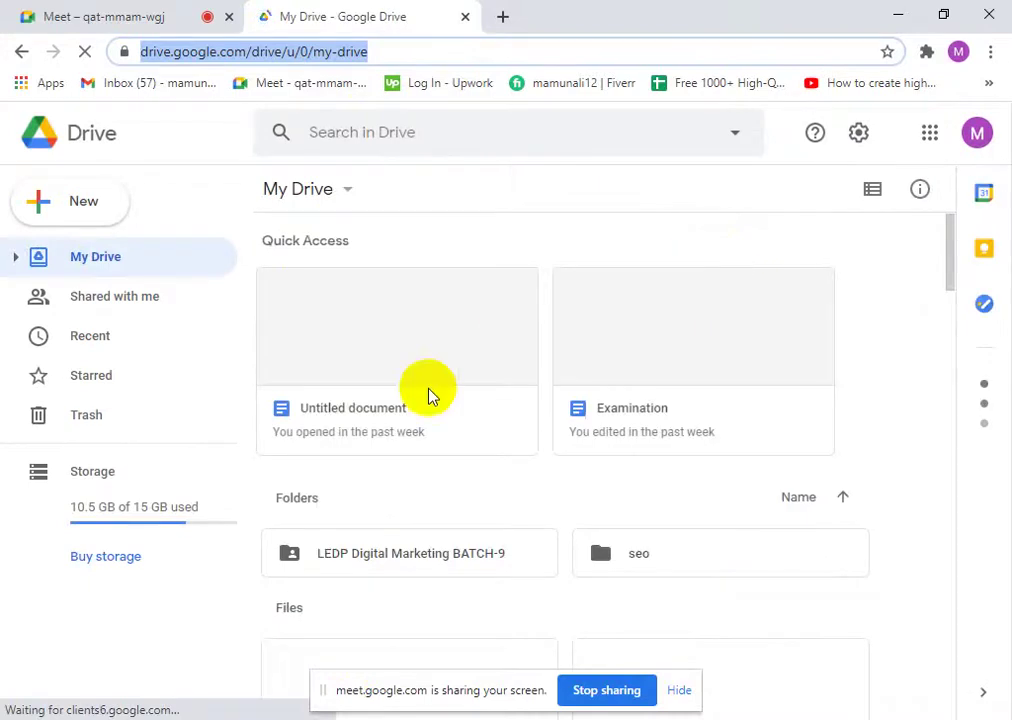
# - Dismiss the notifications prompt and create a blank Google Docs document from Drive's New menu
pyautogui.click(79, 217)
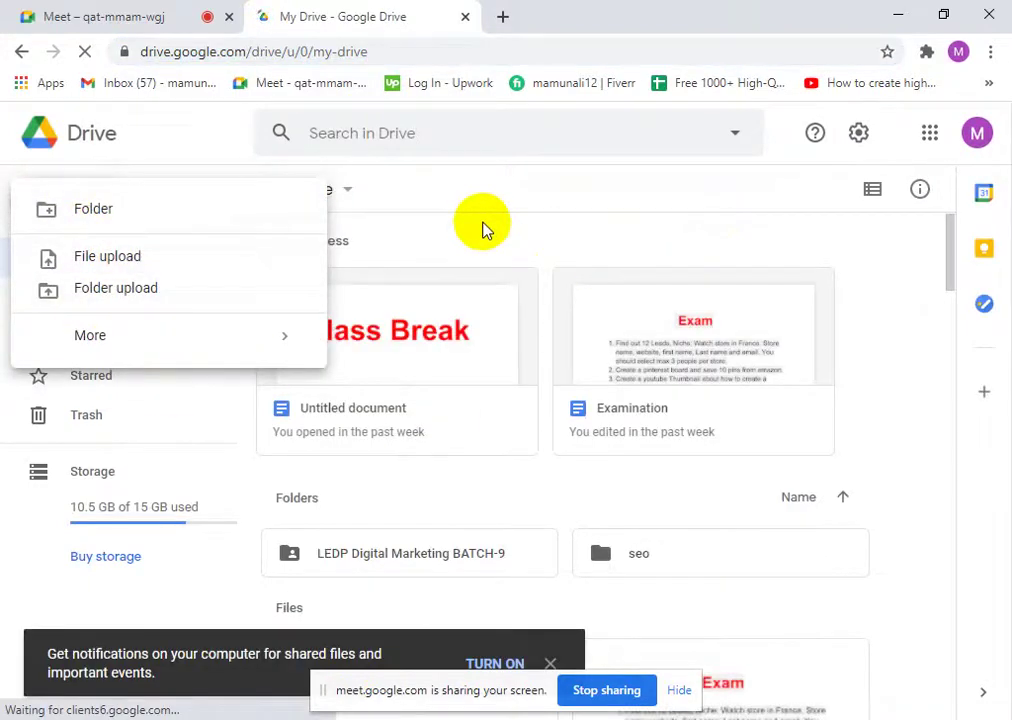
pyautogui.click(108, 208)
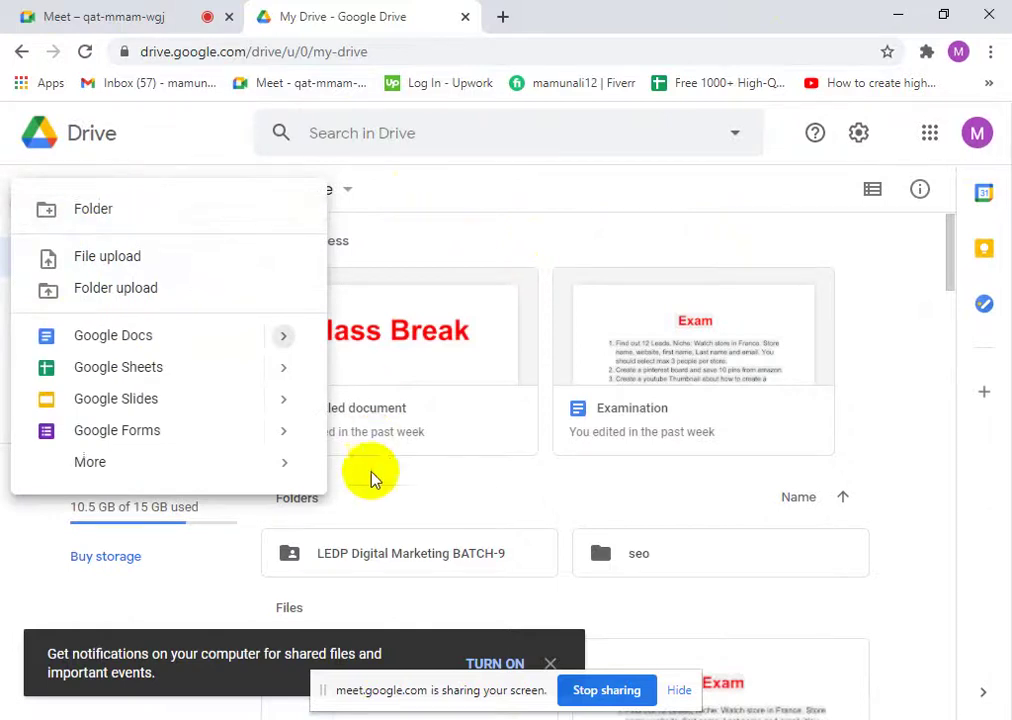
pyautogui.click(549, 663)
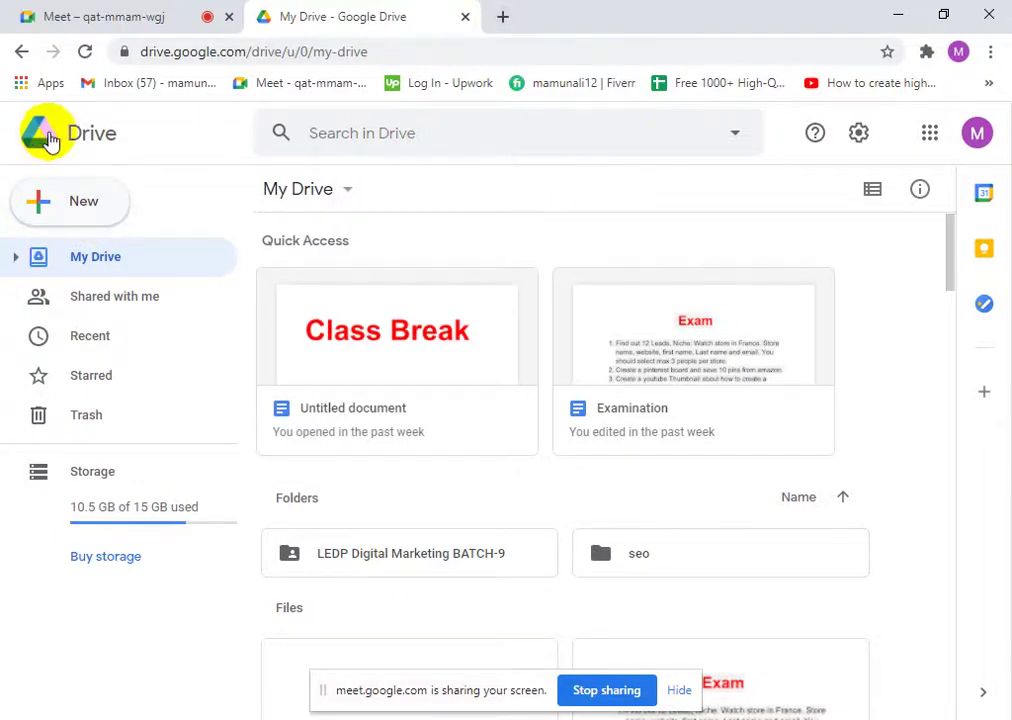
pyautogui.click(84, 200)
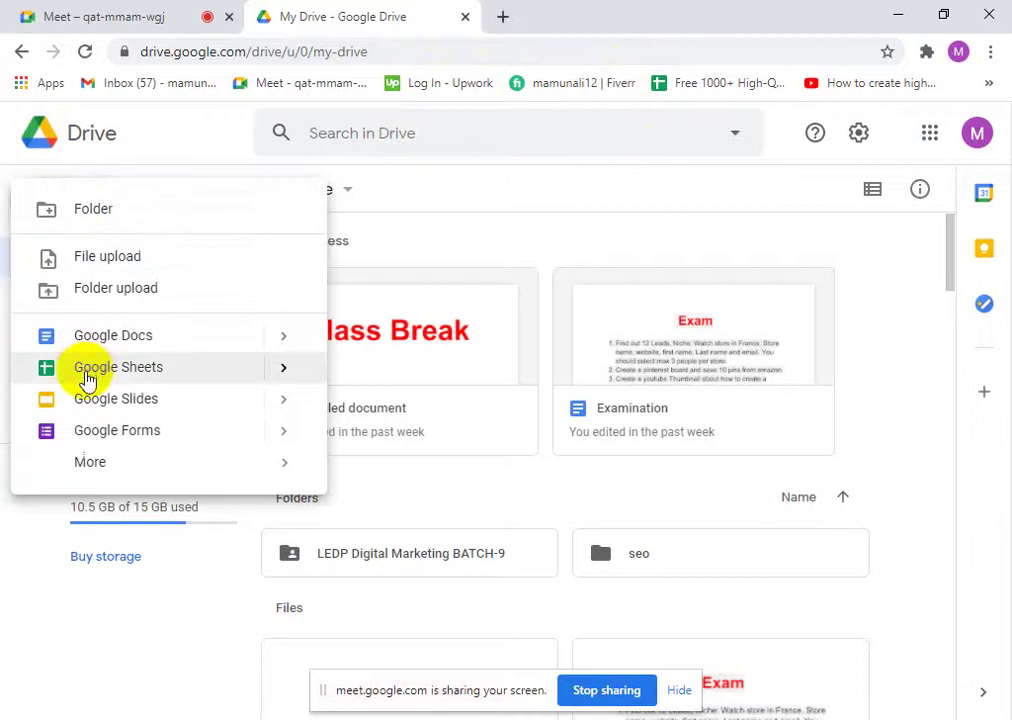
pyautogui.click(165, 345)
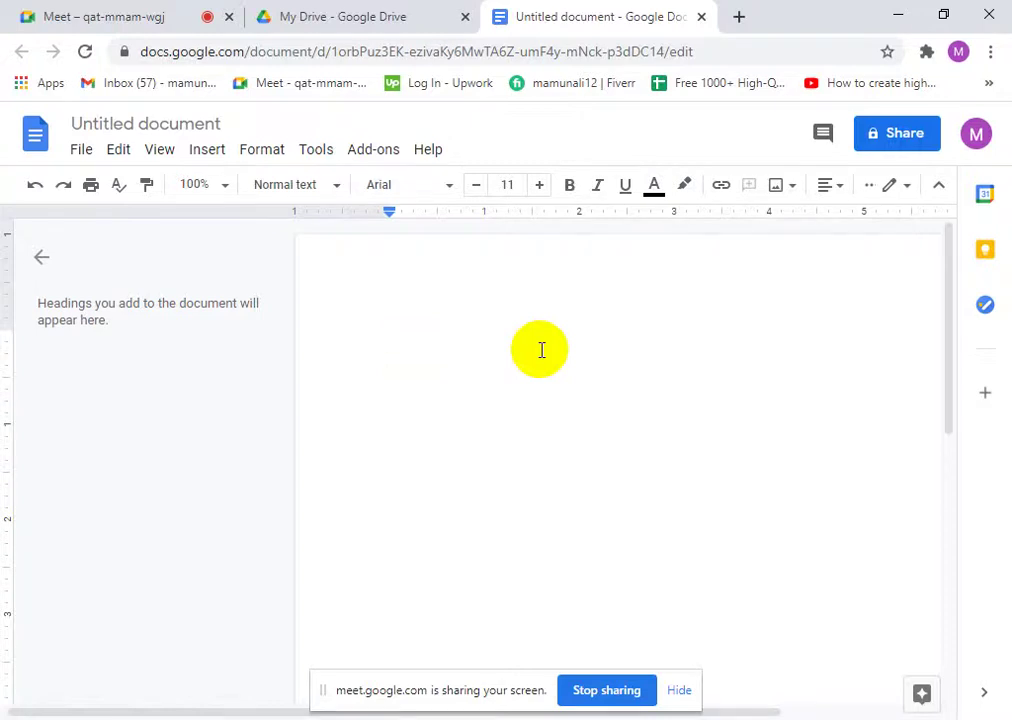
# - Type the heading 'Affiliate Marketing' and start a new line below it
pyautogui.write('Se')
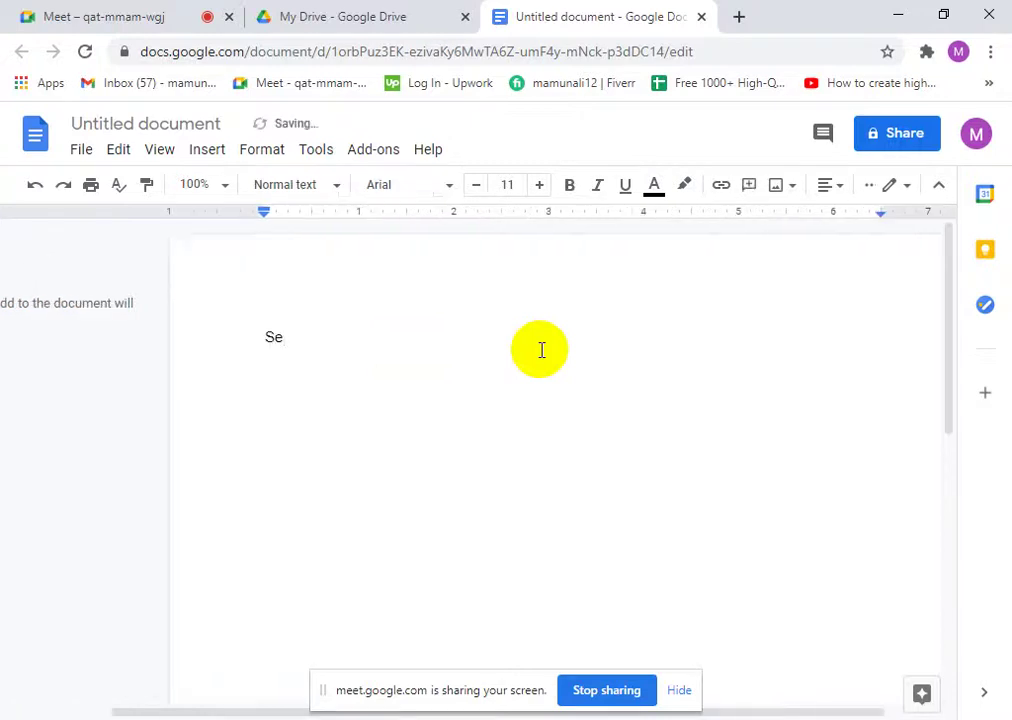
pyautogui.press('BackSpace')
pyautogui.press('BackSpace')
pyautogui.write('A')
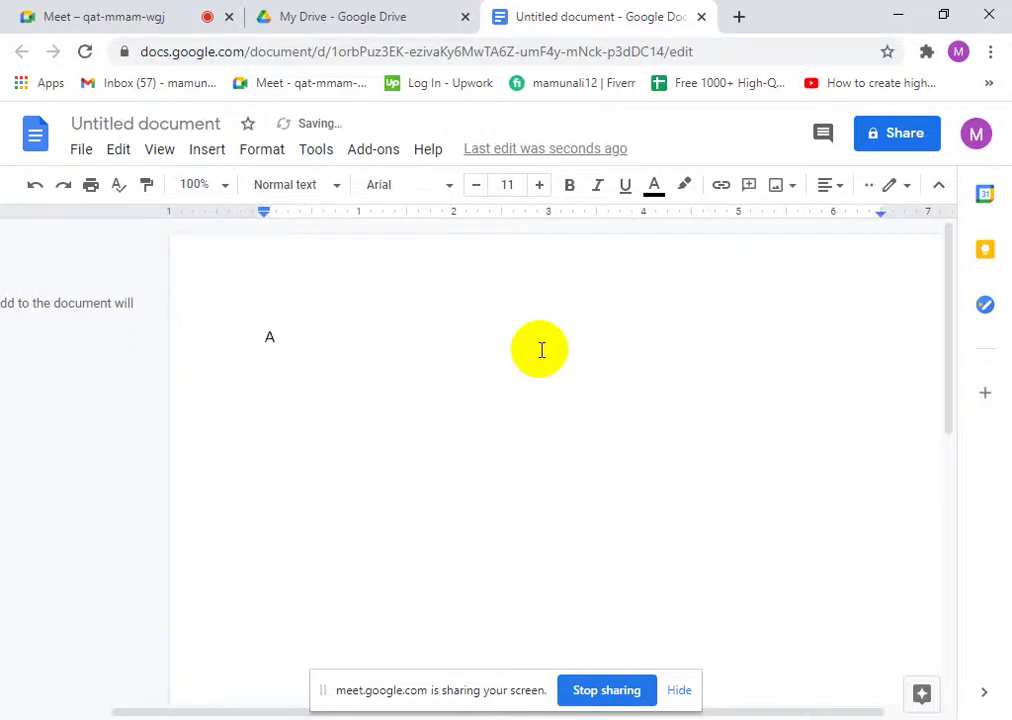
pyautogui.write('ffiliat')
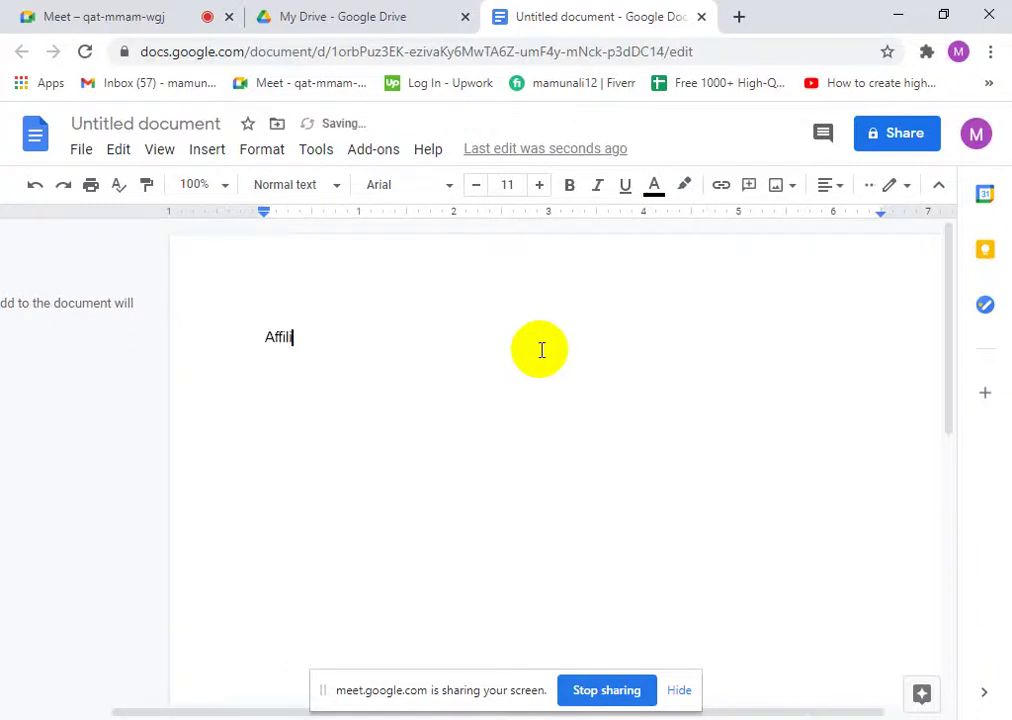
pyautogui.write('e Marketing')
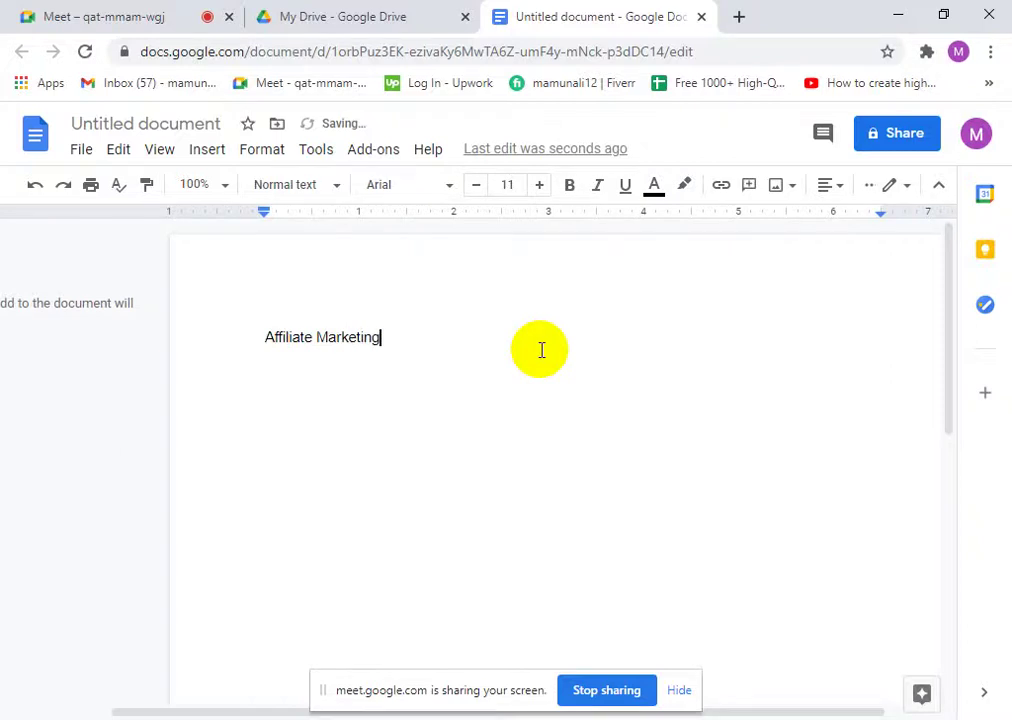
pyautogui.press('Return')
pyautogui.press('Return')
# - Build a numbered list: Seller, Affiliate network, Affiliate marketer, Buyer
pyautogui.write('1')
pyautogui.write('. se')
pyautogui.write('ller')
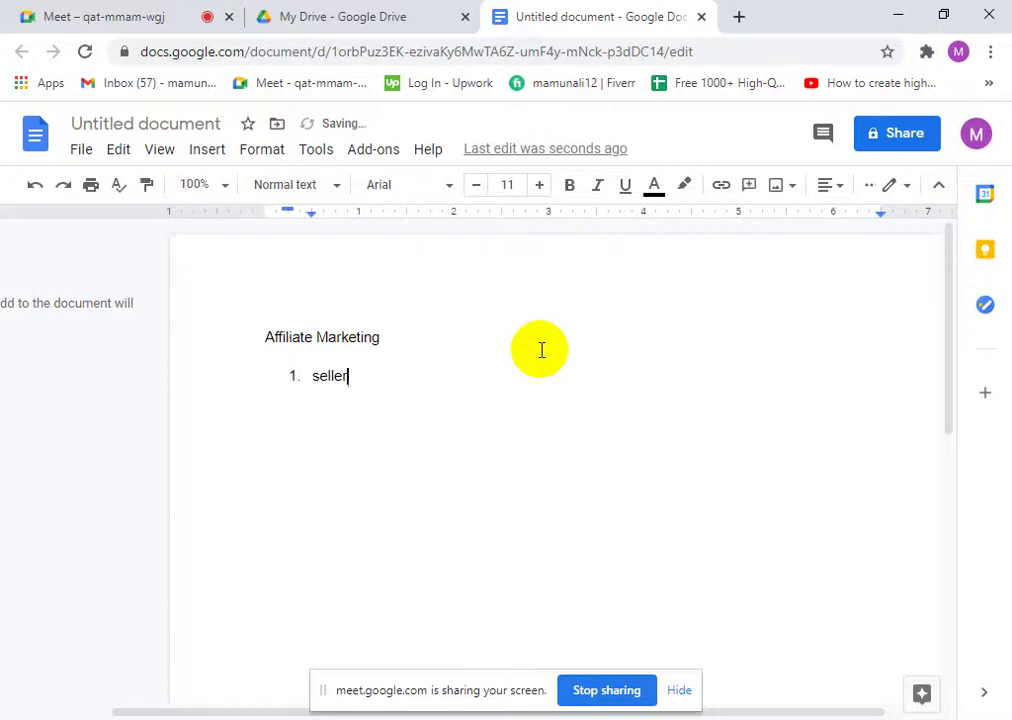
pyautogui.press('Return')
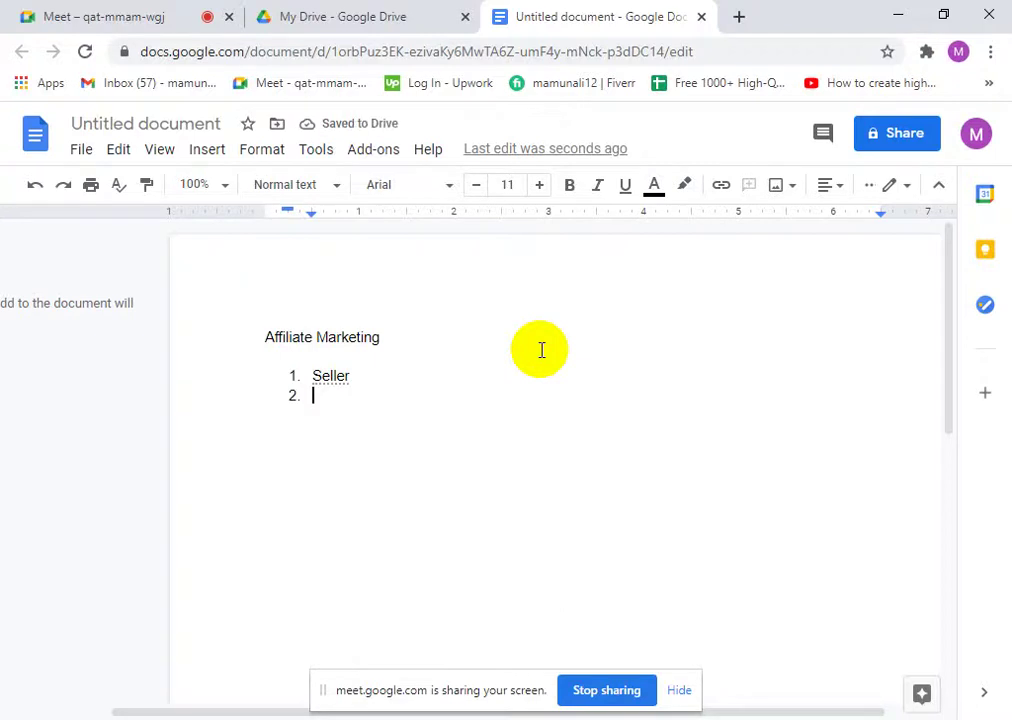
pyautogui.write('Aff')
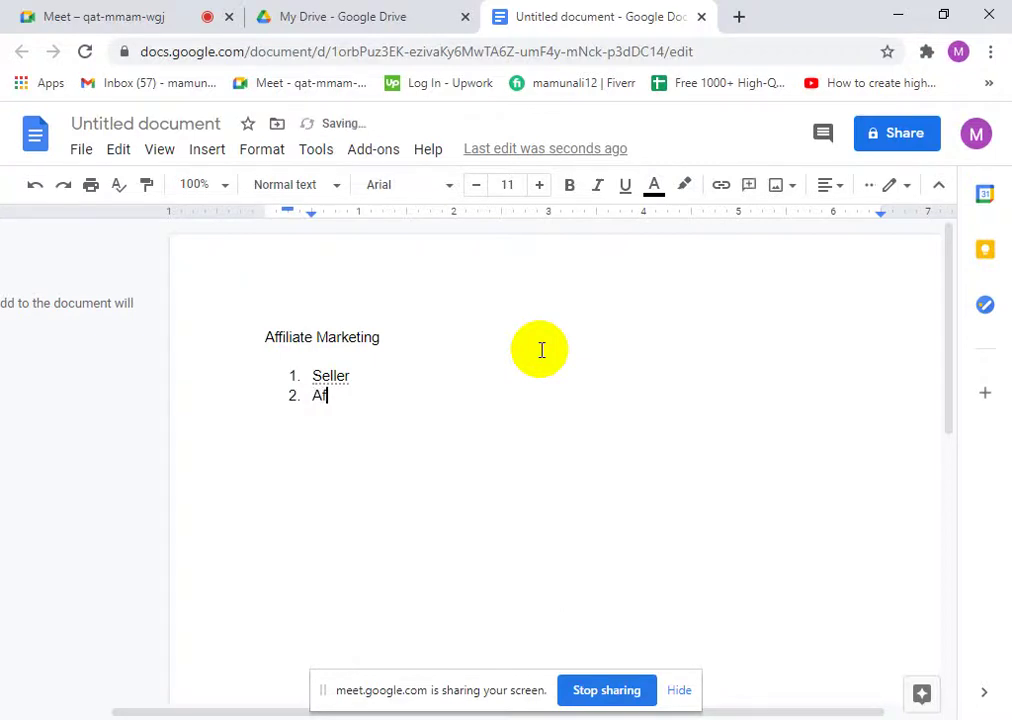
pyautogui.write('iliate ne')
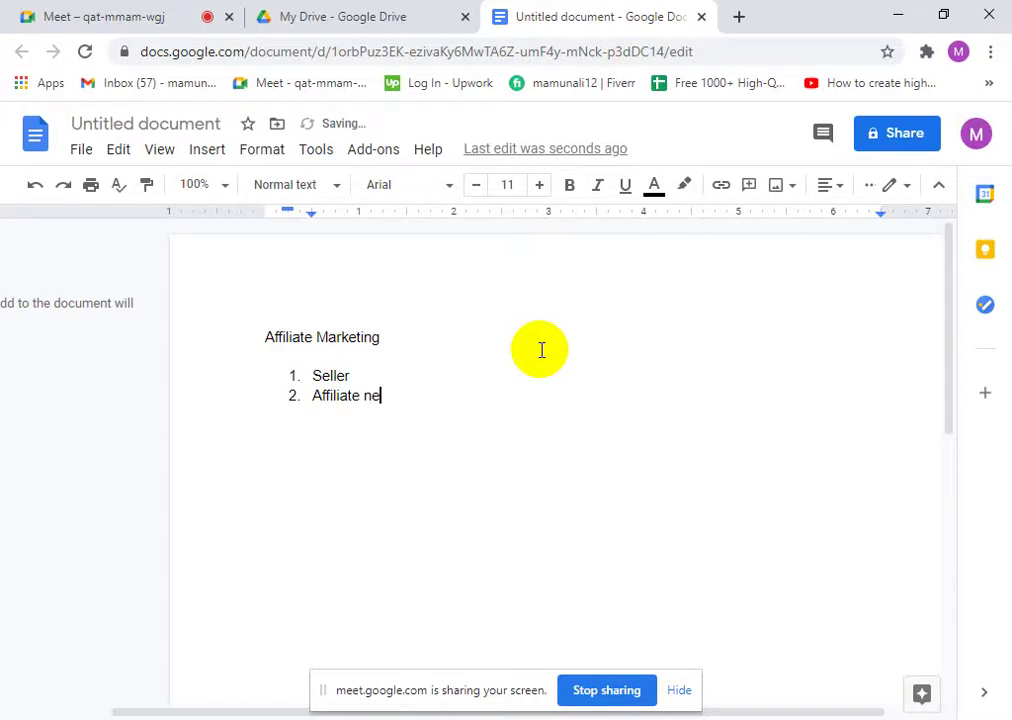
pyautogui.write('twork')
pyautogui.press('Return')
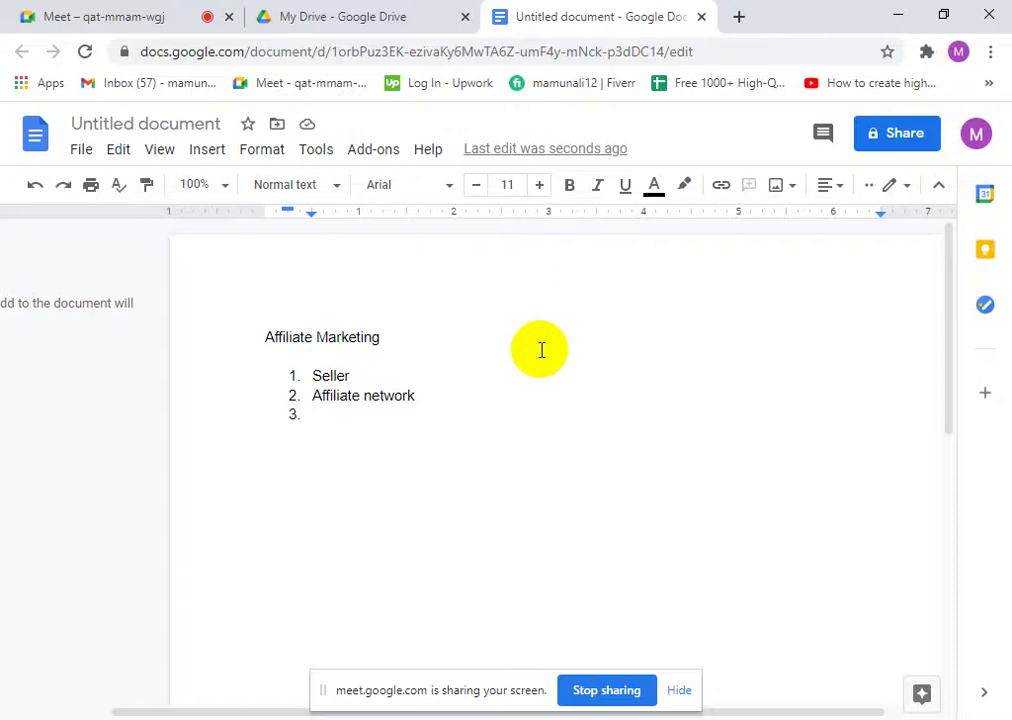
pyautogui.write('A')
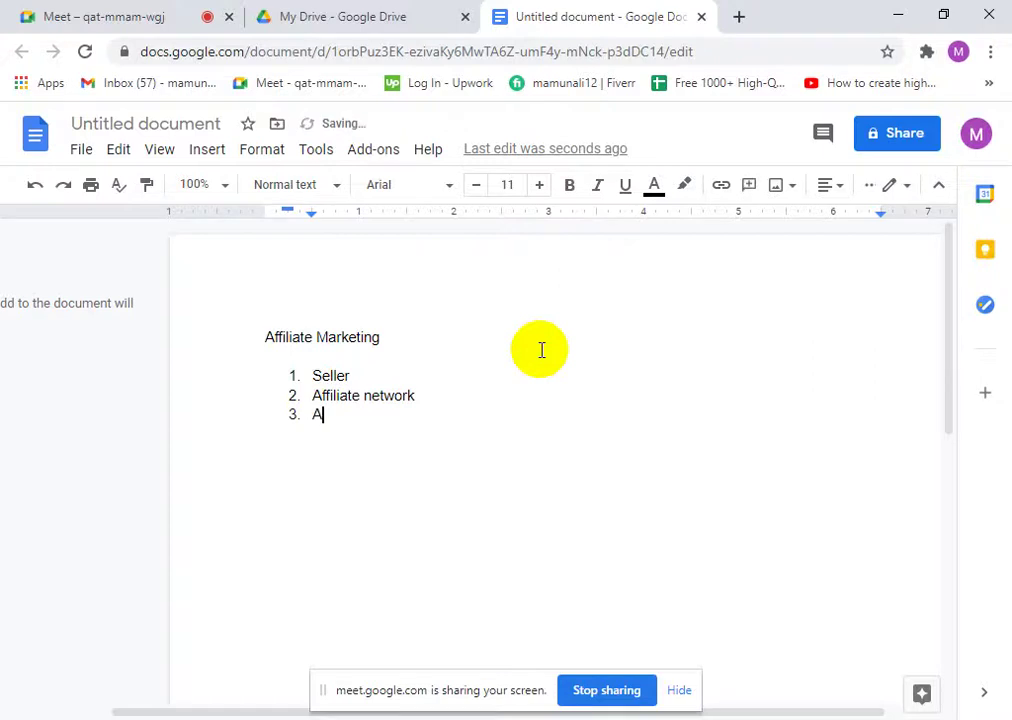
pyautogui.write('ffiliate mar')
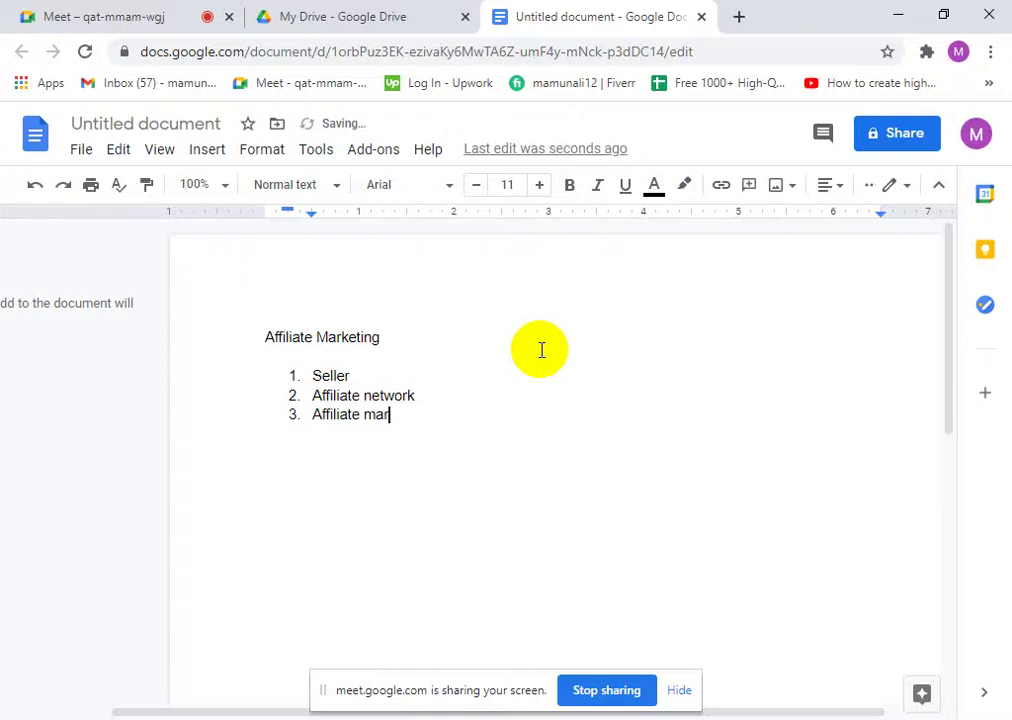
pyautogui.write('keter')
pyautogui.press('Return')
pyautogui.press('Return')
pyautogui.press('BackSpace')
pyautogui.press('Return')
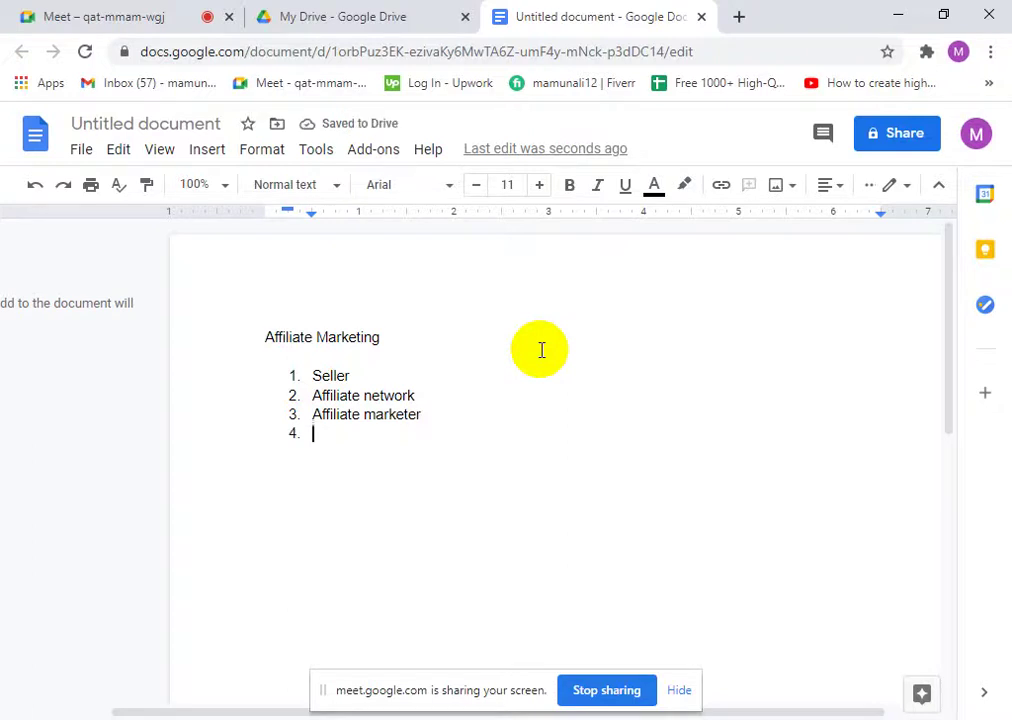
pyautogui.write('Buyer')
pyautogui.moveTo(398, 445); pyautogui.dragTo(276, 377)
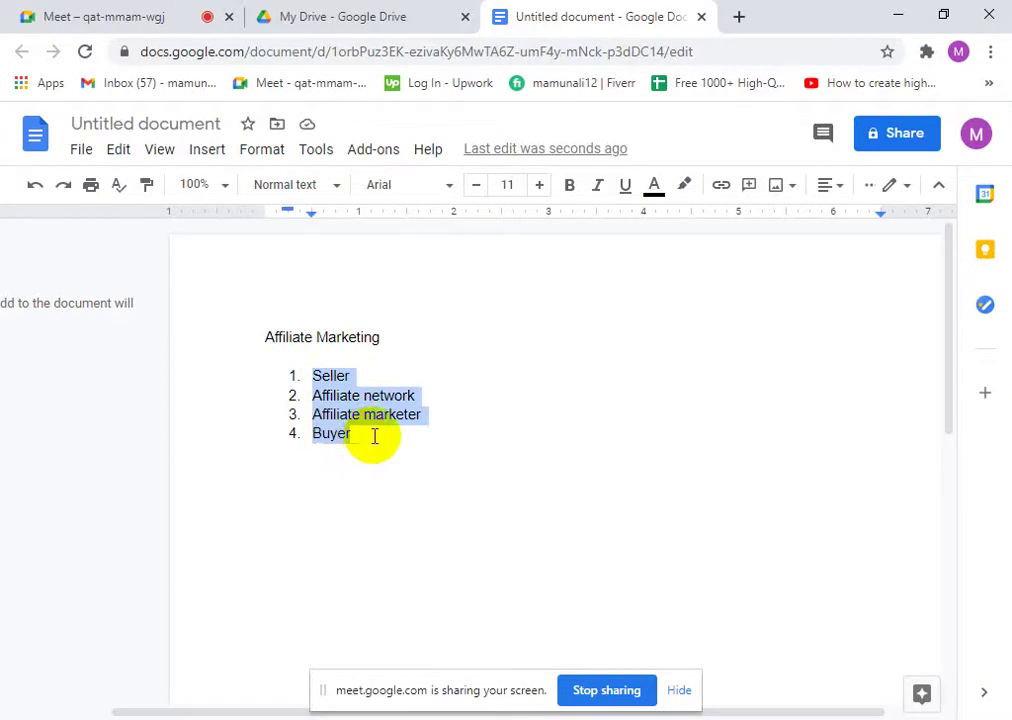
pyautogui.moveTo(366, 441); pyautogui.dragTo(294, 380)
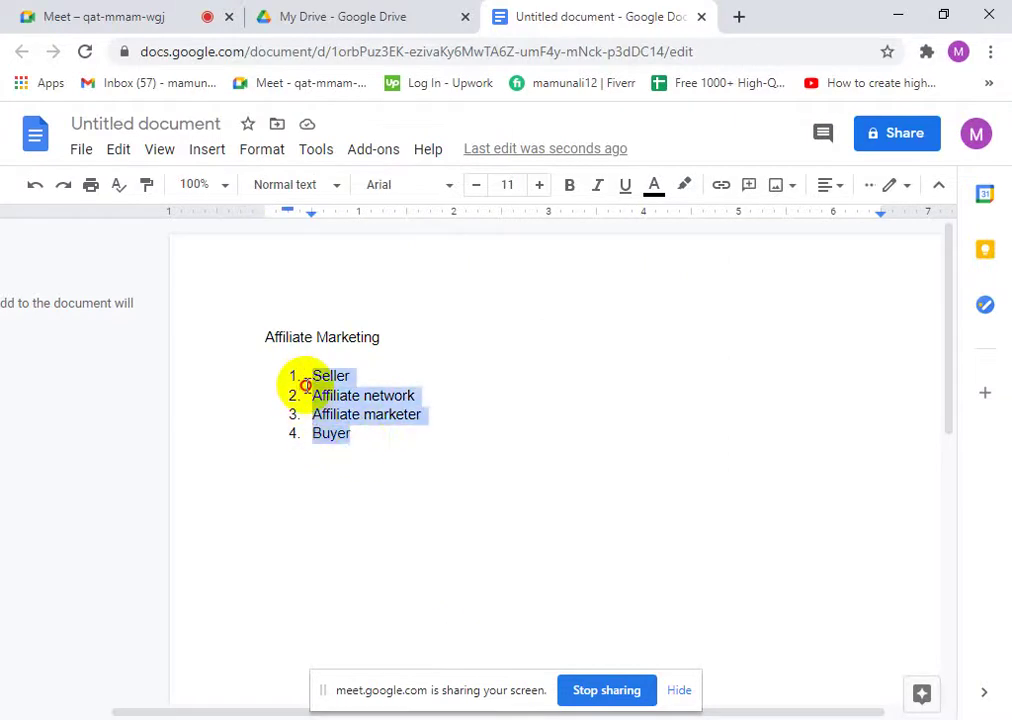
pyautogui.click(379, 441)
pyautogui.moveTo(373, 339); pyautogui.dragTo(260, 334)
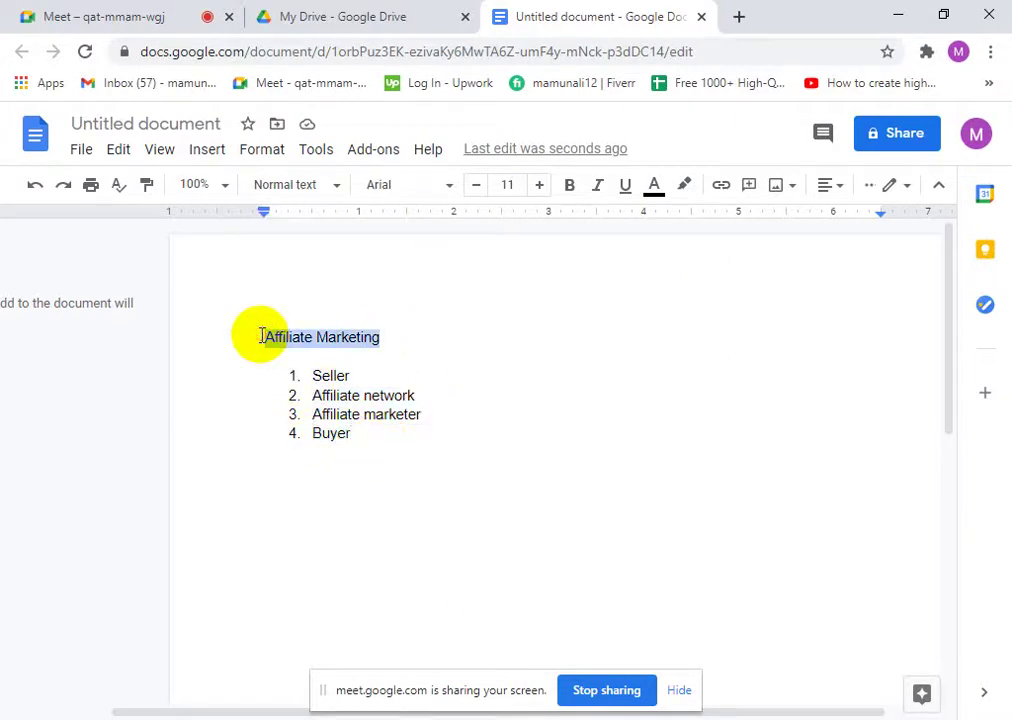
pyautogui.click(355, 434)
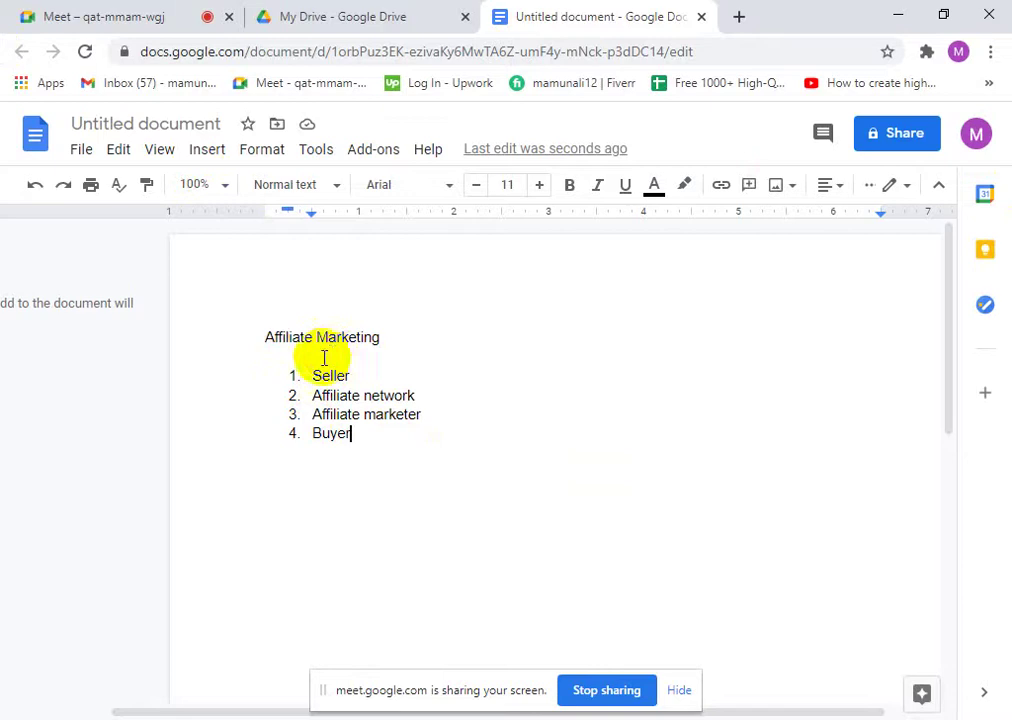
pyautogui.moveTo(363, 375); pyautogui.dragTo(300, 375)
pyautogui.click(359, 377)
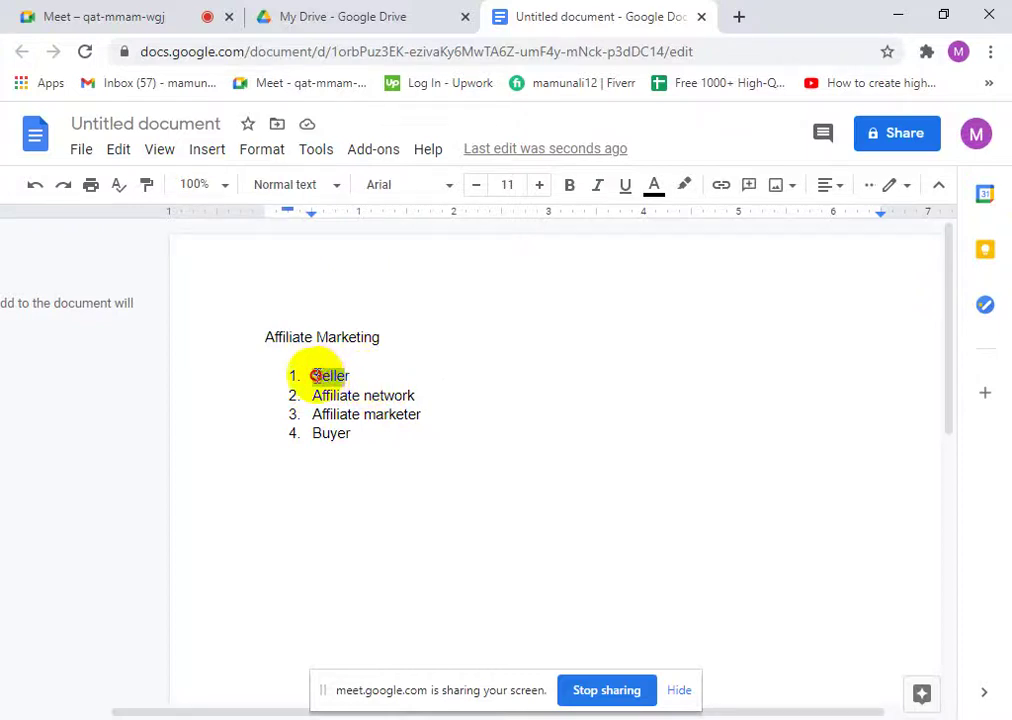
pyautogui.moveTo(314, 376); pyautogui.dragTo(372, 382)
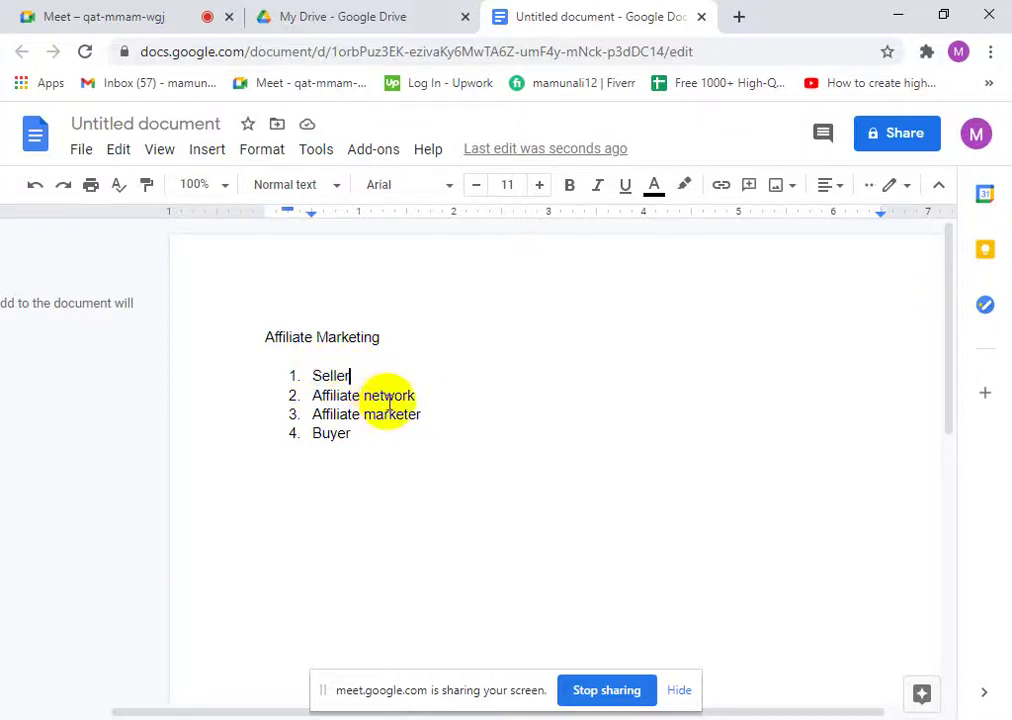
pyautogui.doubleClick(325, 378)
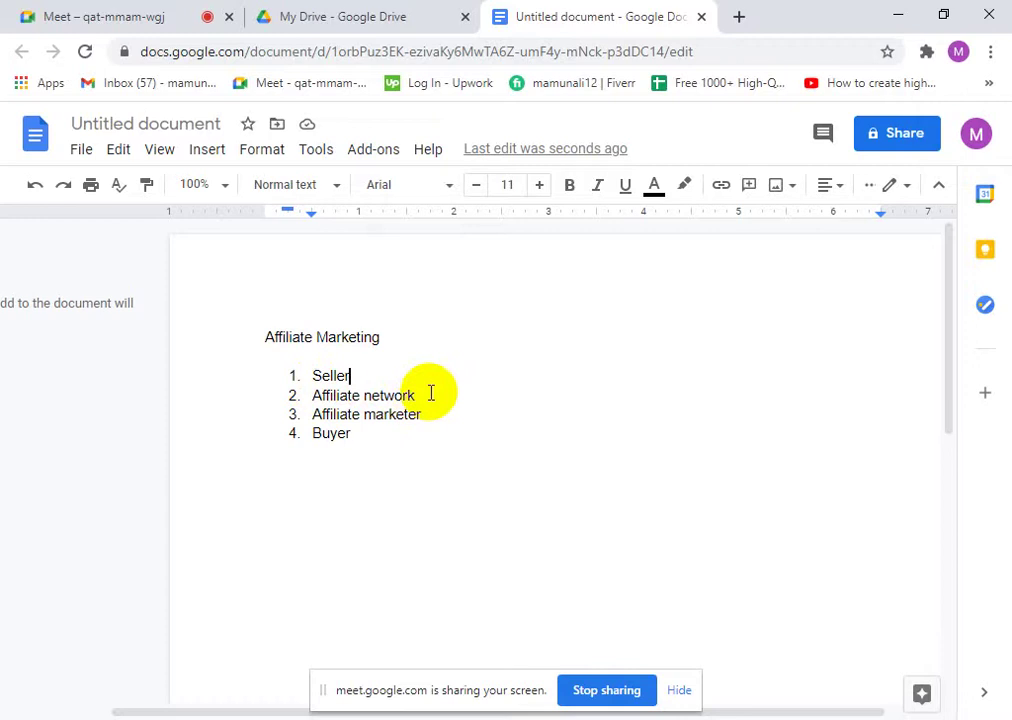
pyautogui.moveTo(429, 393); pyautogui.dragTo(317, 392)
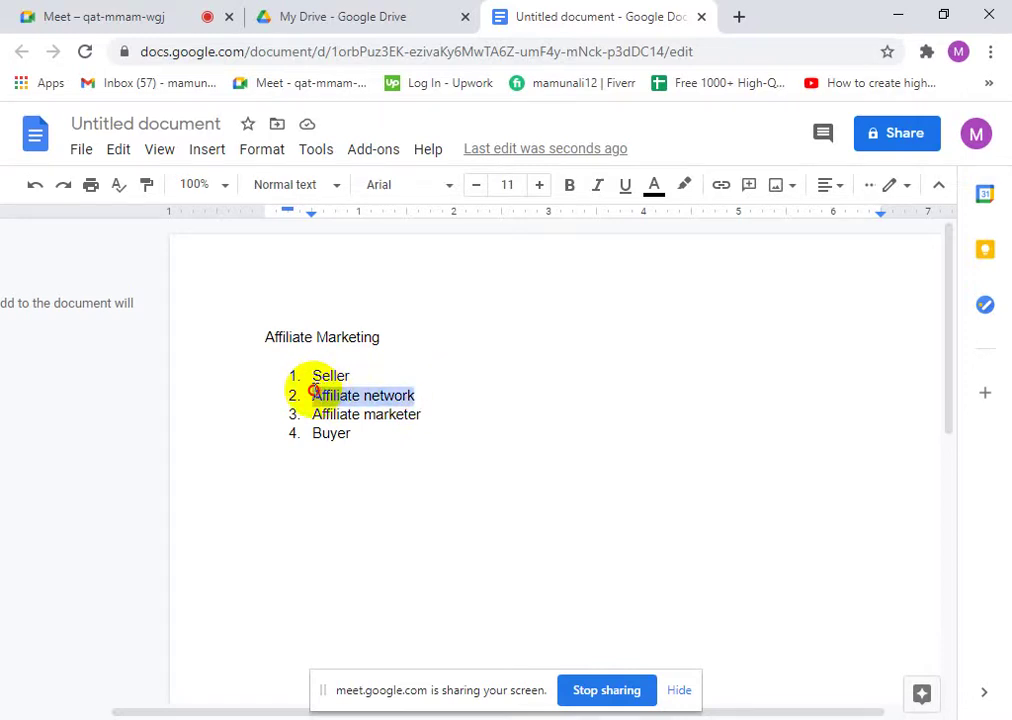
pyautogui.click(429, 399)
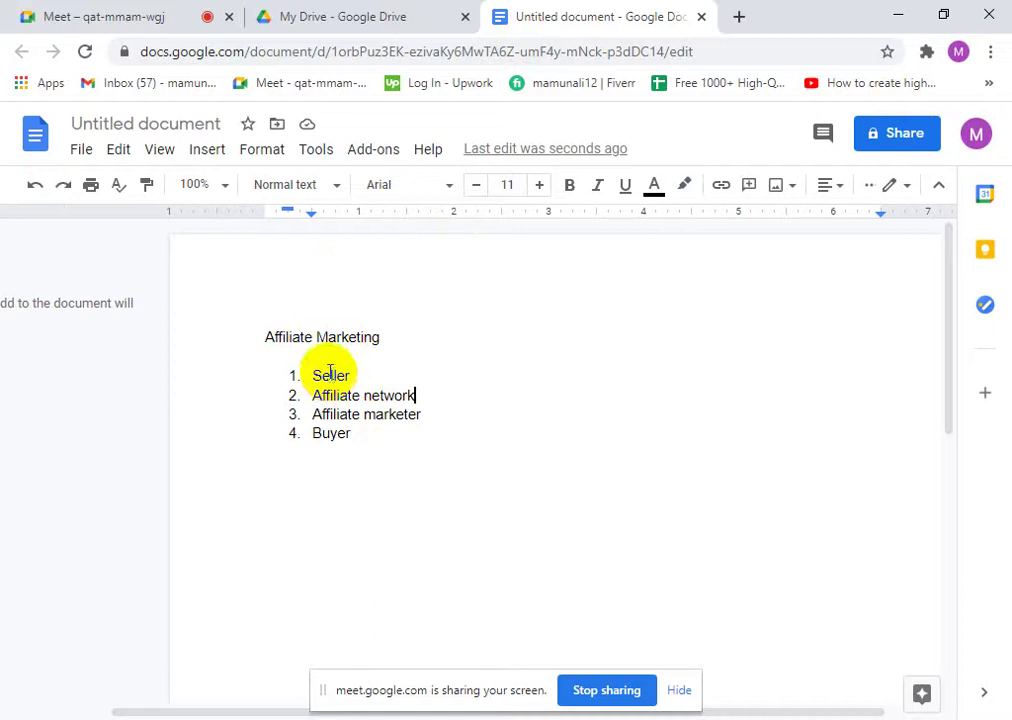
pyautogui.moveTo(357, 375); pyautogui.dragTo(318, 374)
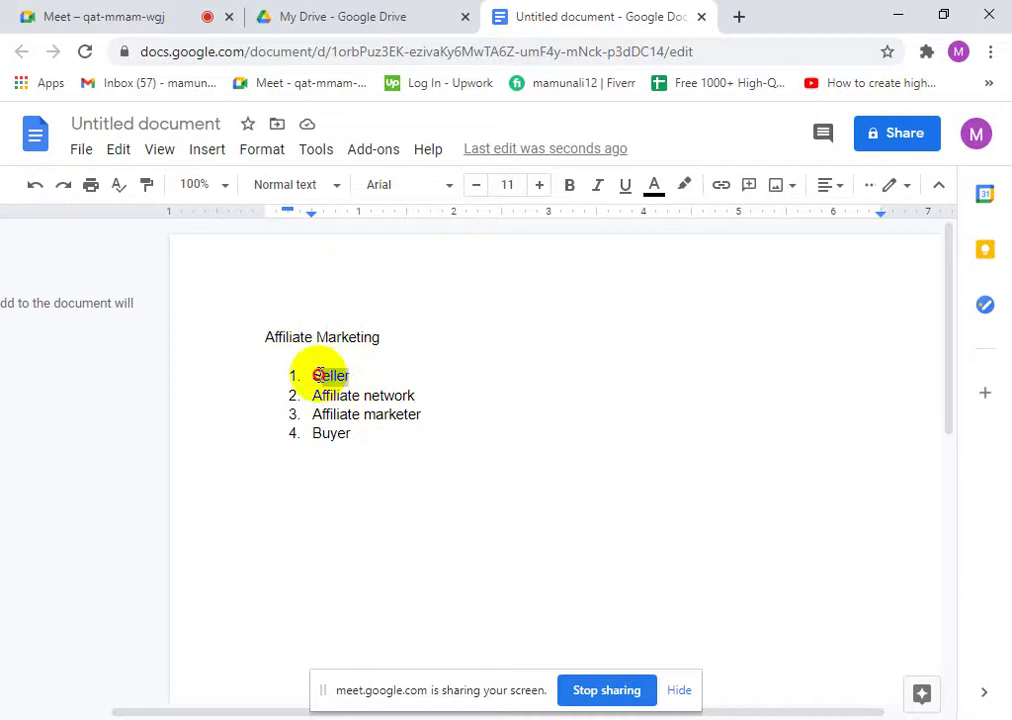
pyautogui.click(427, 400)
pyautogui.moveTo(425, 400); pyautogui.dragTo(316, 398)
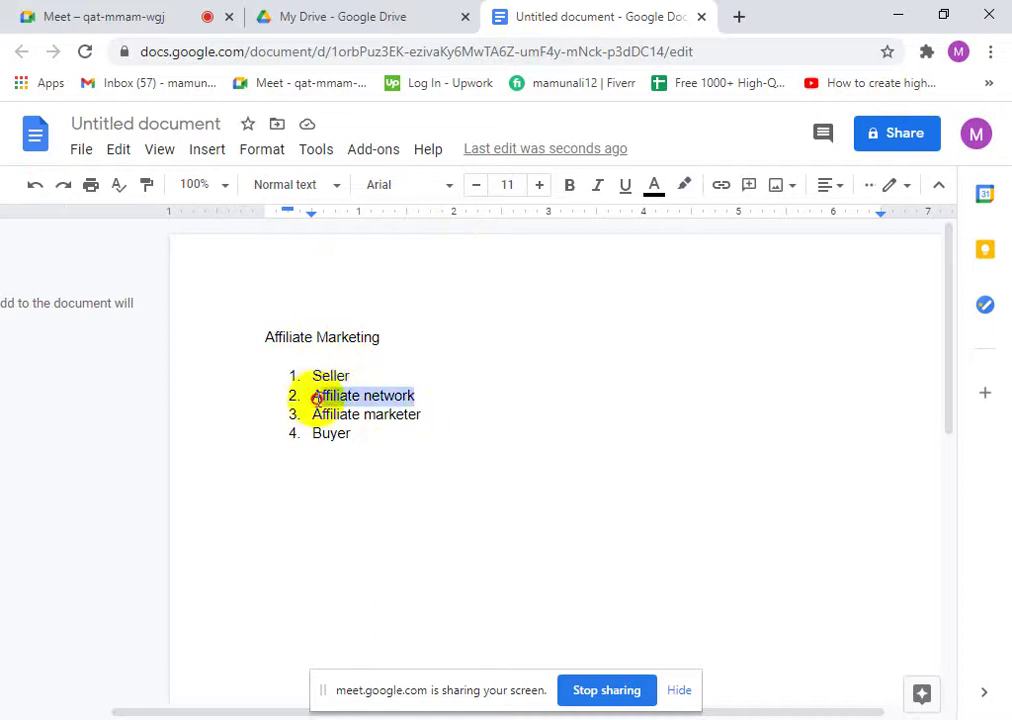
pyautogui.click(420, 389)
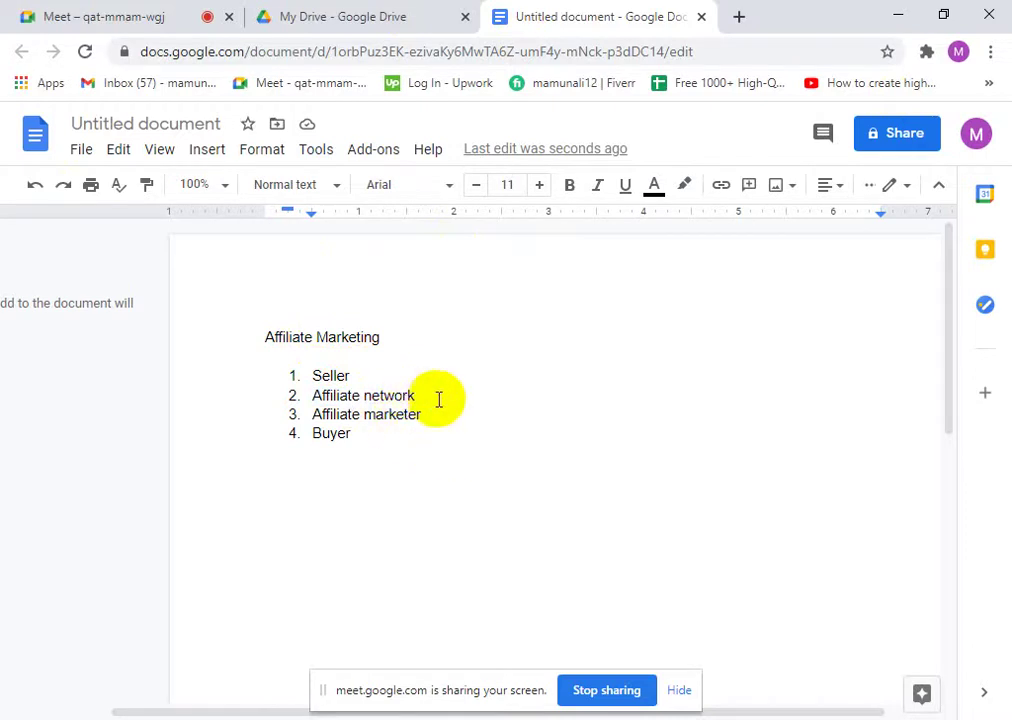
pyautogui.moveTo(416, 395); pyautogui.dragTo(316, 398)
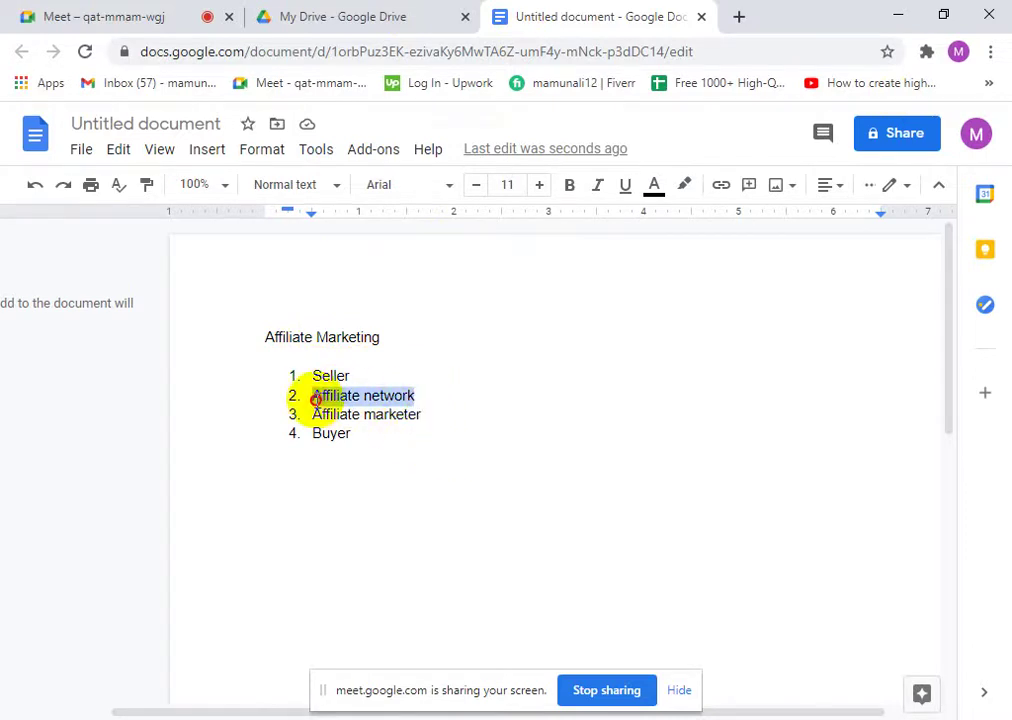
pyautogui.click(416, 392)
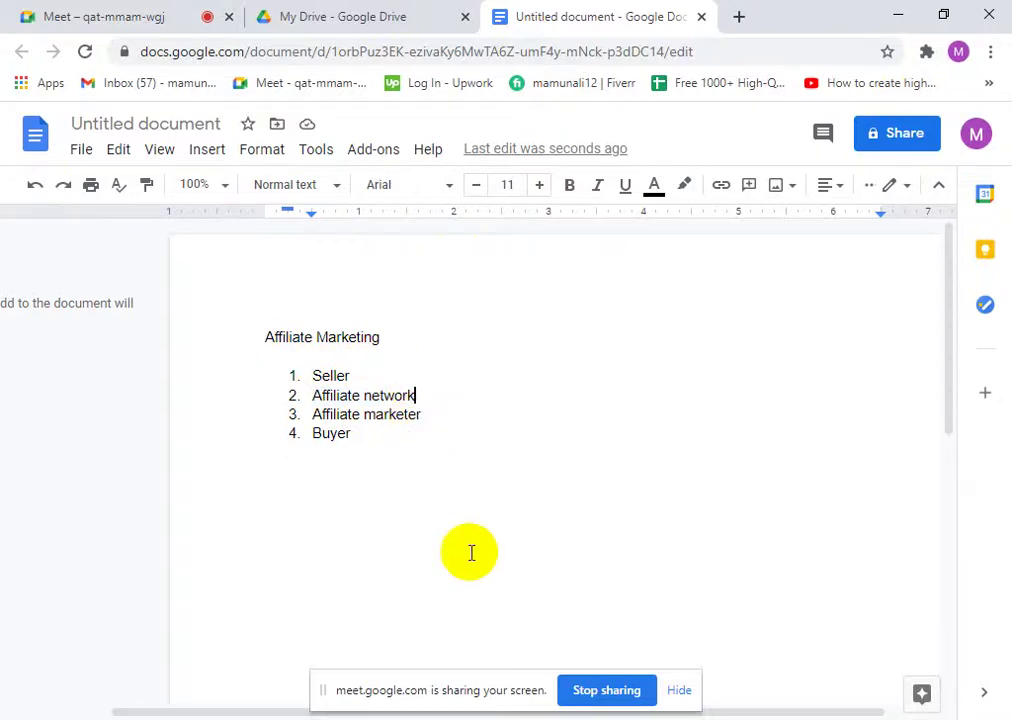
pyautogui.moveTo(423, 414); pyautogui.dragTo(294, 413)
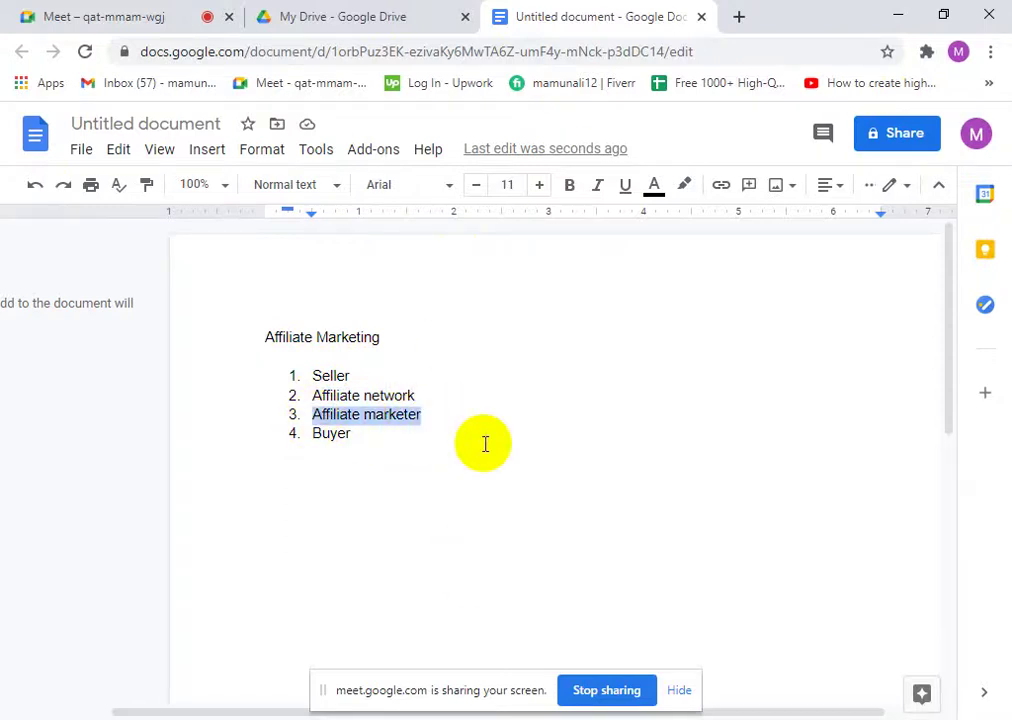
pyautogui.click(425, 414)
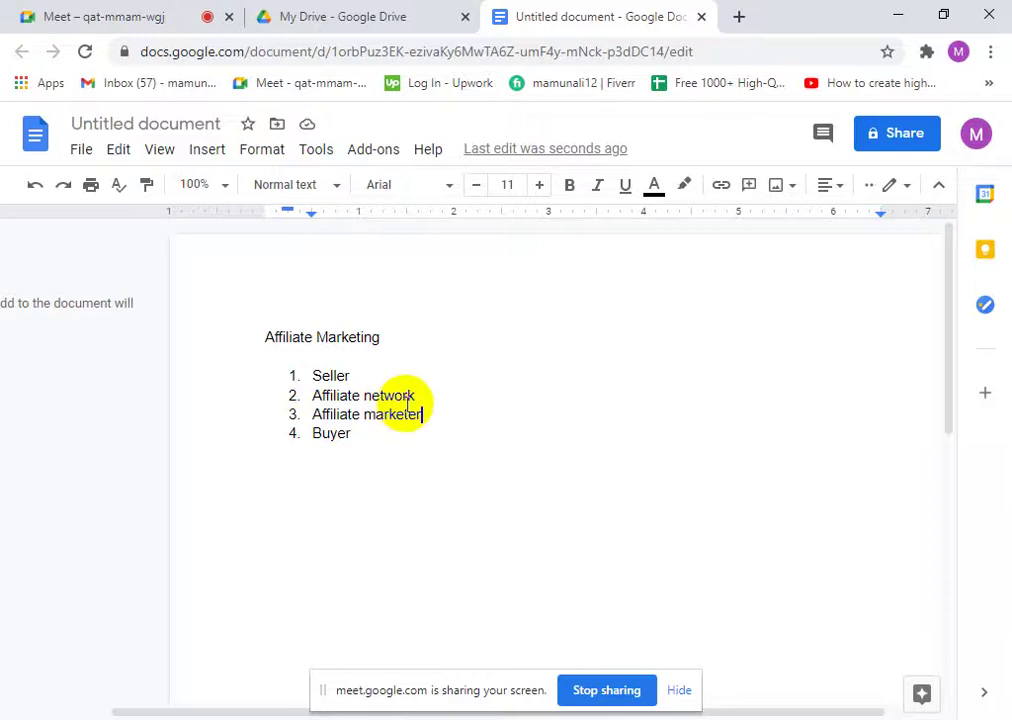
pyautogui.moveTo(432, 416); pyautogui.dragTo(282, 415)
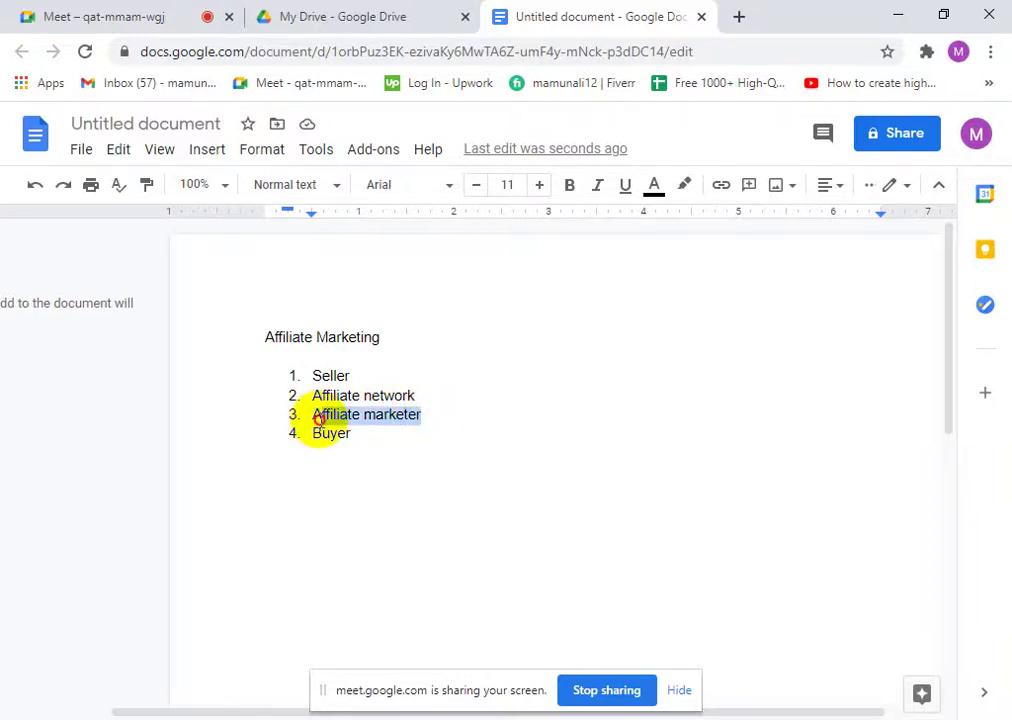
pyautogui.click(426, 416)
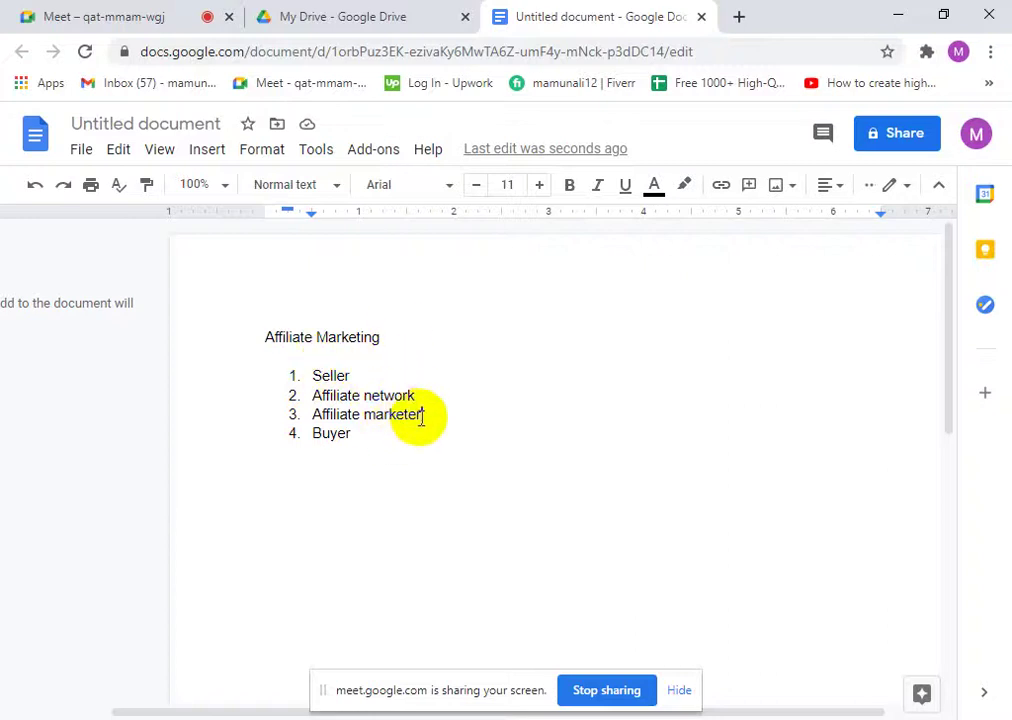
pyautogui.moveTo(422, 416); pyautogui.dragTo(318, 417)
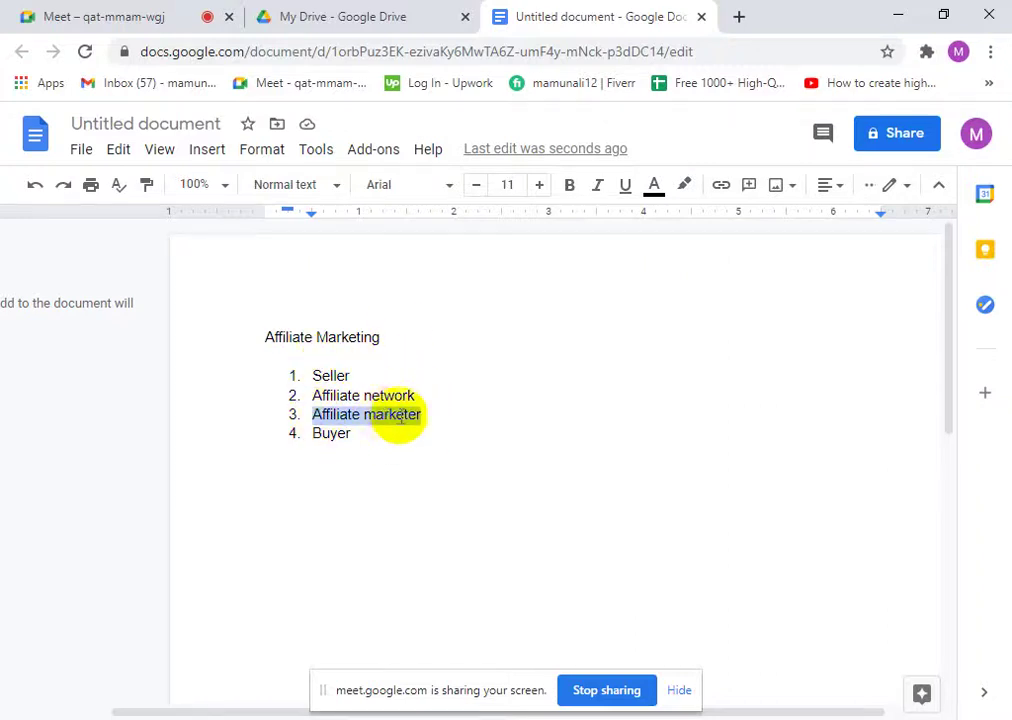
pyautogui.click(443, 420)
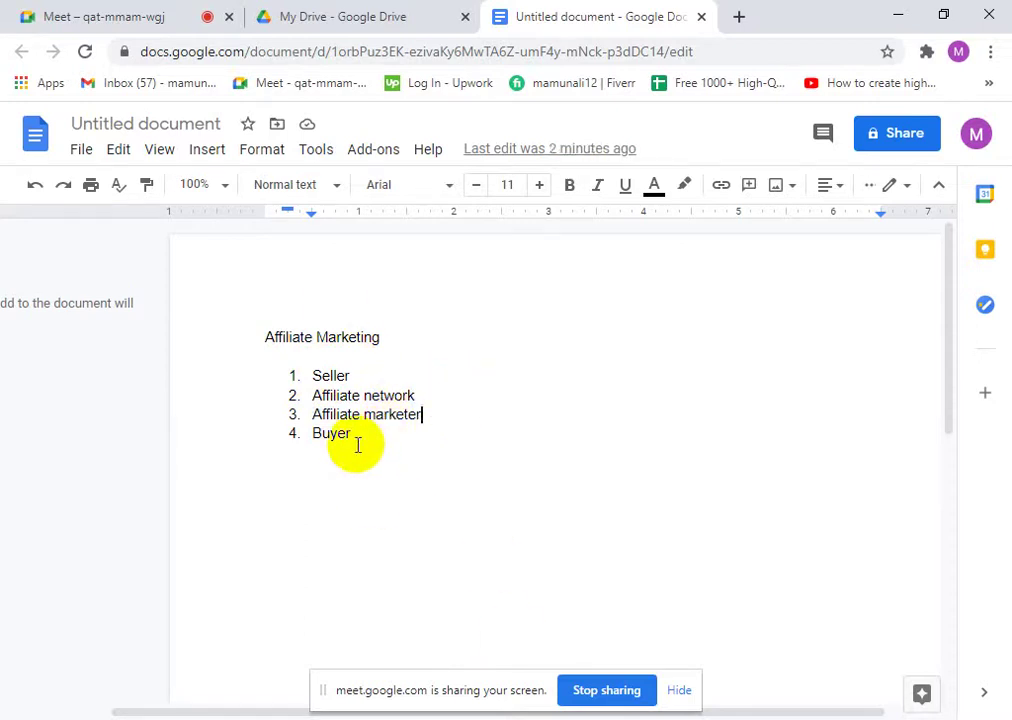
pyautogui.moveTo(355, 445); pyautogui.dragTo(305, 443)
pyautogui.click(358, 441)
# - Hide the screen-sharing notice, then highlight the Seller item and the whole list
pyautogui.click(679, 680)
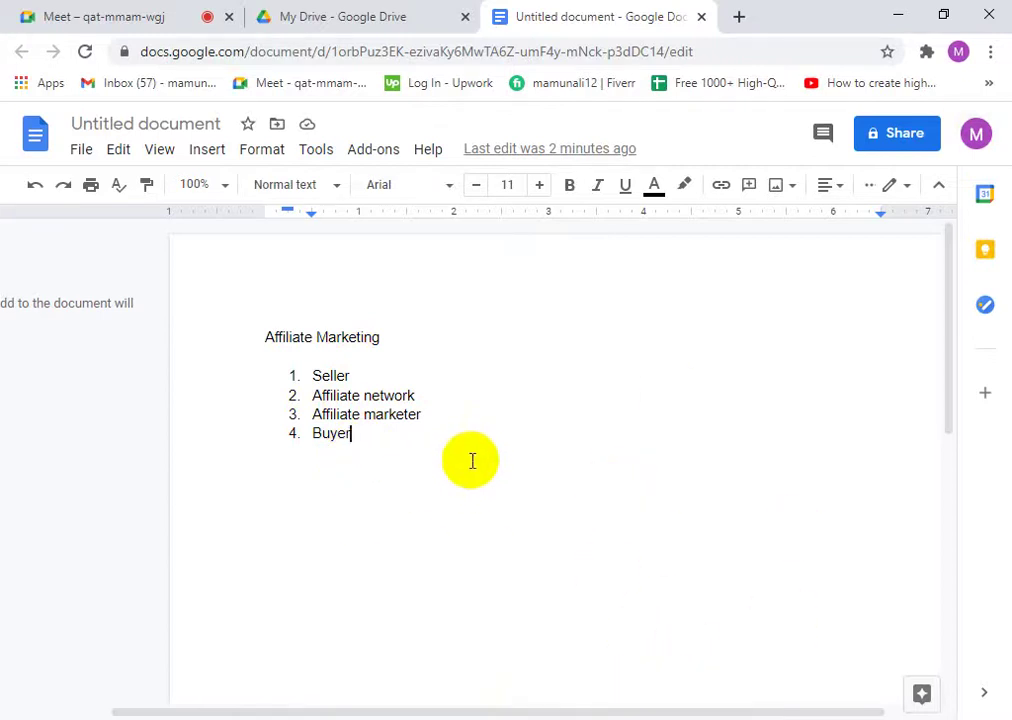
pyautogui.moveTo(357, 377); pyautogui.dragTo(318, 377)
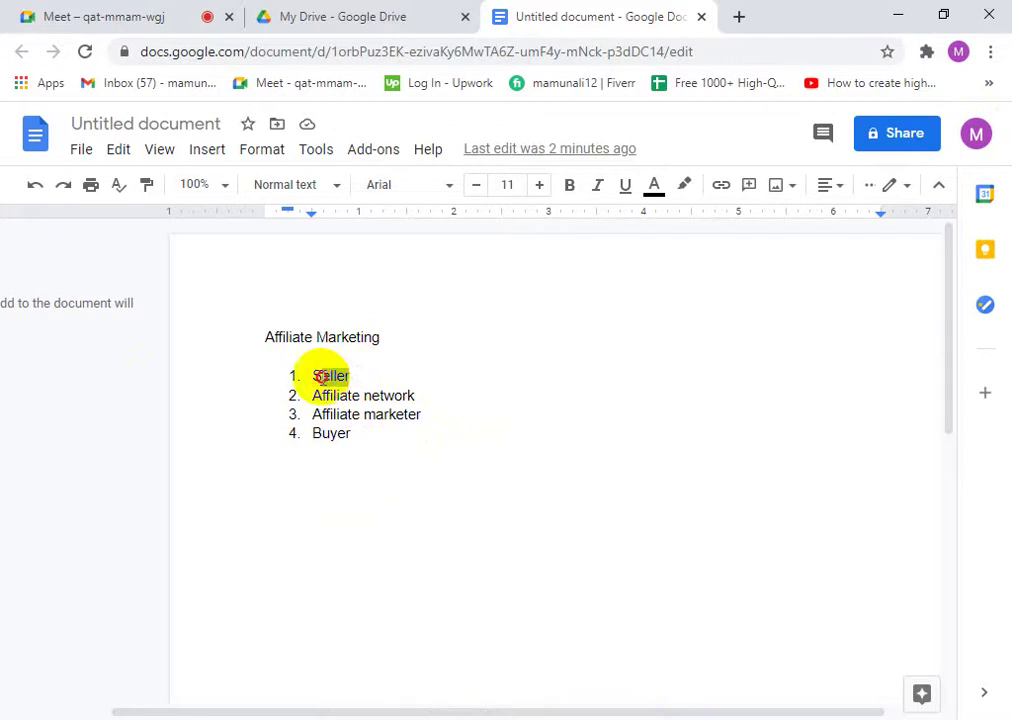
pyautogui.click(366, 375)
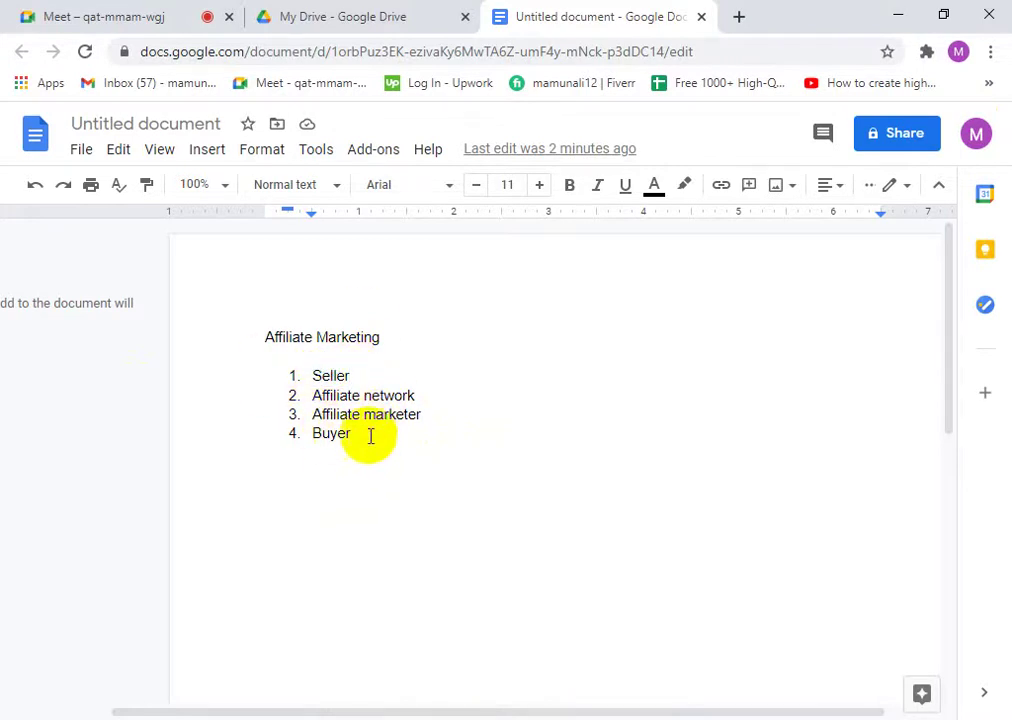
pyautogui.moveTo(348, 436); pyautogui.dragTo(309, 378)
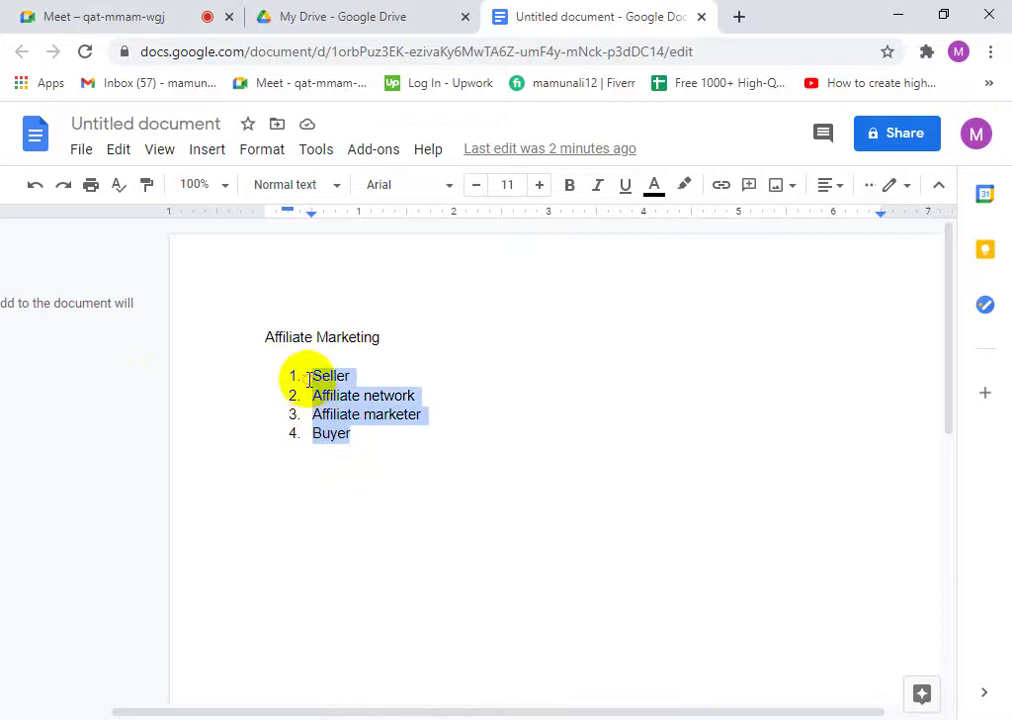
pyautogui.click(355, 442)
# - Highlight Affiliate marketer, the Affiliate Marketing title and Buyer in turn to point them out
pyautogui.moveTo(440, 412); pyautogui.dragTo(320, 418)
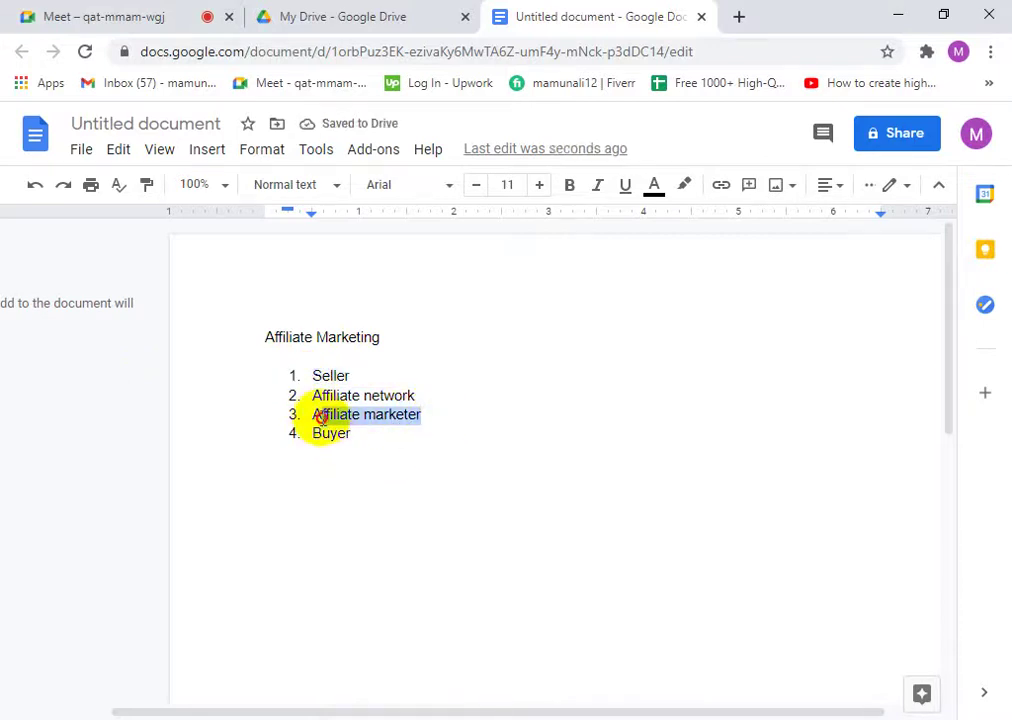
pyautogui.click(374, 337)
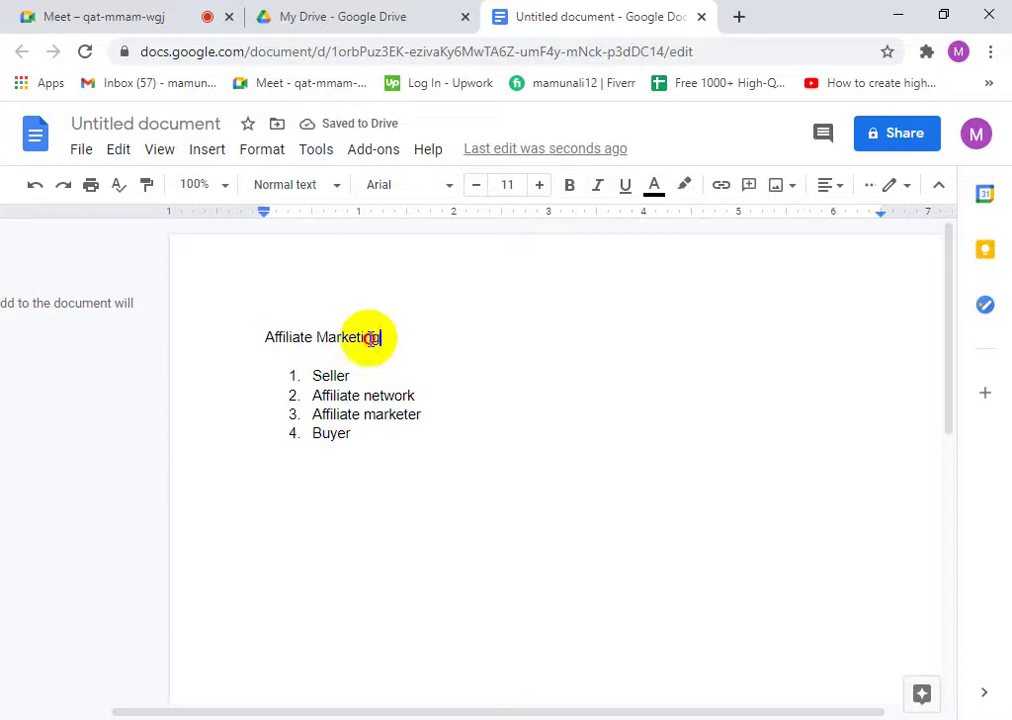
pyautogui.moveTo(370, 337); pyautogui.dragTo(233, 334)
pyautogui.click(424, 418)
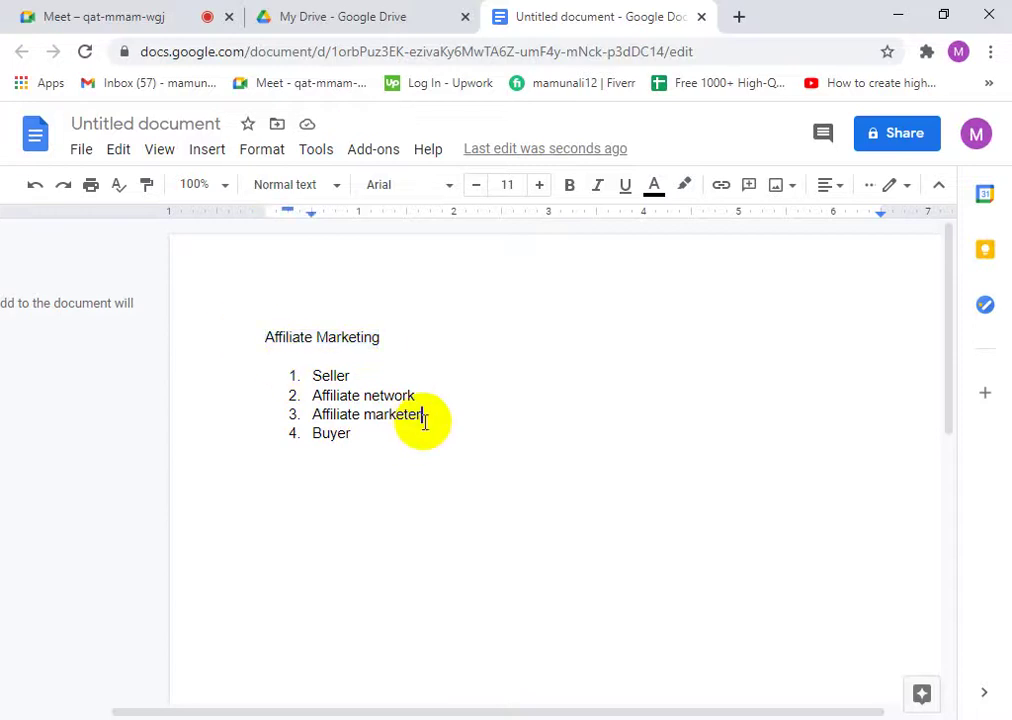
pyautogui.moveTo(420, 418); pyautogui.dragTo(294, 413)
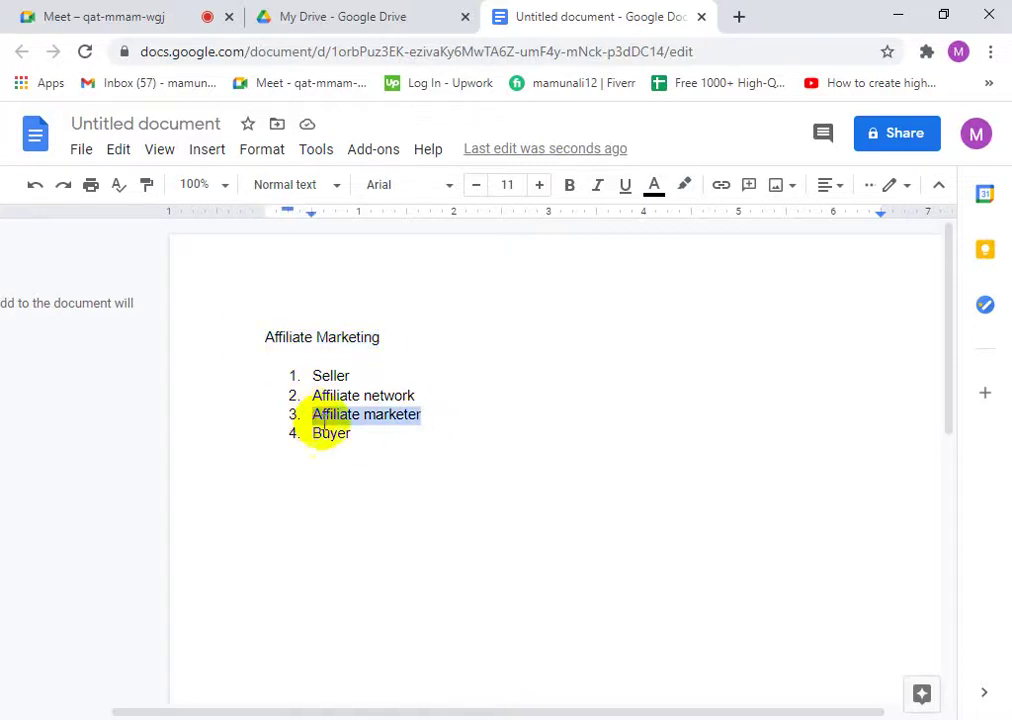
pyautogui.click(380, 430)
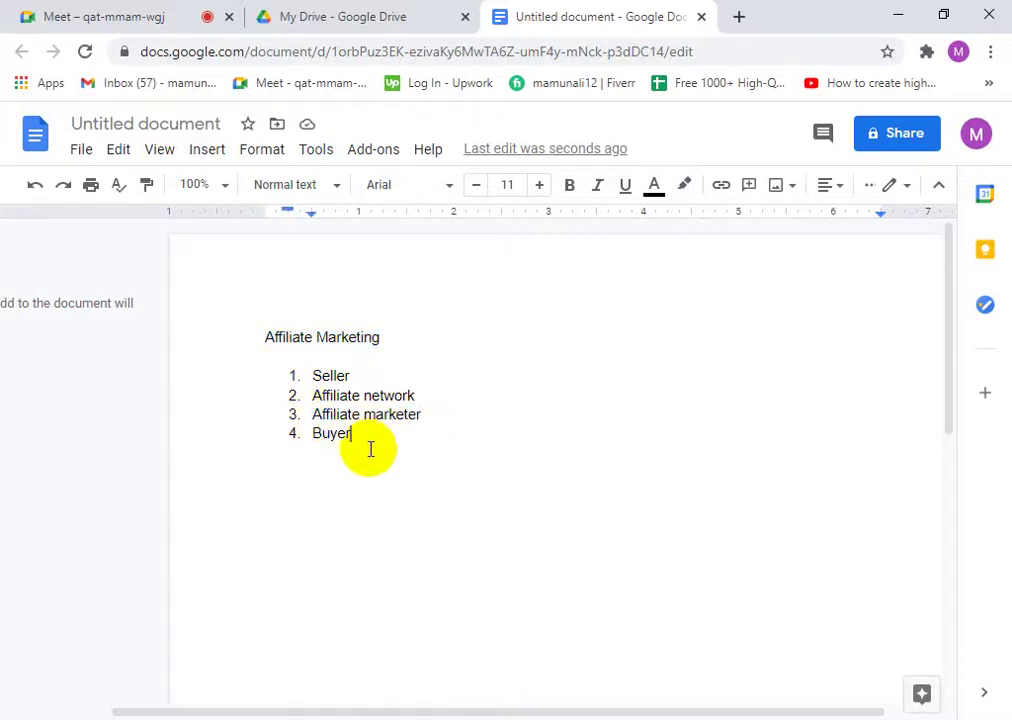
pyautogui.moveTo(357, 443); pyautogui.dragTo(318, 444)
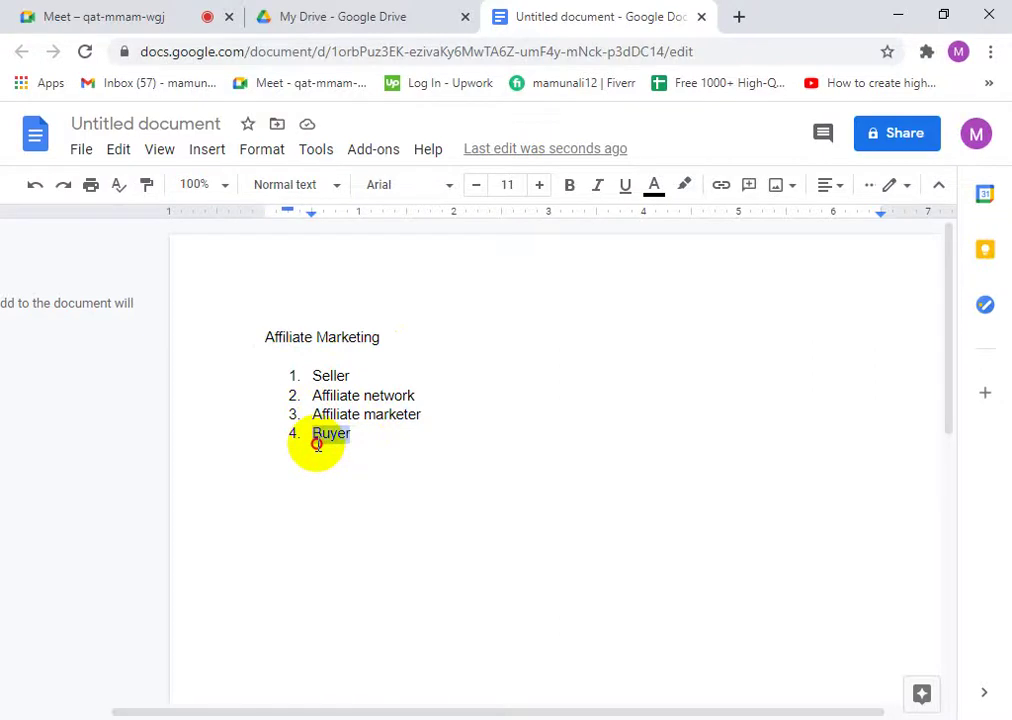
pyautogui.click(373, 434)
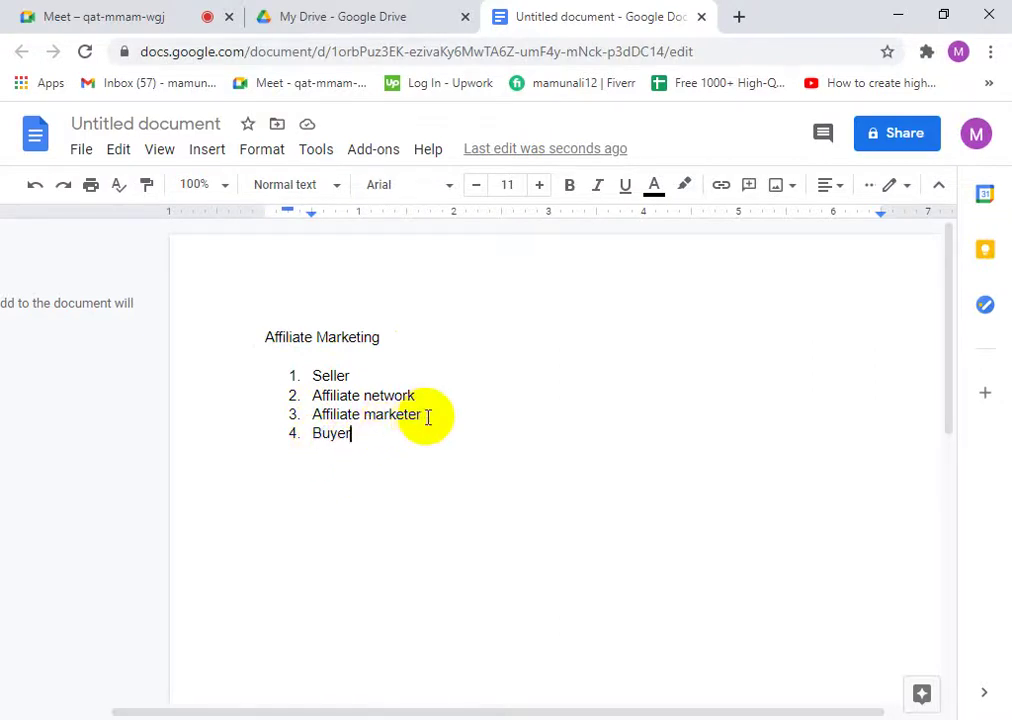
# - Repeatedly highlight the Affiliate marketer and Buyer items to point them out
pyautogui.moveTo(427, 417); pyautogui.dragTo(314, 416)
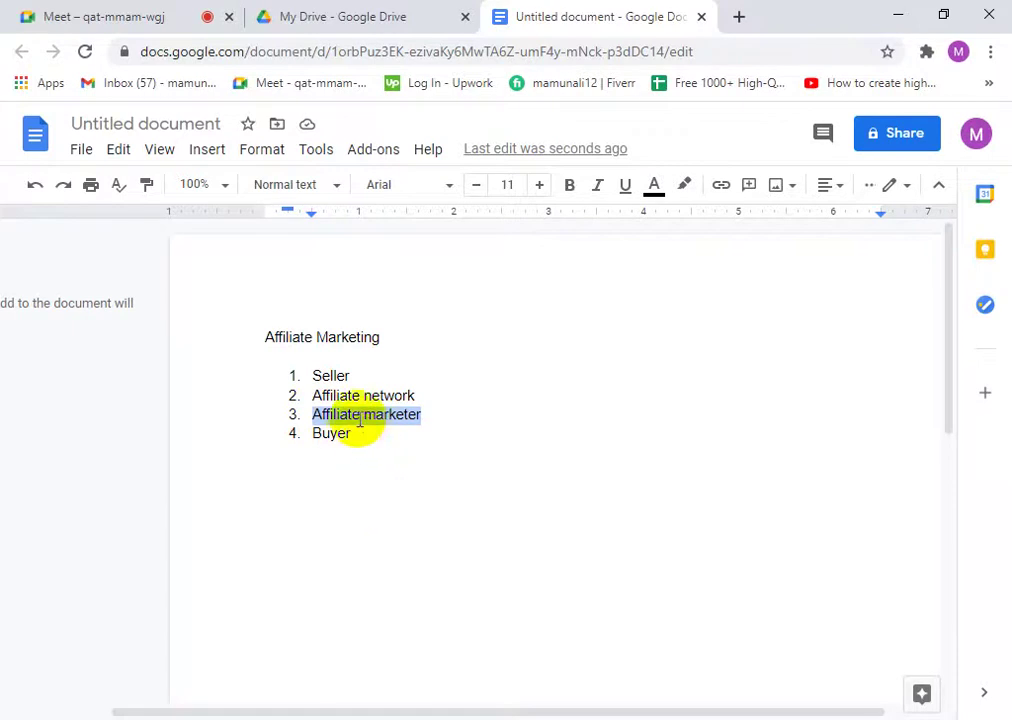
pyautogui.moveTo(355, 433); pyautogui.dragTo(287, 433)
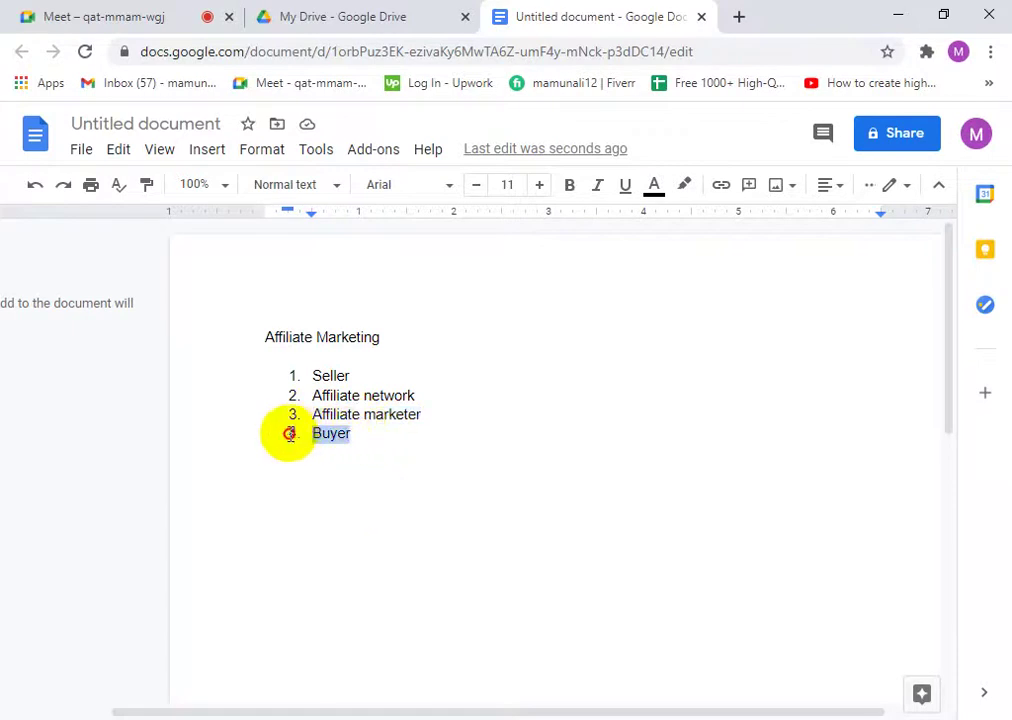
pyautogui.click(377, 433)
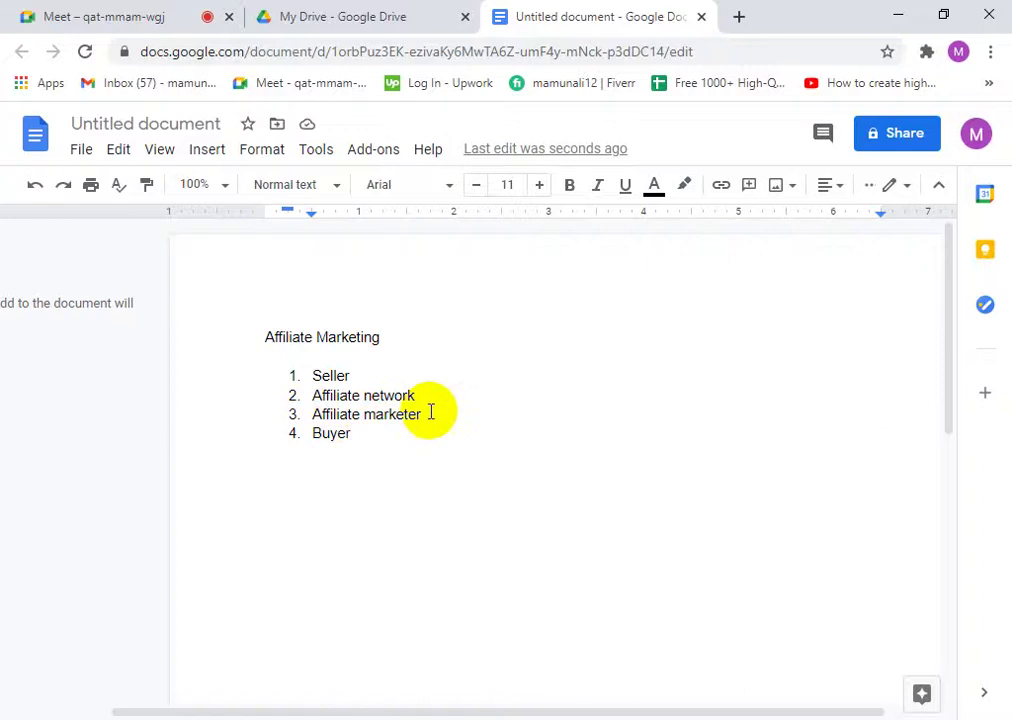
pyautogui.moveTo(429, 414); pyautogui.dragTo(316, 416)
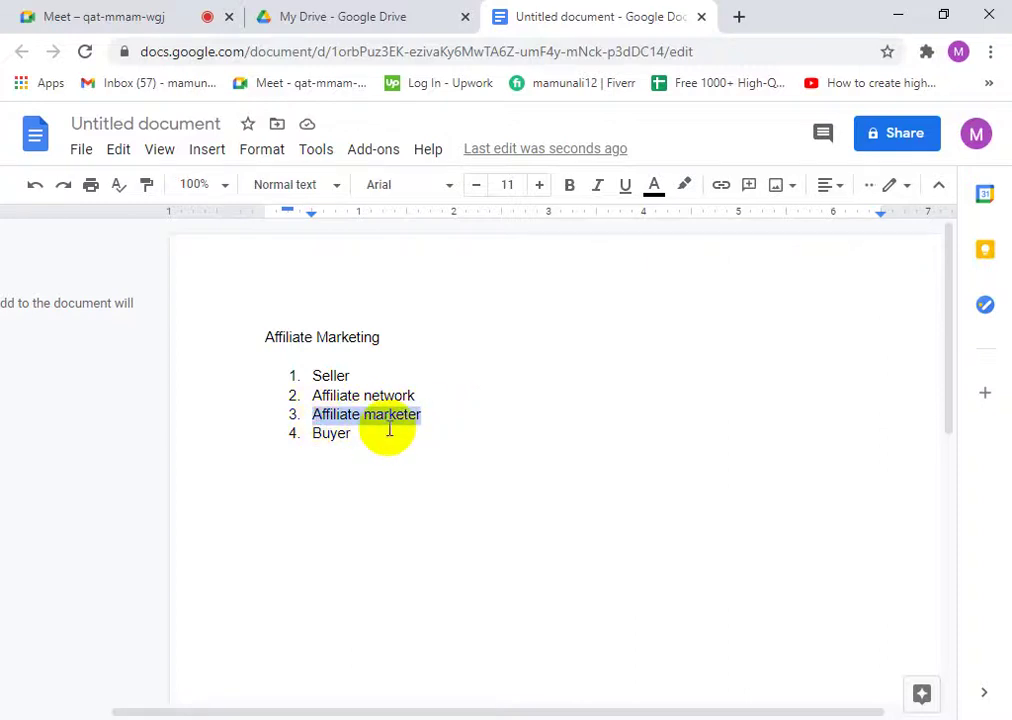
pyautogui.click(429, 426)
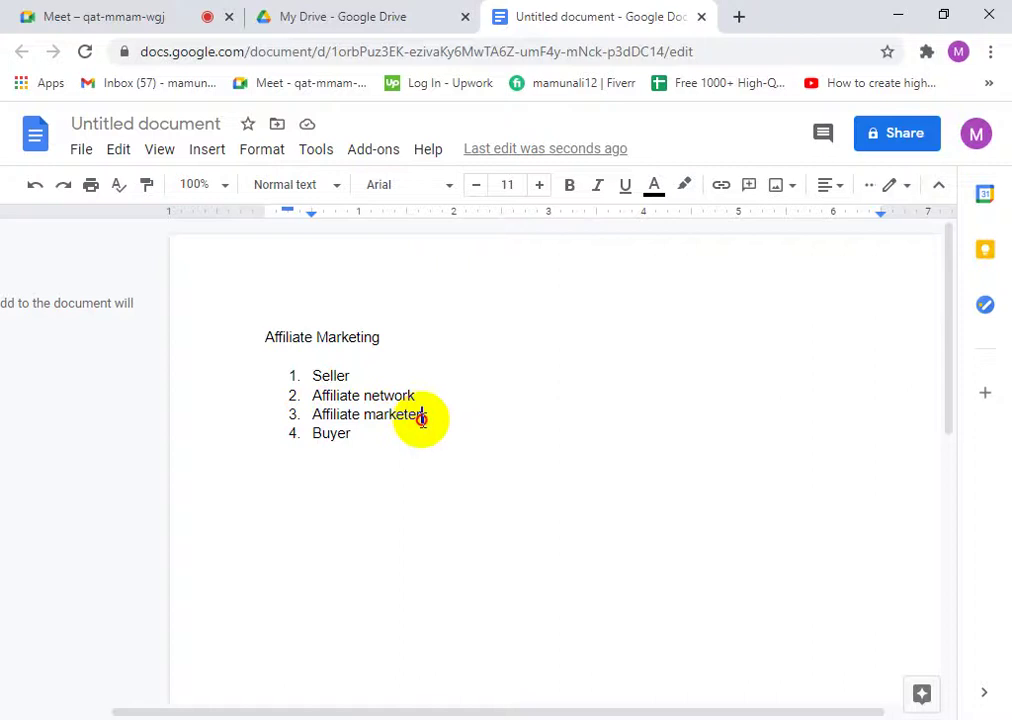
pyautogui.moveTo(418, 415); pyautogui.dragTo(309, 413)
pyautogui.click(443, 415)
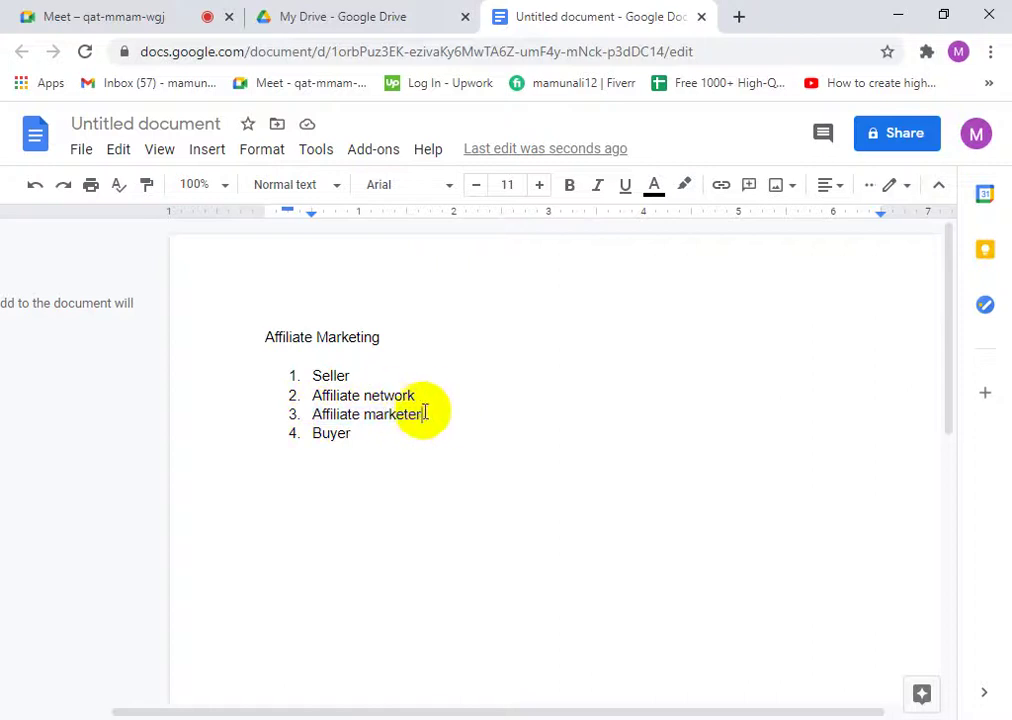
# - Highlight Affiliate network, Seller and Affiliate marketer, leaving the caret after Buyer
pyautogui.moveTo(415, 395); pyautogui.dragTo(302, 400)
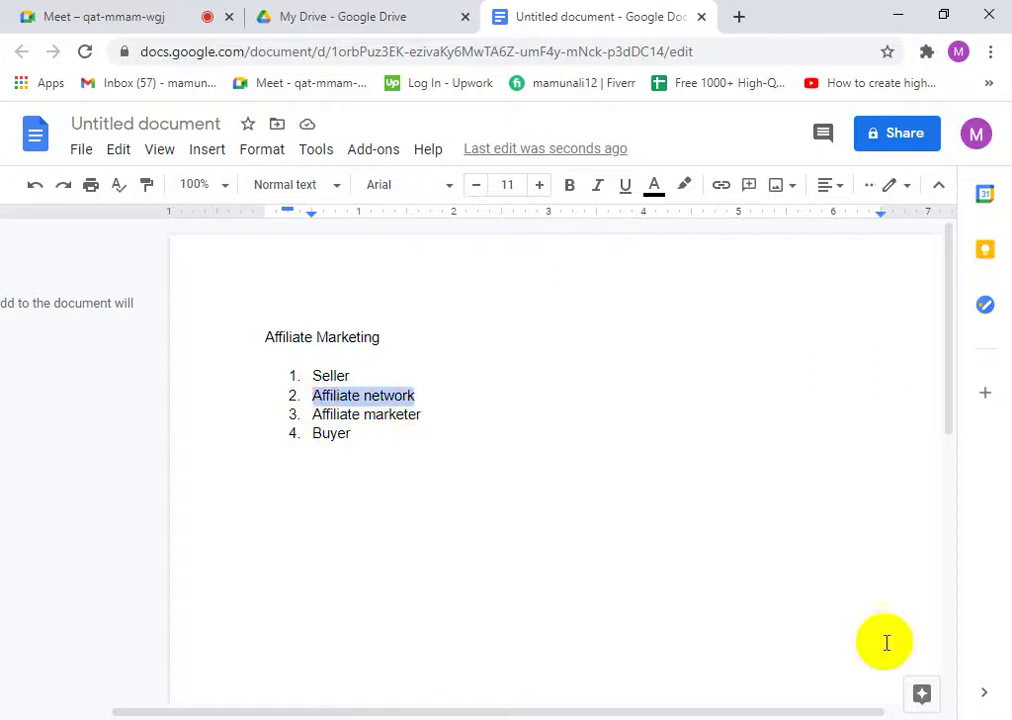
pyautogui.moveTo(364, 375); pyautogui.dragTo(285, 368)
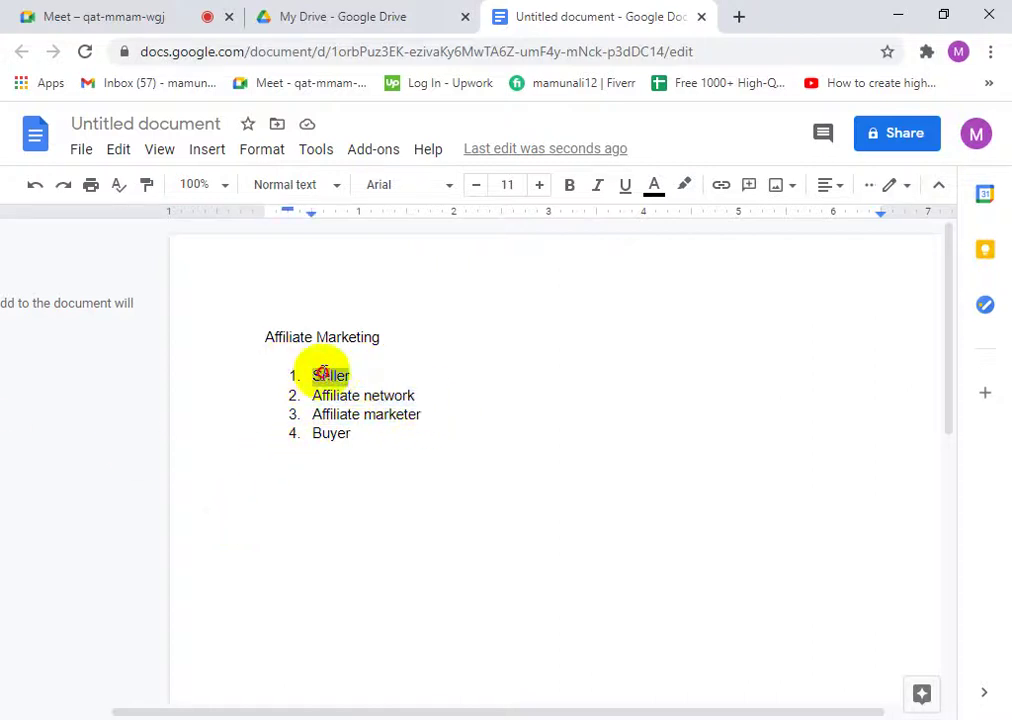
pyautogui.click(360, 375)
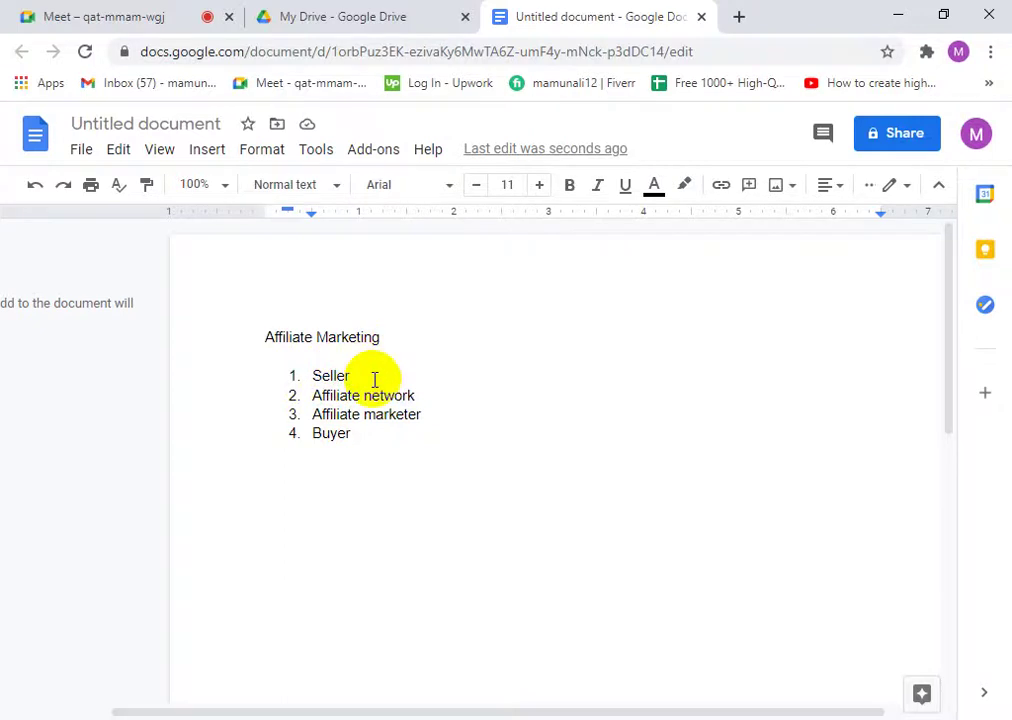
pyautogui.moveTo(436, 418); pyautogui.dragTo(318, 424)
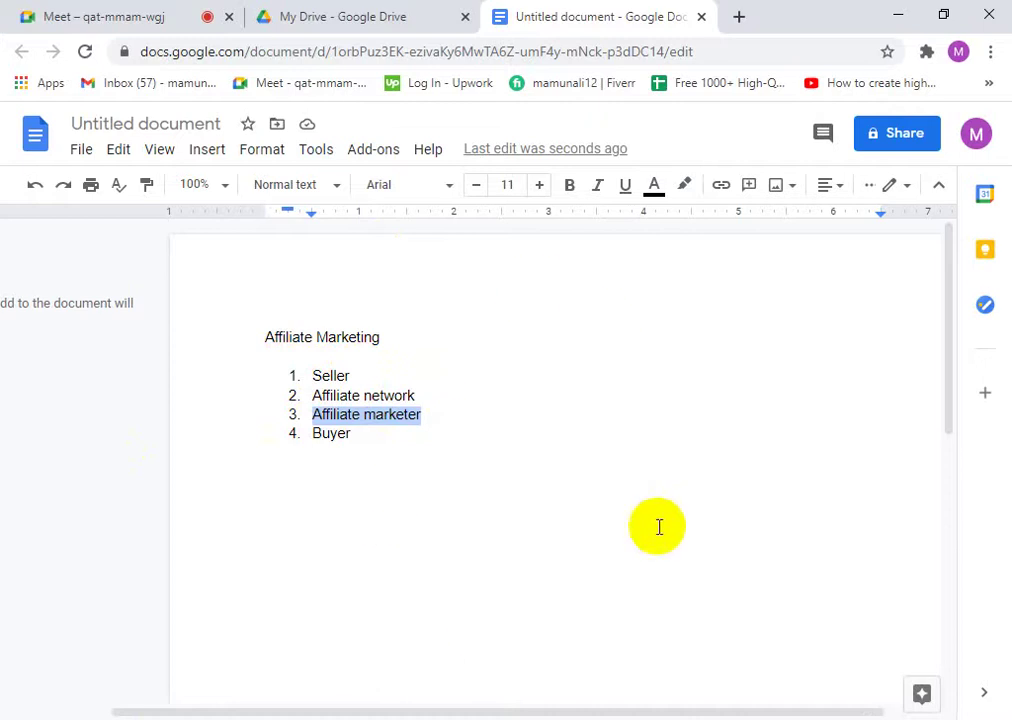
pyautogui.doubleClick(330, 375)
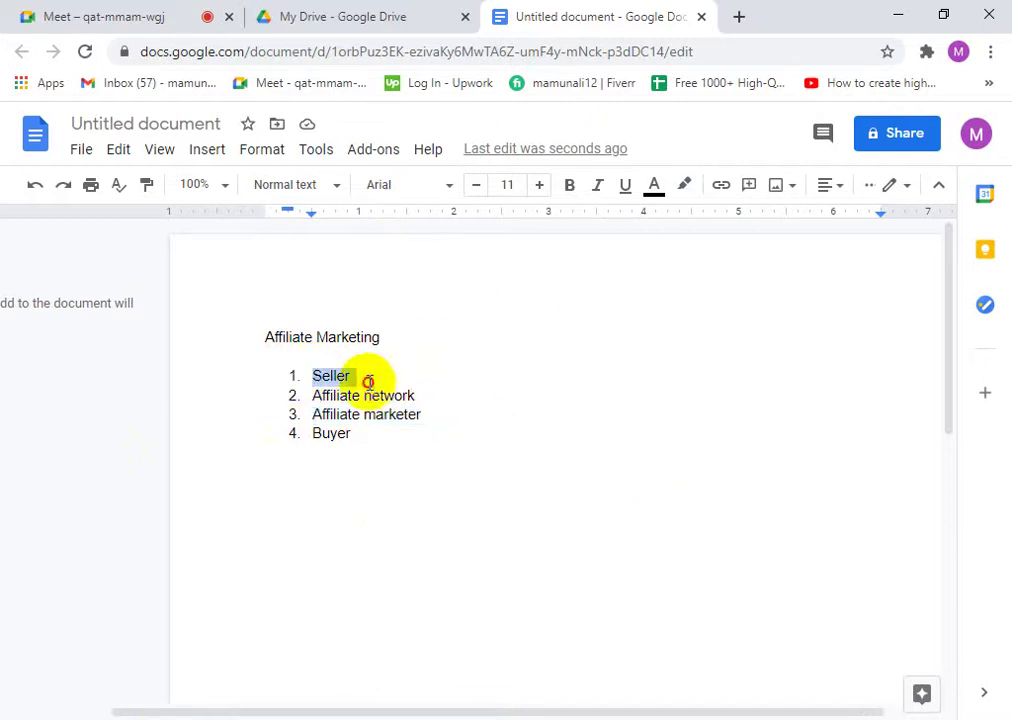
pyautogui.click(420, 395)
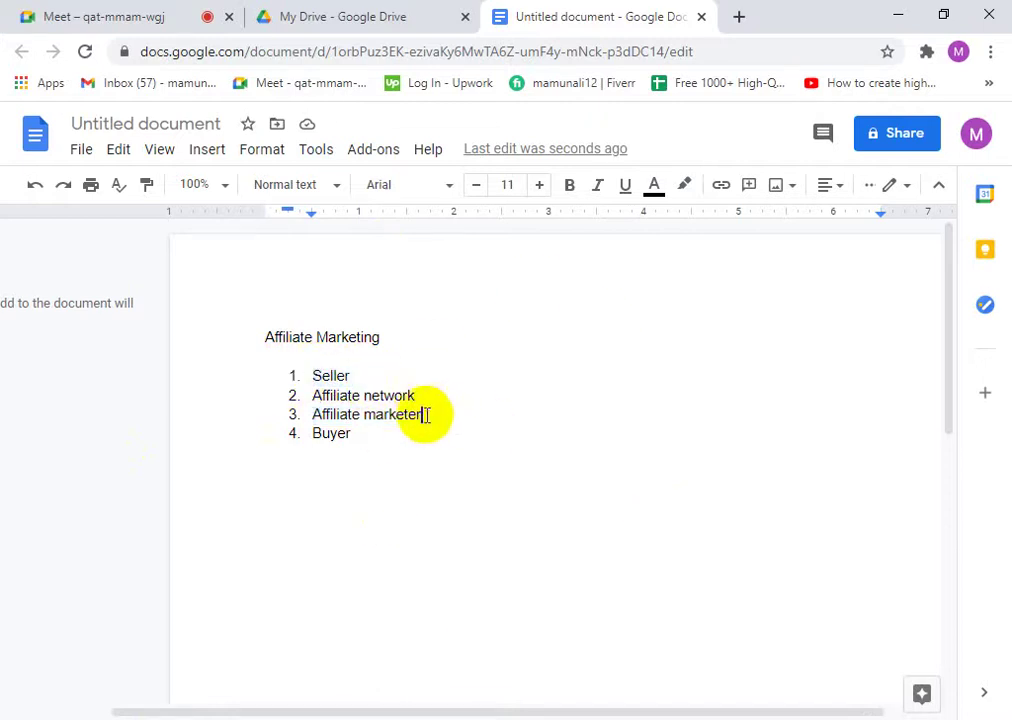
pyautogui.click(365, 433)
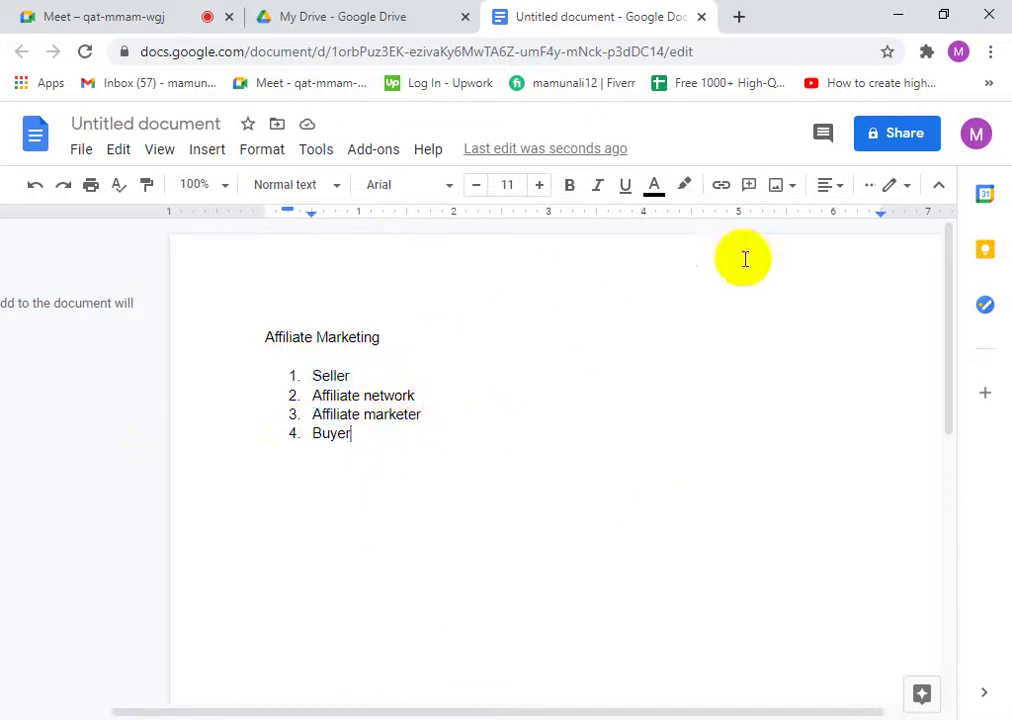
pyautogui.click(739, 16)
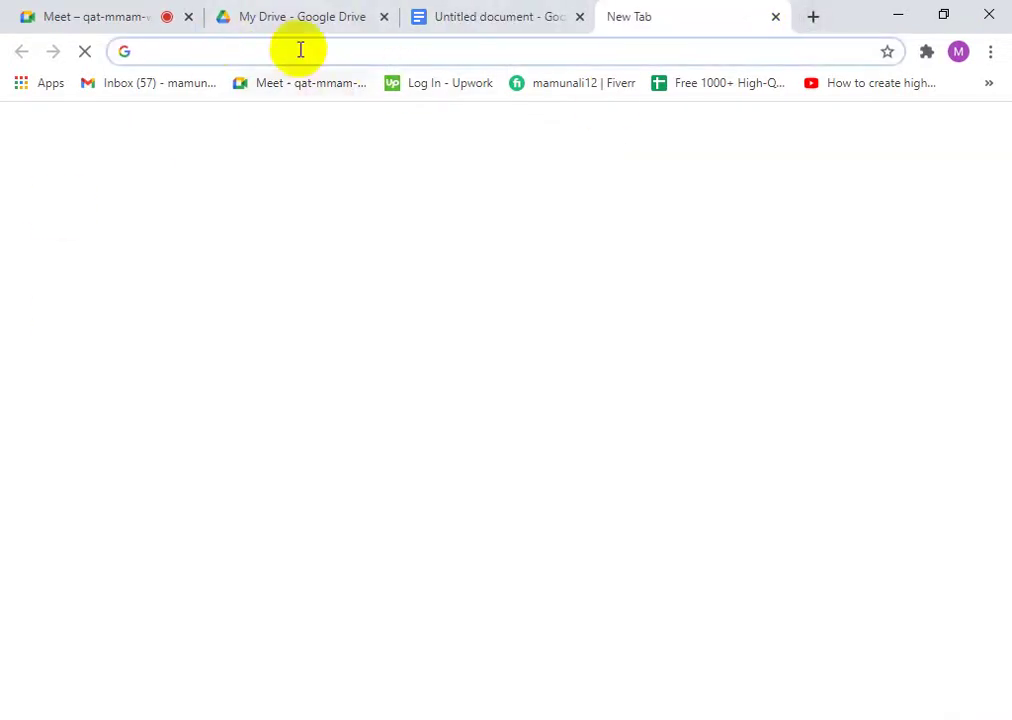
pyautogui.click(775, 18)
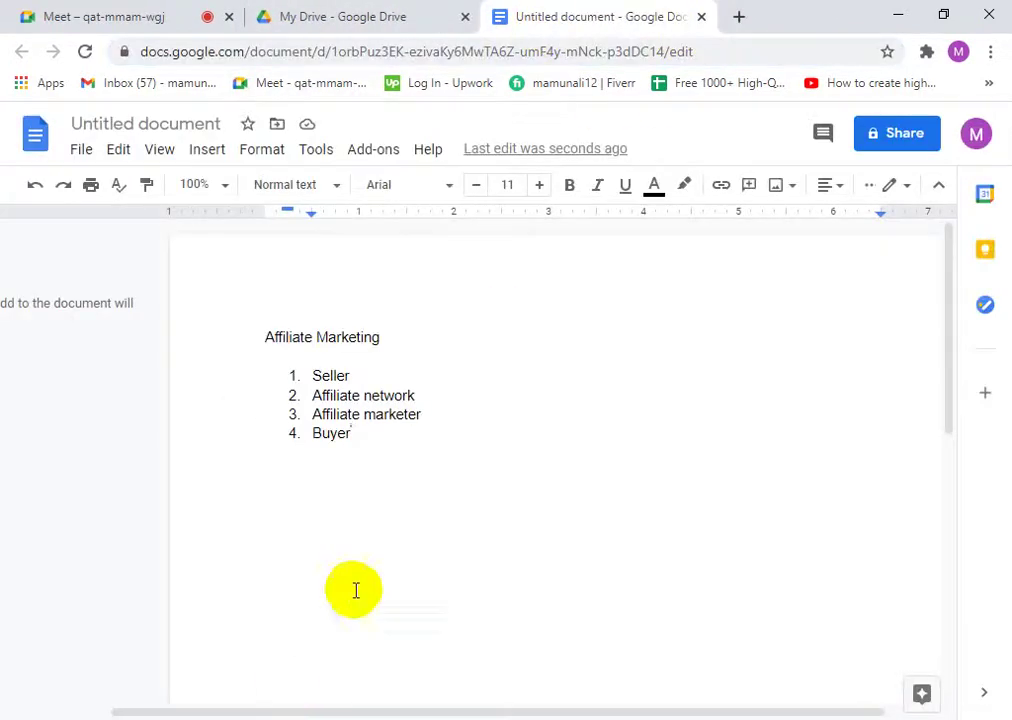
pyautogui.moveTo(416, 397); pyautogui.dragTo(321, 398)
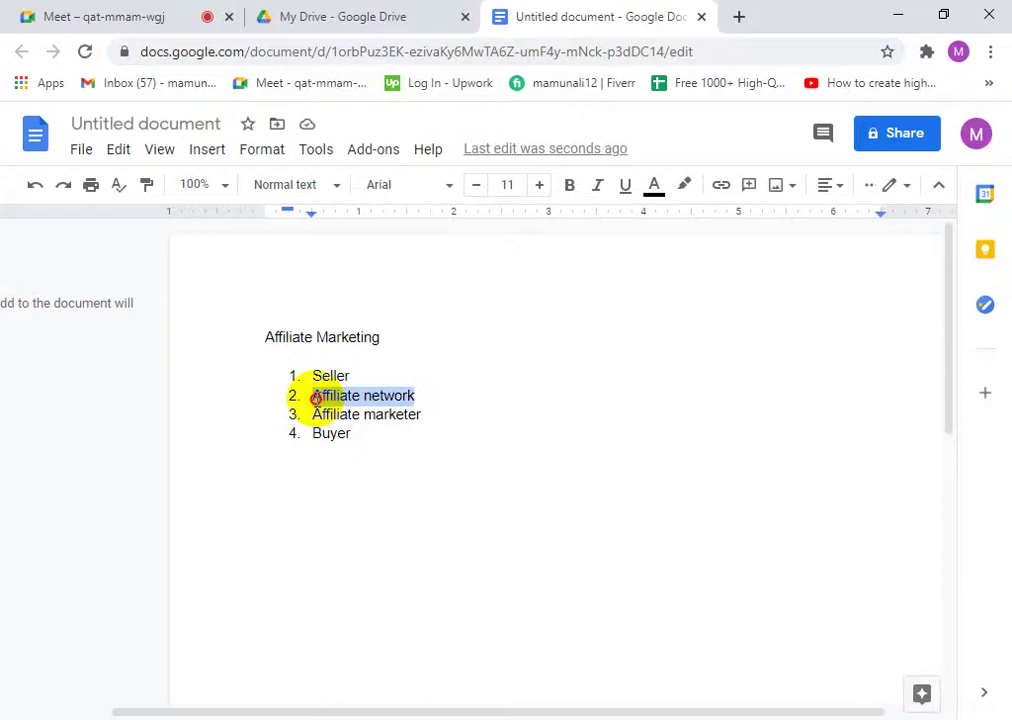
pyautogui.click(433, 397)
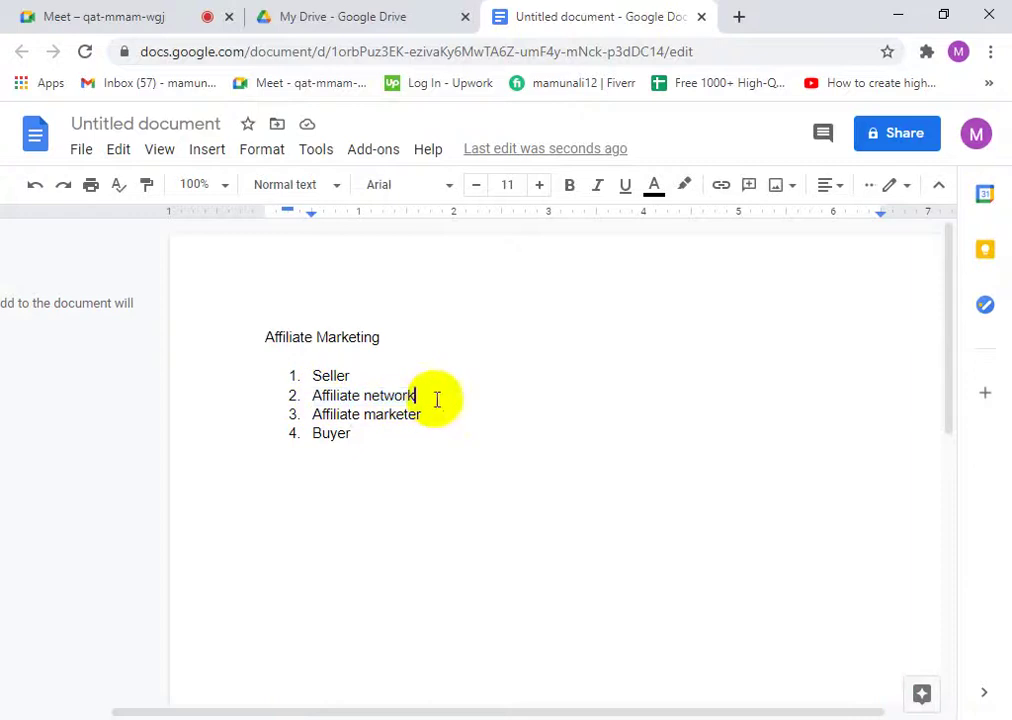
pyautogui.click(165, 10)
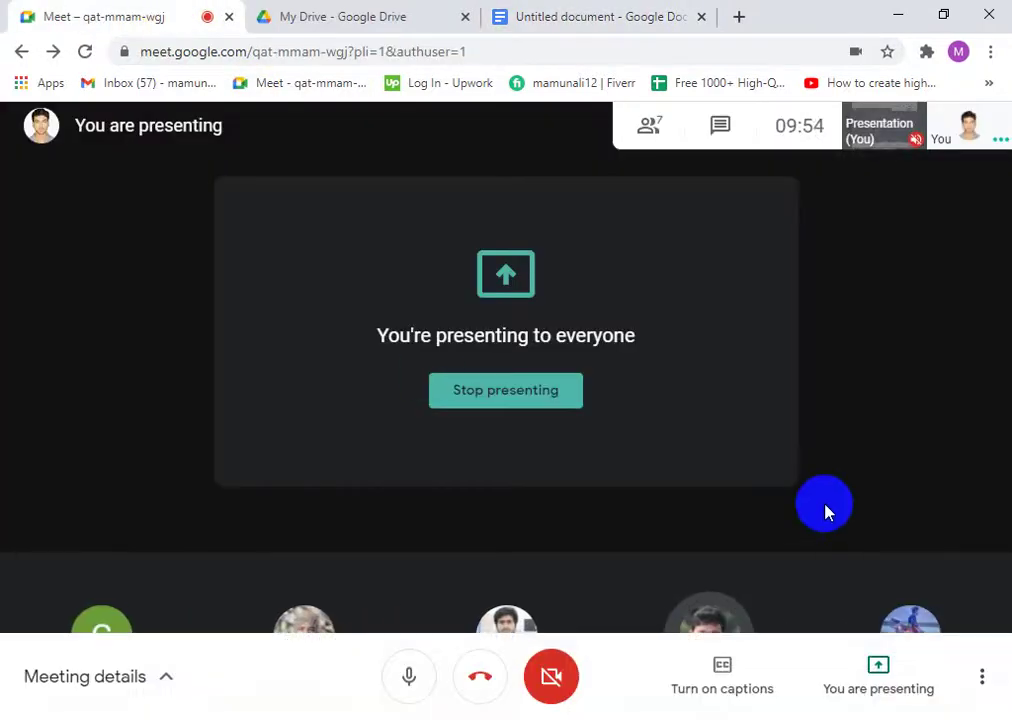
pyautogui.click(603, 12)
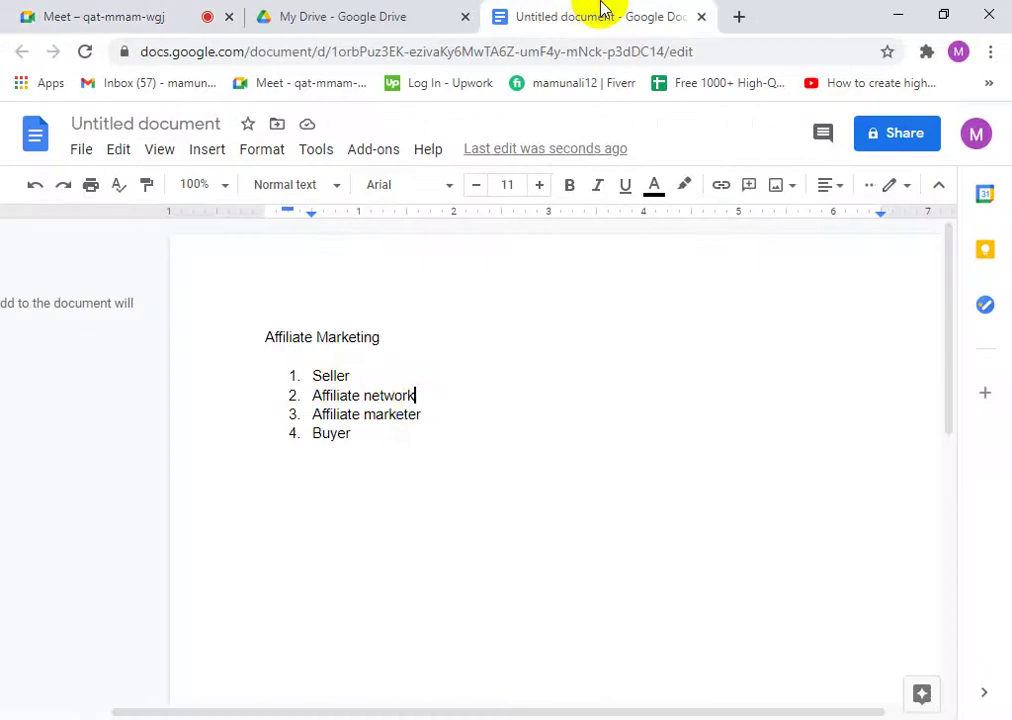
pyautogui.click(427, 410)
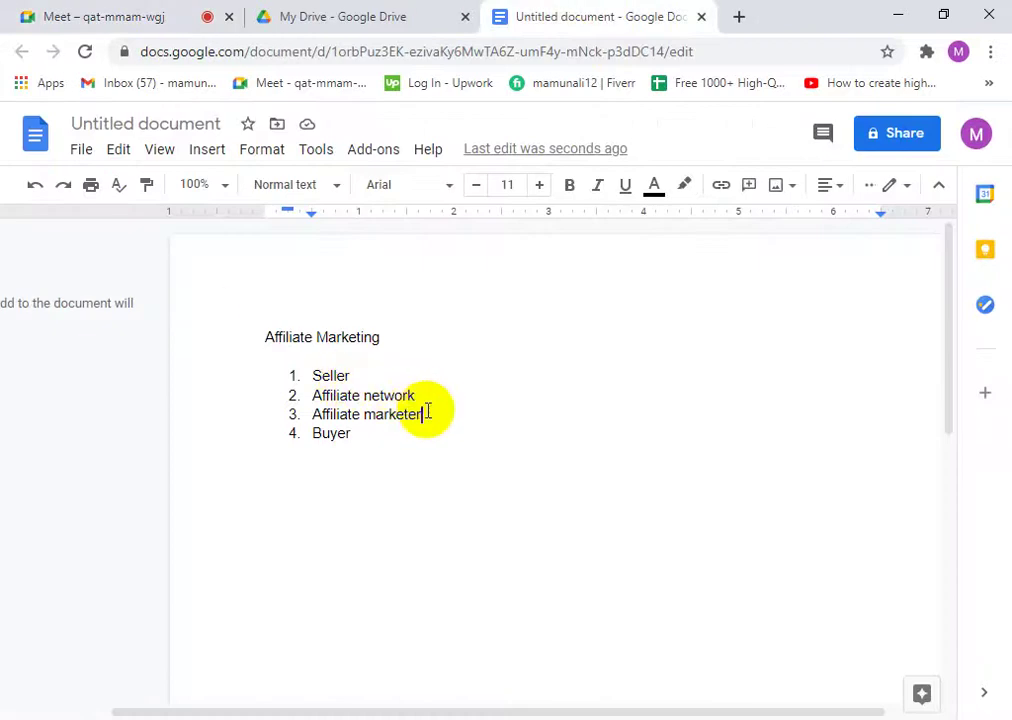
pyautogui.moveTo(418, 416); pyautogui.dragTo(314, 415)
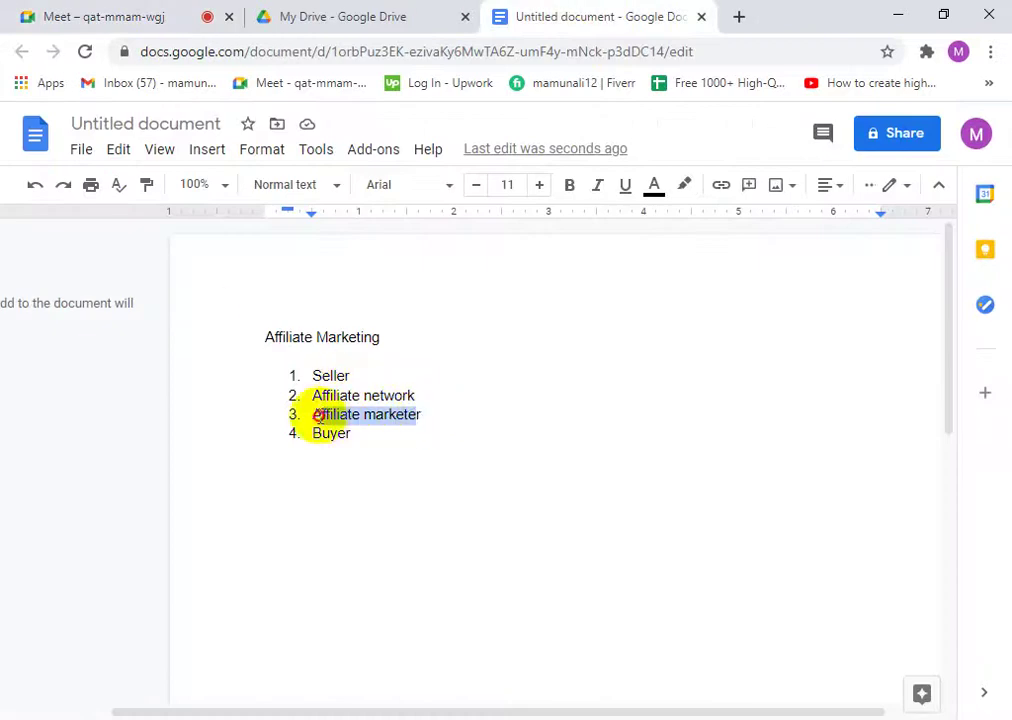
pyautogui.click(426, 414)
pyautogui.click(398, 416)
pyautogui.press('Return')
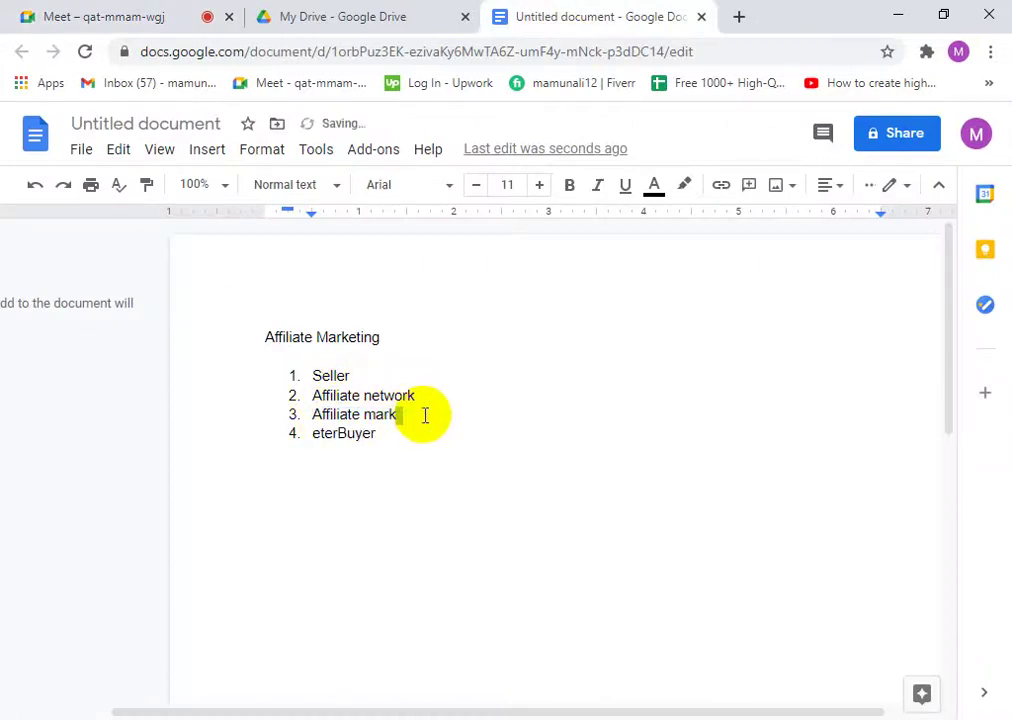
pyautogui.hotkey('ctrl', 'z')
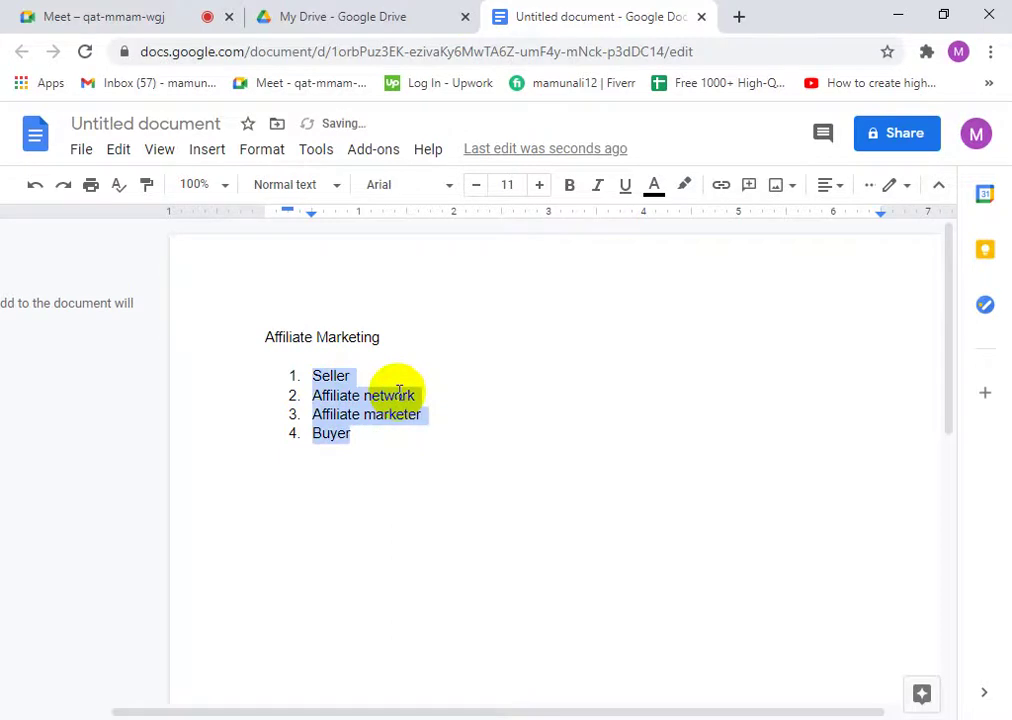
pyautogui.click(375, 432)
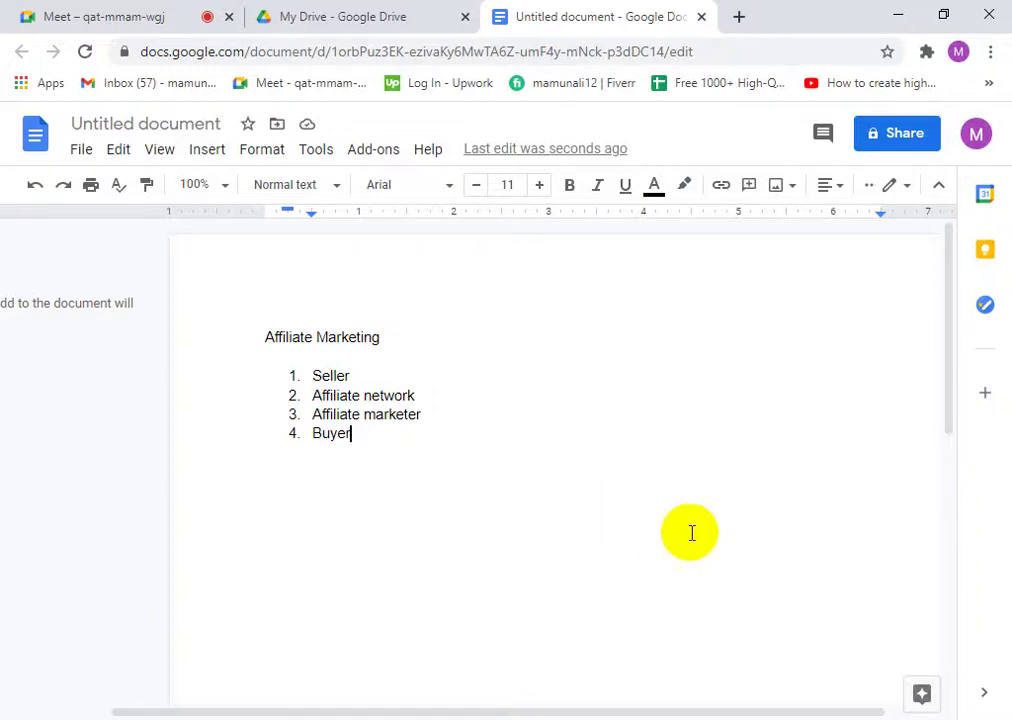
pyautogui.scroll(-2, 680, 545)
pyautogui.scroll(2, 640, 563)
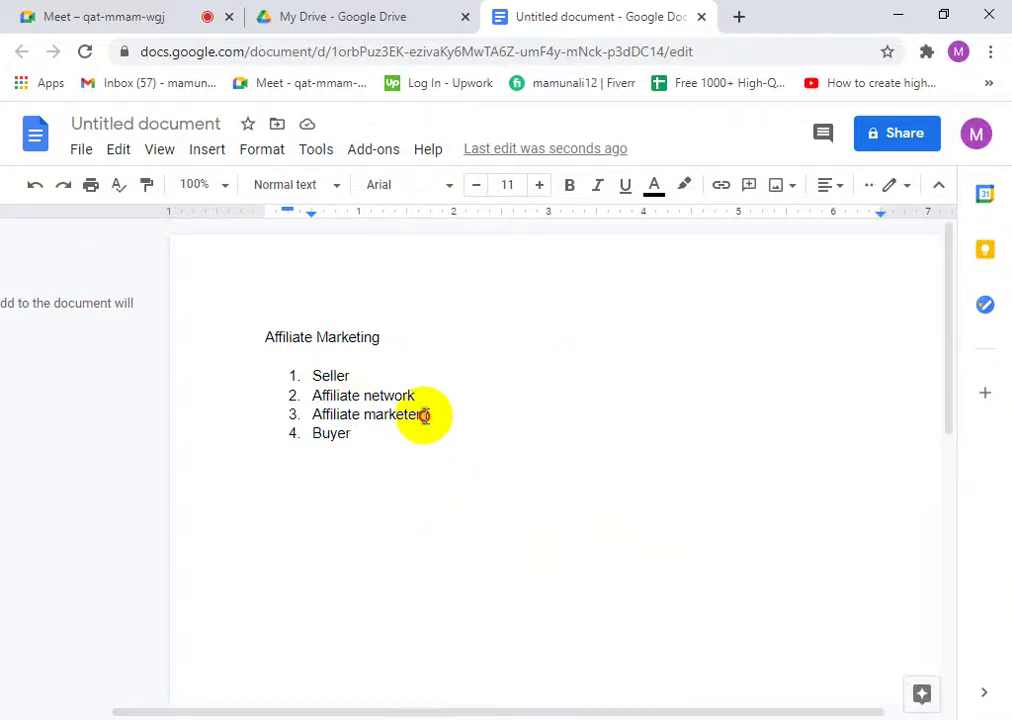
pyautogui.moveTo(425, 415); pyautogui.dragTo(342, 420)
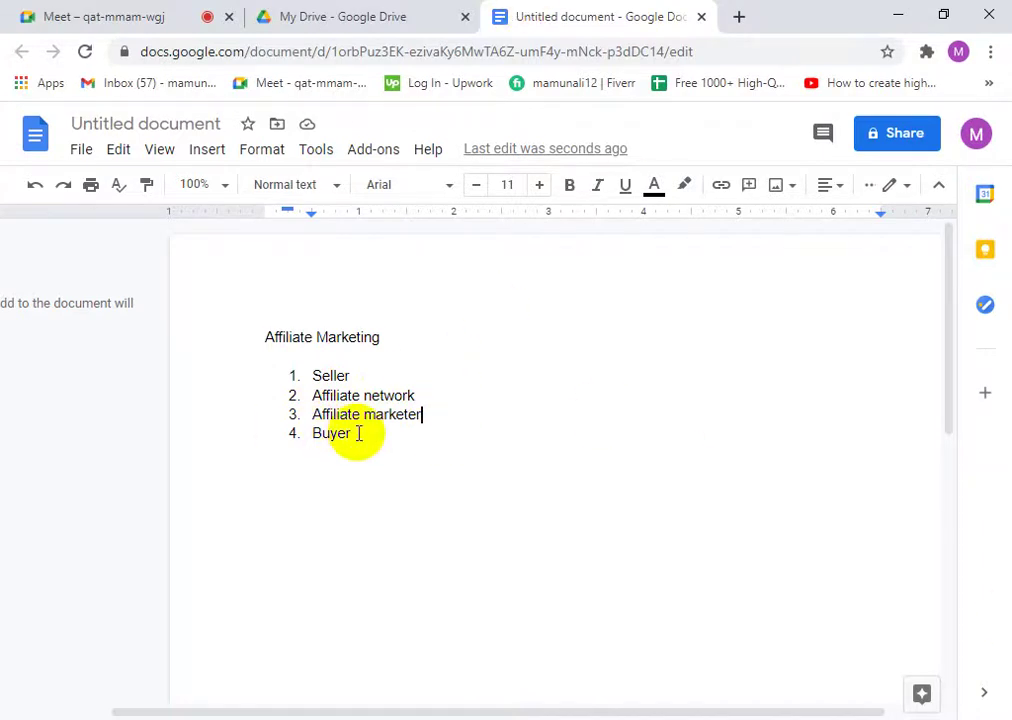
pyautogui.click(443, 405)
pyautogui.moveTo(444, 393); pyautogui.dragTo(415, 401)
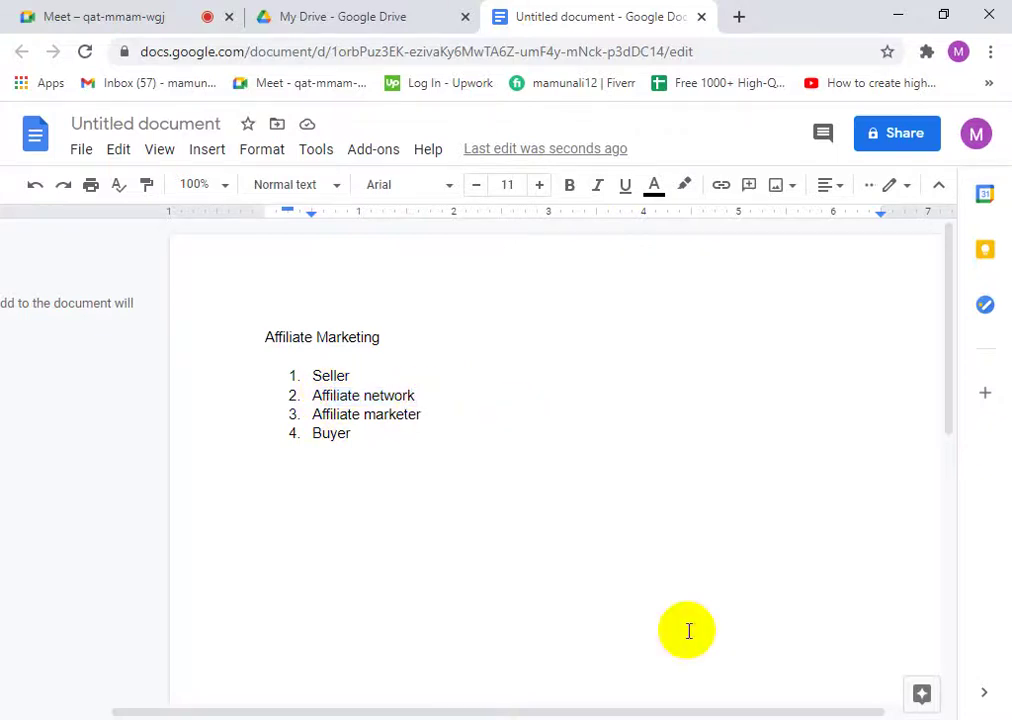
# - Search Google for 'affiliate network' in a new tab
pyautogui.click(740, 17)
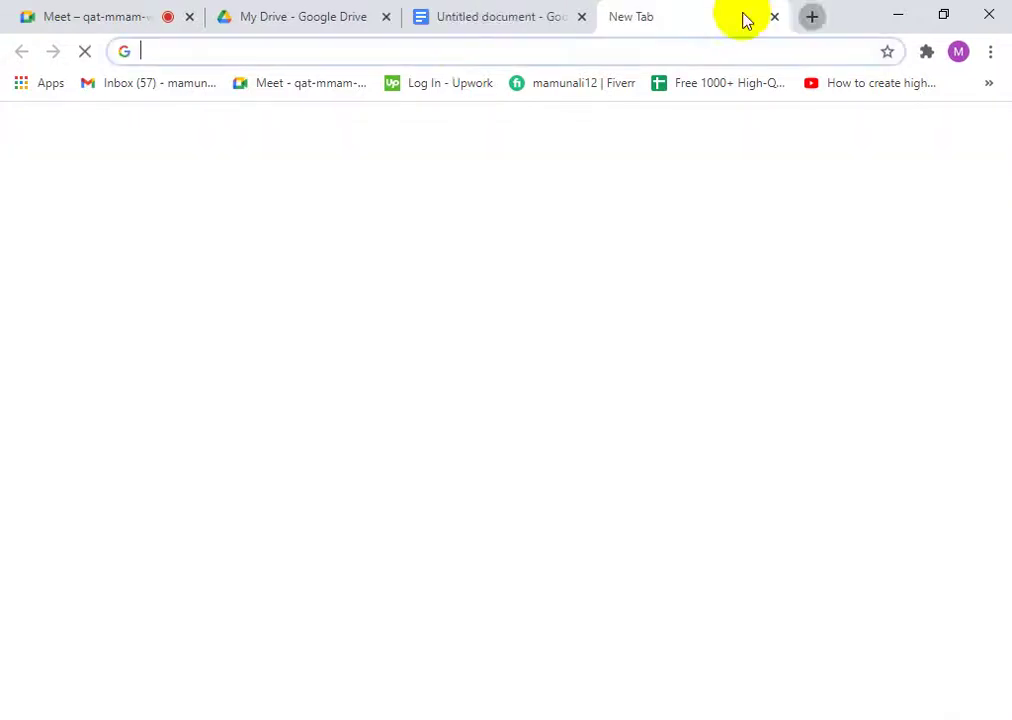
pyautogui.write('af')
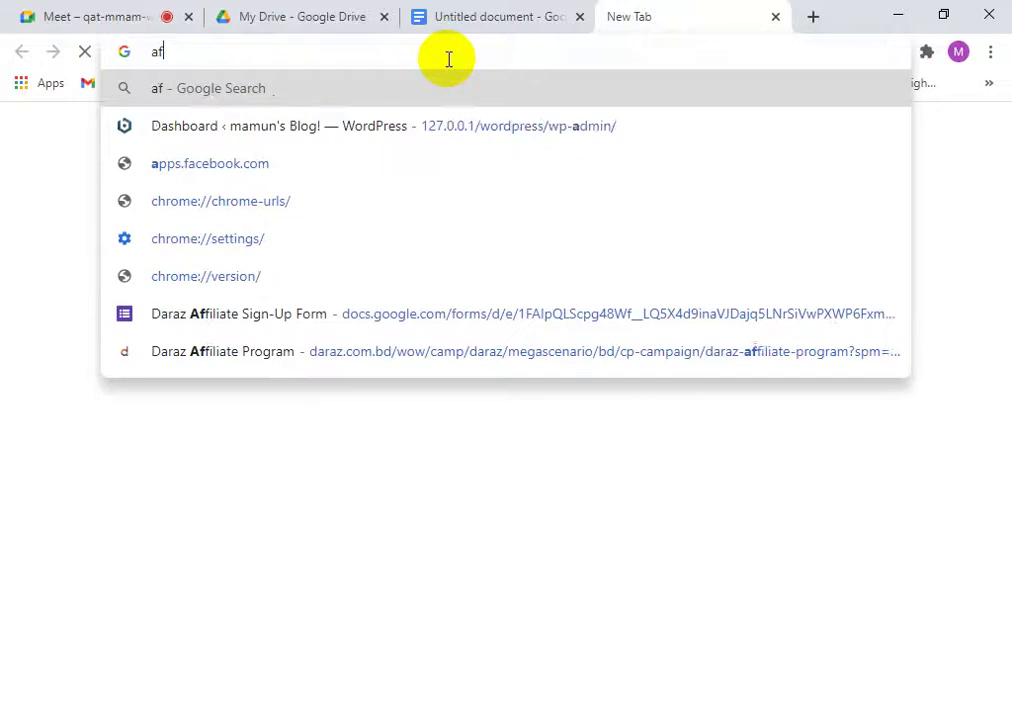
pyautogui.write('fili')
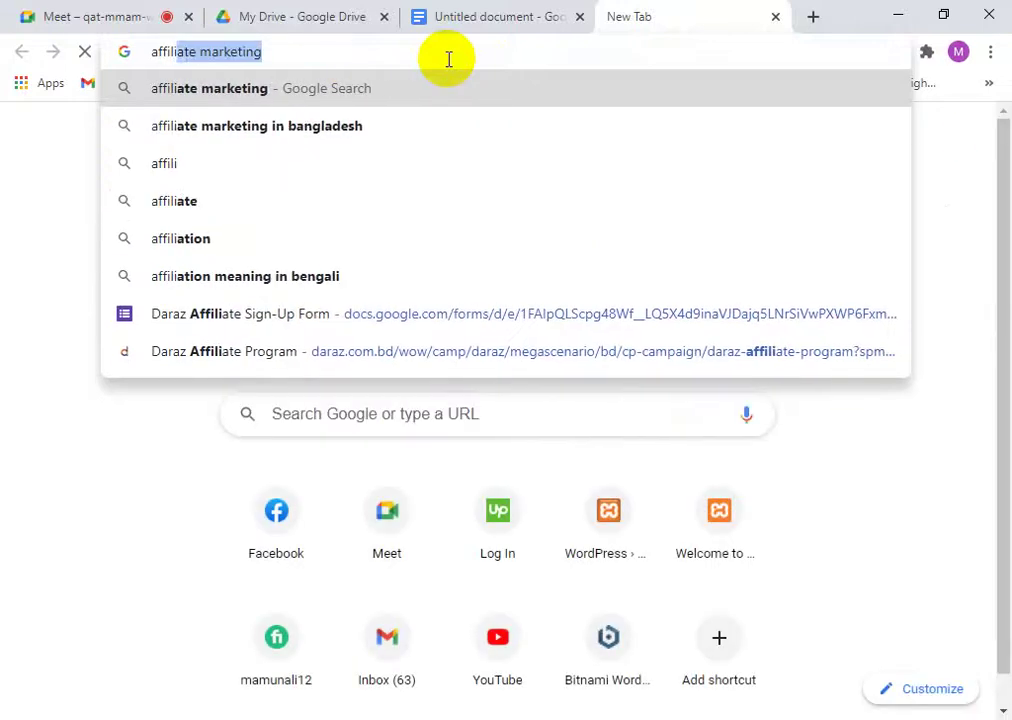
pyautogui.write('ate ne')
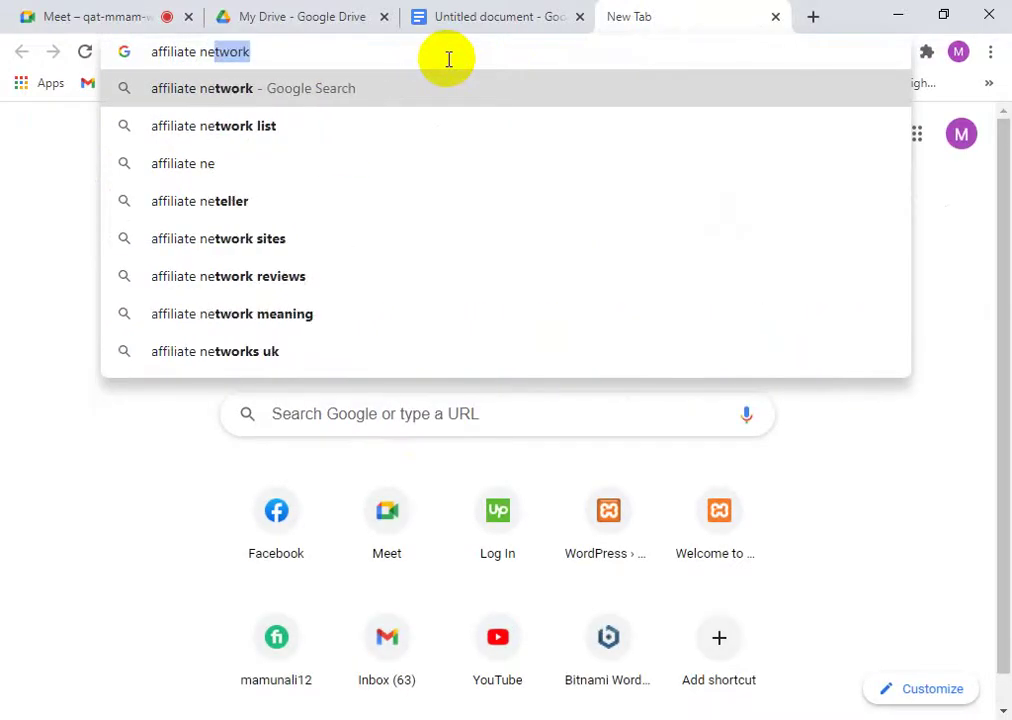
pyautogui.press('Return')
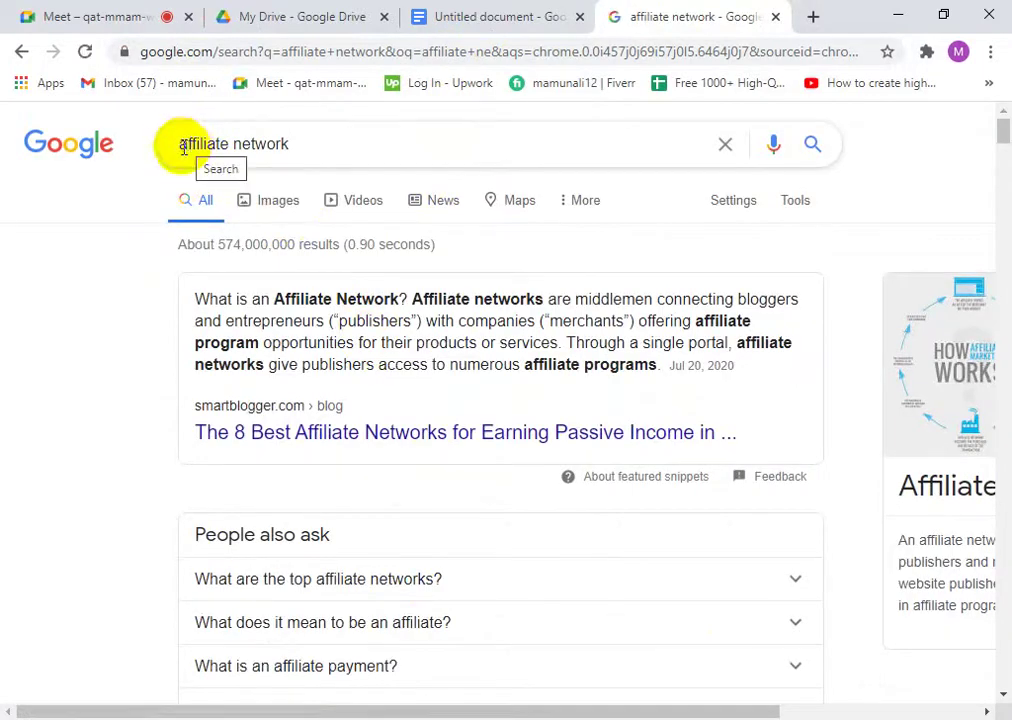
# - Refine the search to the 'top affiliate networks 2020' suggestion
pyautogui.click(183, 147)
pyautogui.write('t')
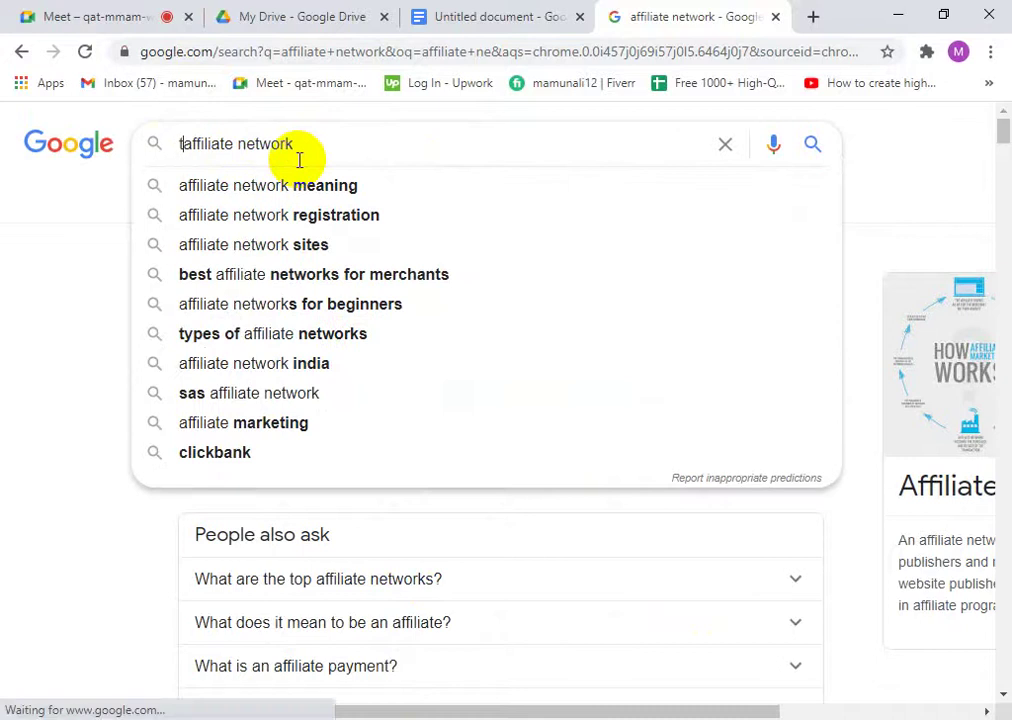
pyautogui.write('op')
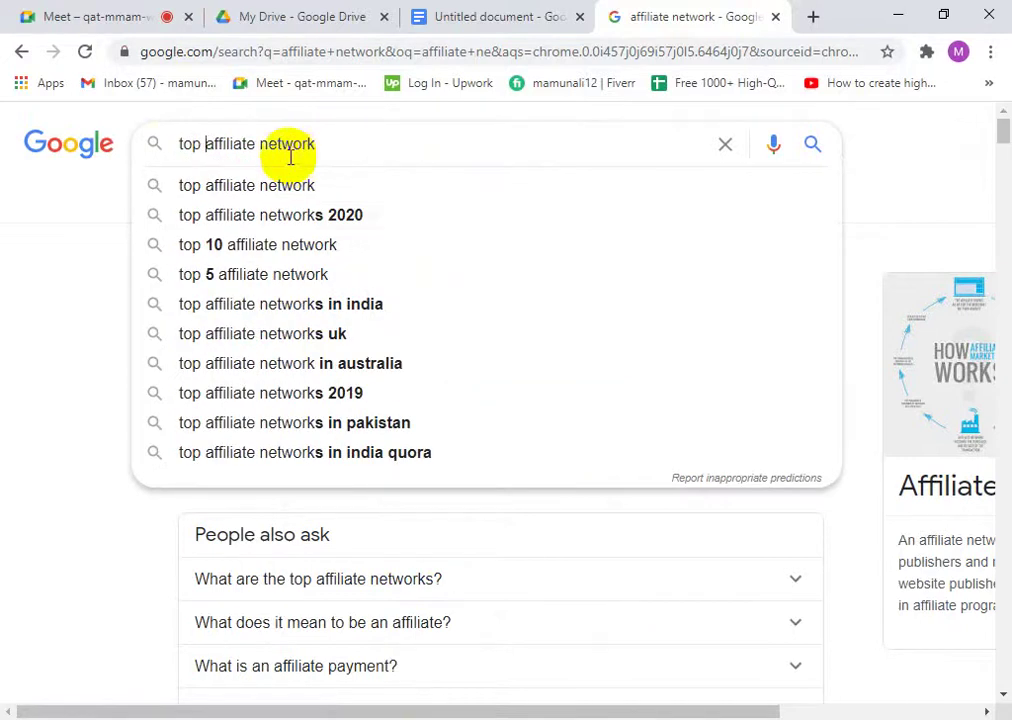
pyautogui.click(258, 215)
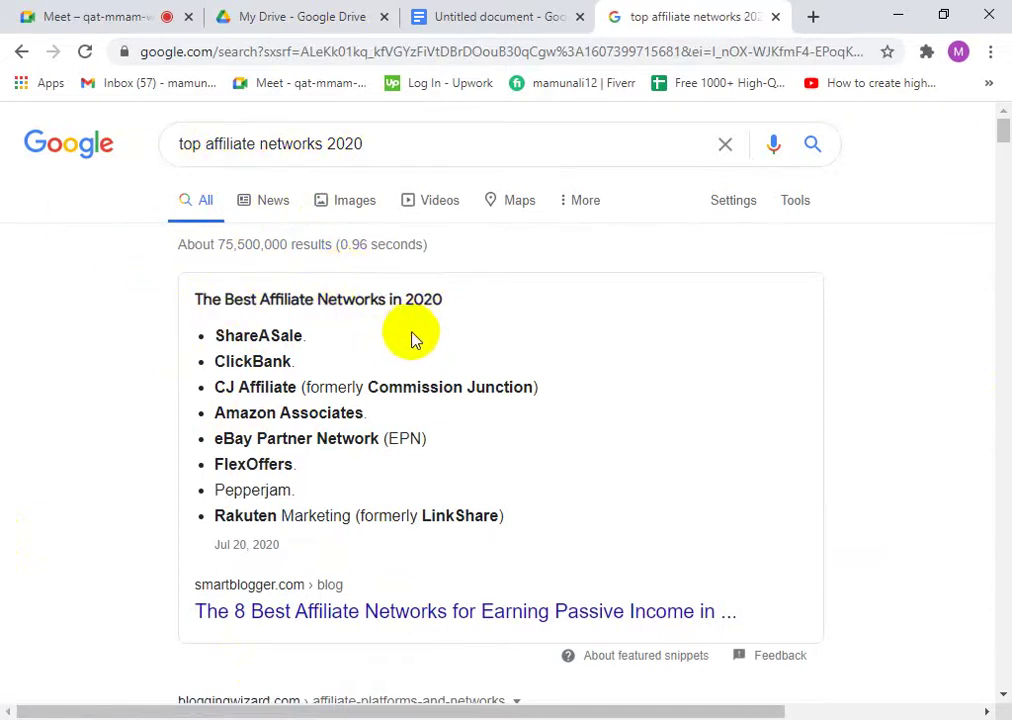
# - Copy 'ShareASale' from the list and search it in a new tab
pyautogui.moveTo(297, 338); pyautogui.dragTo(222, 338)
pyautogui.rightClick(264, 348)
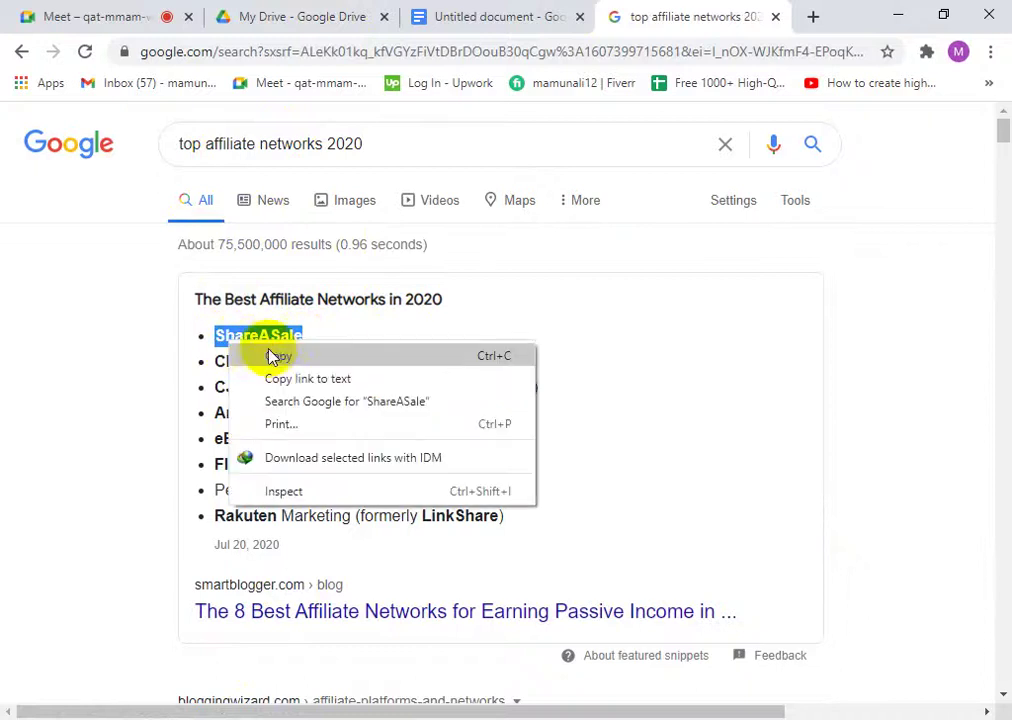
pyautogui.click(285, 356)
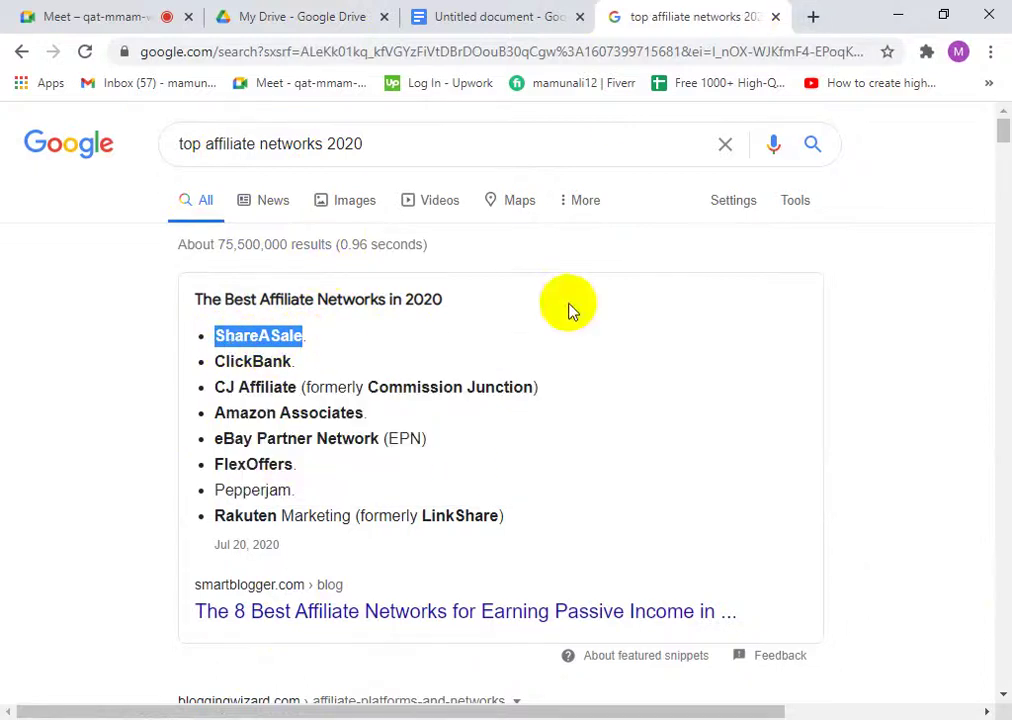
pyautogui.click(812, 17)
pyautogui.rightClick(475, 49)
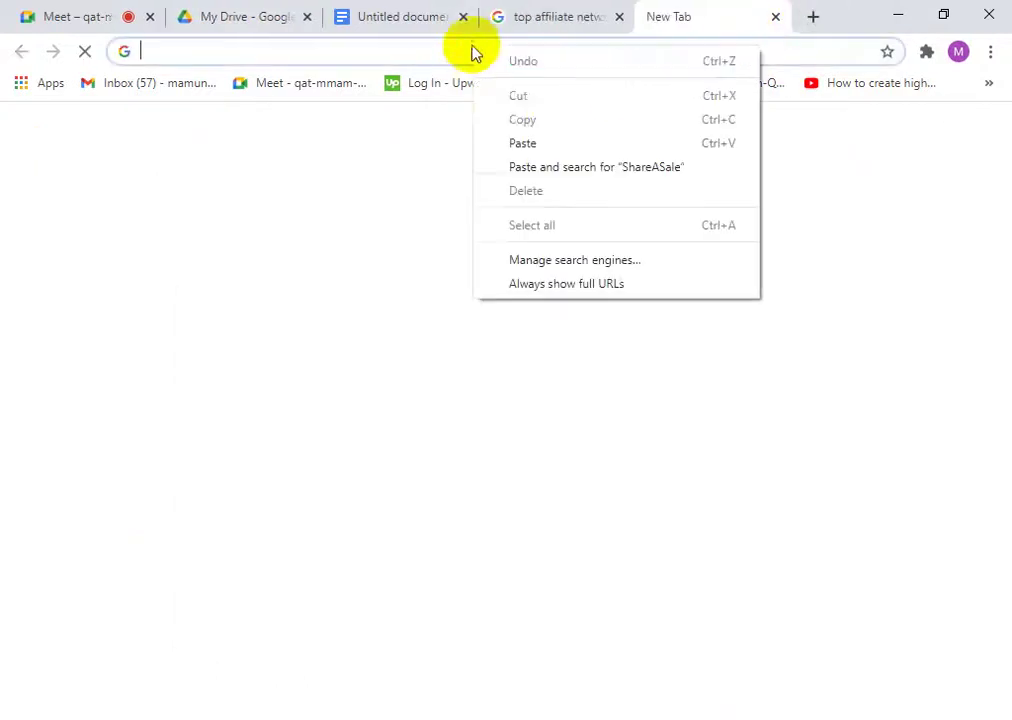
pyautogui.click(520, 166)
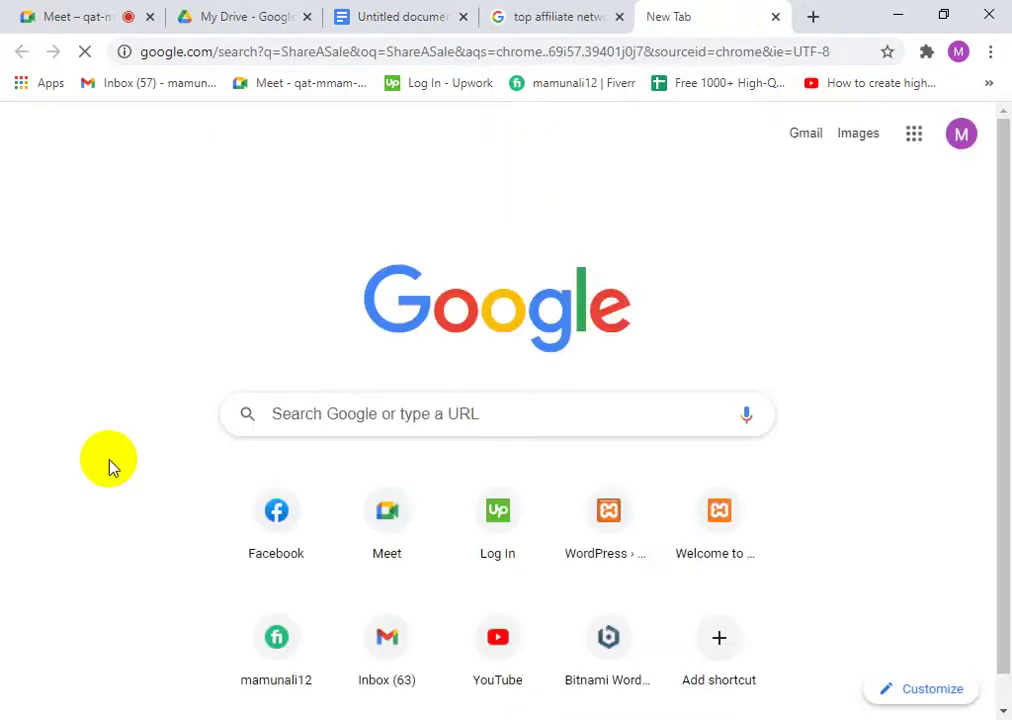
# - Highlight Amazon Associates, ShareASale and ClickBank in the list, then view the ShareASale results
pyautogui.click(505, 14)
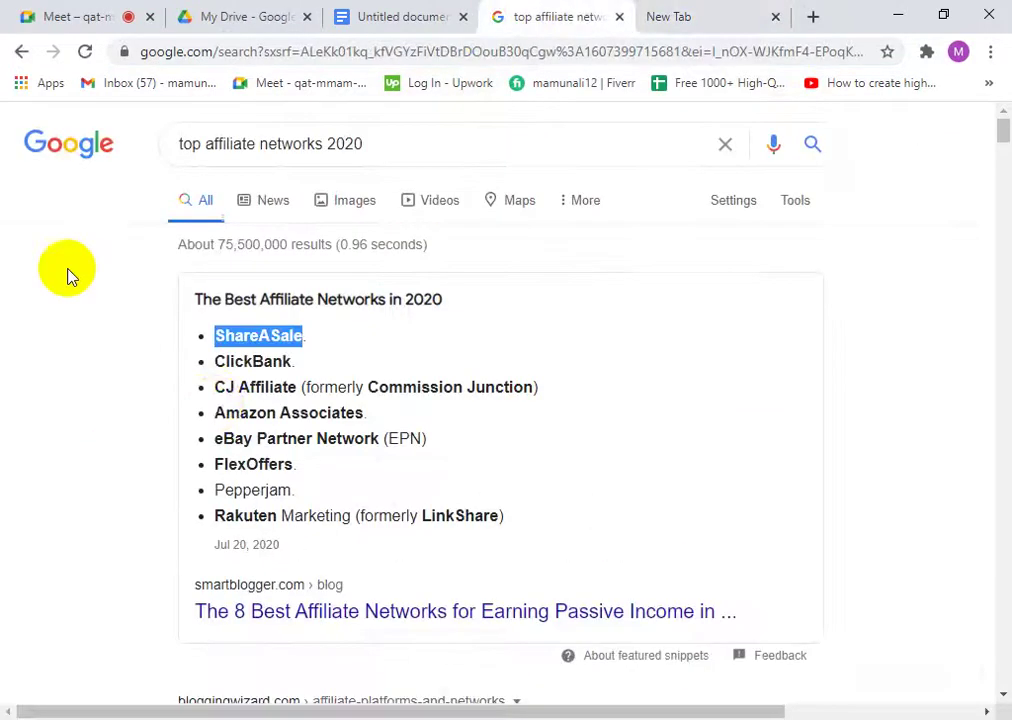
pyautogui.click(228, 385)
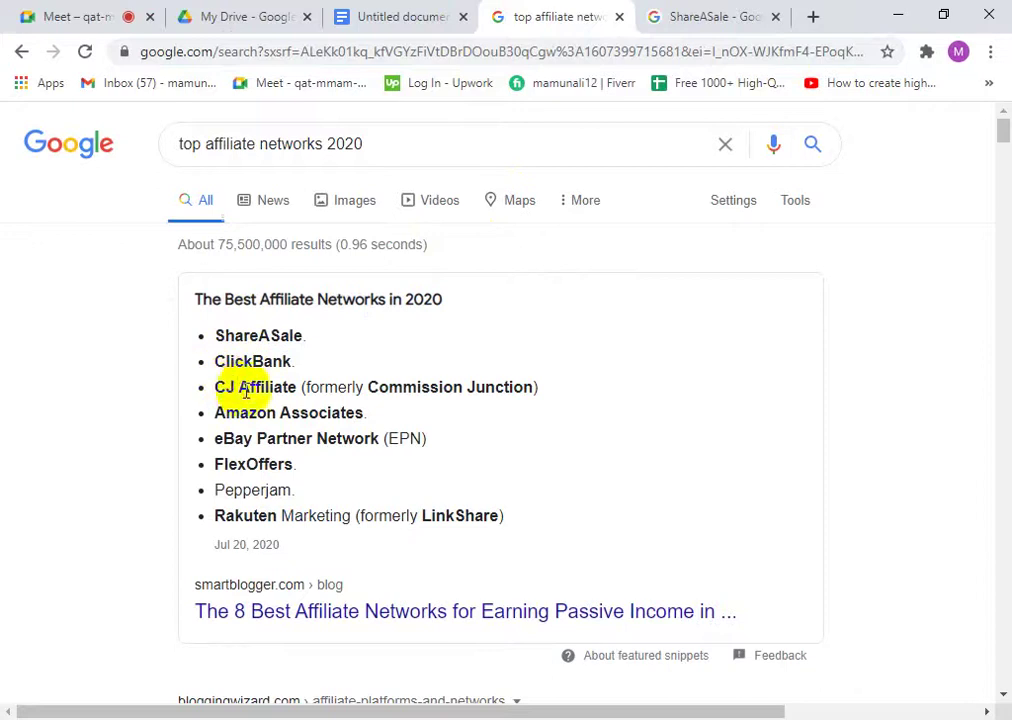
pyautogui.click(355, 435)
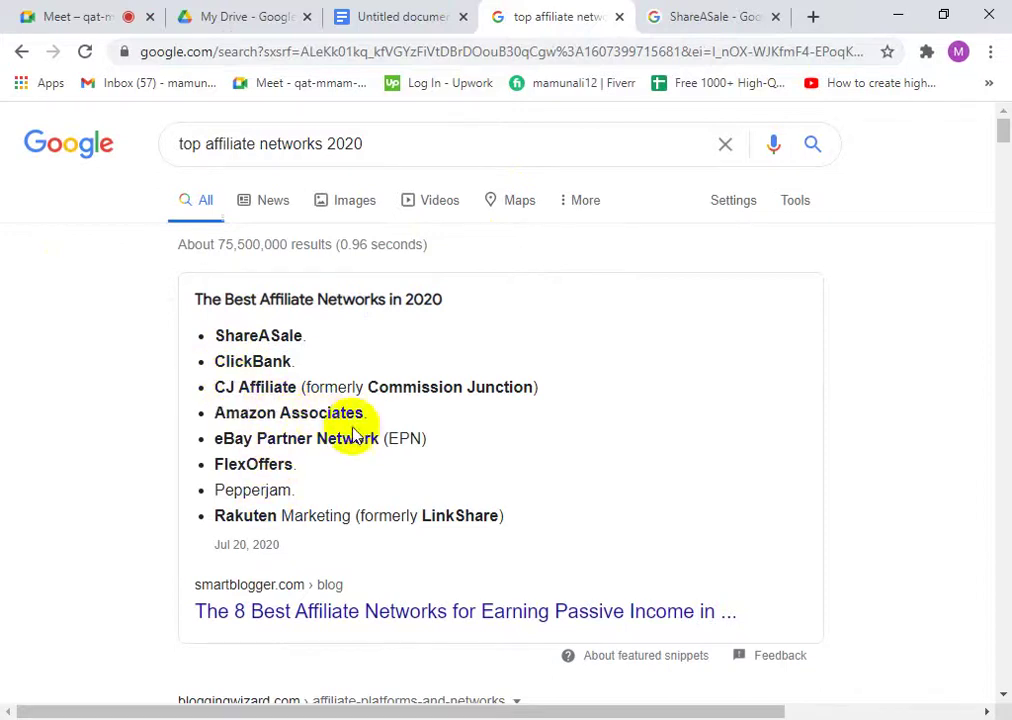
pyautogui.moveTo(364, 417); pyautogui.dragTo(236, 413)
pyautogui.click(211, 411)
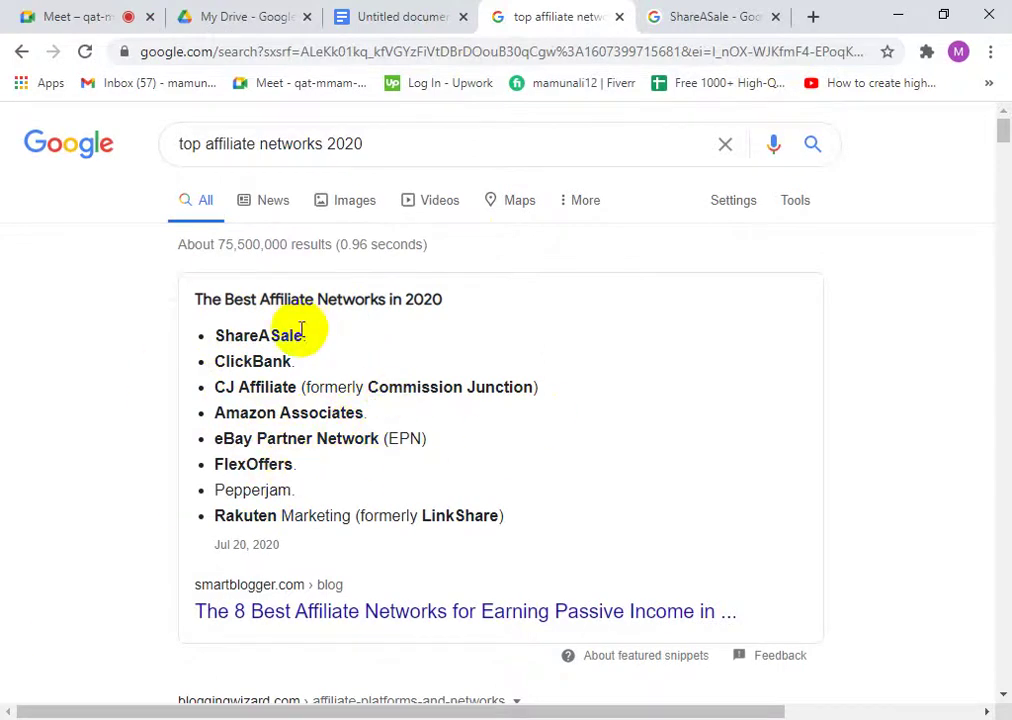
pyautogui.moveTo(294, 335); pyautogui.dragTo(214, 335)
pyautogui.moveTo(296, 366); pyautogui.dragTo(247, 362)
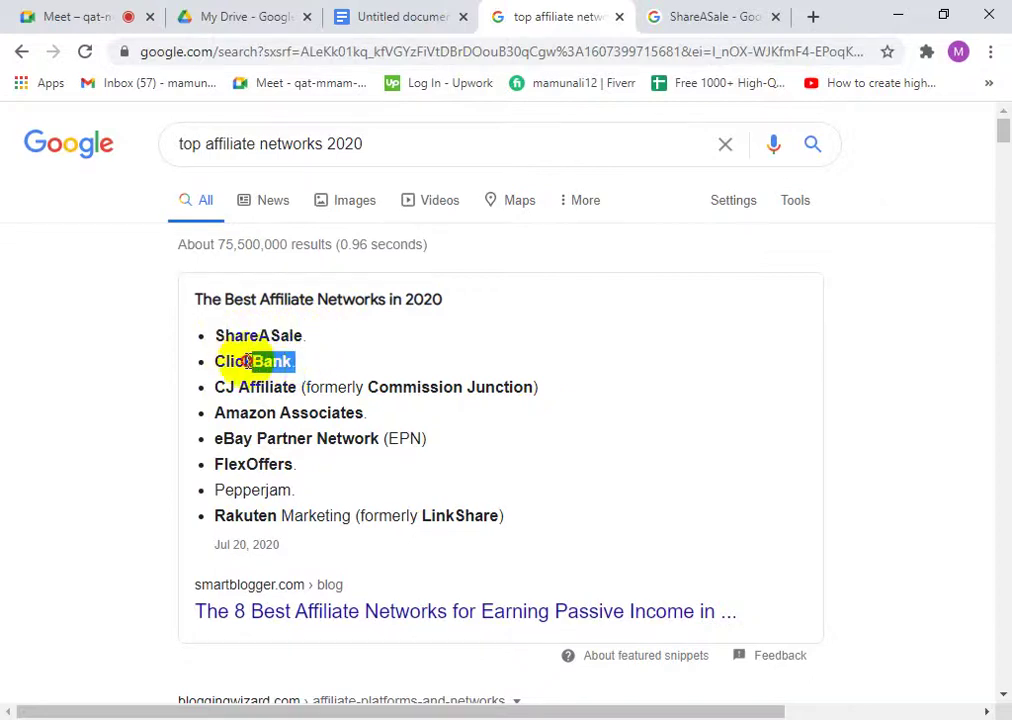
pyautogui.click(705, 20)
pyautogui.scroll(-4, 339, 429)
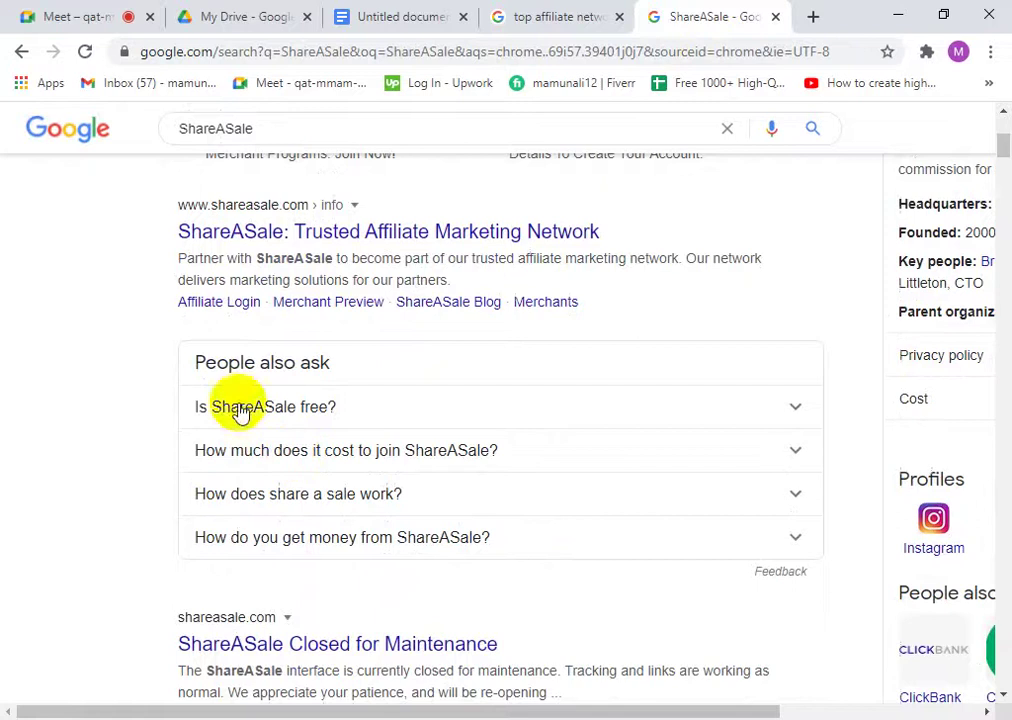
# - Open the 'ShareASale: Trusted Affiliate Marketing Network' site and scroll through it
pyautogui.click(230, 246)
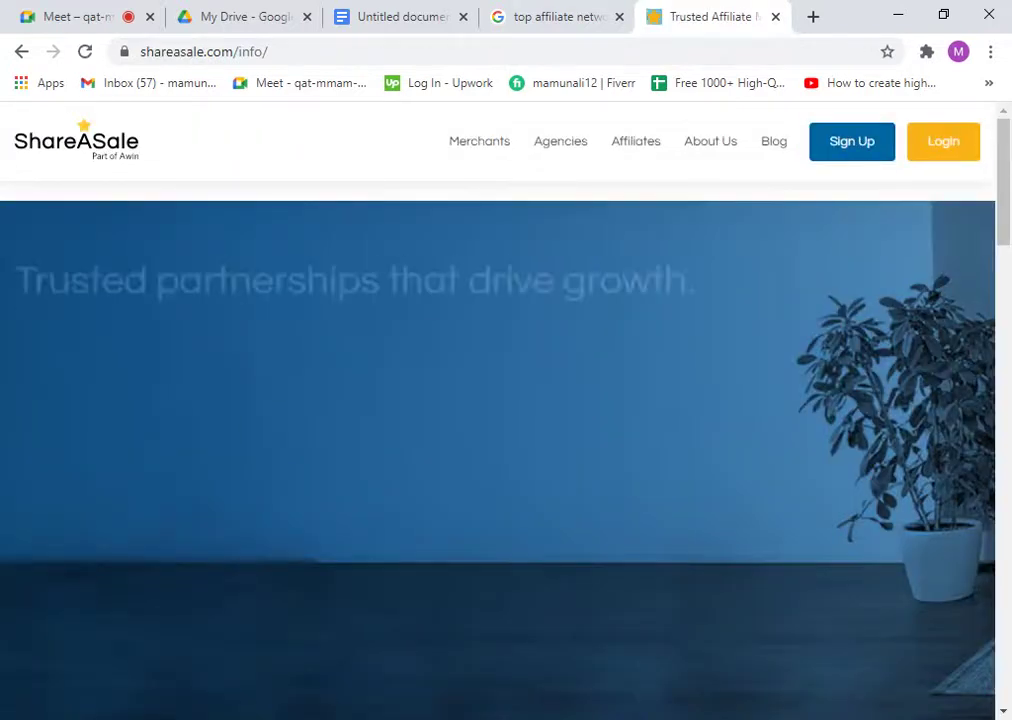
pyautogui.scroll(-7, 626, 289)
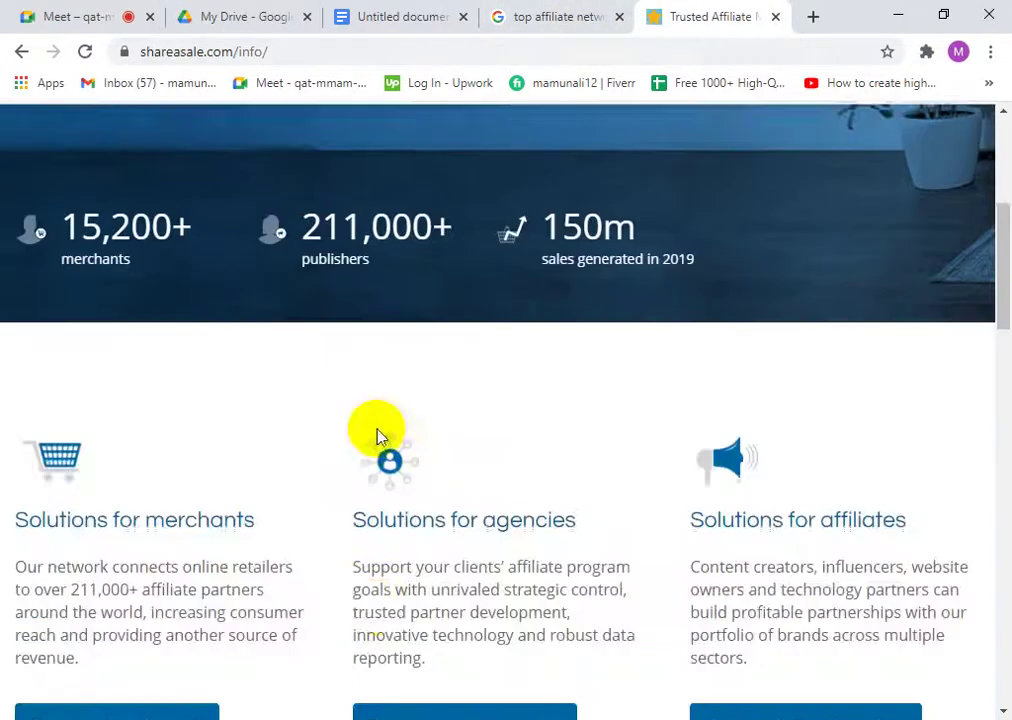
pyautogui.scroll(-10, 551, 443)
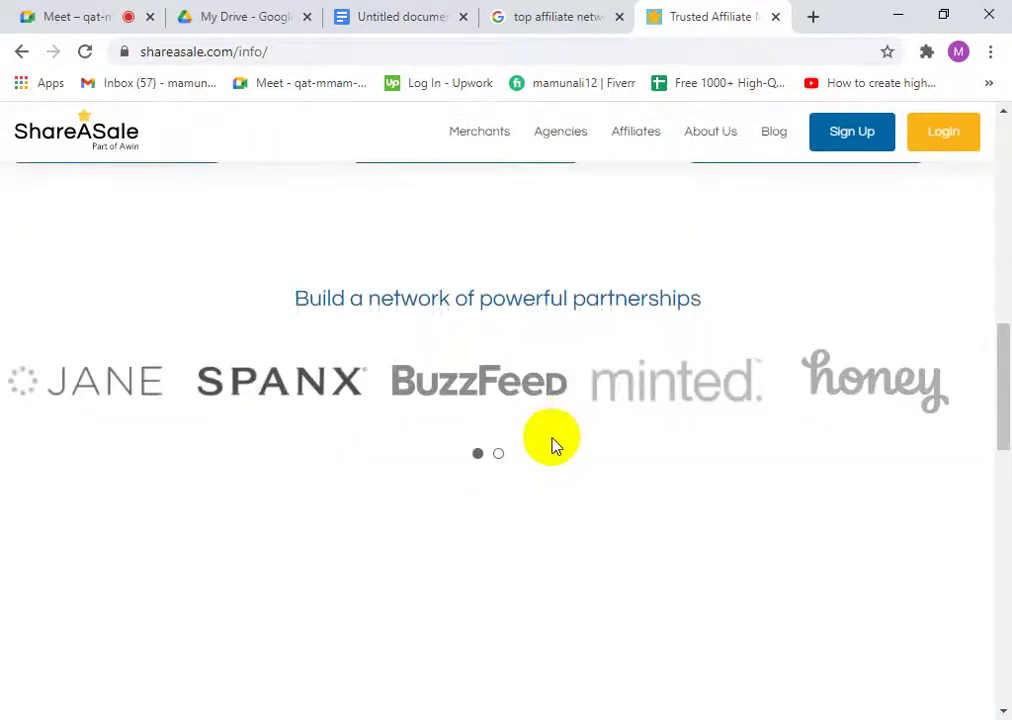
pyautogui.scroll(-6, 365, 507)
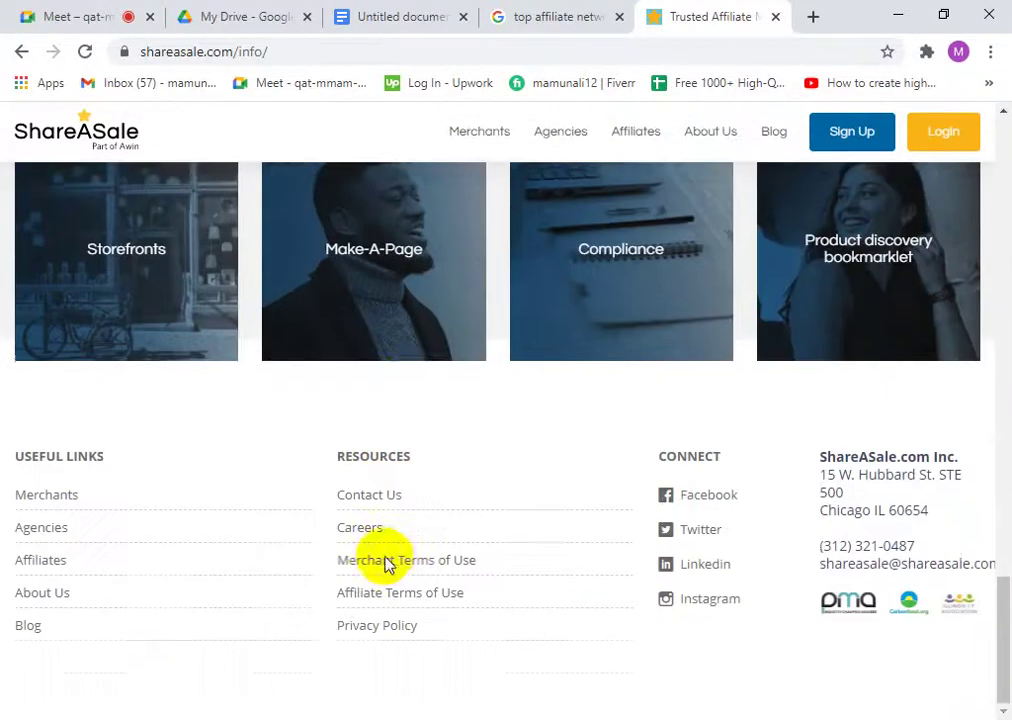
pyautogui.scroll(4, 425, 468)
pyautogui.scroll(1, 381, 428)
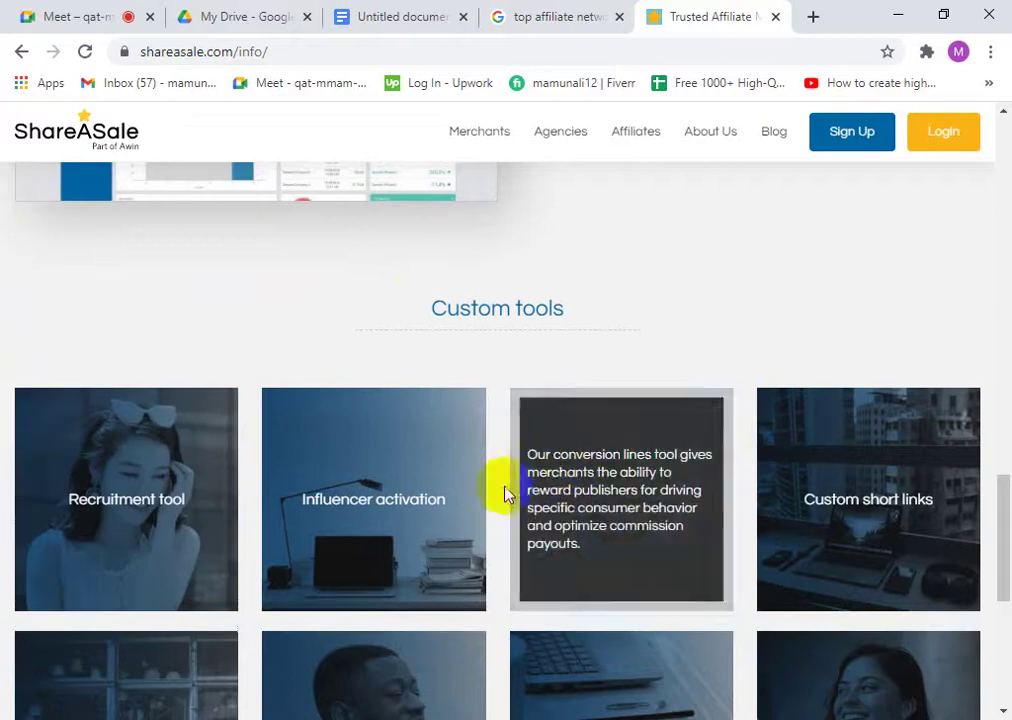
pyautogui.scroll(-2, 622, 427)
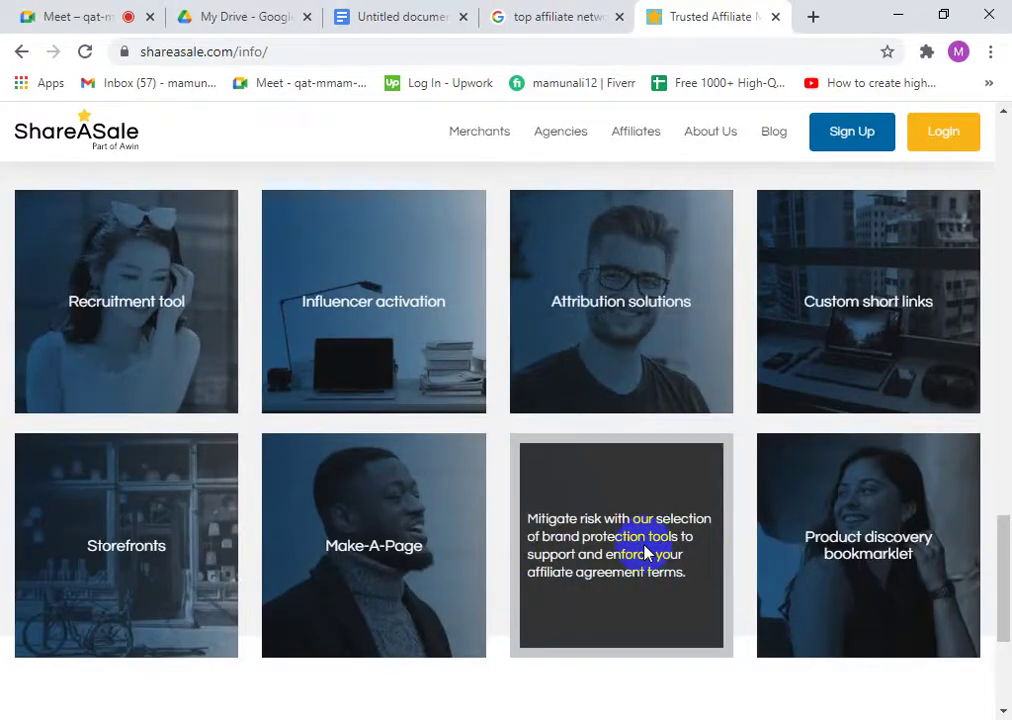
pyautogui.scroll(3, 700, 512)
pyautogui.scroll(9, 683, 519)
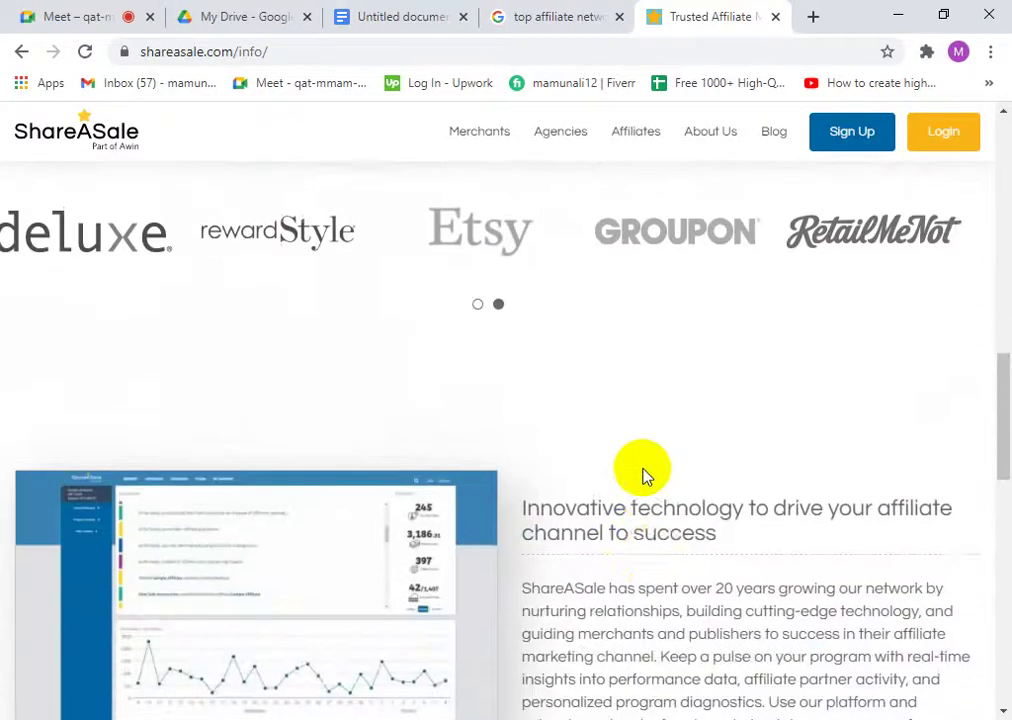
pyautogui.scroll(7, 434, 418)
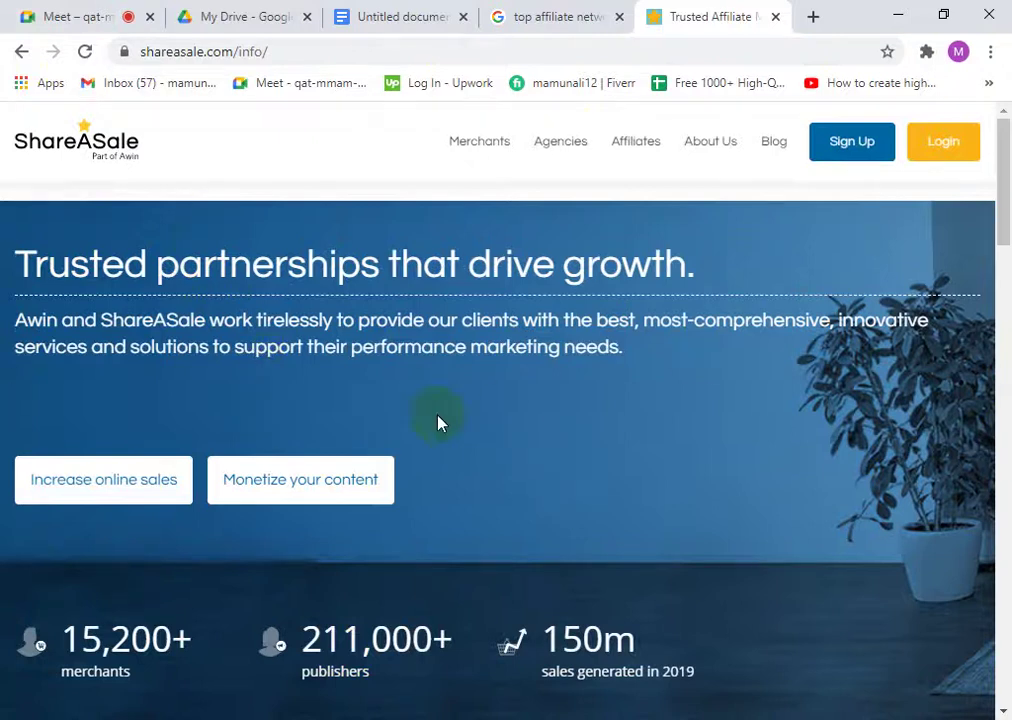
# - Finish looking over the ShareASale site and close its tab
pyautogui.scroll(-3, 155, 563)
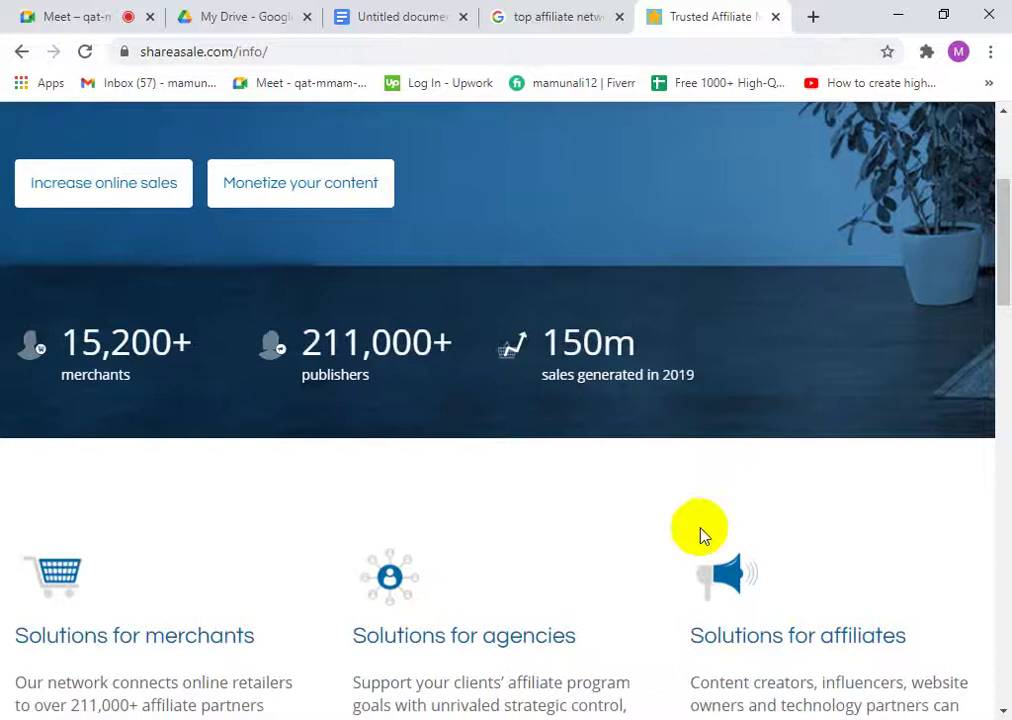
pyautogui.scroll(3, 967, 427)
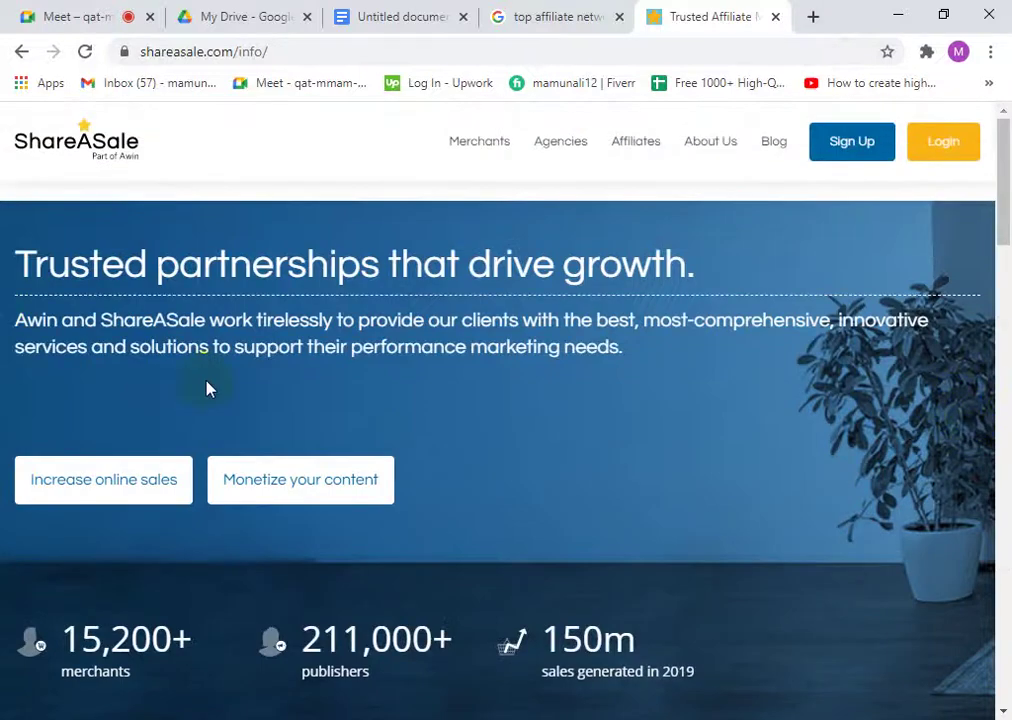
pyautogui.scroll(-1, 391, 242)
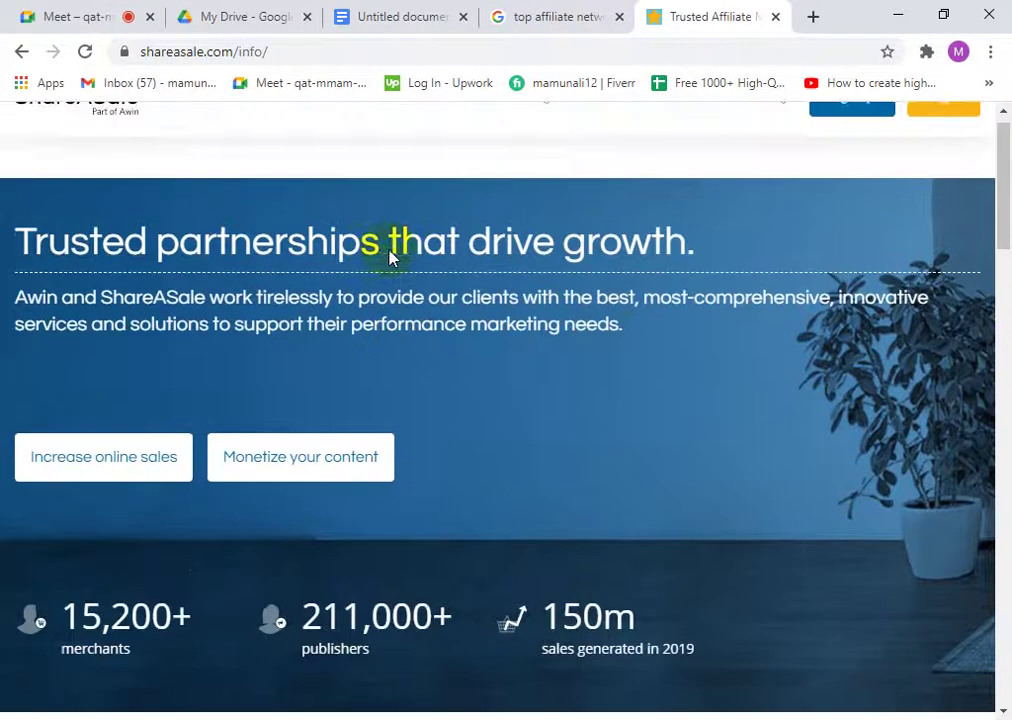
pyautogui.scroll(1, 391, 242)
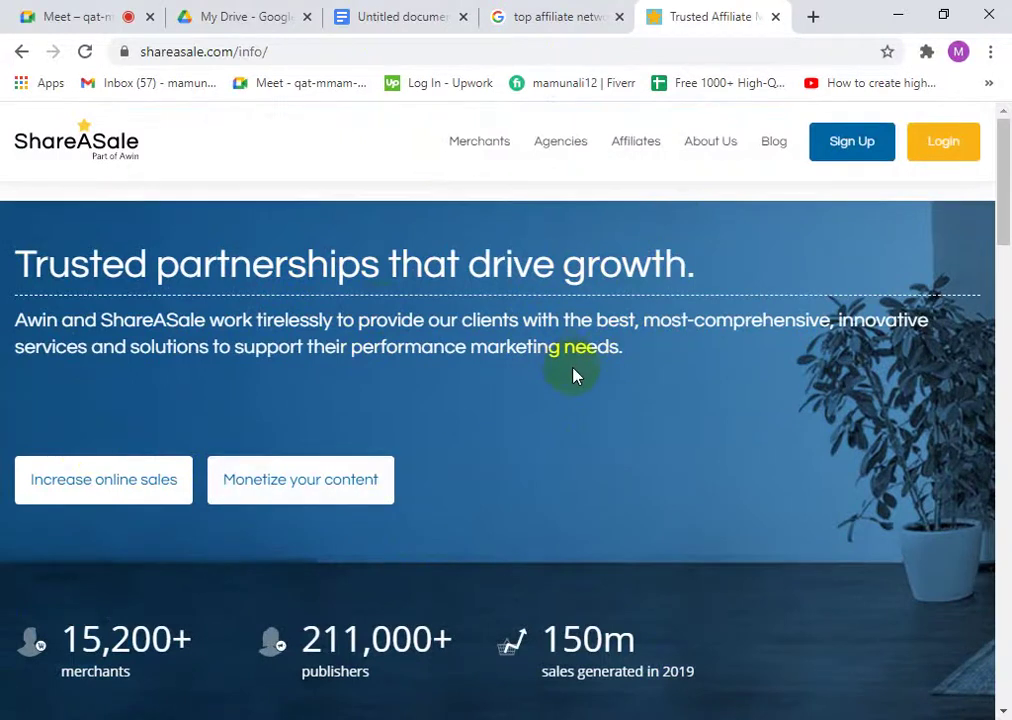
pyautogui.moveTo(641, 145)
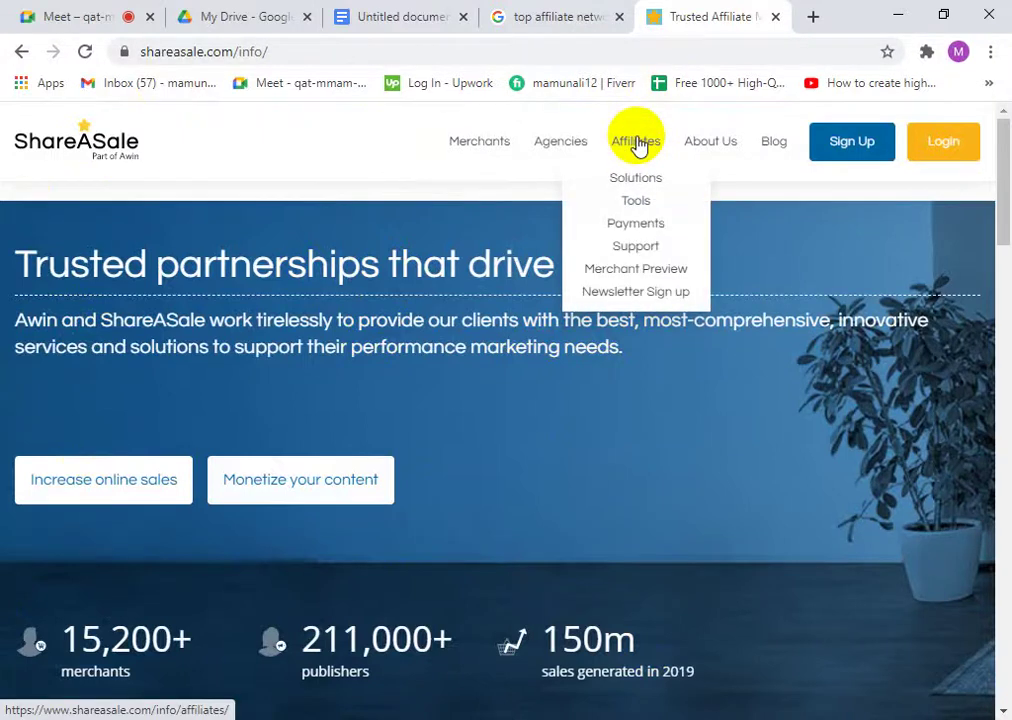
pyautogui.click(773, 17)
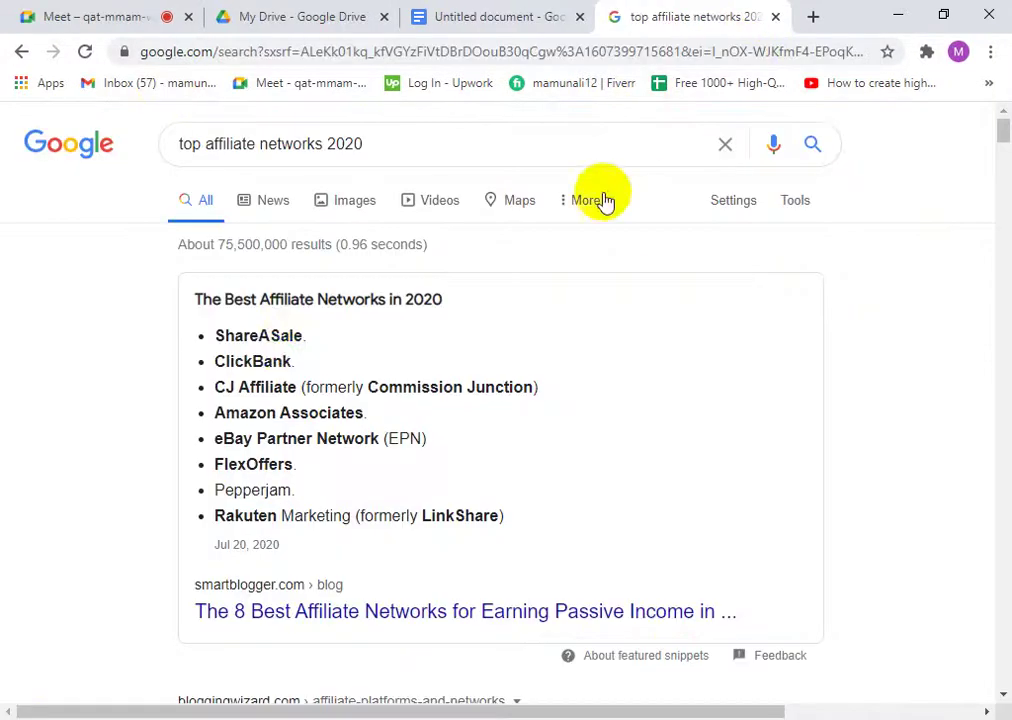
# - Copy 'ClickBank' from the networks list and paste-and-search it in a new tab
pyautogui.moveTo(295, 365); pyautogui.dragTo(226, 361)
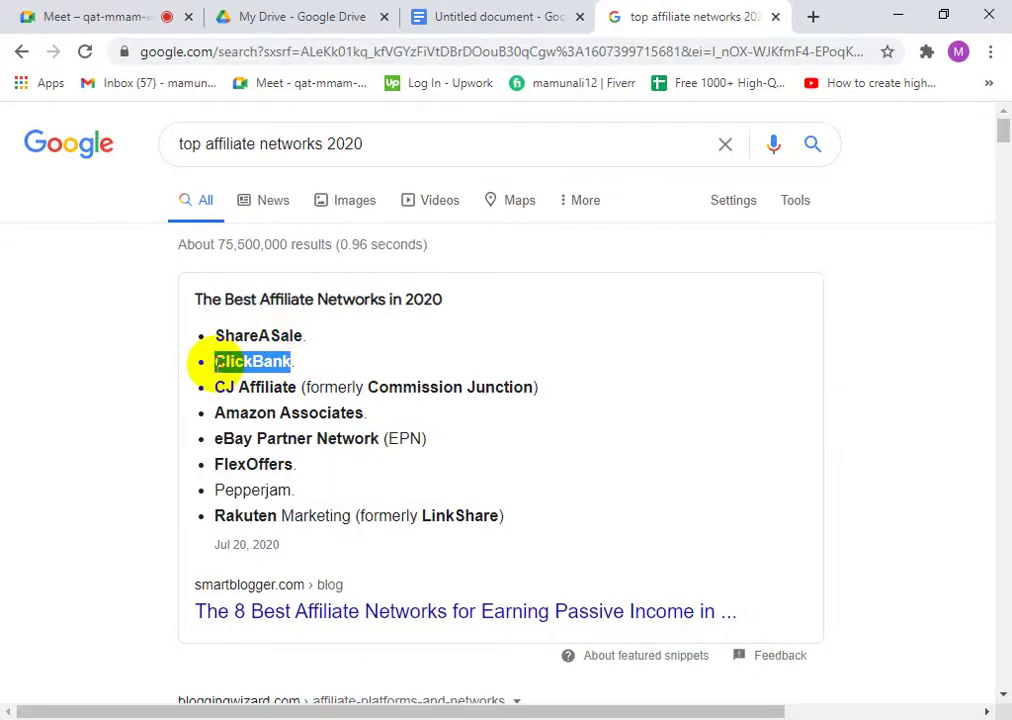
pyautogui.rightClick(244, 367)
pyautogui.click(270, 375)
pyautogui.click(812, 17)
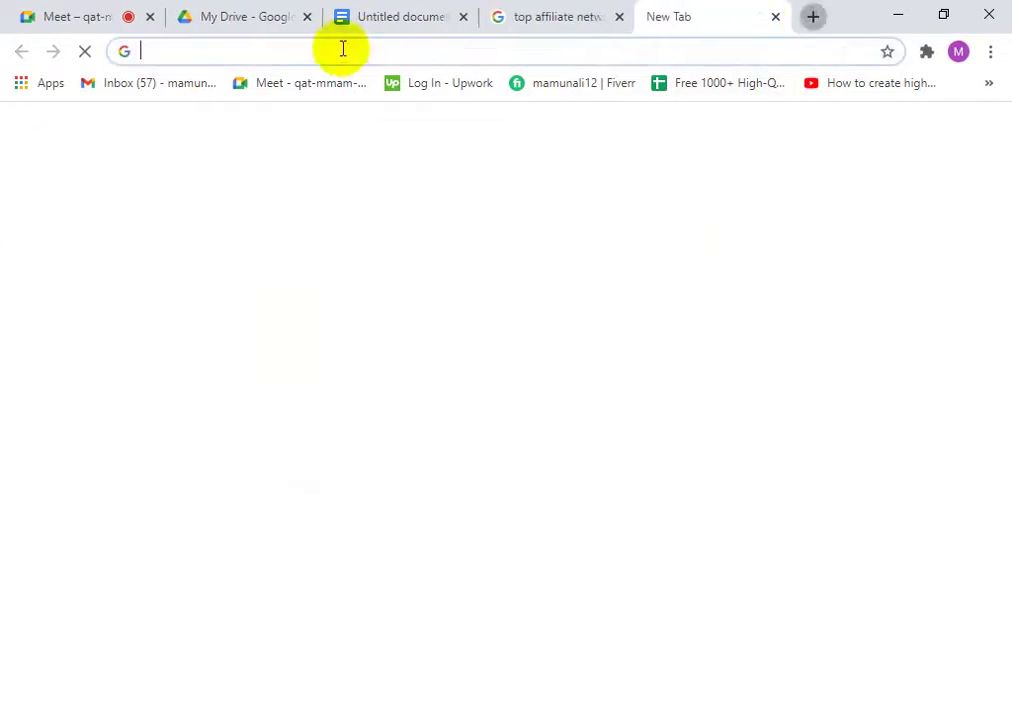
pyautogui.rightClick(343, 47)
pyautogui.click(378, 171)
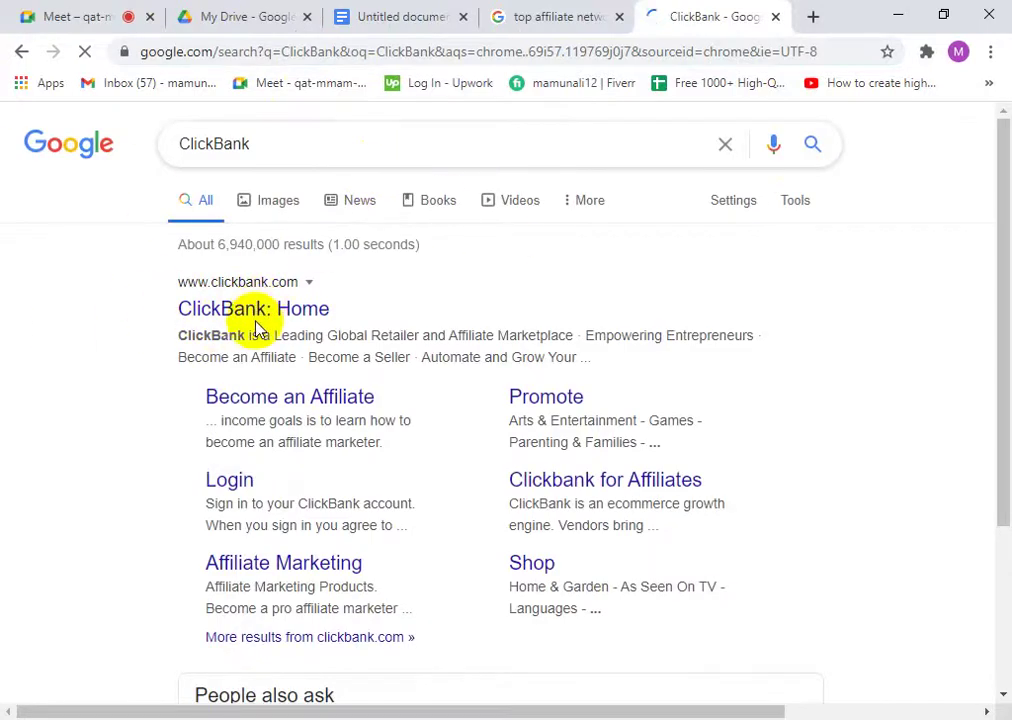
pyautogui.scroll(-2, 262, 430)
pyautogui.scroll(1, 262, 440)
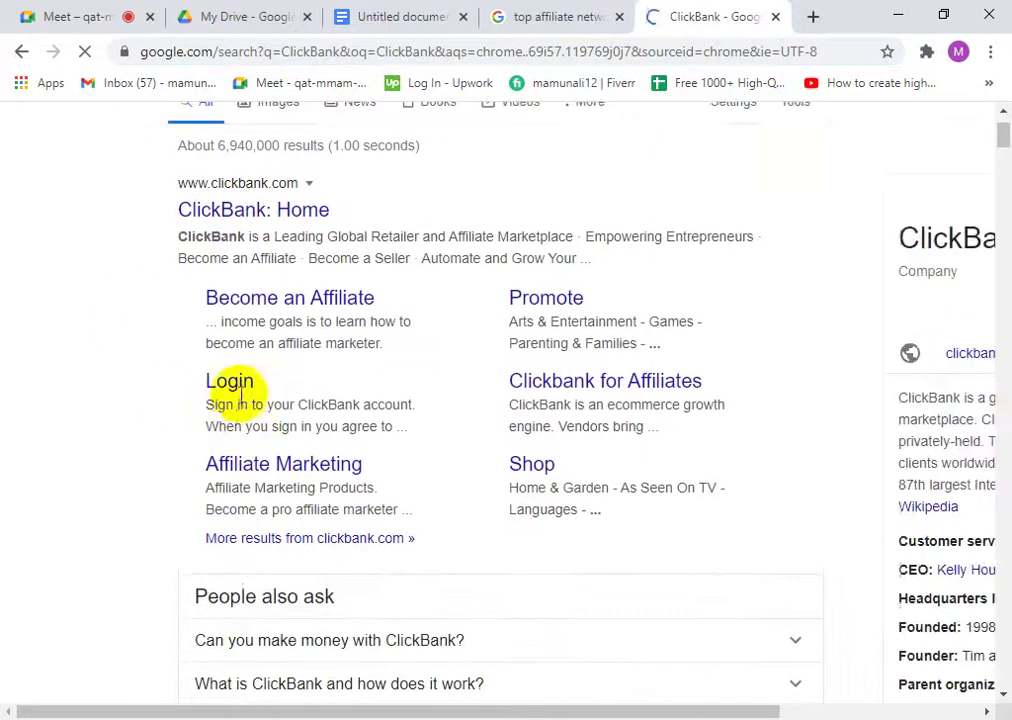
# - Open ClickBank's Become an Affiliate page and read the article's opening paragraphs
pyautogui.click(245, 306)
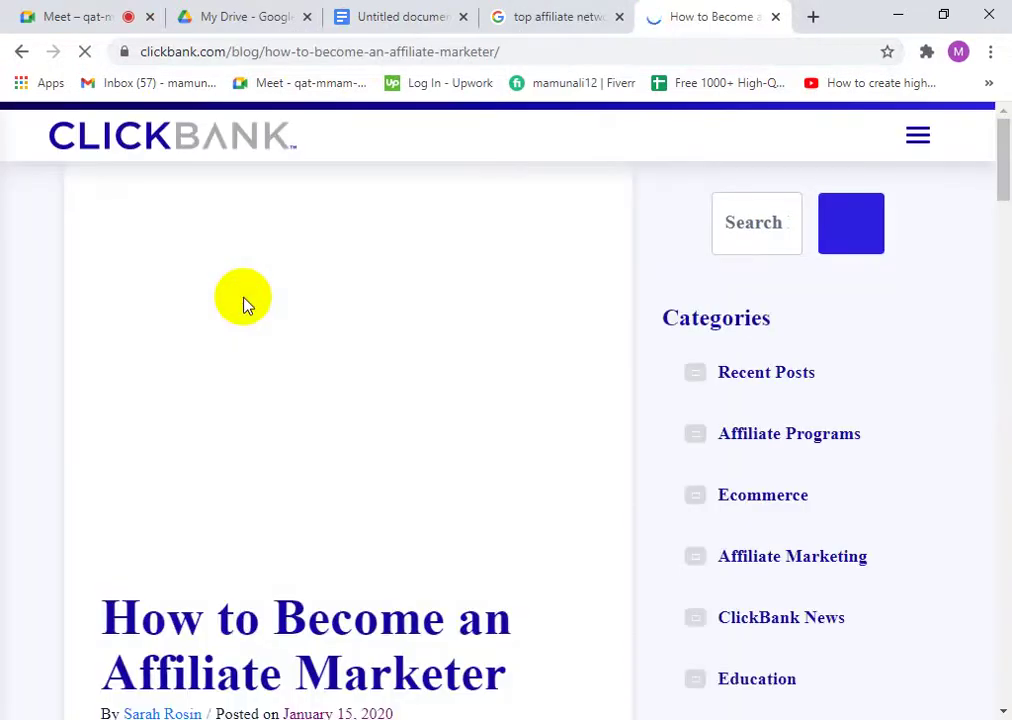
pyautogui.scroll(-5, 868, 474)
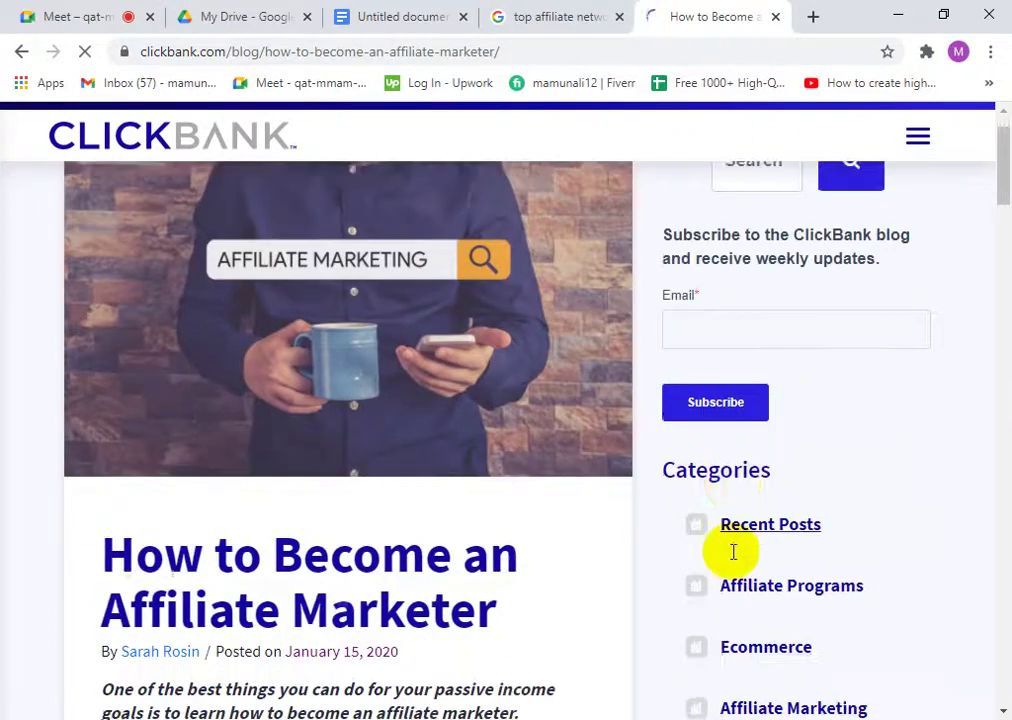
pyautogui.scroll(3, 662, 488)
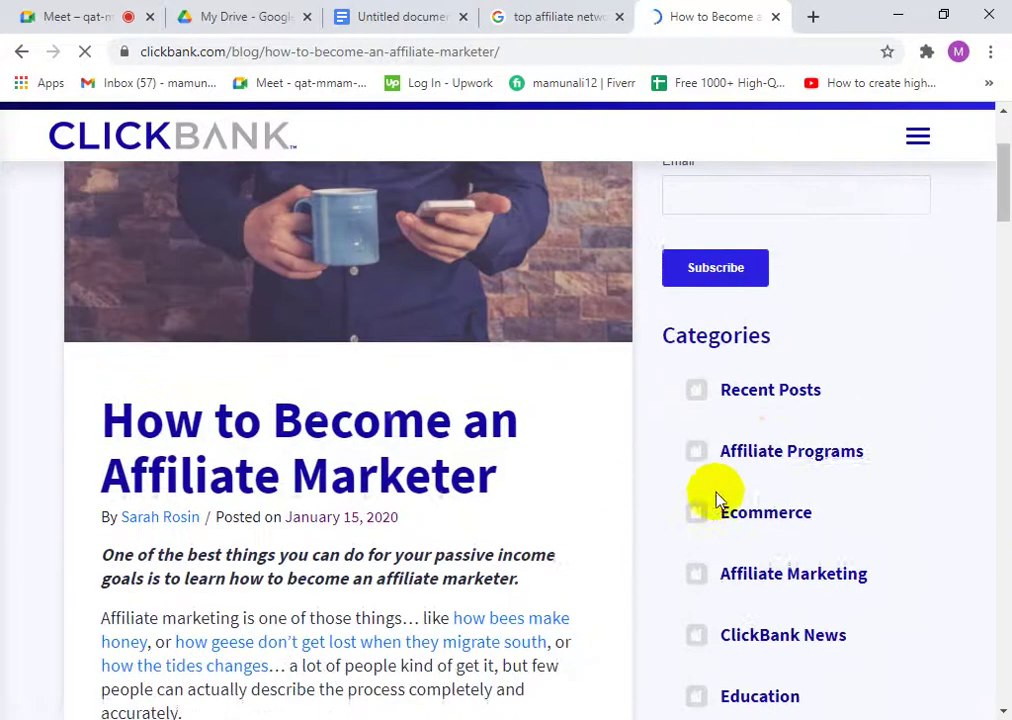
pyautogui.scroll(2, 503, 400)
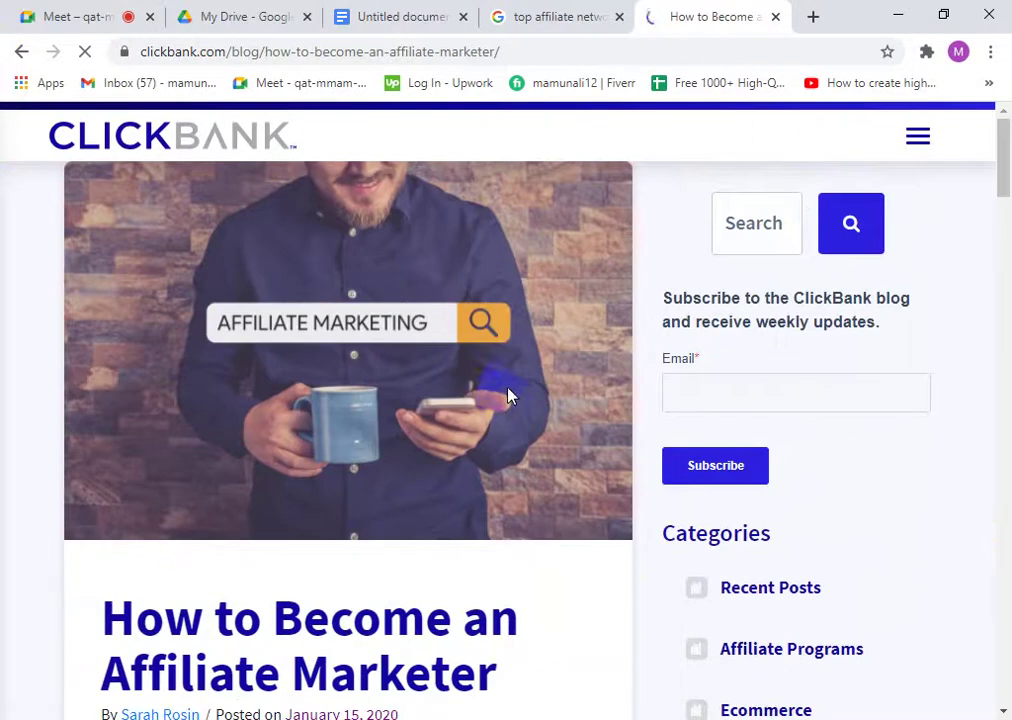
pyautogui.scroll(-3, 180, 475)
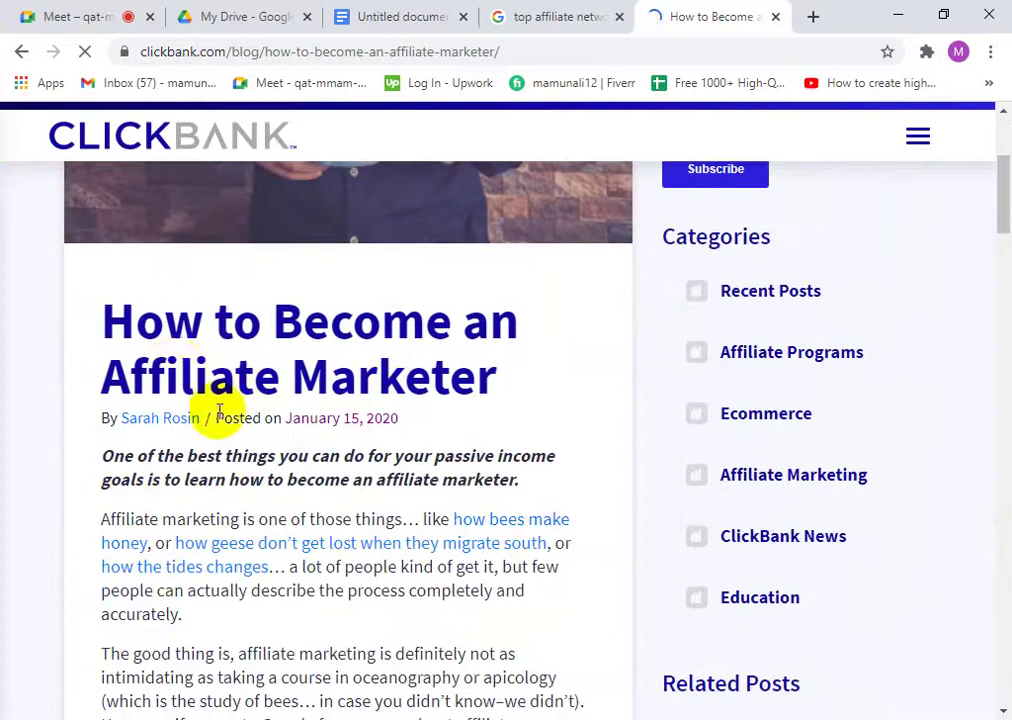
pyautogui.scroll(-2, 230, 420)
pyautogui.moveTo(97, 262); pyautogui.dragTo(533, 583)
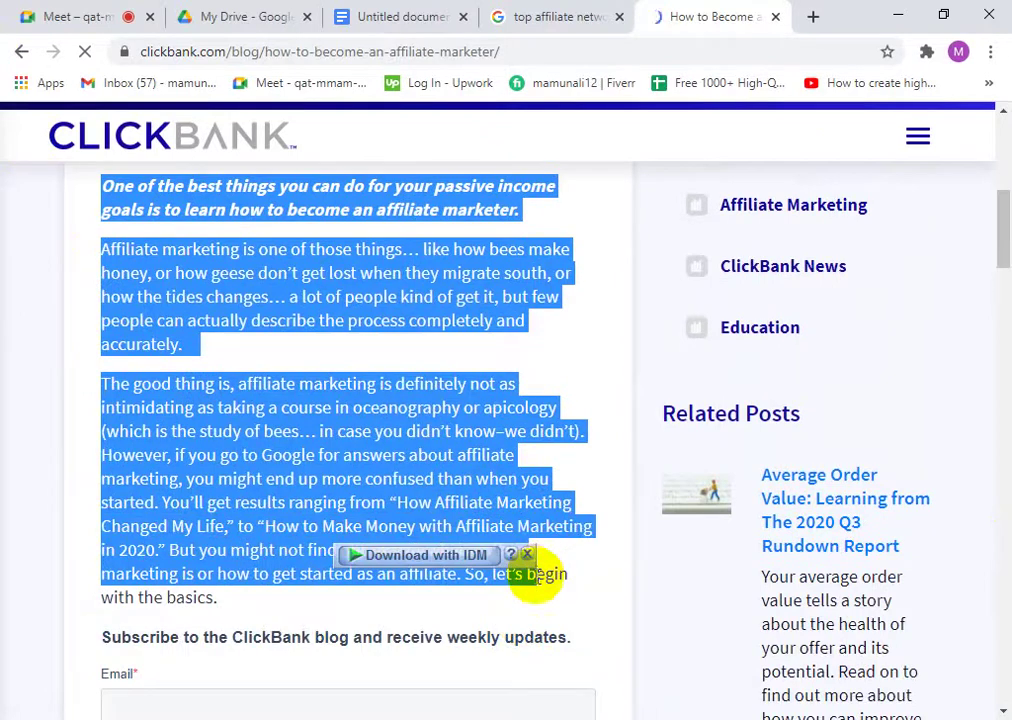
pyautogui.click(556, 598)
# - Scroll further through the article, closing the subscribe offer and the sign-up popup
pyautogui.scroll(-2, 500, 575)
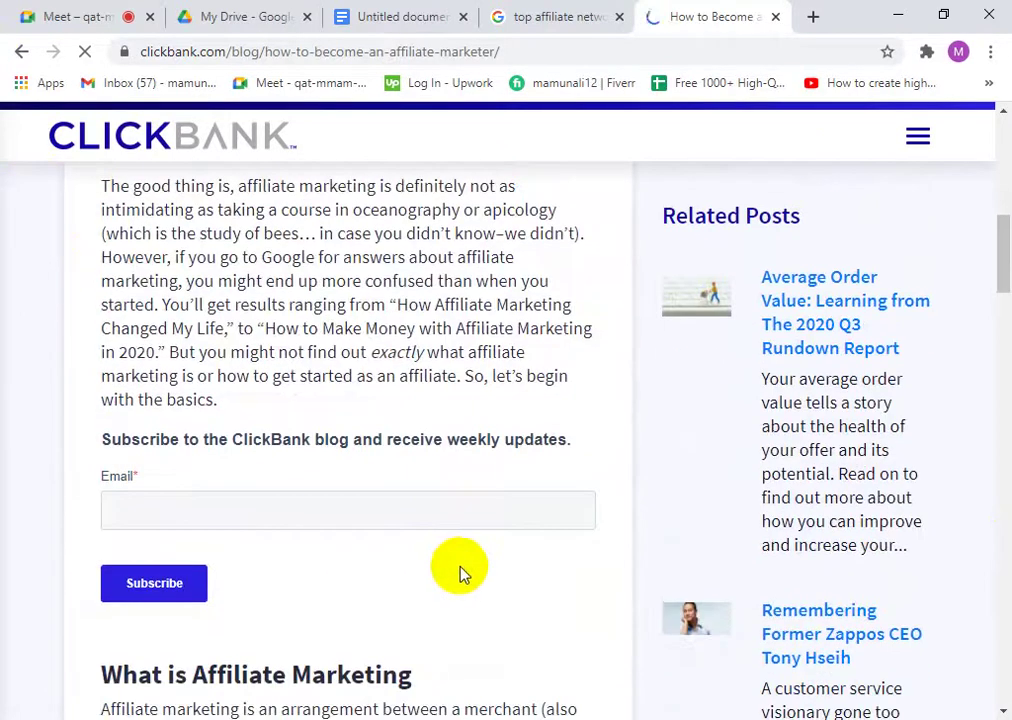
pyautogui.scroll(-3, 380, 468)
pyautogui.scroll(-3, 418, 479)
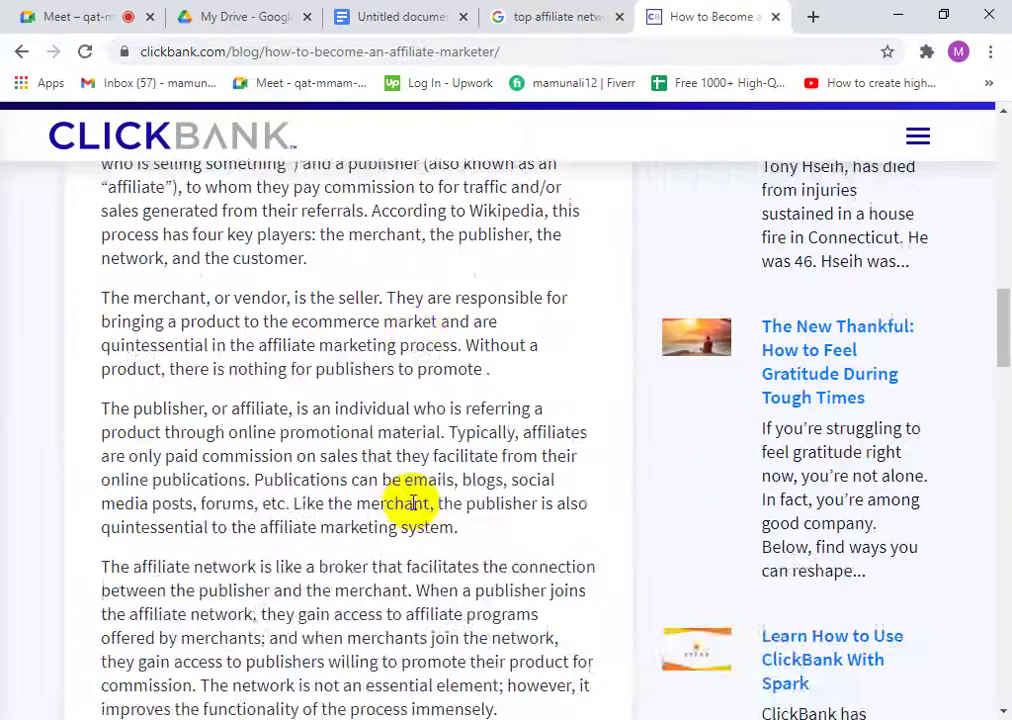
pyautogui.scroll(-5, 405, 530)
pyautogui.scroll(-4, 393, 575)
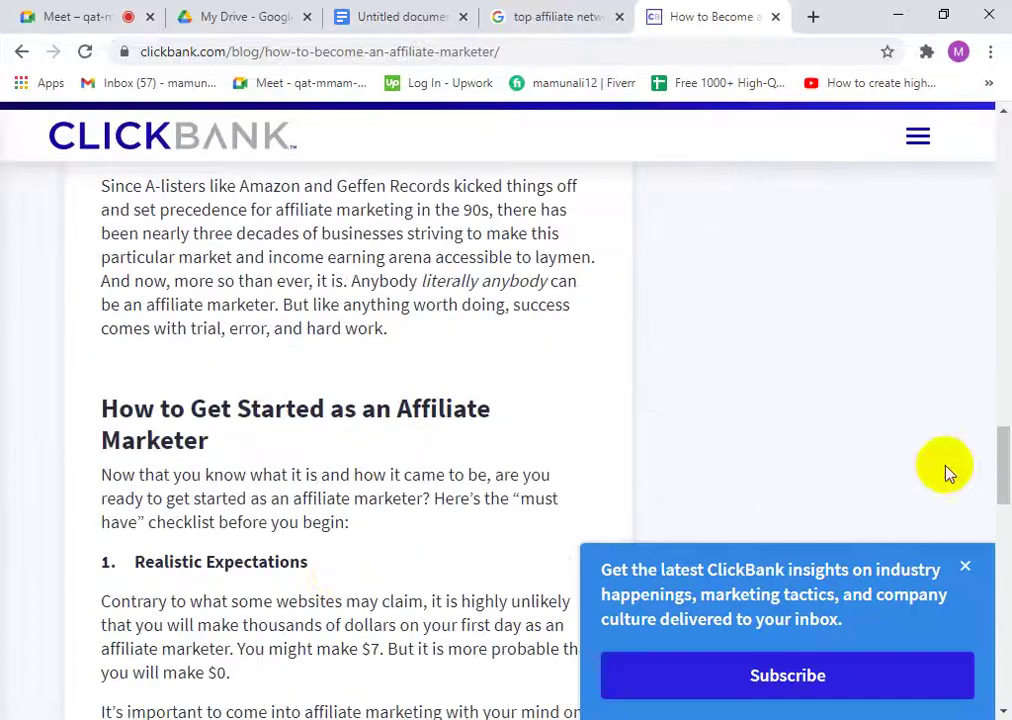
pyautogui.click(965, 568)
pyautogui.scroll(-5, 340, 540)
pyautogui.scroll(-10, 305, 497)
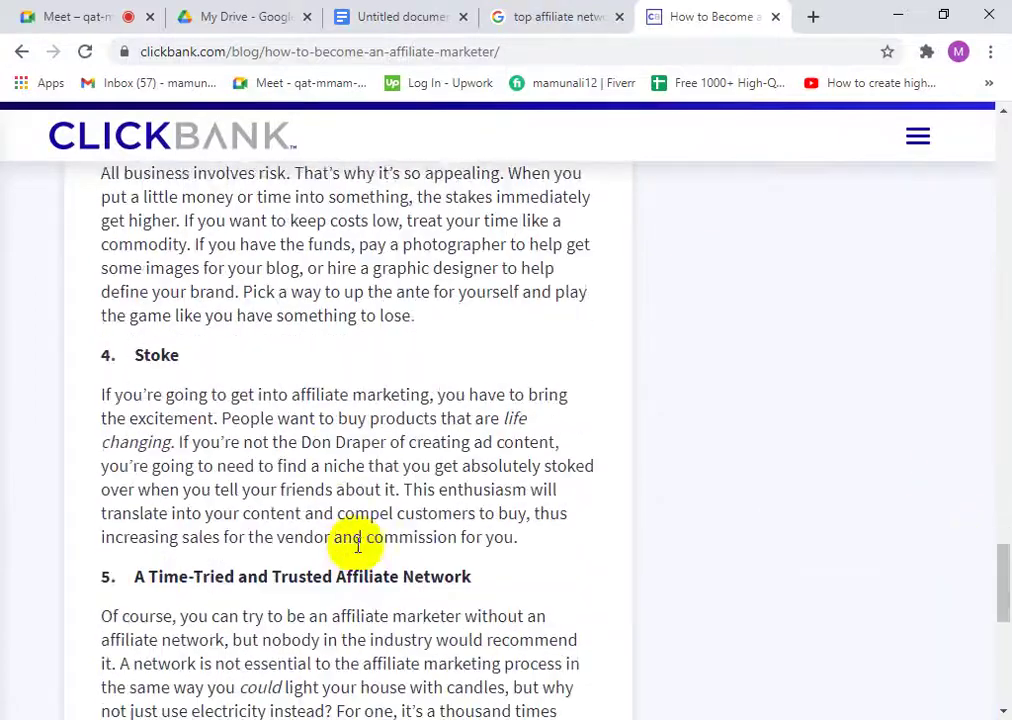
pyautogui.scroll(3, 345, 465)
pyautogui.scroll(15, 385, 505)
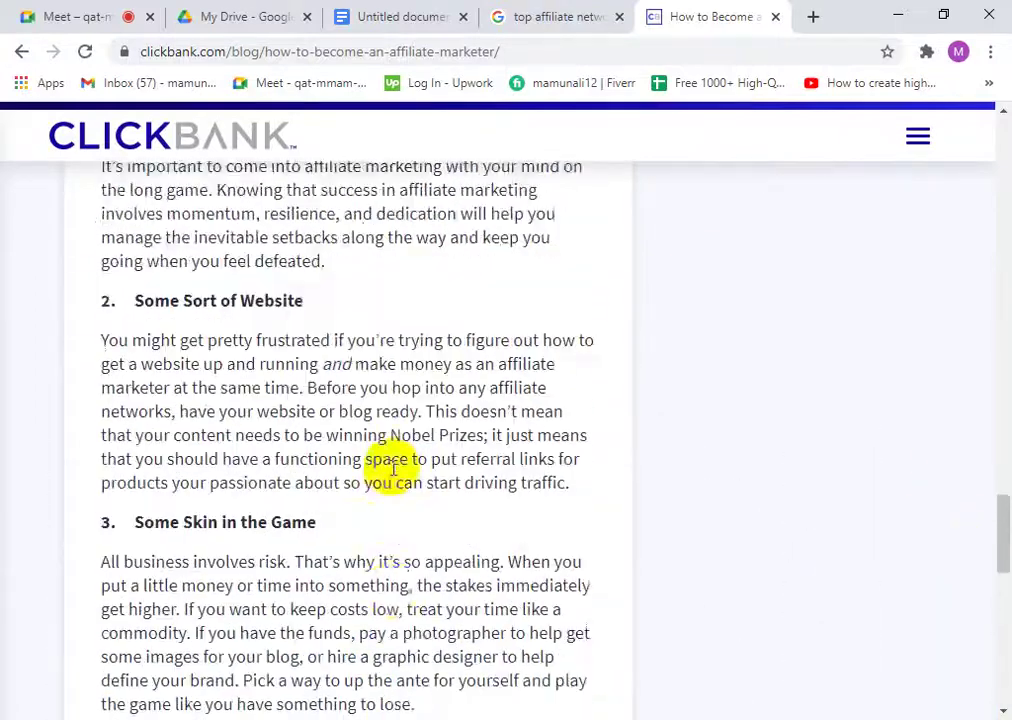
pyautogui.scroll(5, 392, 462)
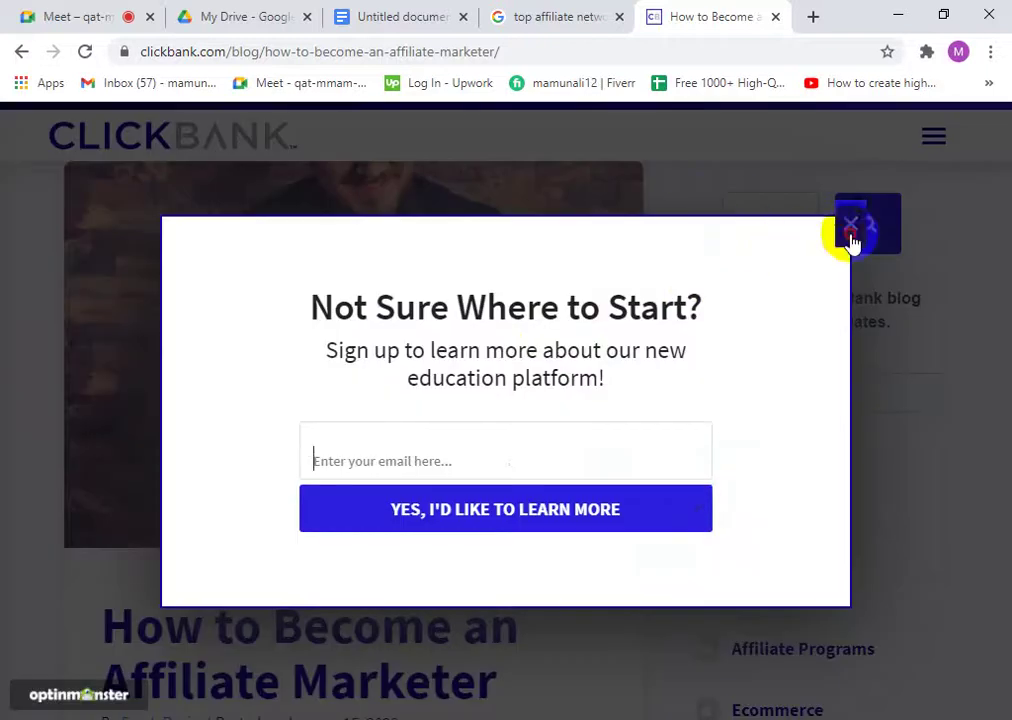
pyautogui.click(849, 232)
# - Close the ClickBank tab and highlight ShareASale, CJ Affiliate and Amazon Associates in the list
pyautogui.click(775, 17)
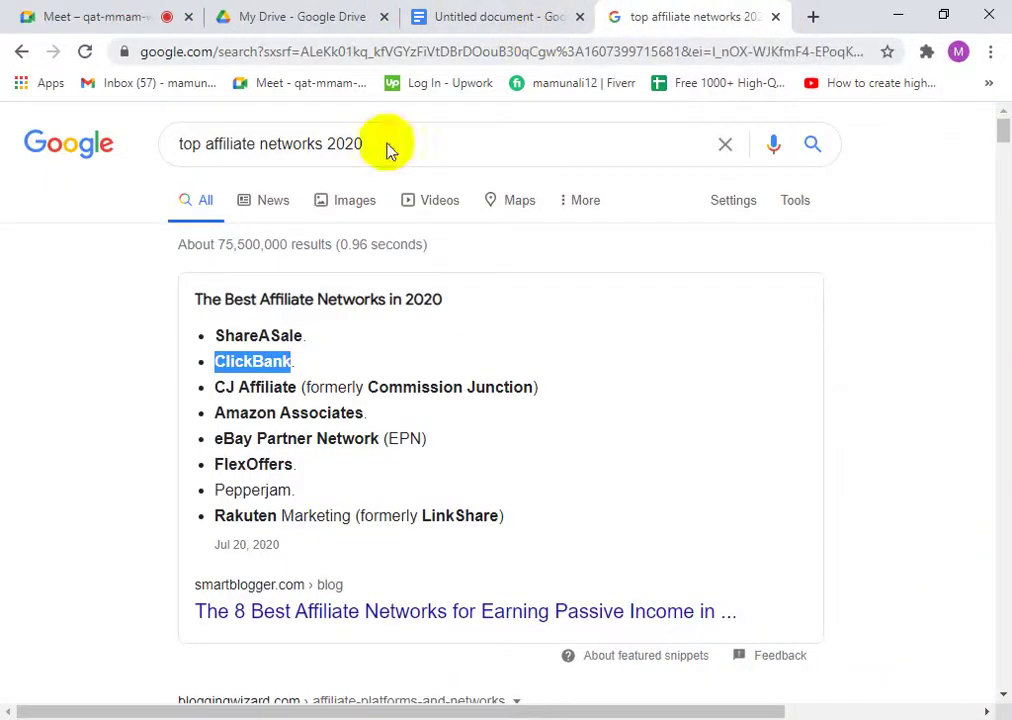
pyautogui.moveTo(300, 335); pyautogui.dragTo(248, 338)
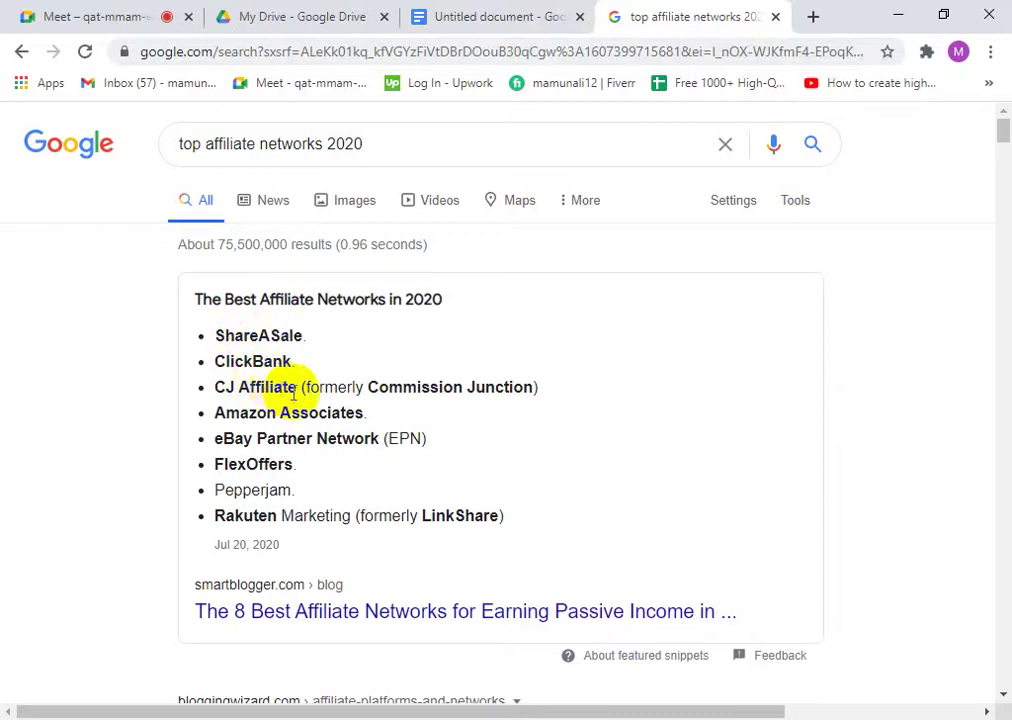
pyautogui.moveTo(291, 390); pyautogui.dragTo(203, 390)
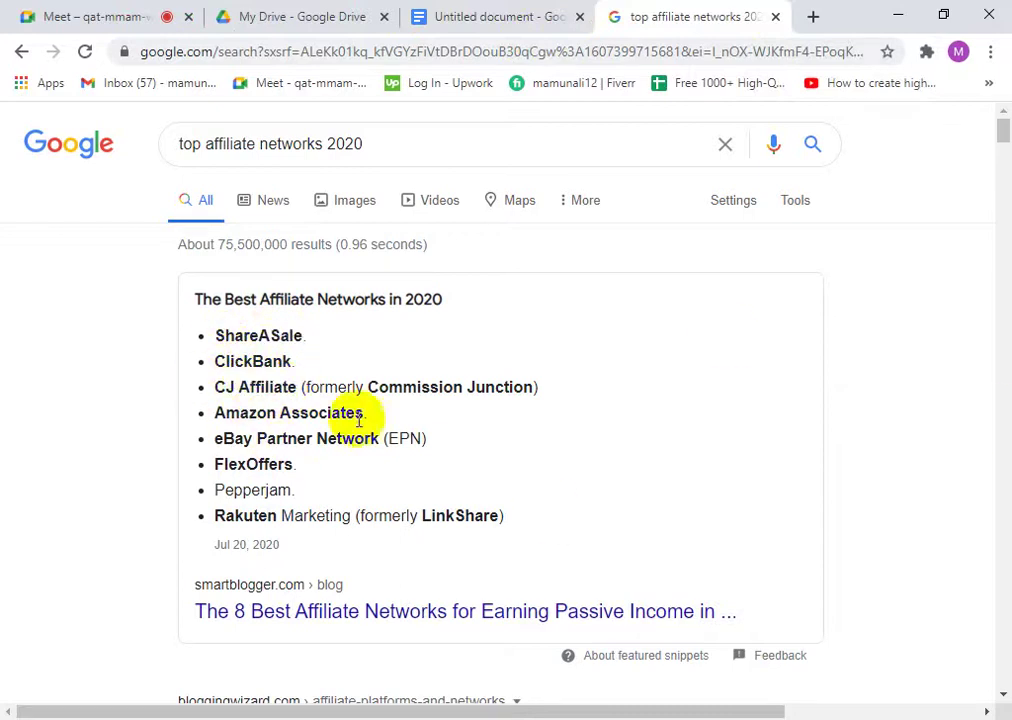
pyautogui.moveTo(361, 412); pyautogui.dragTo(229, 419)
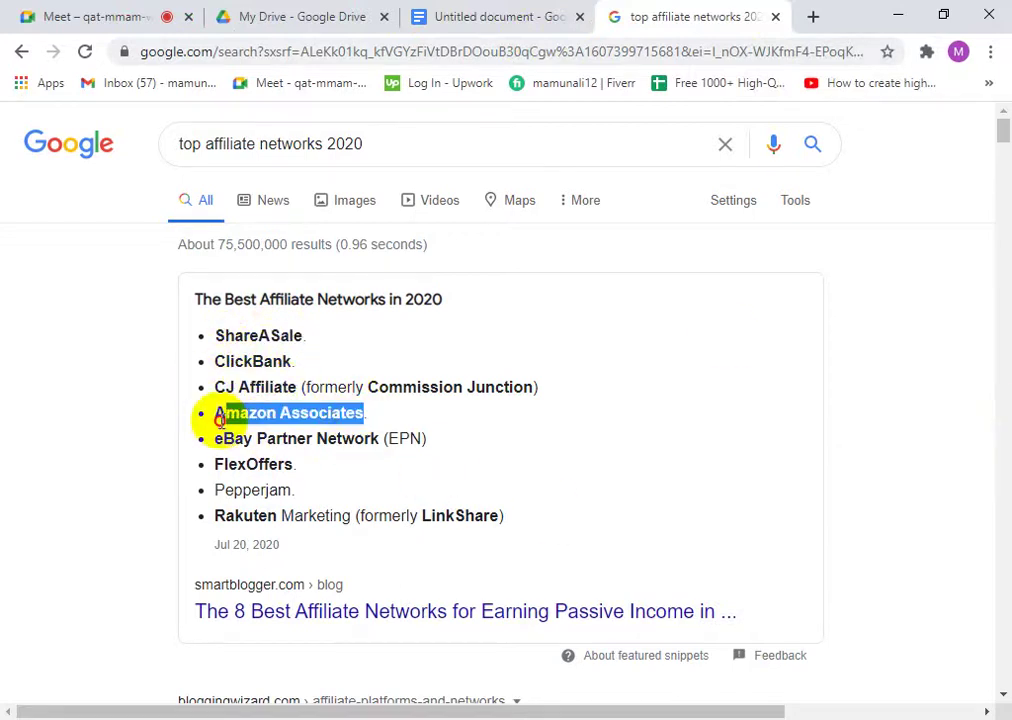
# - Copy 'Amazon Associates' and paste-and-search it in a new tab
pyautogui.rightClick(218, 422)
pyautogui.click(240, 436)
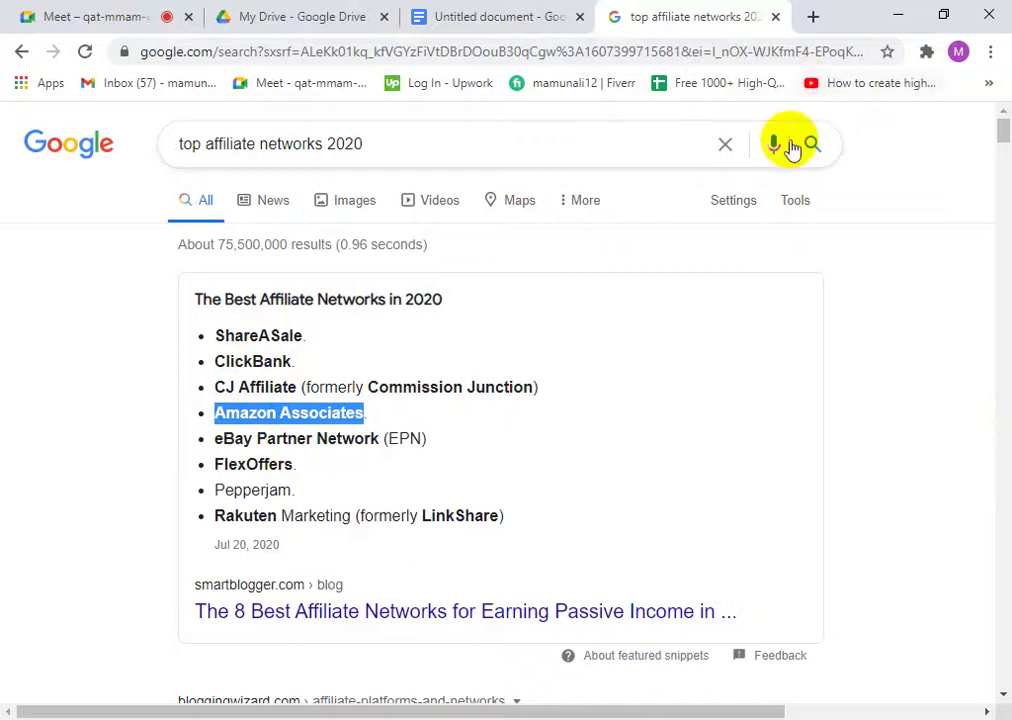
pyautogui.click(812, 17)
pyautogui.rightClick(381, 45)
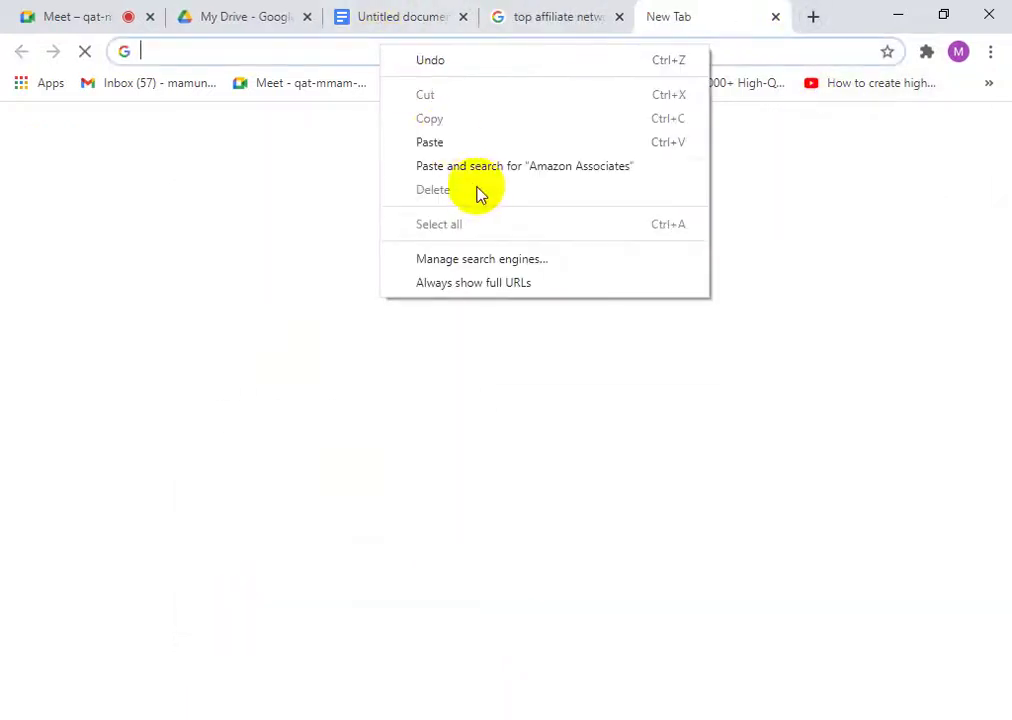
pyautogui.click(470, 169)
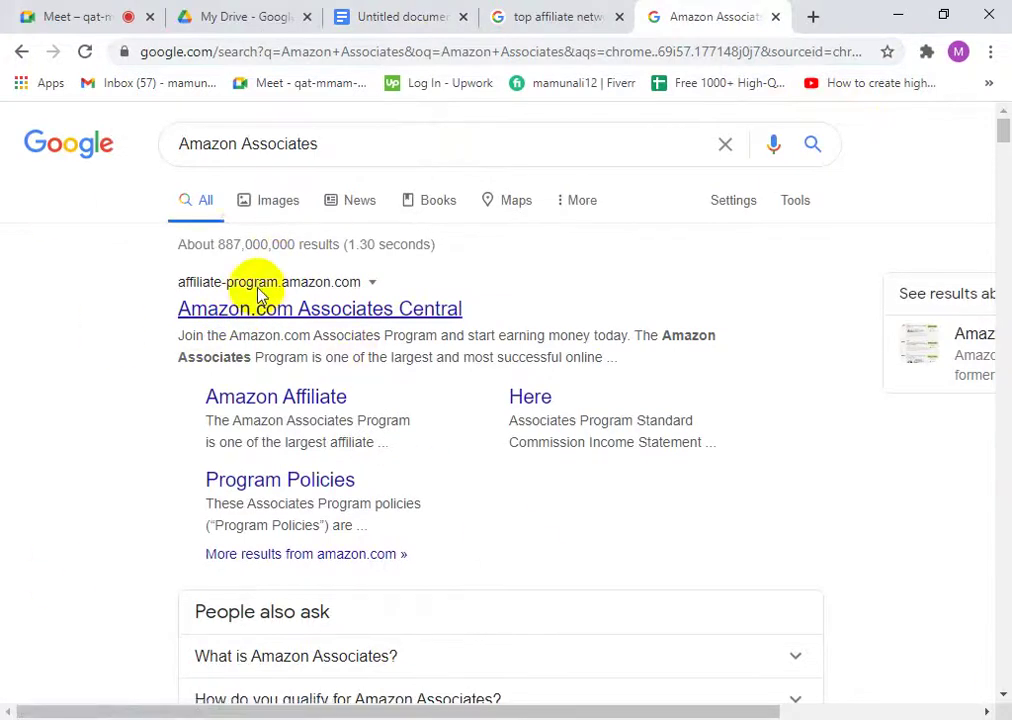
pyautogui.scroll(-6, 300, 530)
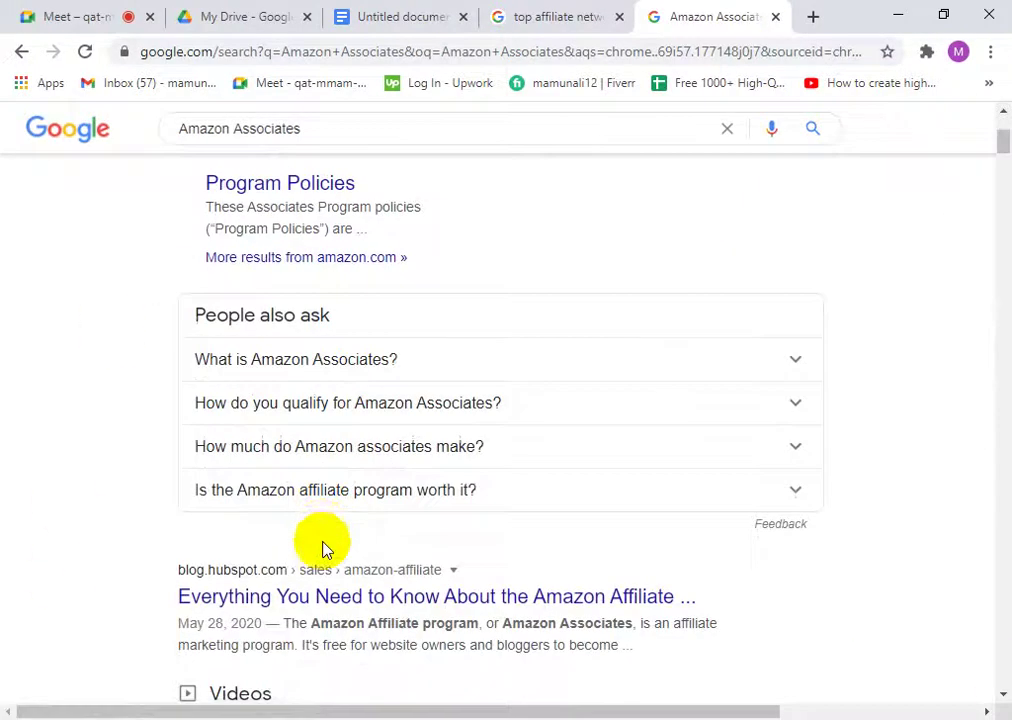
pyautogui.scroll(-6, 300, 585)
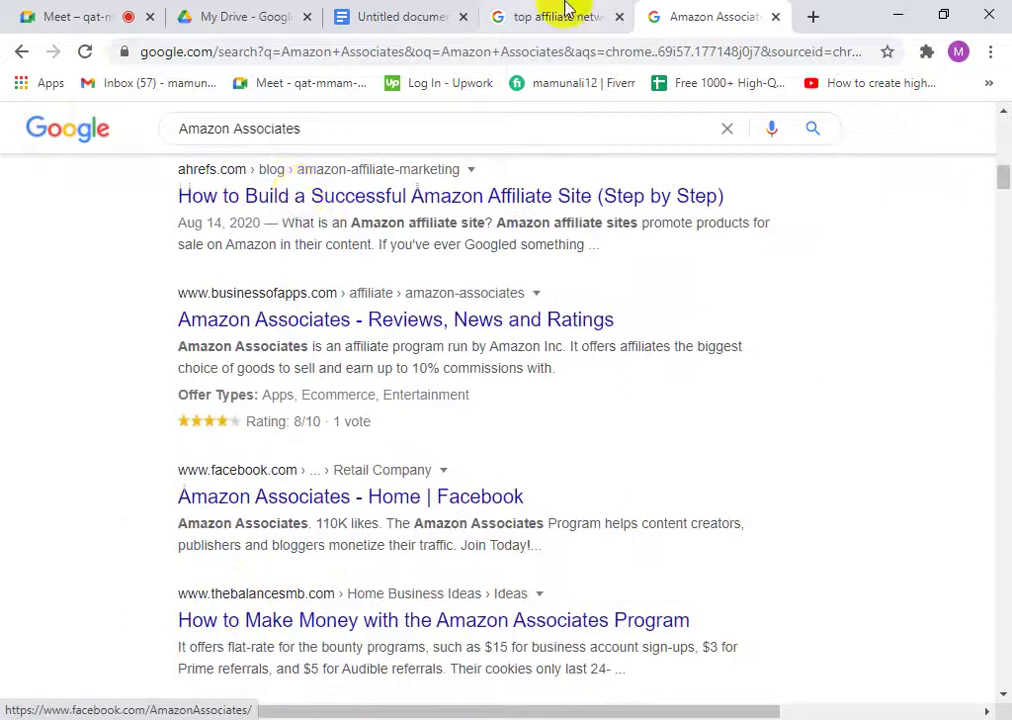
# - Go to amazon.com from the address bar and scroll down to the Make Money with Us links
pyautogui.click(305, 58)
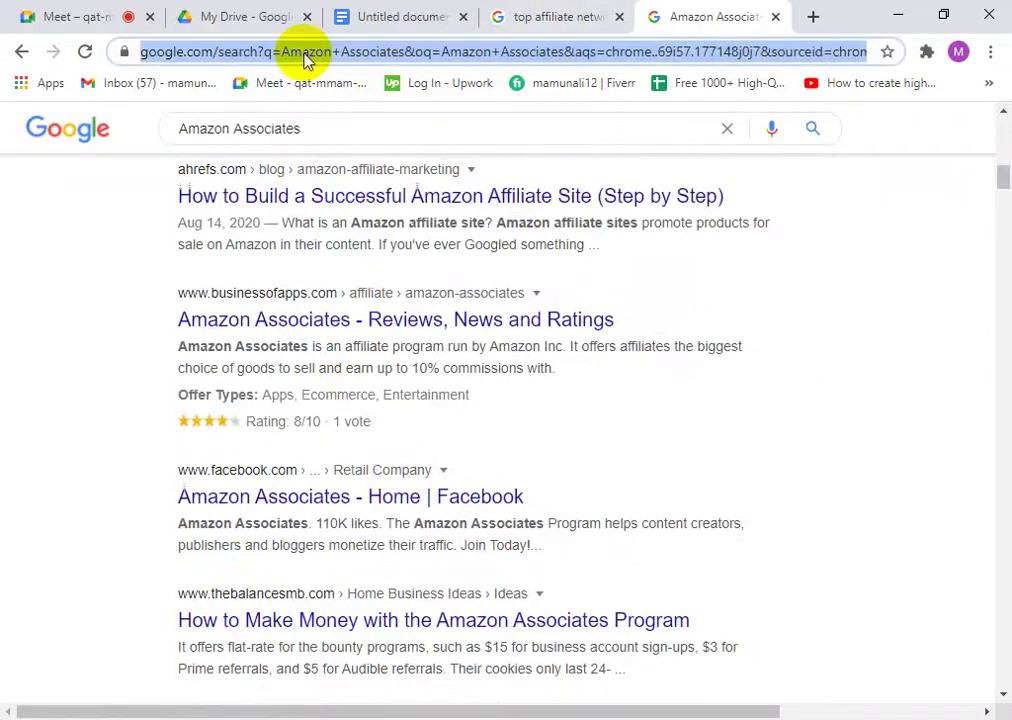
pyautogui.write('ama')
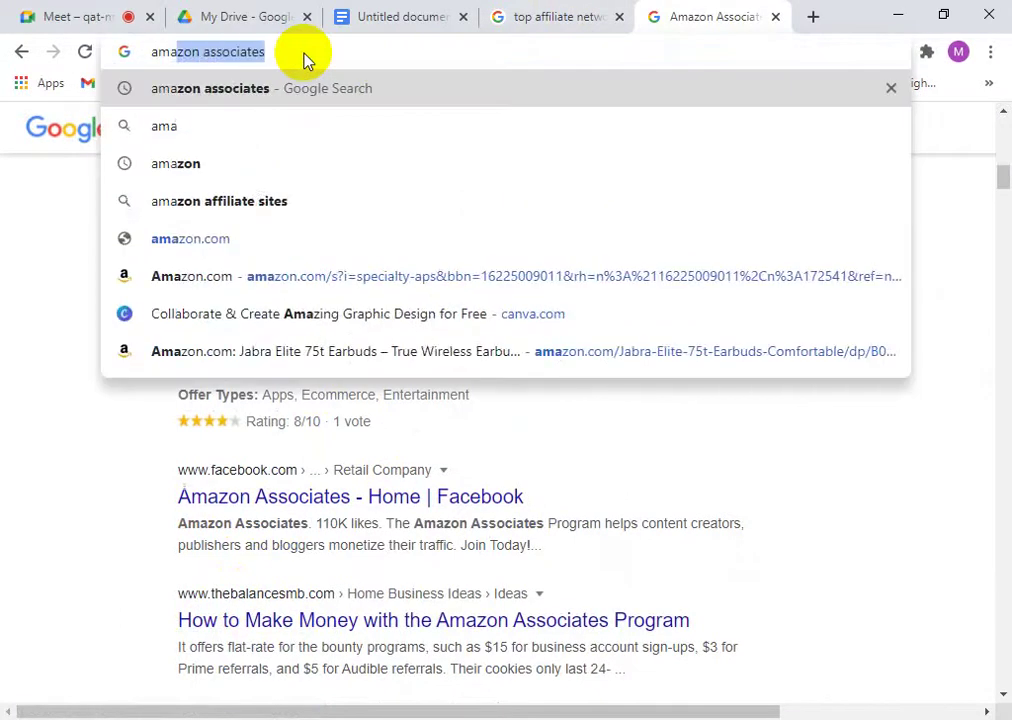
pyautogui.write('zon')
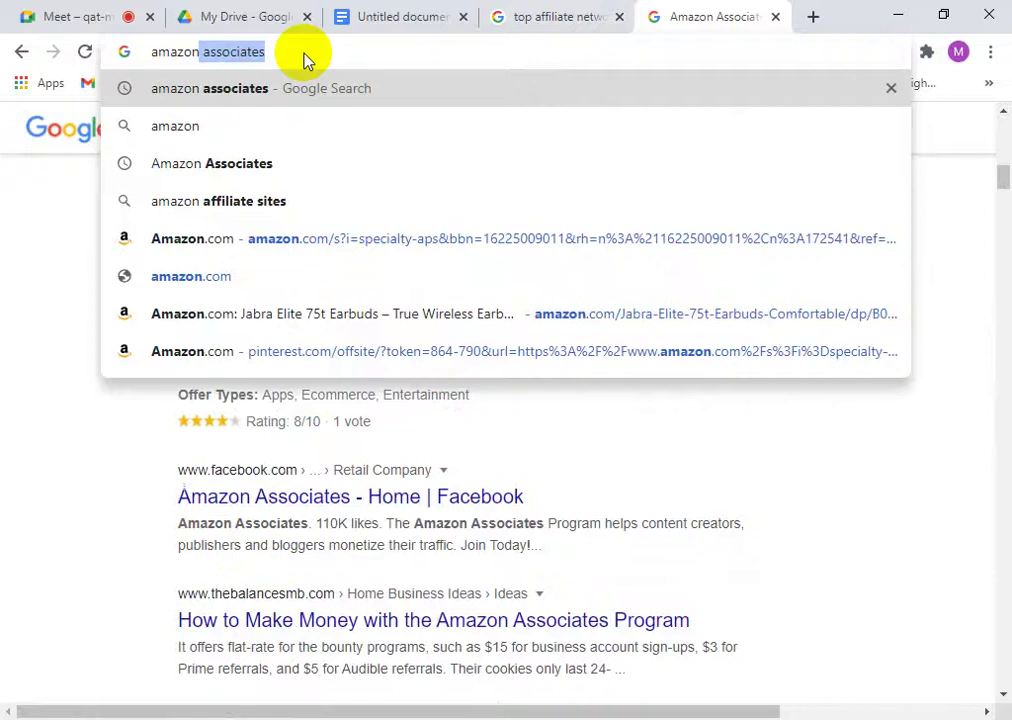
pyautogui.click(215, 285)
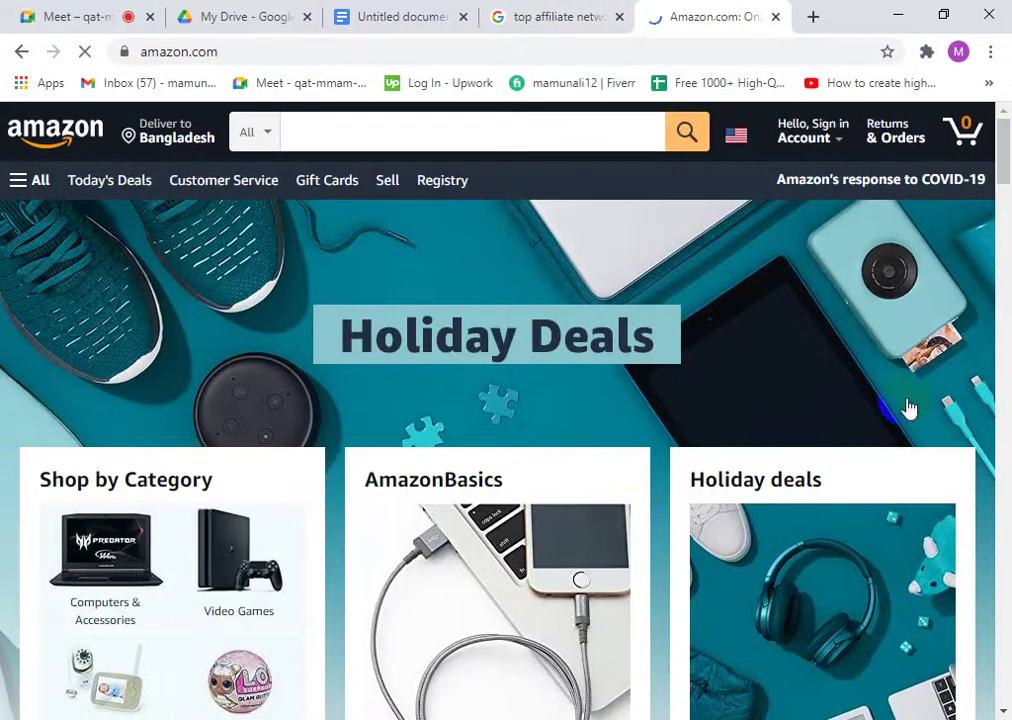
pyautogui.scroll(-15, 662, 377)
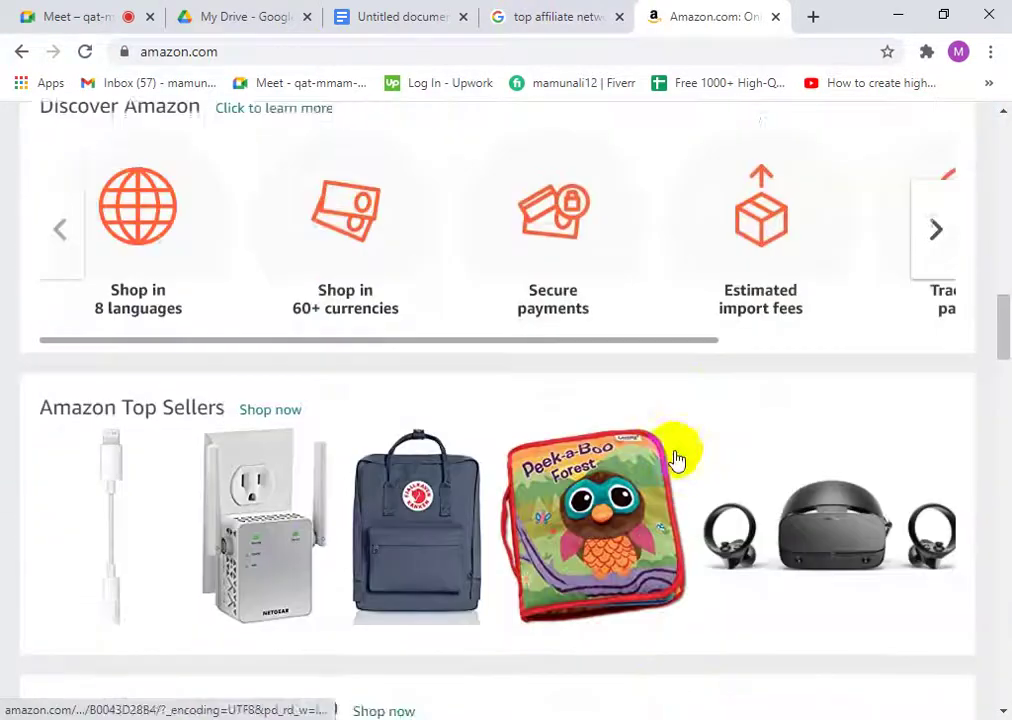
pyautogui.scroll(-15, 678, 458)
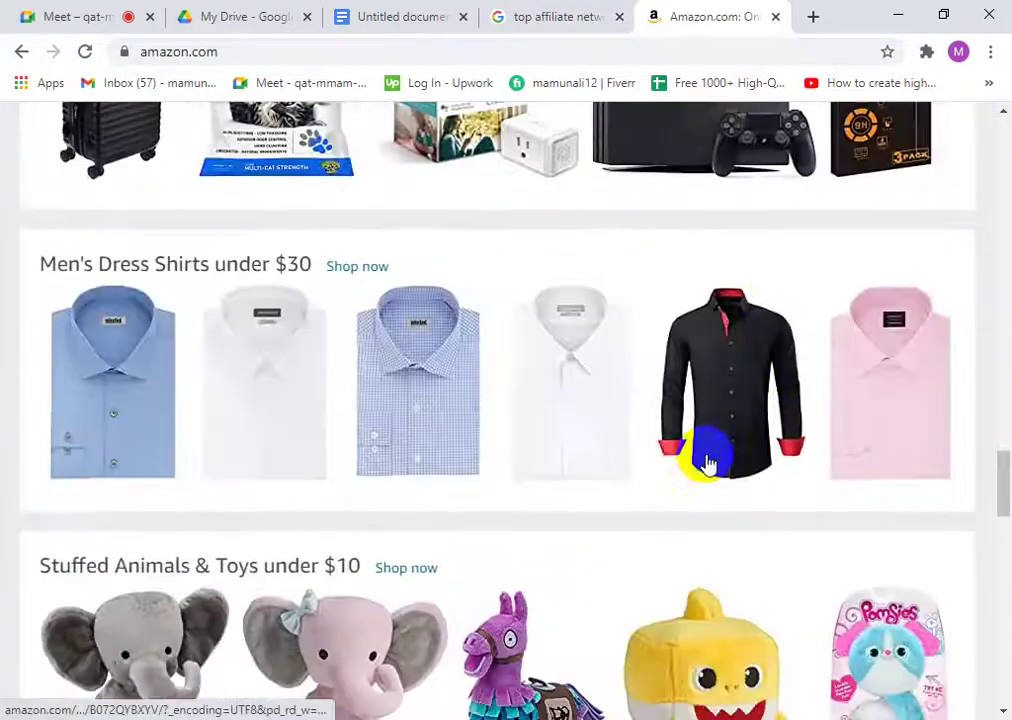
pyautogui.scroll(-15, 706, 463)
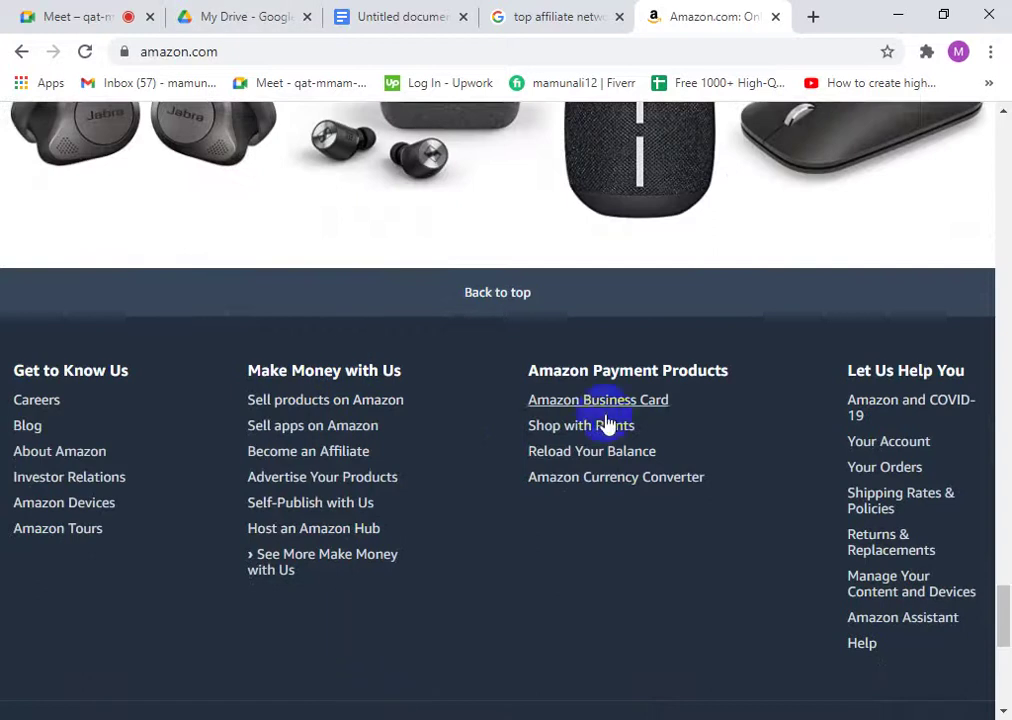
pyautogui.scroll(-3, 607, 425)
pyautogui.scroll(1, 495, 346)
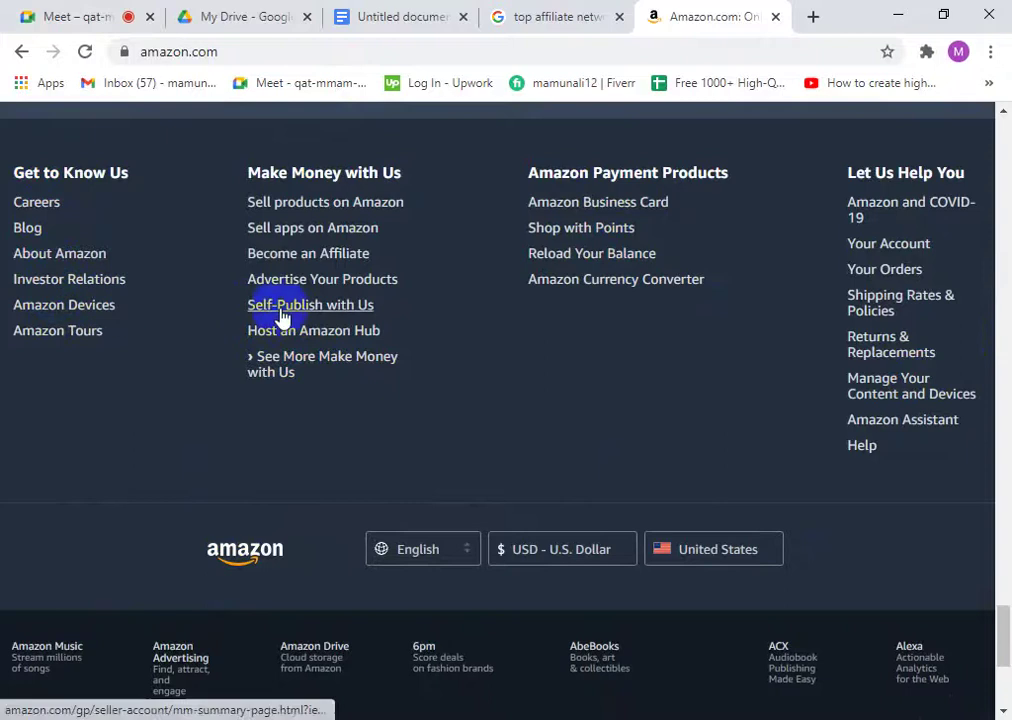
# - Open Amazon's affiliate program page, glance over it, and return to the top networks results
pyautogui.click(314, 258)
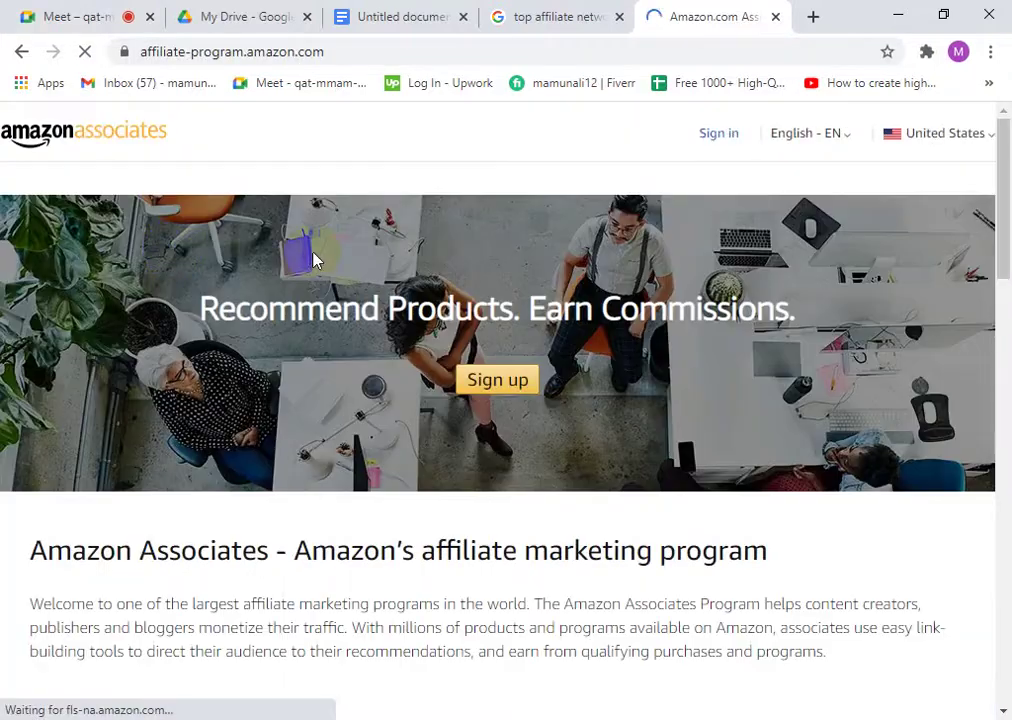
pyautogui.scroll(-8, 600, 430)
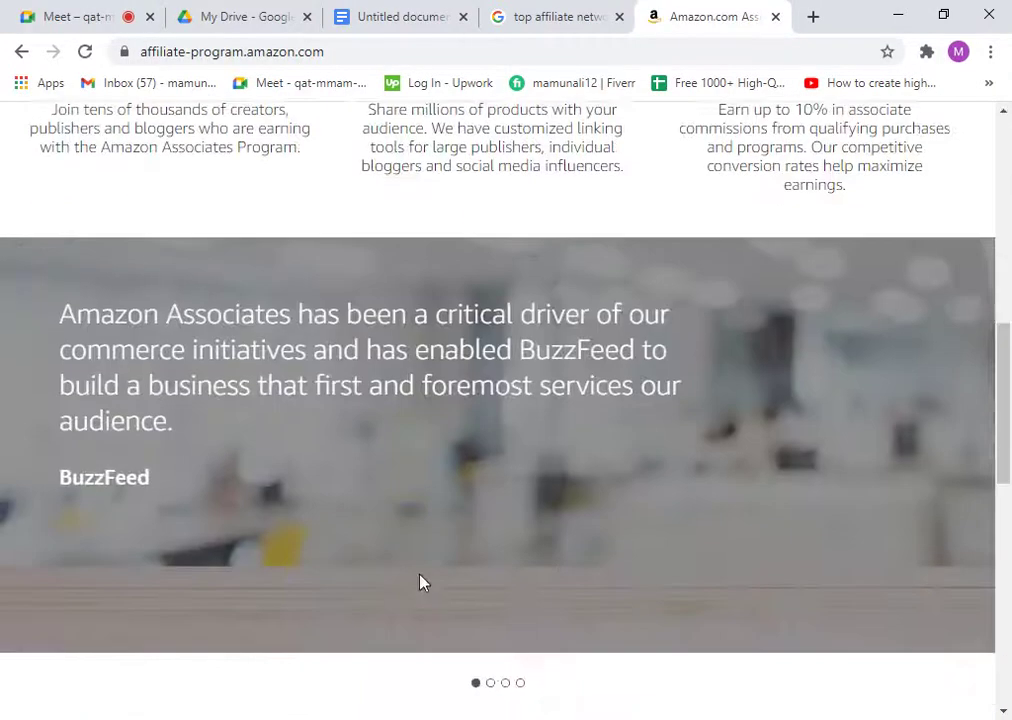
pyautogui.scroll(4, 420, 583)
pyautogui.scroll(-1, 360, 530)
pyautogui.scroll(5, 340, 420)
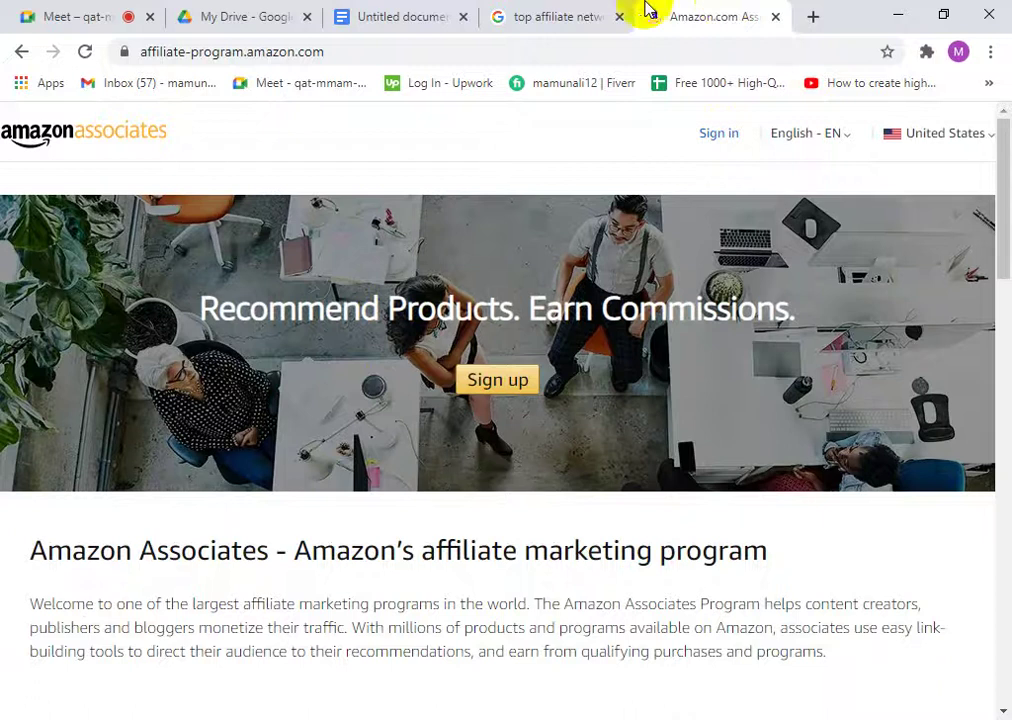
pyautogui.click(557, 14)
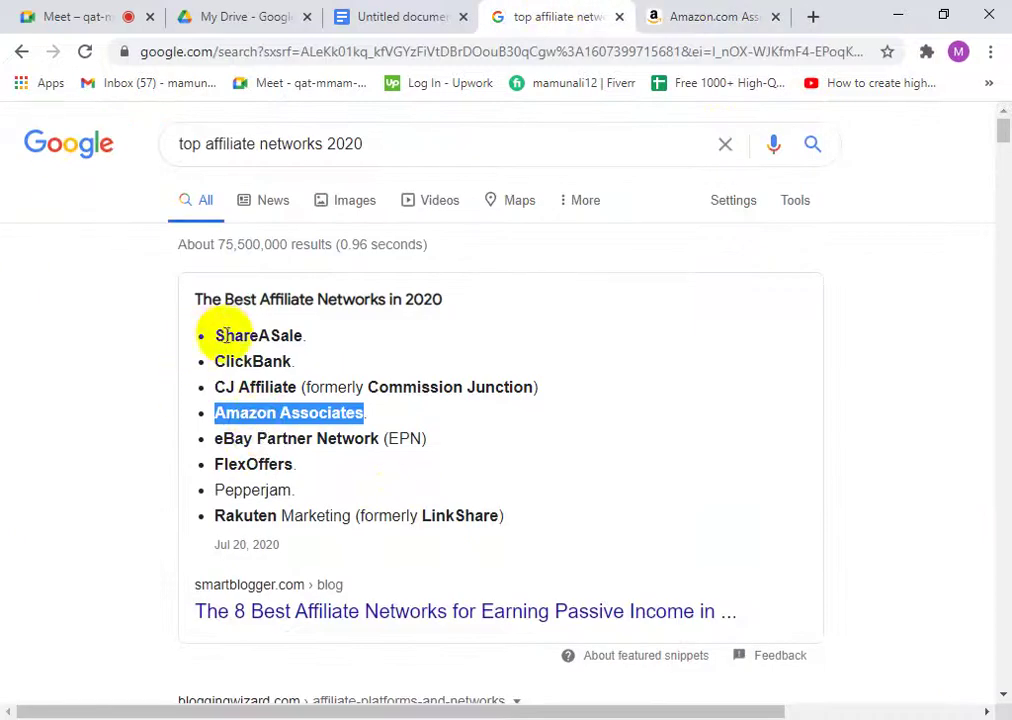
# - Highlight the whole networks list, then CJ Affiliate, Amazon Associates and eBay
pyautogui.moveTo(210, 337); pyautogui.dragTo(500, 515)
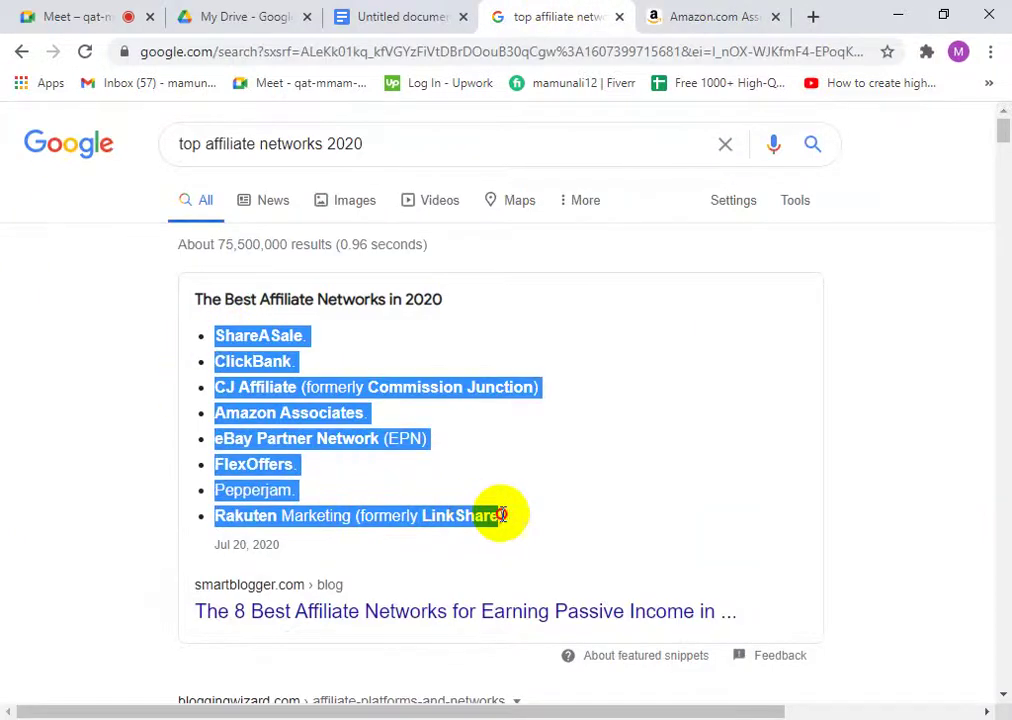
pyautogui.click(415, 470)
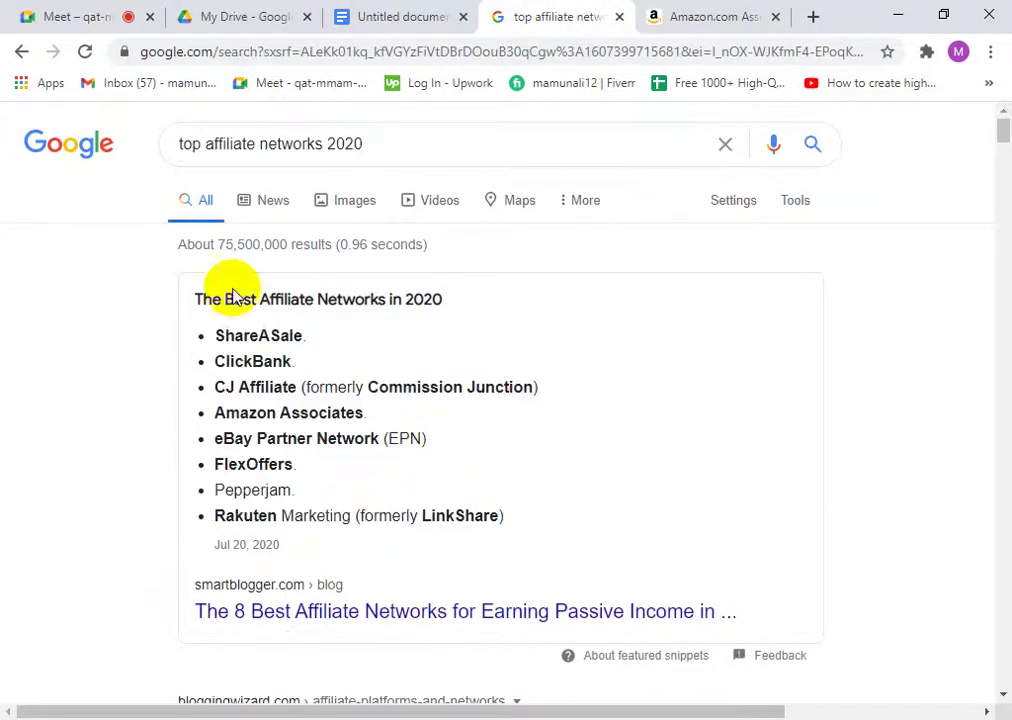
pyautogui.moveTo(233, 395); pyautogui.dragTo(305, 388)
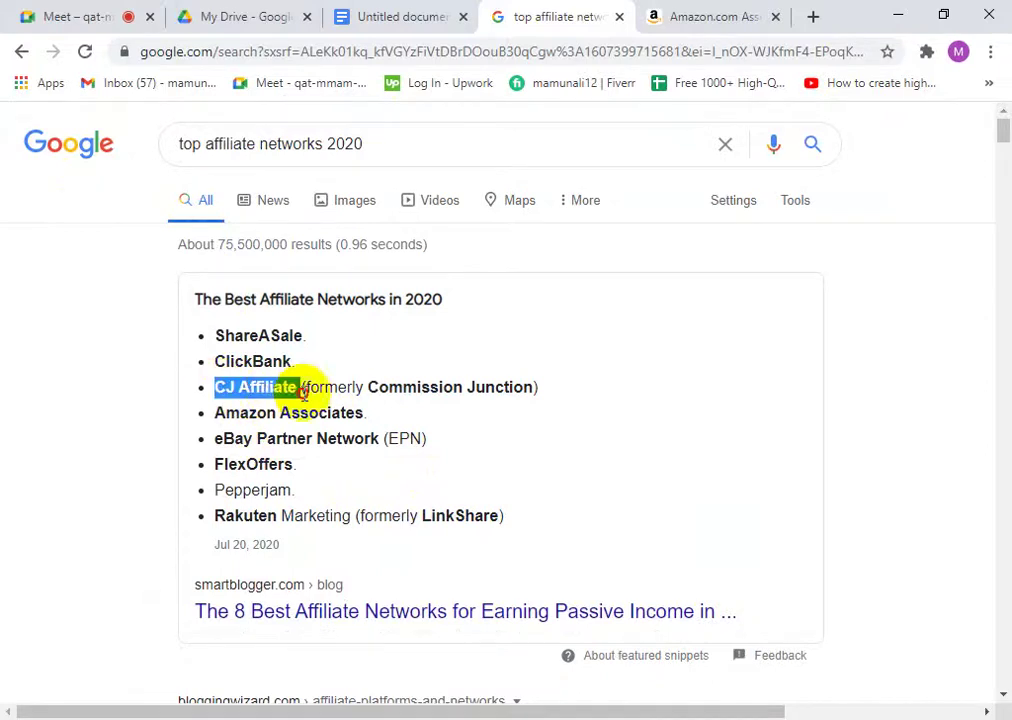
pyautogui.click(438, 388)
pyautogui.moveTo(239, 410); pyautogui.dragTo(370, 440)
pyautogui.click(248, 428)
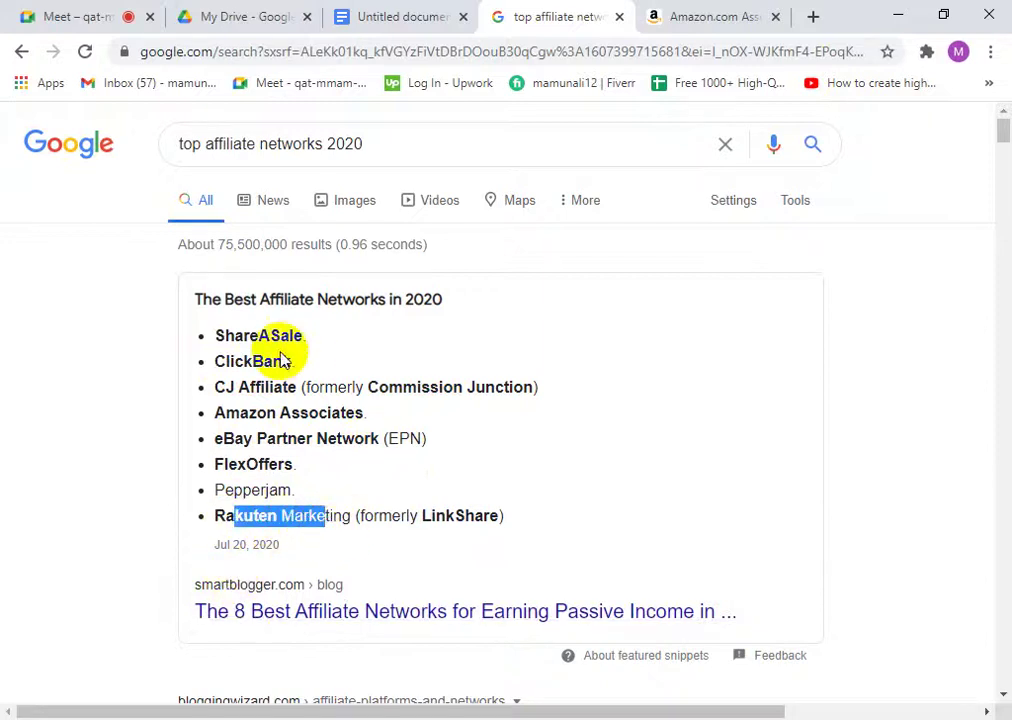
# - Glance at the Affiliate Marketing list, then return to the Amazon Associates program page
pyautogui.click(375, 14)
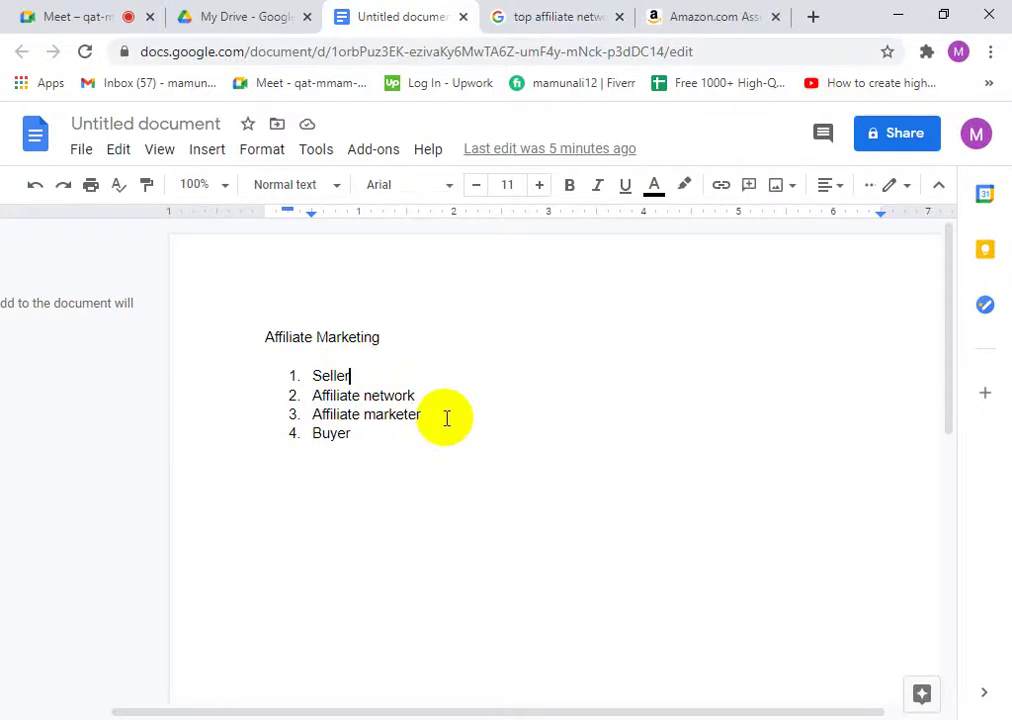
pyautogui.click(668, 17)
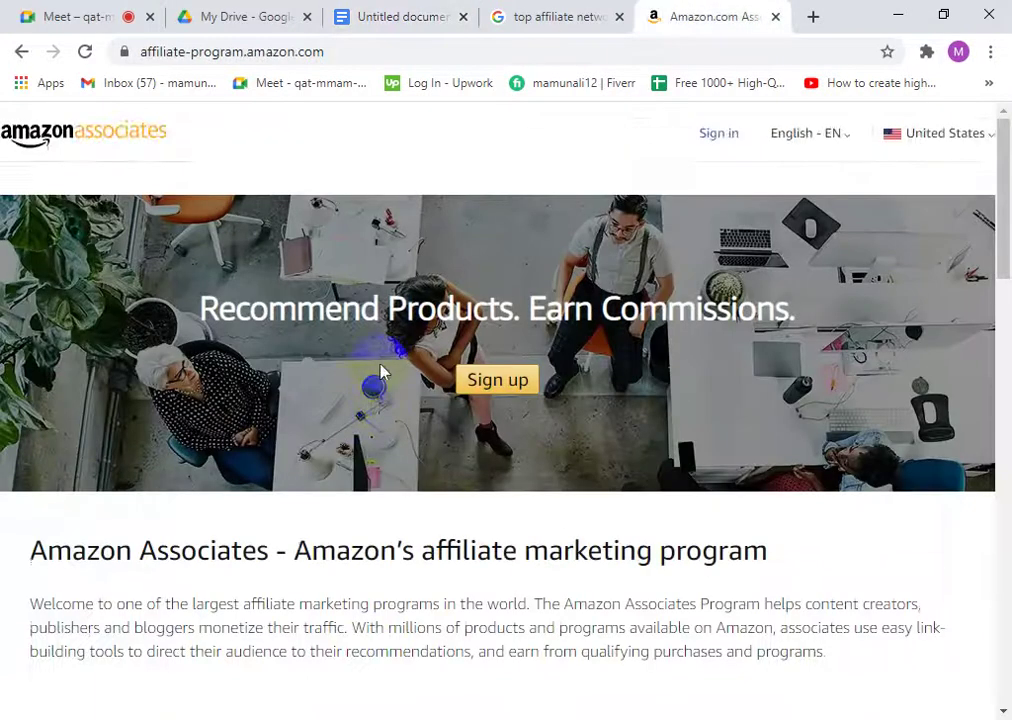
pyautogui.scroll(-10, 379, 372)
pyautogui.scroll(-10, 363, 399)
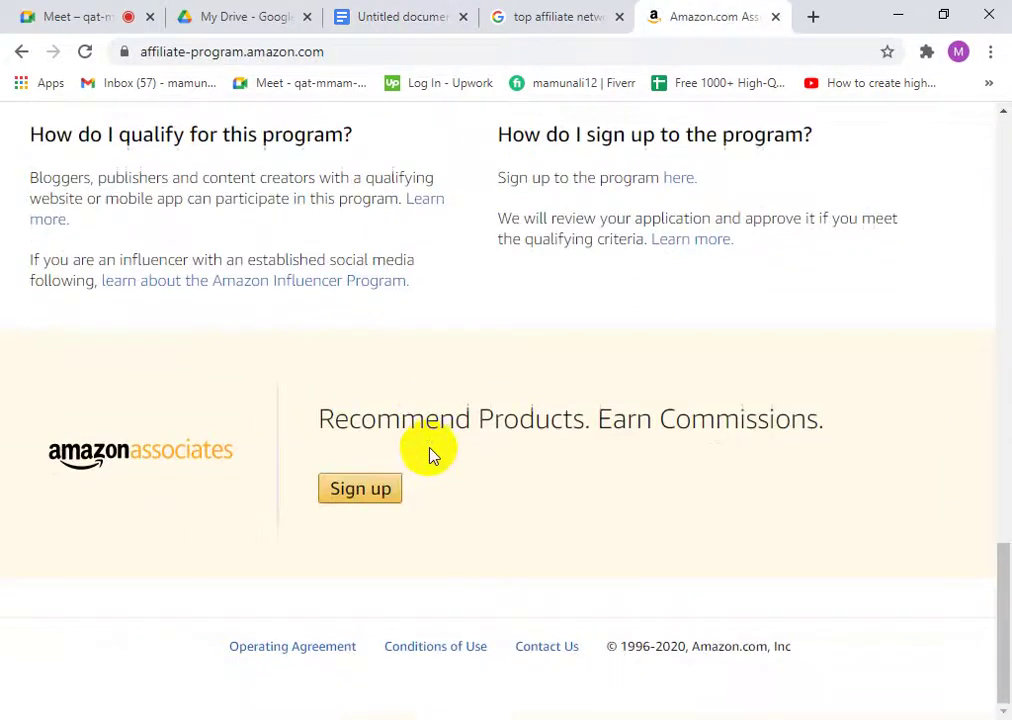
pyautogui.scroll(10, 429, 451)
pyautogui.scroll(4, 400, 390)
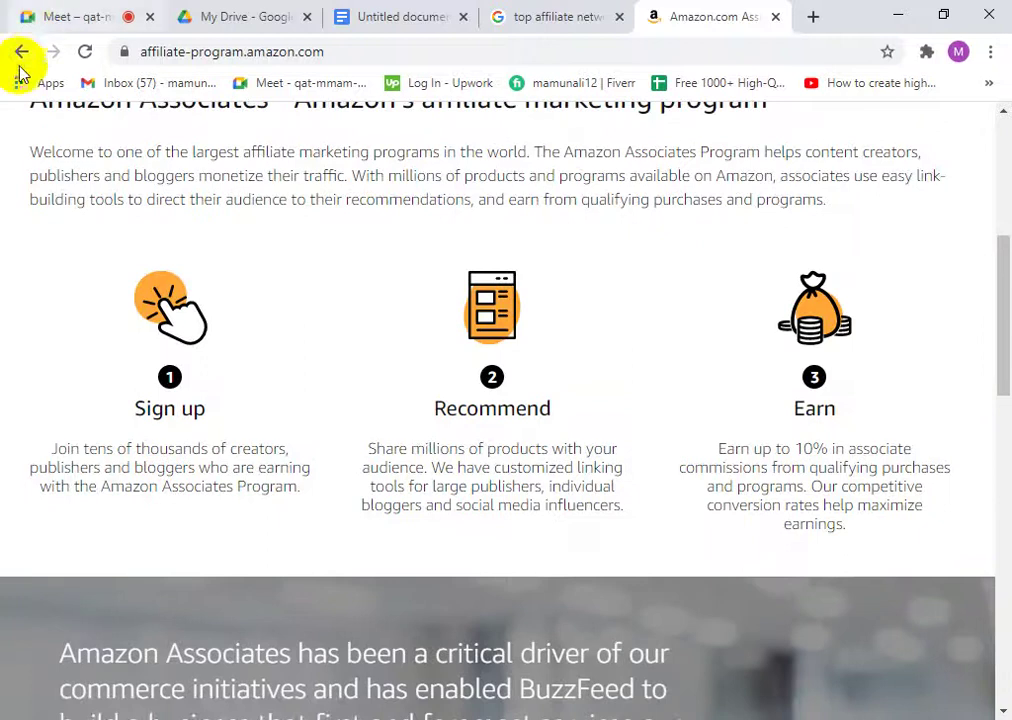
# - Go back to the amazon.com storefront and browse the homepage to International Best Sellers
pyautogui.click(22, 51)
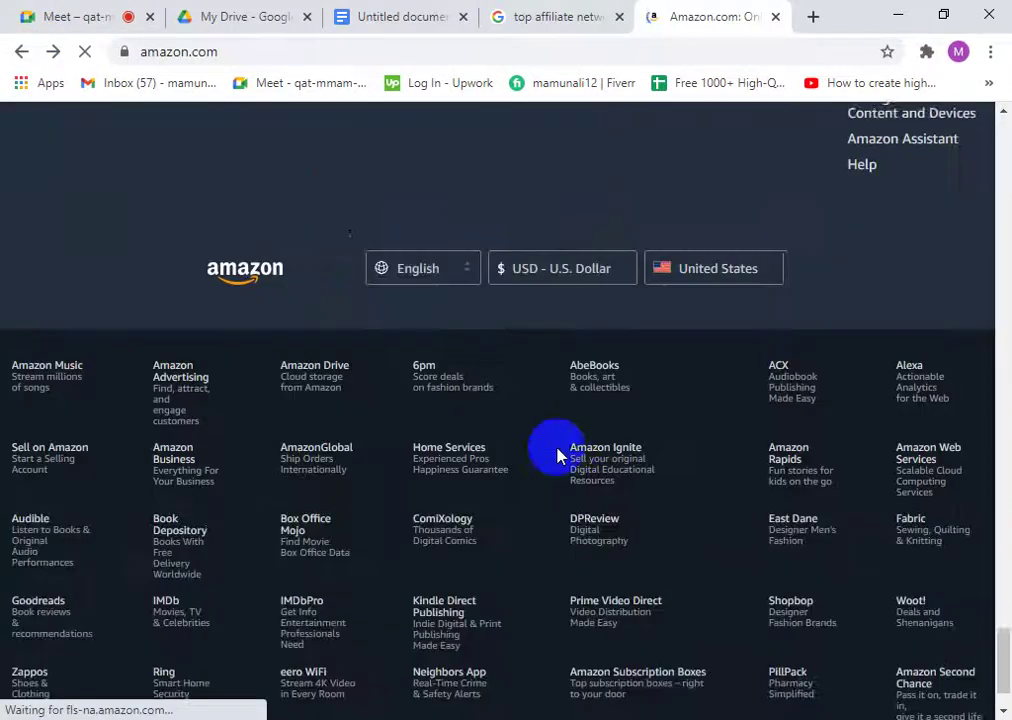
pyautogui.scroll(-2, 395, 389)
pyautogui.scroll(15, 323, 407)
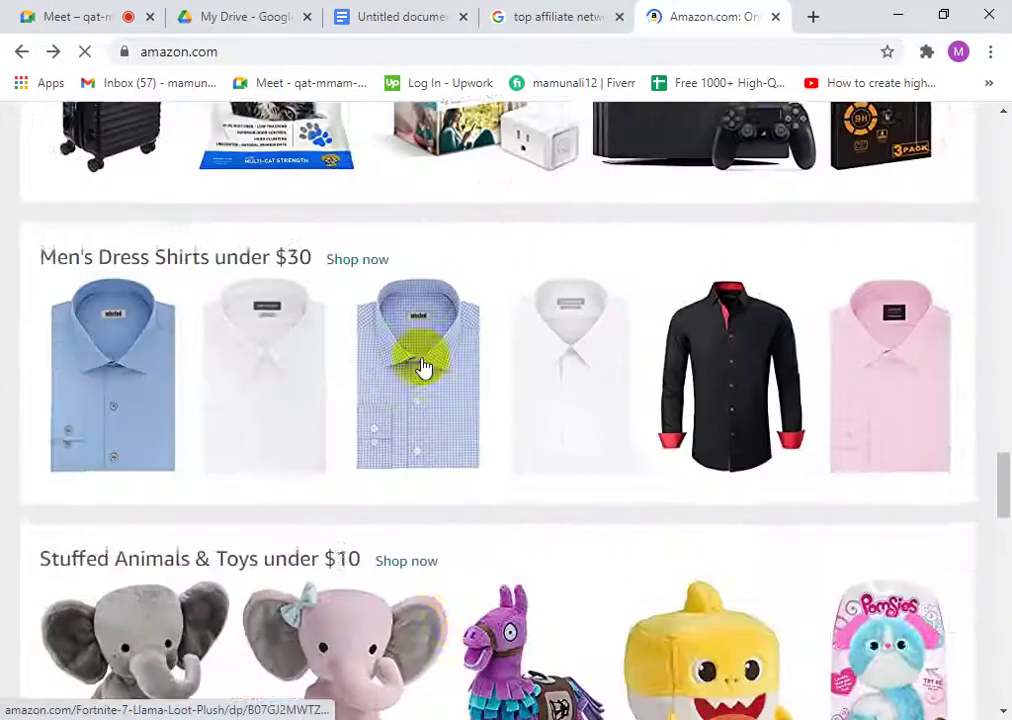
pyautogui.scroll(20, 424, 368)
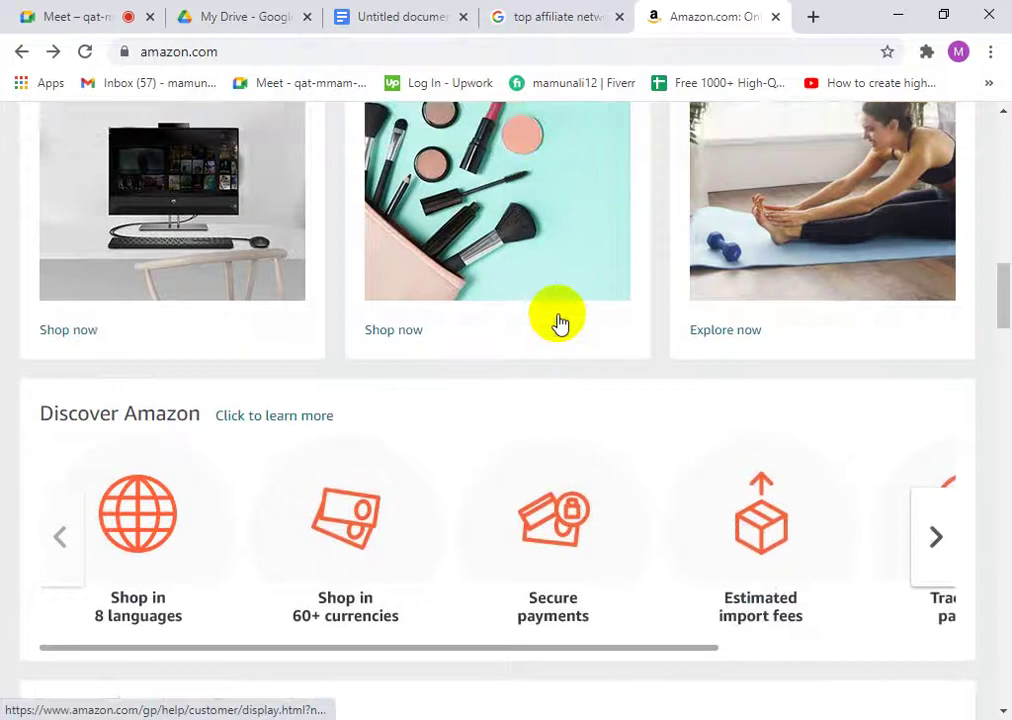
pyautogui.scroll(10, 560, 322)
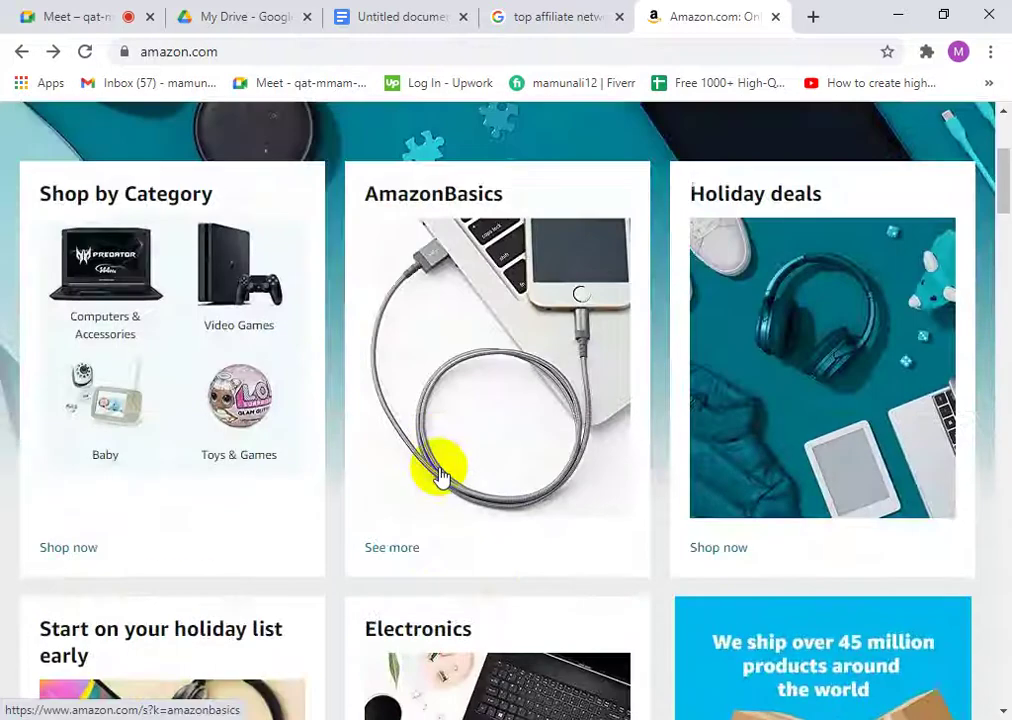
pyautogui.scroll(3, 440, 462)
pyautogui.scroll(-3, 181, 413)
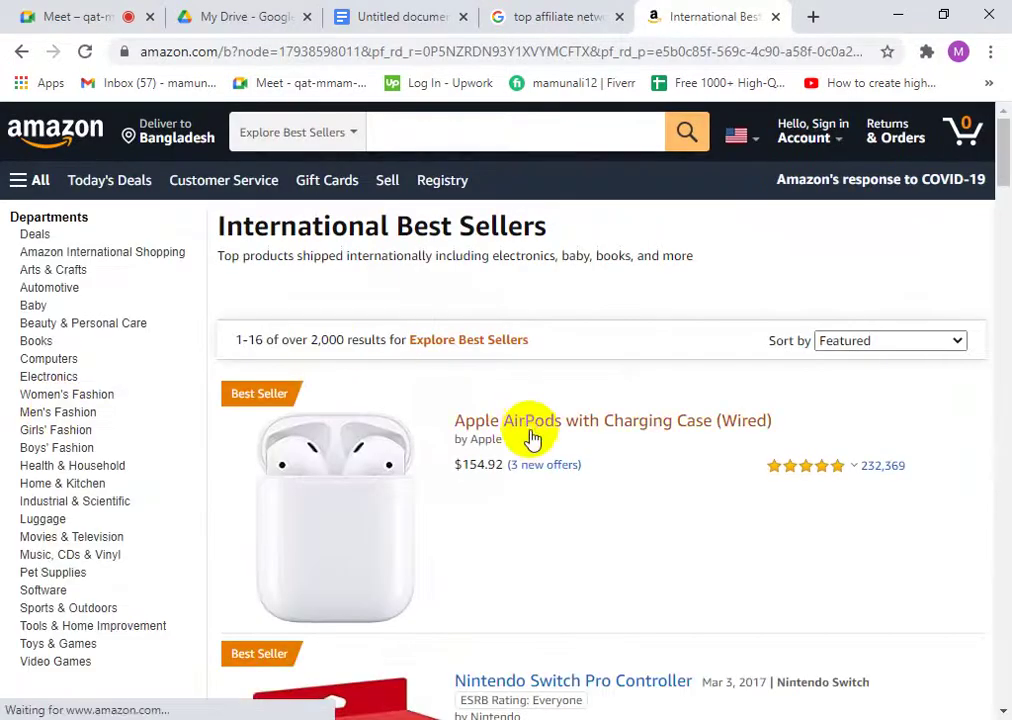
# - Scroll through the Nintendo Switch Pro Controller's product details and information
pyautogui.scroll(-5, 450, 500)
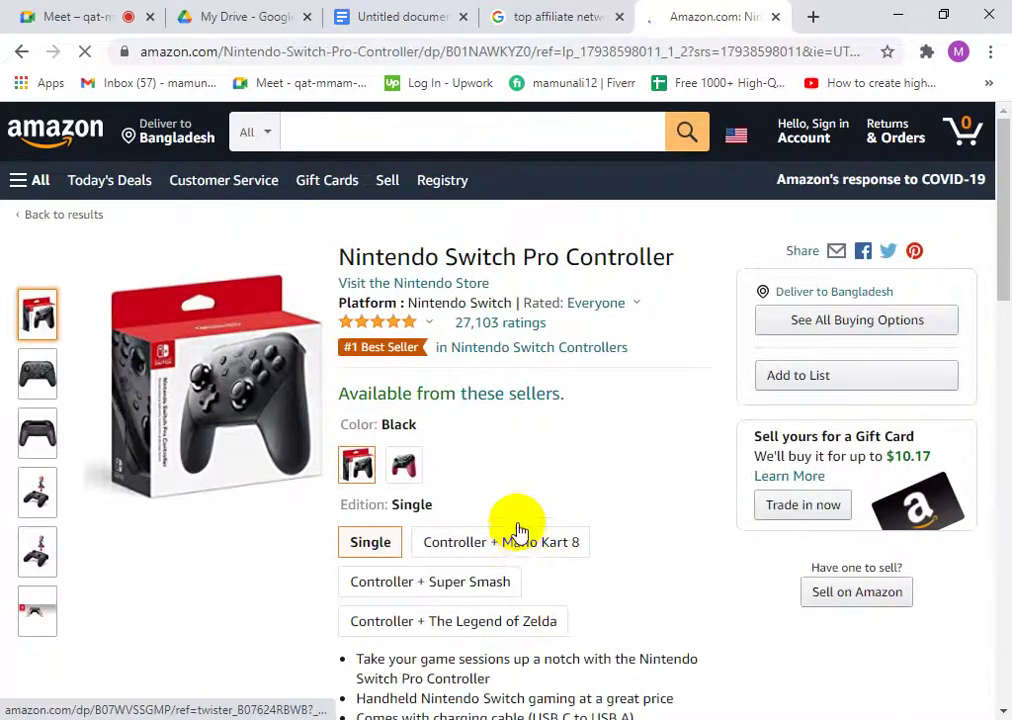
pyautogui.scroll(-4, 560, 525)
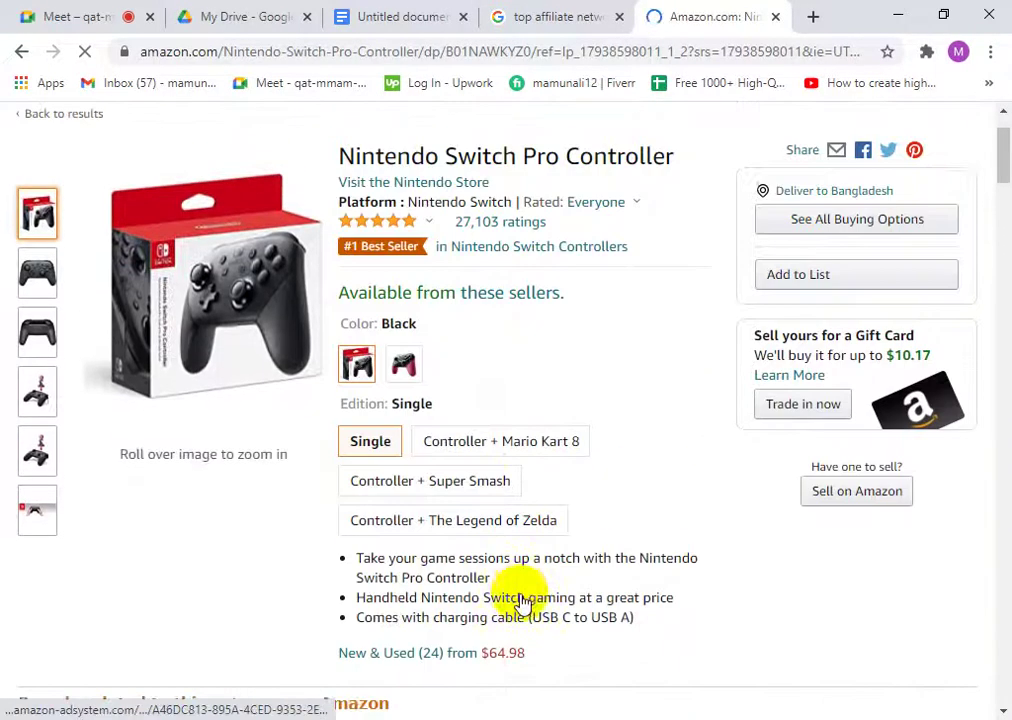
pyautogui.scroll(-2, 555, 570)
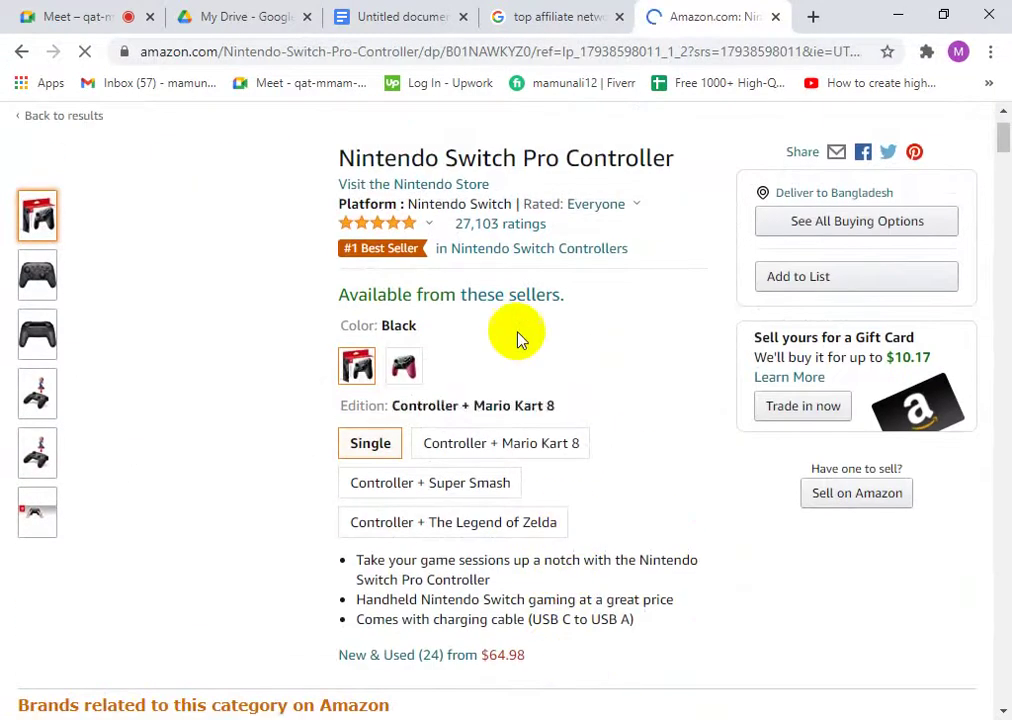
pyautogui.scroll(-2, 628, 577)
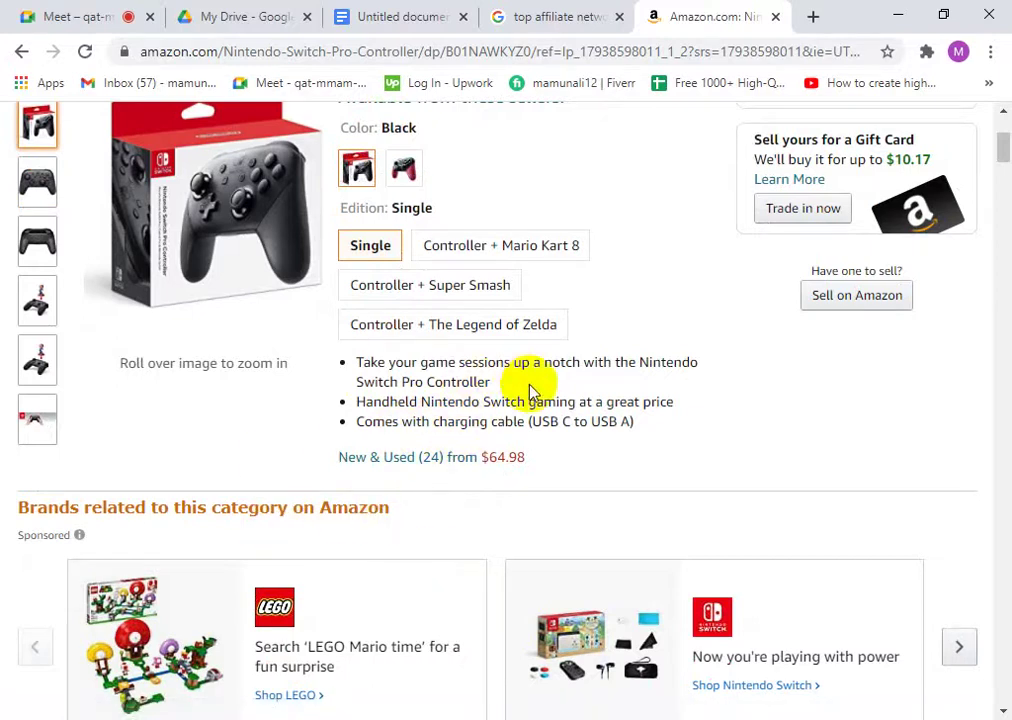
pyautogui.scroll(3, 535, 392)
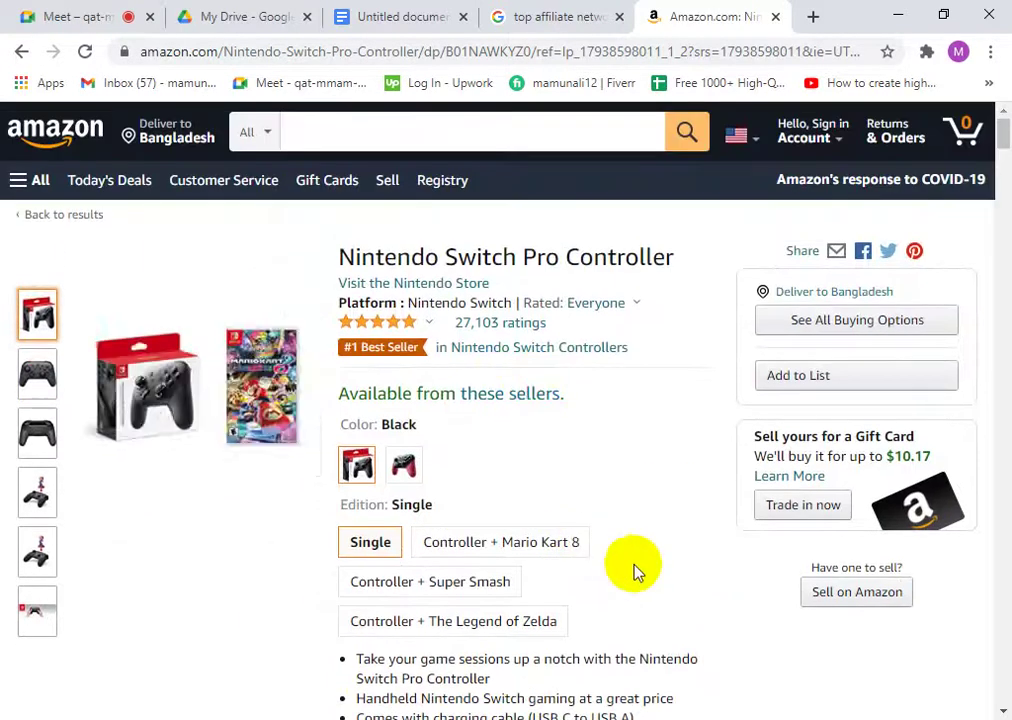
pyautogui.scroll(-6, 689, 468)
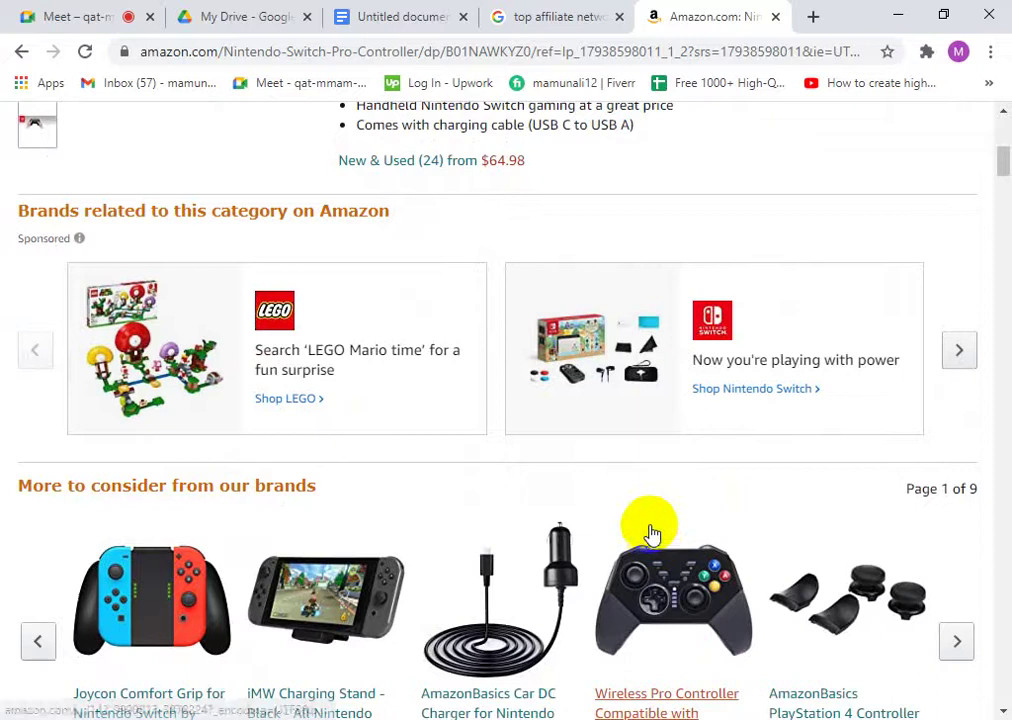
pyautogui.scroll(-2, 418, 470)
pyautogui.scroll(-10, 418, 470)
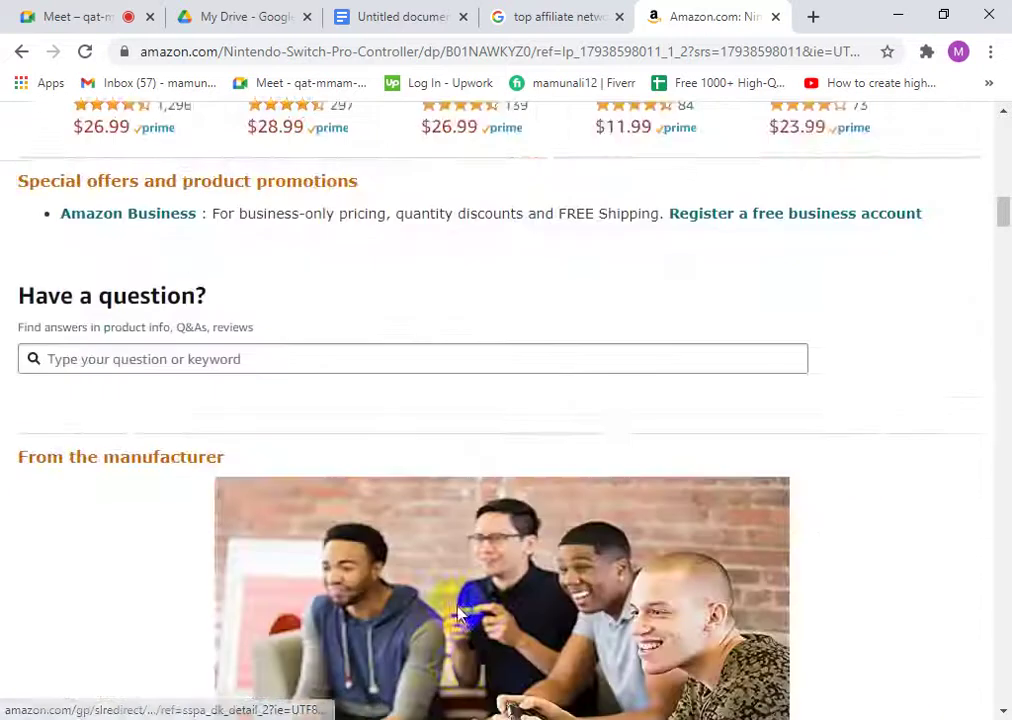
# - Continue down through Q&A to the customer reviews and highlight the top reviewer's name
pyautogui.scroll(-9, 491, 323)
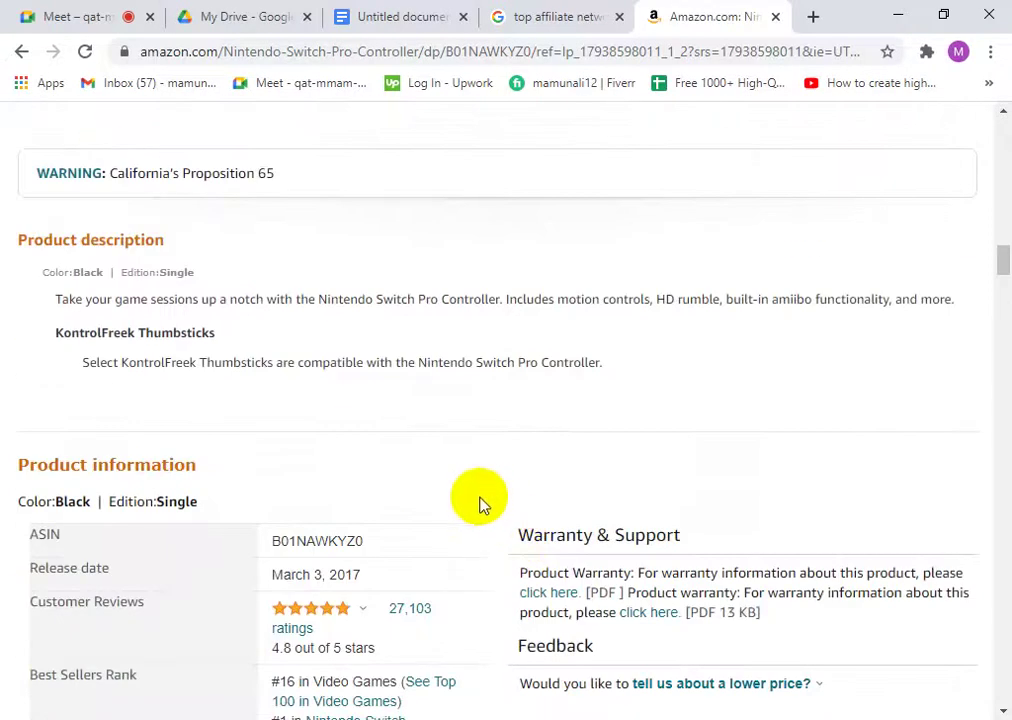
pyautogui.scroll(-10, 155, 497)
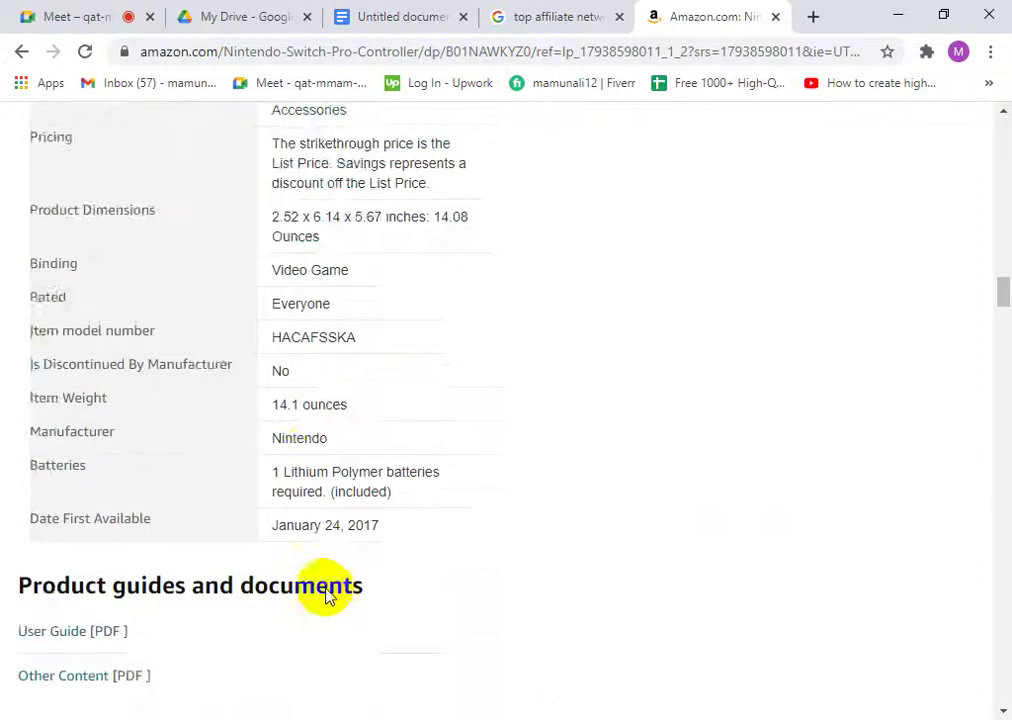
pyautogui.scroll(-4, 203, 293)
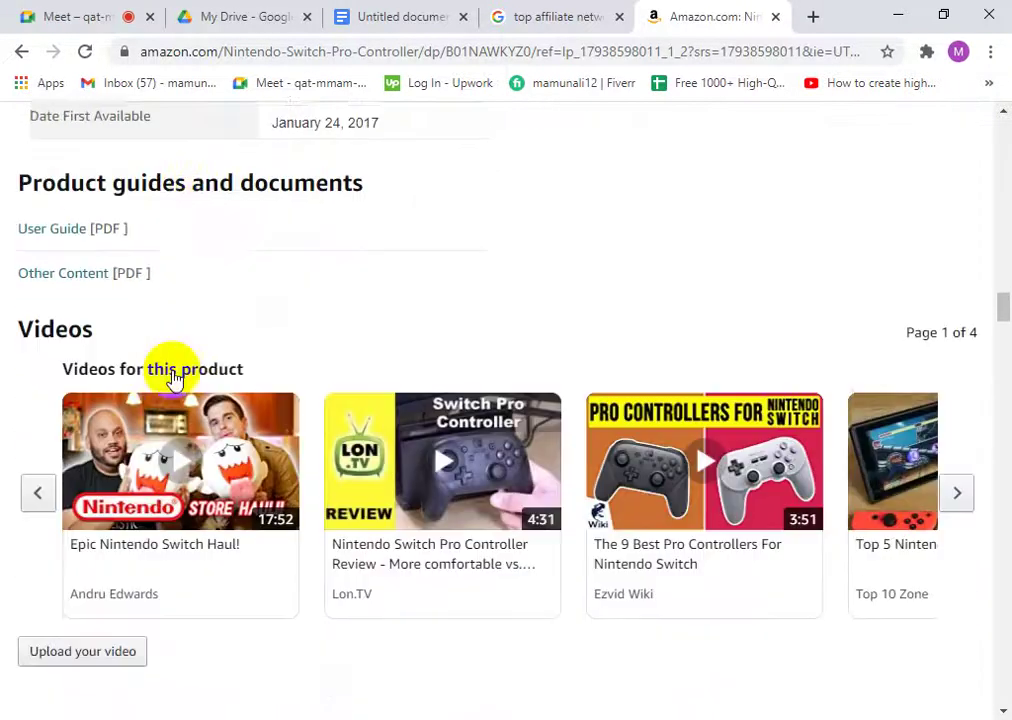
pyautogui.scroll(-2, 168, 460)
pyautogui.scroll(-1, 168, 455)
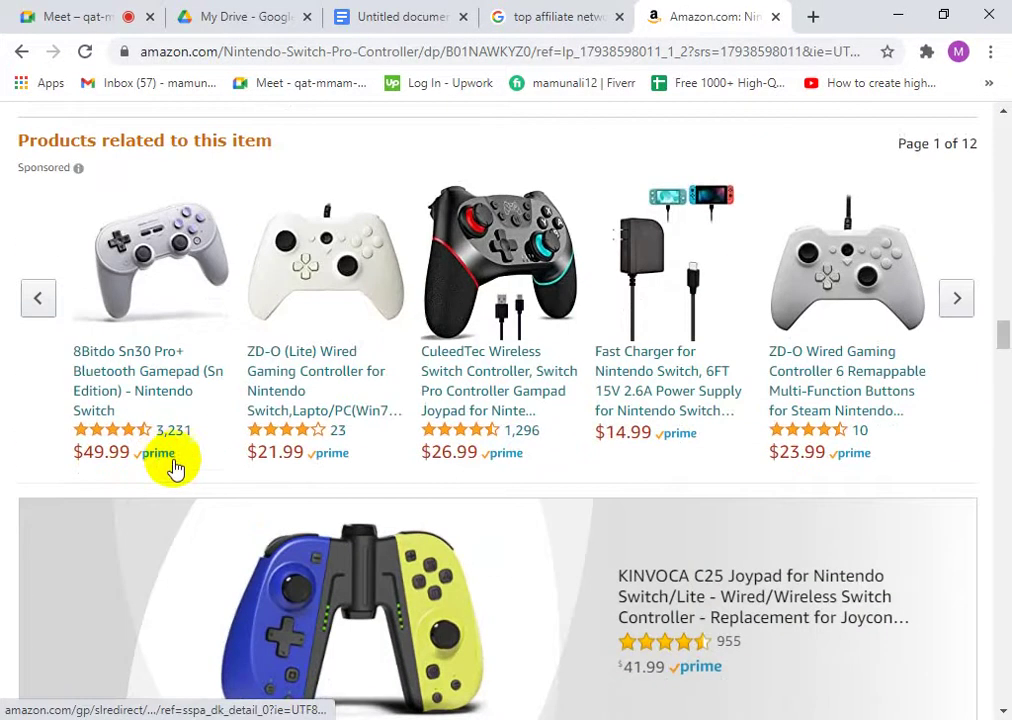
pyautogui.scroll(-5, 210, 495)
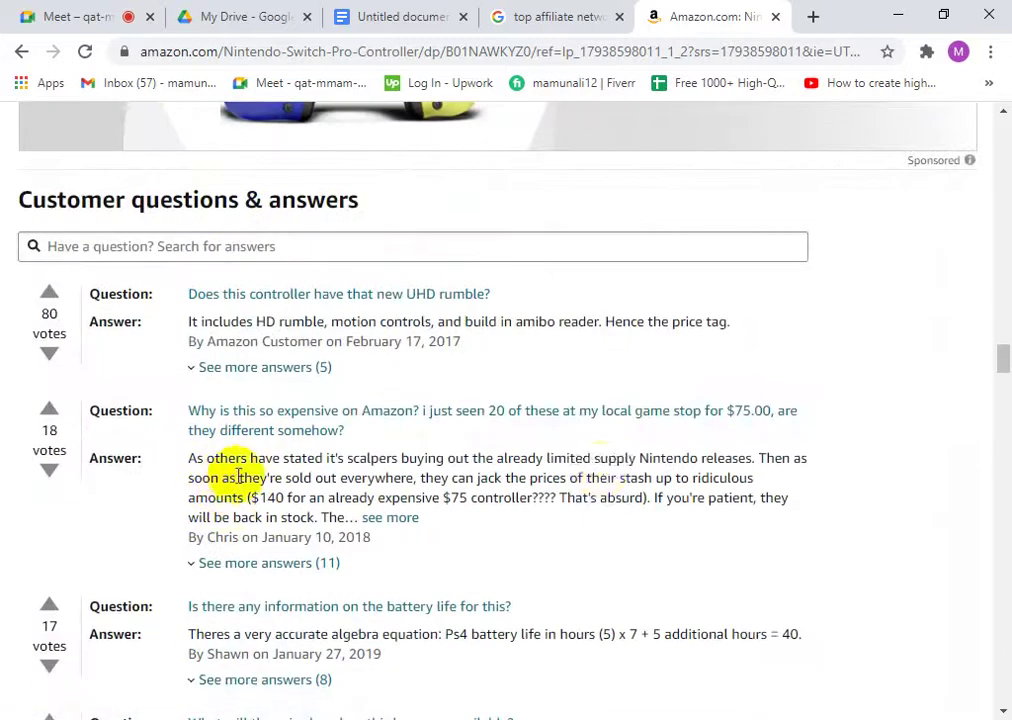
pyautogui.scroll(-7, 425, 440)
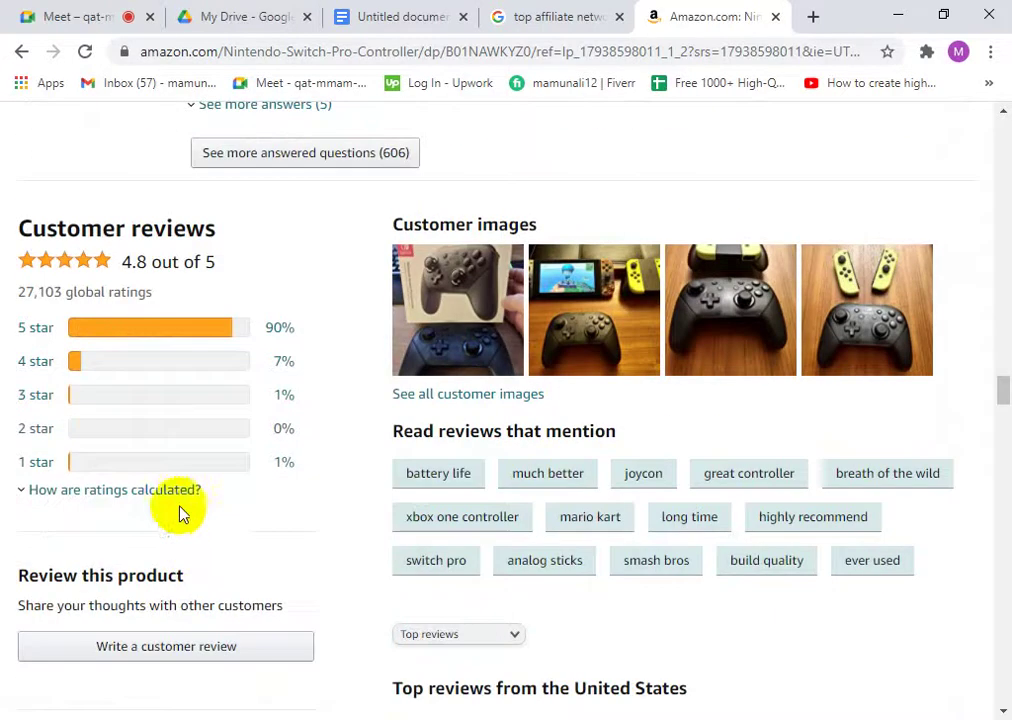
pyautogui.scroll(-3, 180, 490)
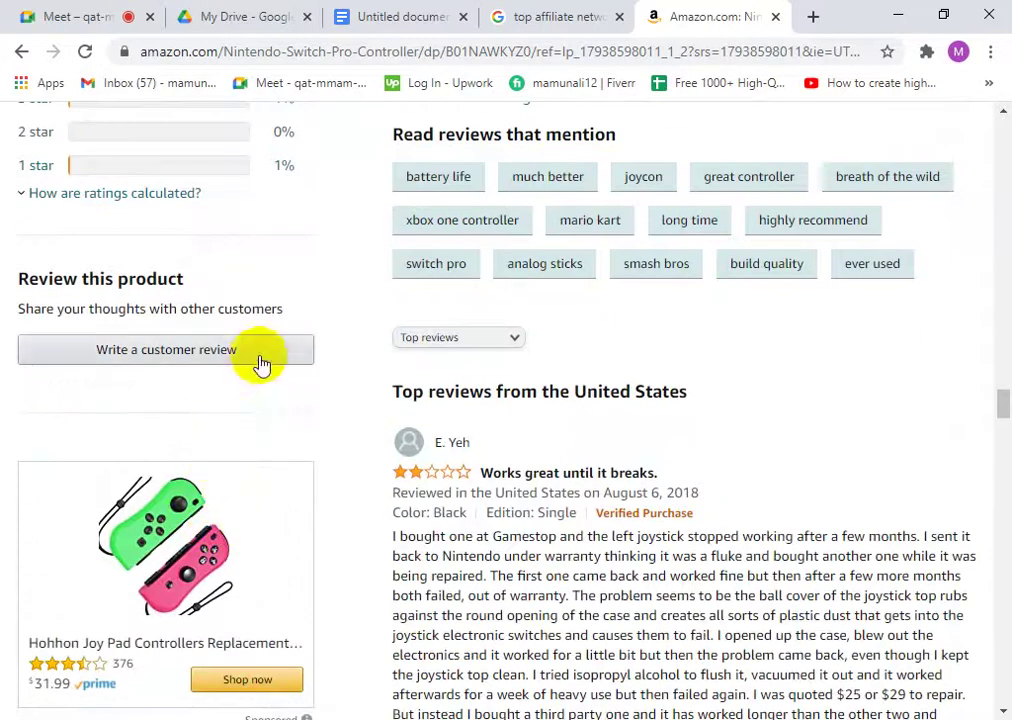
pyautogui.moveTo(480, 446); pyautogui.dragTo(447, 444)
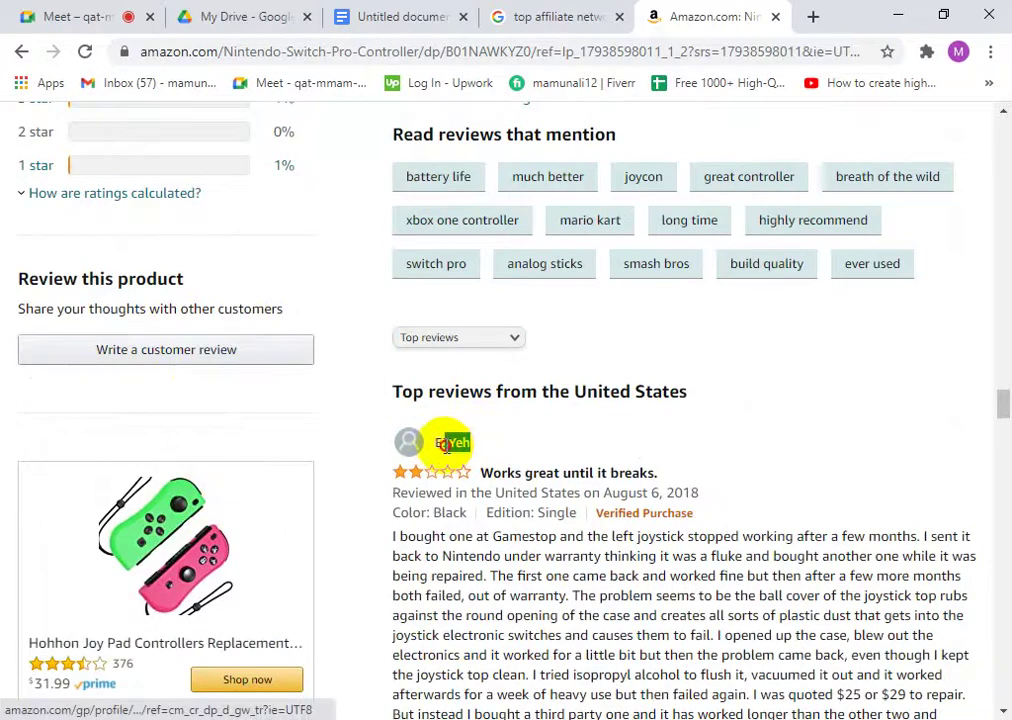
pyautogui.click(441, 446)
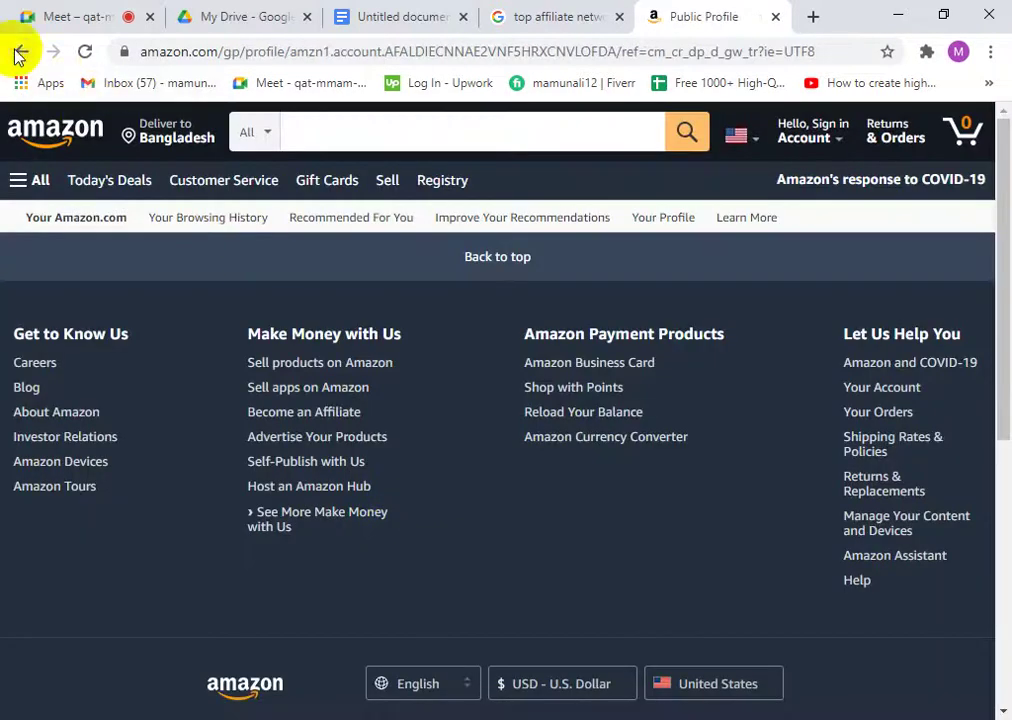
pyautogui.click(20, 53)
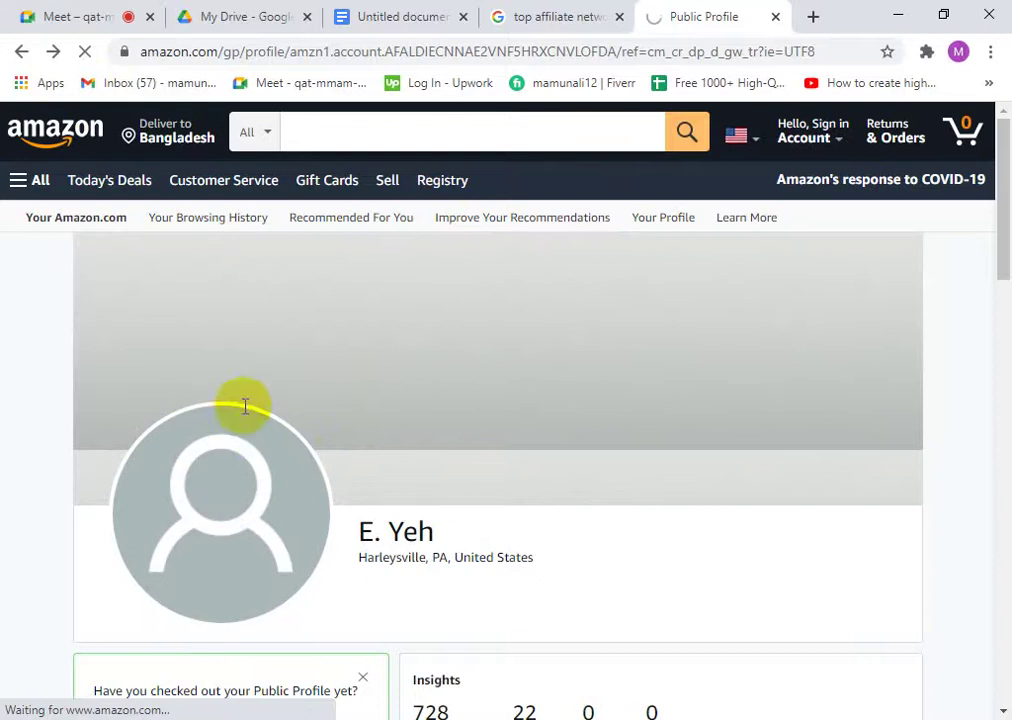
pyautogui.scroll(-5, 472, 587)
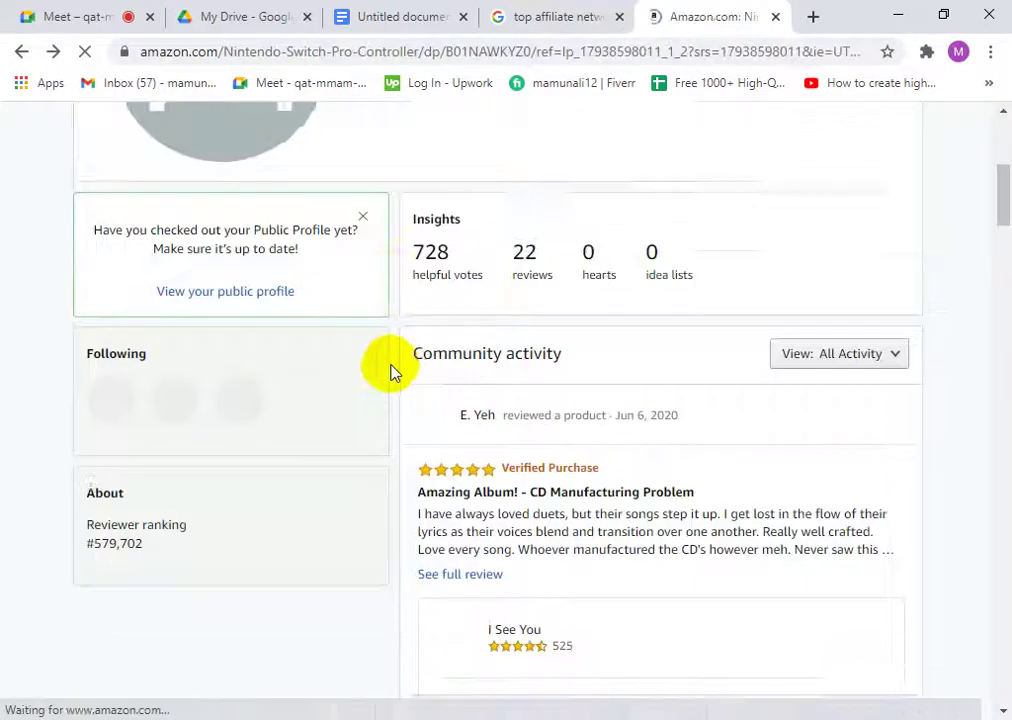
pyautogui.scroll(-4, 392, 372)
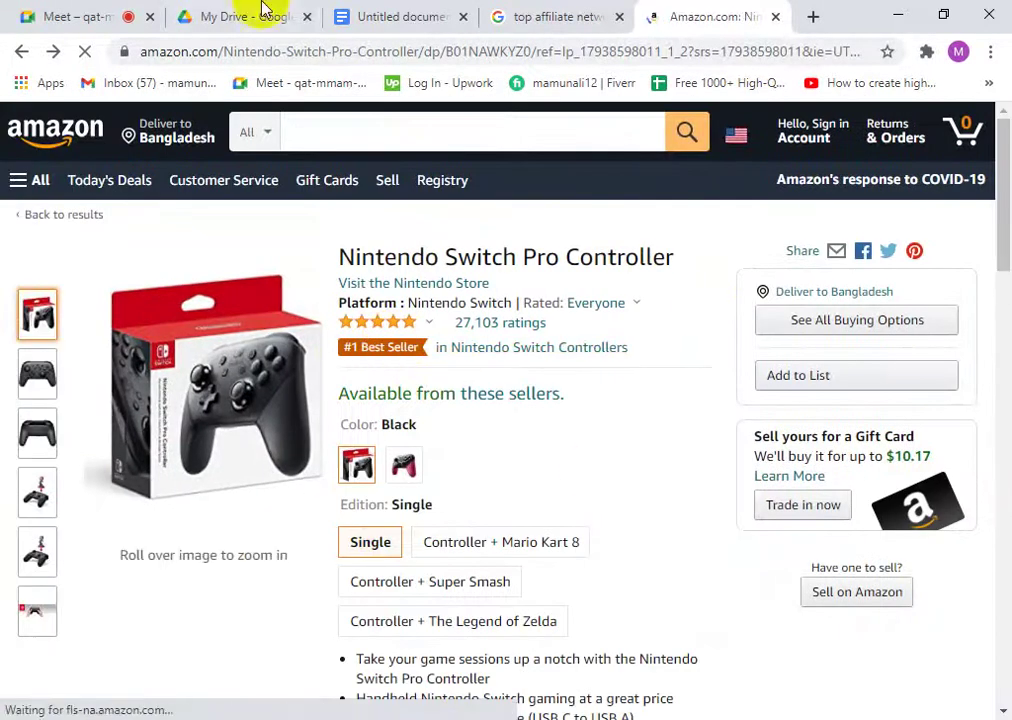
pyautogui.scroll(8, 520, 406)
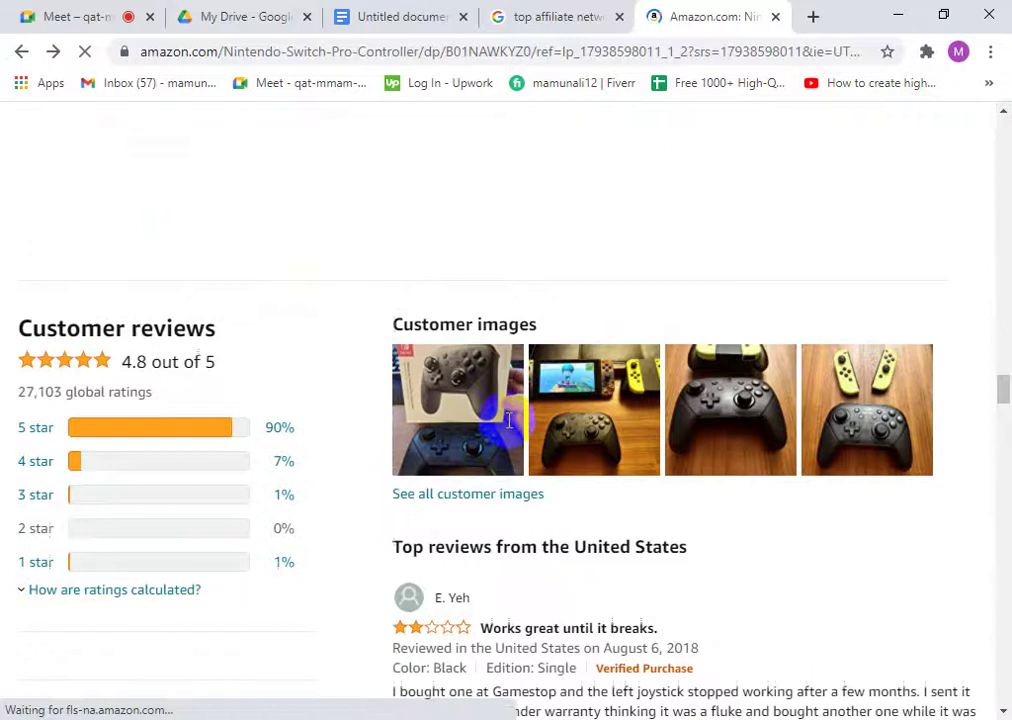
pyautogui.moveTo(1003, 350); pyautogui.dragTo(1000, 128)
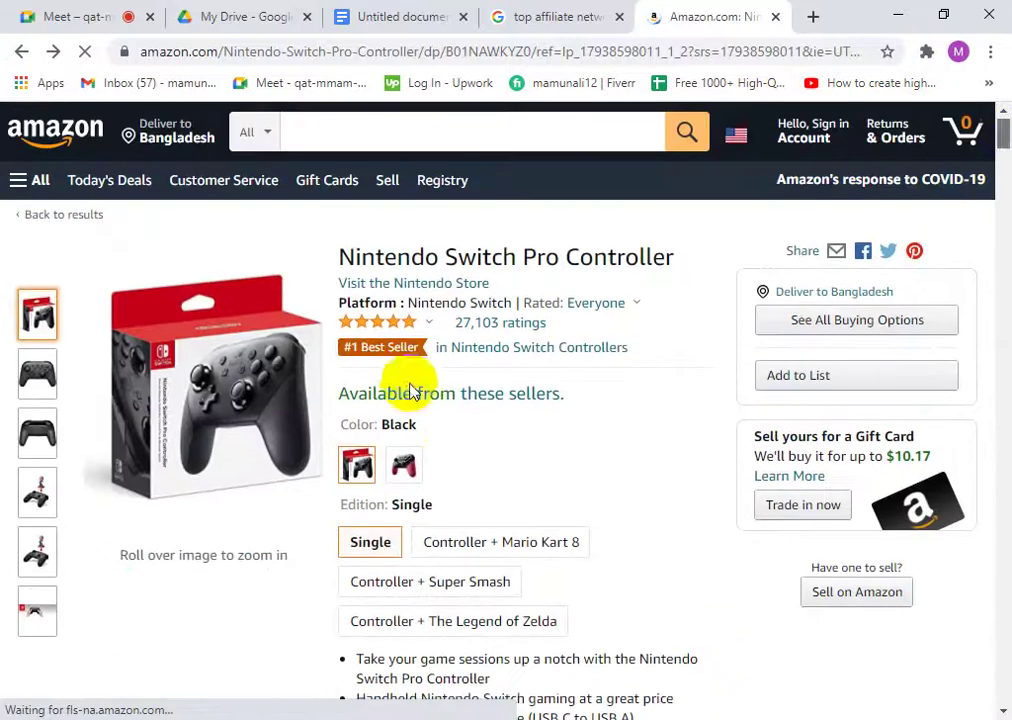
pyautogui.click(525, 398)
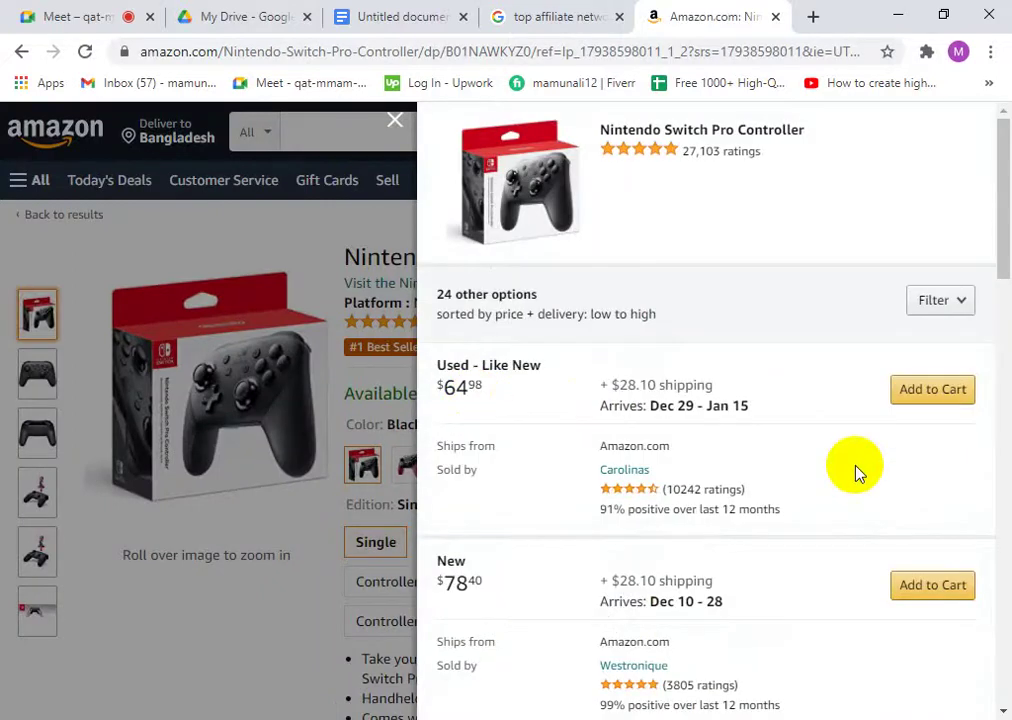
pyautogui.click(396, 121)
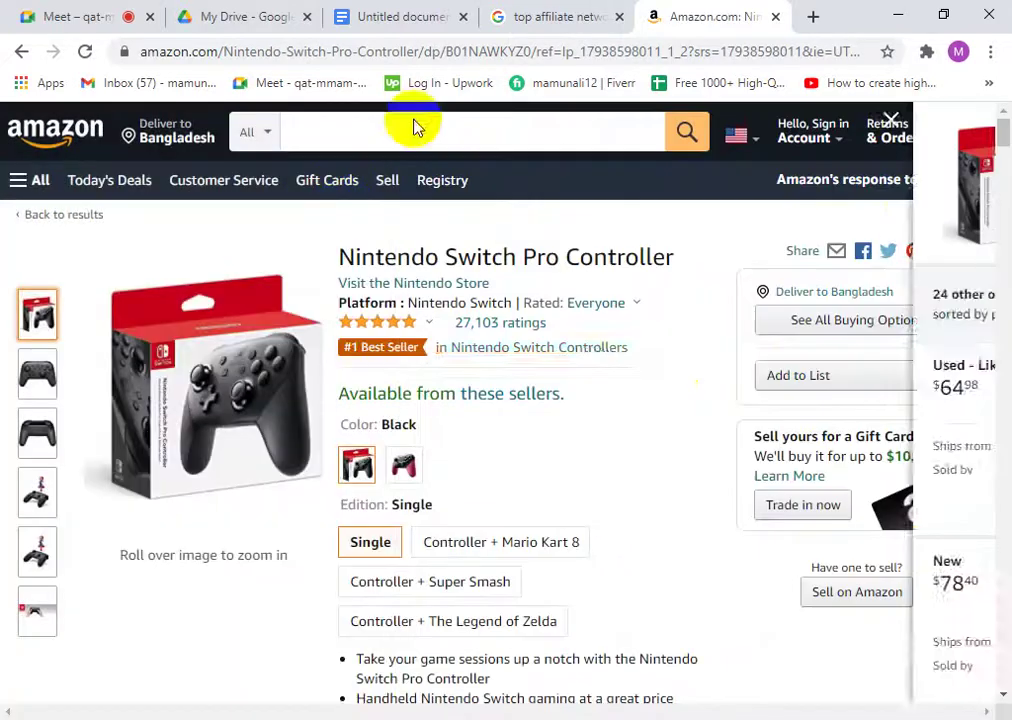
pyautogui.scroll(-1, 684, 480)
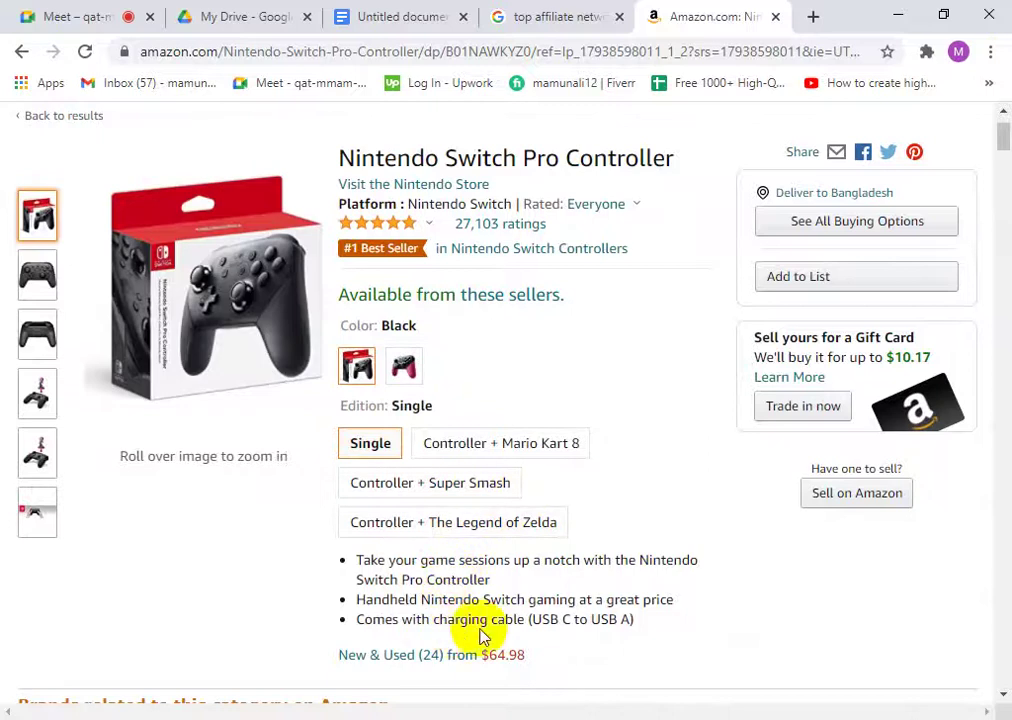
pyautogui.scroll(1, 760, 360)
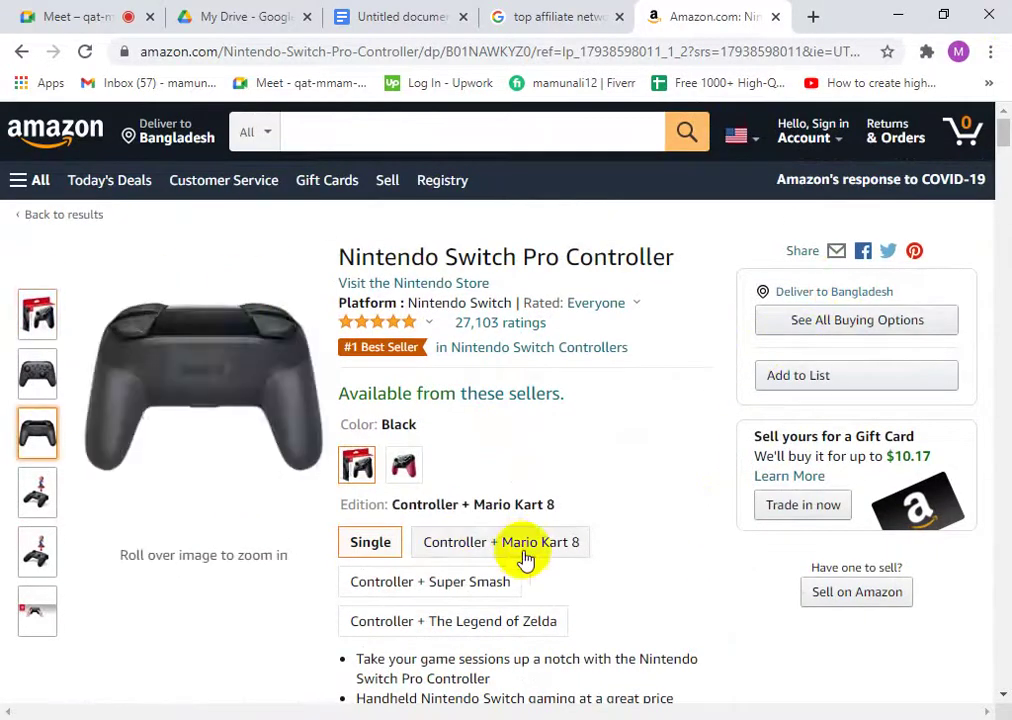
pyautogui.scroll(-3, 522, 558)
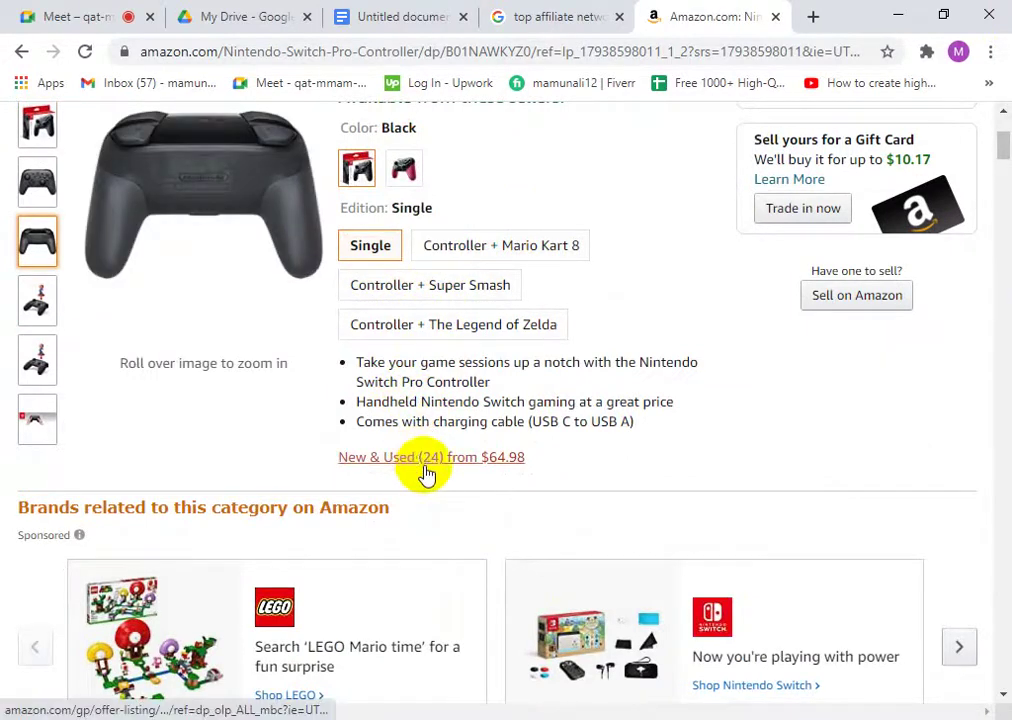
pyautogui.scroll(-2, 378, 558)
pyautogui.scroll(-2, 378, 558)
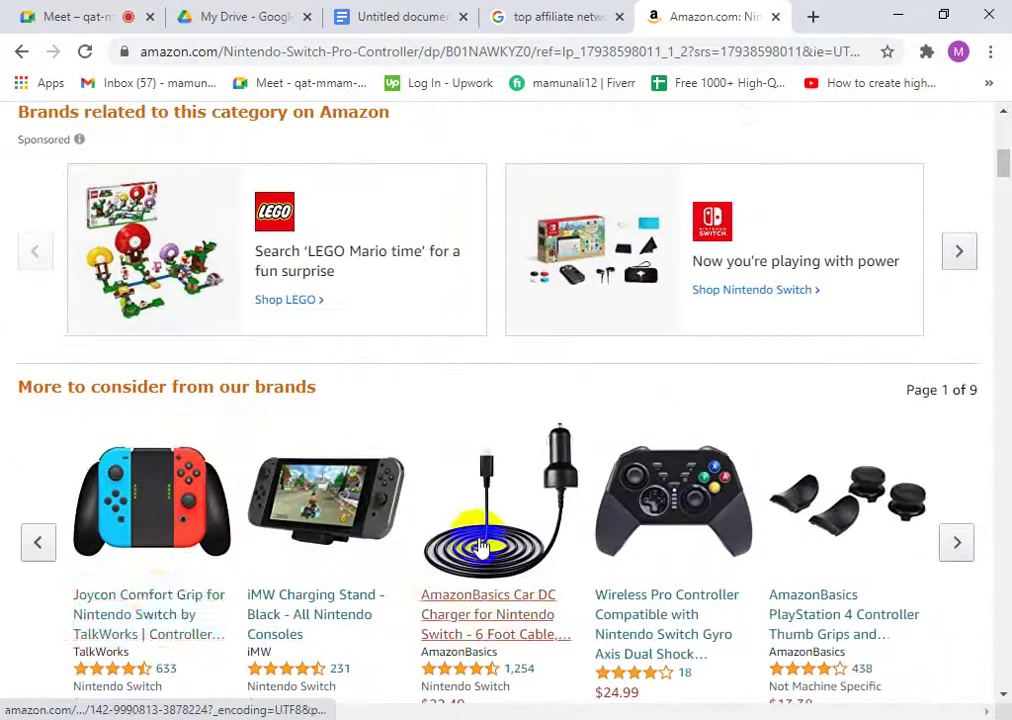
pyautogui.click(165, 607)
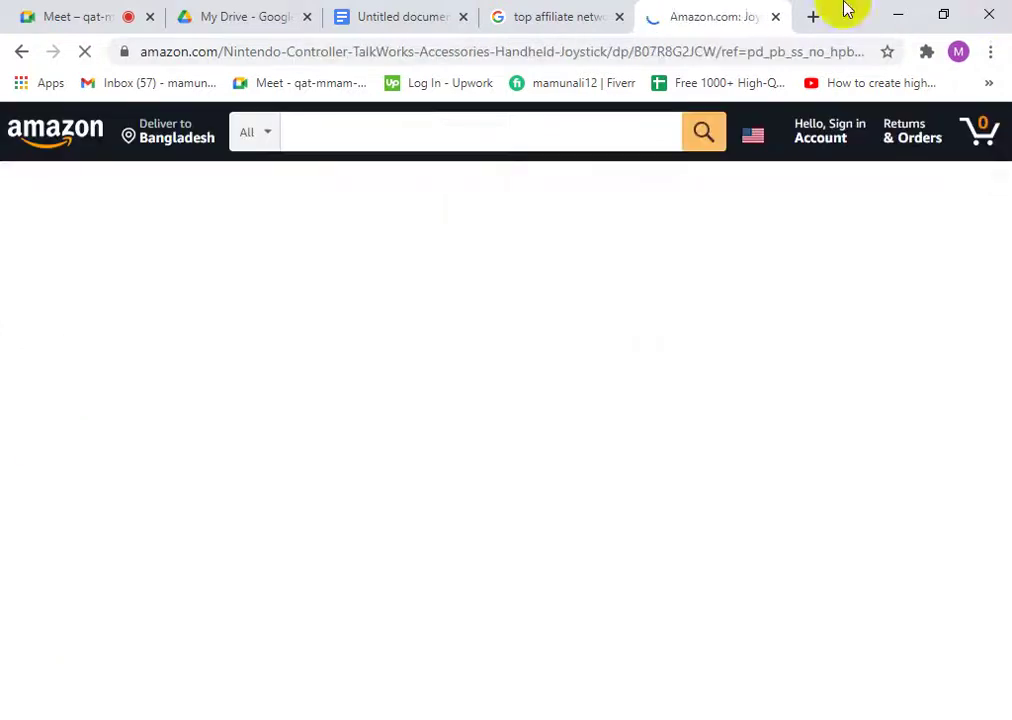
pyautogui.scroll(-2, 620, 490)
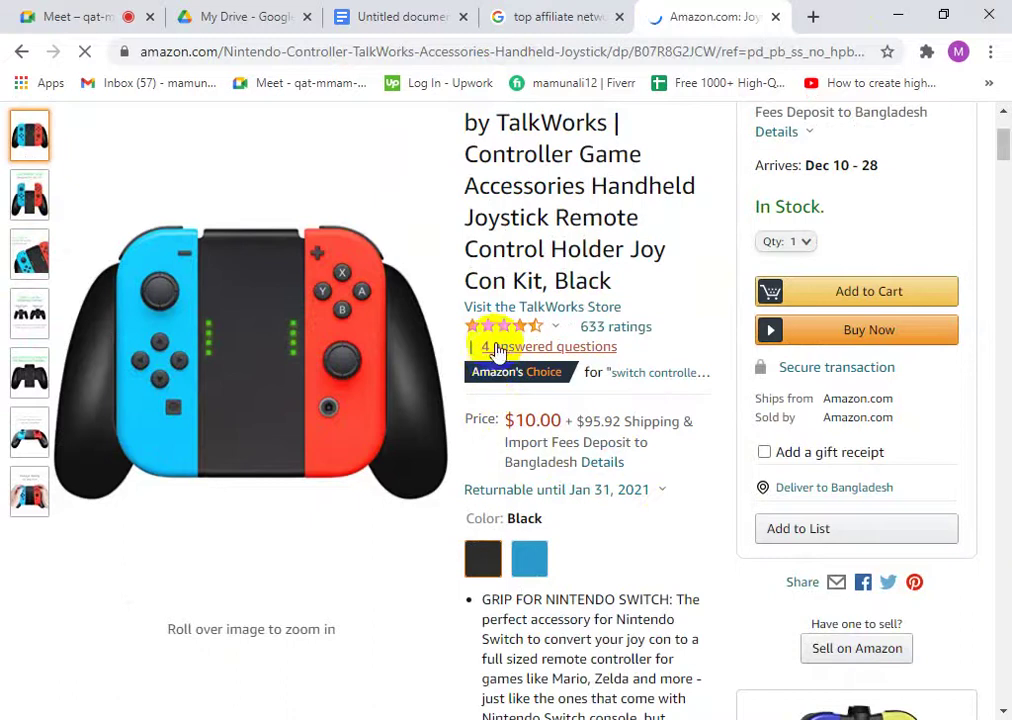
pyautogui.click(21, 53)
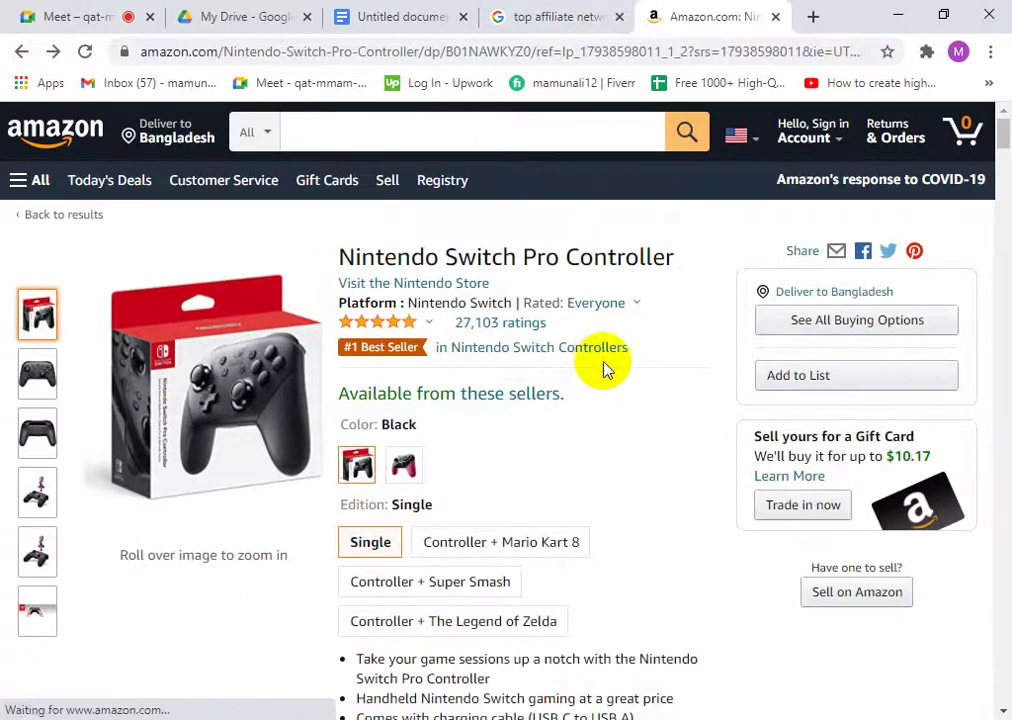
pyautogui.click(614, 348)
pyautogui.moveTo(614, 350); pyautogui.dragTo(678, 354)
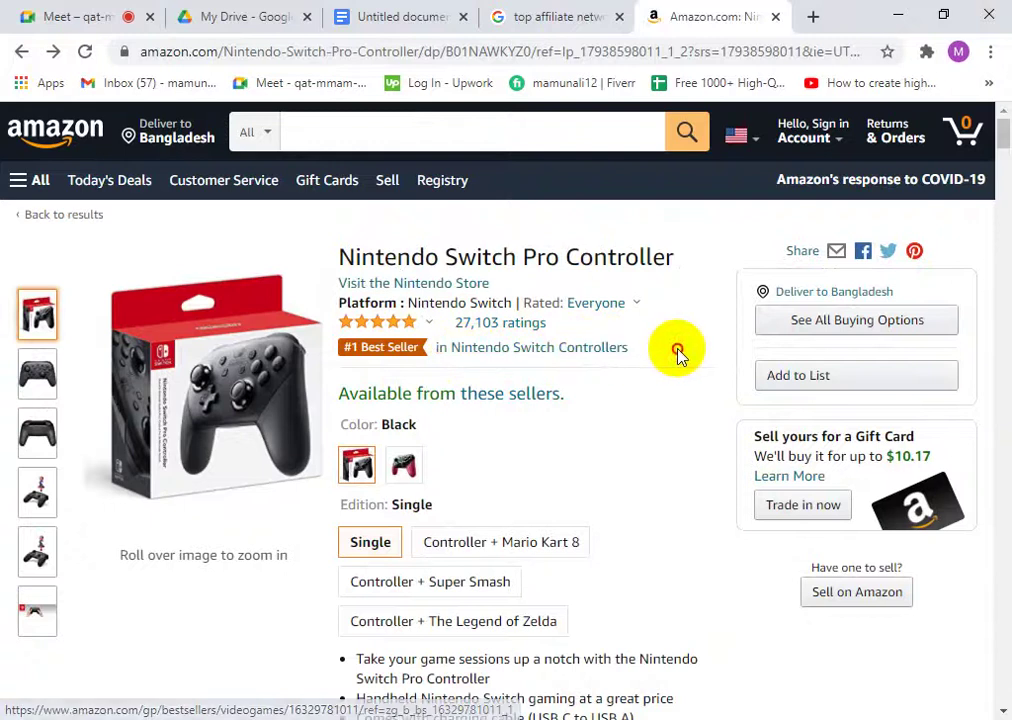
pyautogui.click(357, 372)
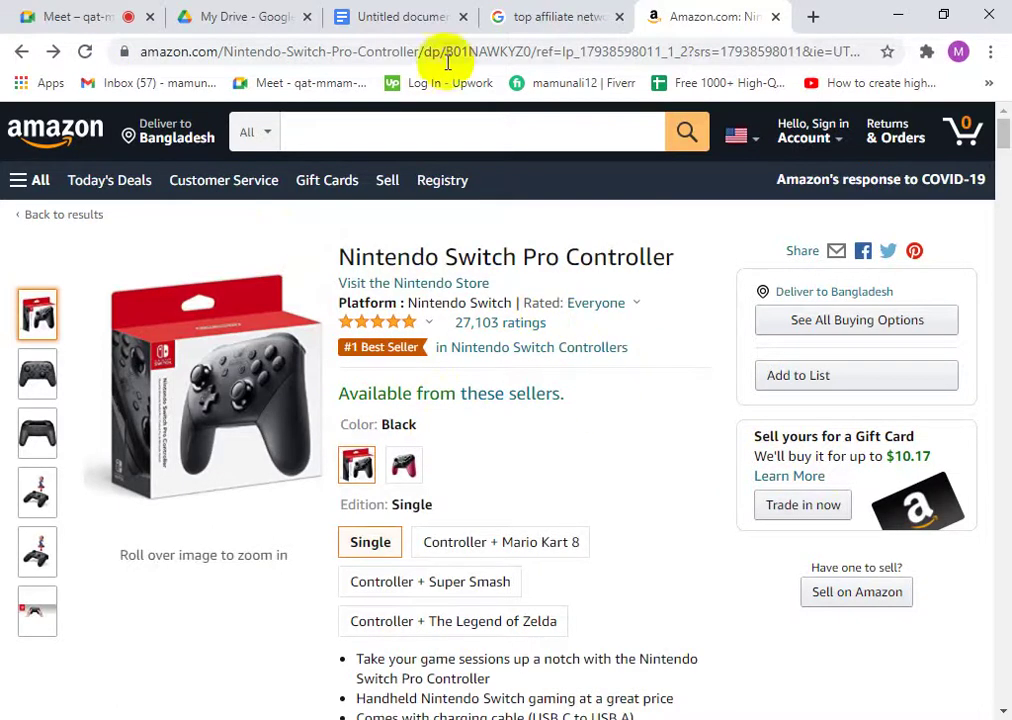
pyautogui.moveTo(650, 352); pyautogui.dragTo(450, 349)
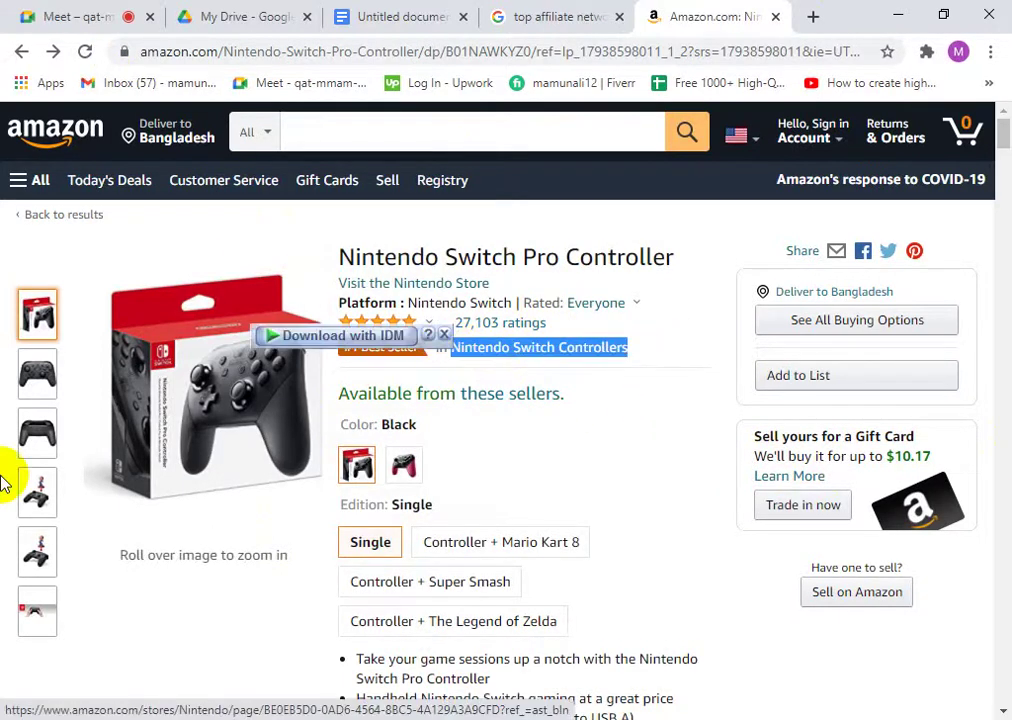
# - Close the Amazon tab and highlight 'Buyer' and 'marketer' in the Affiliate Marketing list
pyautogui.click(778, 18)
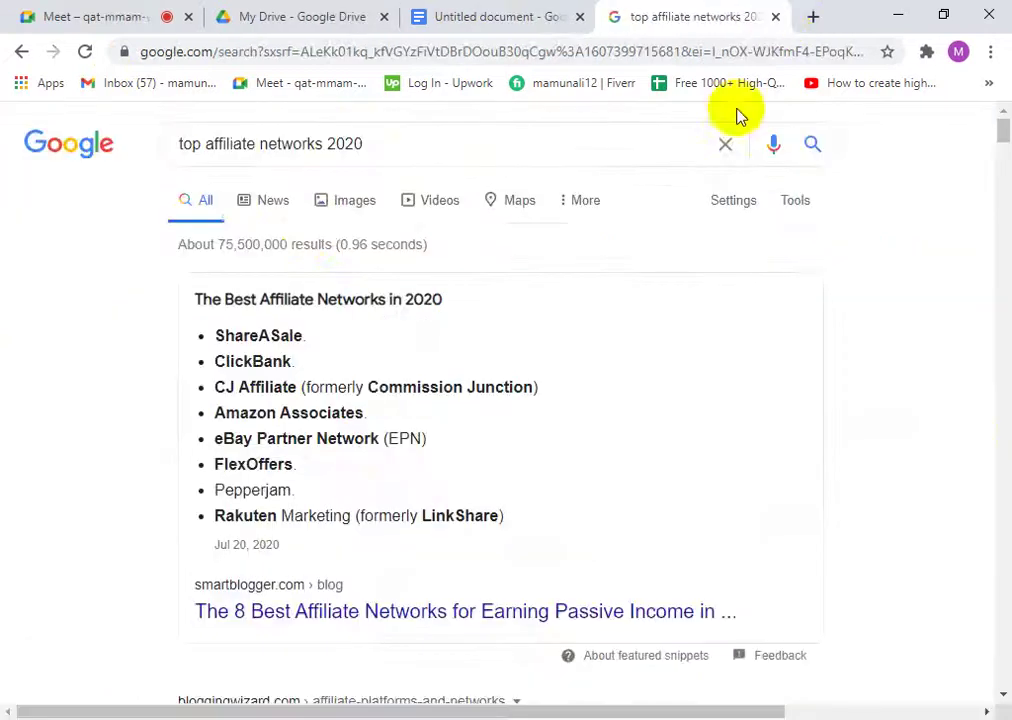
pyautogui.click(515, 12)
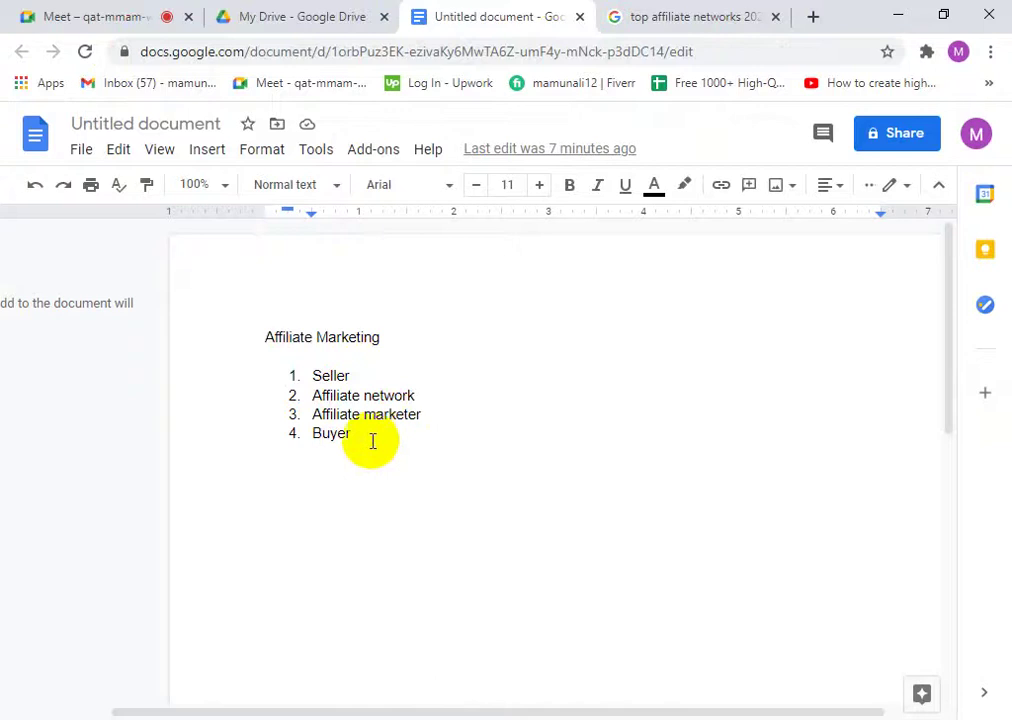
pyautogui.moveTo(352, 437); pyautogui.dragTo(271, 436)
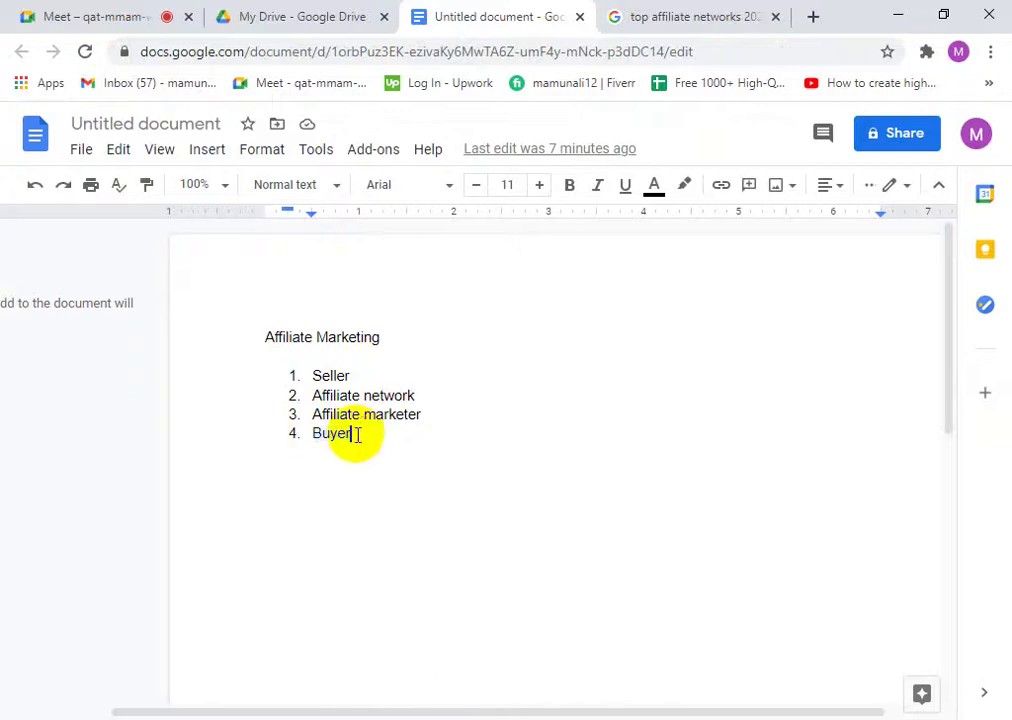
pyautogui.moveTo(427, 424); pyautogui.dragTo(294, 414)
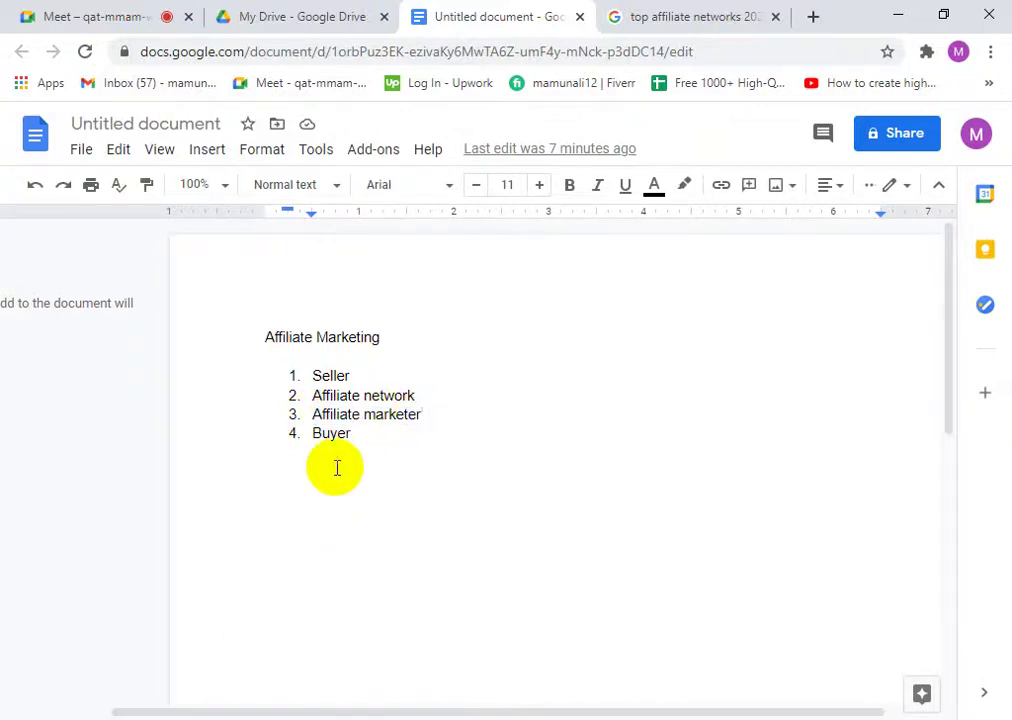
pyautogui.click(672, 12)
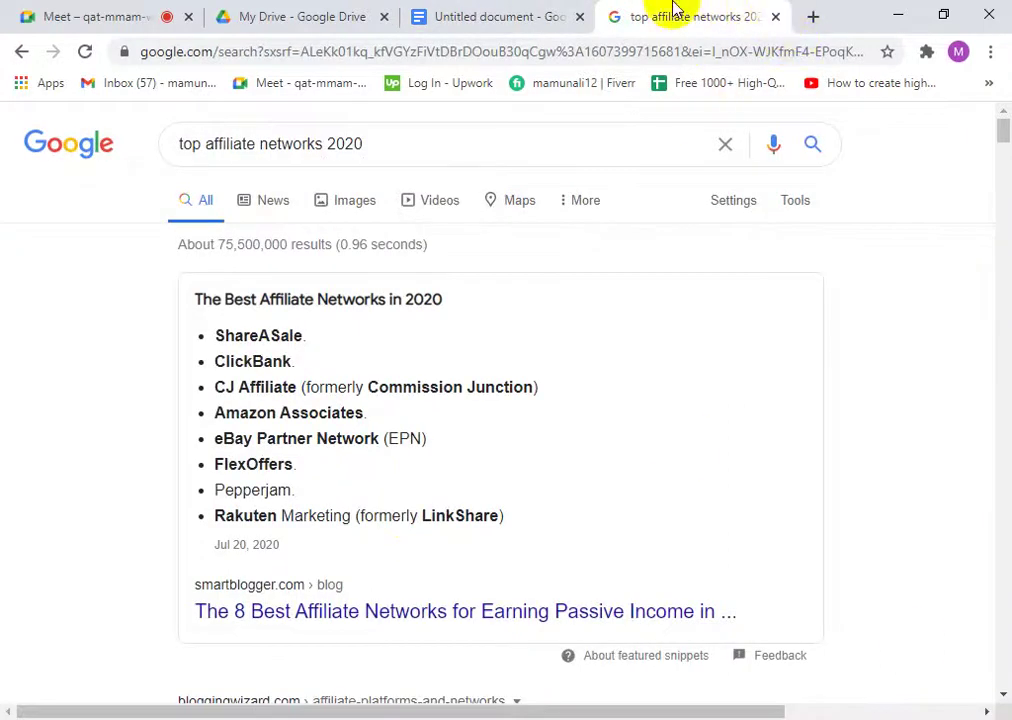
pyautogui.click(468, 17)
# - Search Google for 'Amazon Associates', close the old results tab, and open Amazon.com Associates Central
pyautogui.click(640, 16)
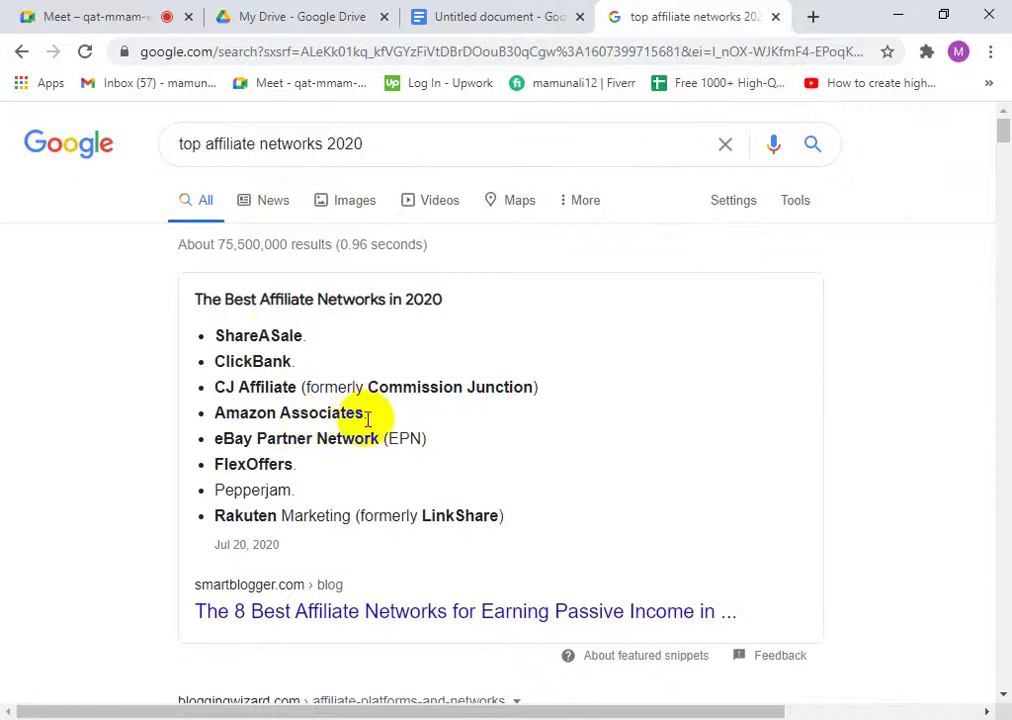
pyautogui.moveTo(367, 420); pyautogui.dragTo(214, 414)
pyautogui.rightClick(303, 417)
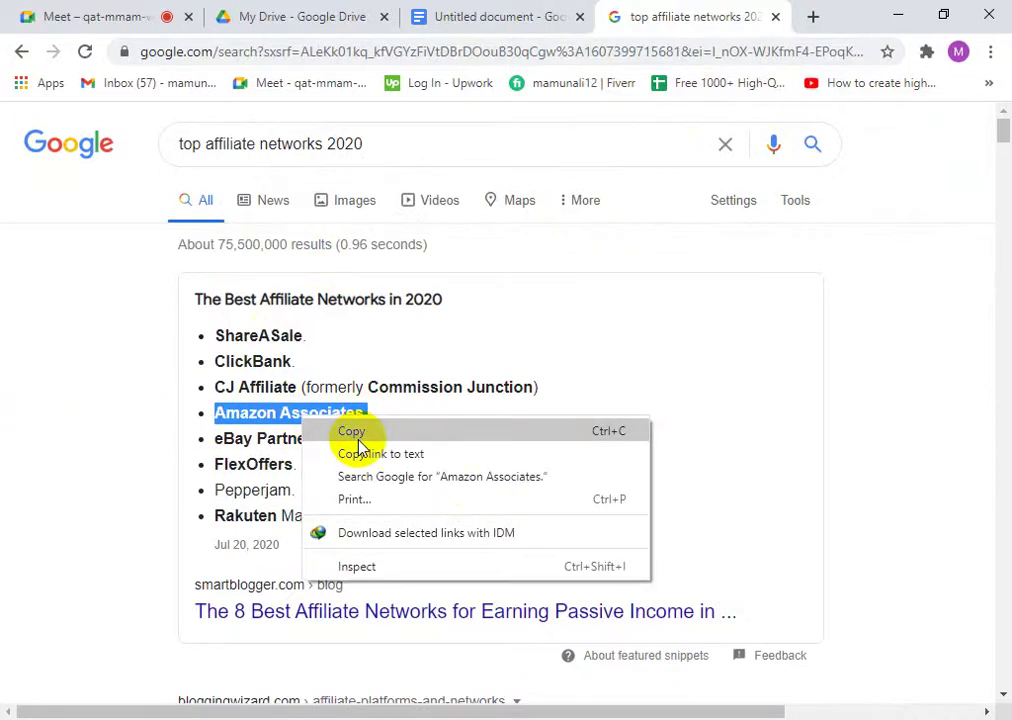
pyautogui.click(388, 476)
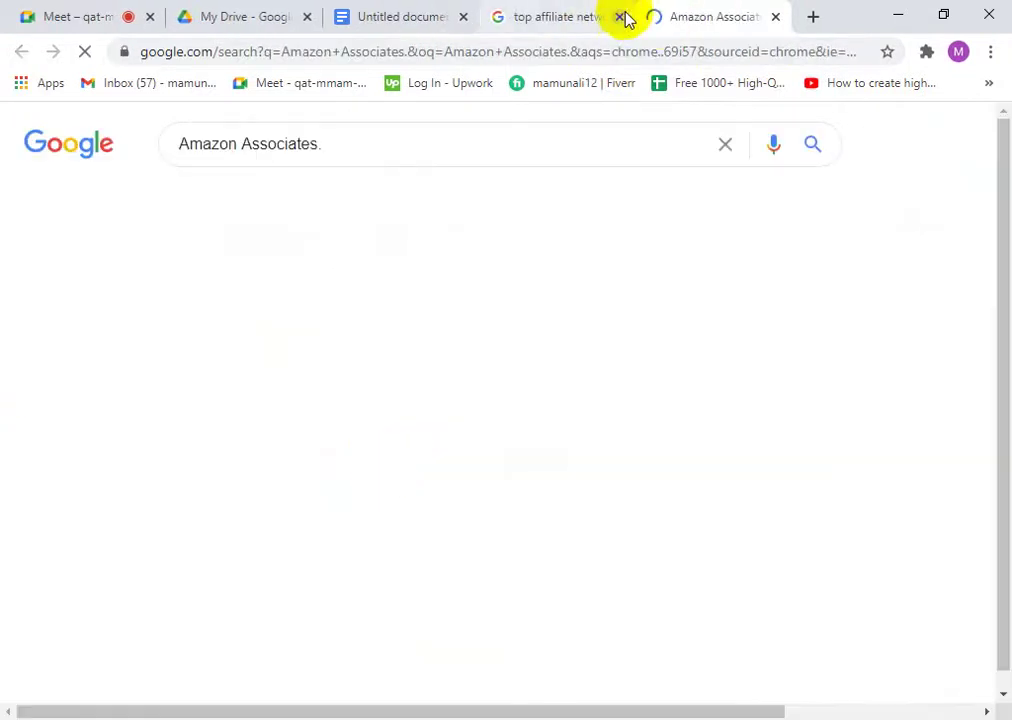
pyautogui.click(620, 17)
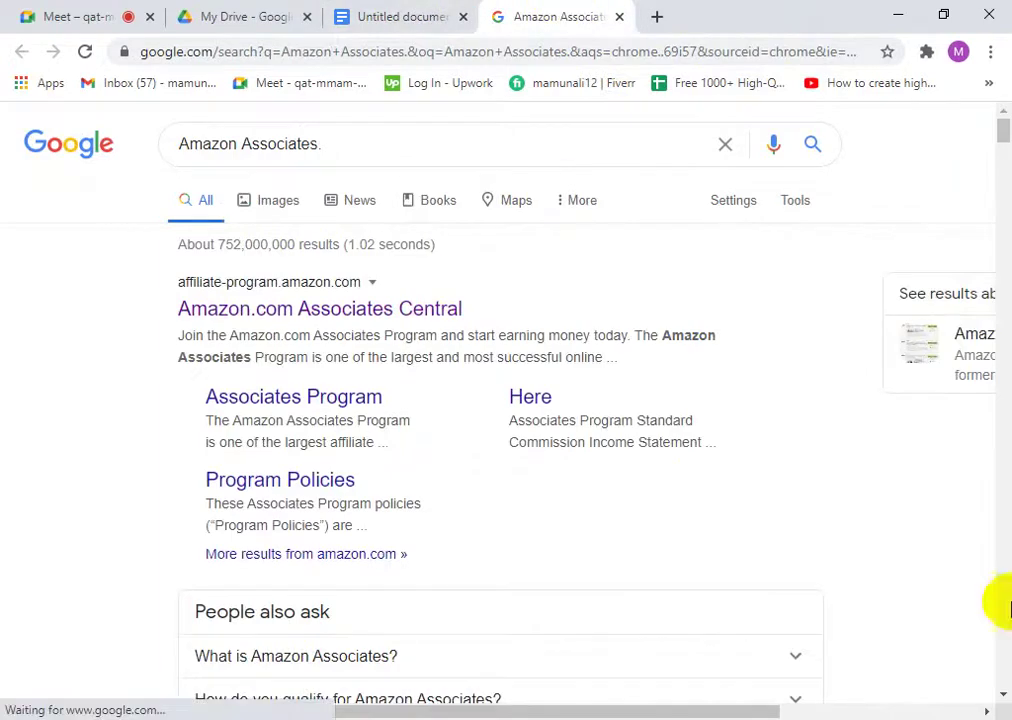
pyautogui.click(190, 316)
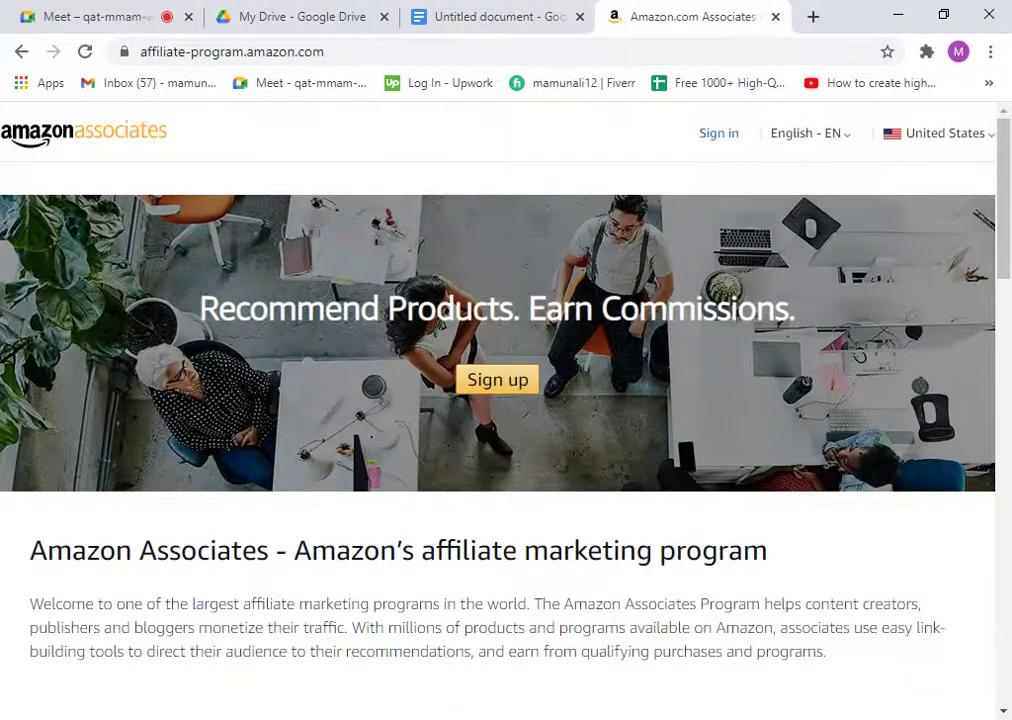
pyautogui.scroll(-5, 276, 530)
pyautogui.scroll(5, 287, 612)
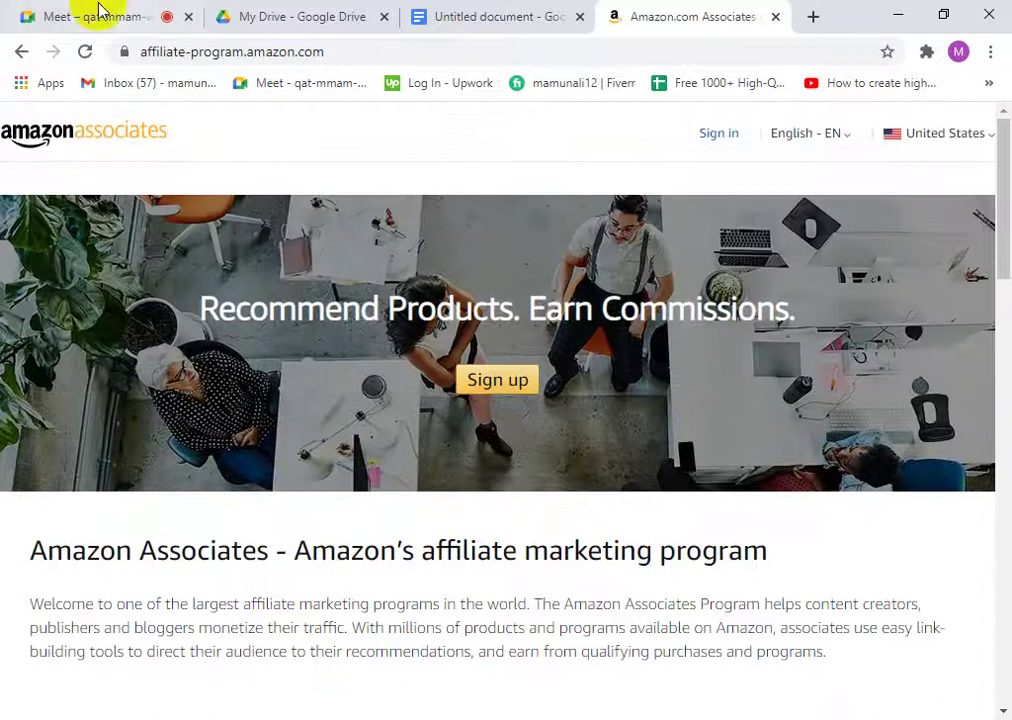
pyautogui.click(474, 451)
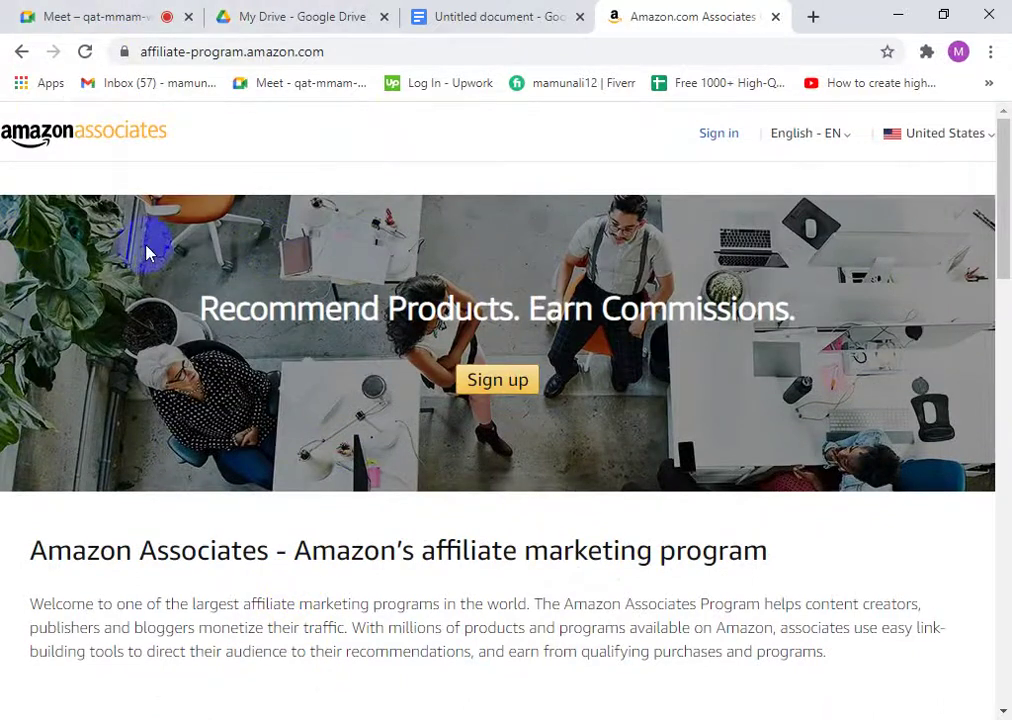
pyautogui.click(273, 430)
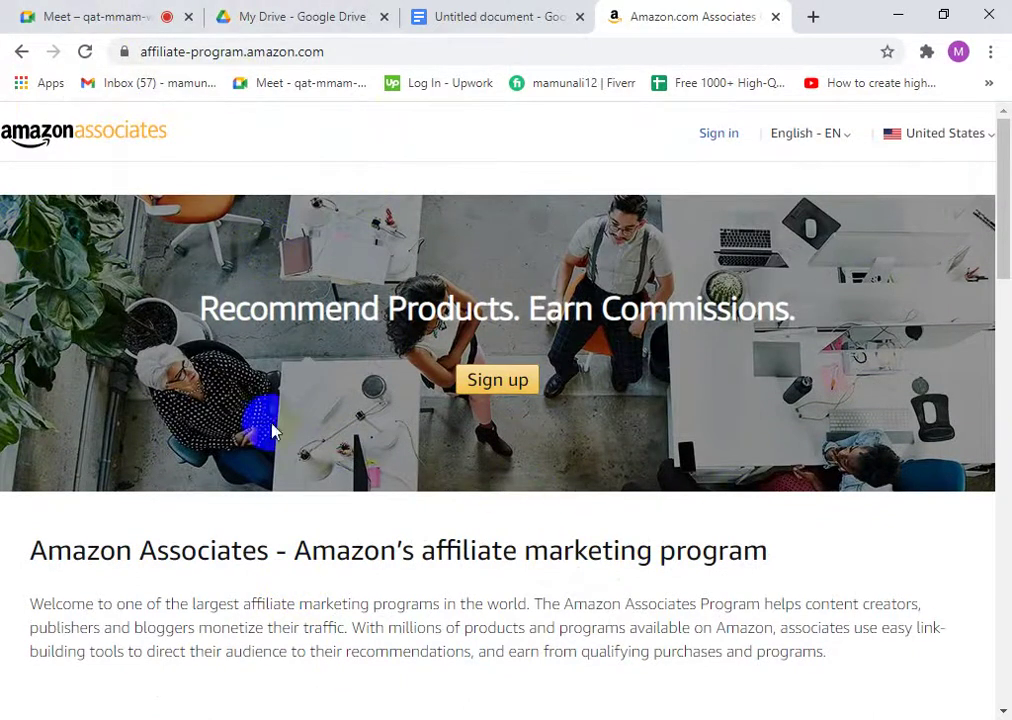
pyautogui.click(368, 430)
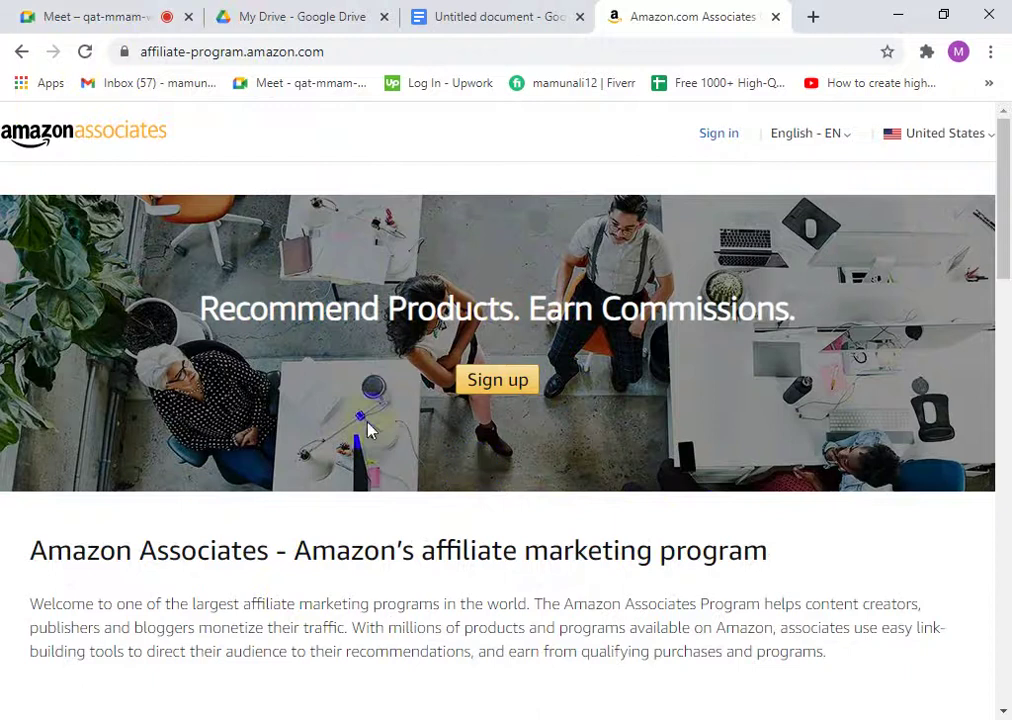
pyautogui.click(583, 312)
pyautogui.click(207, 390)
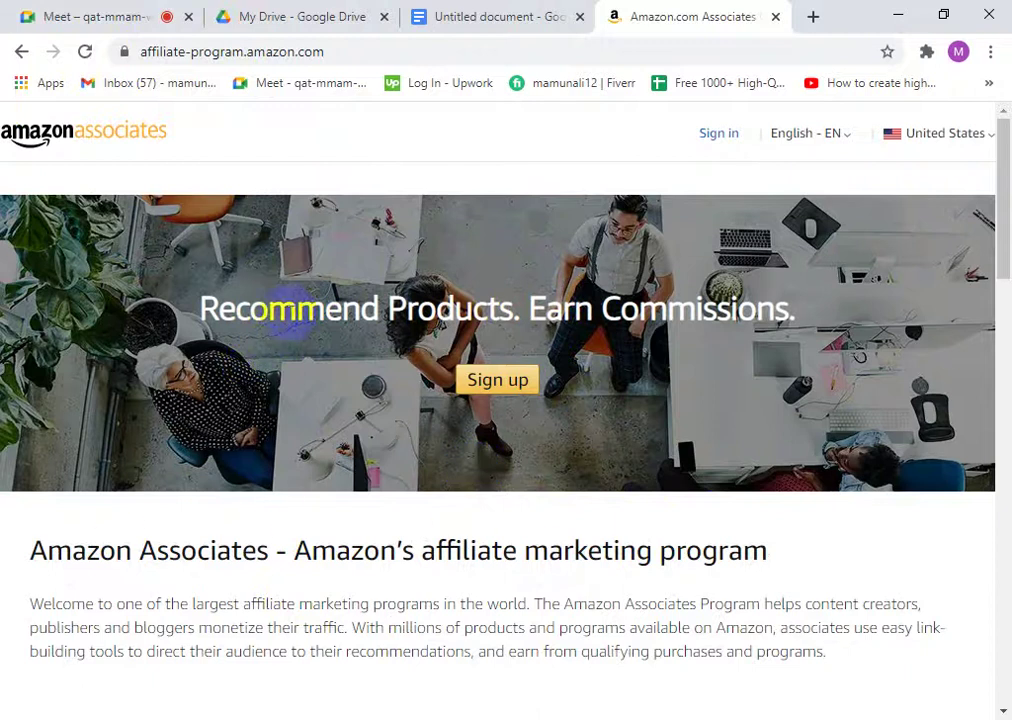
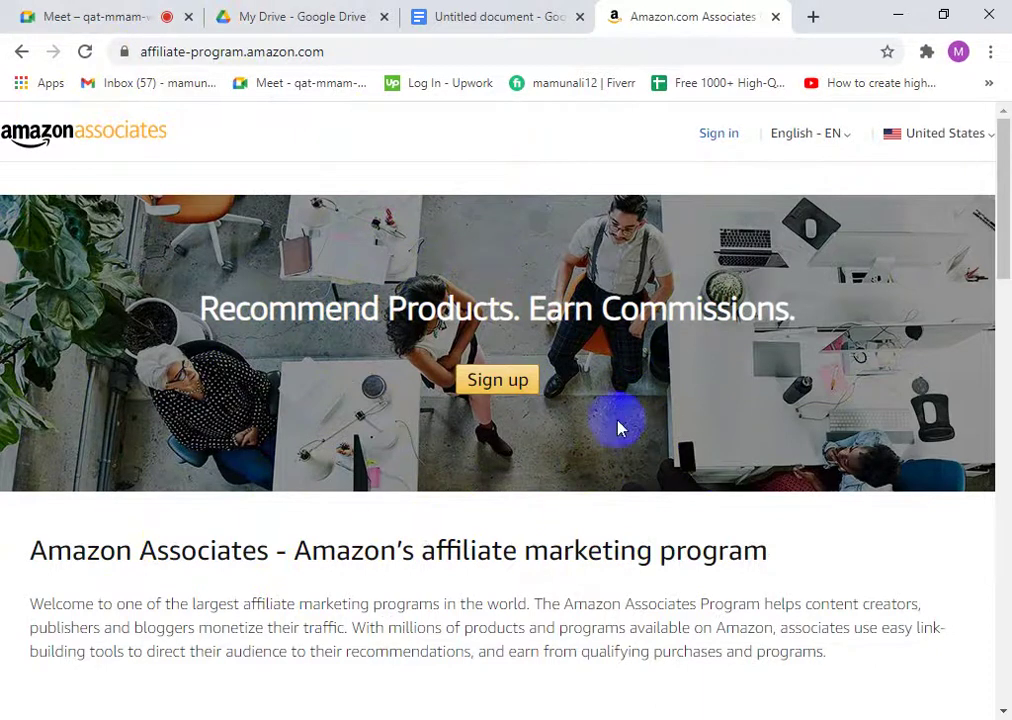
# - Open the Amazon sign-in page from the Sign in link in the Associates homepage header
pyautogui.scroll(-3, 479, 436)
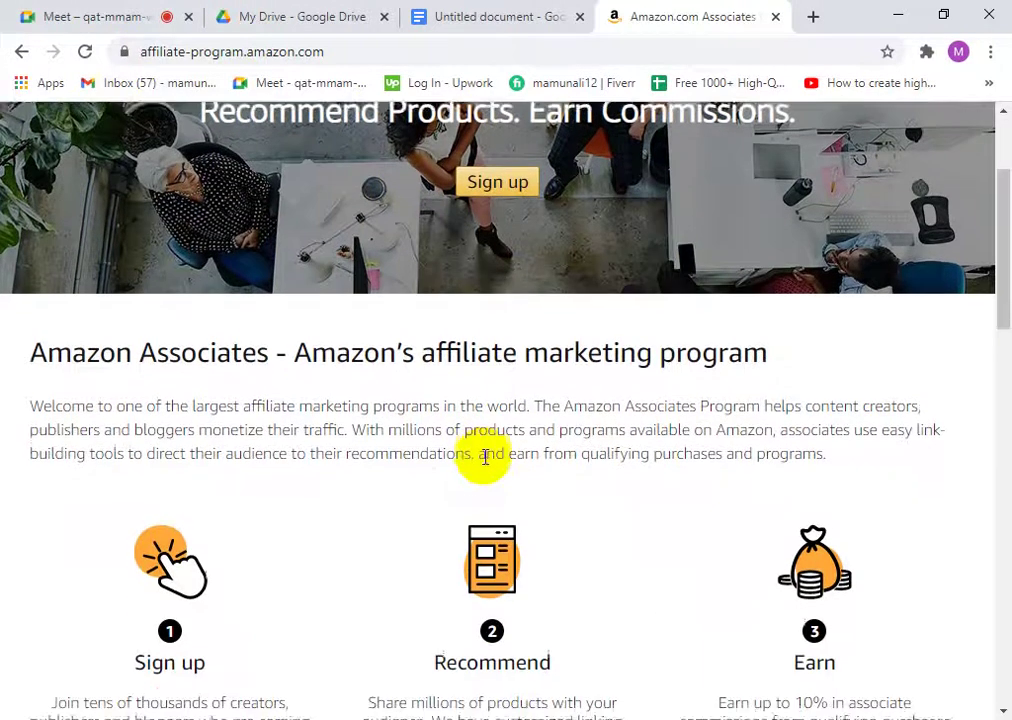
pyautogui.scroll(3, 481, 459)
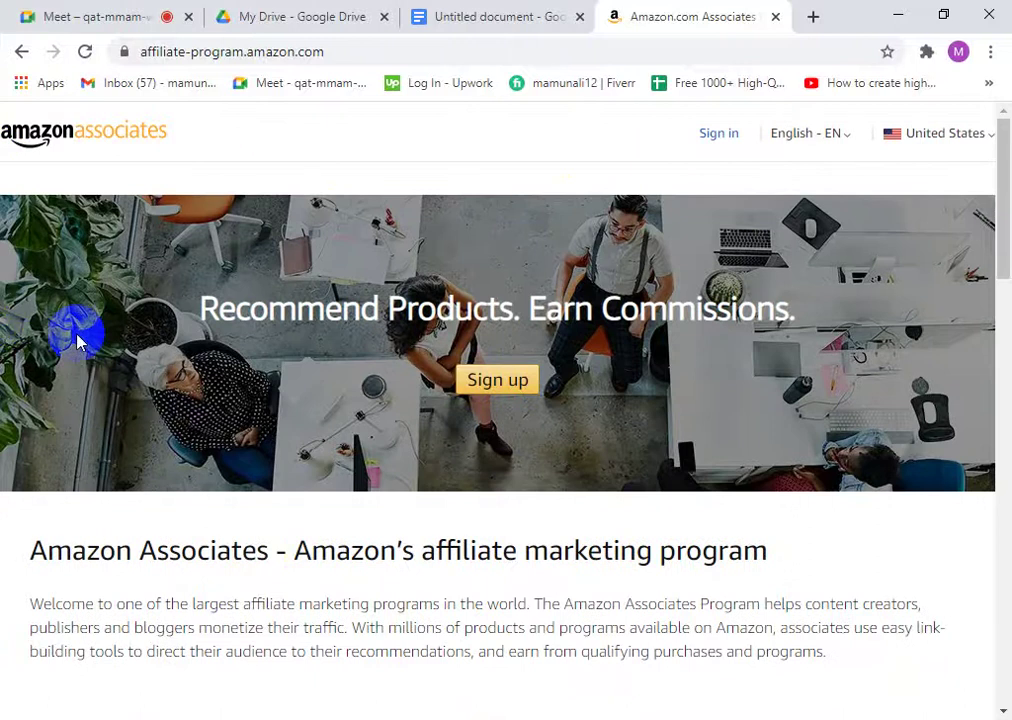
pyautogui.moveTo(970, 136)
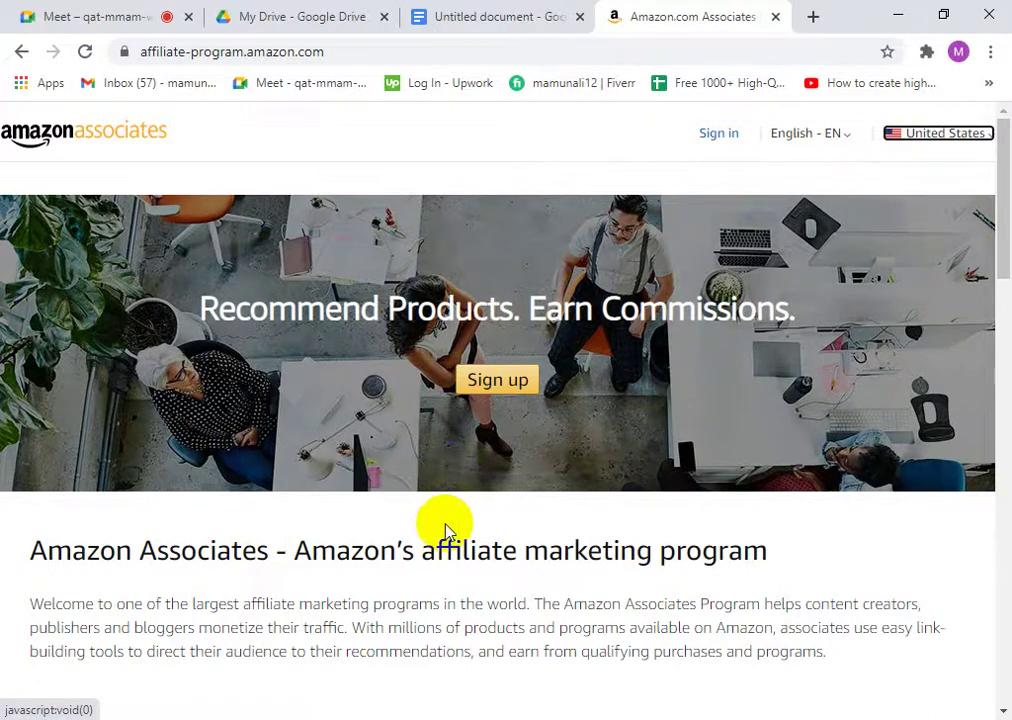
pyautogui.scroll(-9, 502, 505)
pyautogui.scroll(9, 502, 508)
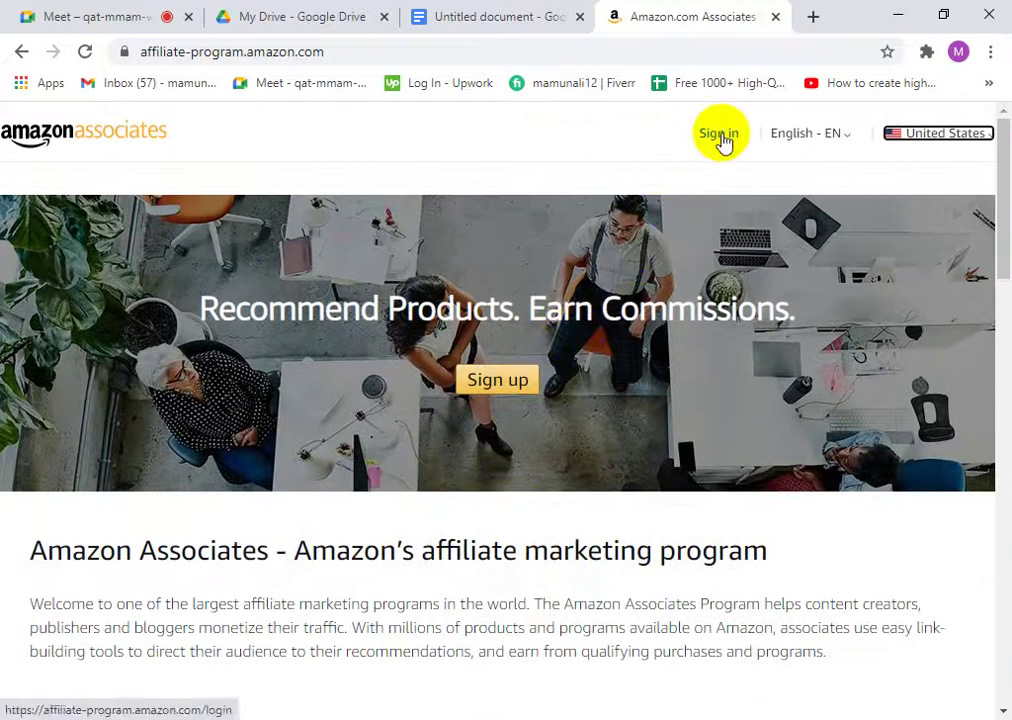
pyautogui.click(721, 138)
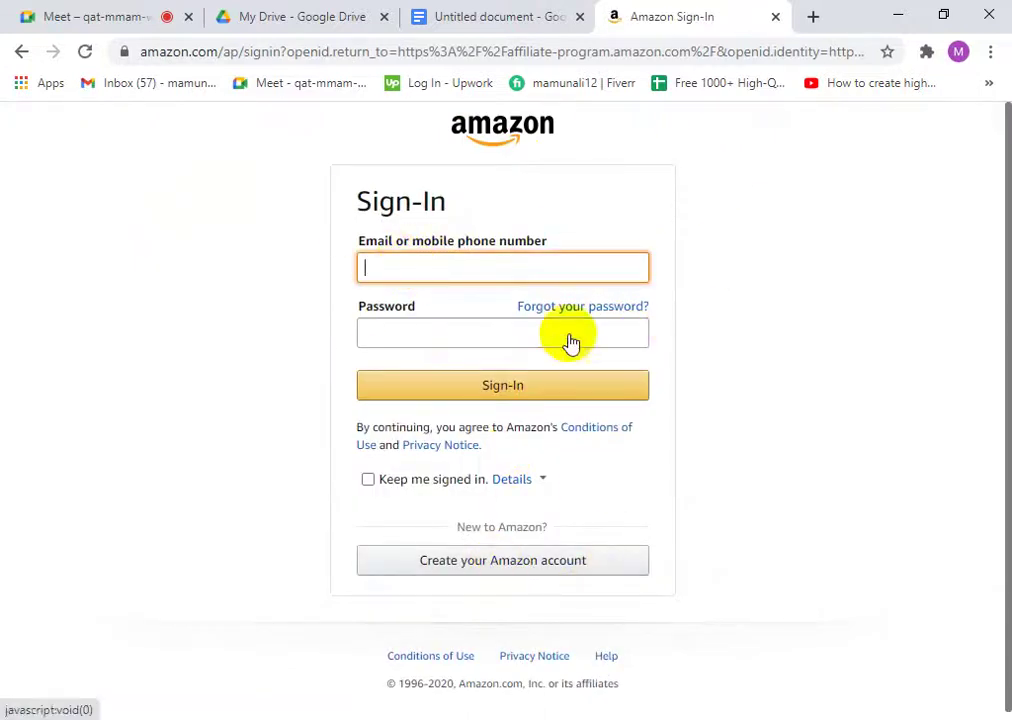
# - Check the saved suggestions in the Amazon sign-in email field
pyautogui.click(381, 277)
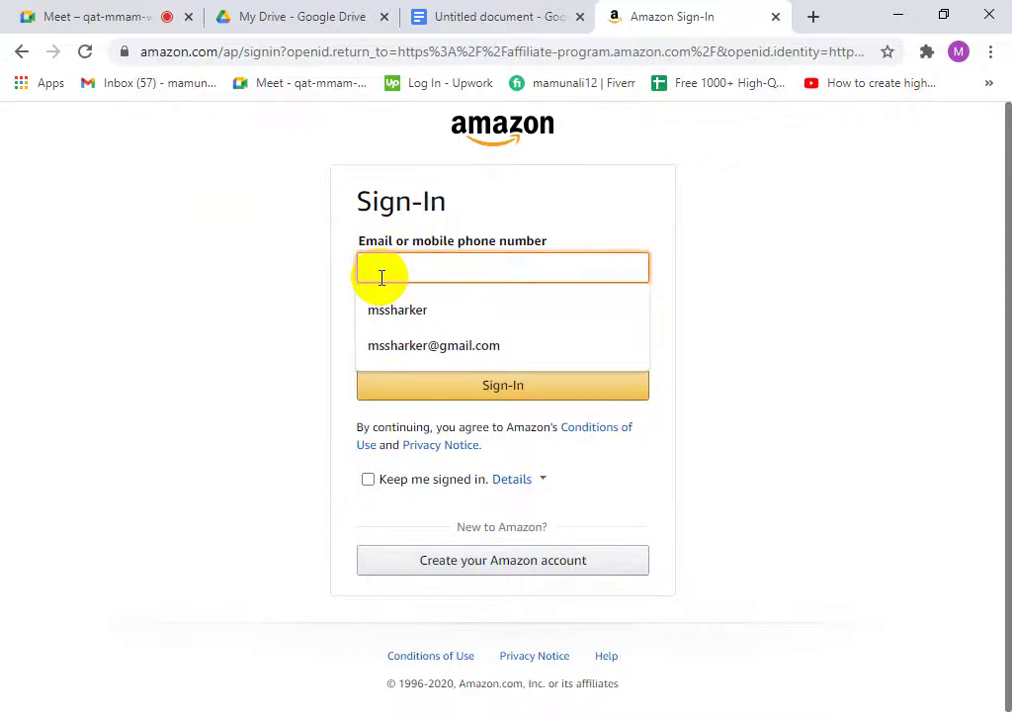
pyautogui.click(298, 278)
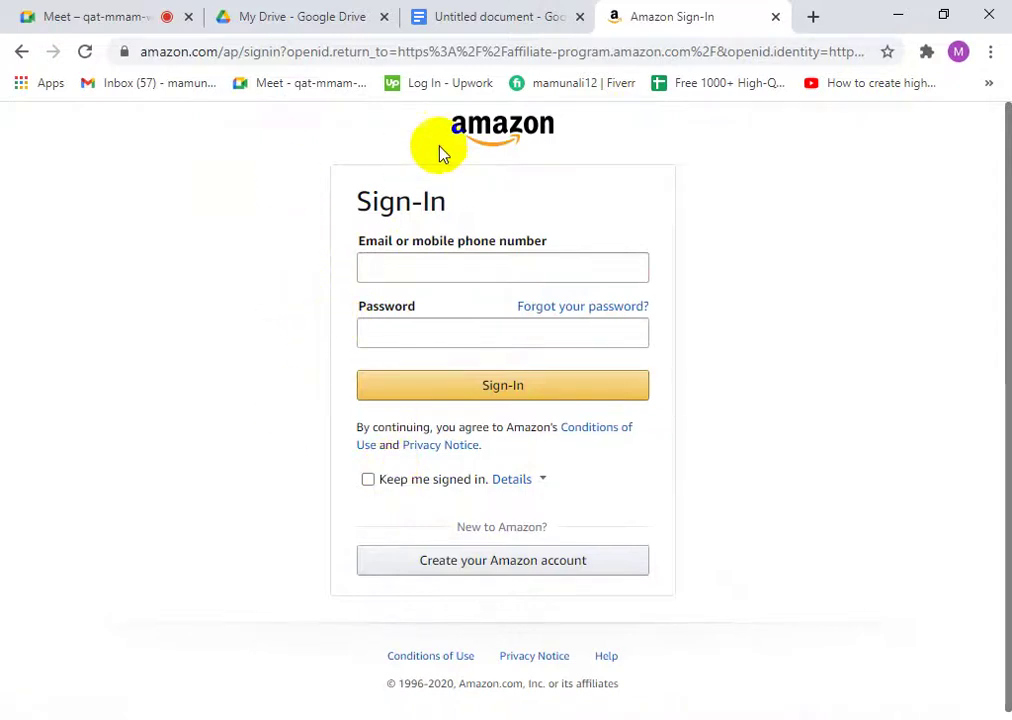
pyautogui.click(391, 273)
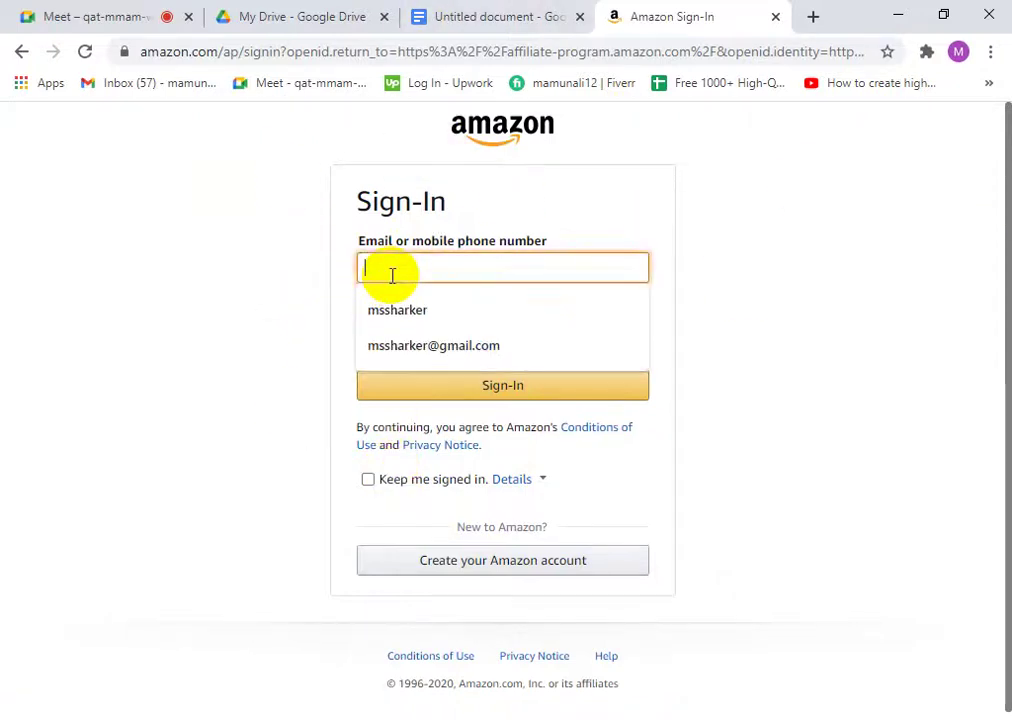
# - Go back to the Amazon Associates homepage and open a new empty tab
pyautogui.click(12, 54)
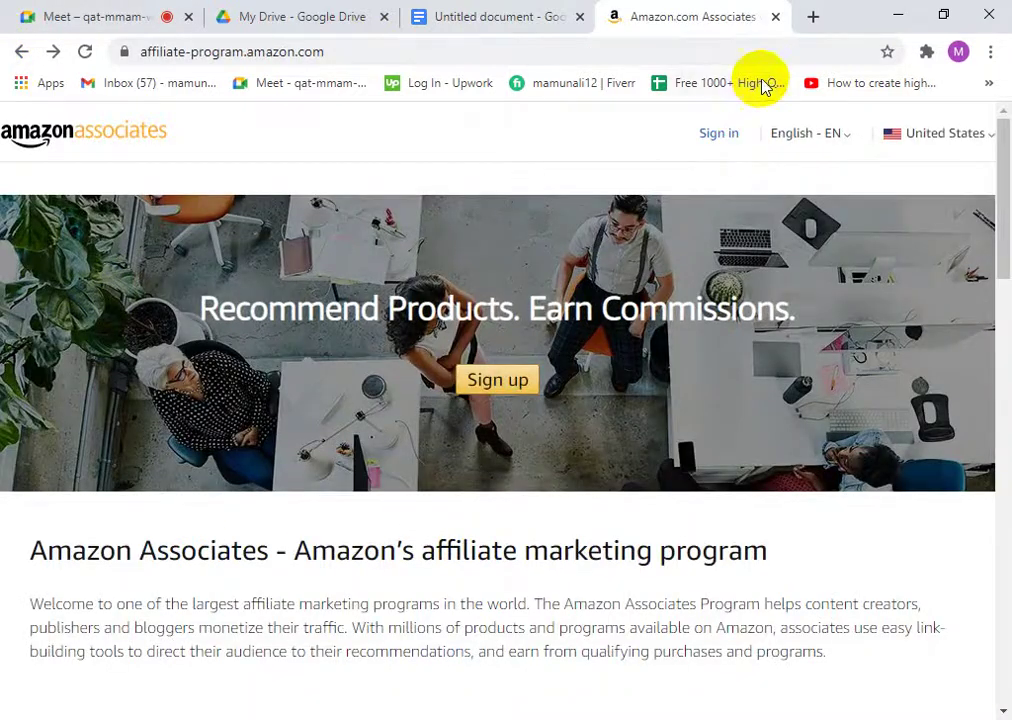
pyautogui.scroll(-3, 574, 276)
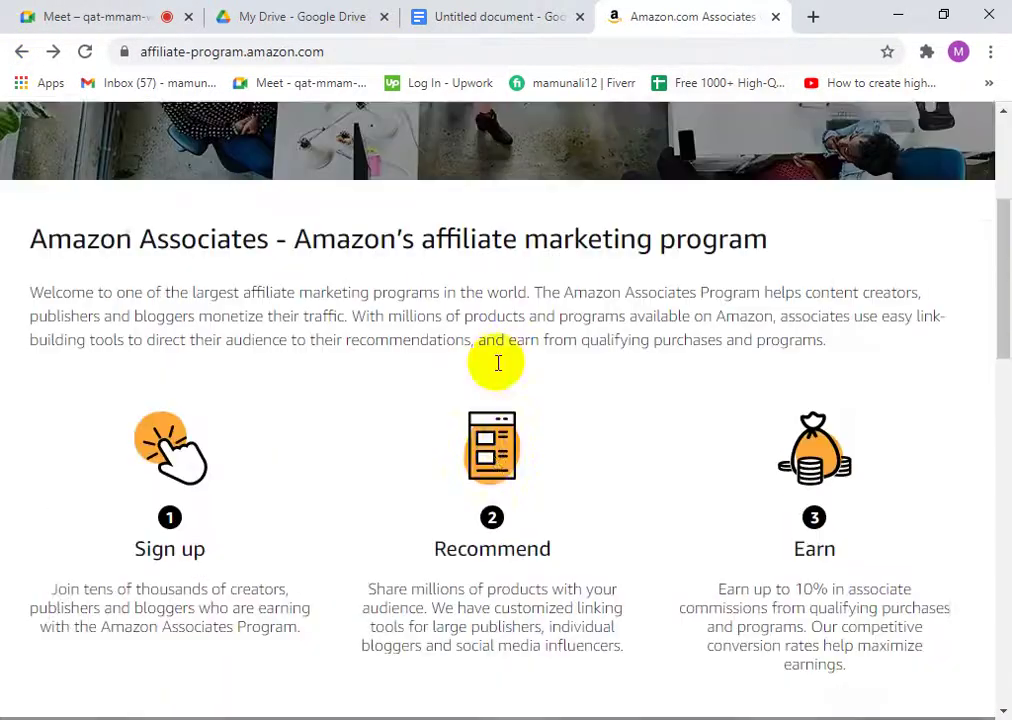
pyautogui.scroll(3, 497, 361)
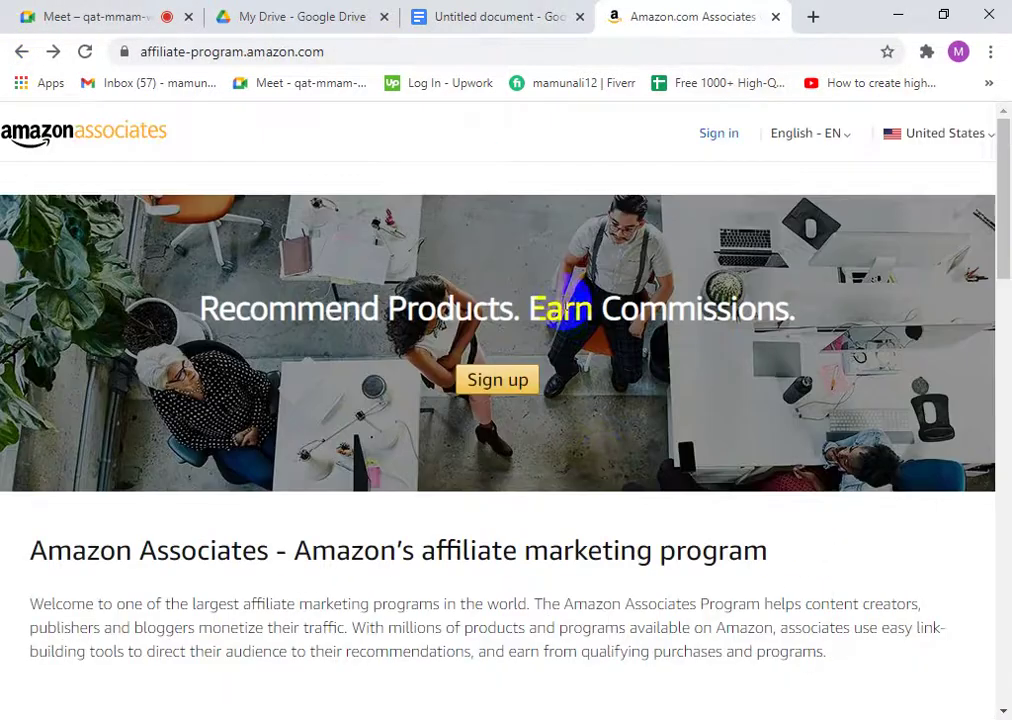
pyautogui.click(816, 17)
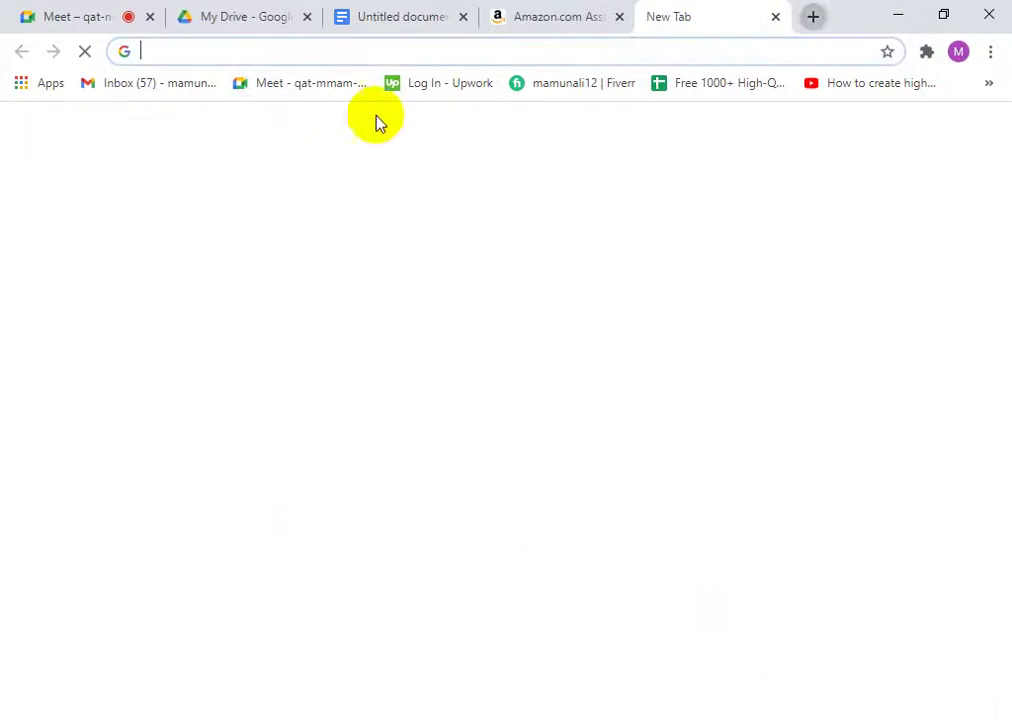
# - Search Google for 'bangladeshi affiliate networks' from the new tab's address bar
pyautogui.click(352, 54)
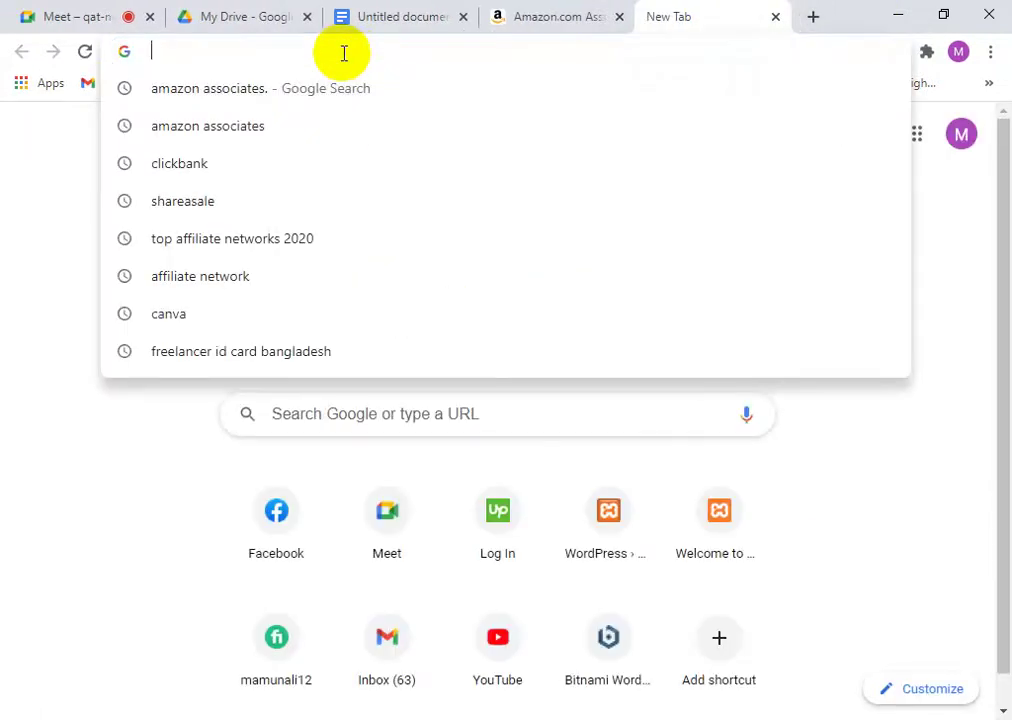
pyautogui.write('top')
pyautogui.press('BackSpace')
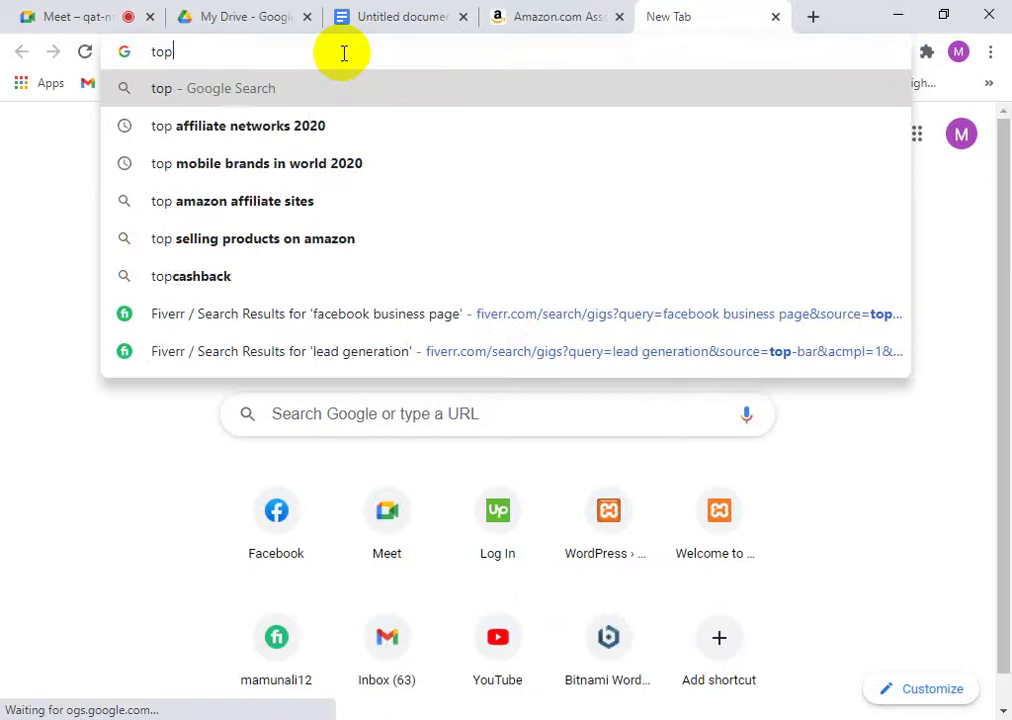
pyautogui.press('BackSpace')
pyautogui.press('BackSpace')
pyautogui.press('BackSpace')
pyautogui.write('ba')
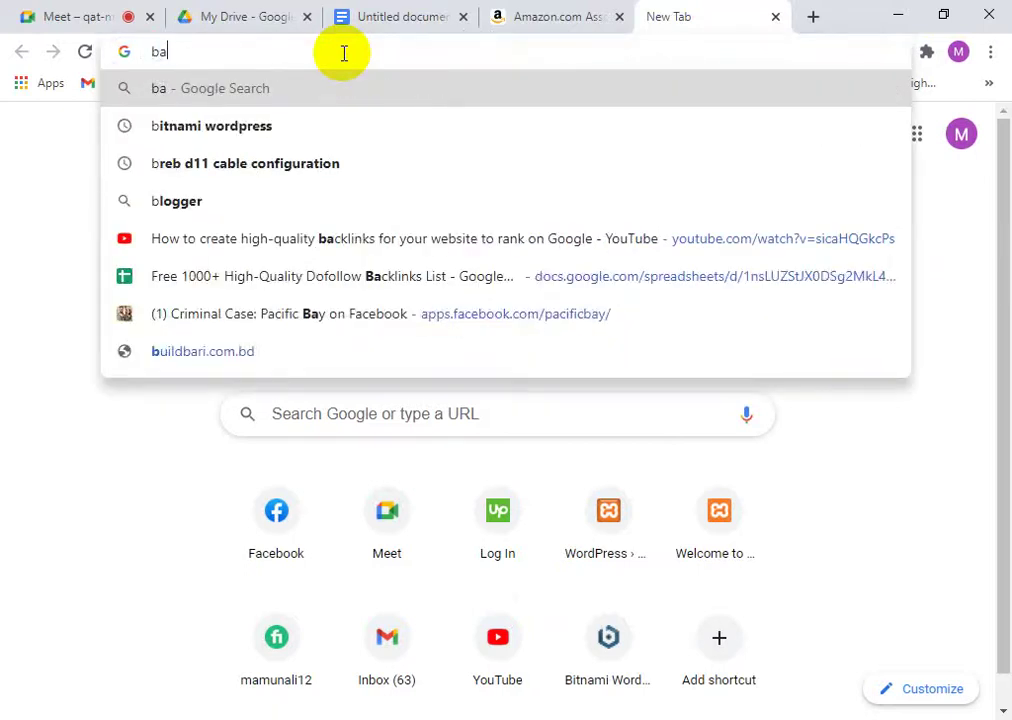
pyautogui.write('ng')
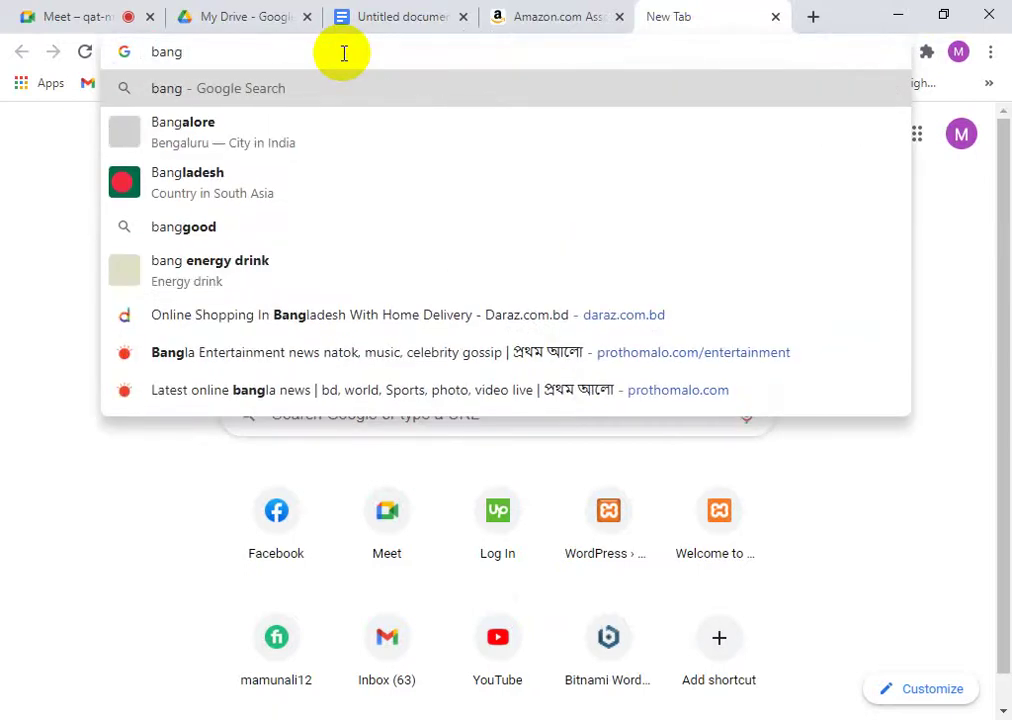
pyautogui.write('ladesh')
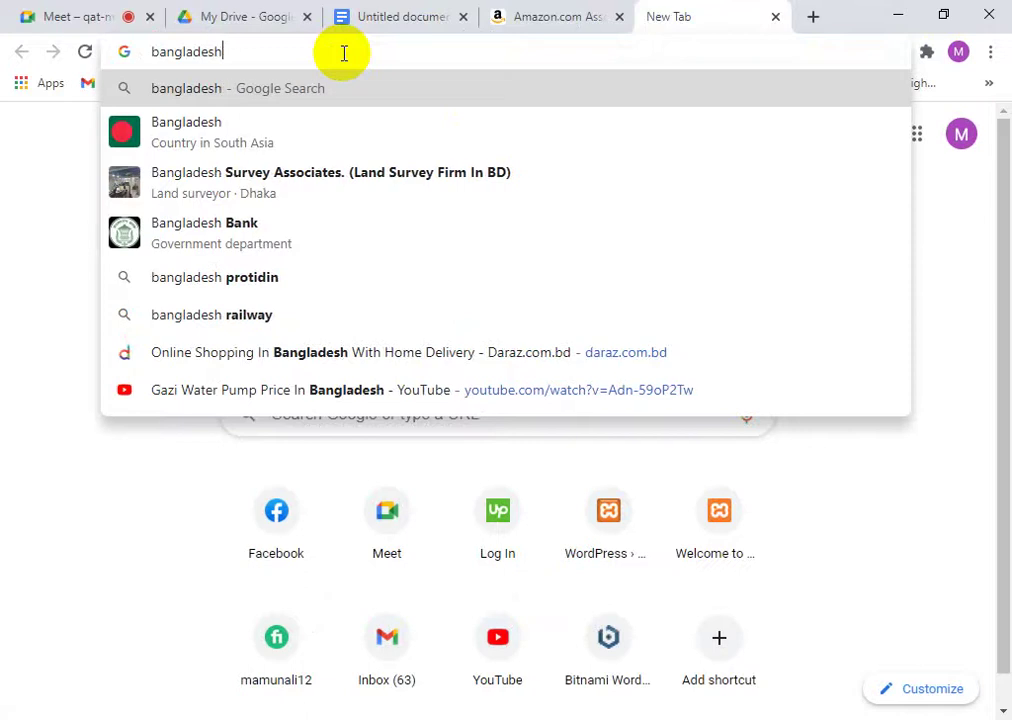
pyautogui.write('i ')
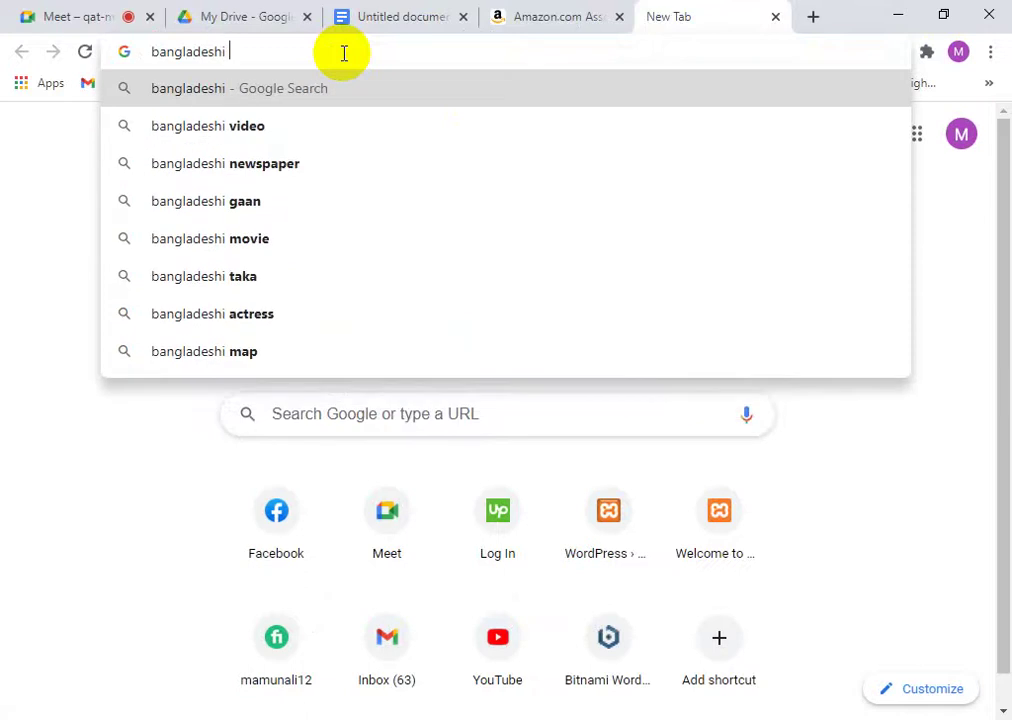
pyautogui.write('af')
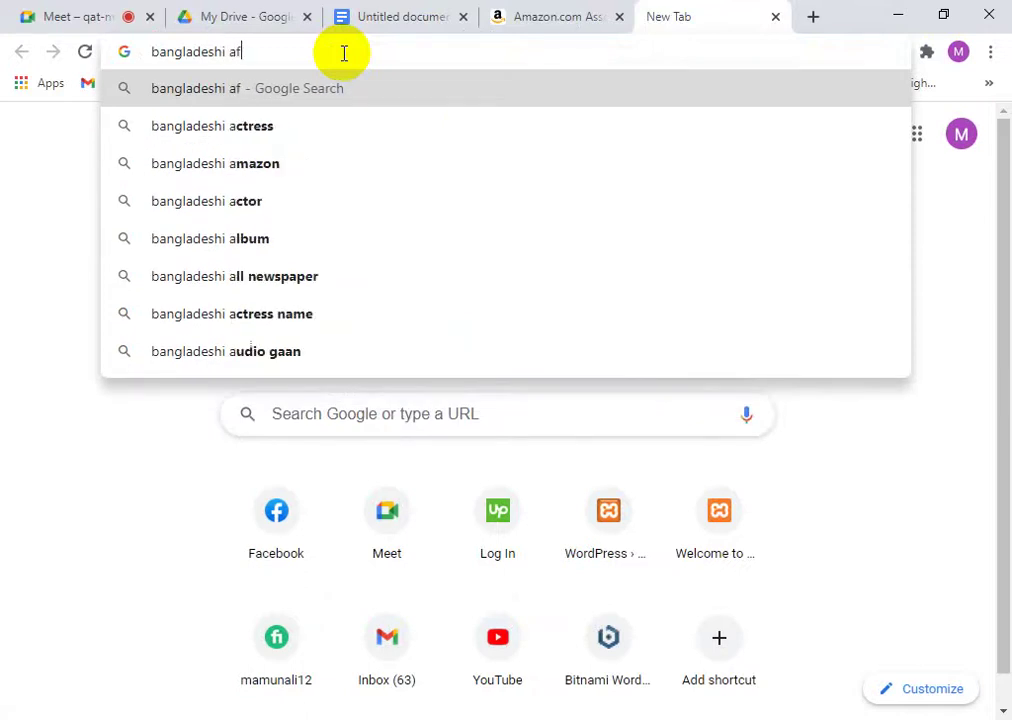
pyautogui.write('f')
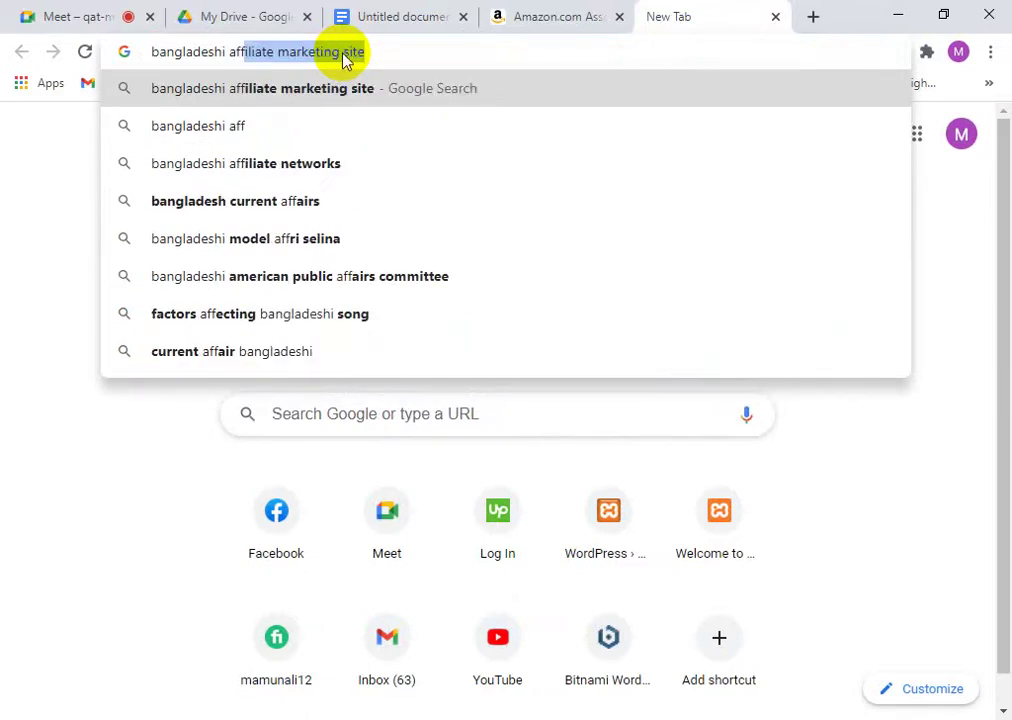
pyautogui.click(280, 168)
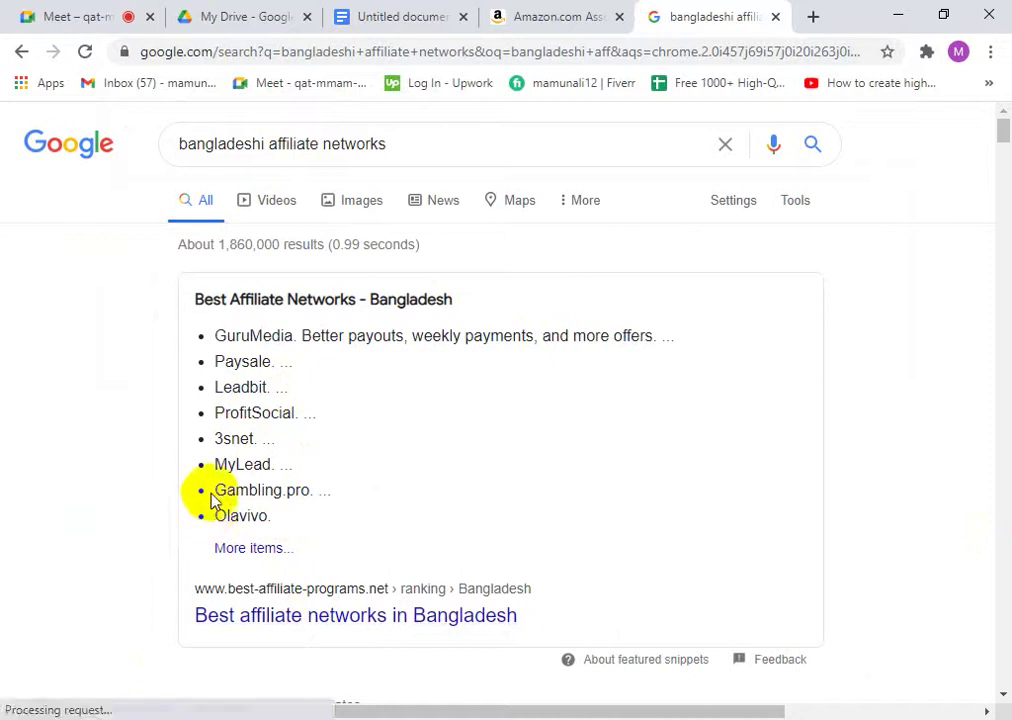
# - Search Google for the selected name 'GuruMedia' in a new tab
pyautogui.moveTo(214, 336); pyautogui.dragTo(265, 333)
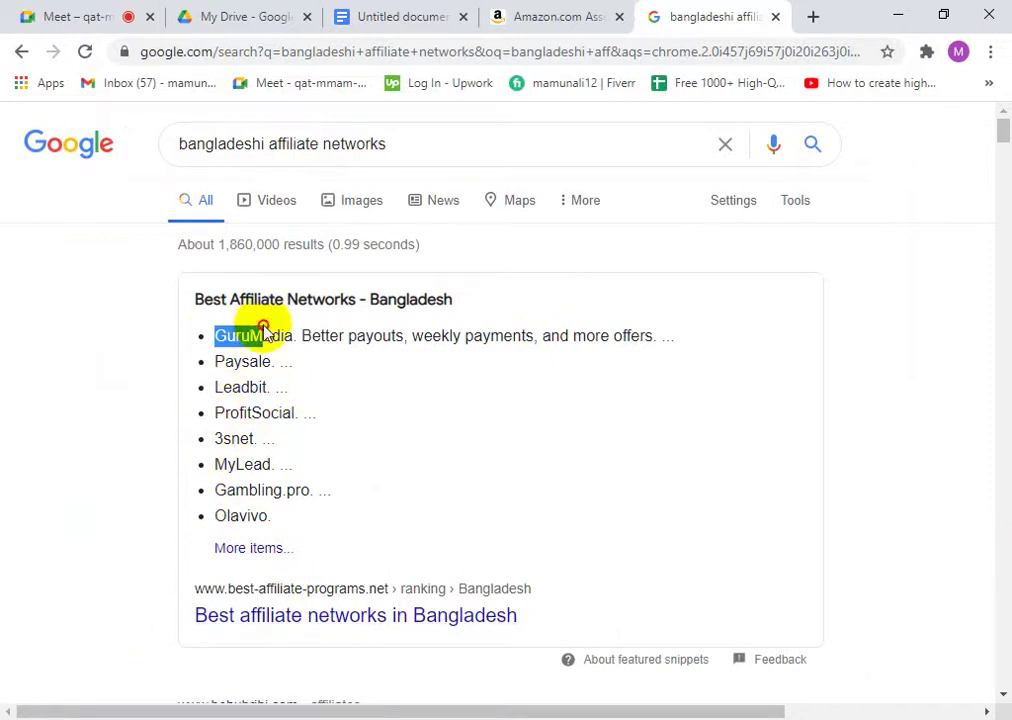
pyautogui.rightClick(275, 336)
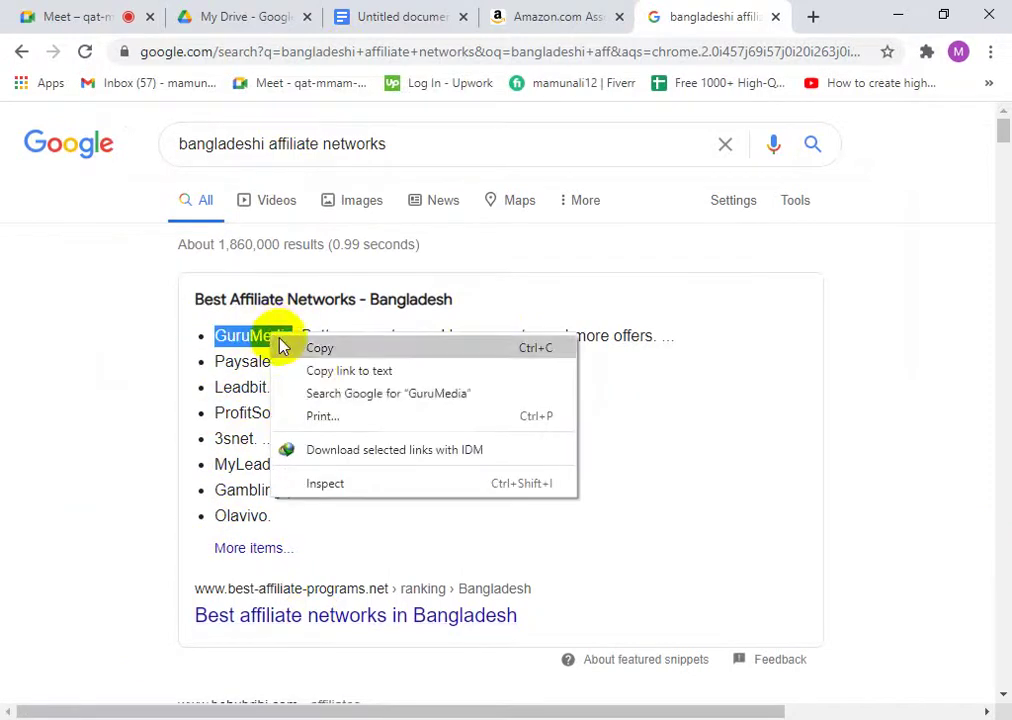
pyautogui.click(310, 392)
# - Open the gurumedia.com website from the GuruMedia search results
pyautogui.click(583, 14)
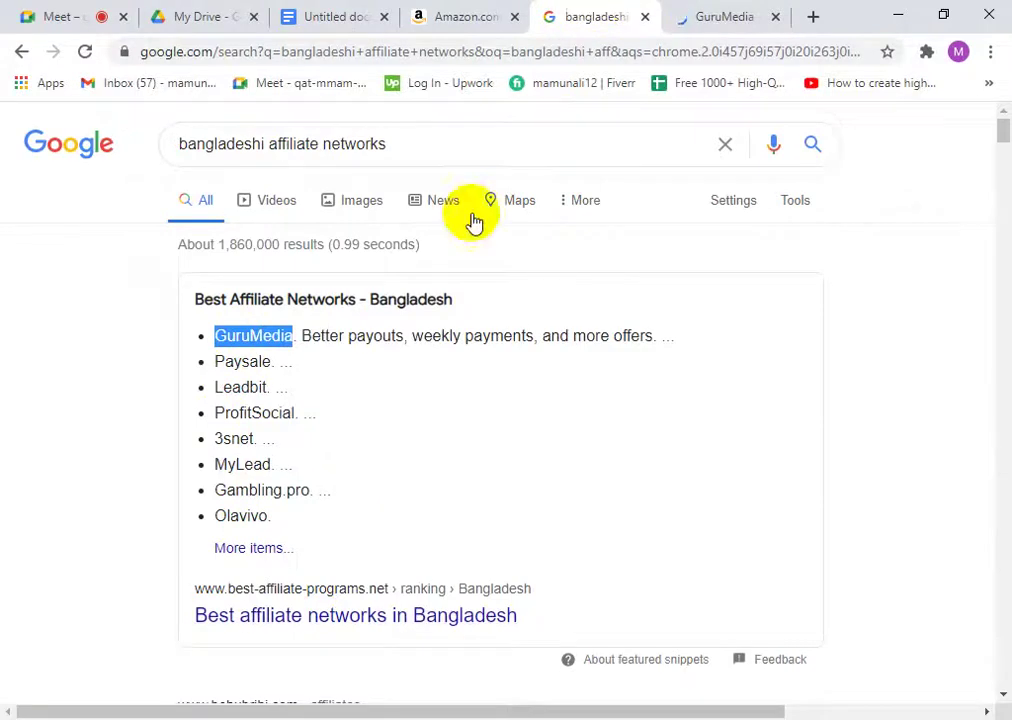
pyautogui.scroll(-3, 150, 505)
pyautogui.scroll(3, 329, 442)
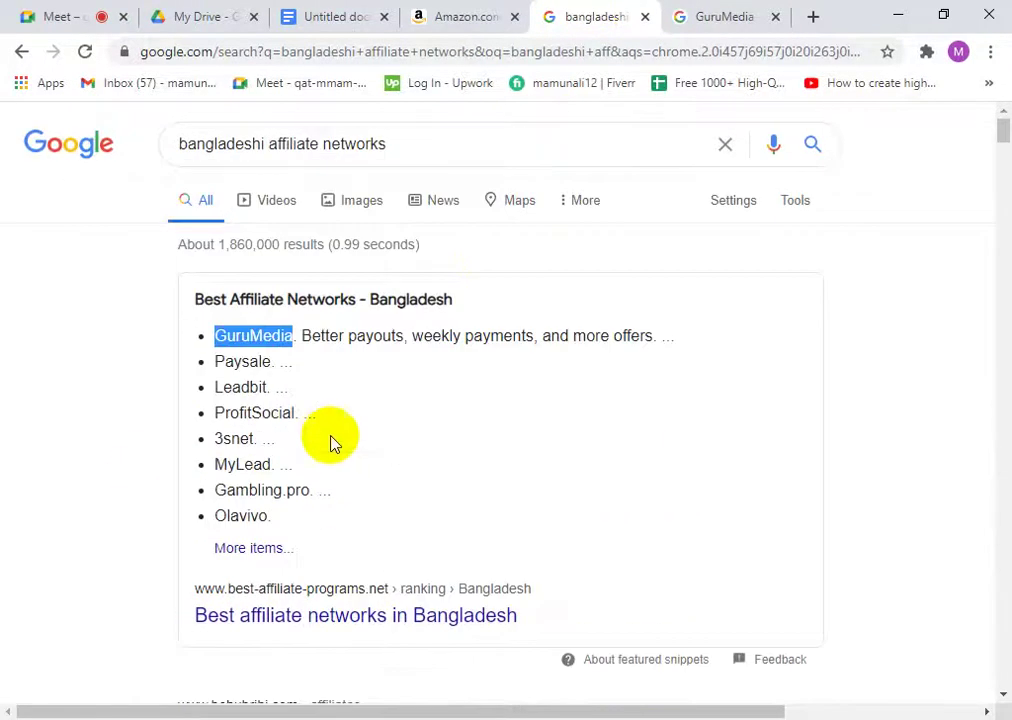
pyautogui.click(673, 12)
pyautogui.click(240, 312)
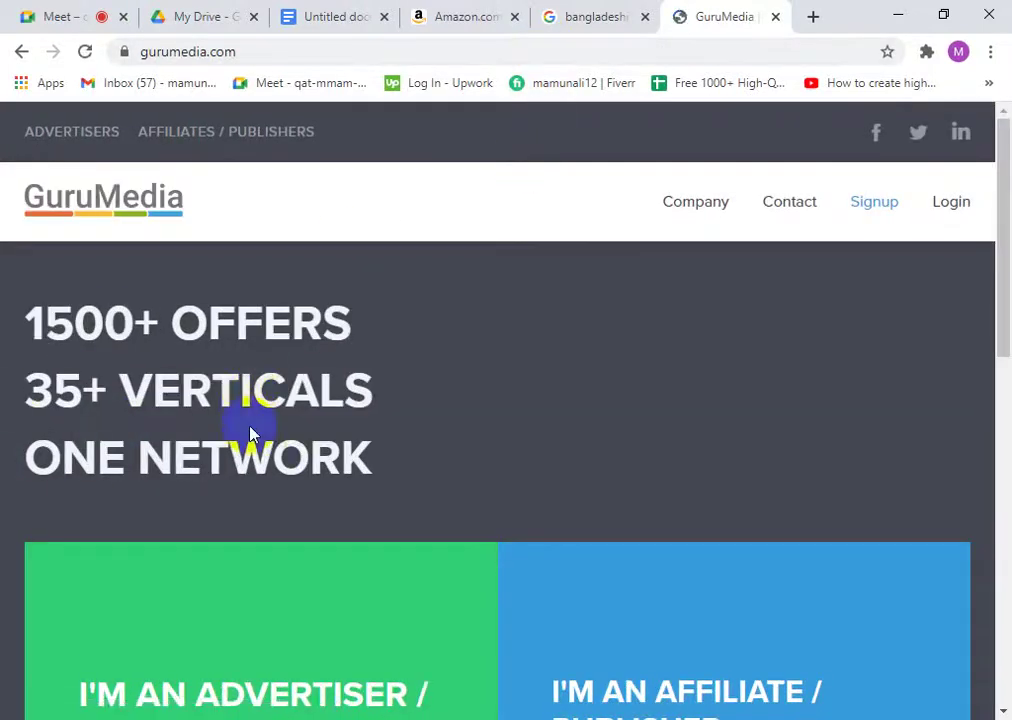
# - Skim the GuruMedia homepage offers, then close the GuruMedia tab
pyautogui.scroll(-9, 236, 458)
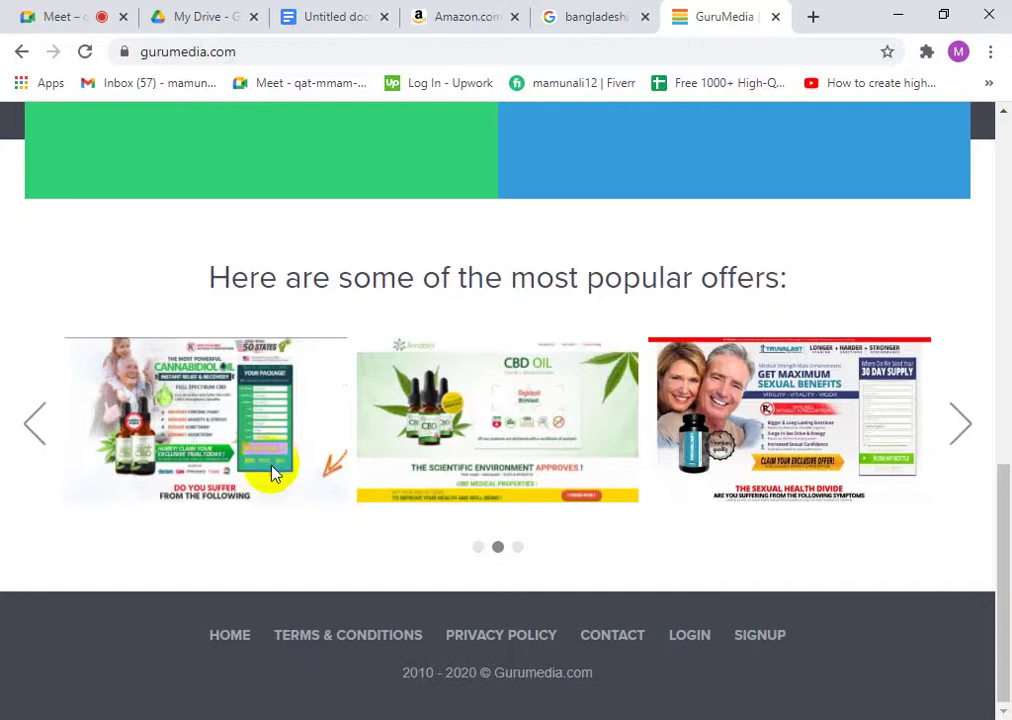
pyautogui.scroll(10, 565, 339)
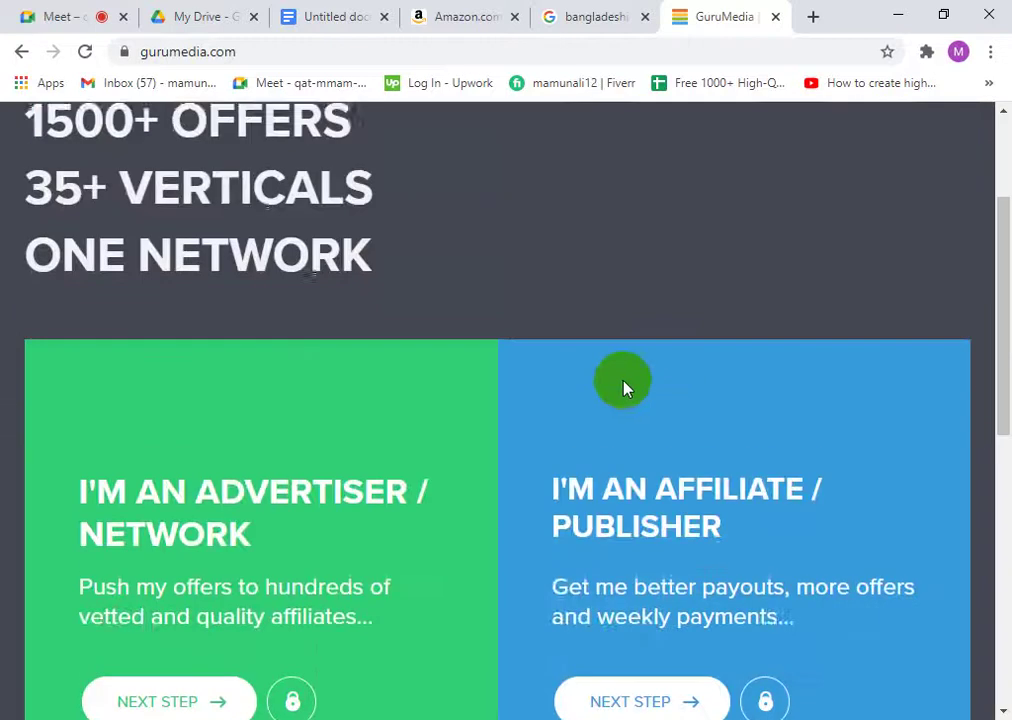
pyautogui.scroll(-1, 610, 294)
pyautogui.scroll(1, 595, 275)
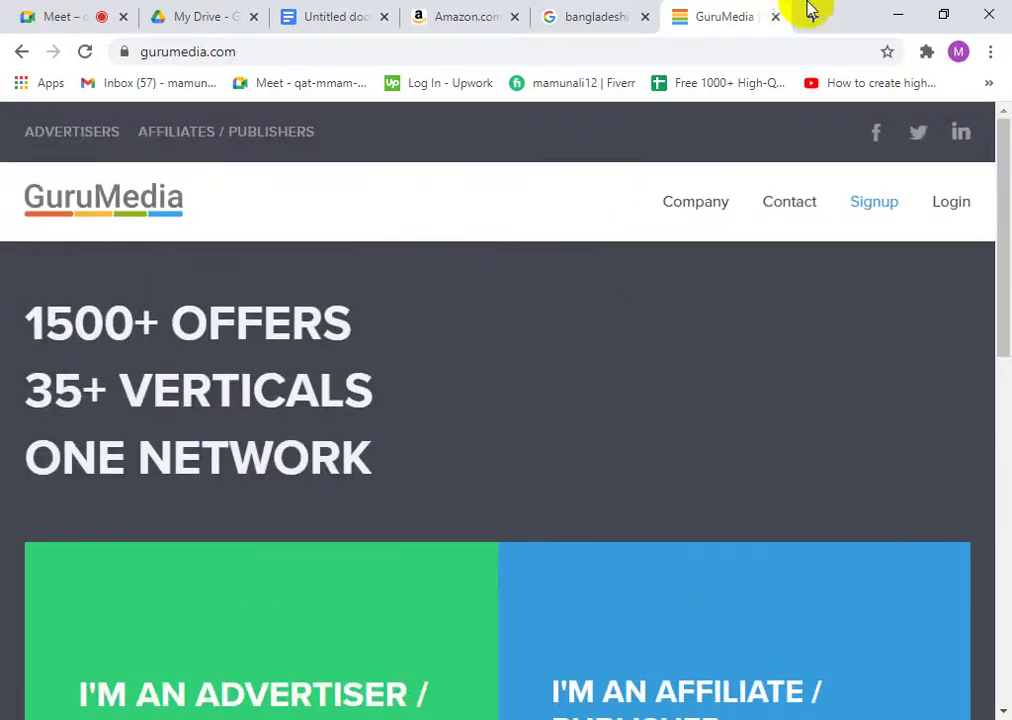
pyautogui.click(776, 18)
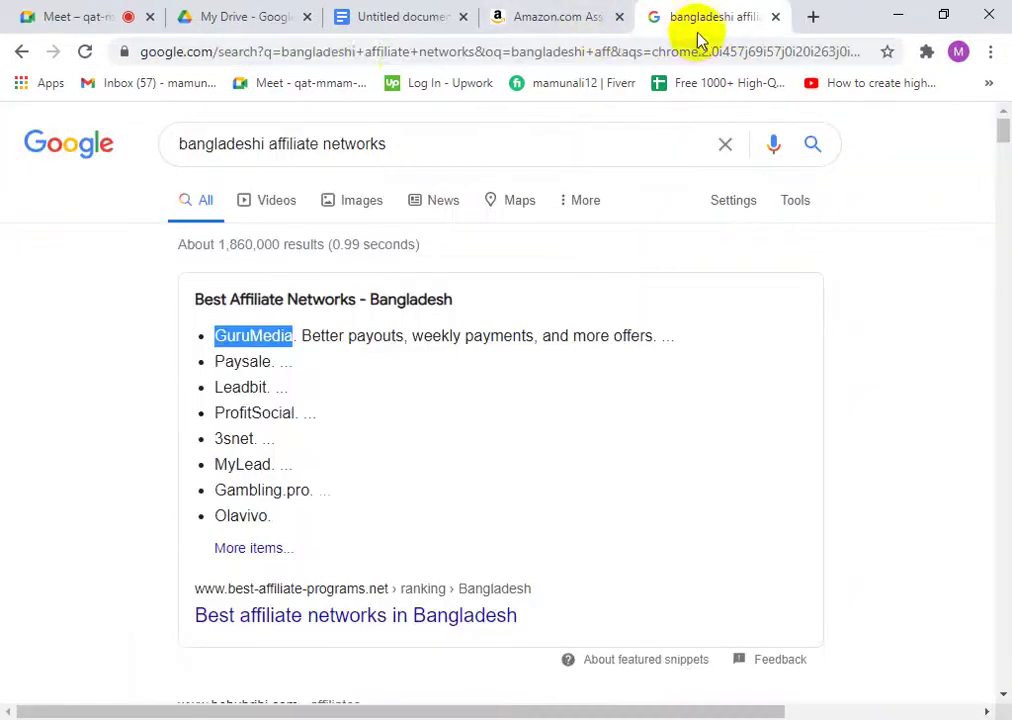
# - Load daraz.com.bd in the current tab by accepting the 'dara' address completion
pyautogui.click(272, 60)
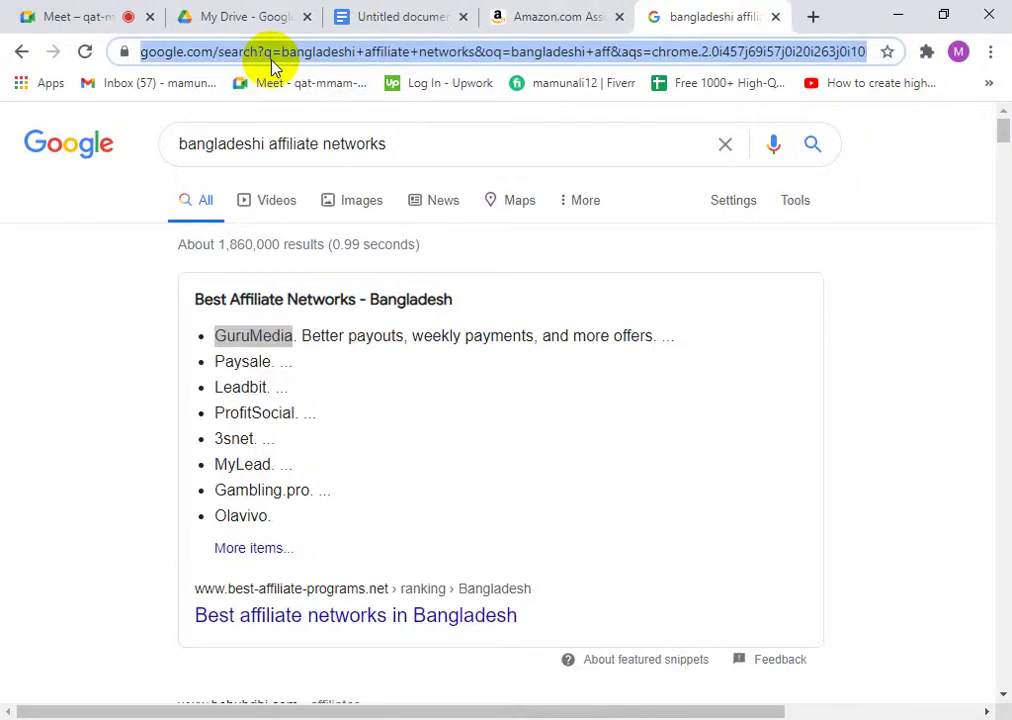
pyautogui.write('dara')
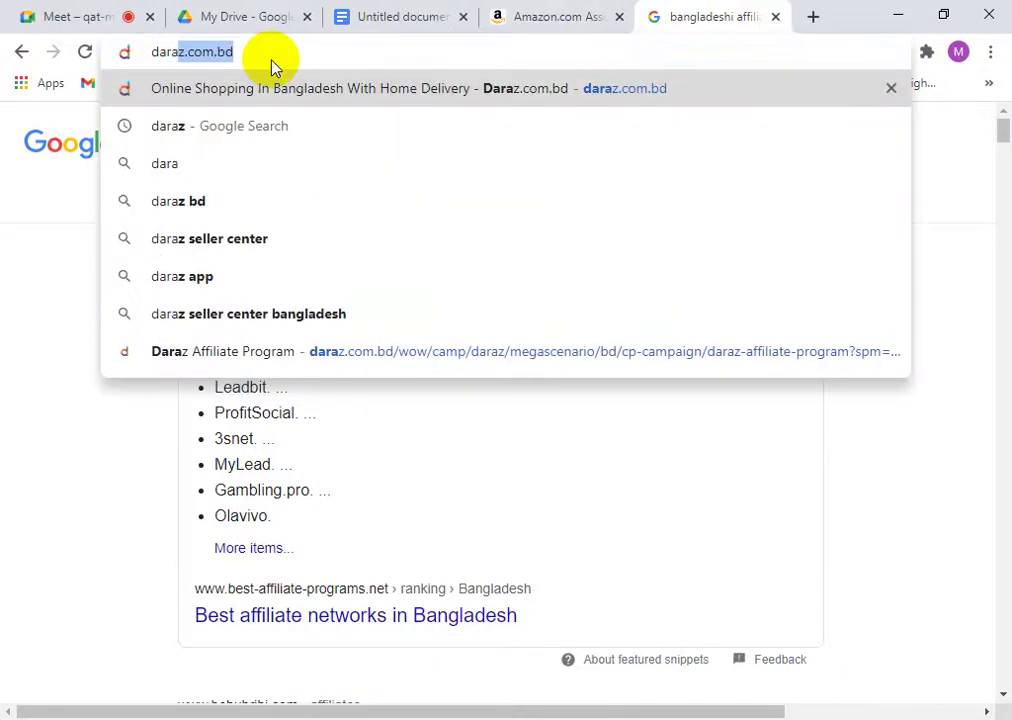
pyautogui.press('Return')
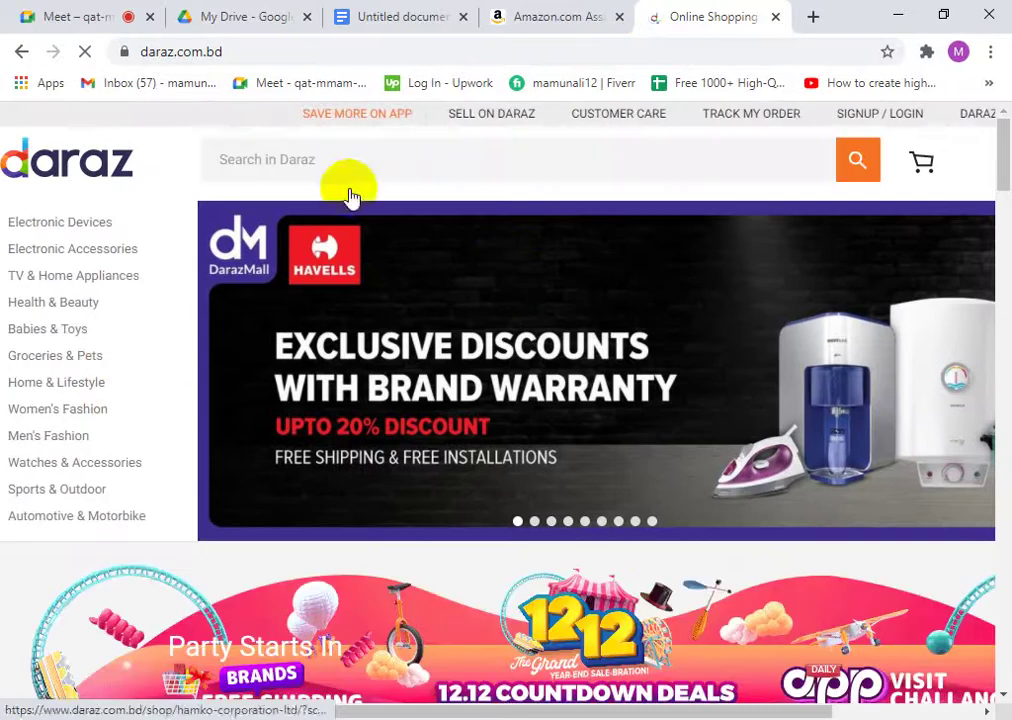
# - Close the Untitled document and My Drive tabs, returning to the Daraz homepage
pyautogui.click(447, 24)
pyautogui.click(463, 17)
pyautogui.click(520, 8)
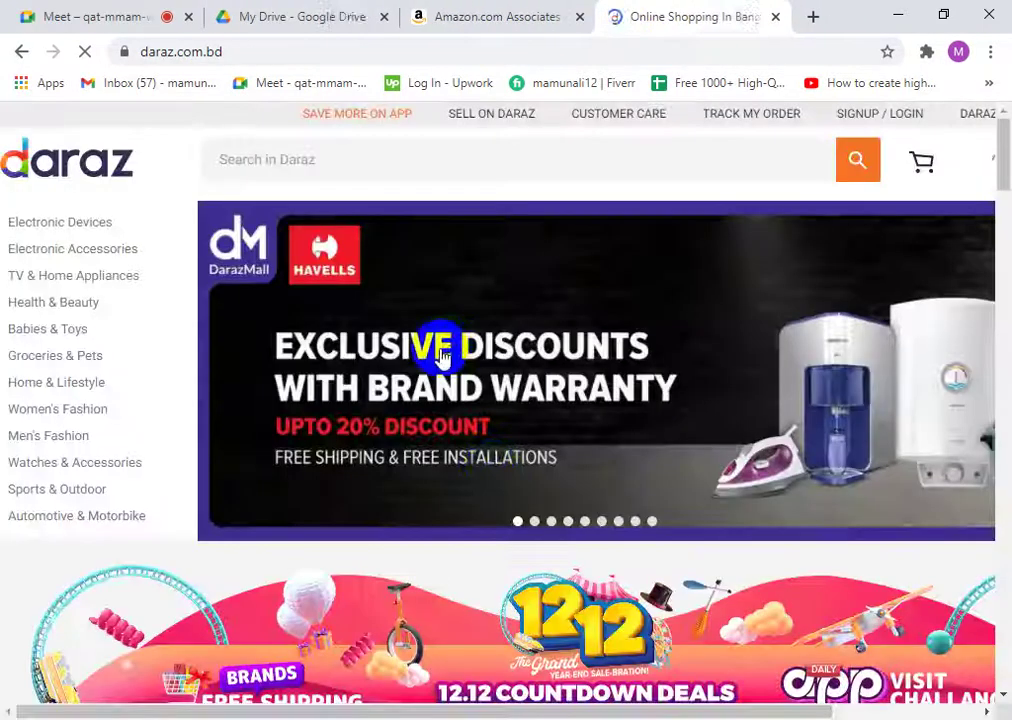
pyautogui.click(357, 16)
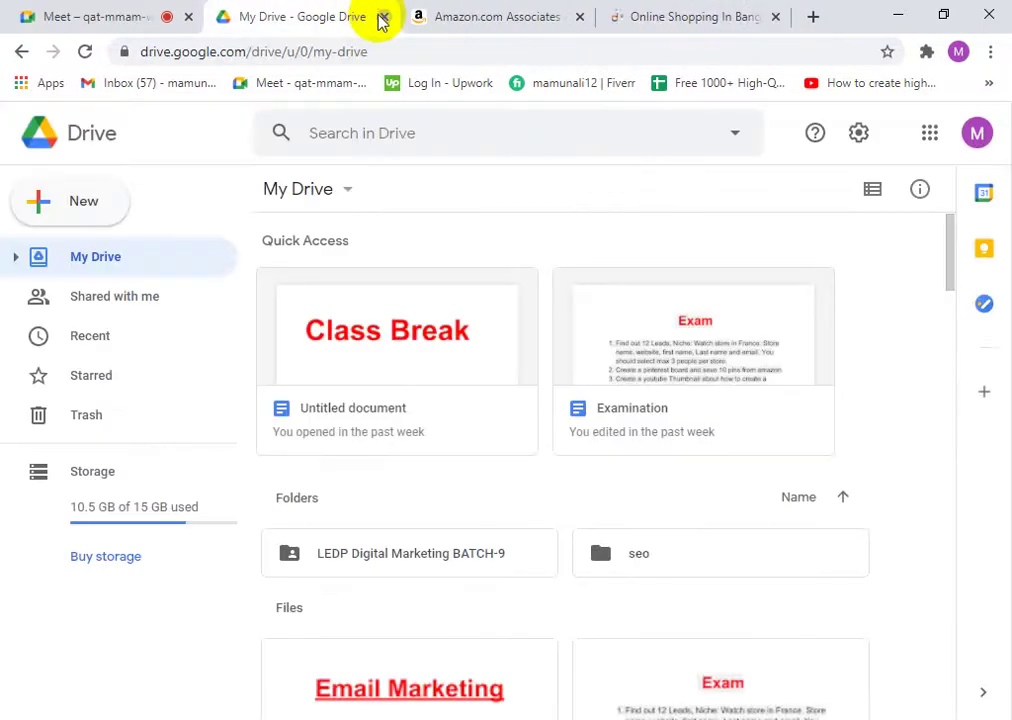
pyautogui.click(388, 17)
pyautogui.click(445, 8)
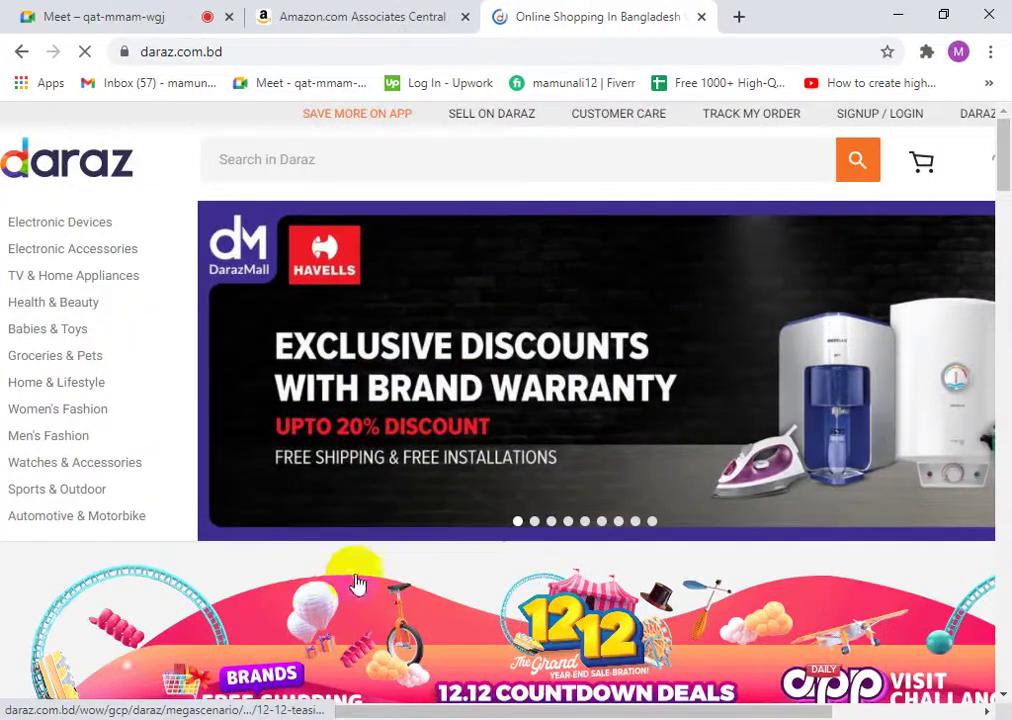
# - Open 'Join the Daraz Affiliate Program' from the Daraz homepage footer
pyautogui.moveTo(40, 355)
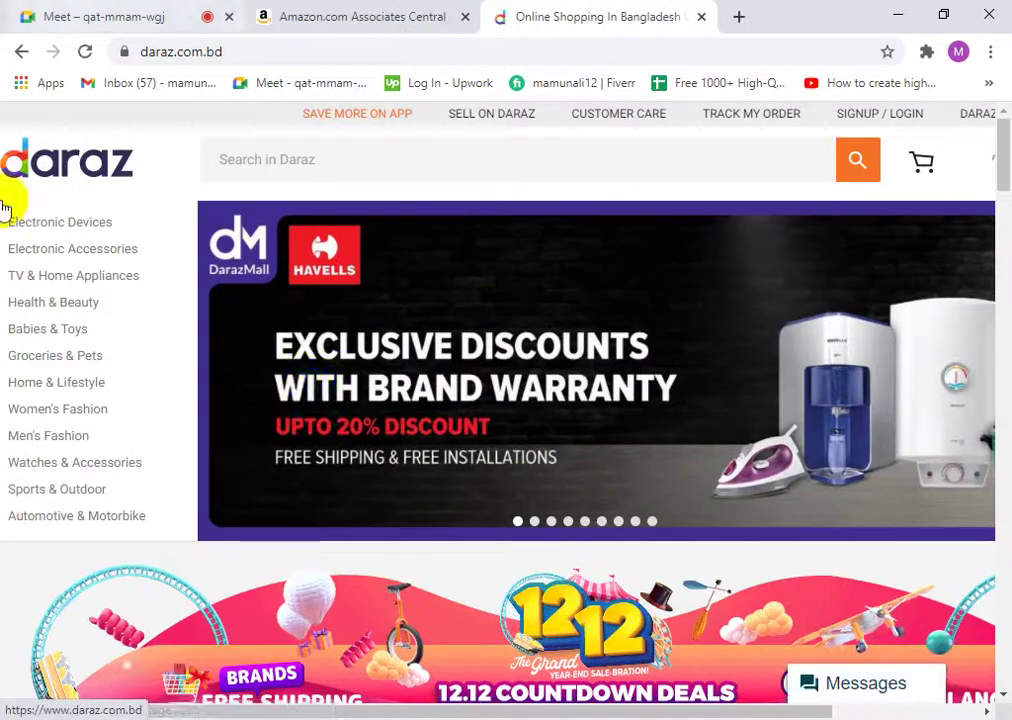
pyautogui.scroll(-7, 626, 273)
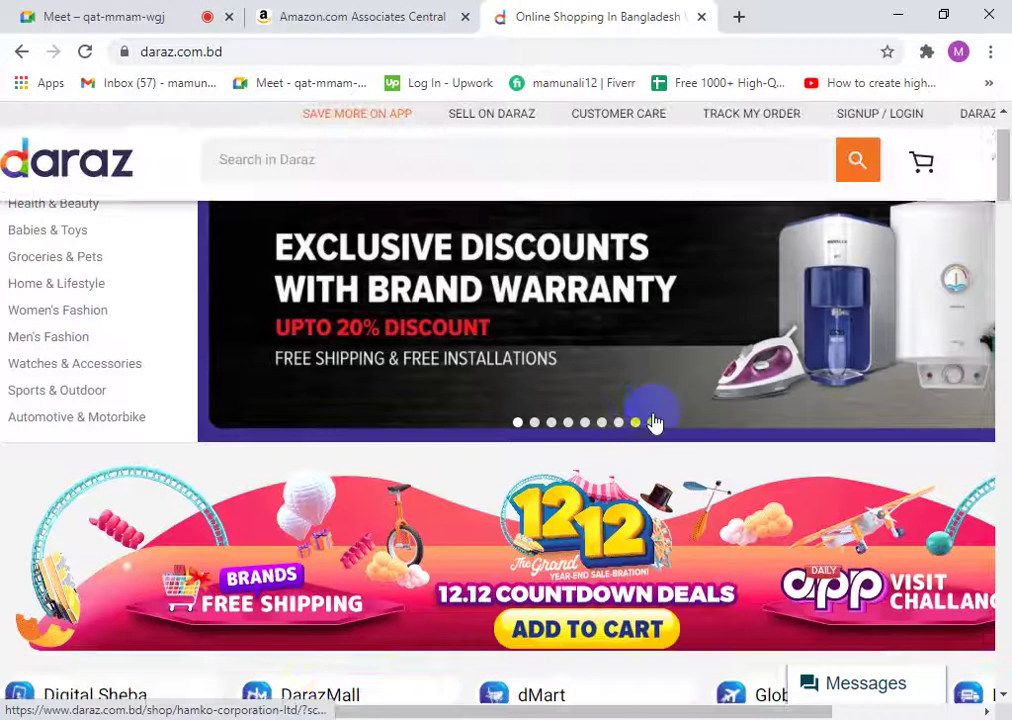
pyautogui.scroll(-15, 395, 495)
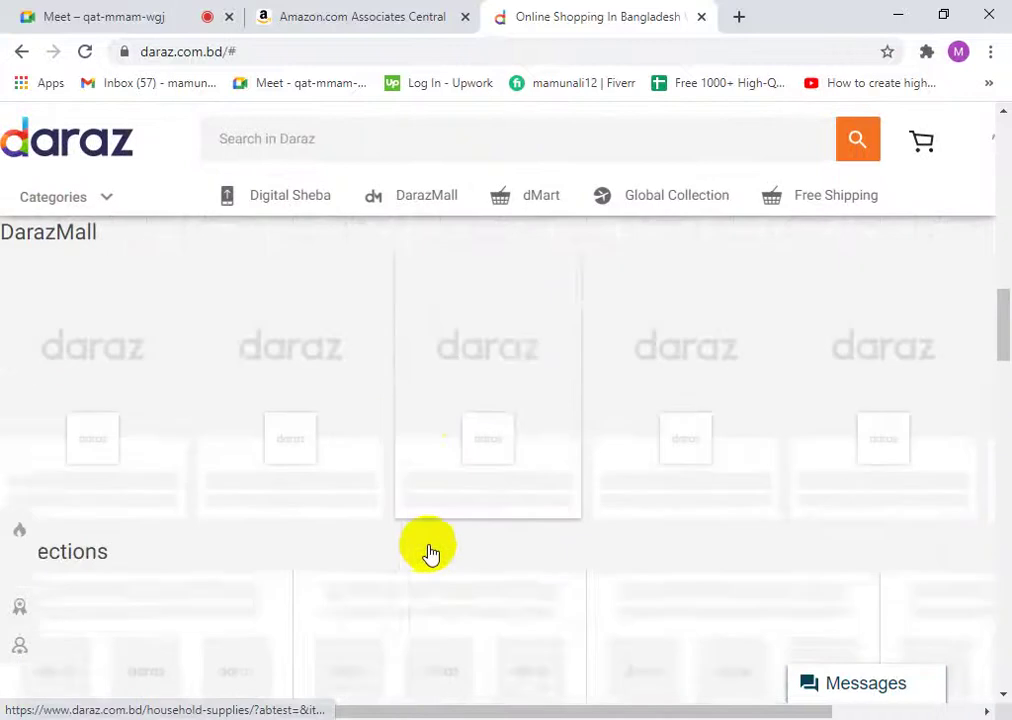
pyautogui.scroll(-20, 540, 467)
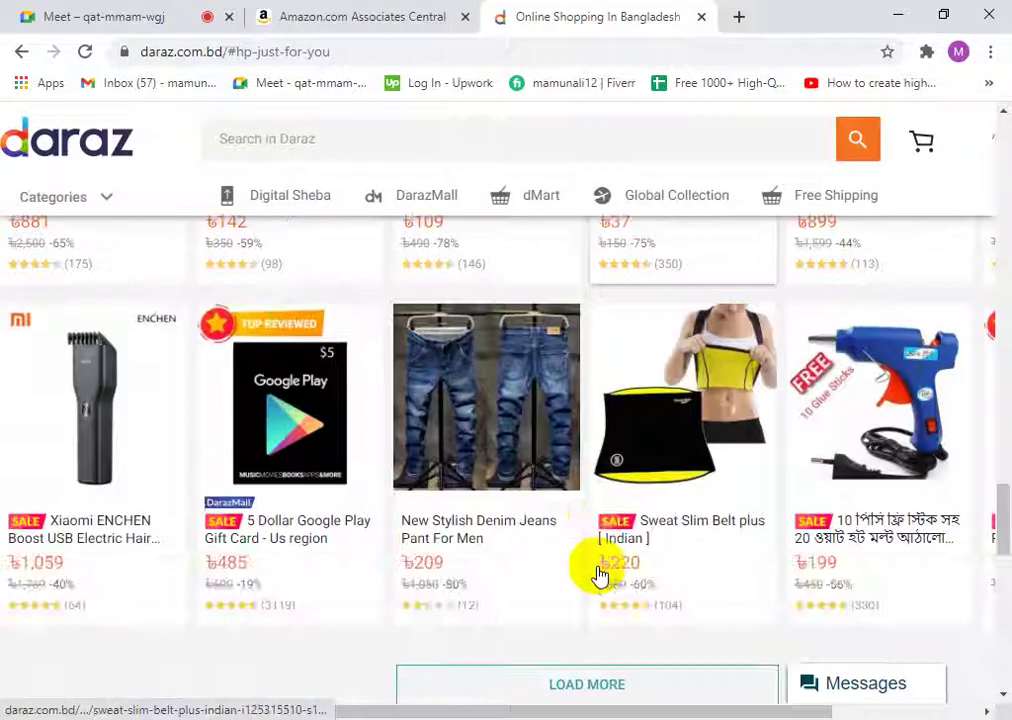
pyautogui.scroll(-1, 441, 495)
pyautogui.scroll(3, 45, 400)
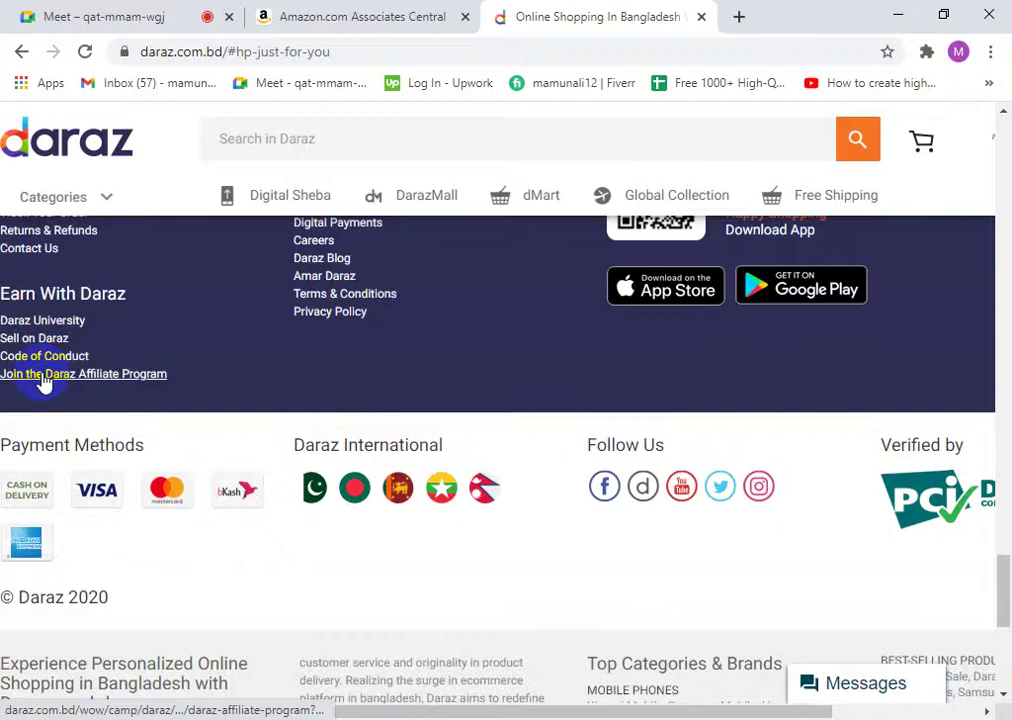
pyautogui.click(45, 376)
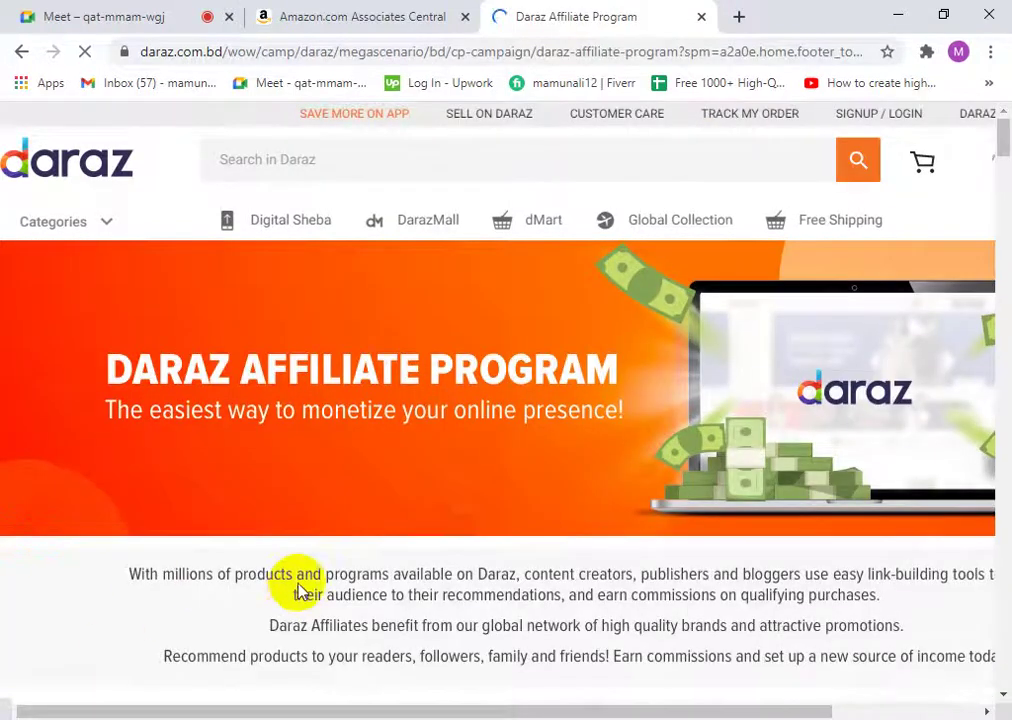
pyautogui.scroll(-5, 300, 592)
pyautogui.scroll(3, 384, 476)
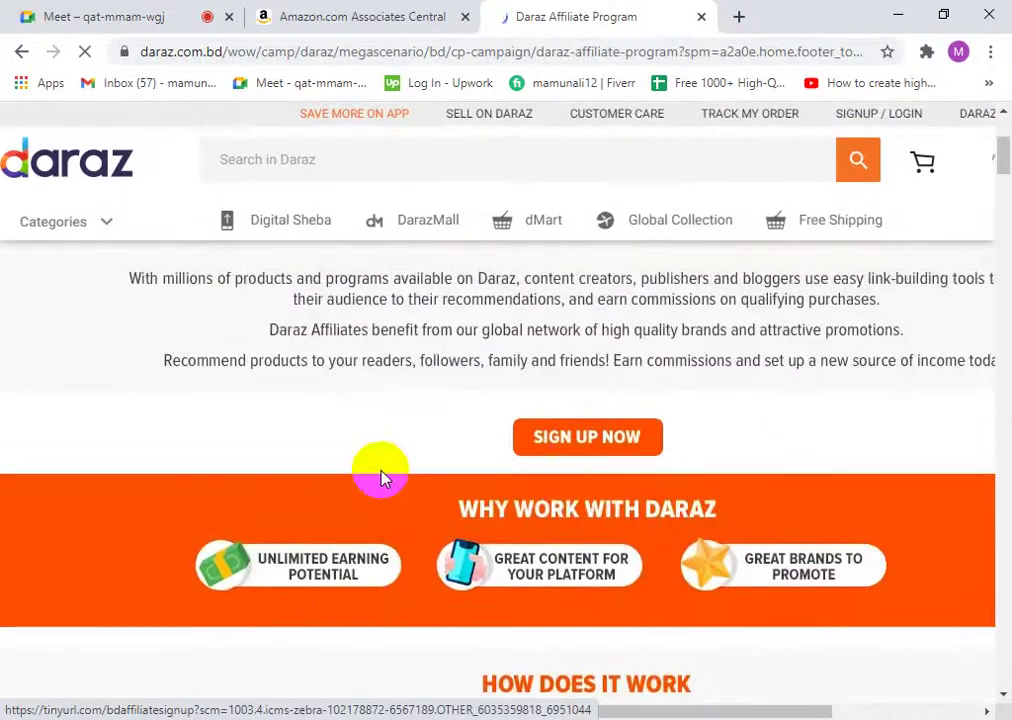
pyautogui.scroll(3, 808, 521)
pyautogui.scroll(-5, 808, 521)
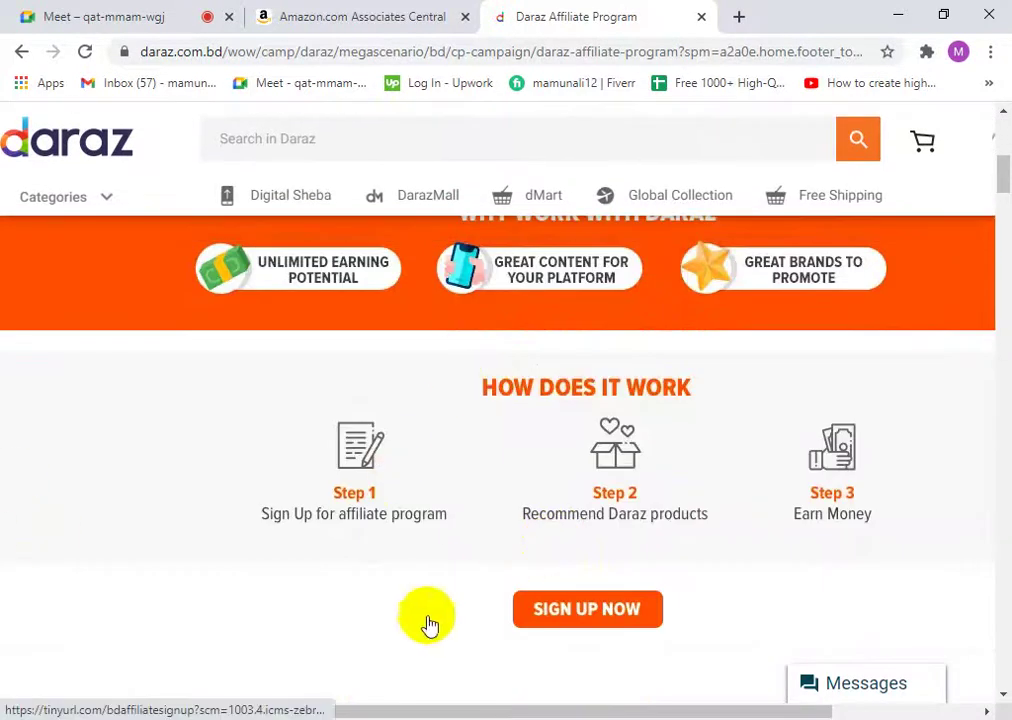
pyautogui.click(389, 511)
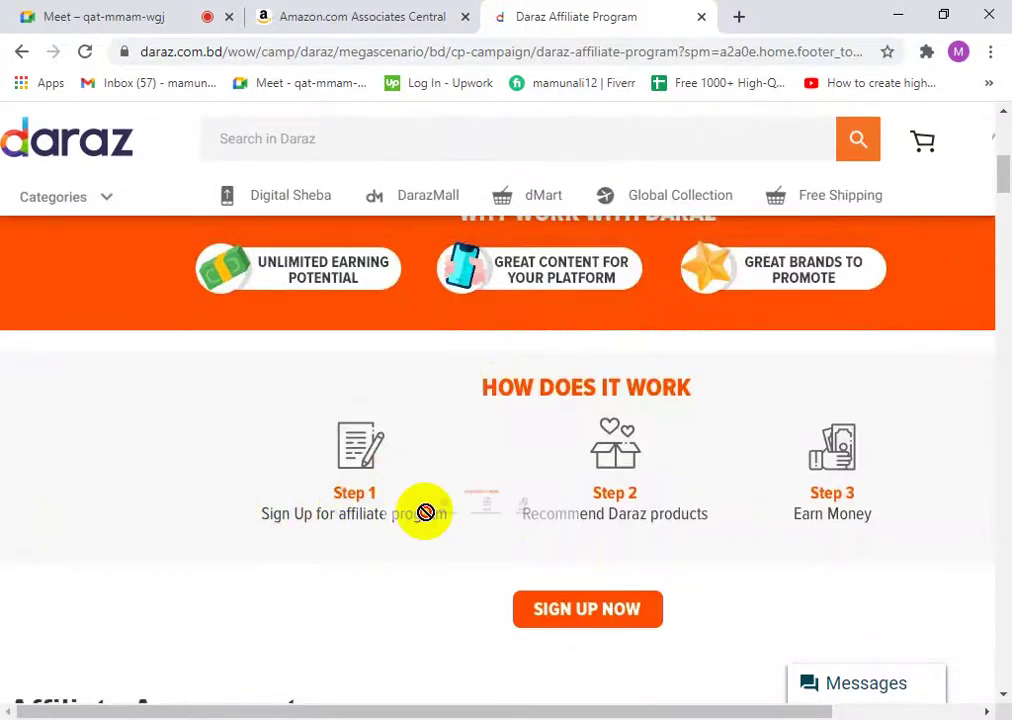
pyautogui.moveTo(426, 512); pyautogui.dragTo(332, 542)
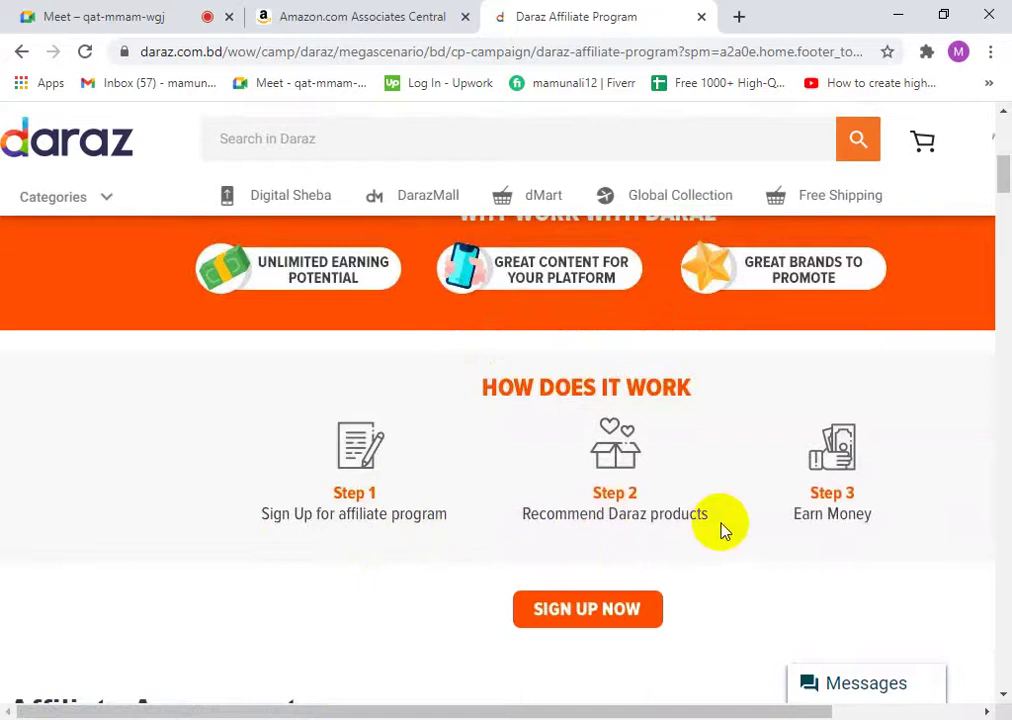
pyautogui.scroll(-1, 560, 615)
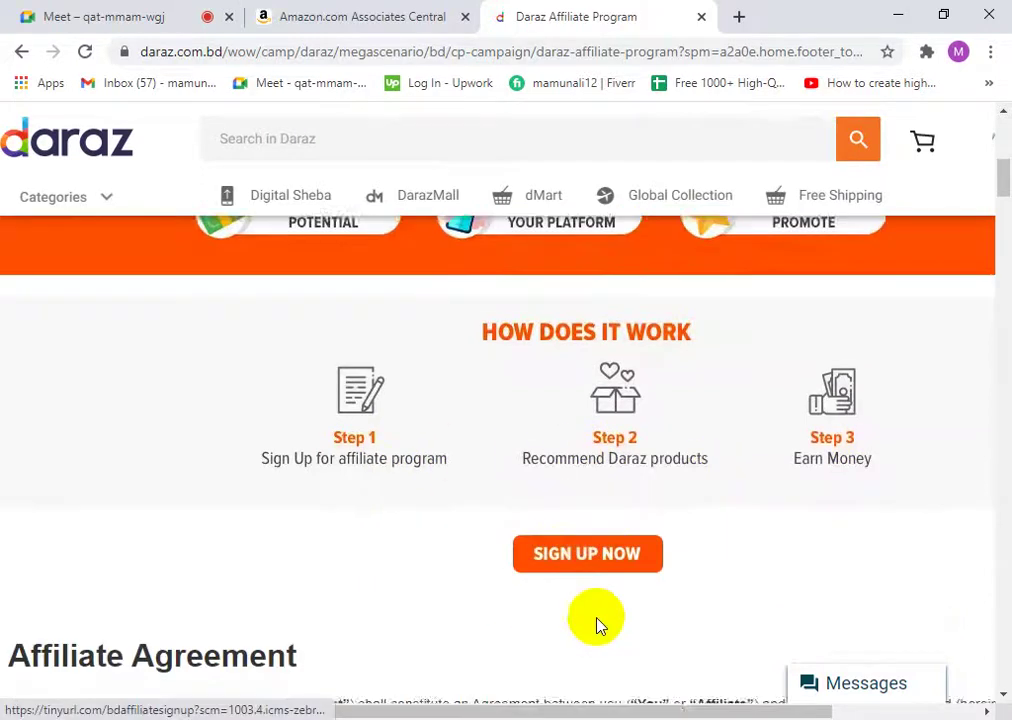
pyautogui.scroll(-3, 575, 590)
pyautogui.scroll(1, 560, 450)
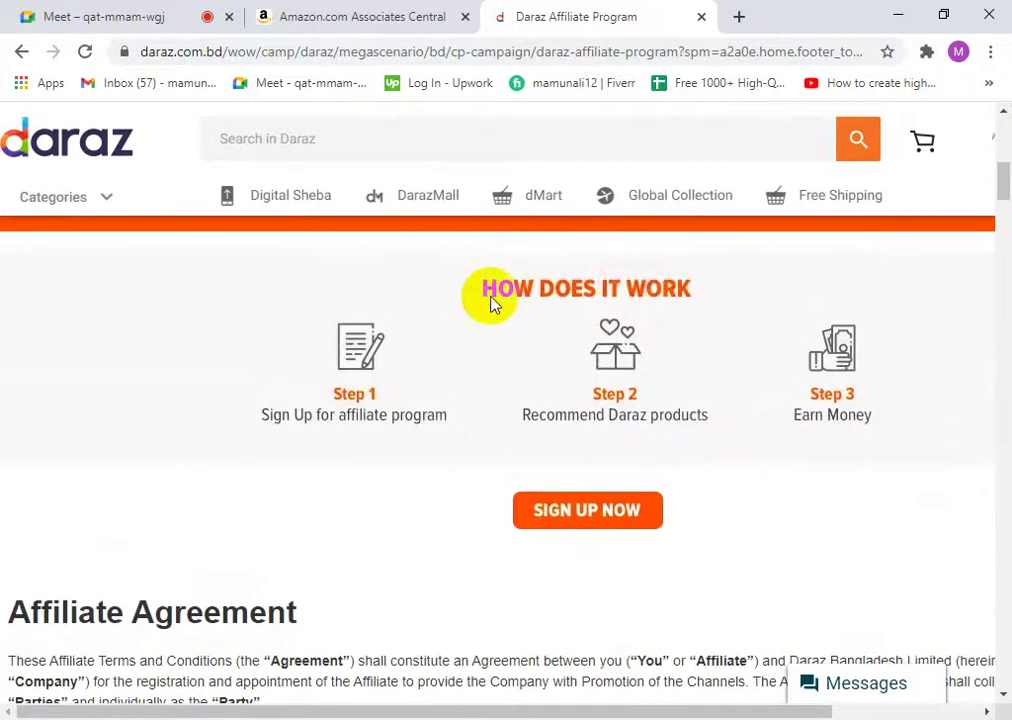
pyautogui.scroll(-4, 60, 580)
pyautogui.scroll(4, 150, 600)
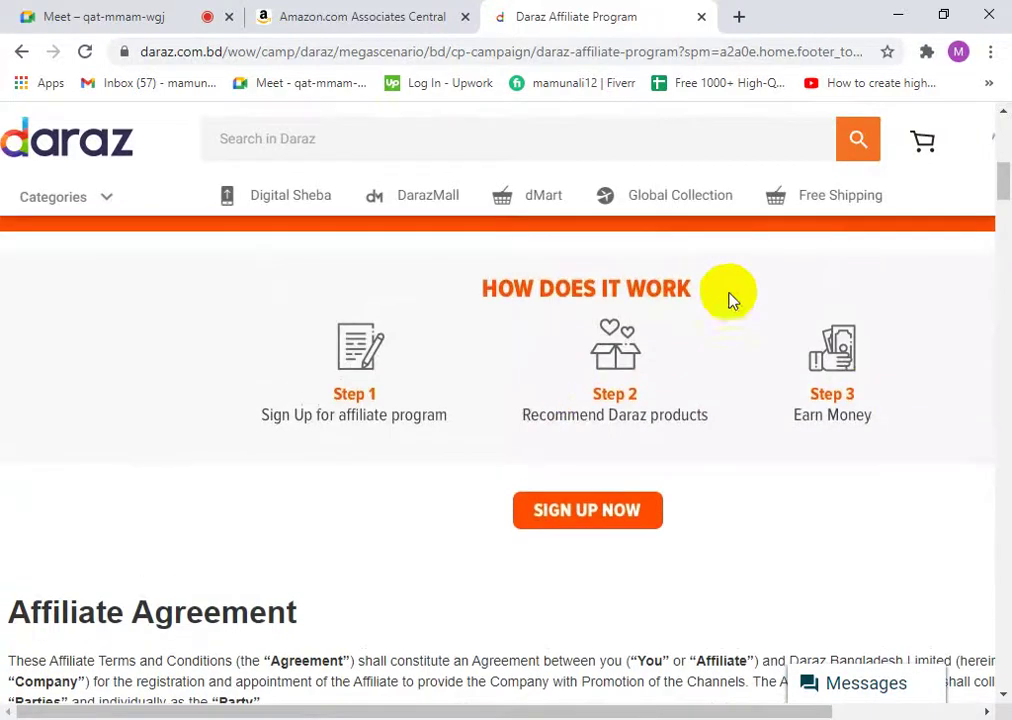
# - Open bdshop.com in a new tab
pyautogui.click(739, 16)
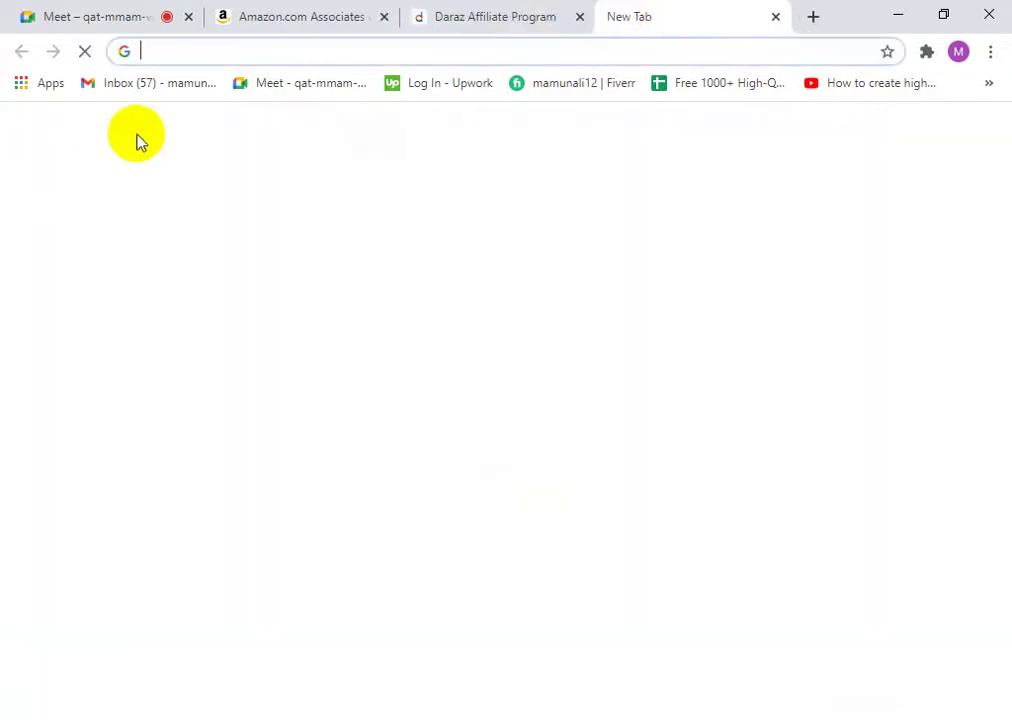
pyautogui.write('b')
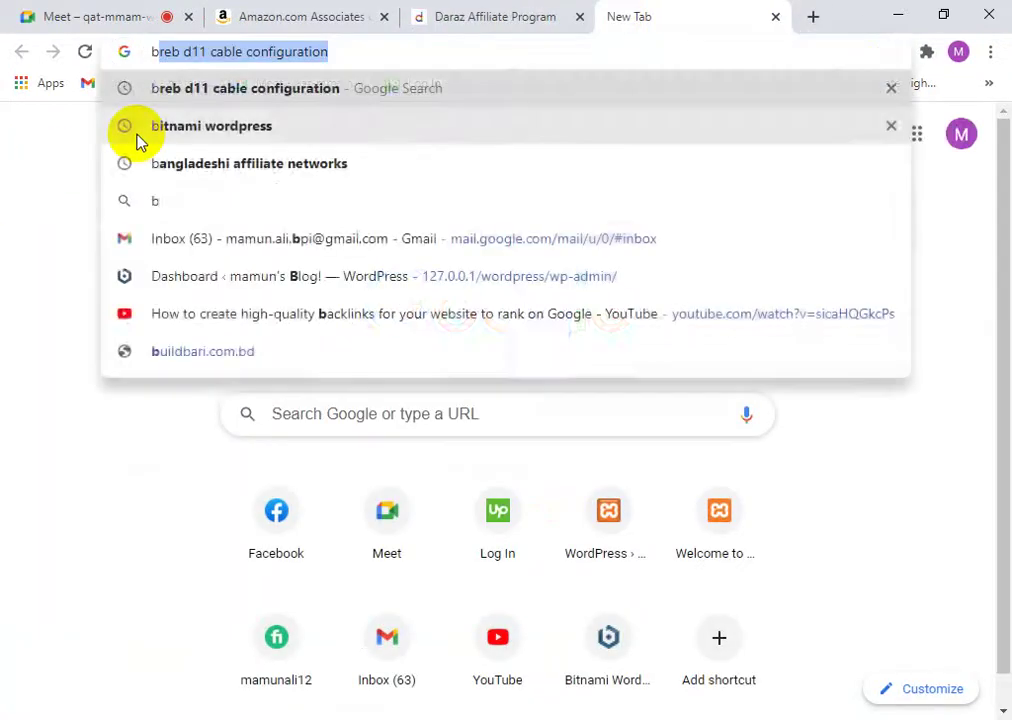
pyautogui.write('ds')
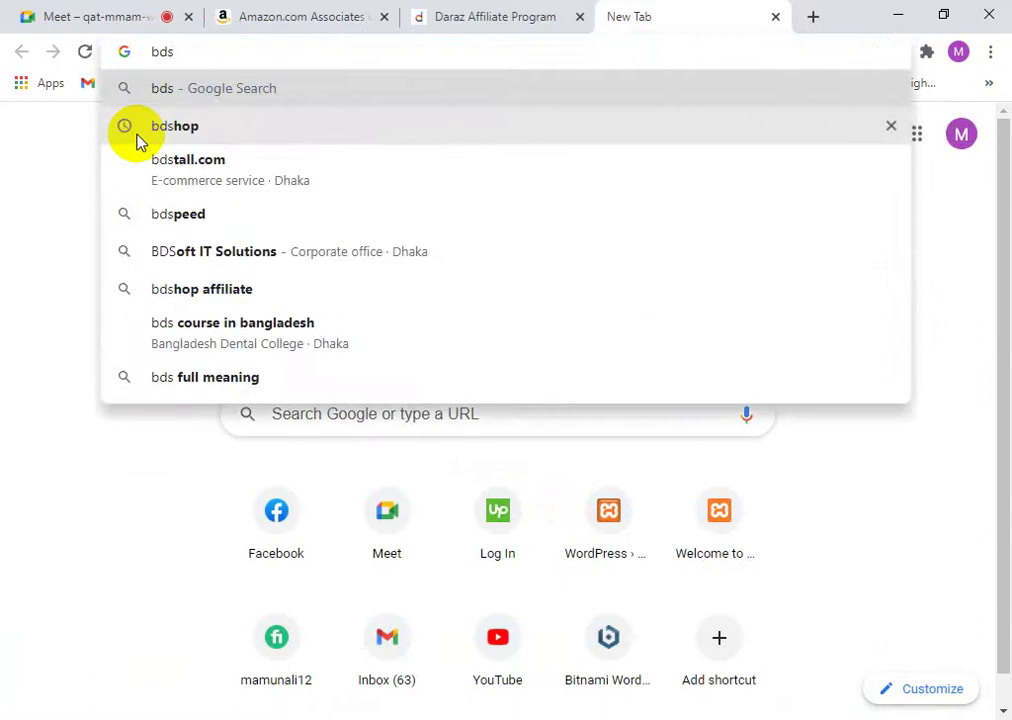
pyautogui.write('hop')
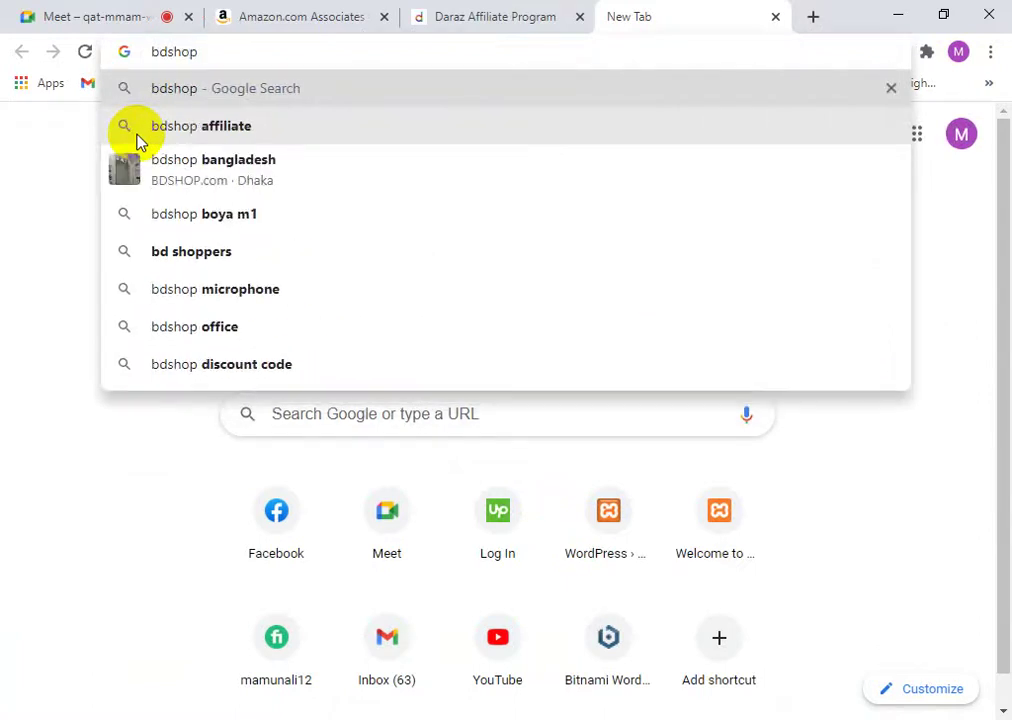
pyautogui.hotkey('ctrl', 'Return')
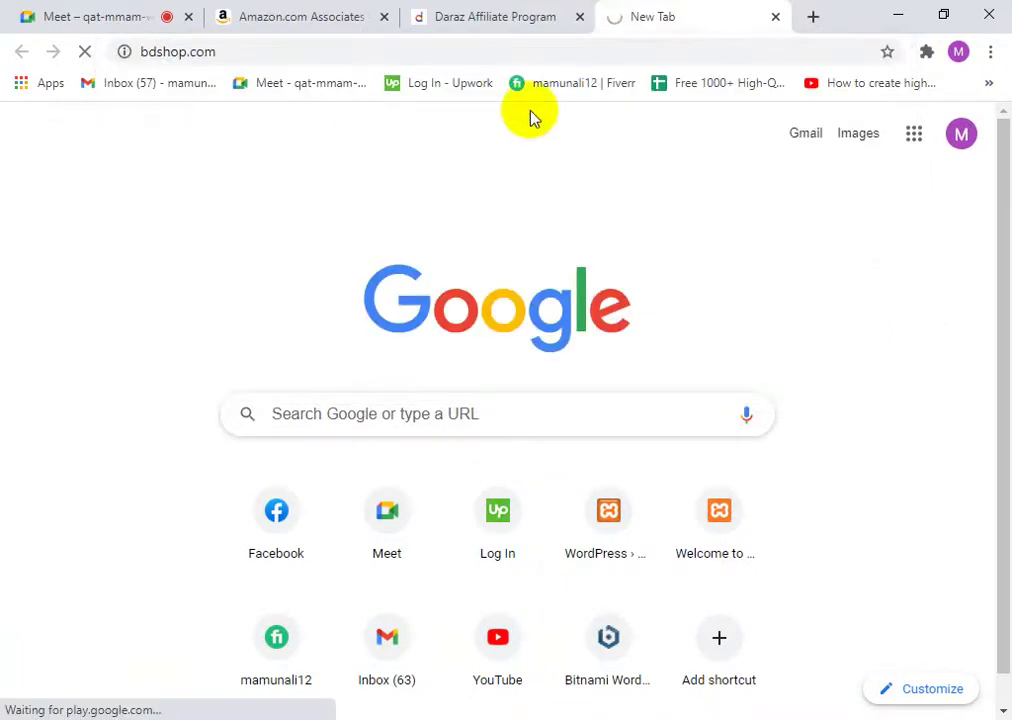
# - Open evaly.com.bd in another new tab, then return to the BD SHOP tab
pyautogui.click(813, 17)
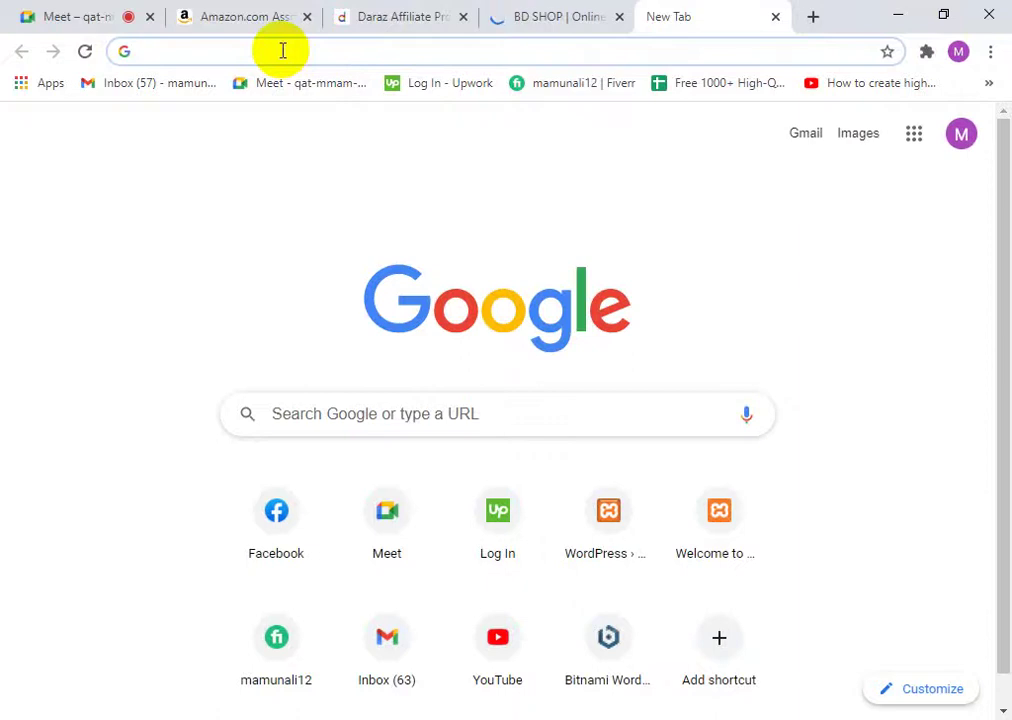
pyautogui.write('eva')
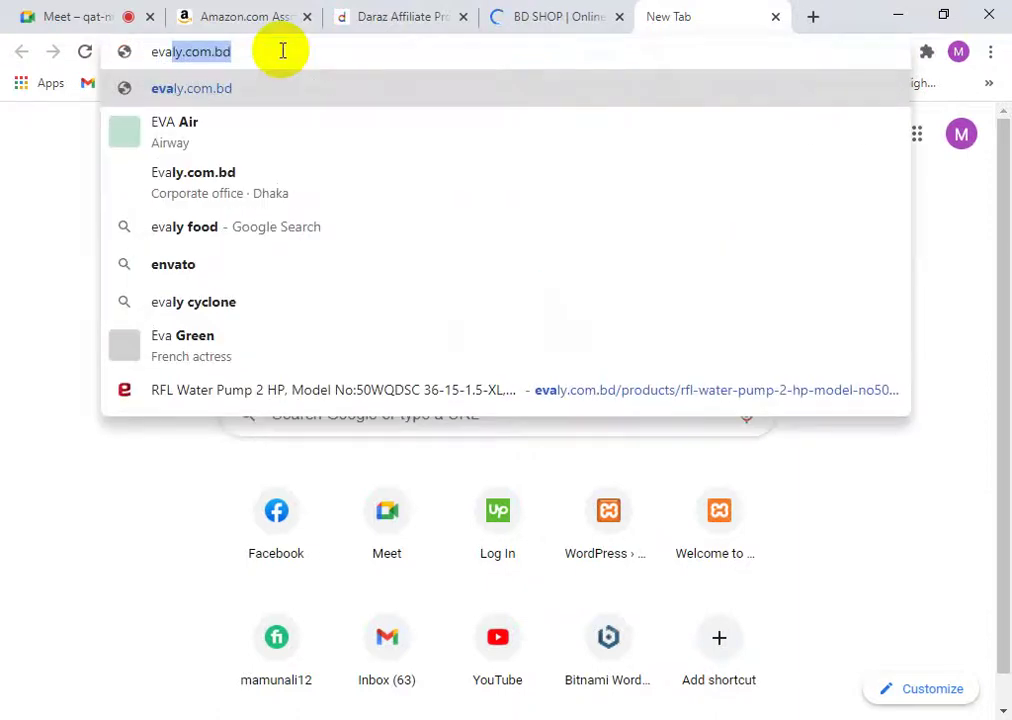
pyautogui.press('Return')
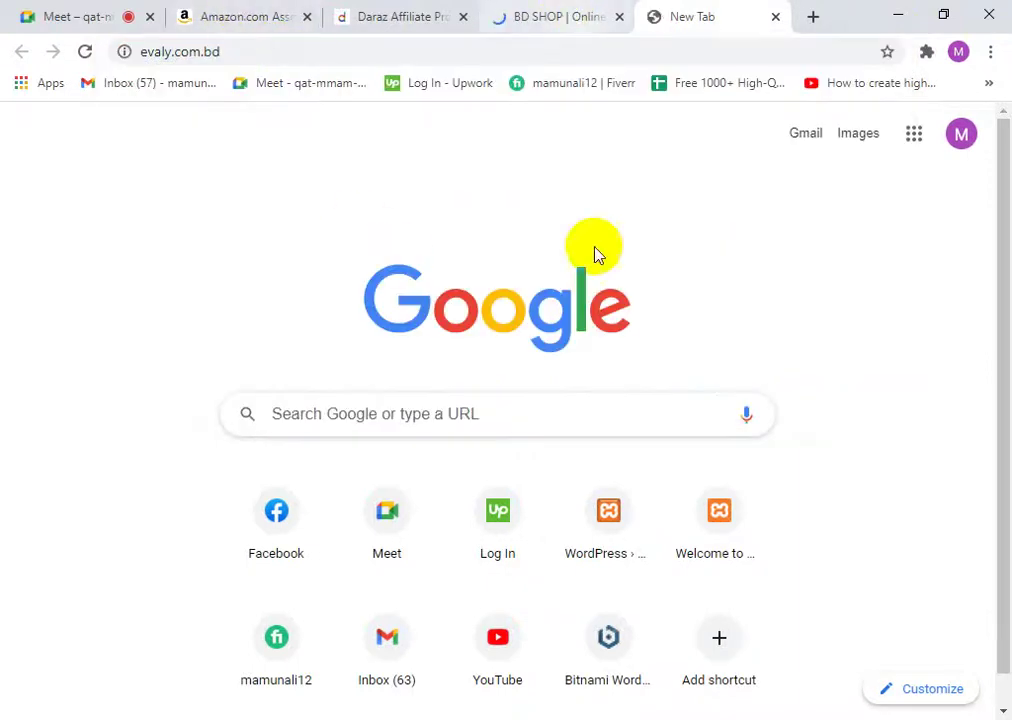
pyautogui.click(597, 10)
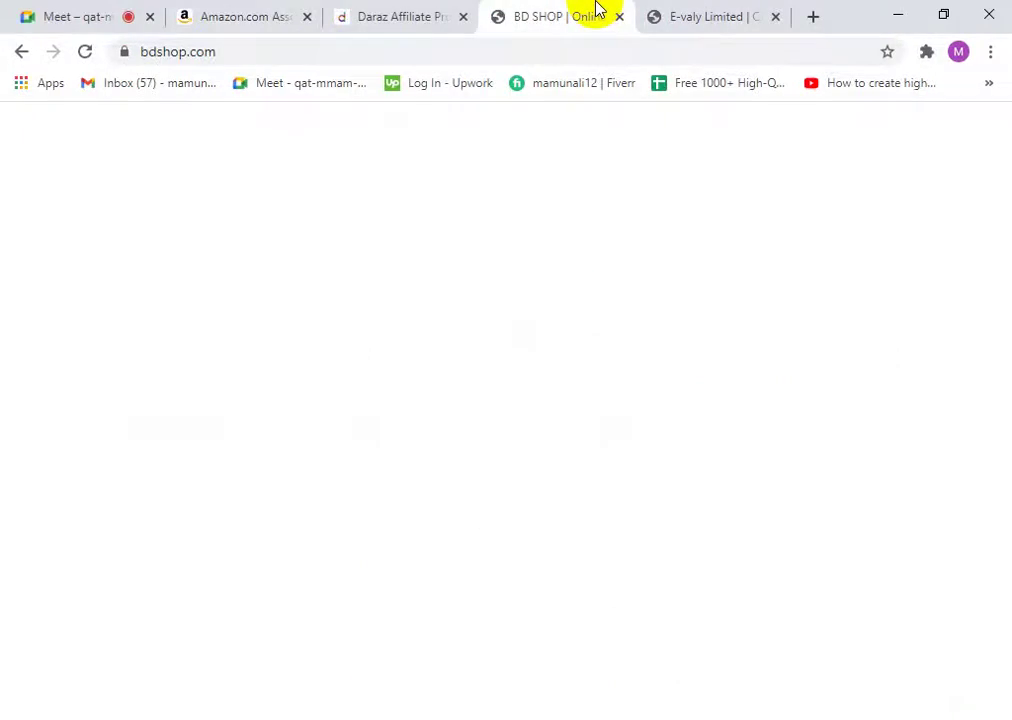
# - Open BD SHOP's Affiliate page from the footer's Company links and close the BD SHOP home tab
pyautogui.scroll(-1, 714, 316)
pyautogui.scroll(-12, 752, 450)
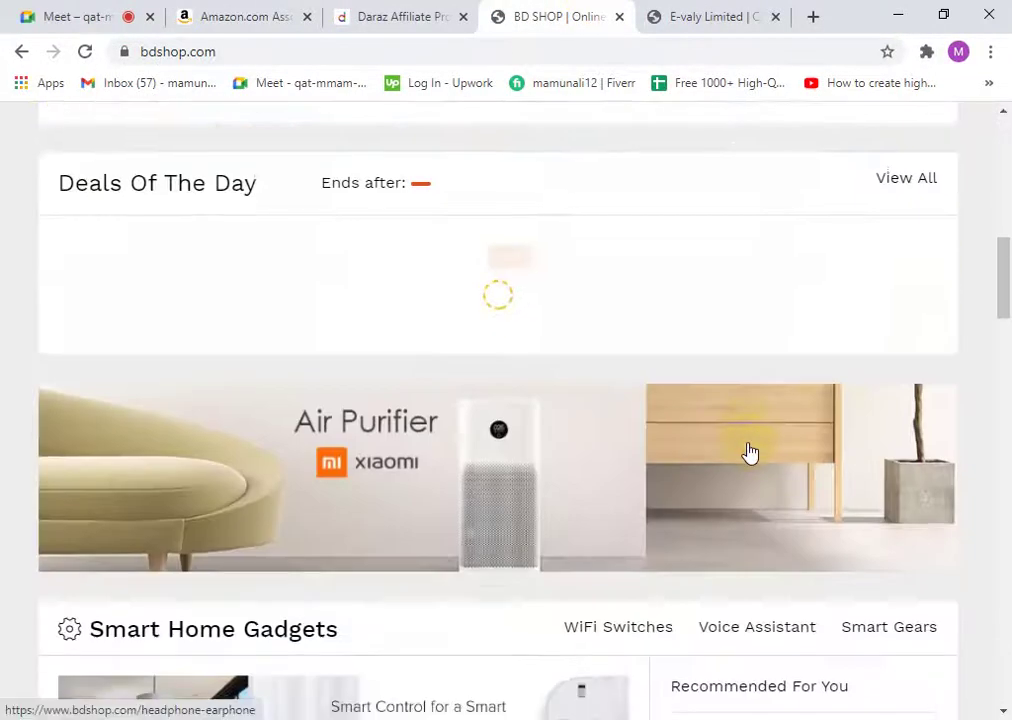
pyautogui.scroll(-14, 752, 450)
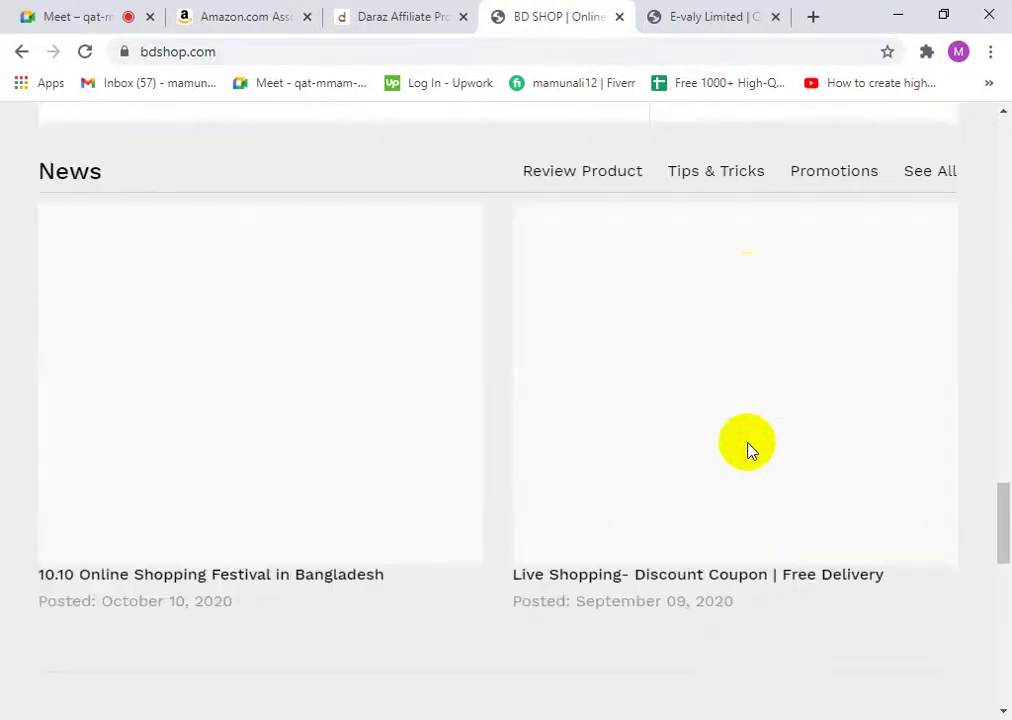
pyautogui.scroll(2, 402, 352)
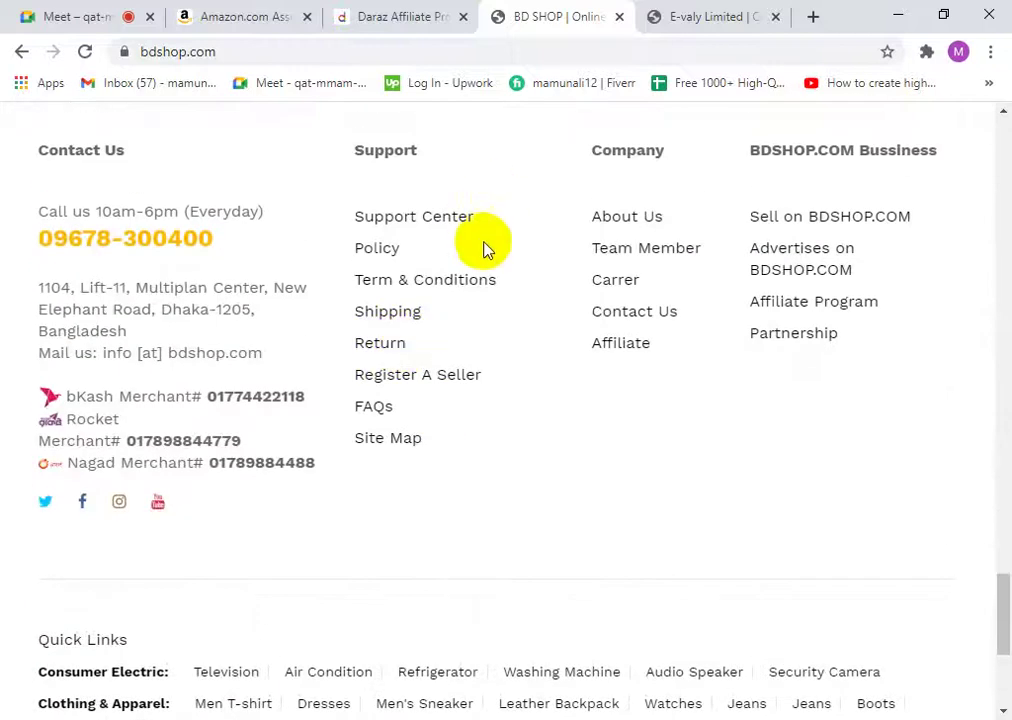
pyautogui.click(619, 345)
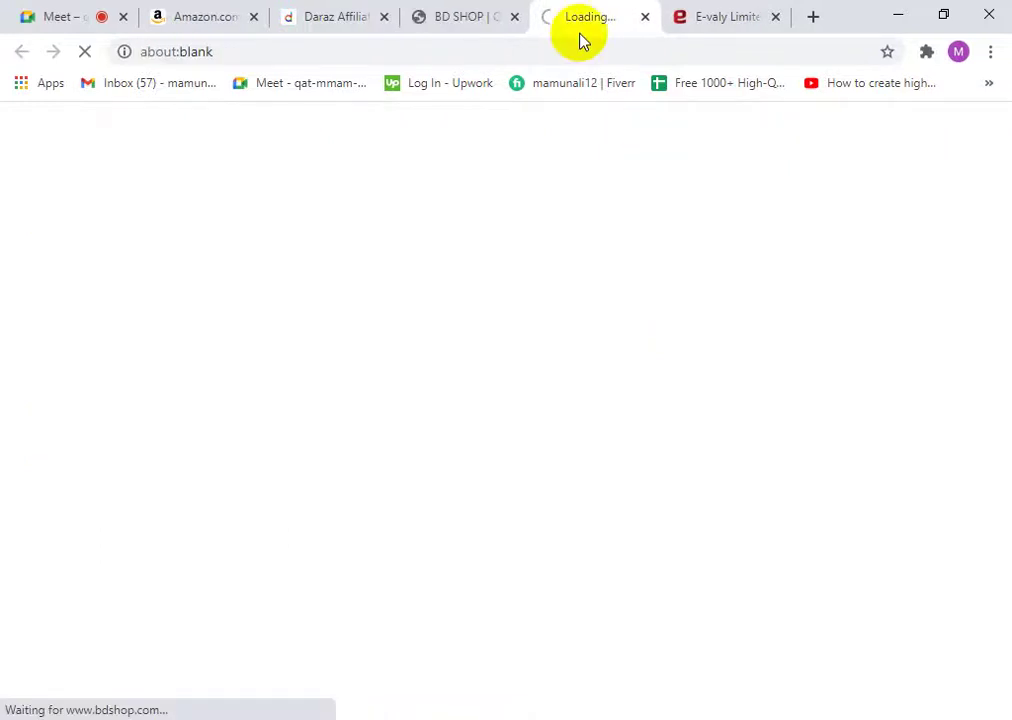
pyautogui.click(516, 18)
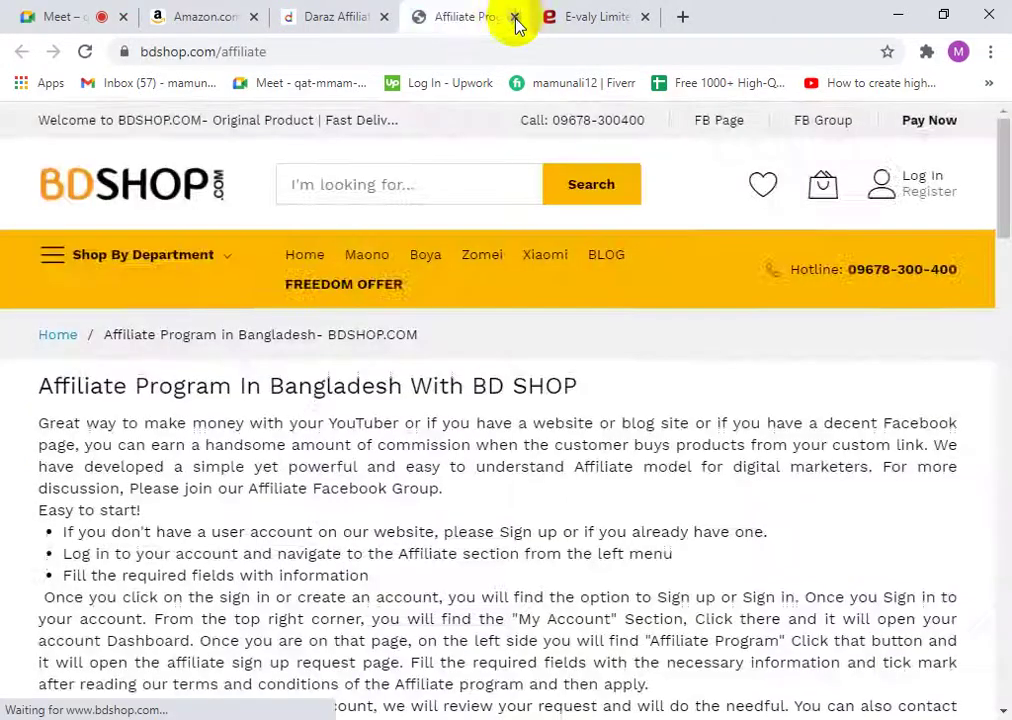
pyautogui.click(587, 13)
pyautogui.scroll(-10, 614, 513)
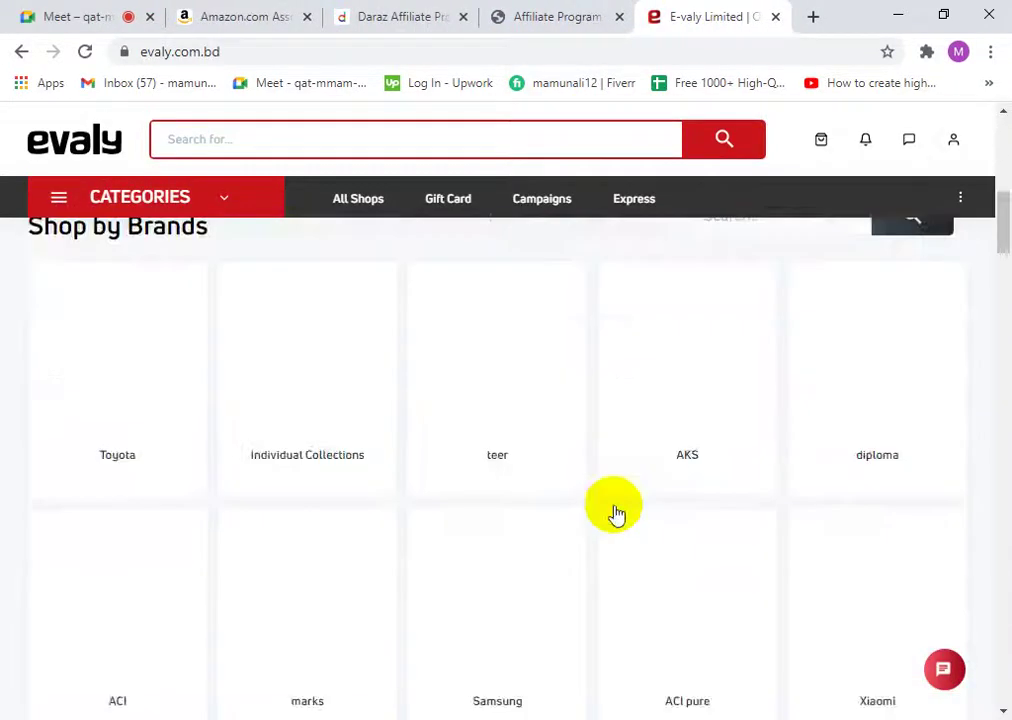
pyautogui.moveTo(996, 280); pyautogui.dragTo(1005, 668)
pyautogui.moveTo(1005, 590); pyautogui.dragTo(1005, 700)
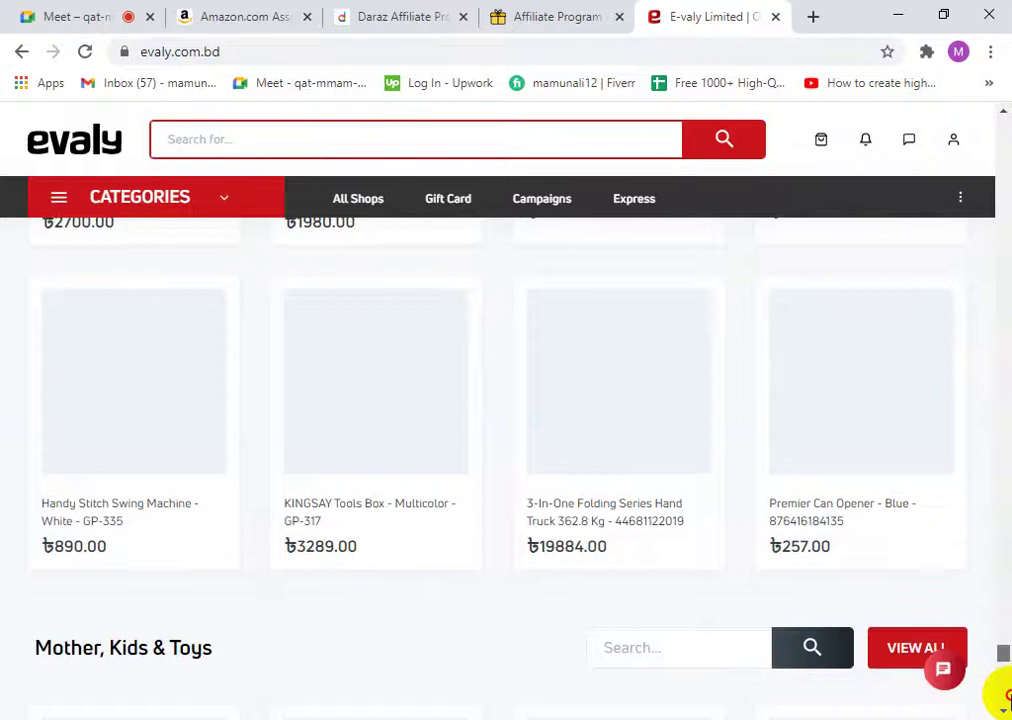
pyautogui.scroll(-6, 1003, 661)
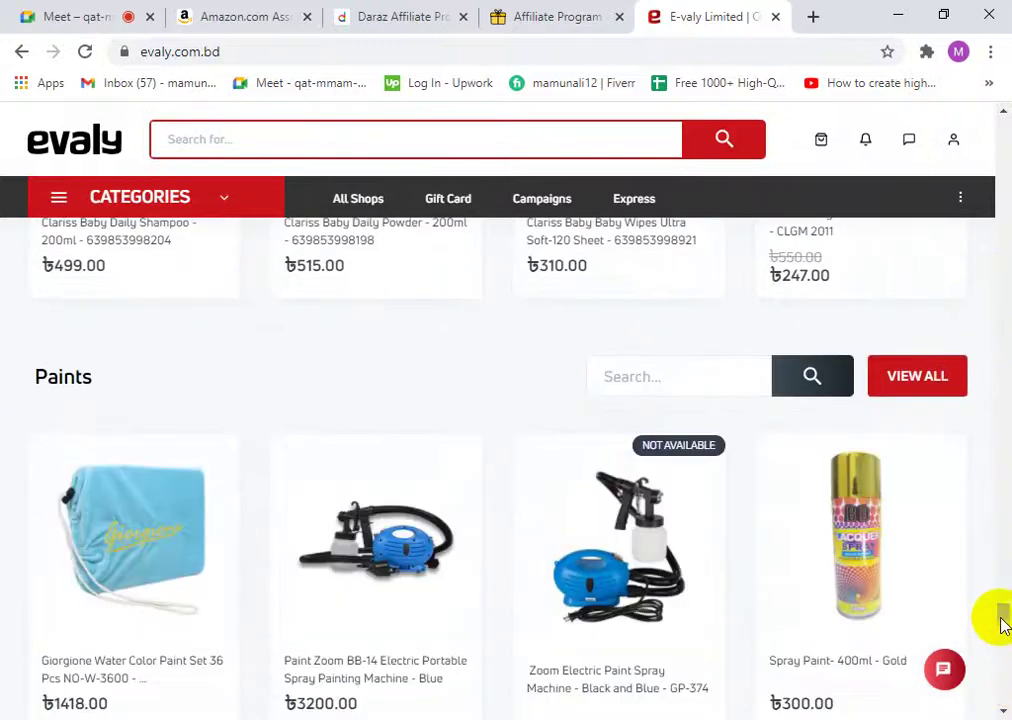
pyautogui.moveTo(1003, 622); pyautogui.dragTo(1003, 660)
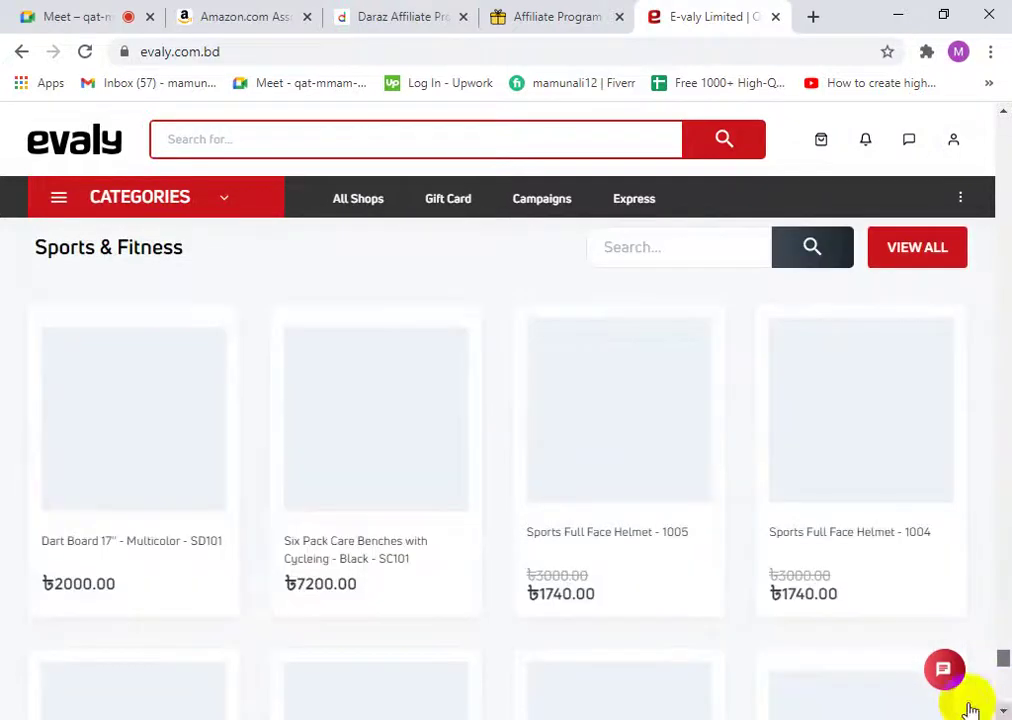
pyautogui.click(40, 12)
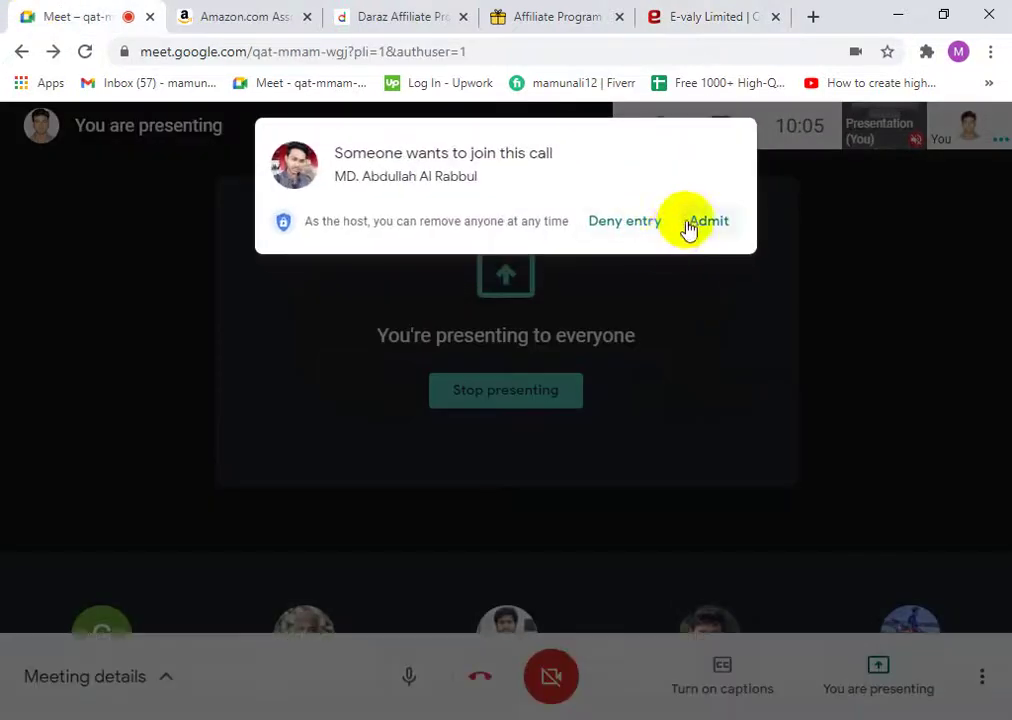
pyautogui.click(689, 226)
pyautogui.click(671, 14)
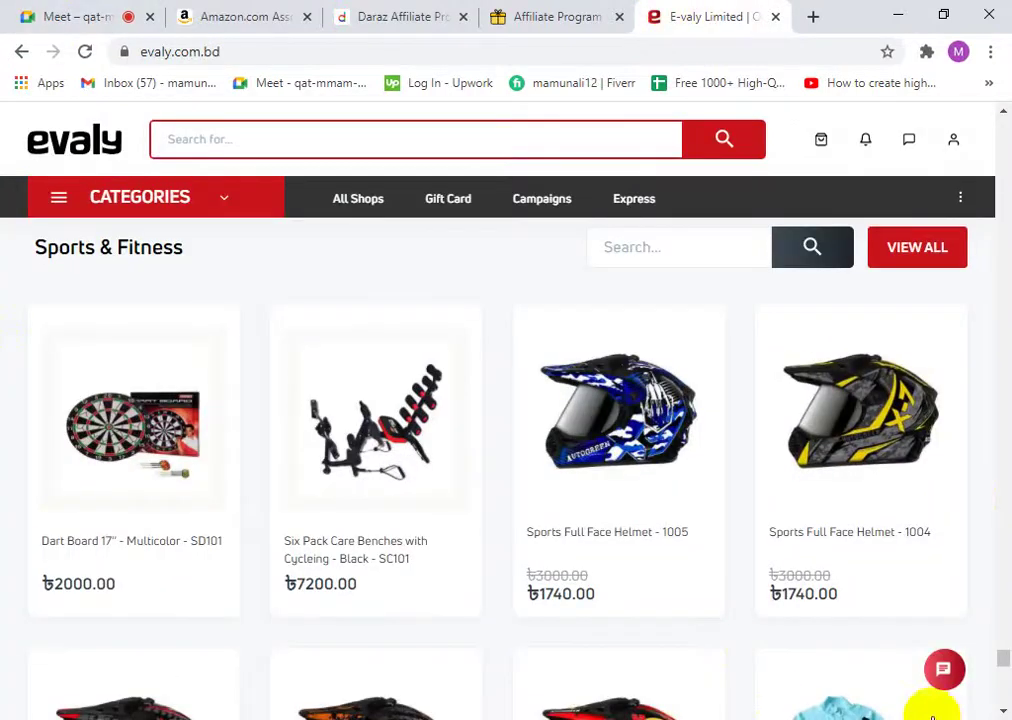
pyautogui.moveTo(1003, 660); pyautogui.dragTo(1005, 700)
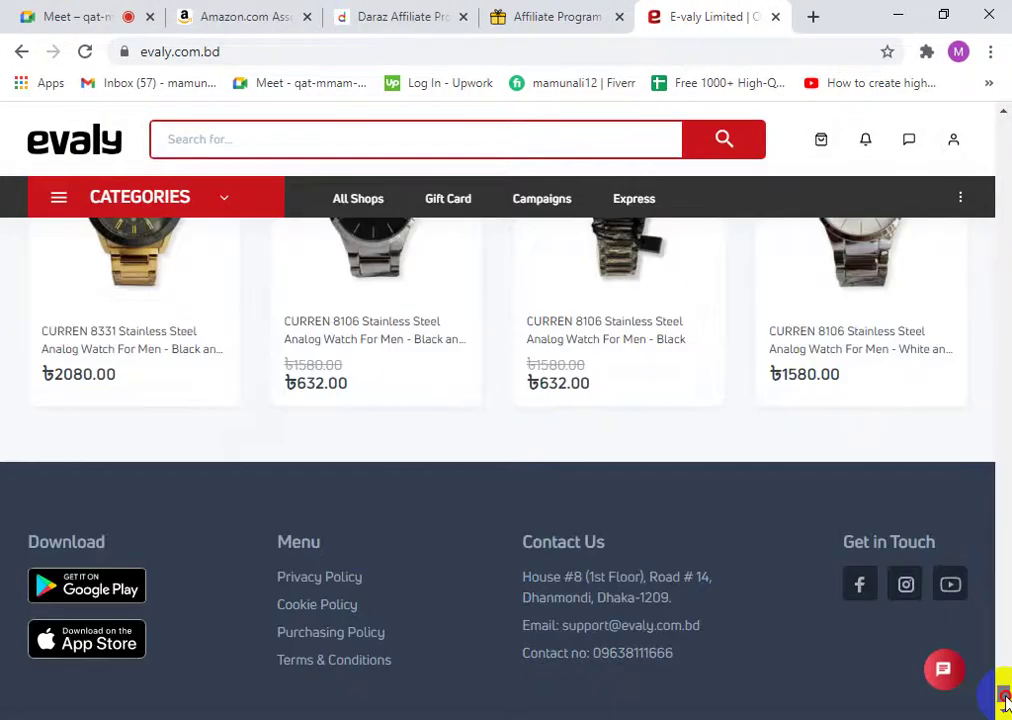
pyautogui.scroll(-1, 364, 620)
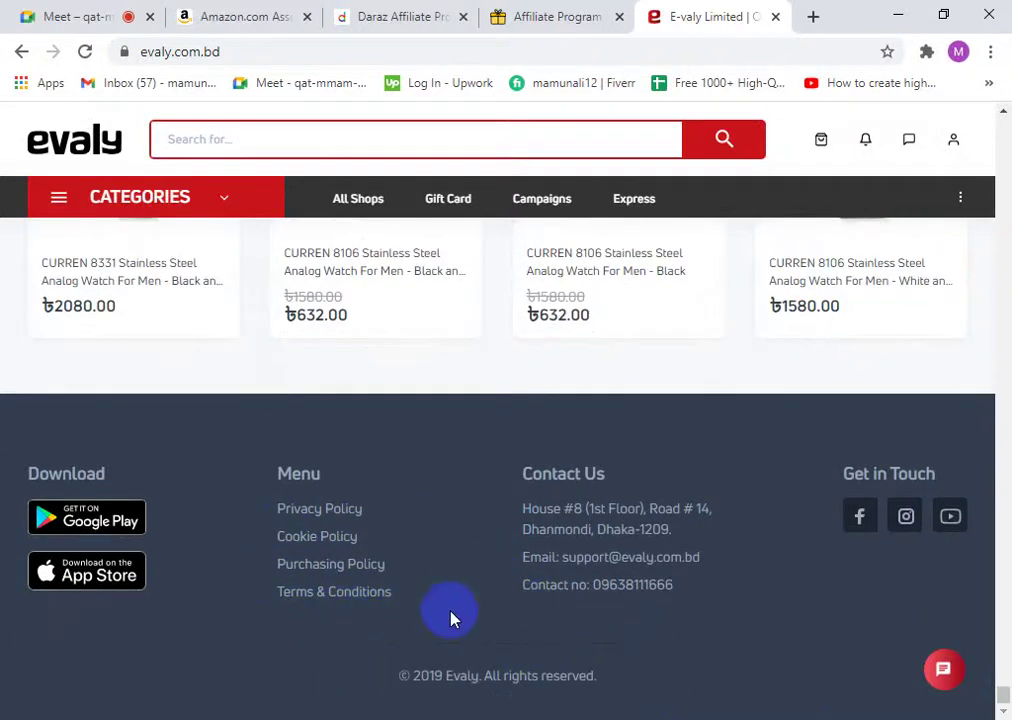
pyautogui.click(960, 202)
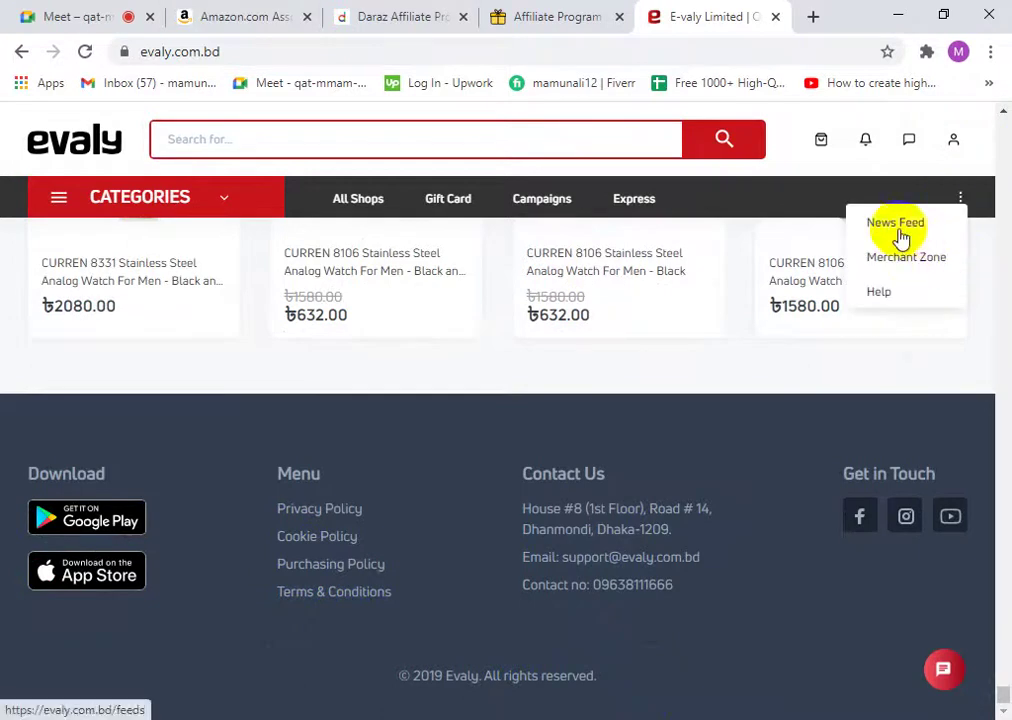
pyautogui.click(57, 200)
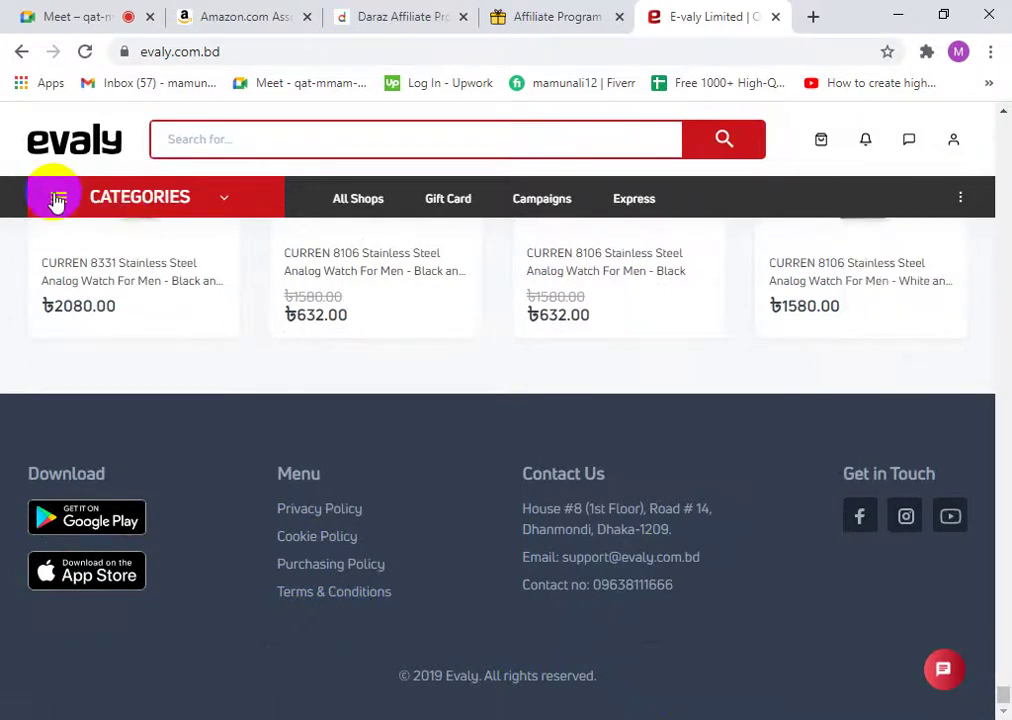
pyautogui.click(59, 202)
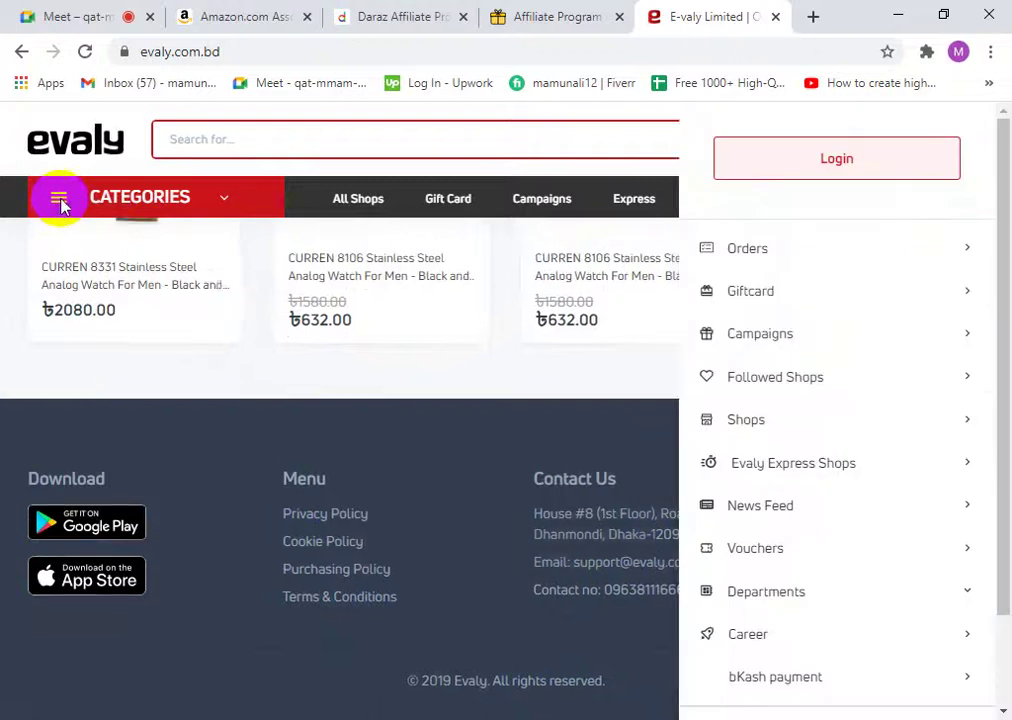
pyautogui.scroll(-2, 831, 560)
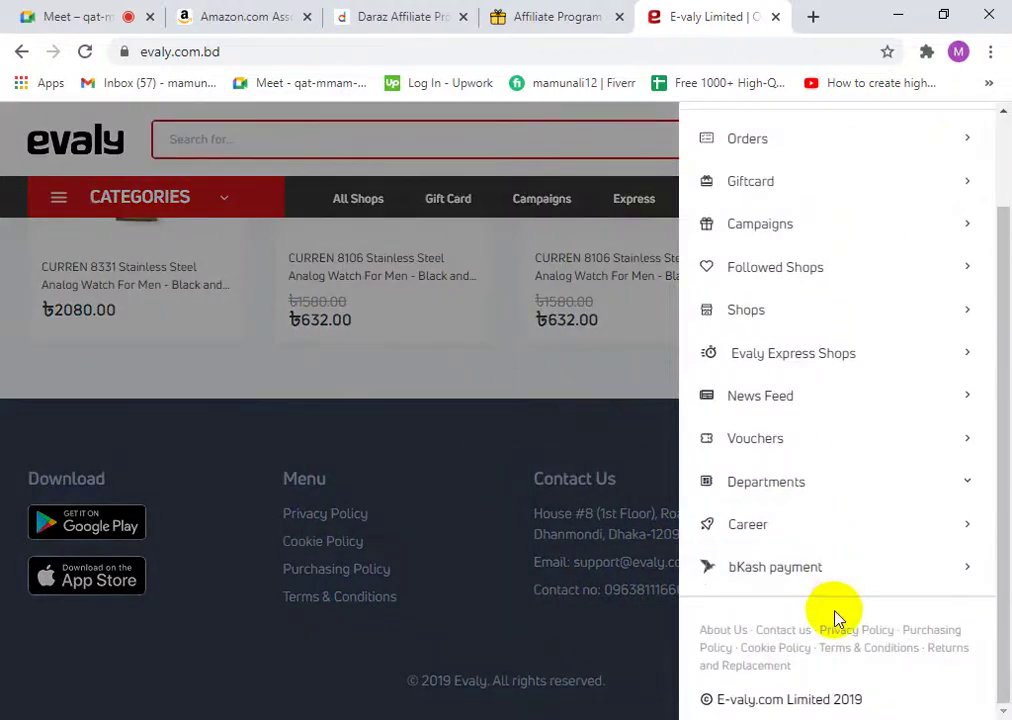
pyautogui.scroll(2, 847, 596)
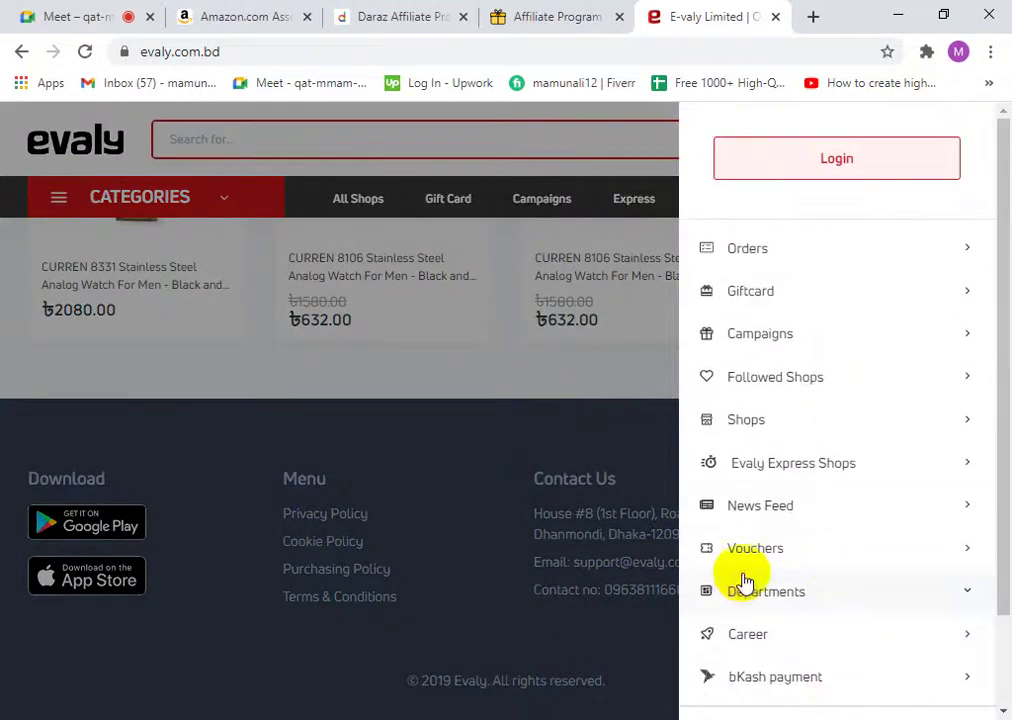
pyautogui.scroll(-1, 745, 585)
pyautogui.scroll(1, 847, 259)
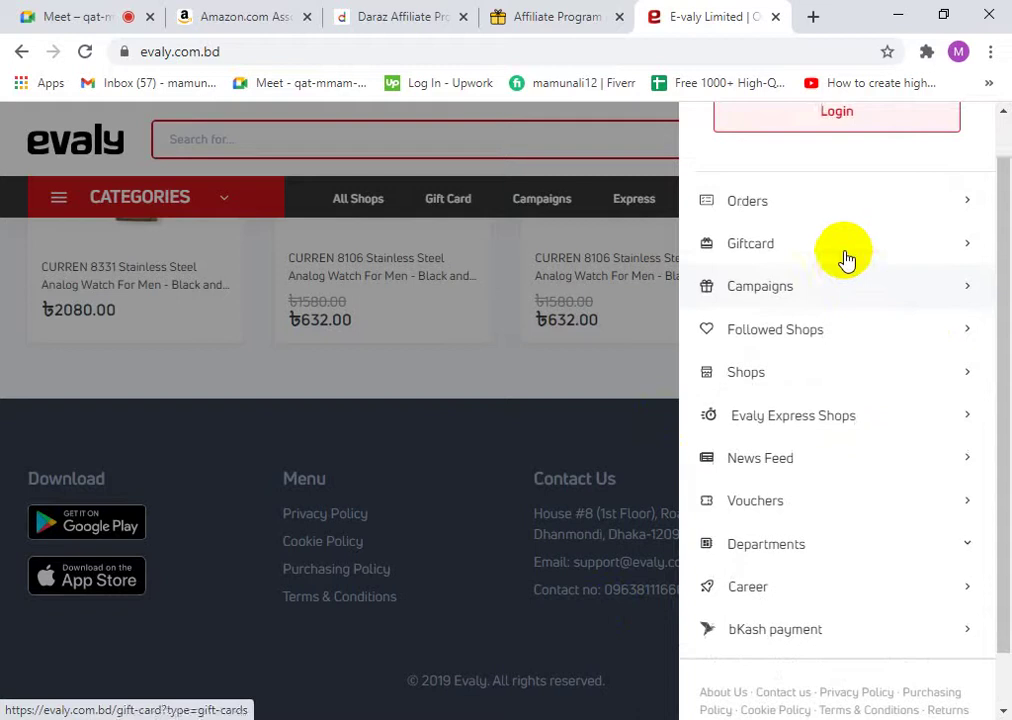
pyautogui.scroll(1, 847, 259)
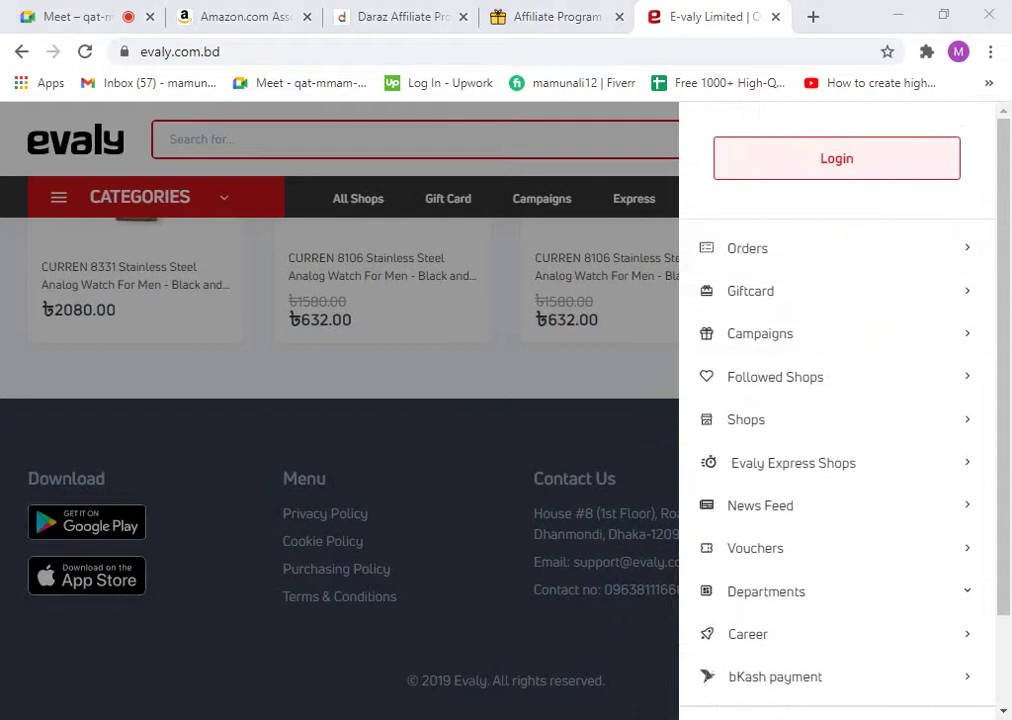
pyautogui.click(583, 217)
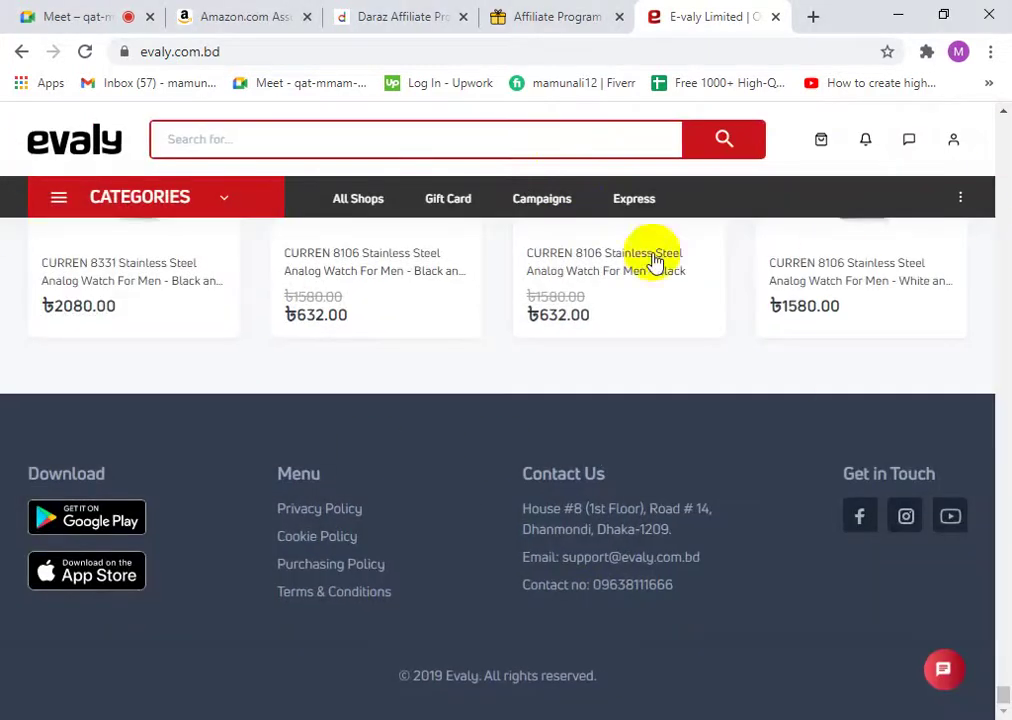
pyautogui.scroll(4, 384, 524)
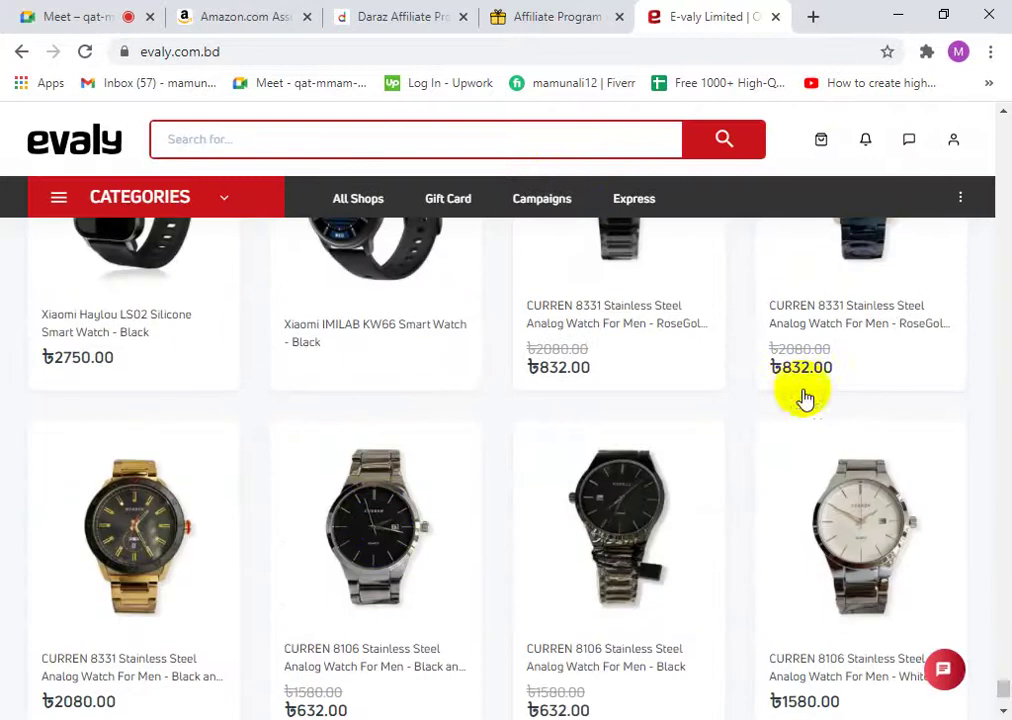
# - Close the Evaly tab and compare the Amazon, BDSHOP and Daraz affiliate tabs, ending on Daraz
pyautogui.click(774, 18)
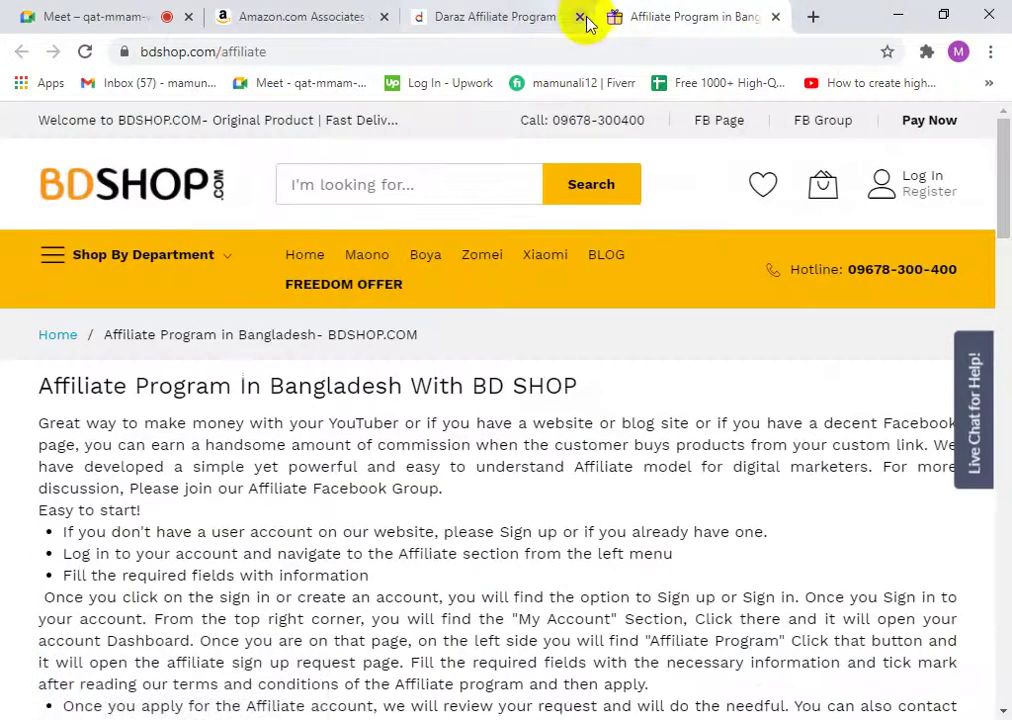
pyautogui.click(519, 12)
pyautogui.click(372, 14)
pyautogui.click(425, 14)
pyautogui.click(357, 12)
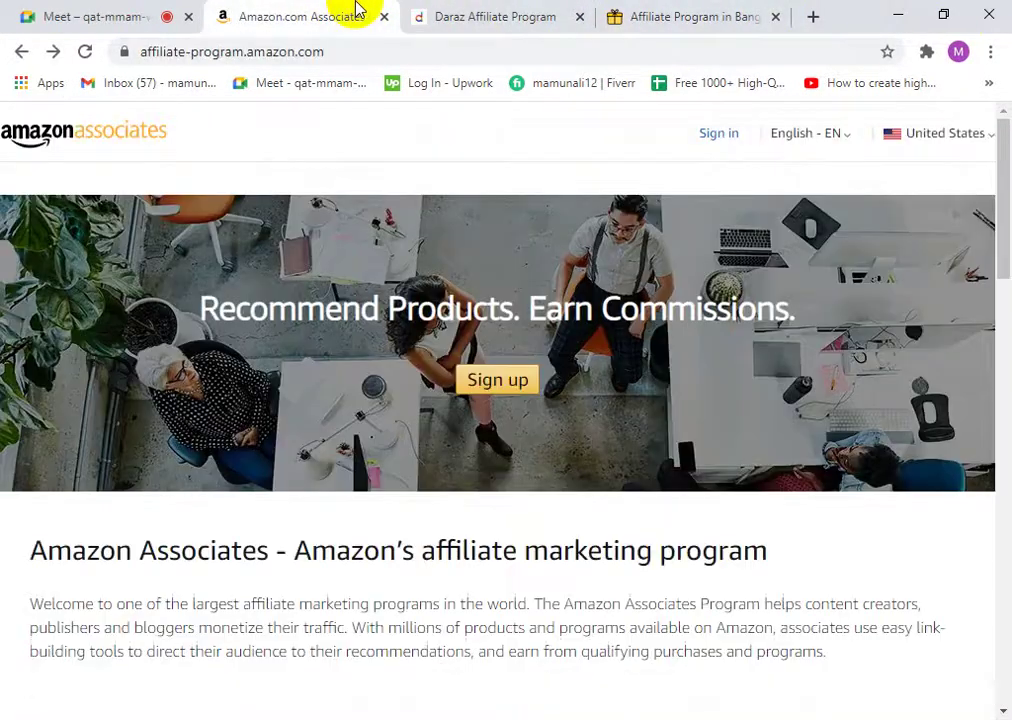
pyautogui.click(463, 11)
pyautogui.click(625, 12)
pyautogui.click(565, 10)
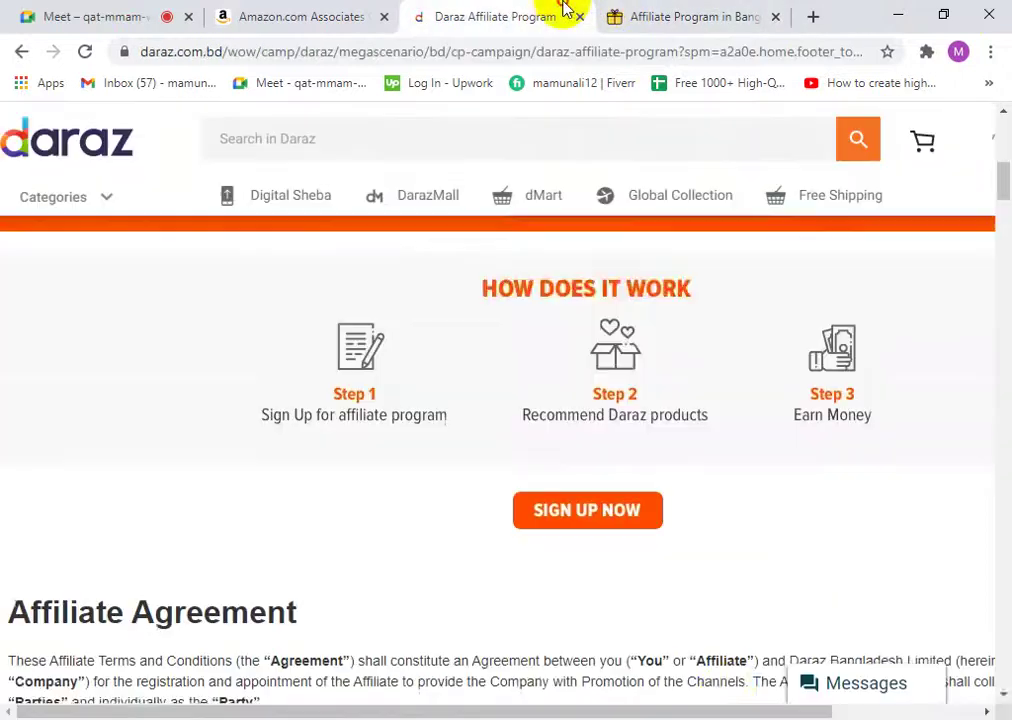
# - Read the Daraz Affiliate Program page down to its three How Does It Work steps
pyautogui.scroll(-10, 728, 615)
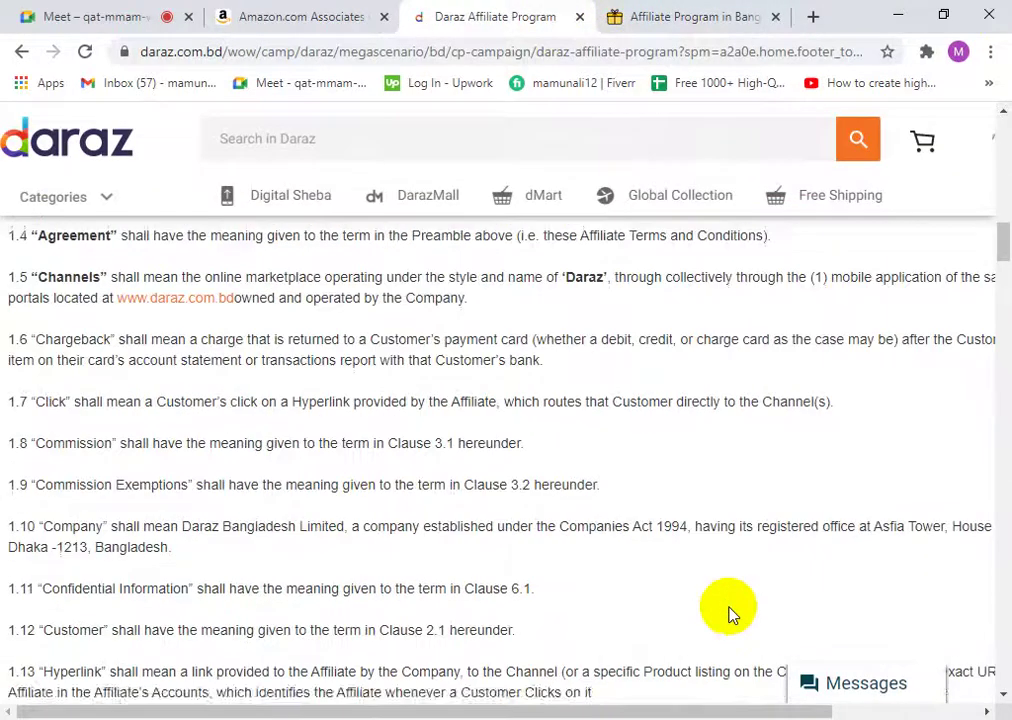
pyautogui.scroll(2, 727, 620)
pyautogui.scroll(3, 600, 530)
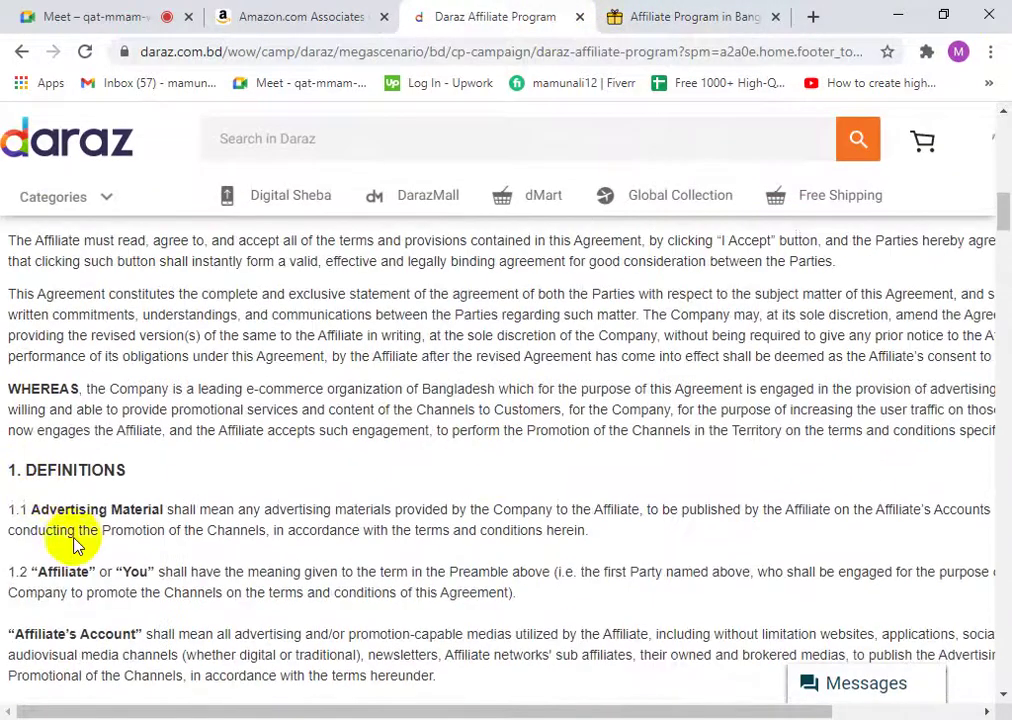
pyautogui.click(40, 10)
pyautogui.click(474, 12)
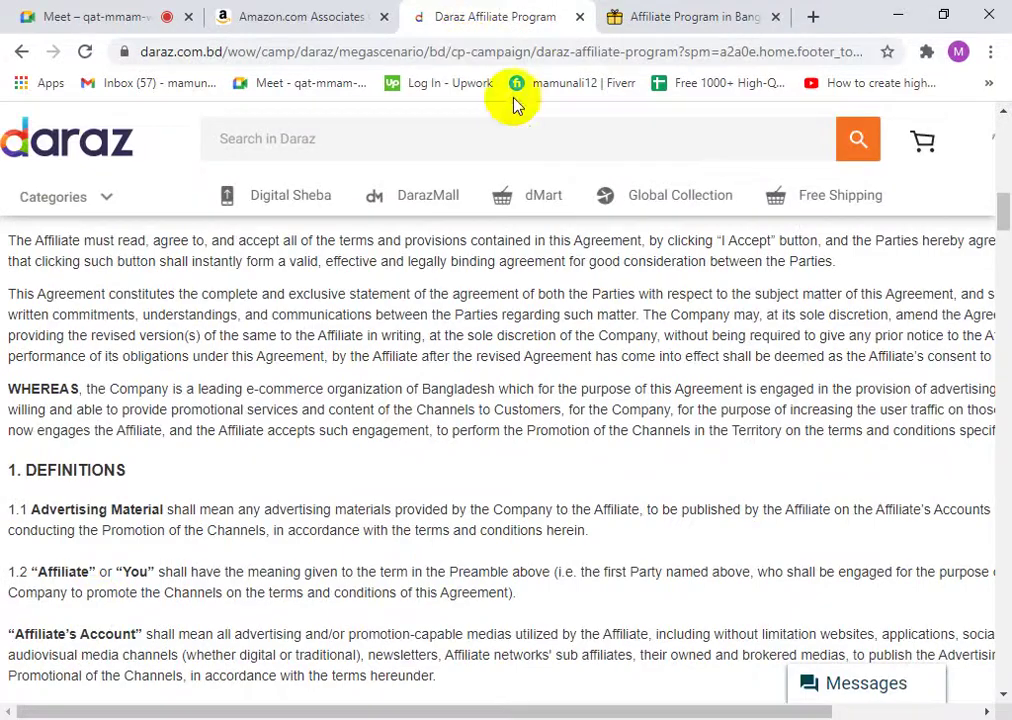
pyautogui.scroll(-3, 376, 497)
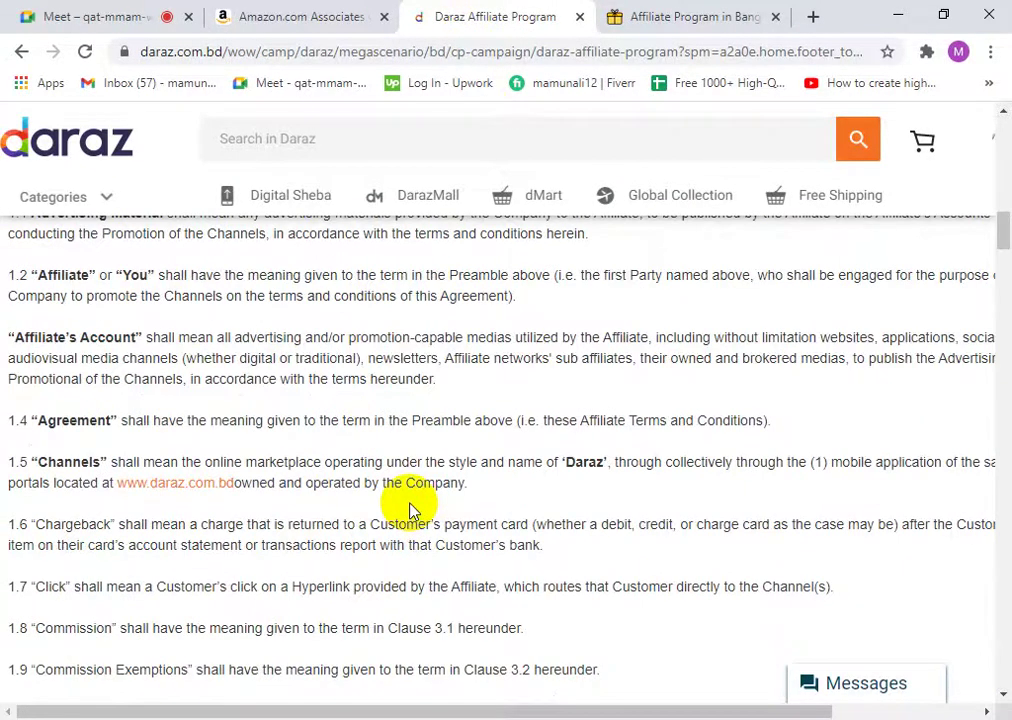
pyautogui.scroll(10, 872, 553)
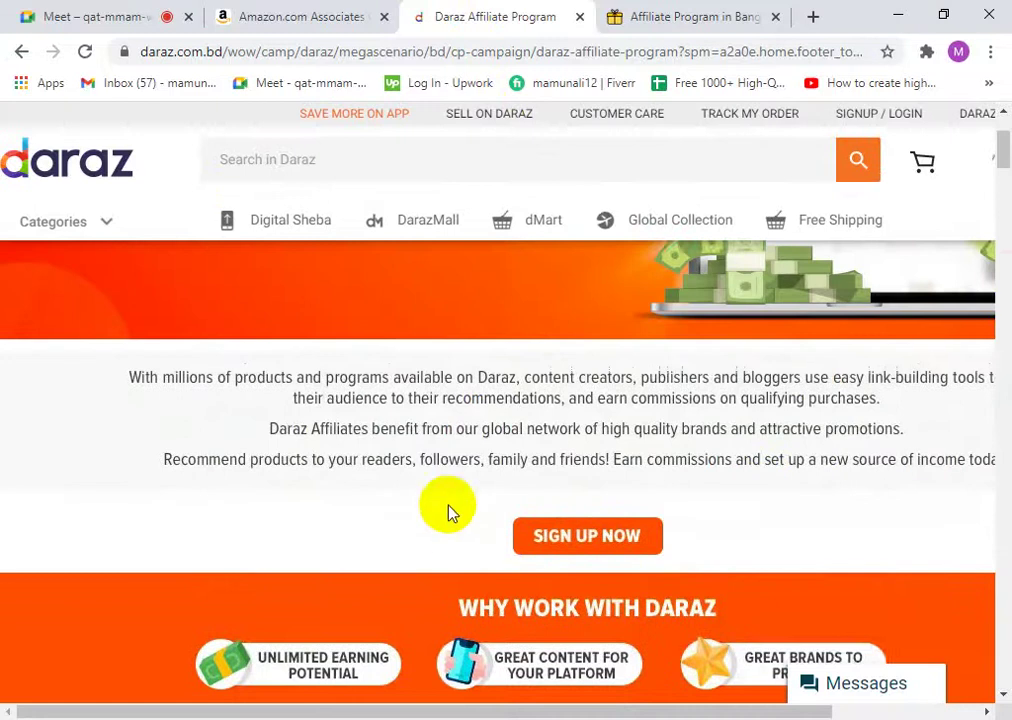
pyautogui.scroll(2, 452, 501)
pyautogui.moveTo(580, 711); pyautogui.dragTo(743, 711)
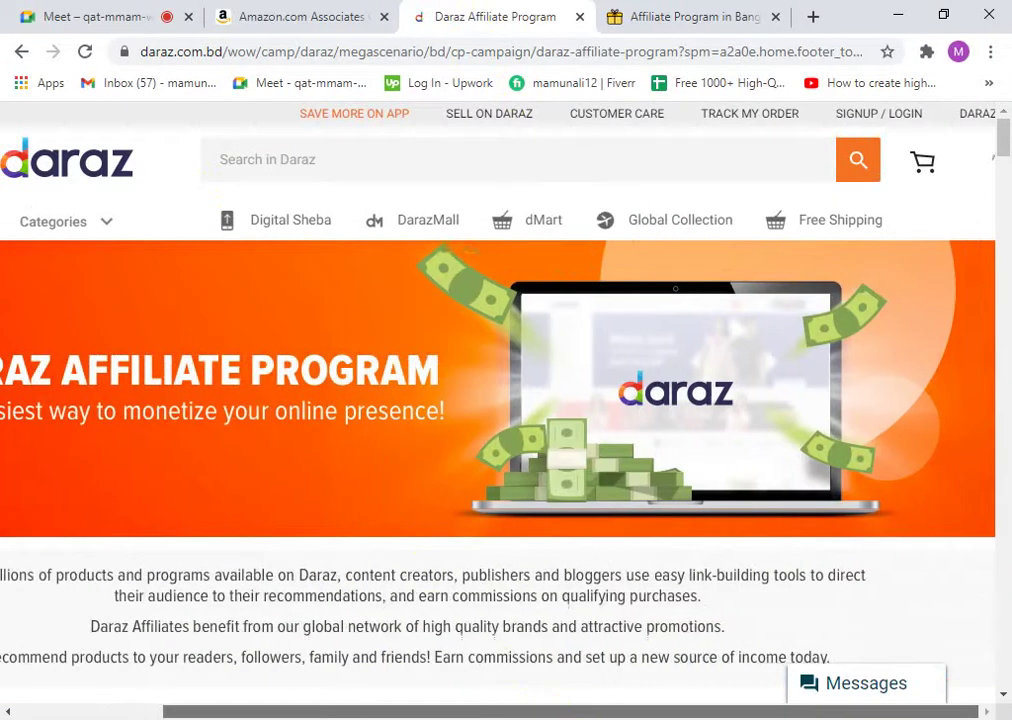
pyautogui.moveTo(410, 711); pyautogui.dragTo(253, 707)
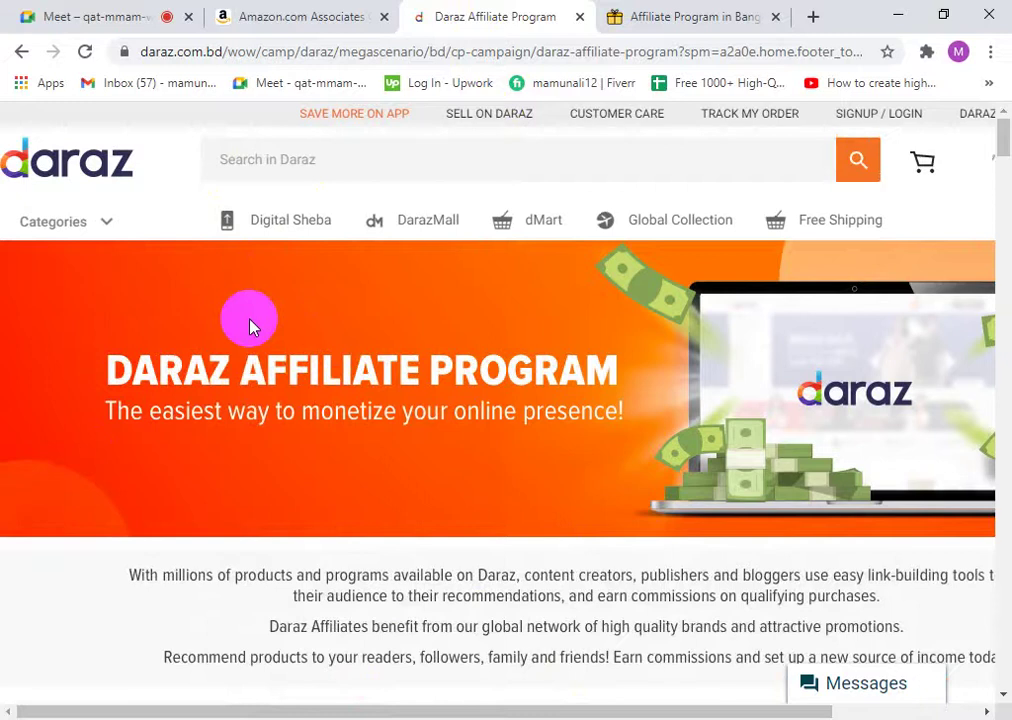
pyautogui.scroll(-5, 655, 420)
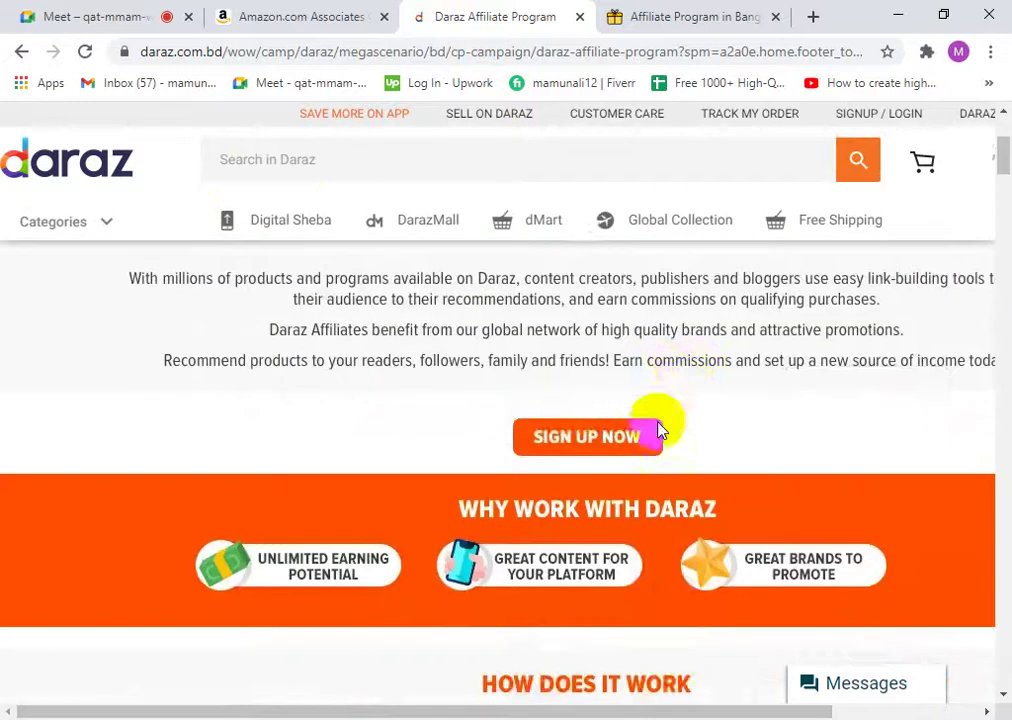
pyautogui.scroll(2, 703, 297)
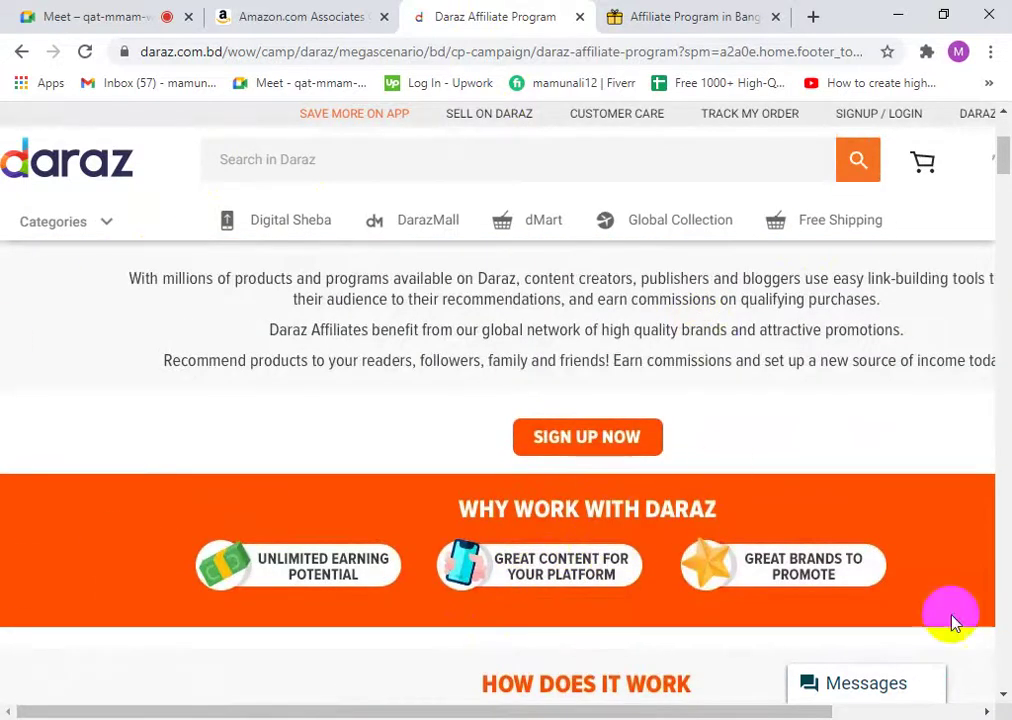
pyautogui.scroll(-2, 637, 526)
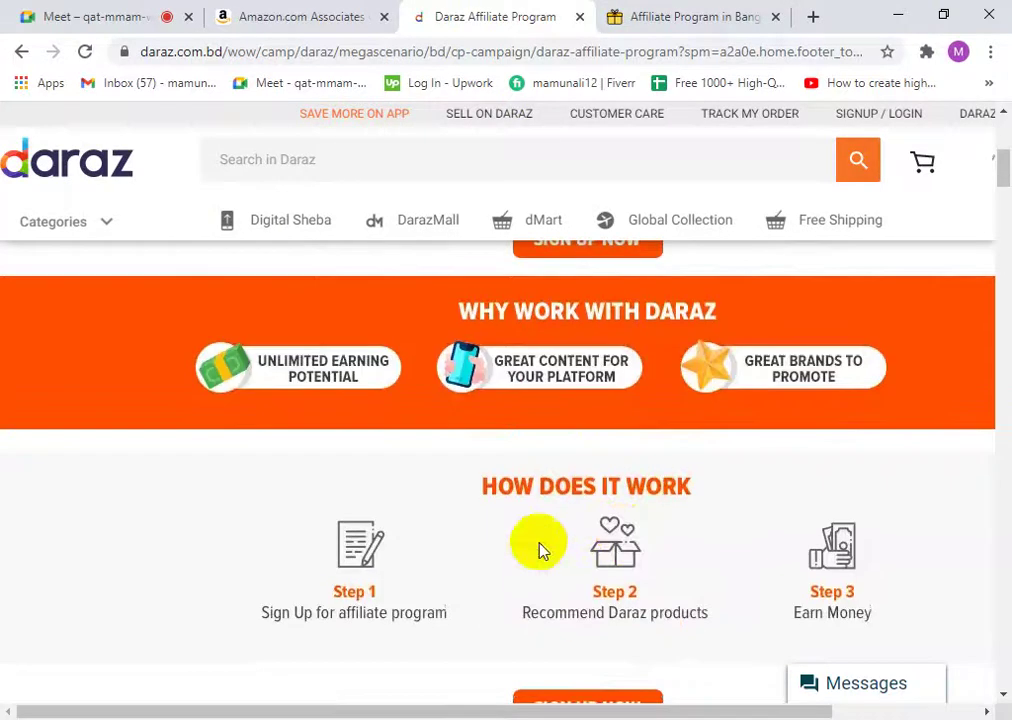
# - Switch to the BDSHOP affiliate page and decline its notification request while scrolling it
pyautogui.click(669, 14)
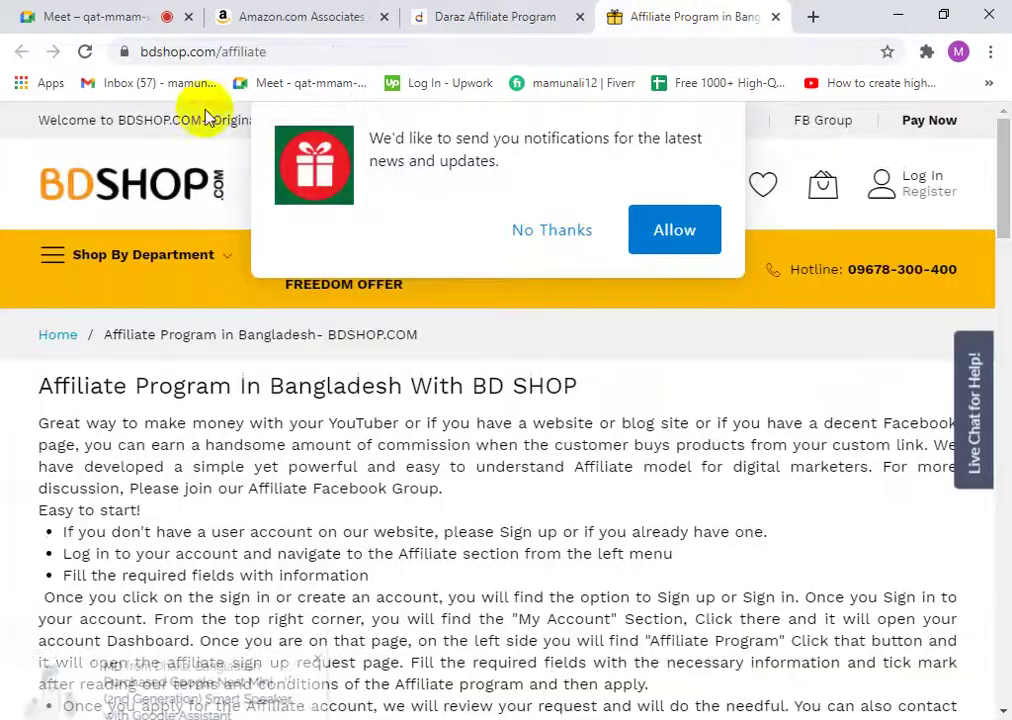
pyautogui.scroll(-3, 519, 362)
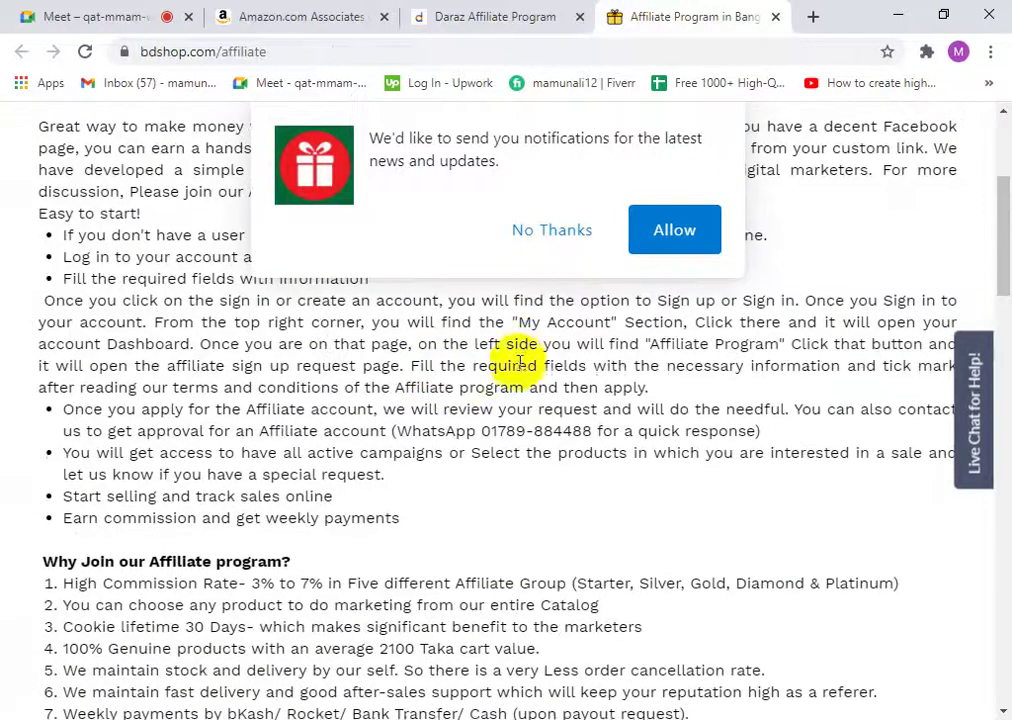
pyautogui.click(552, 231)
pyautogui.scroll(-15, 452, 463)
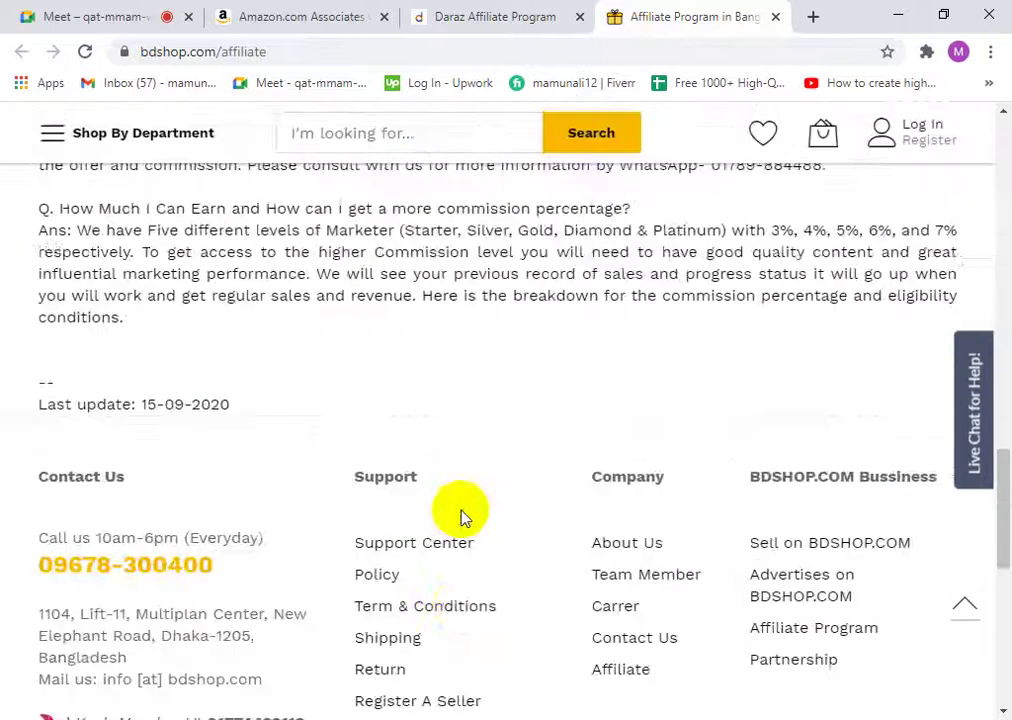
pyautogui.scroll(-6, 455, 520)
pyautogui.scroll(4, 480, 515)
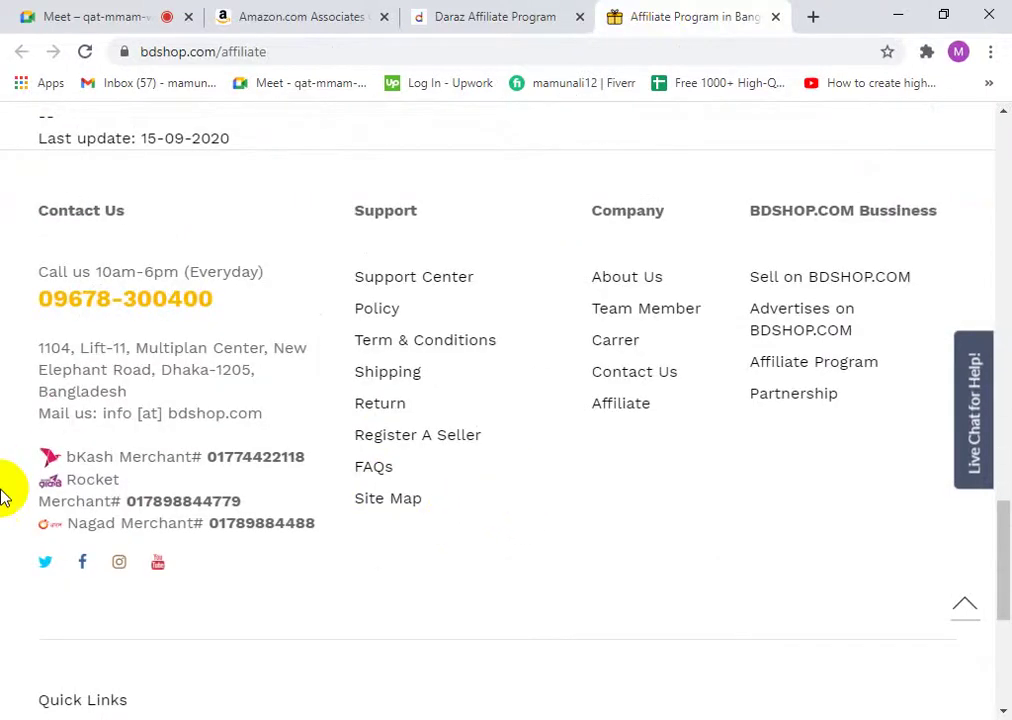
# - Reopen the BDSHOP affiliate page from the footer link, close the older duplicate, and review its FAQ
pyautogui.click(620, 404)
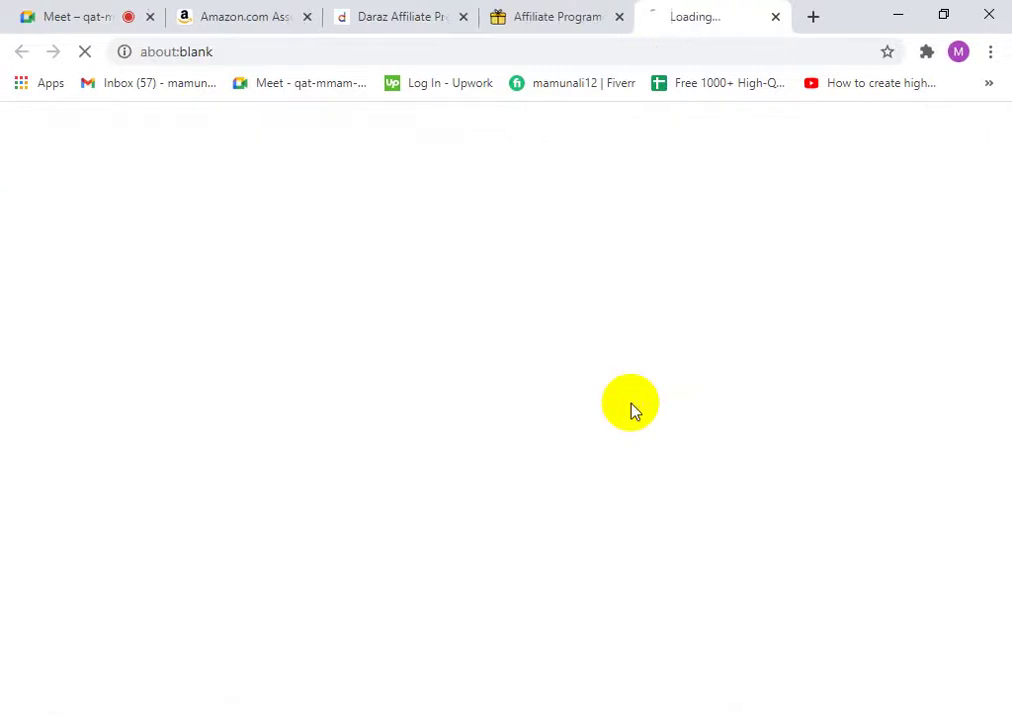
pyautogui.click(619, 18)
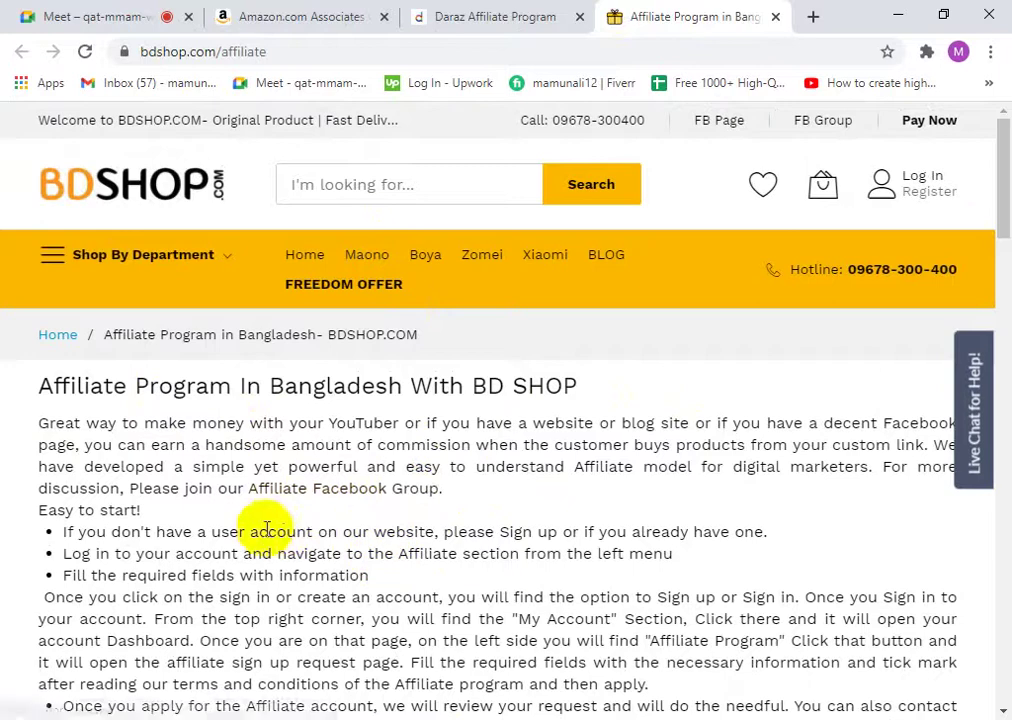
pyautogui.scroll(-10, 330, 495)
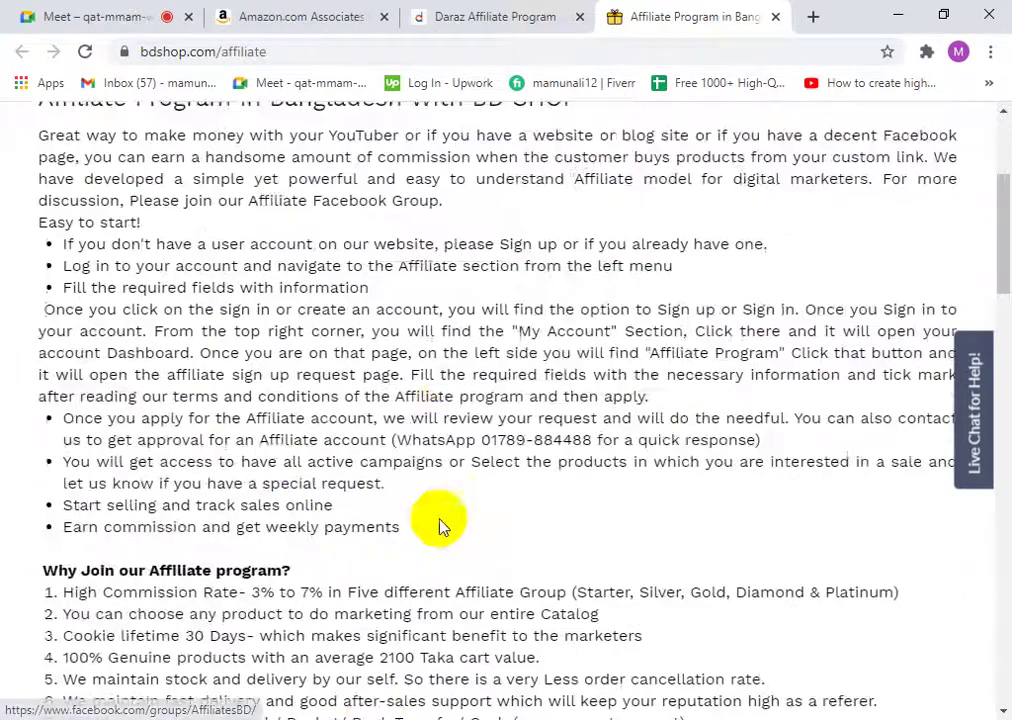
pyautogui.scroll(-9, 363, 443)
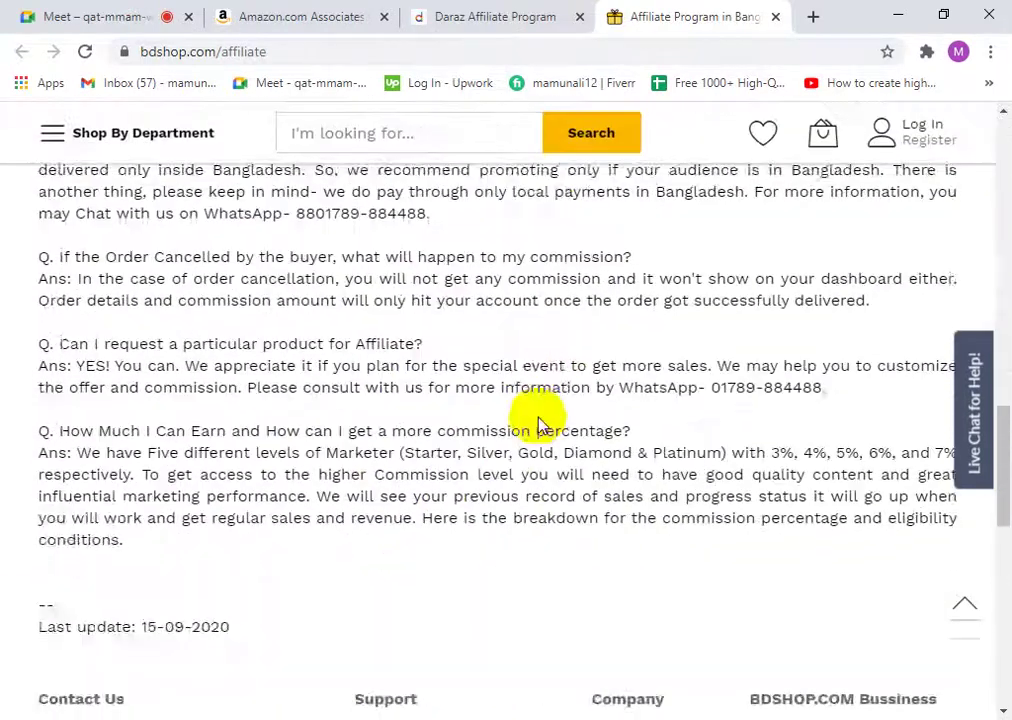
pyautogui.scroll(8, 515, 526)
pyautogui.scroll(15, 515, 446)
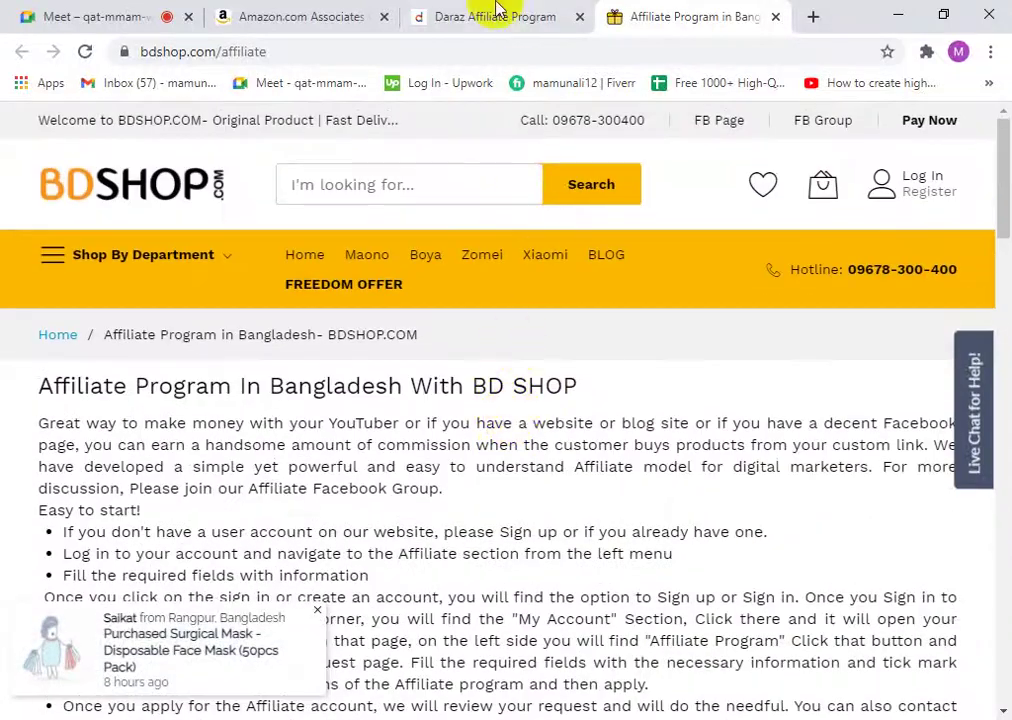
# - Cycle repeatedly through the Amazon Associates, Daraz and BDSHOP affiliate tabs
pyautogui.click(294, 14)
pyautogui.click(478, 10)
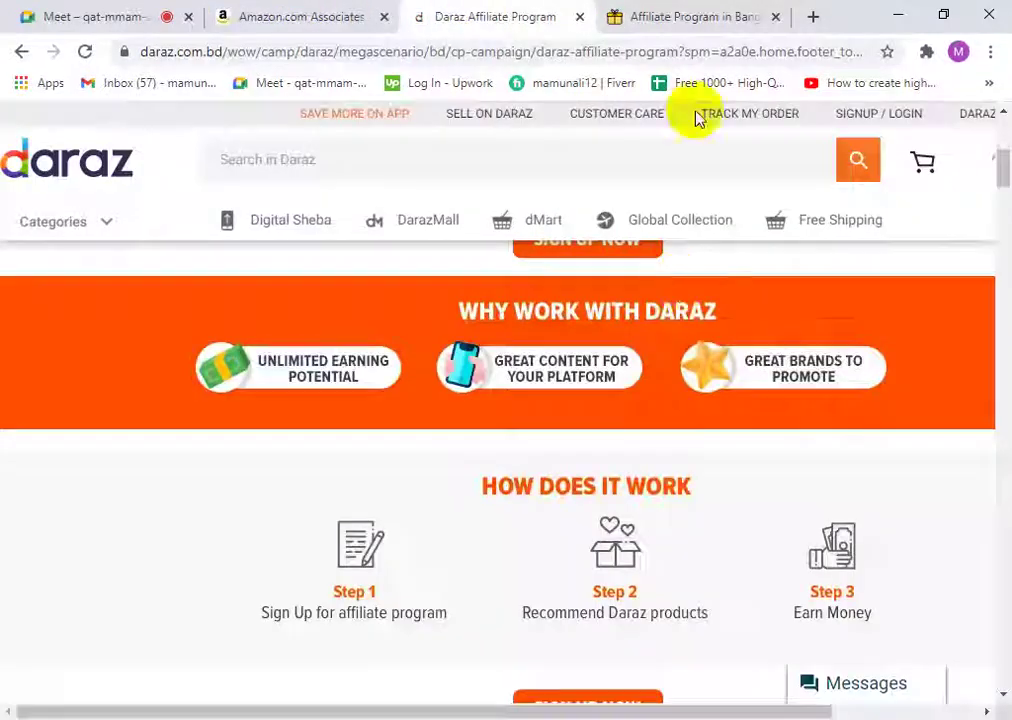
pyautogui.click(685, 14)
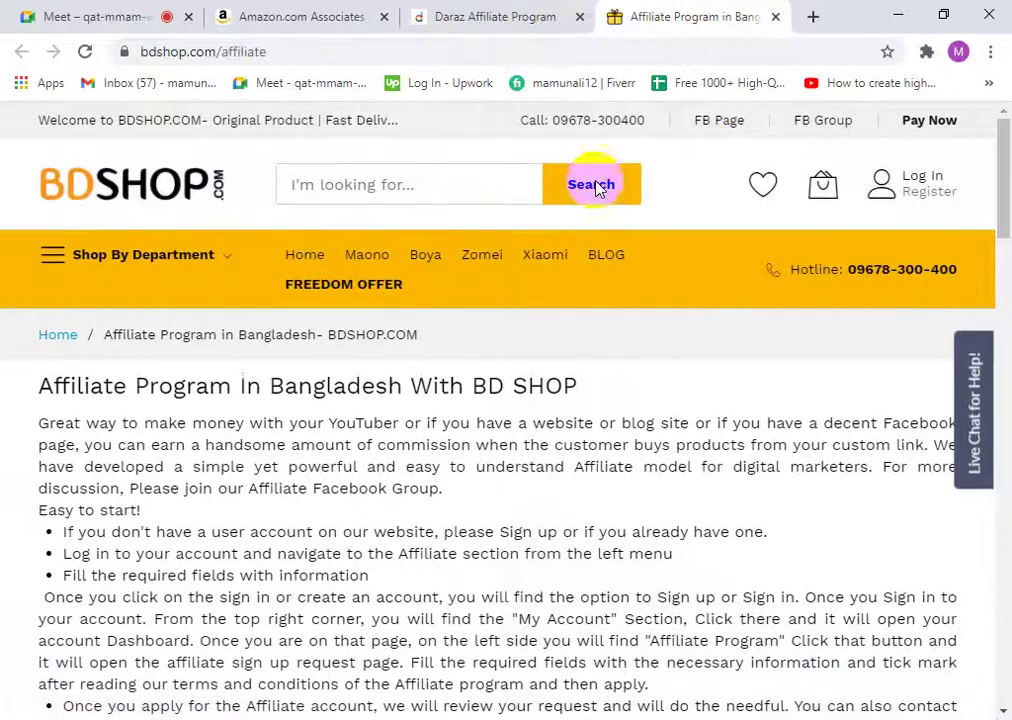
pyautogui.click(420, 12)
pyautogui.click(282, 10)
pyautogui.click(460, 10)
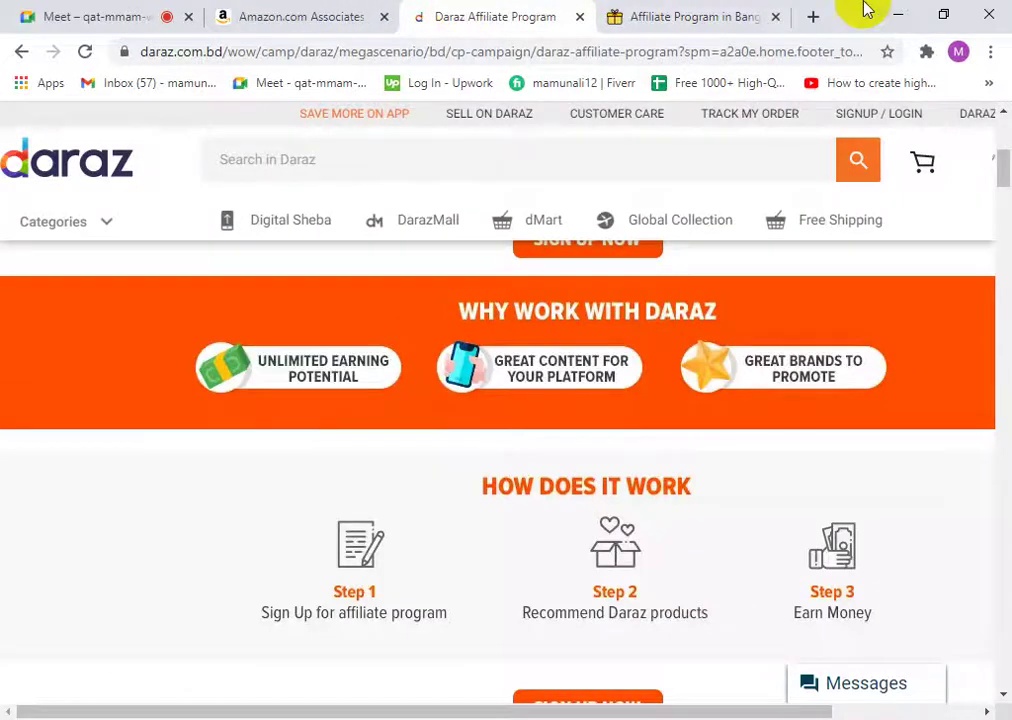
pyautogui.click(637, 10)
pyautogui.click(268, 10)
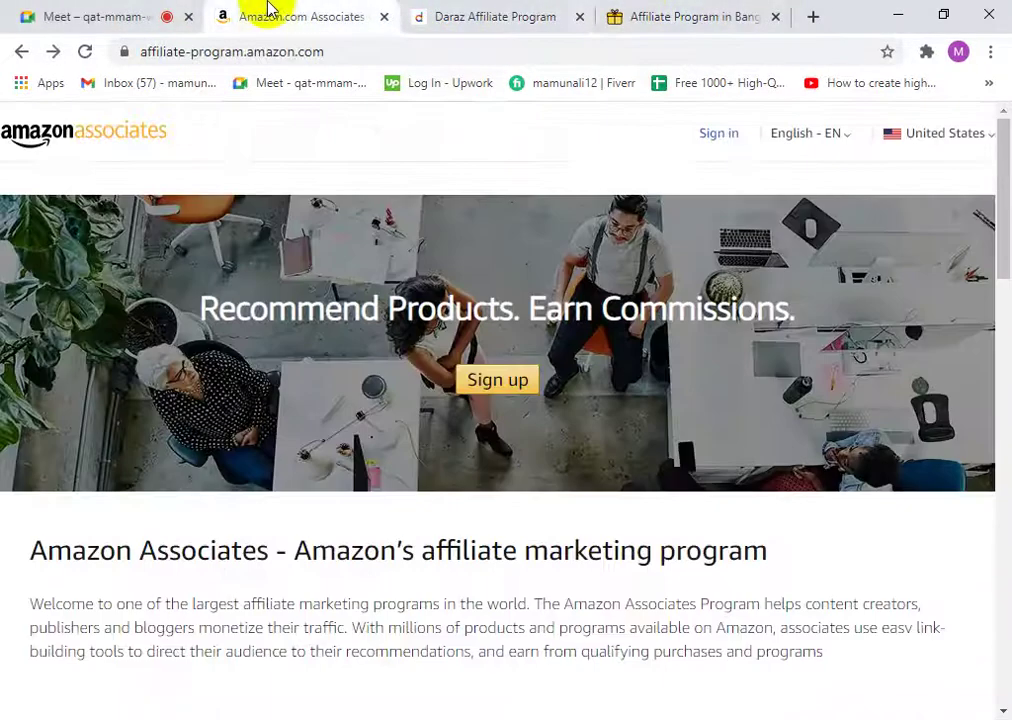
pyautogui.click(452, 8)
pyautogui.click(673, 11)
pyautogui.click(255, 11)
pyautogui.click(420, 12)
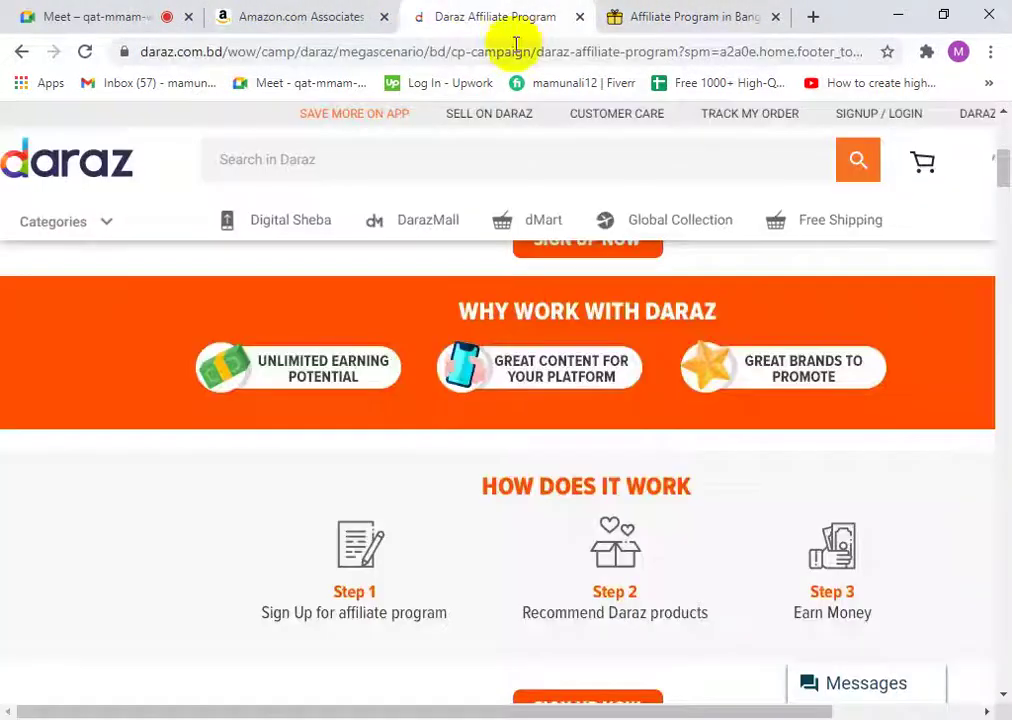
pyautogui.click(690, 15)
pyautogui.scroll(-4, 208, 520)
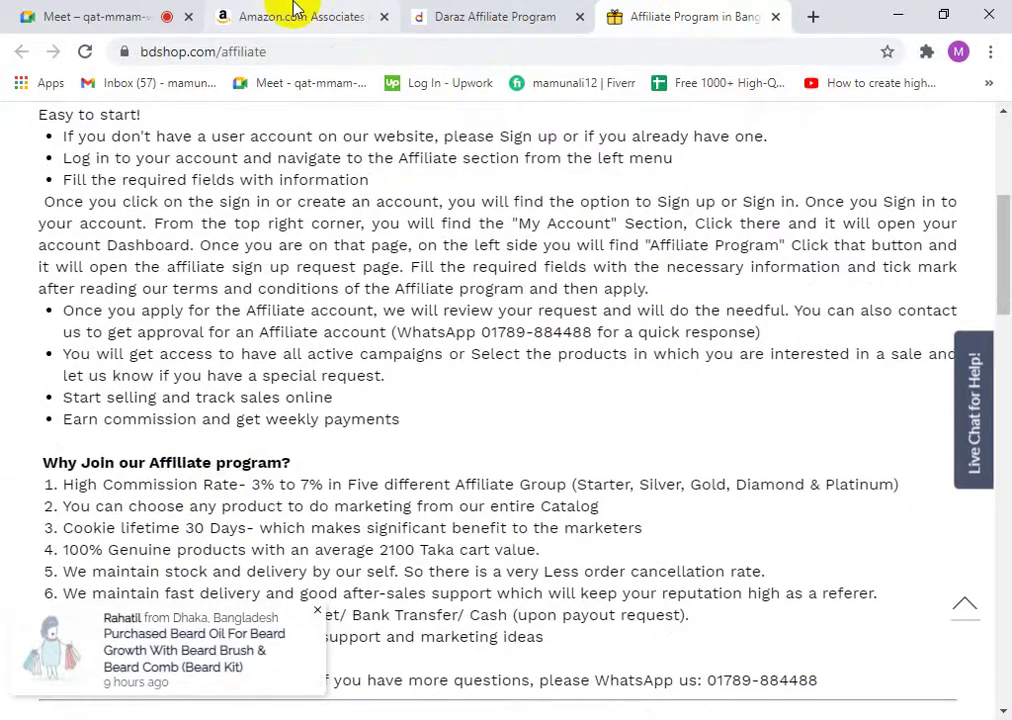
# - Flip through the affiliate tabs and the Google Meet presentation, settling on the Daraz Affiliate Program tab
pyautogui.click(258, 16)
pyautogui.click(460, 16)
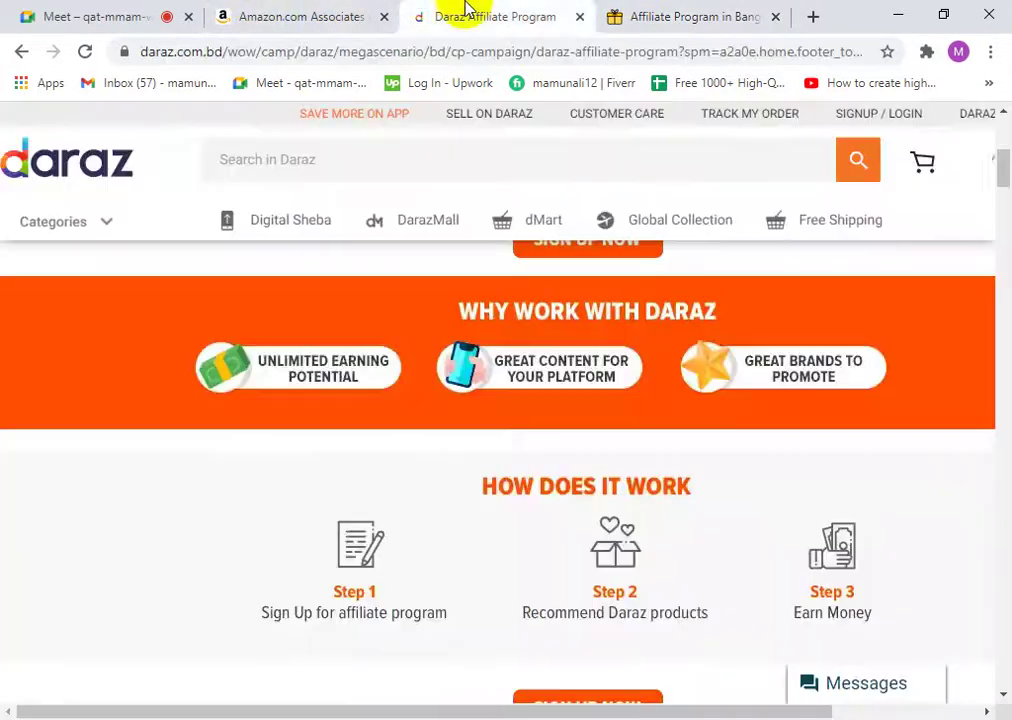
pyautogui.click(605, 16)
pyautogui.click(145, 16)
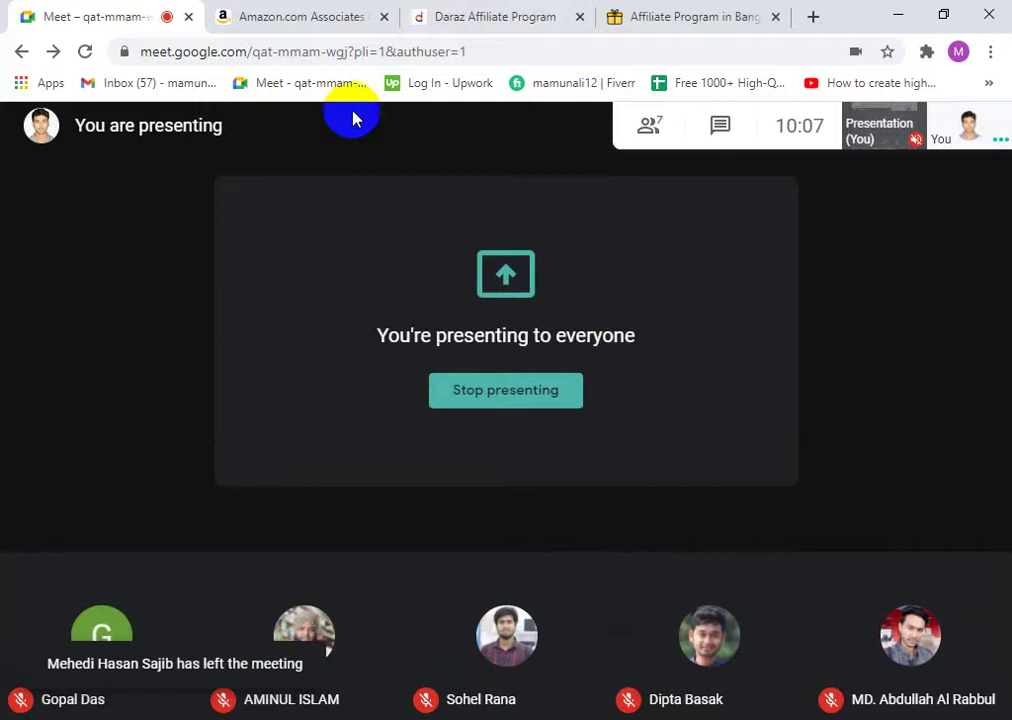
pyautogui.click(437, 27)
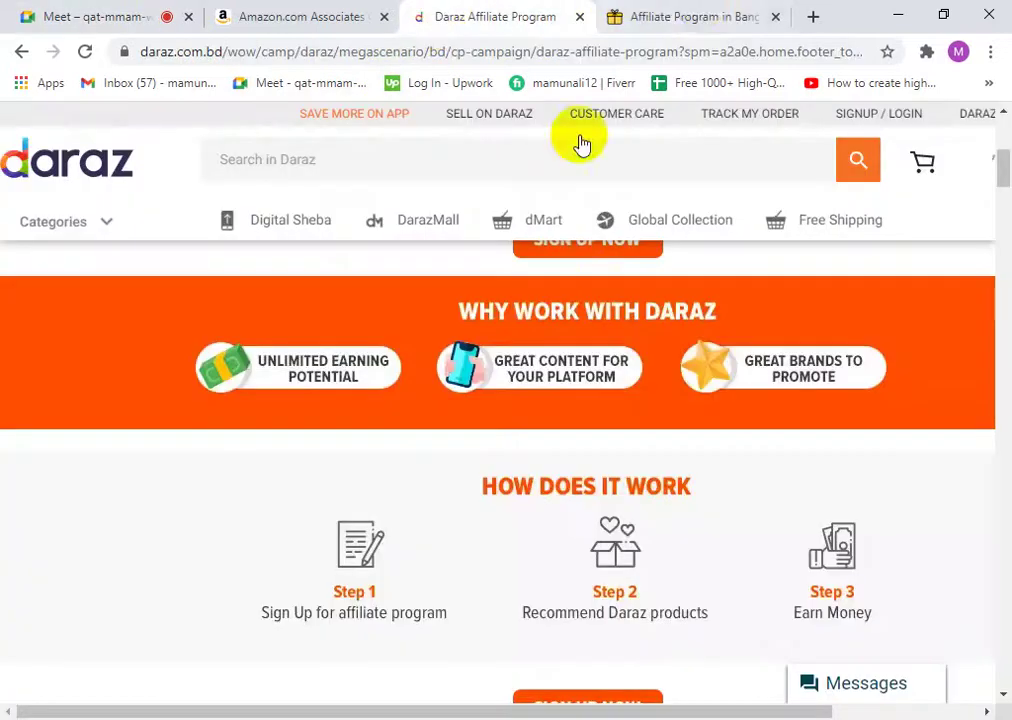
# - Scroll through the BDSHOP affiliate page, then glance at the Daraz and Amazon Associates tabs
pyautogui.click(698, 14)
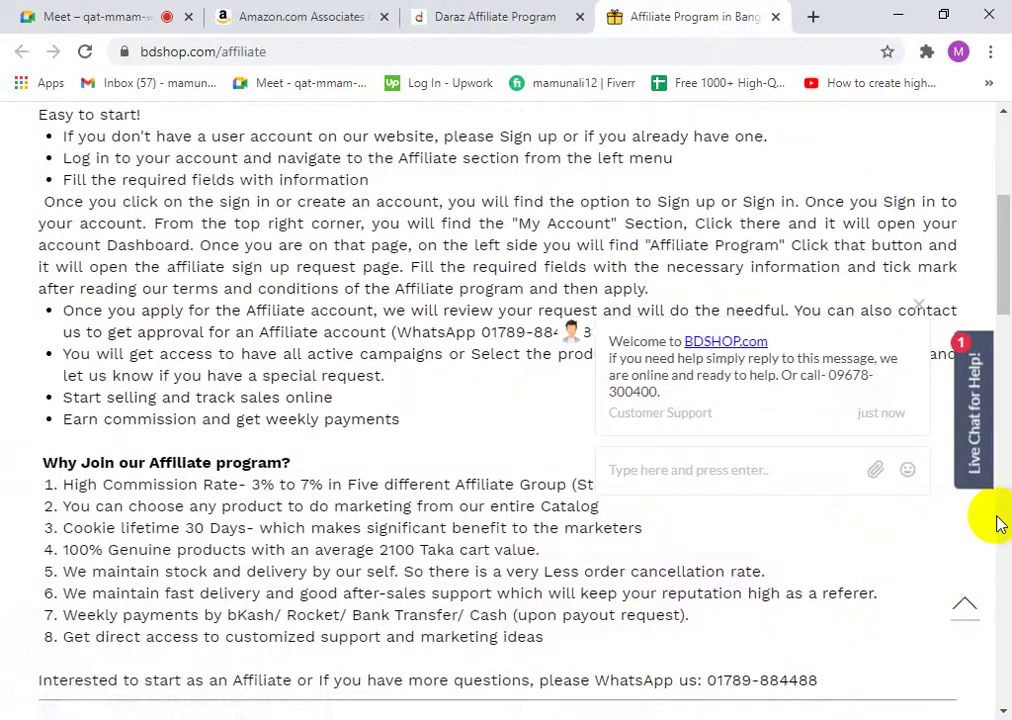
pyautogui.scroll(-10, 452, 501)
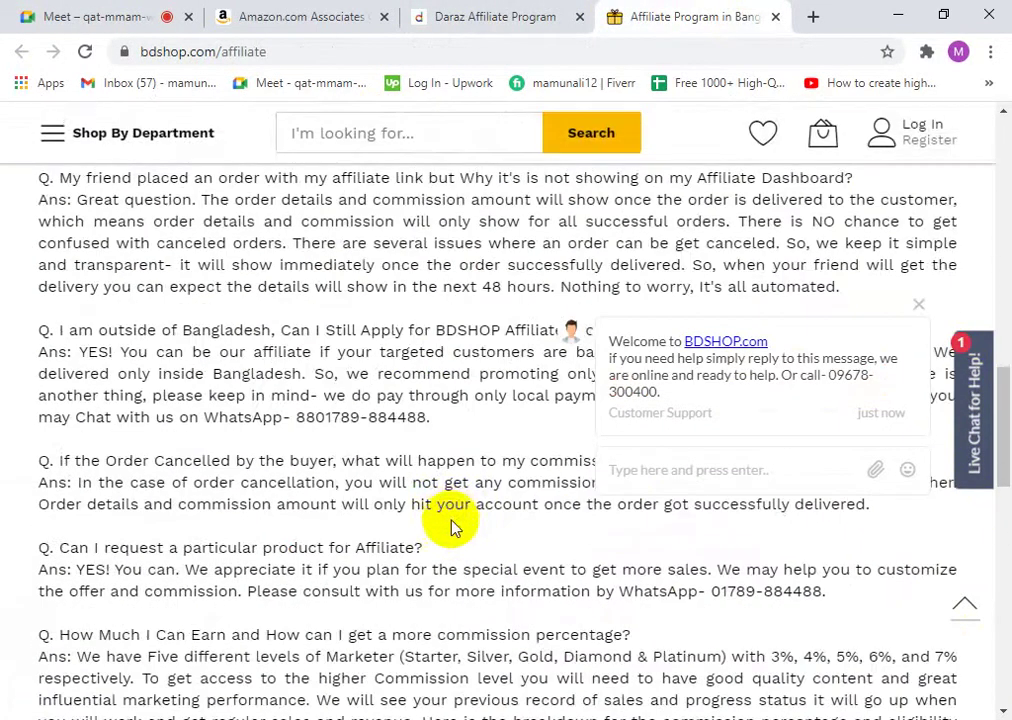
pyautogui.scroll(8, 450, 530)
pyautogui.scroll(6, 450, 531)
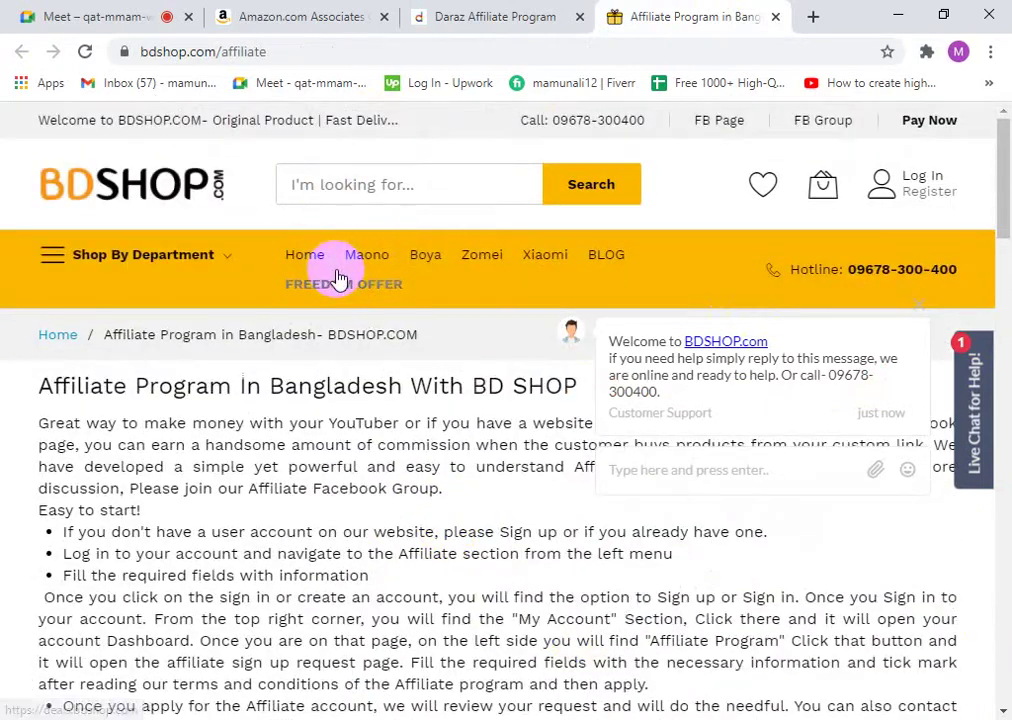
pyautogui.scroll(-5, 740, 471)
pyautogui.scroll(-15, 740, 471)
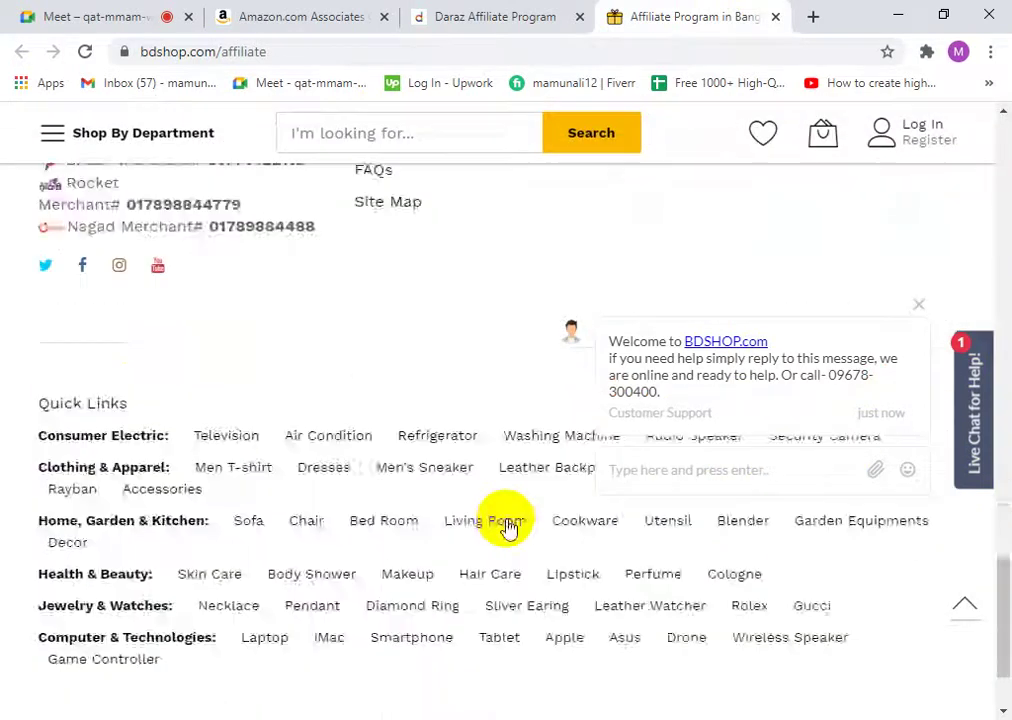
pyautogui.scroll(5, 506, 524)
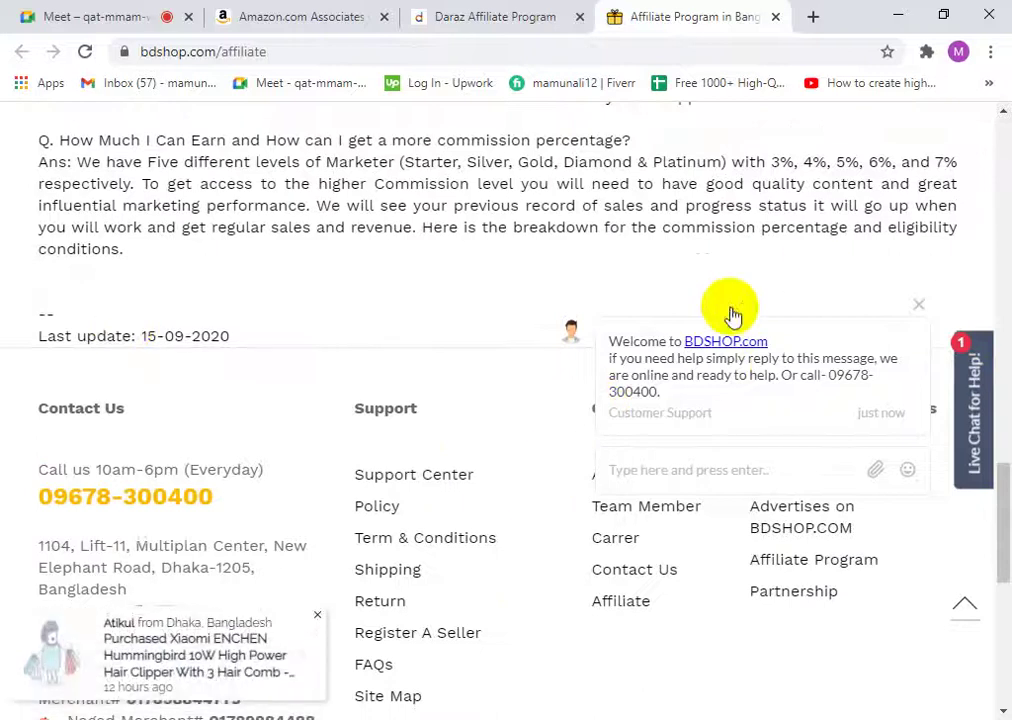
pyautogui.click(478, 19)
pyautogui.click(341, 15)
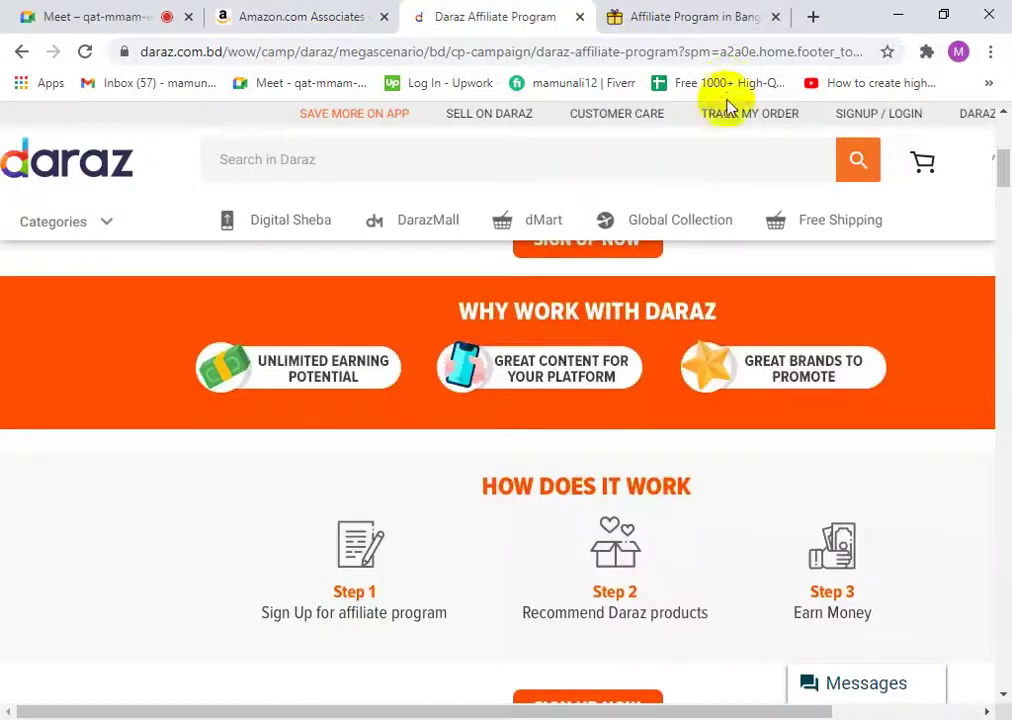
# - Dismiss the BDSHOP live chat welcome message and return to the Amazon Associates tab
pyautogui.click(714, 12)
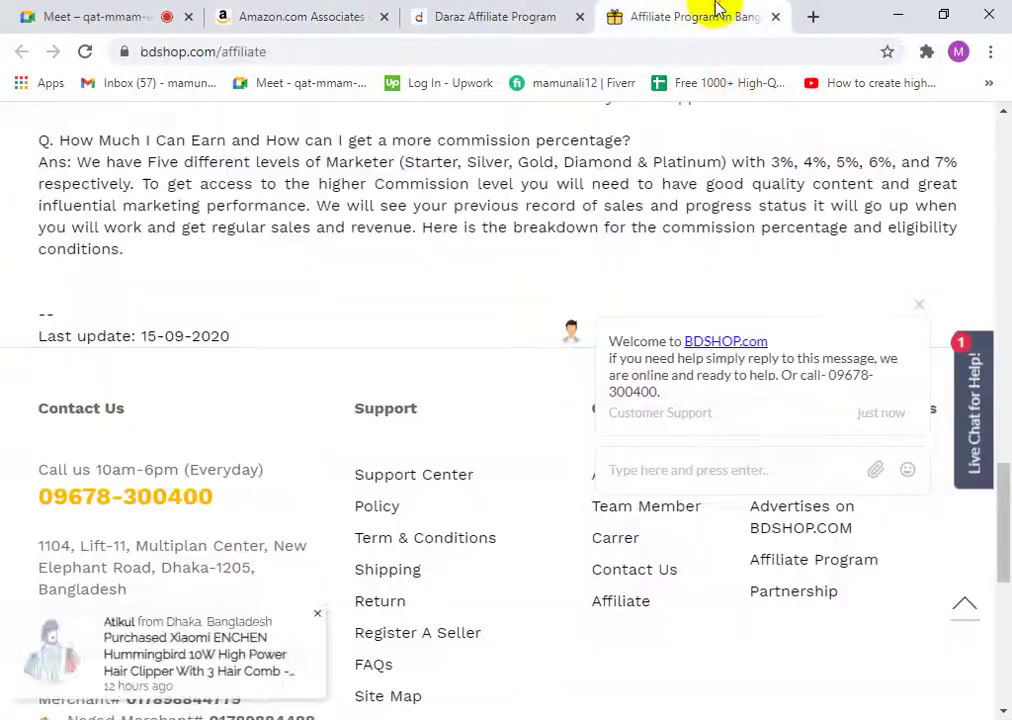
pyautogui.click(917, 304)
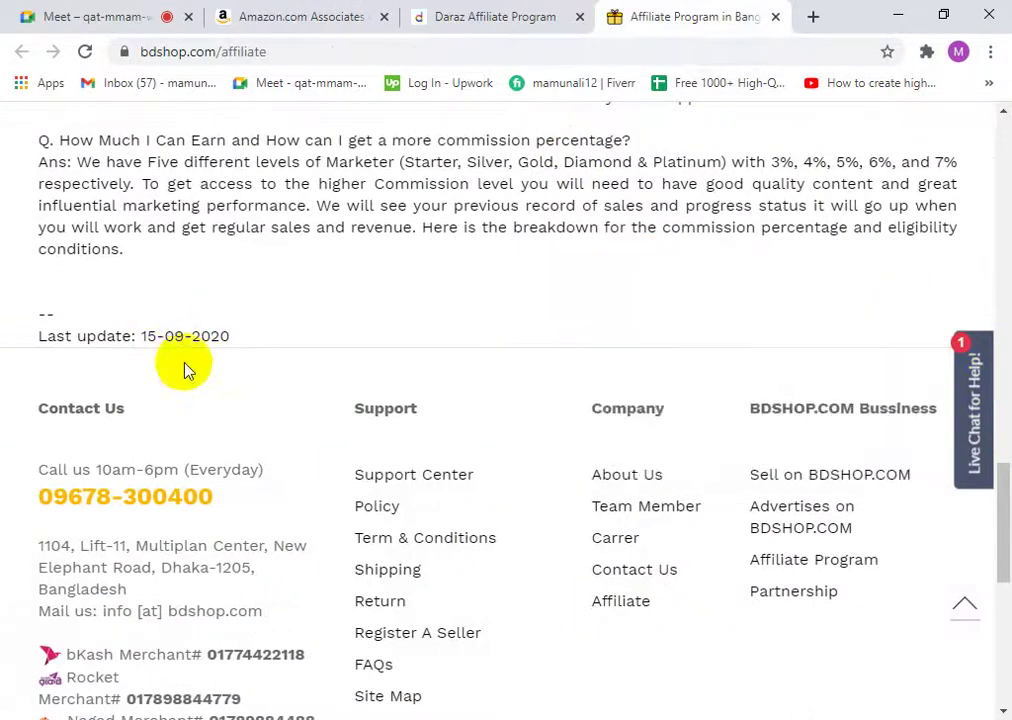
pyautogui.click(418, 12)
pyautogui.click(355, 12)
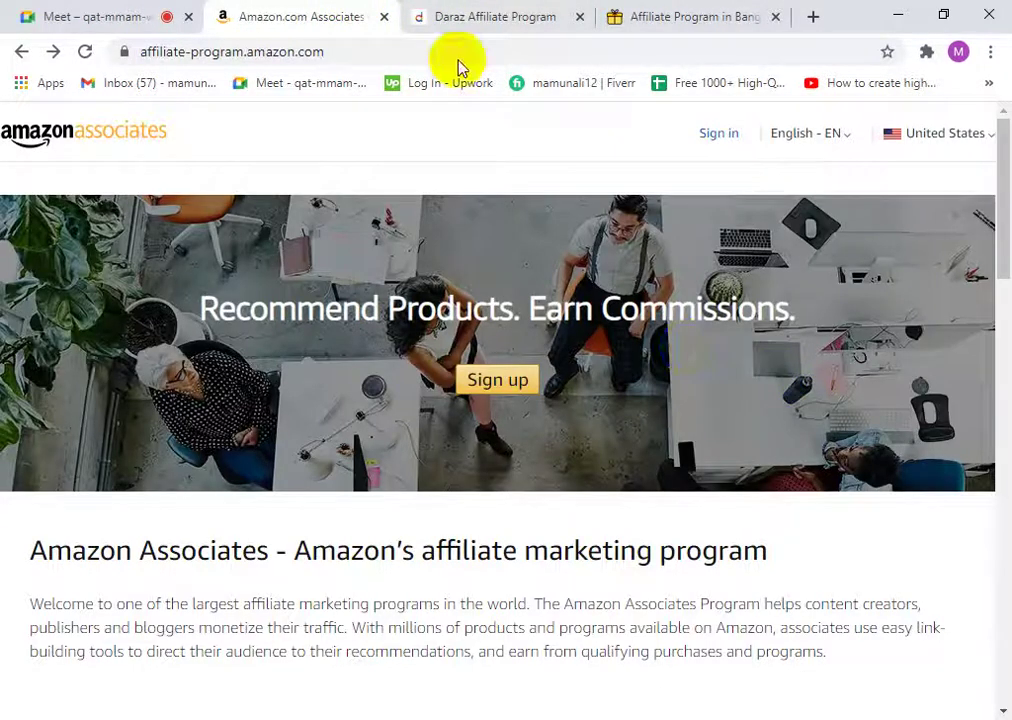
# - Bring up the Google Meet call controls, then flip between the Amazon Associates and Daraz tabs
pyautogui.click(448, 16)
pyautogui.click(129, 17)
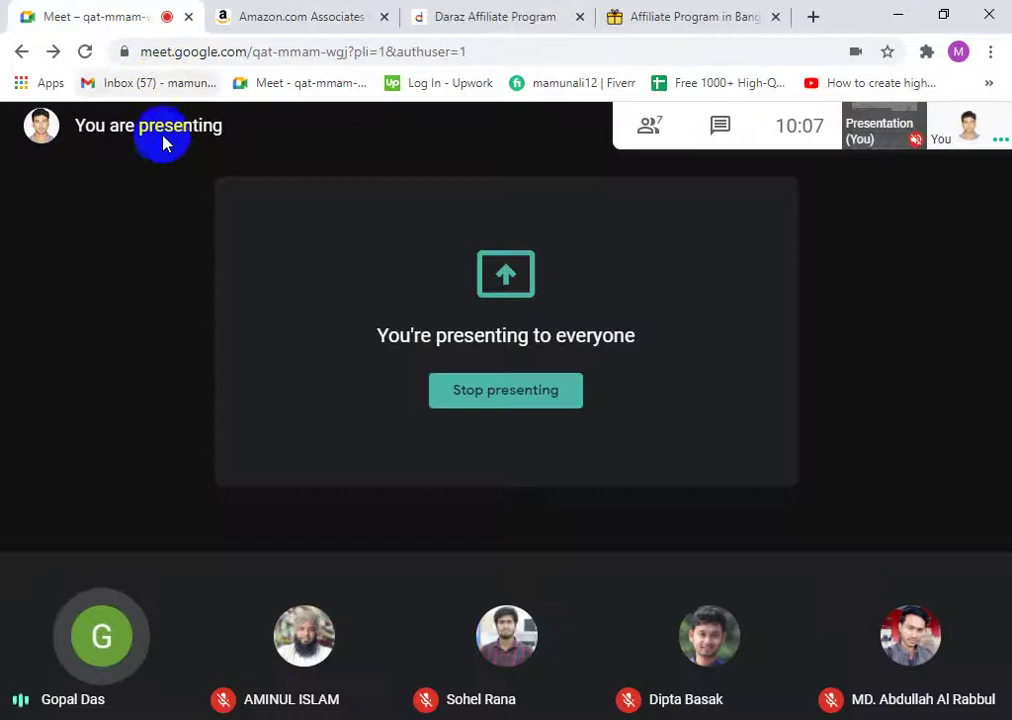
pyautogui.click(623, 133)
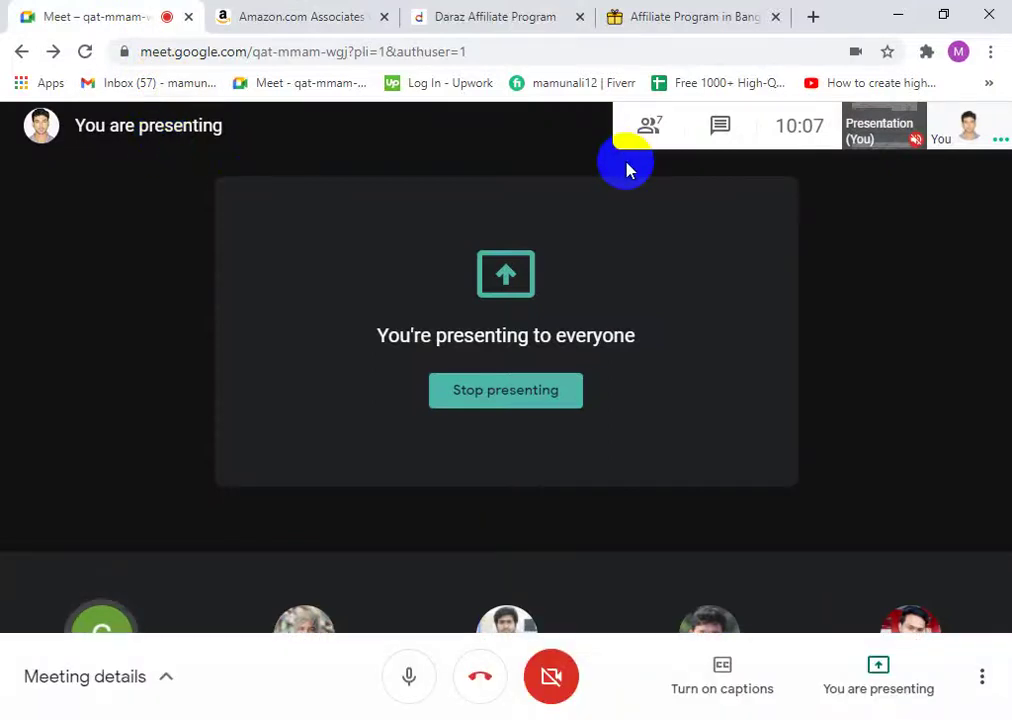
pyautogui.click(343, 8)
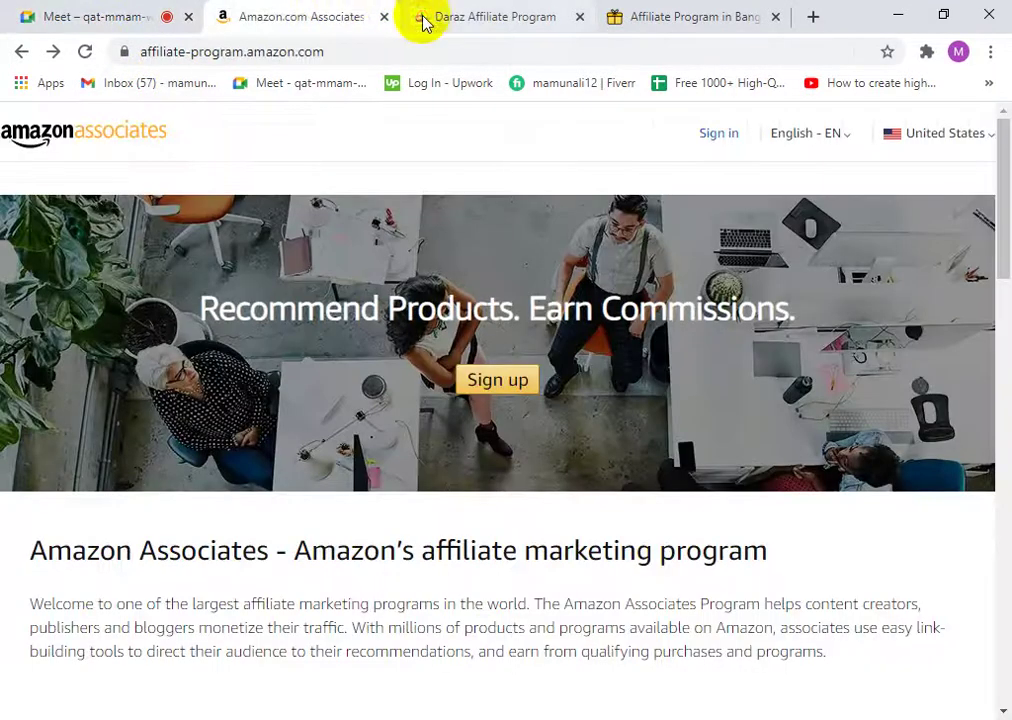
pyautogui.click(422, 17)
pyautogui.click(300, 9)
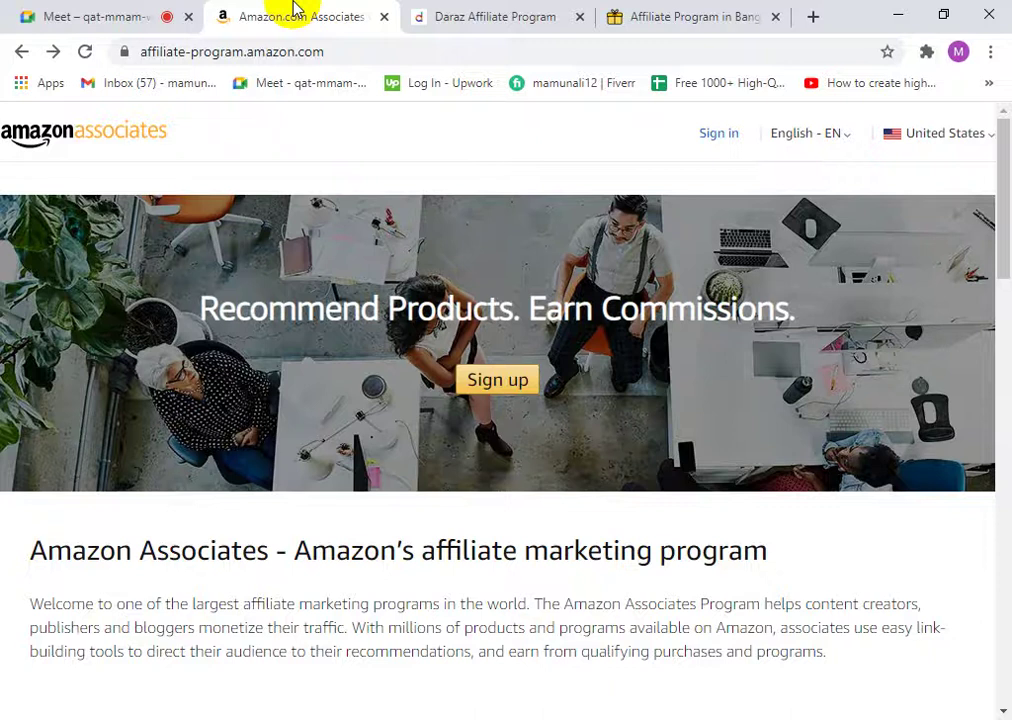
pyautogui.click(413, 16)
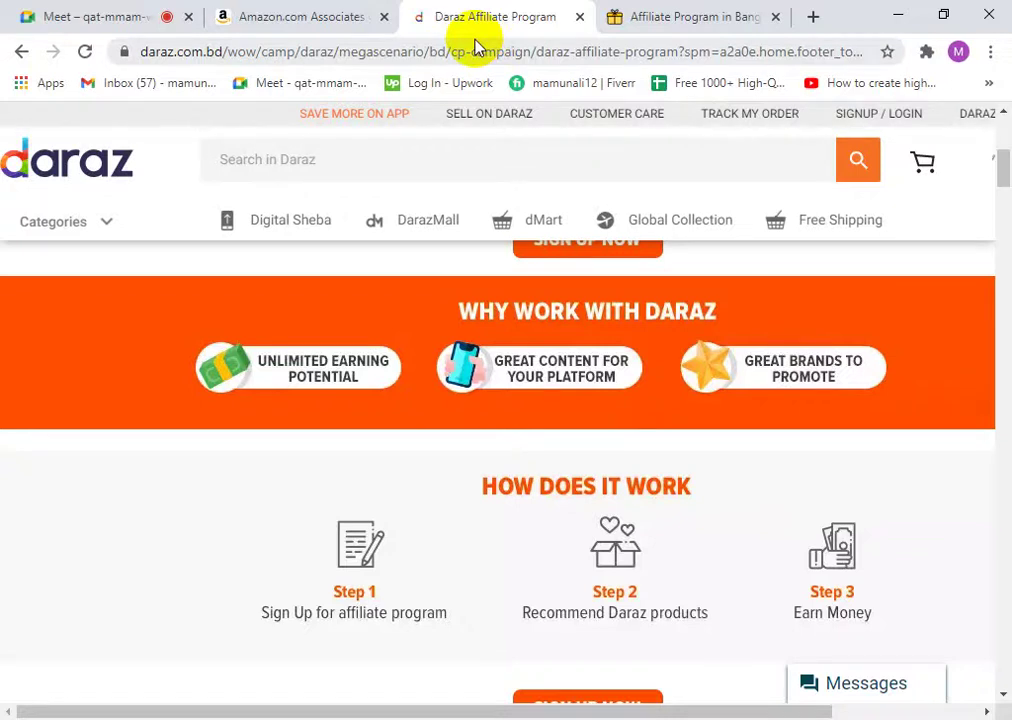
# - Settle on Amazon Associates and briefly highlight the 'Recommend Products. Earn Commissions.' heading
pyautogui.click(368, 12)
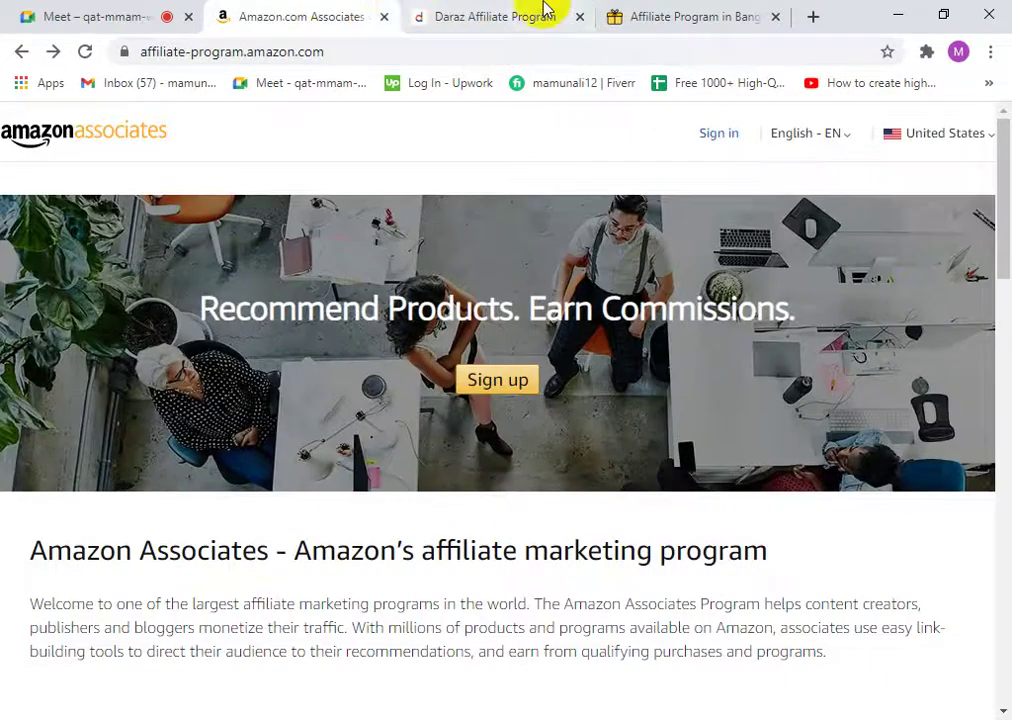
pyautogui.click(550, 9)
pyautogui.click(720, 10)
pyautogui.click(316, 12)
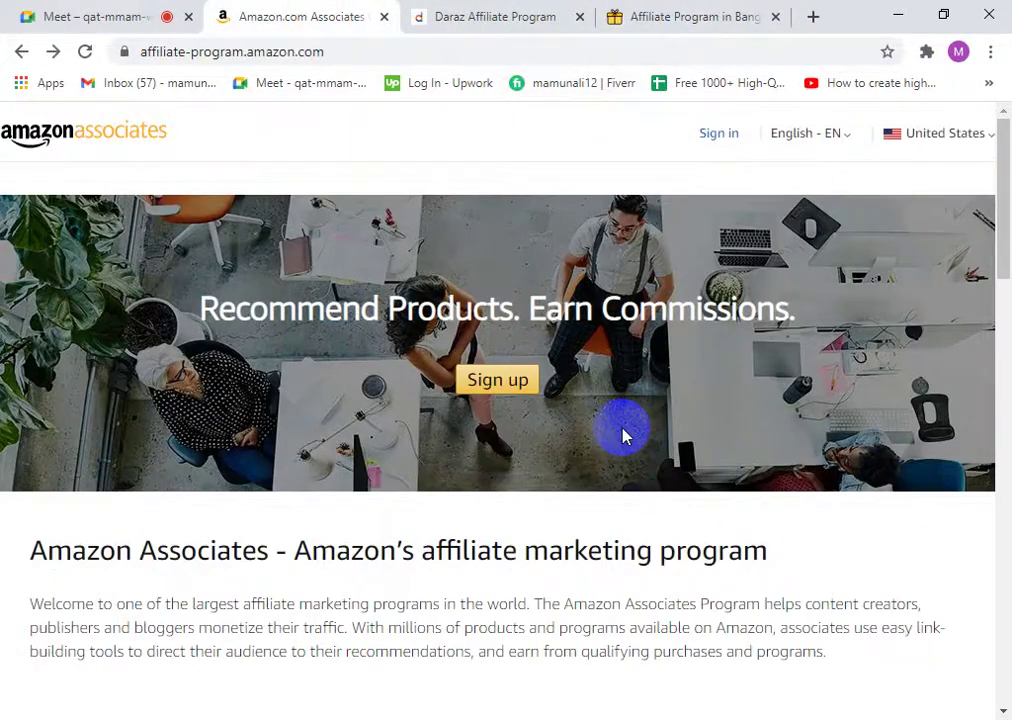
pyautogui.tripleClick(493, 550)
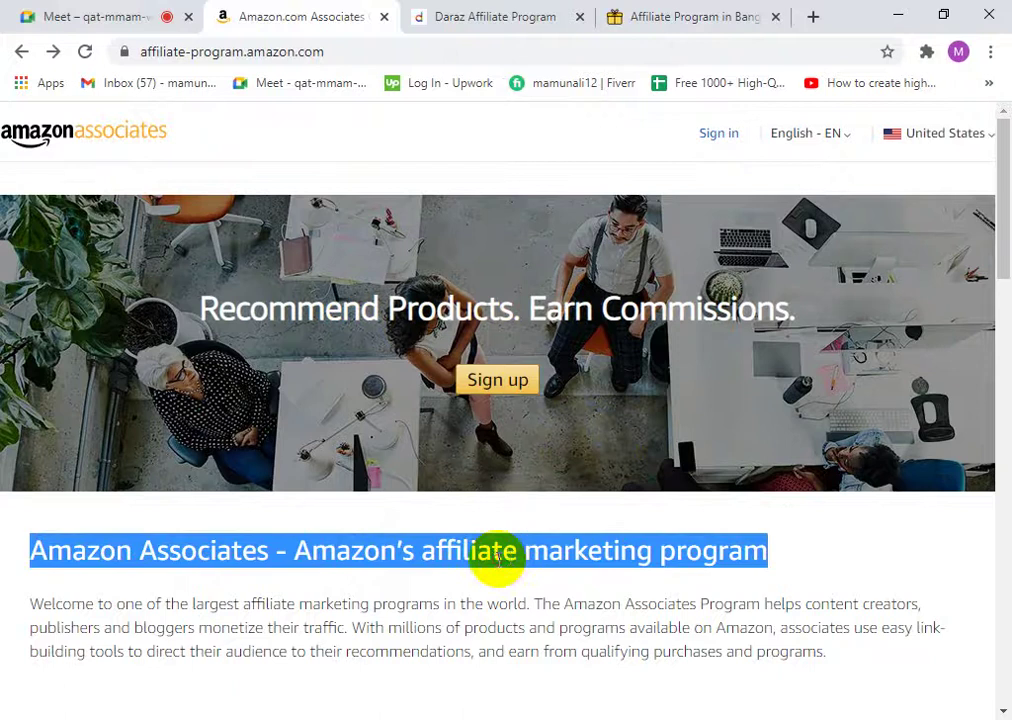
pyautogui.click(522, 548)
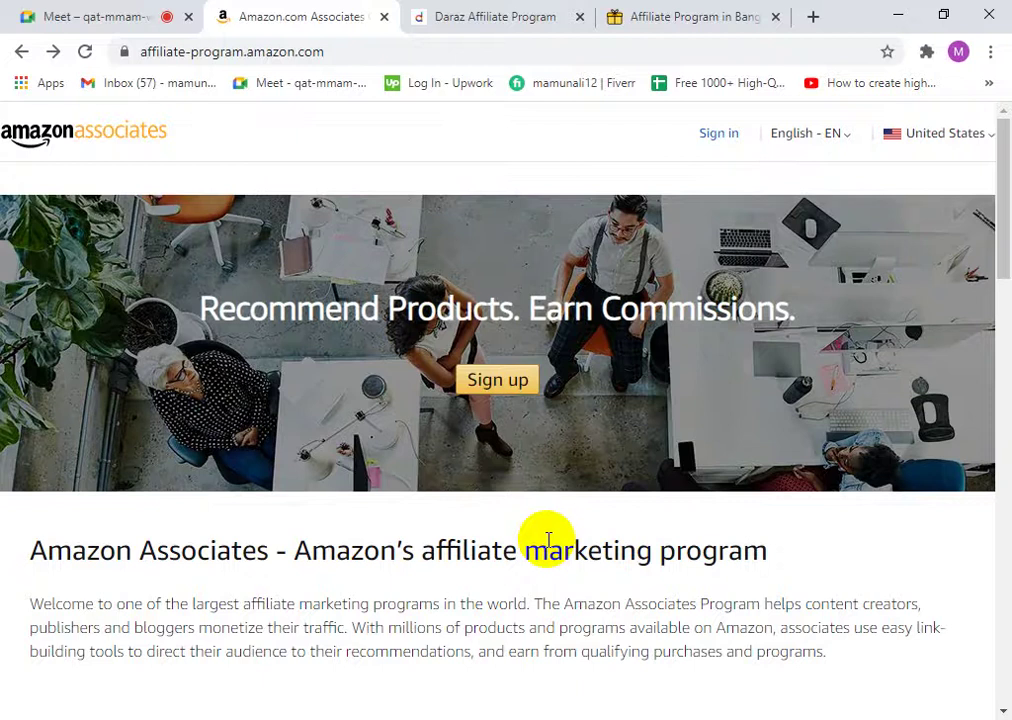
# - Close the affiliate article, Daraz Affiliate Program and Amazon Associates tabs
pyautogui.click(772, 16)
pyautogui.click(698, 17)
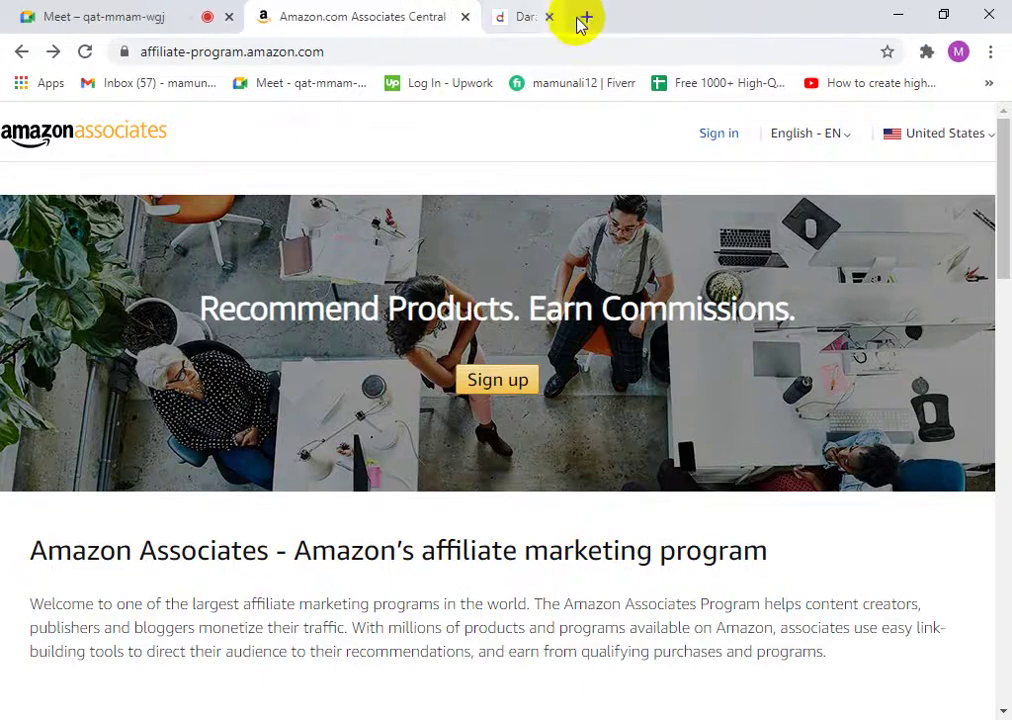
pyautogui.click(463, 18)
# - Open Google Drive from a new tab's apps grid and create a new Google Docs document
pyautogui.click(266, 20)
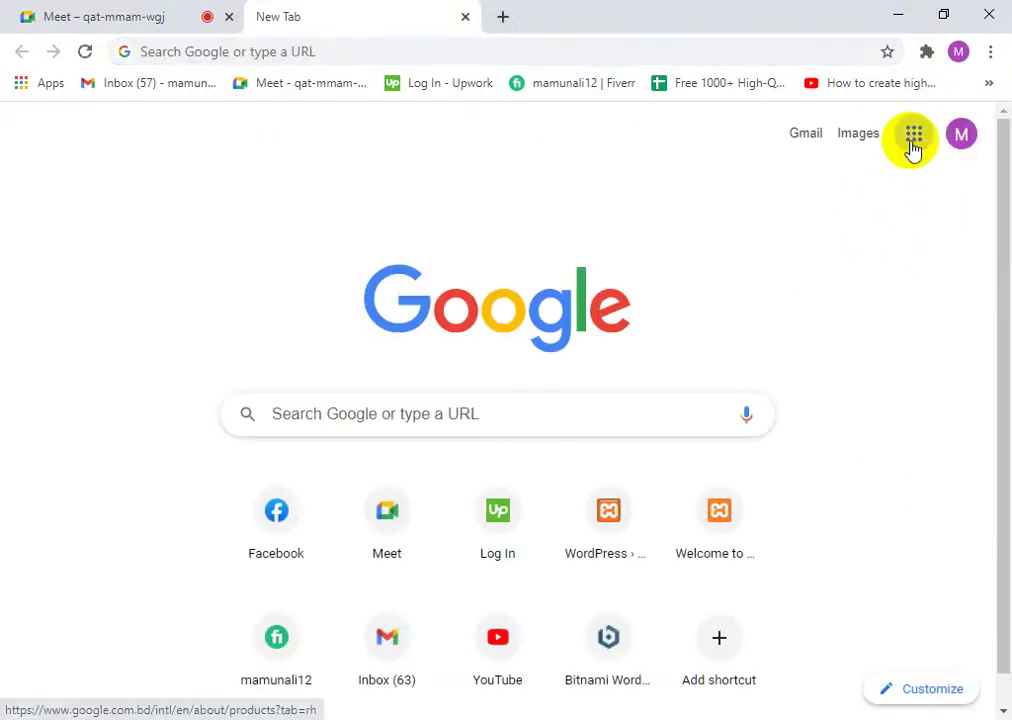
pyautogui.click(913, 140)
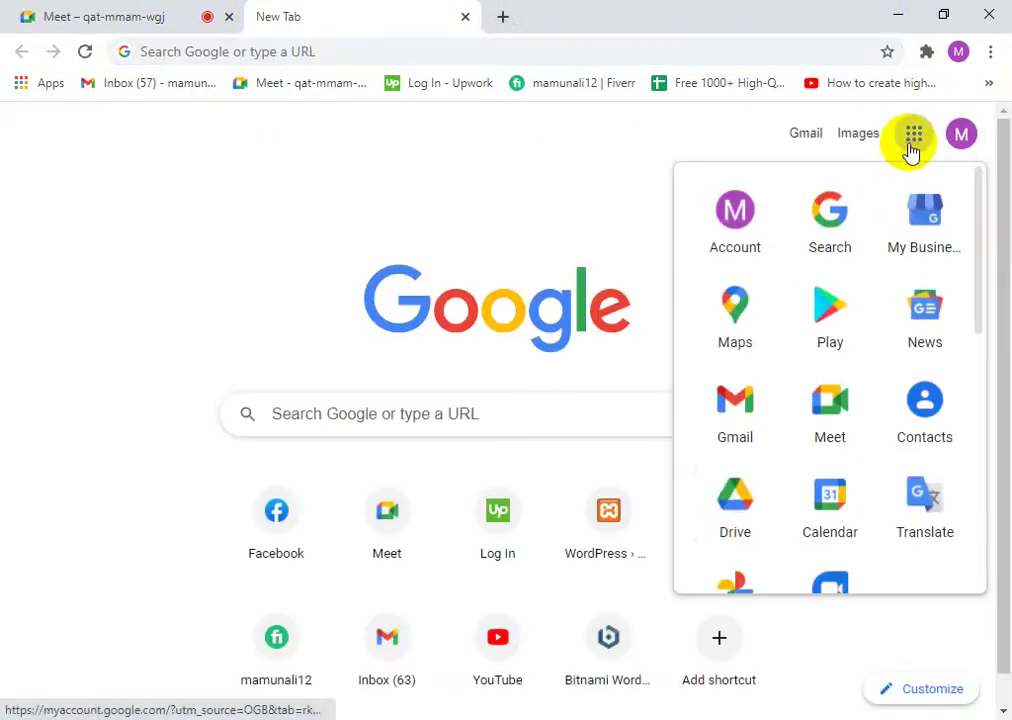
pyautogui.click(736, 505)
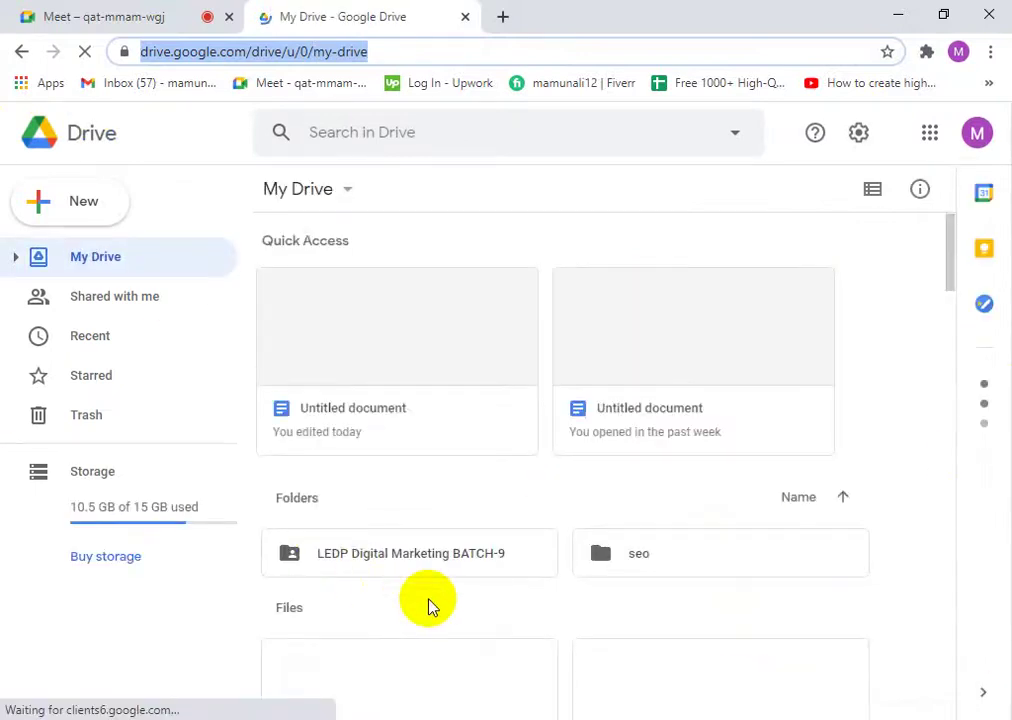
pyautogui.click(100, 198)
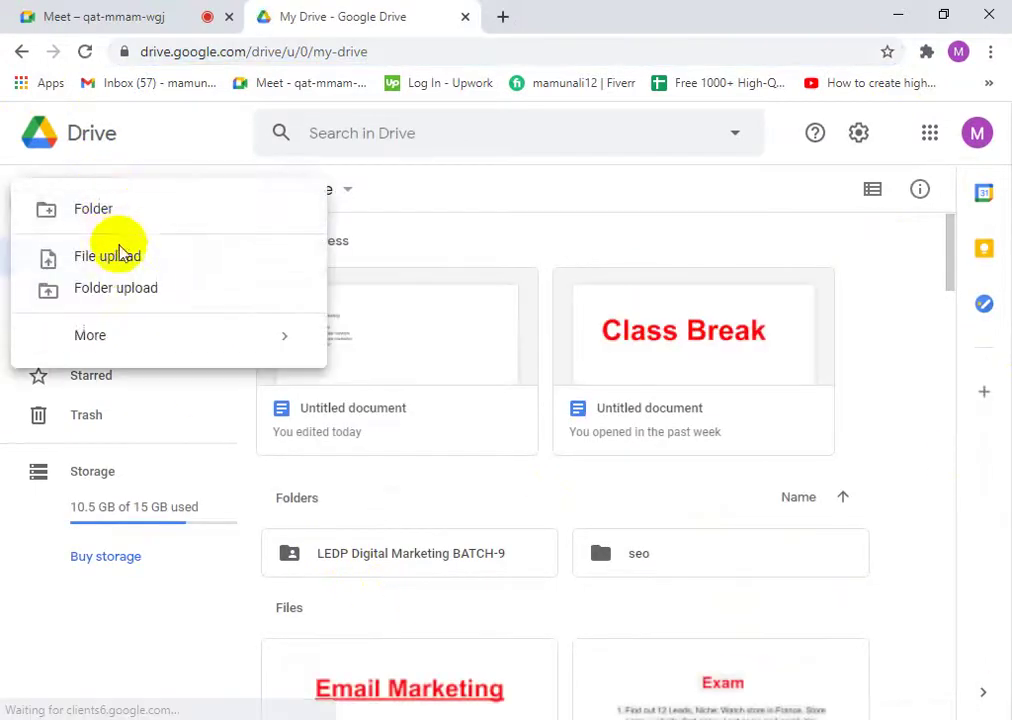
pyautogui.click(445, 233)
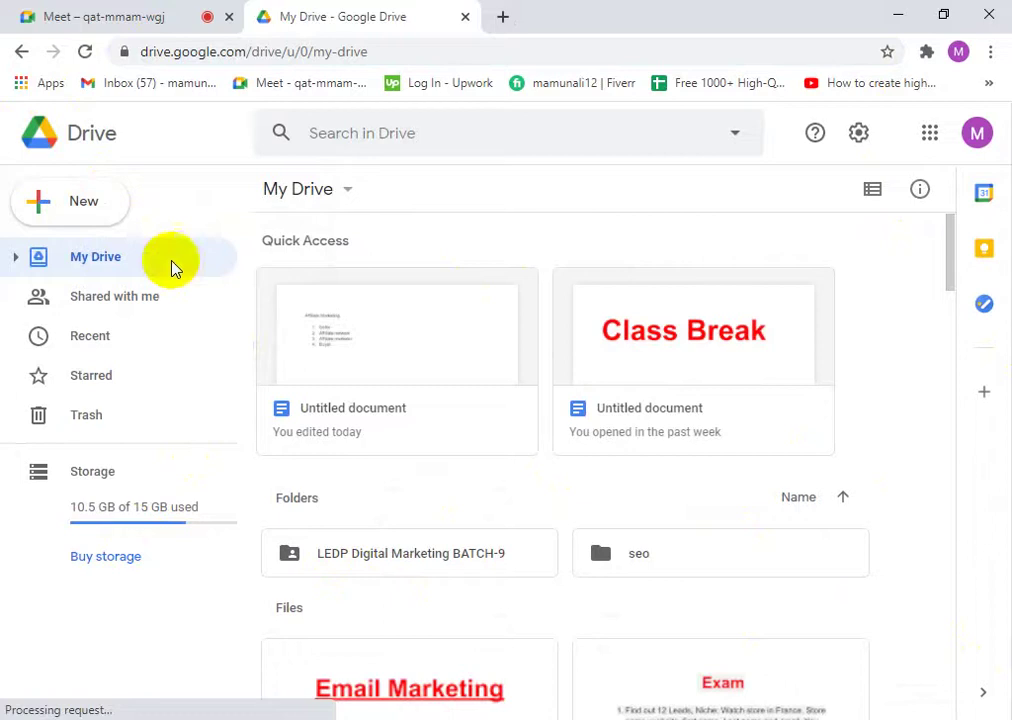
pyautogui.click(104, 214)
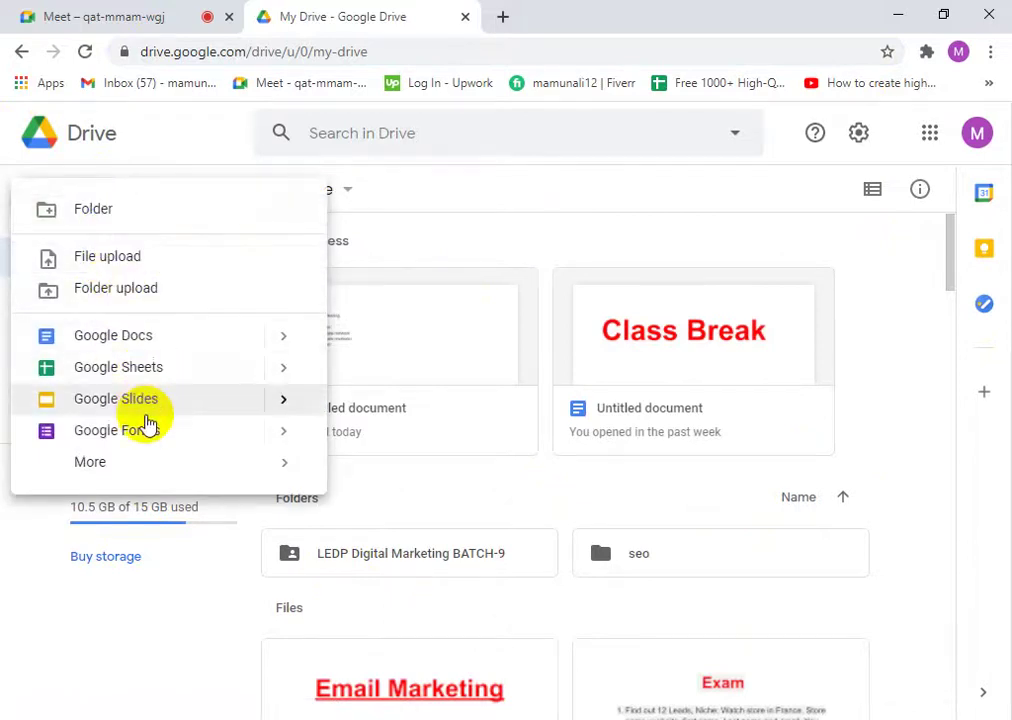
pyautogui.click(139, 346)
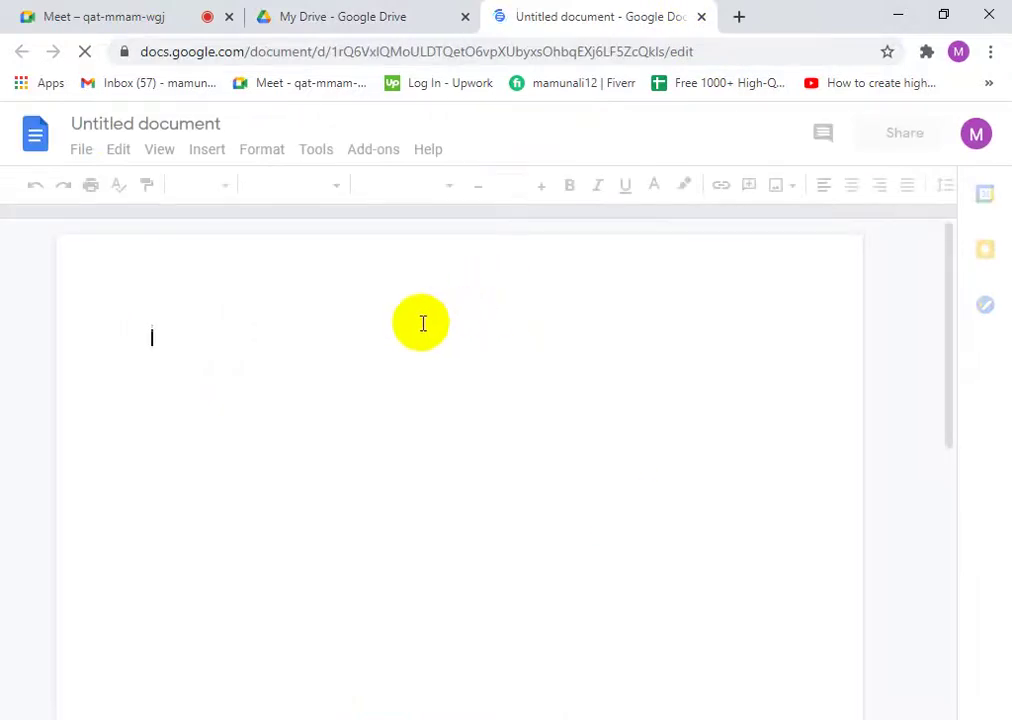
# - Close the blank document and reopen the earlier Affiliate Marketing notes from Drive's Quick Access
pyautogui.click(702, 18)
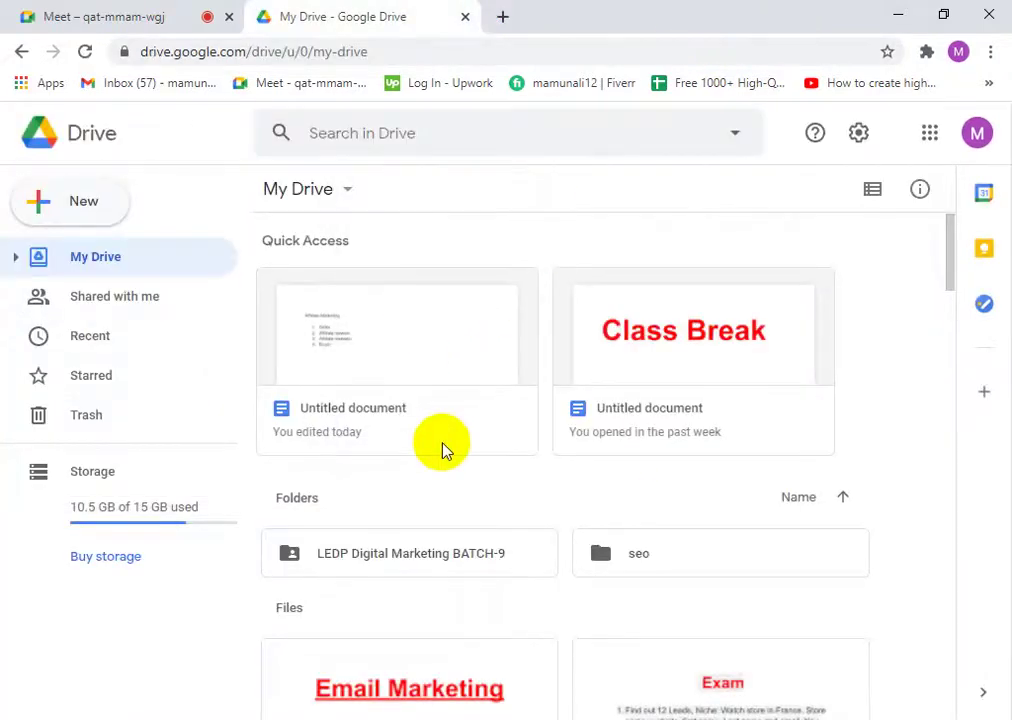
pyautogui.doubleClick(362, 373)
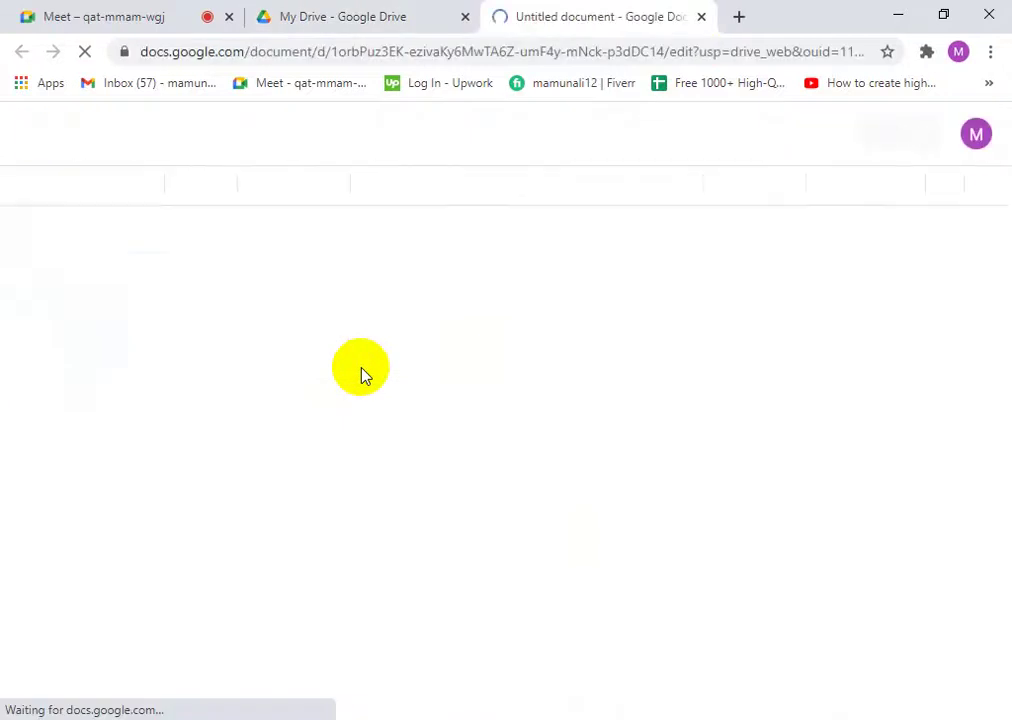
pyautogui.click(300, 452)
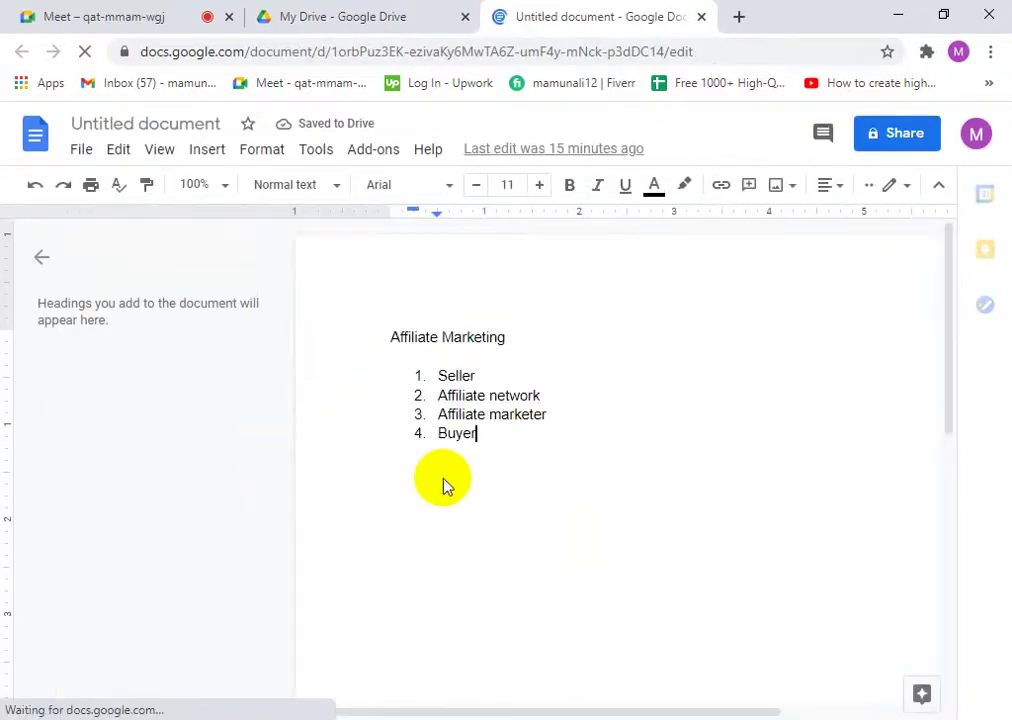
# - Below Buyer, type a new numbered list: website, youtube channel, facebook page, slideshare
pyautogui.press('Return')
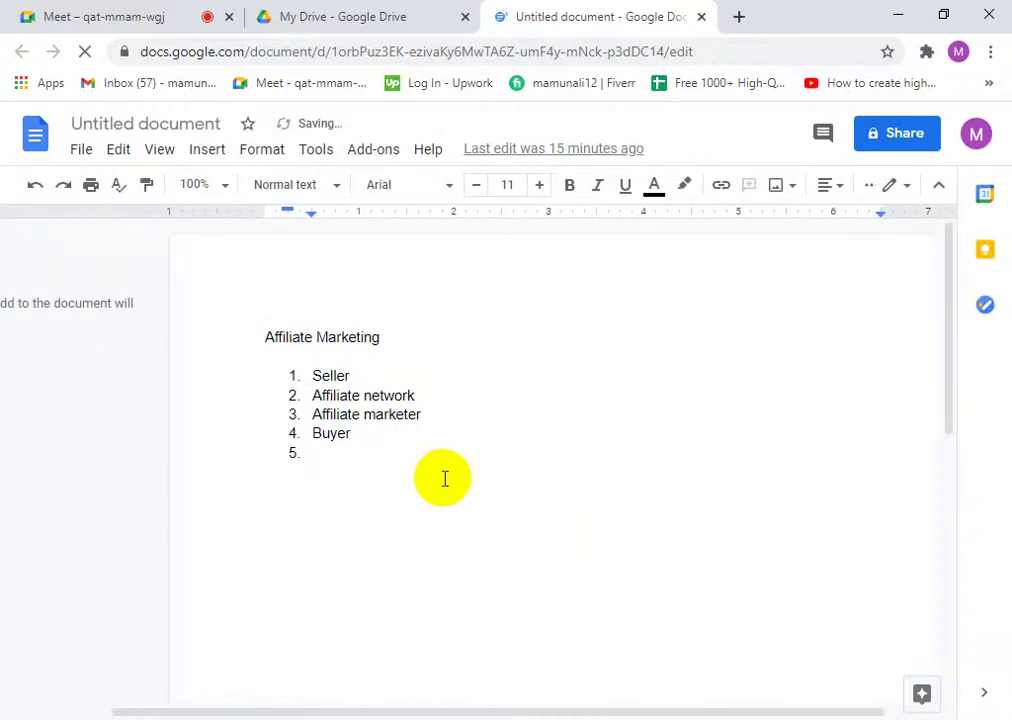
pyautogui.press('BackSpace')
pyautogui.press('BackSpace')
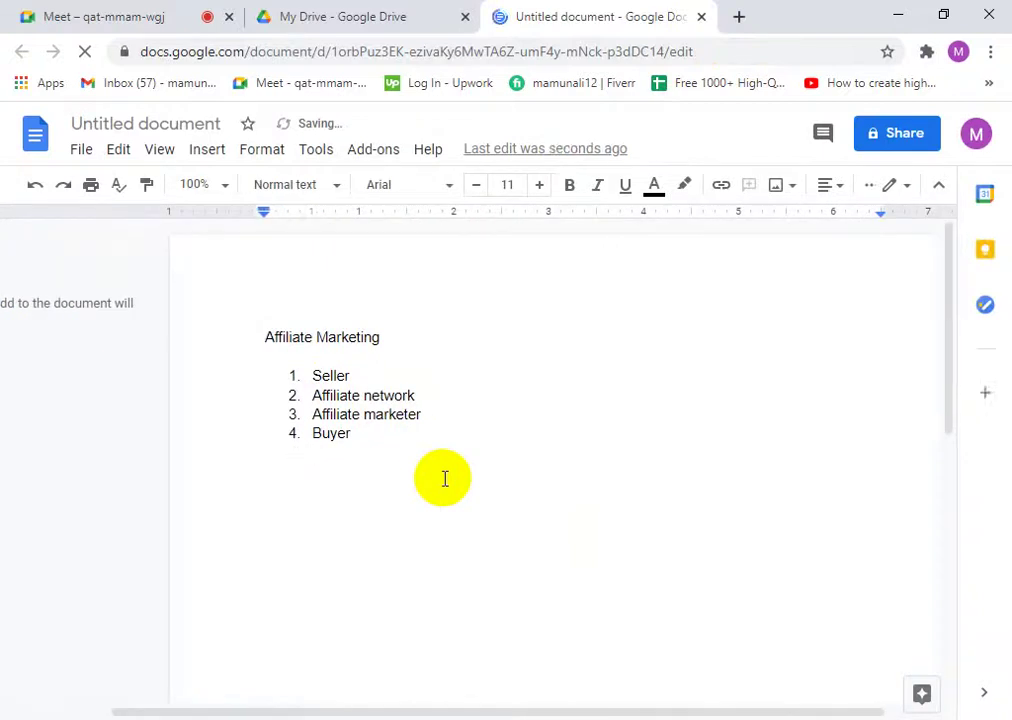
pyautogui.press('Return')
pyautogui.press('Return')
pyautogui.press('Return')
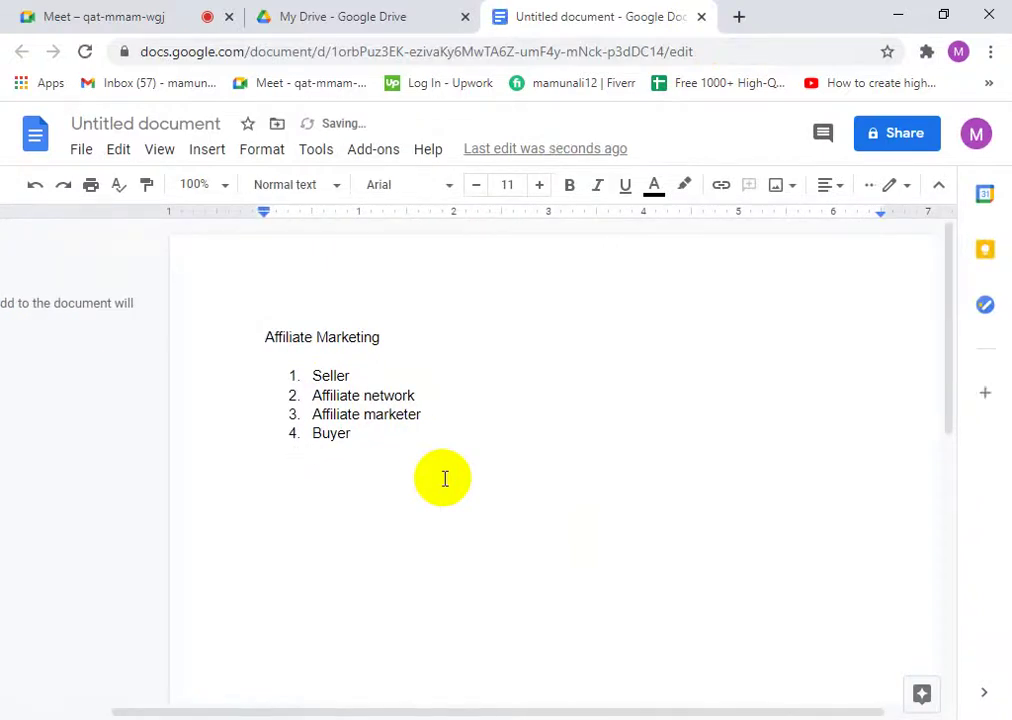
pyautogui.write('1. ')
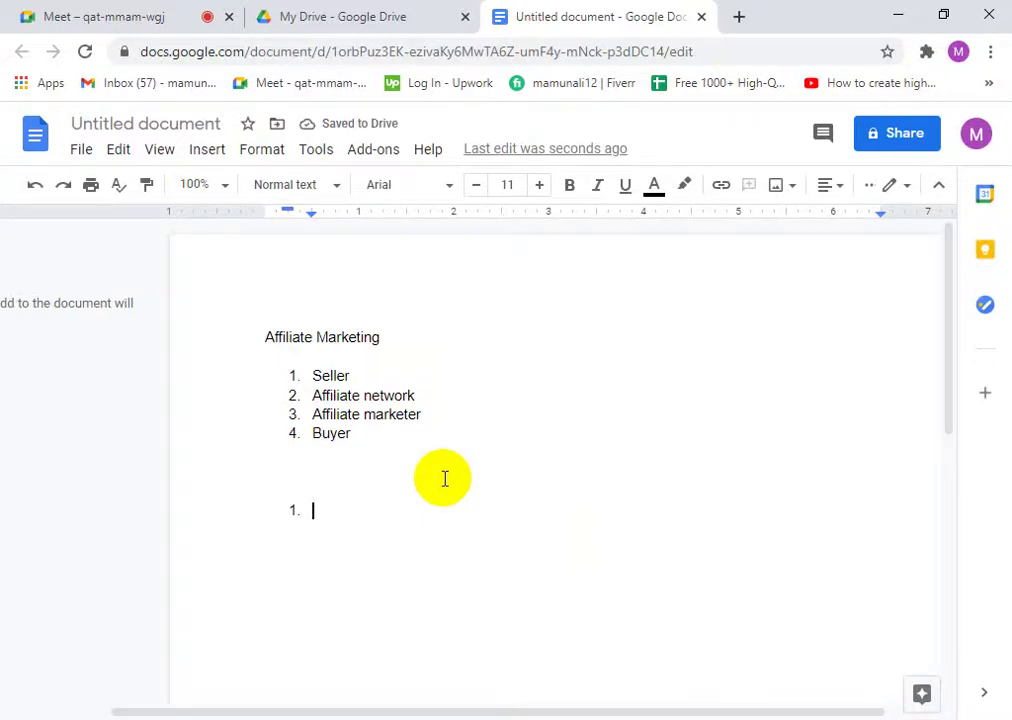
pyautogui.write('website')
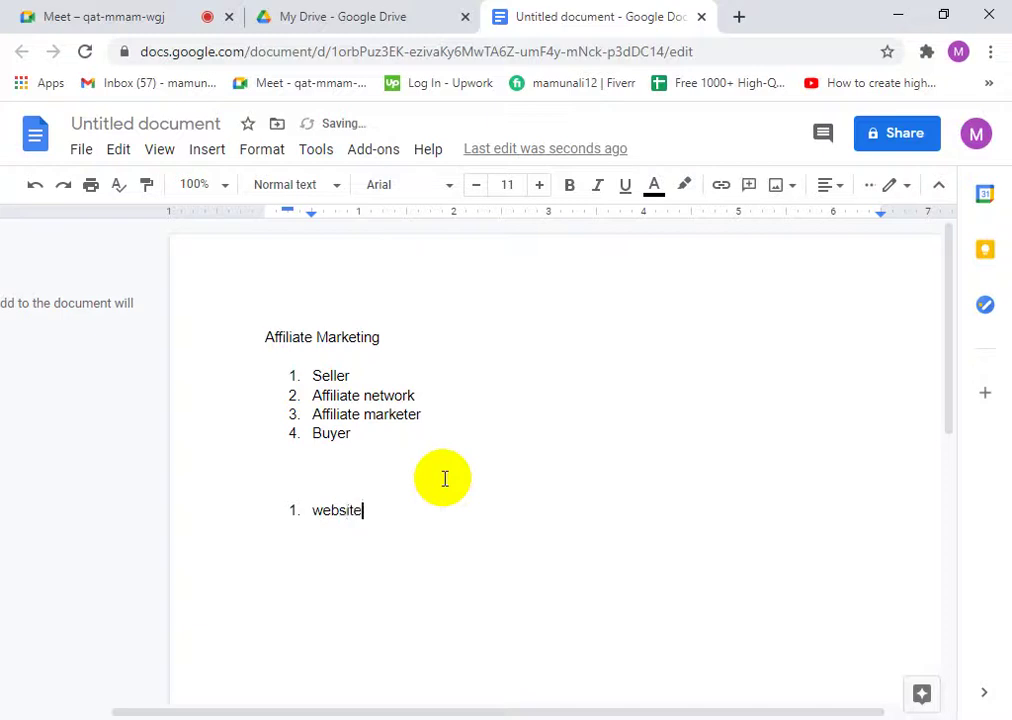
pyautogui.press('Return')
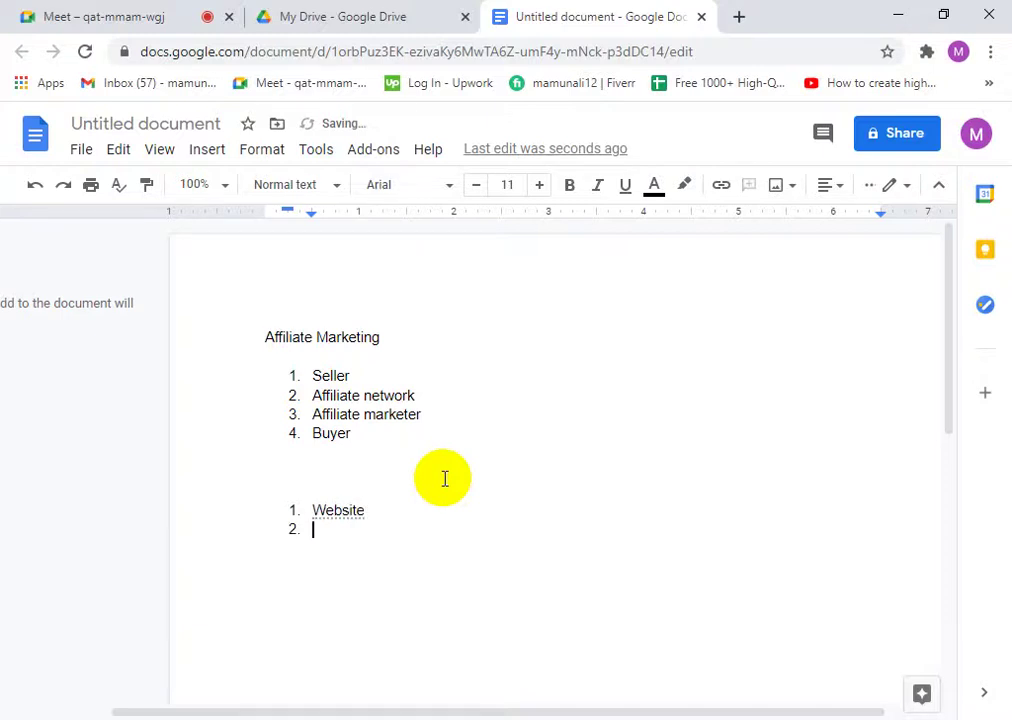
pyautogui.write('youtube')
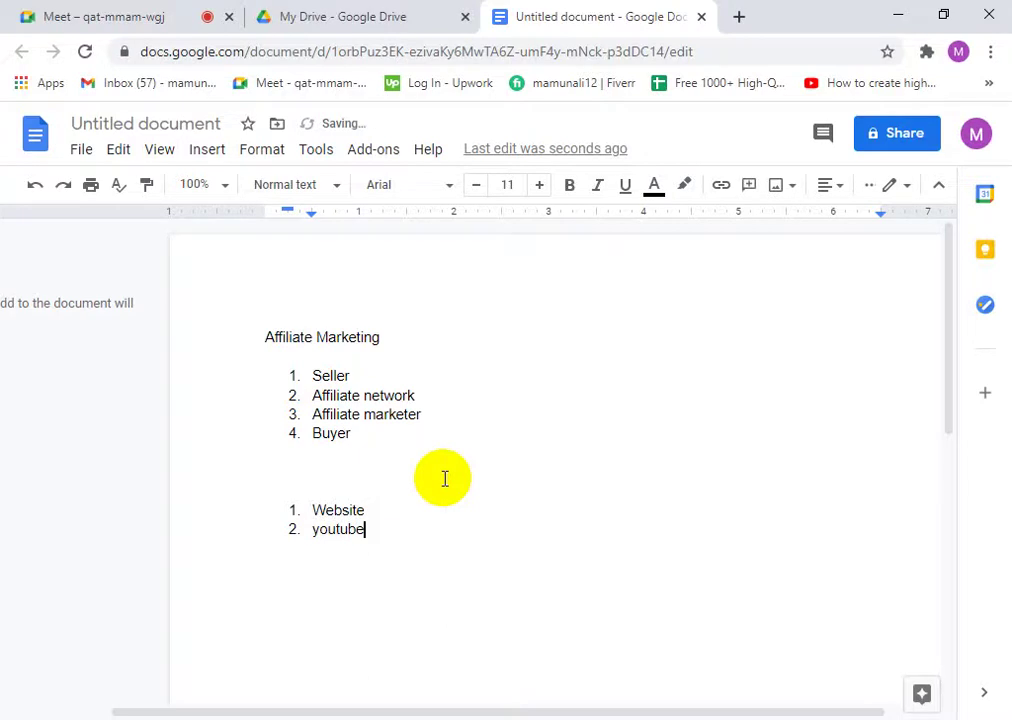
pyautogui.write(' ch')
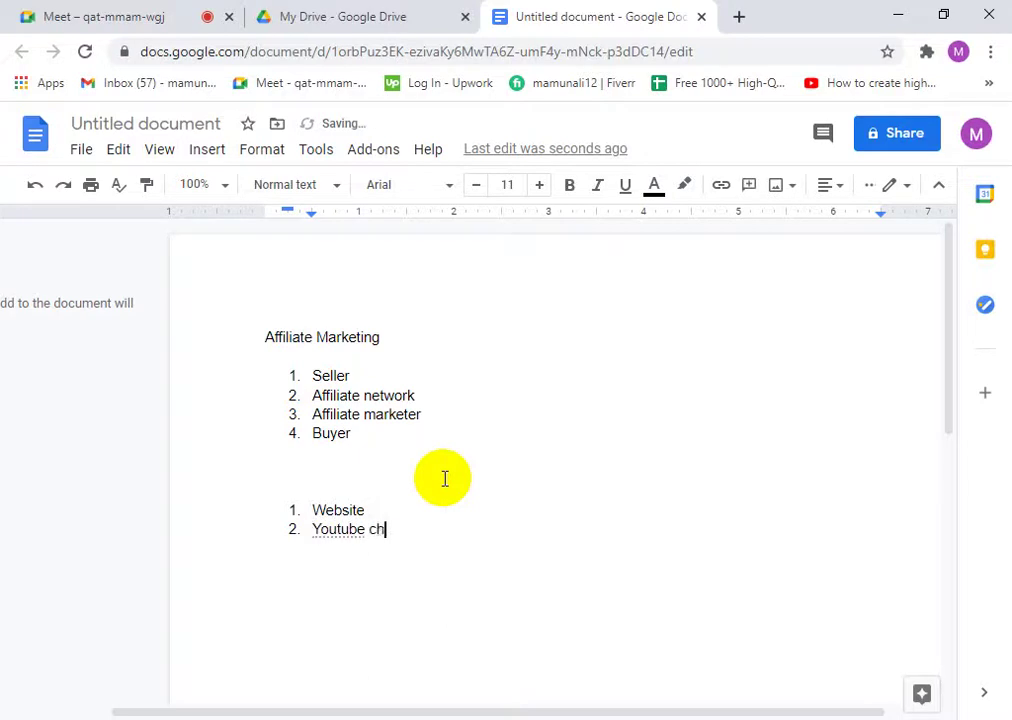
pyautogui.write('annel')
pyautogui.press('Return')
pyautogui.write('face')
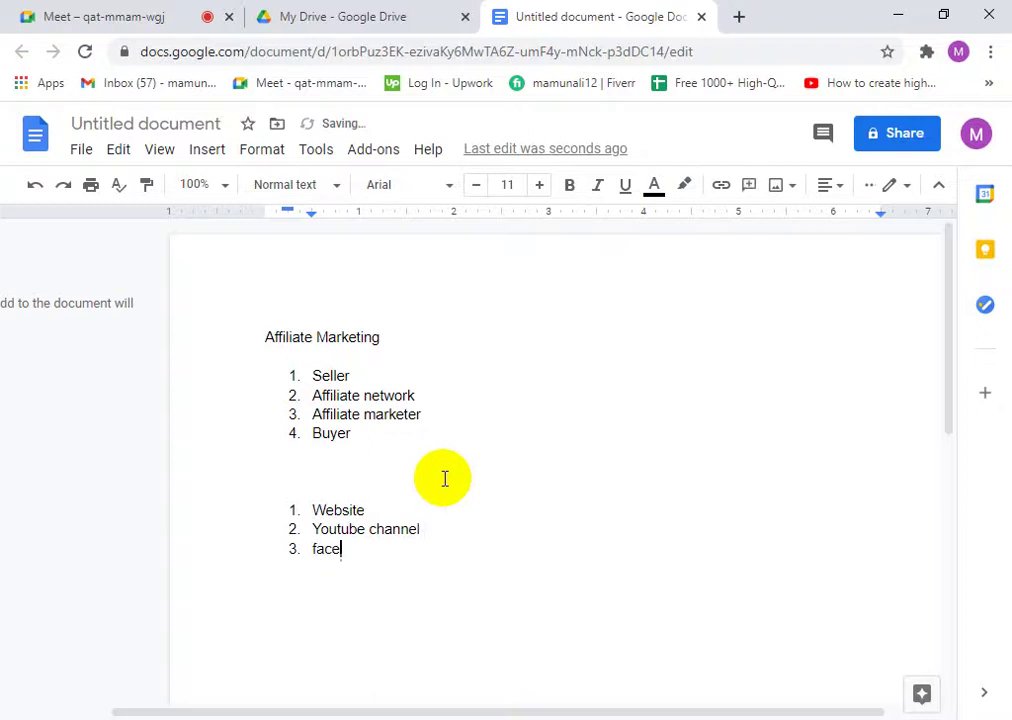
pyautogui.write('book ')
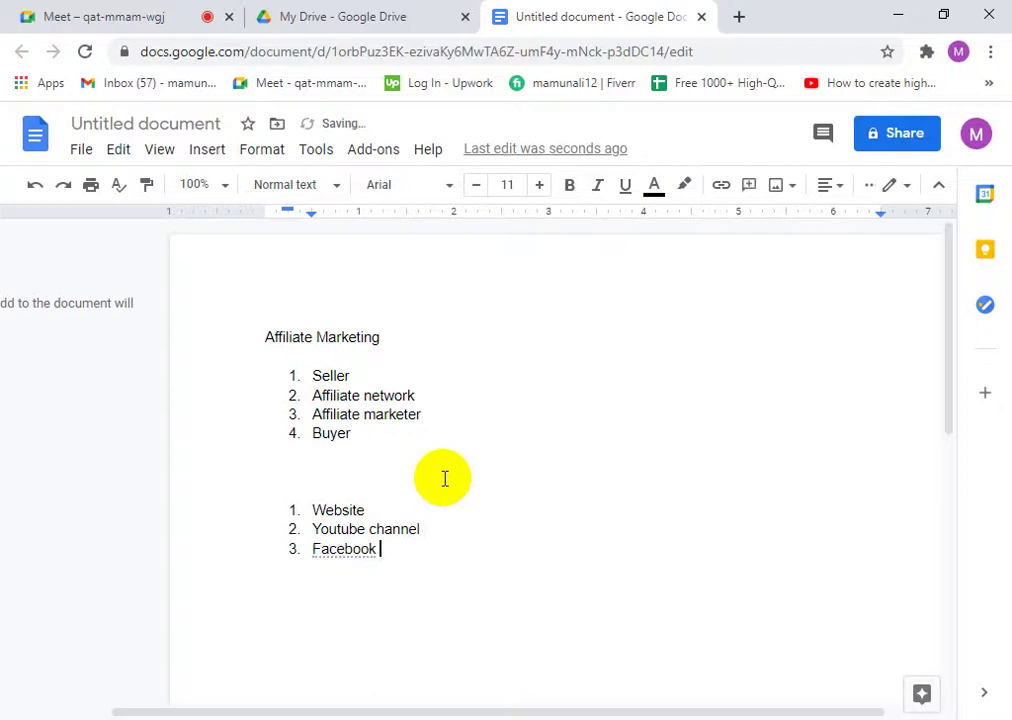
pyautogui.write('page')
pyautogui.press('Return')
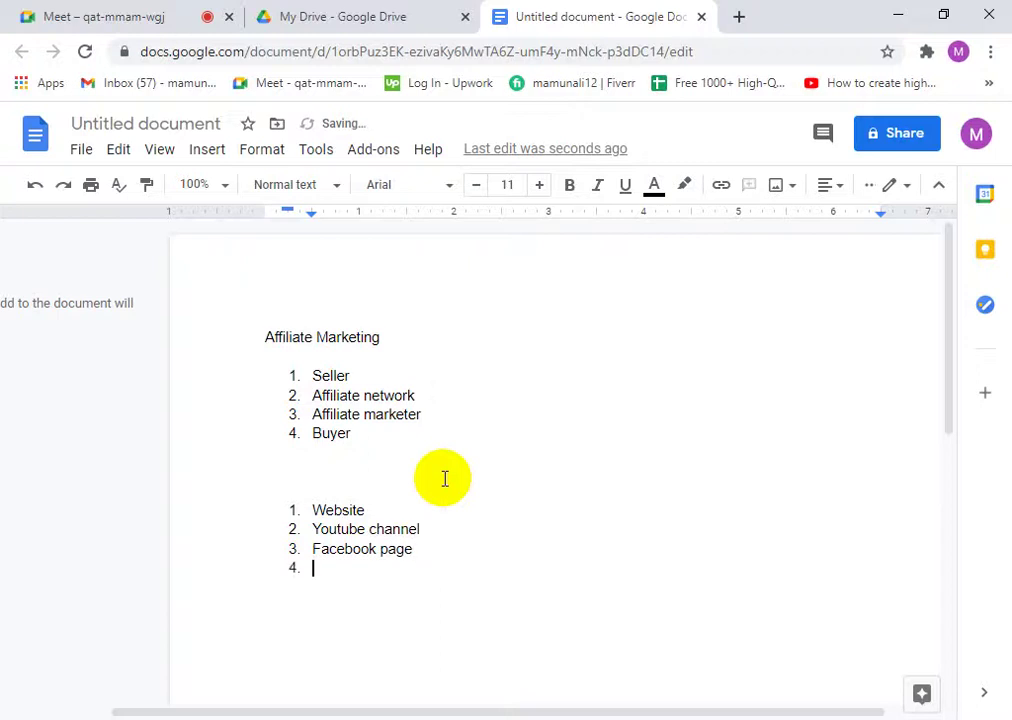
pyautogui.write('slideshare')
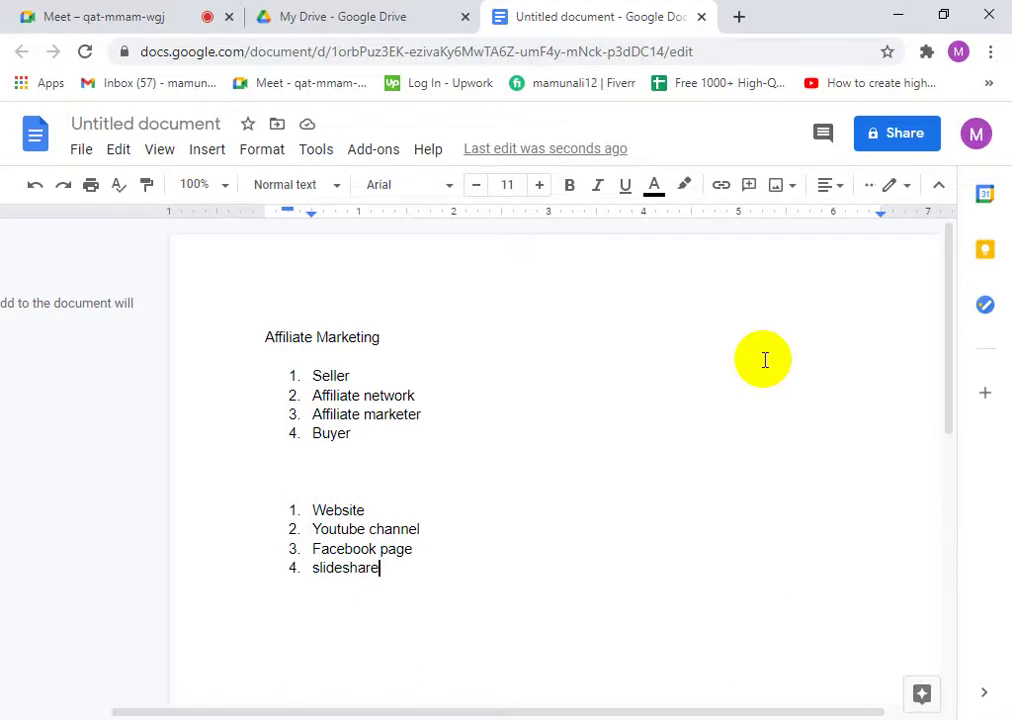
pyautogui.moveTo(386, 571); pyautogui.dragTo(287, 506)
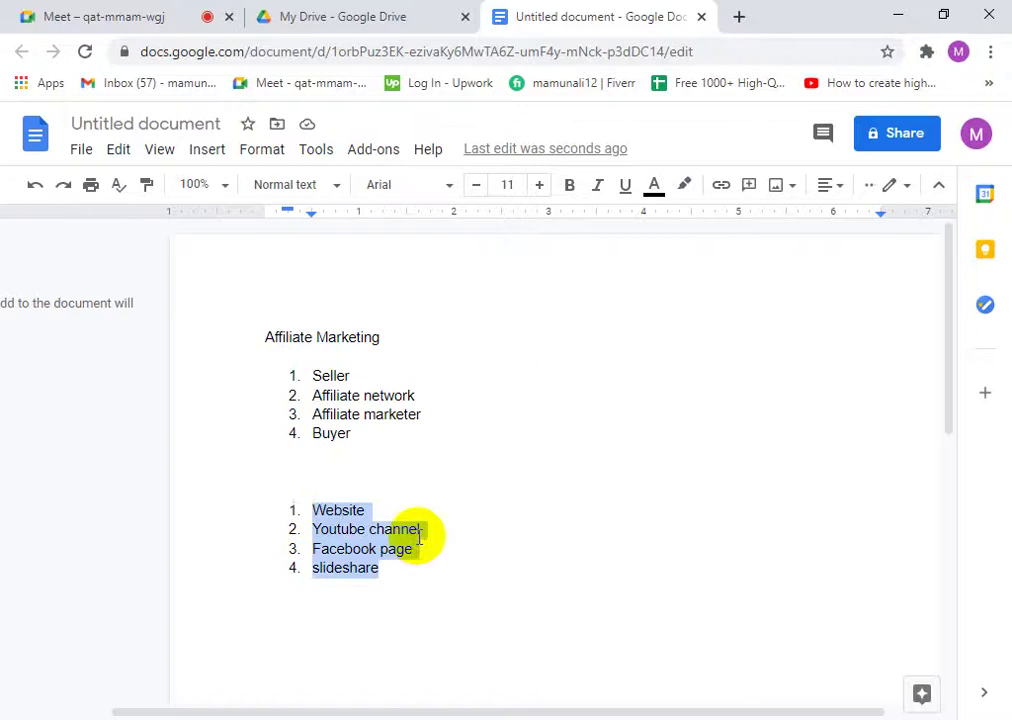
pyautogui.click(416, 575)
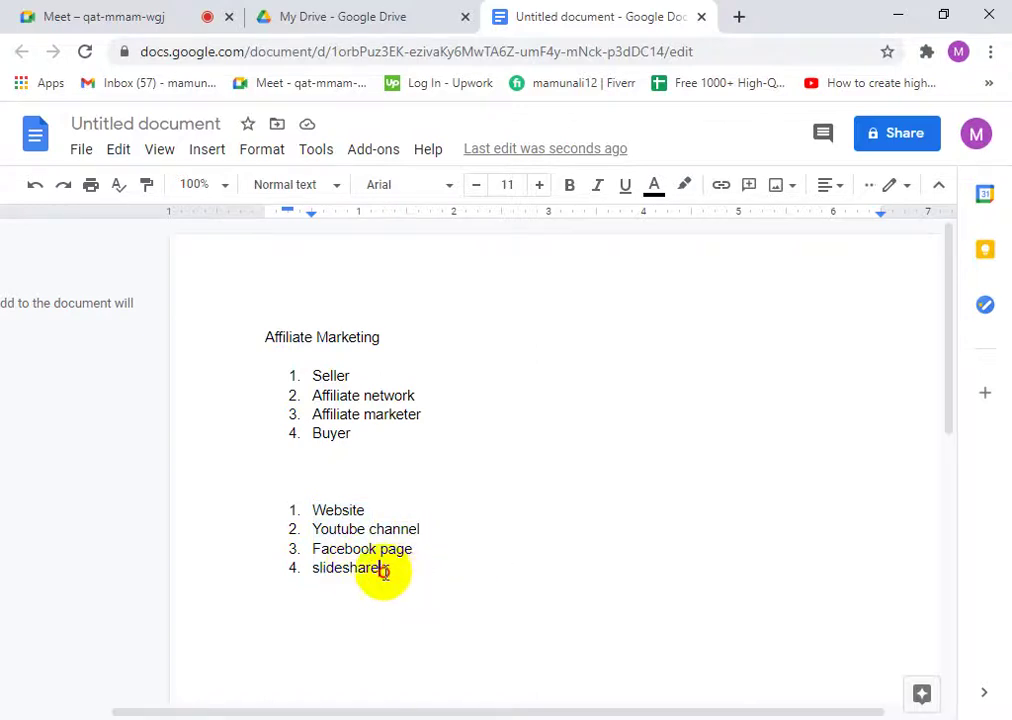
pyautogui.moveTo(381, 572); pyautogui.dragTo(287, 510)
pyautogui.click(389, 515)
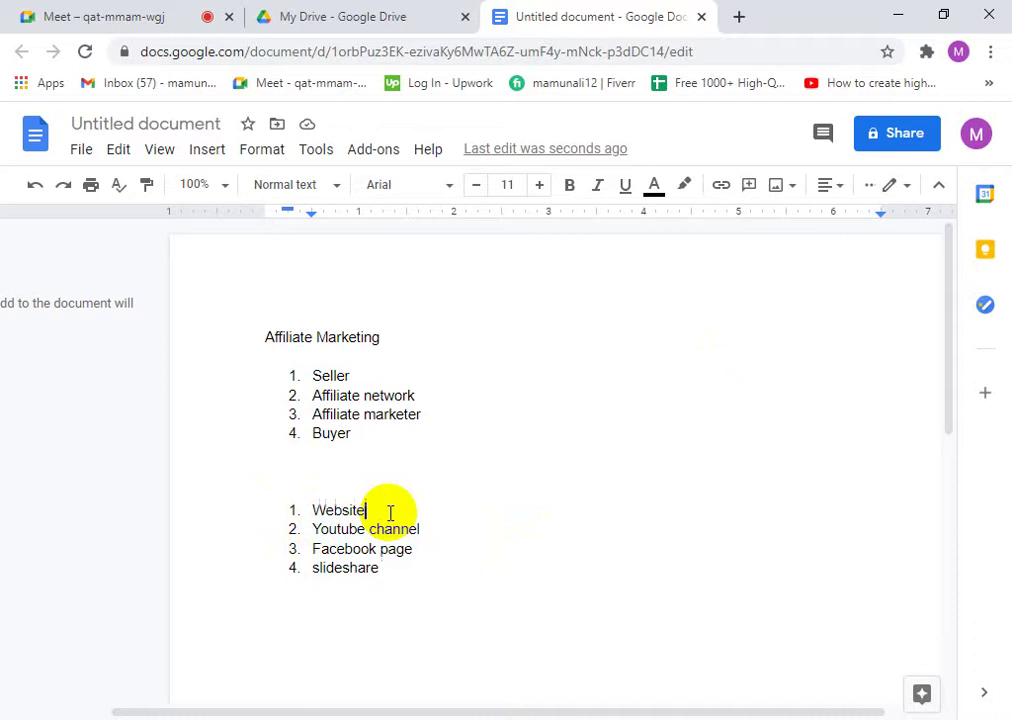
pyautogui.moveTo(424, 530); pyautogui.dragTo(303, 542)
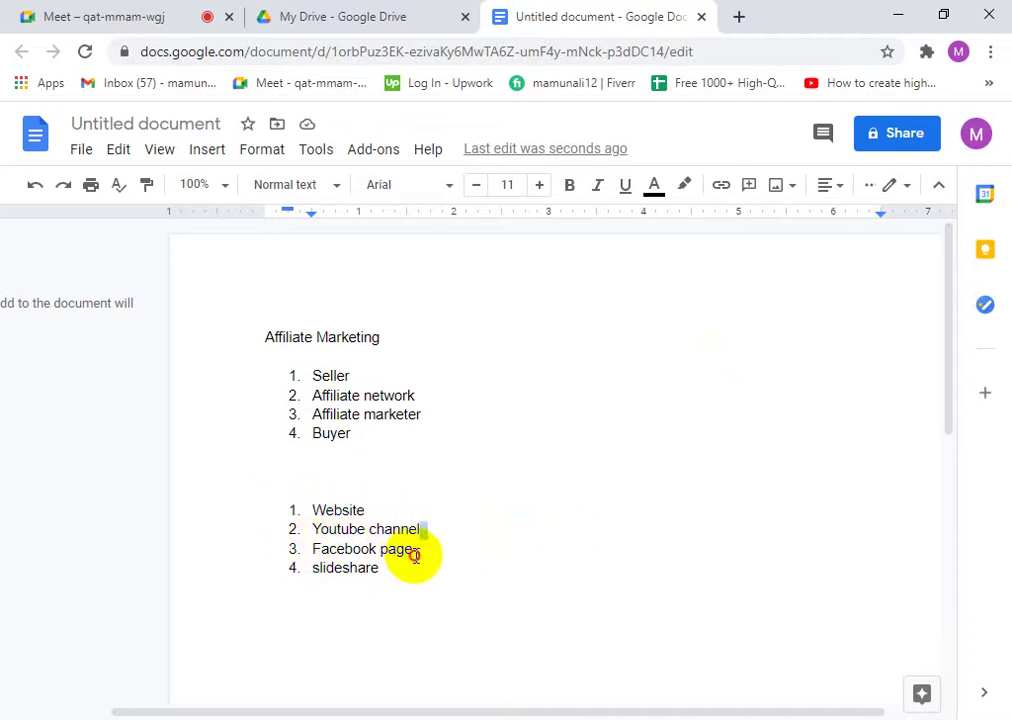
pyautogui.click(410, 553)
pyautogui.click(379, 570)
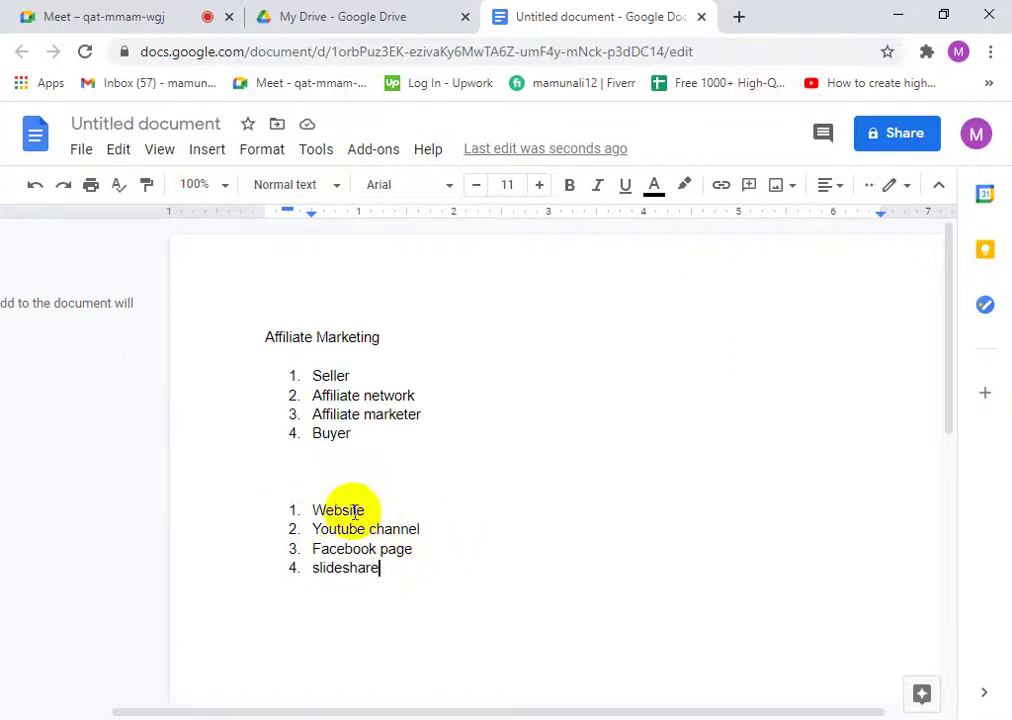
pyautogui.moveTo(379, 510); pyautogui.dragTo(316, 511)
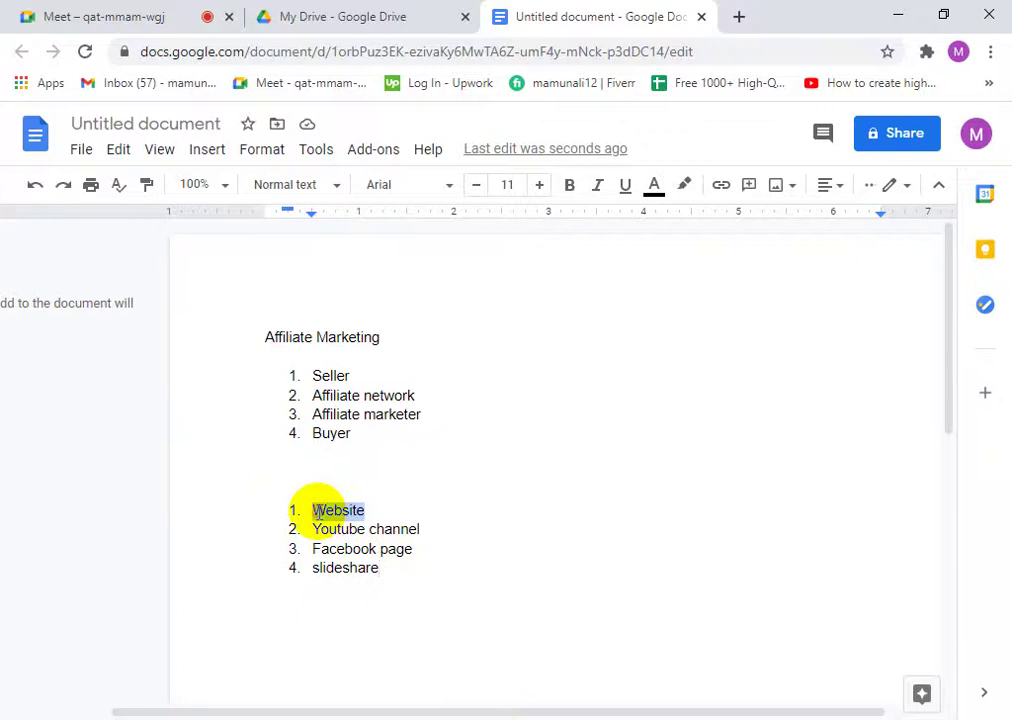
pyautogui.moveTo(430, 531); pyautogui.dragTo(302, 530)
pyautogui.click(419, 528)
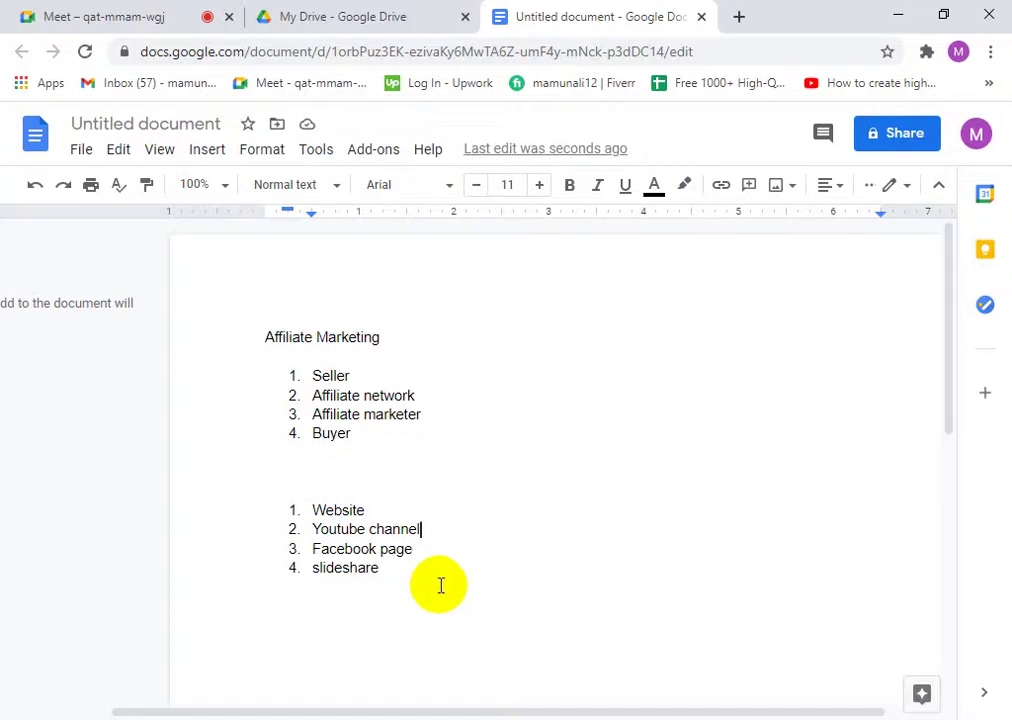
pyautogui.moveTo(414, 552); pyautogui.dragTo(310, 551)
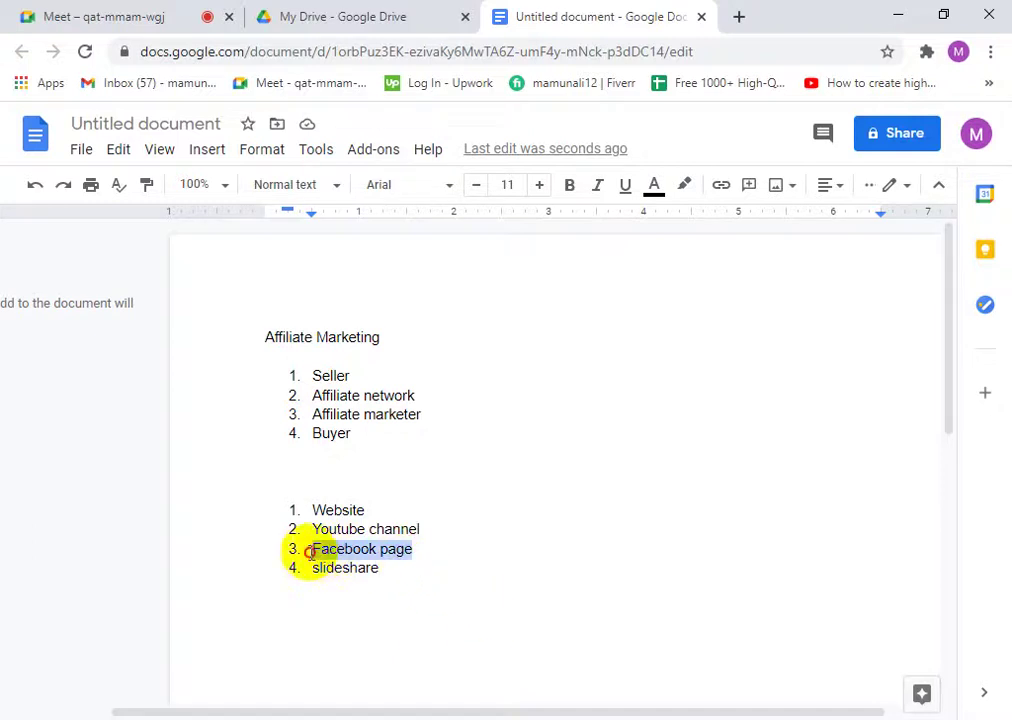
pyautogui.click(421, 555)
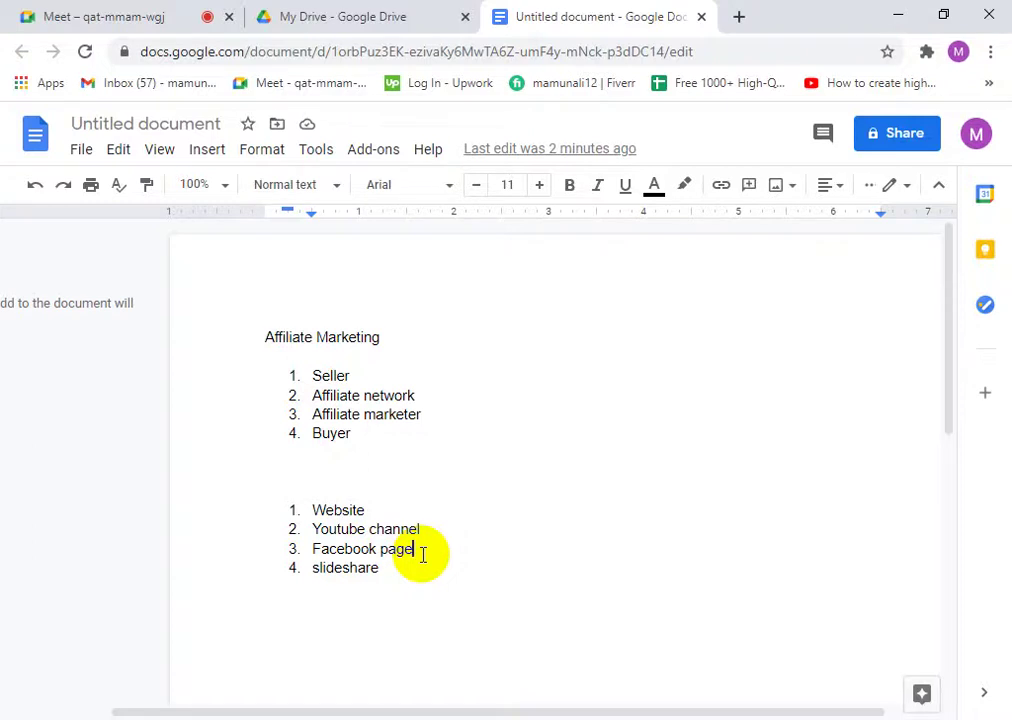
pyautogui.click(422, 530)
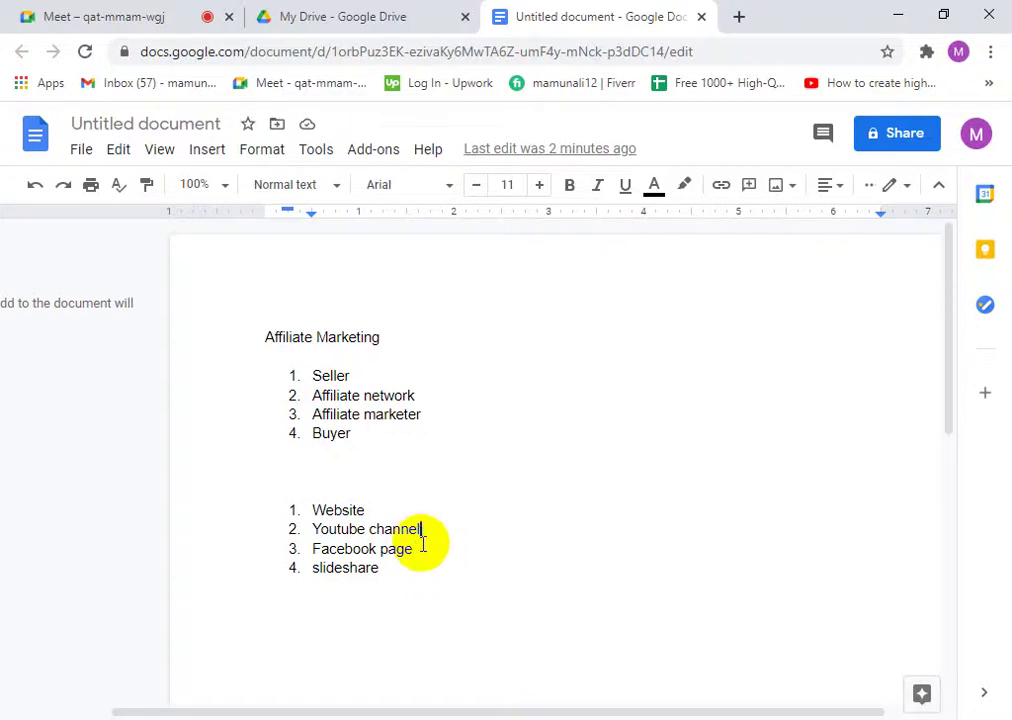
pyautogui.press('BackSpace')
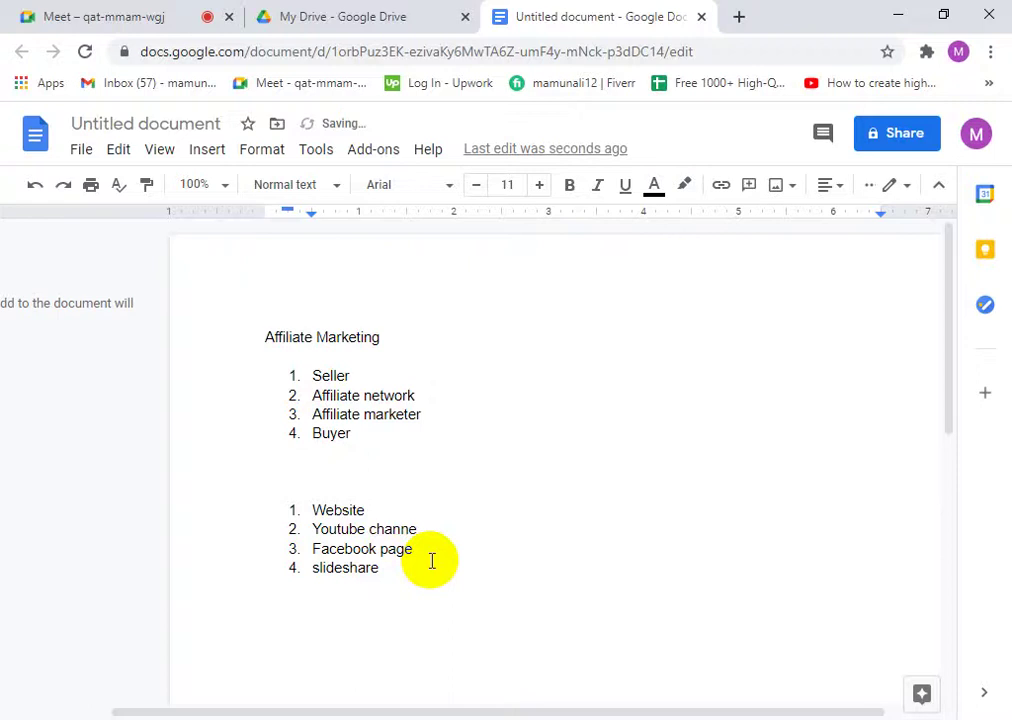
pyautogui.click(411, 550)
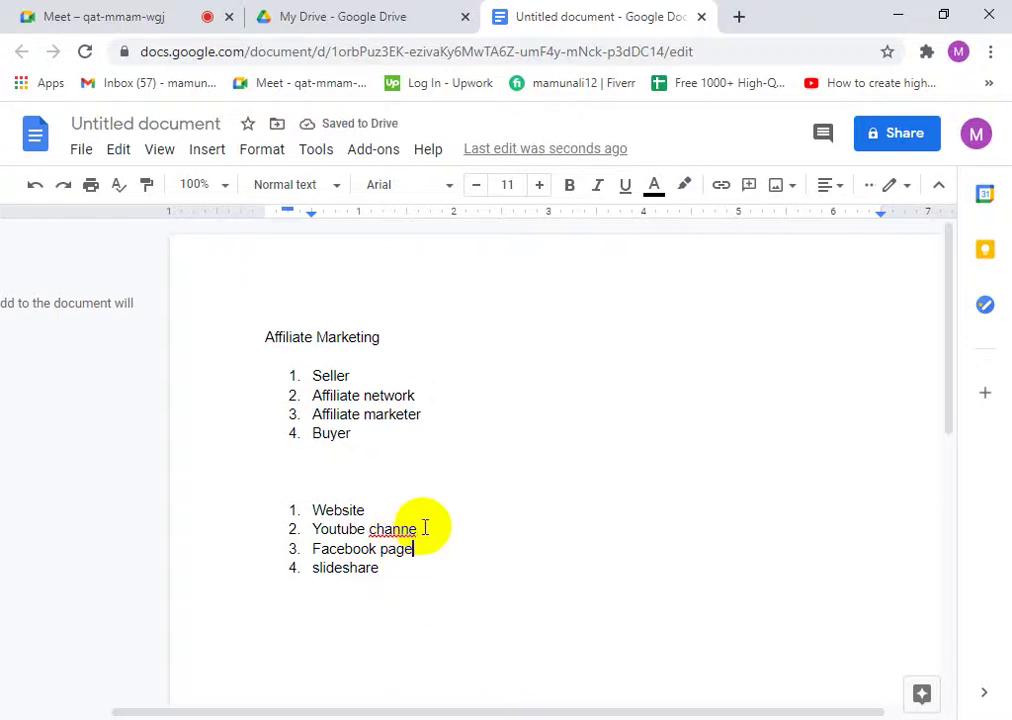
pyautogui.click(421, 529)
pyautogui.write('l')
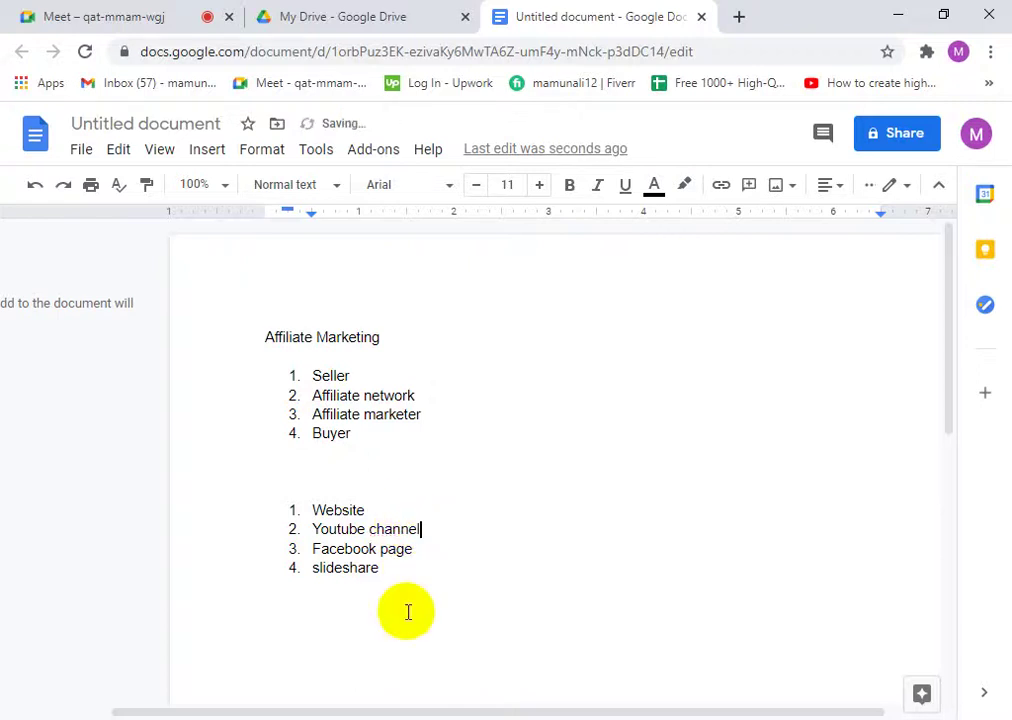
pyautogui.click(403, 570)
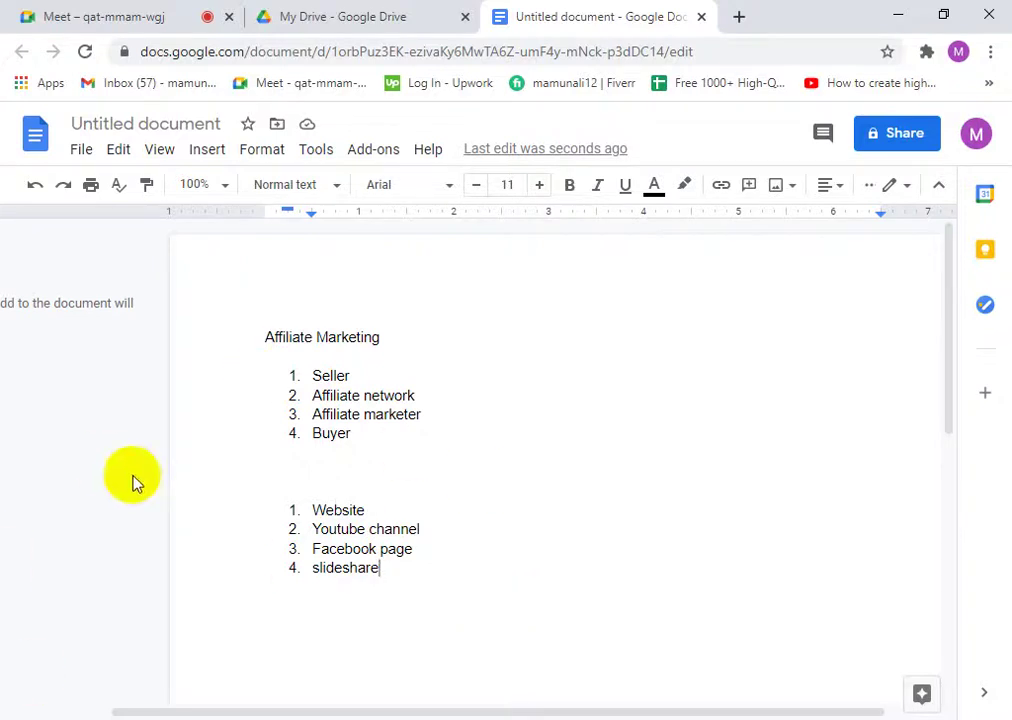
# - Highlight the Youtube channel and Facebook page items, then close the My Drive tab
pyautogui.moveTo(410, 549); pyautogui.dragTo(314, 530)
pyautogui.click(415, 550)
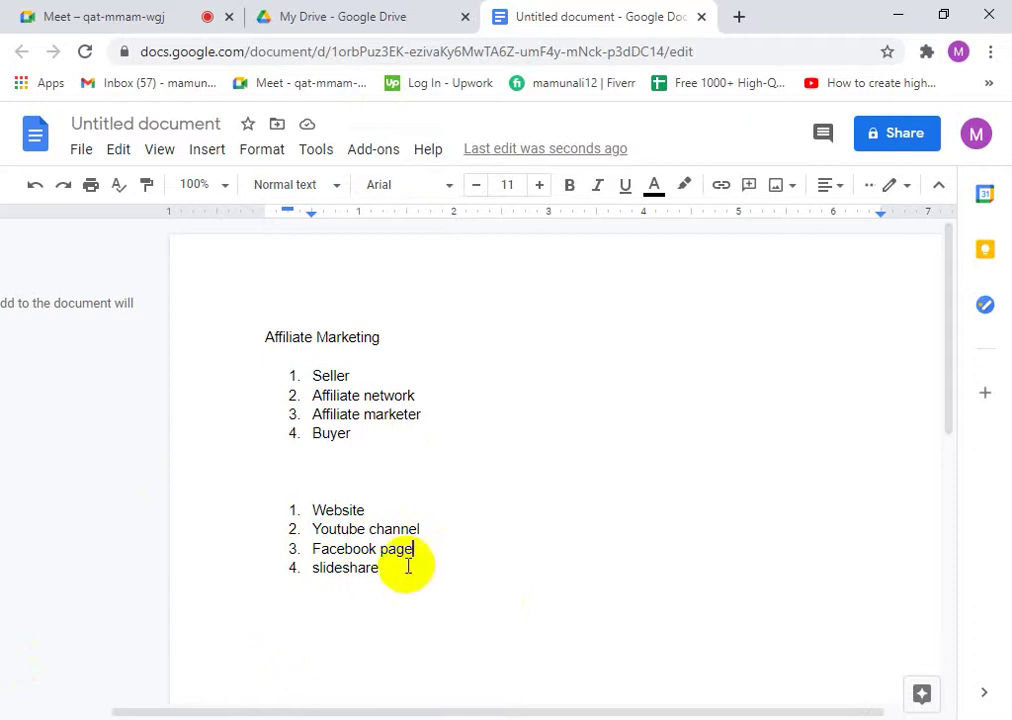
pyautogui.click(417, 556)
pyautogui.moveTo(417, 556); pyautogui.dragTo(300, 533)
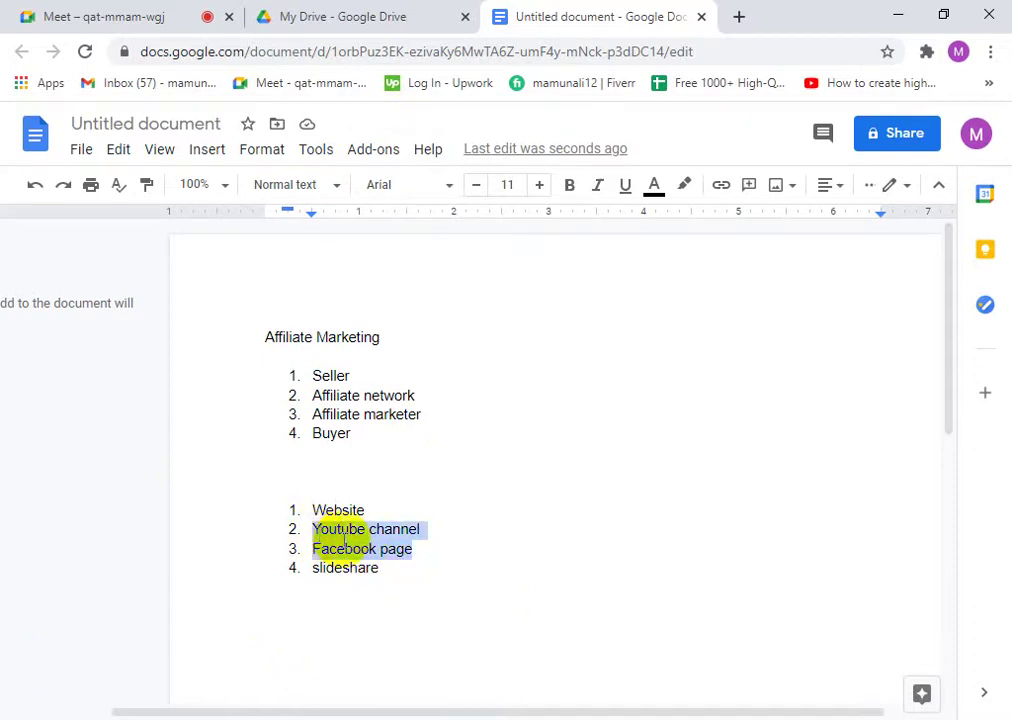
pyautogui.click(411, 549)
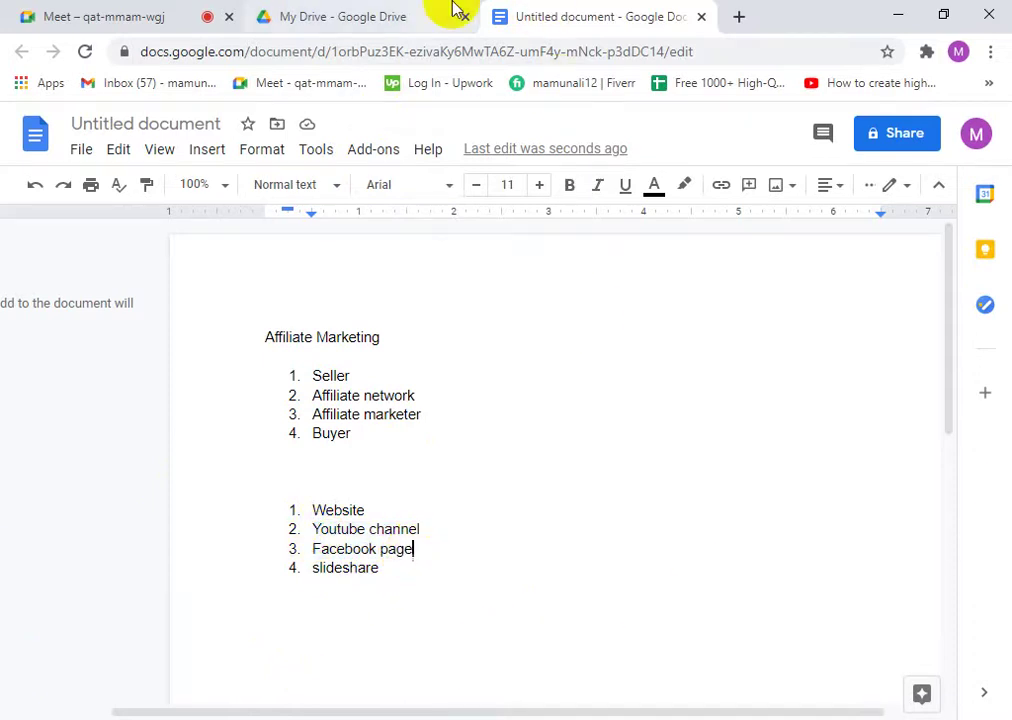
pyautogui.click(352, 14)
pyautogui.click(465, 16)
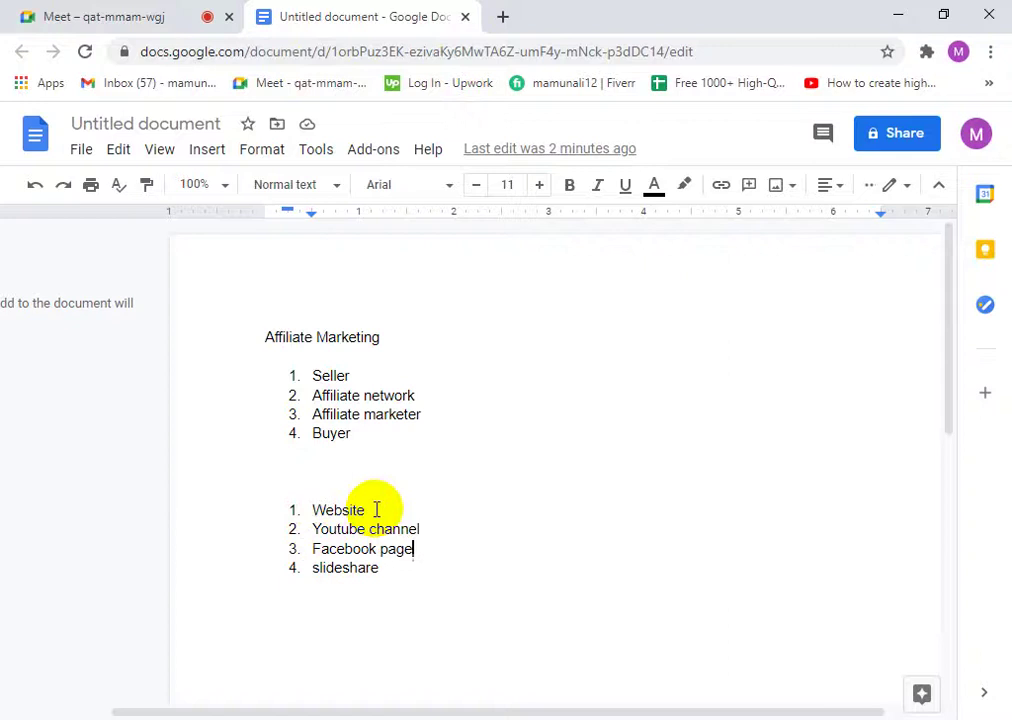
# - Highlight Website and then Youtube channel in the second list while explaining them
pyautogui.moveTo(376, 510); pyautogui.dragTo(318, 510)
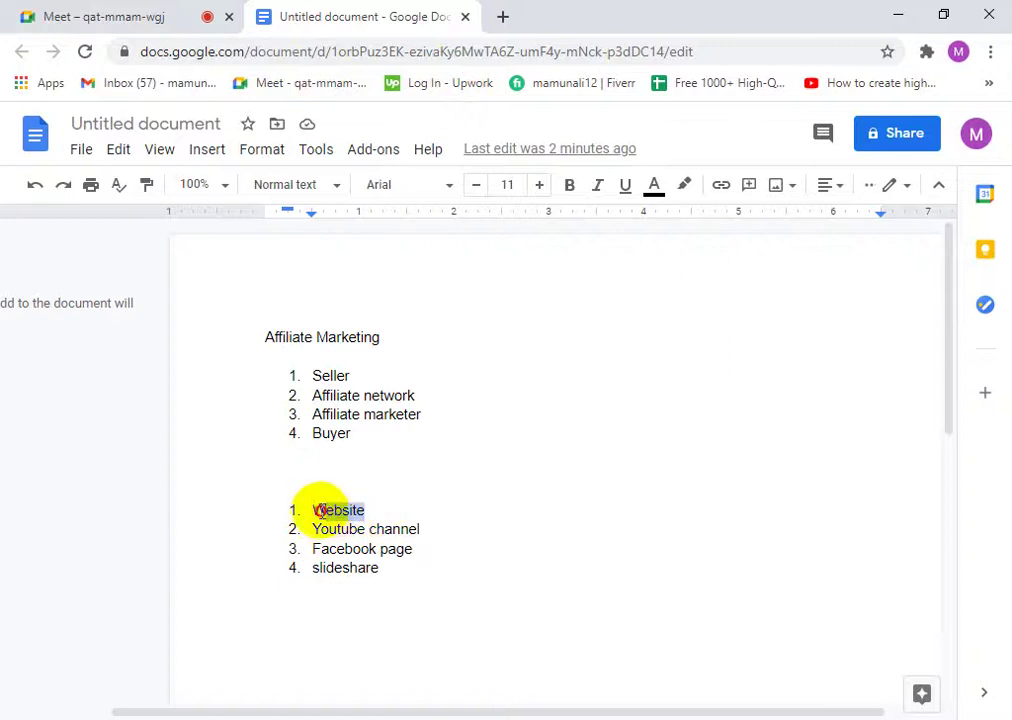
pyautogui.click(375, 510)
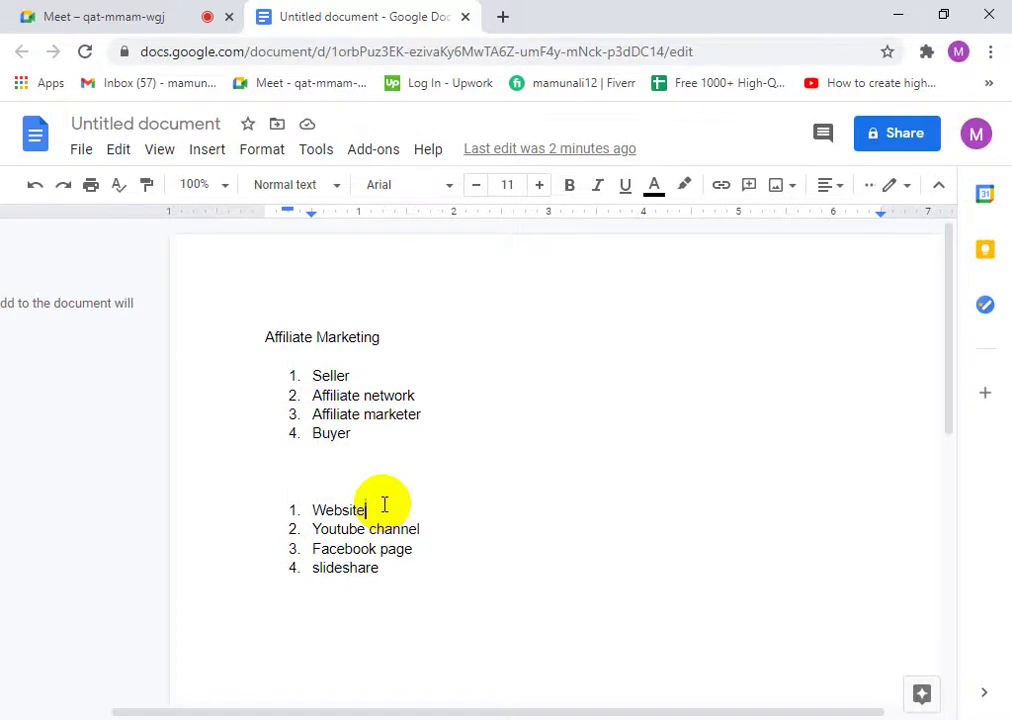
pyautogui.moveTo(368, 508); pyautogui.dragTo(309, 501)
pyautogui.click(373, 512)
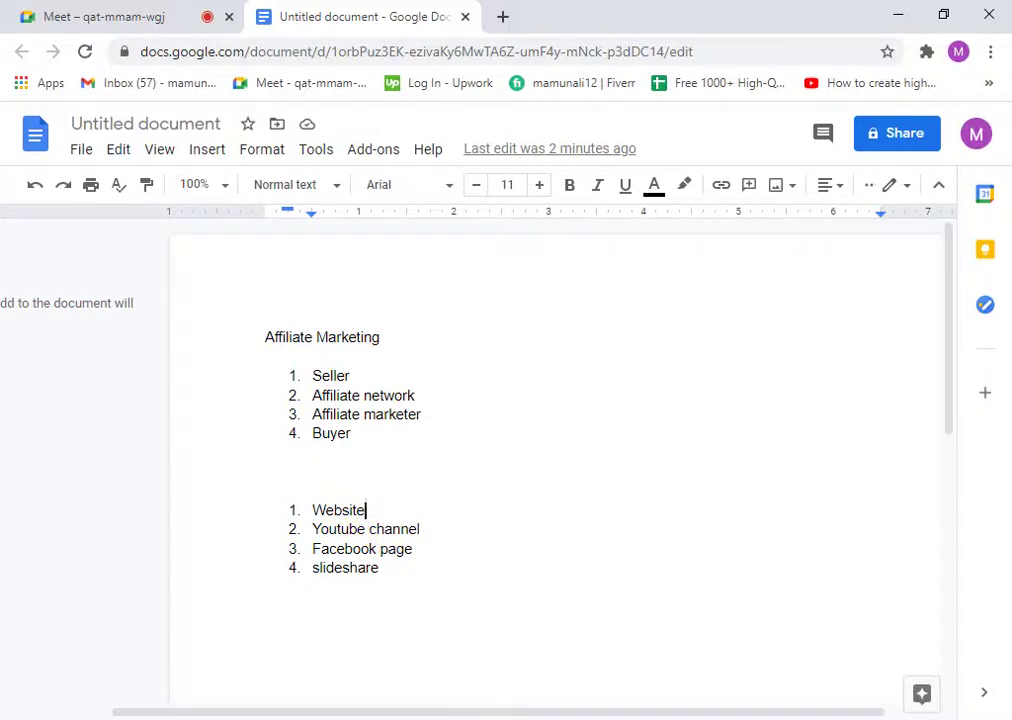
pyautogui.moveTo(421, 530); pyautogui.dragTo(300, 524)
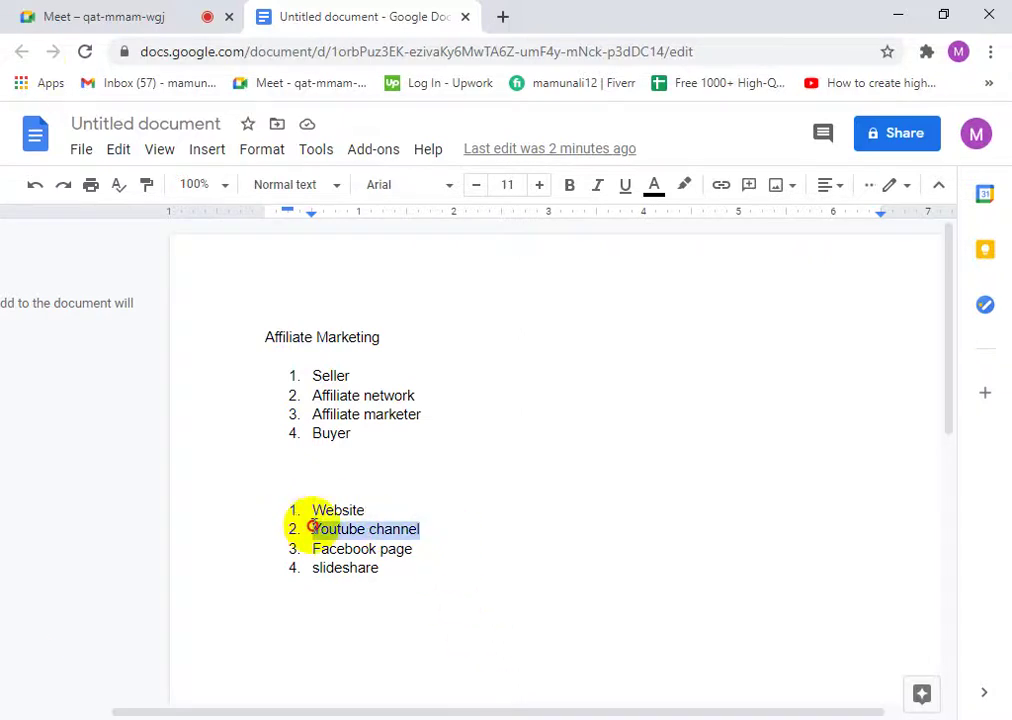
pyautogui.click(450, 526)
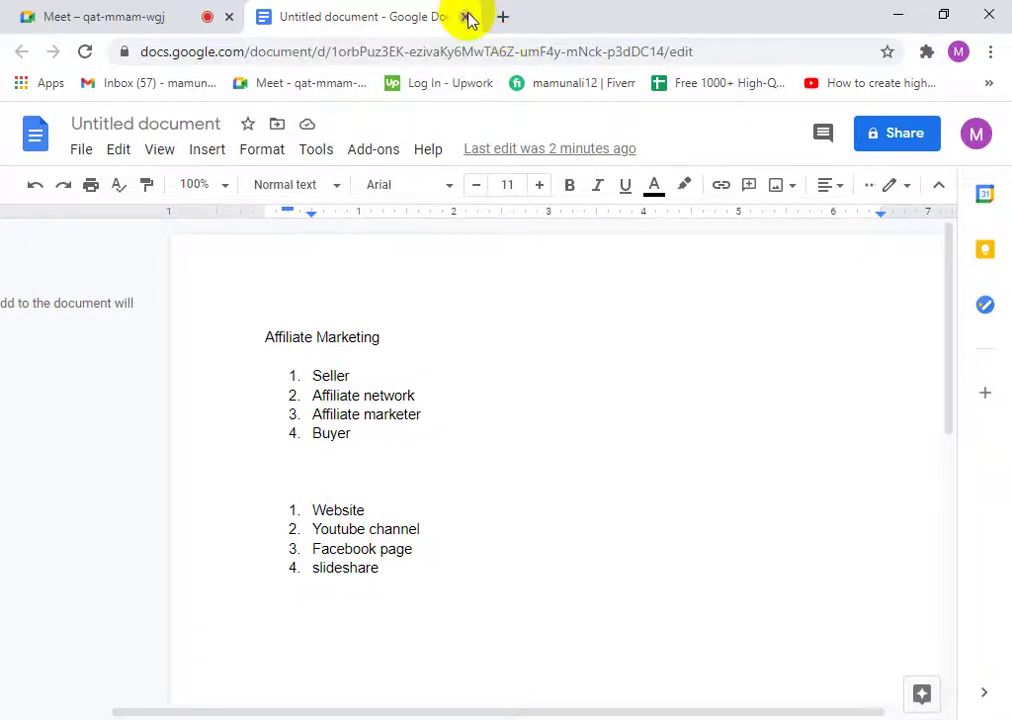
# - Close the Affiliate Marketing document and briefly view the Meet participants list
pyautogui.click(466, 16)
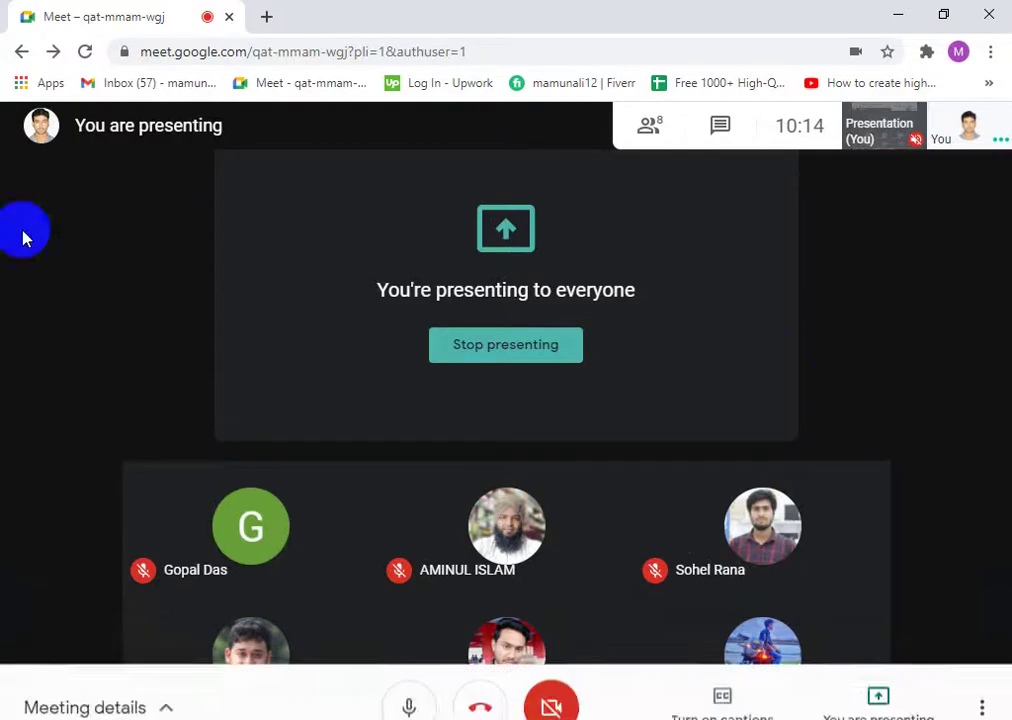
pyautogui.click(650, 126)
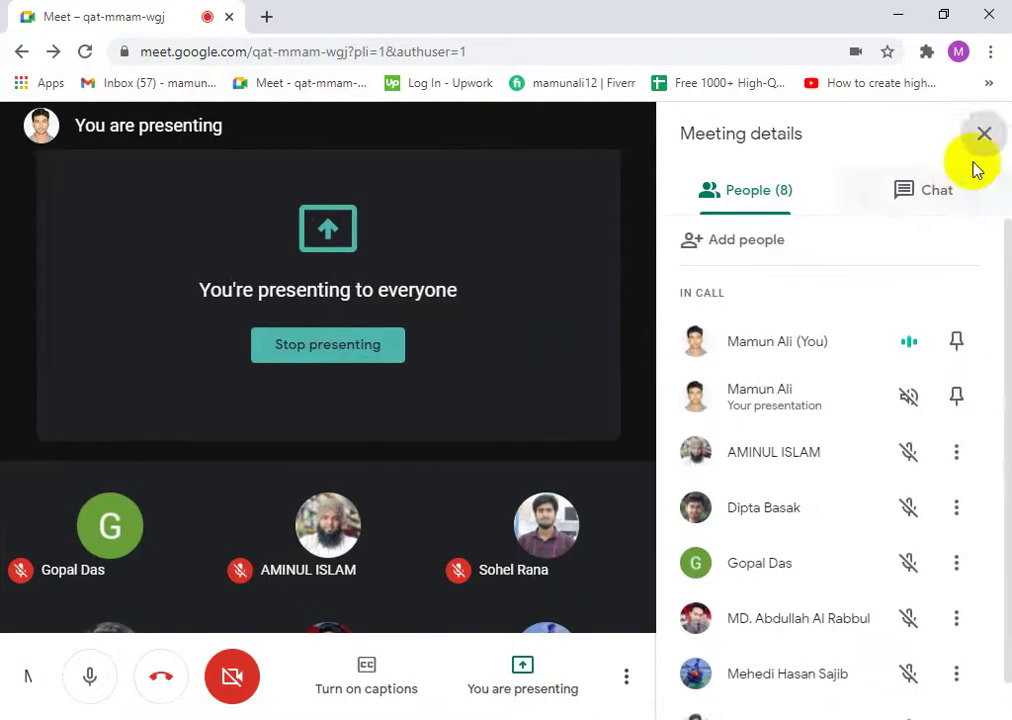
pyautogui.click(977, 130)
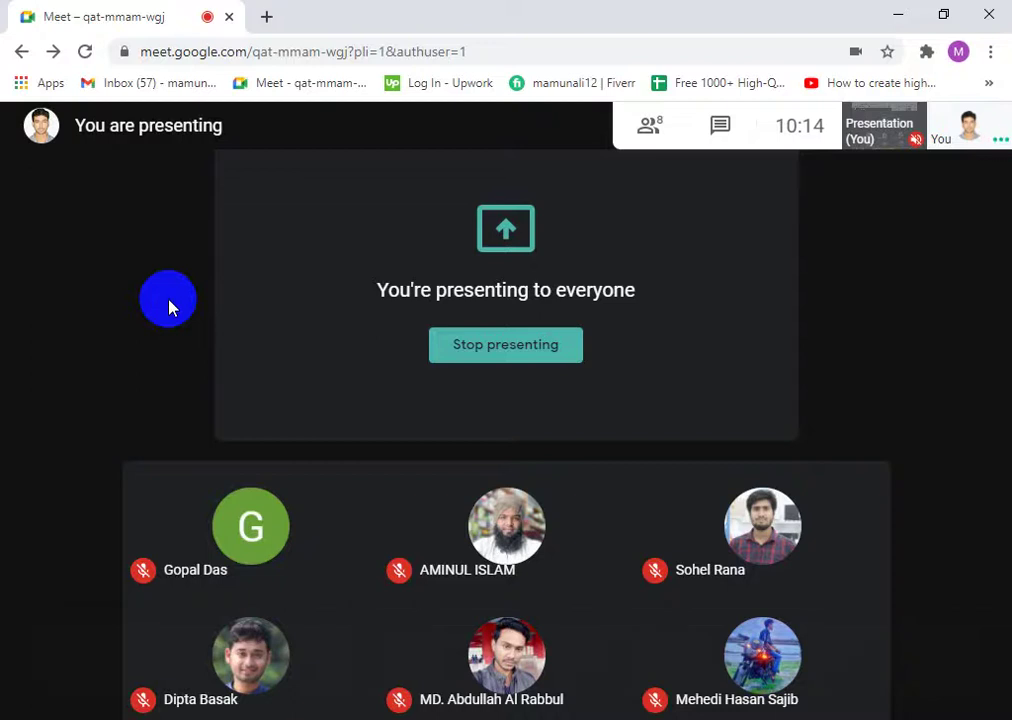
pyautogui.click(649, 126)
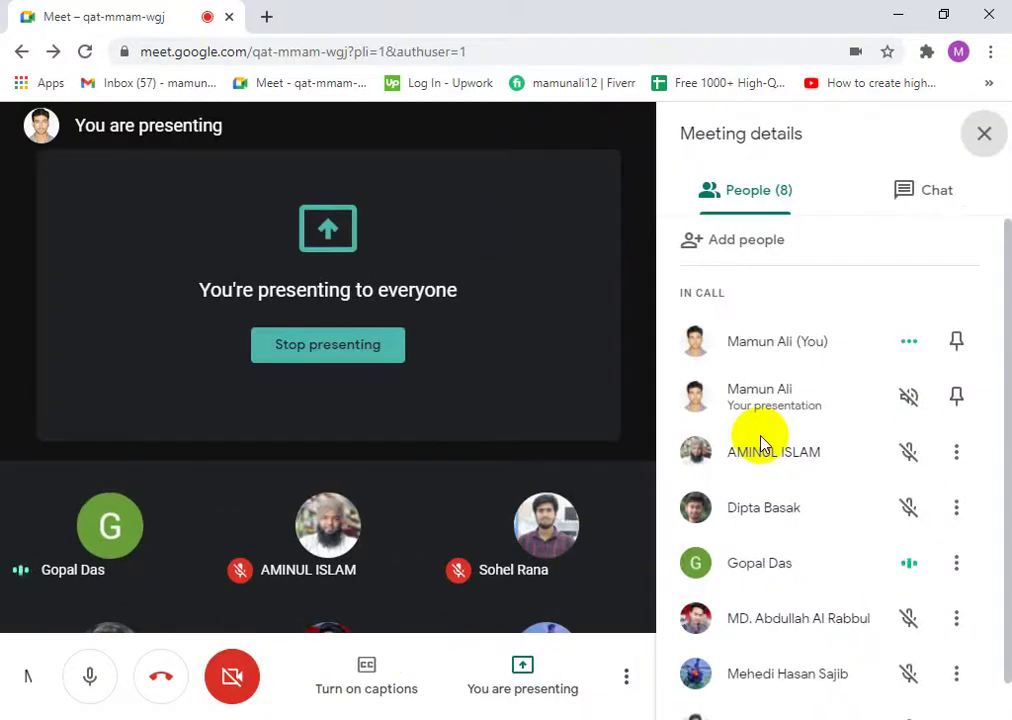
pyautogui.scroll(1, 832, 578)
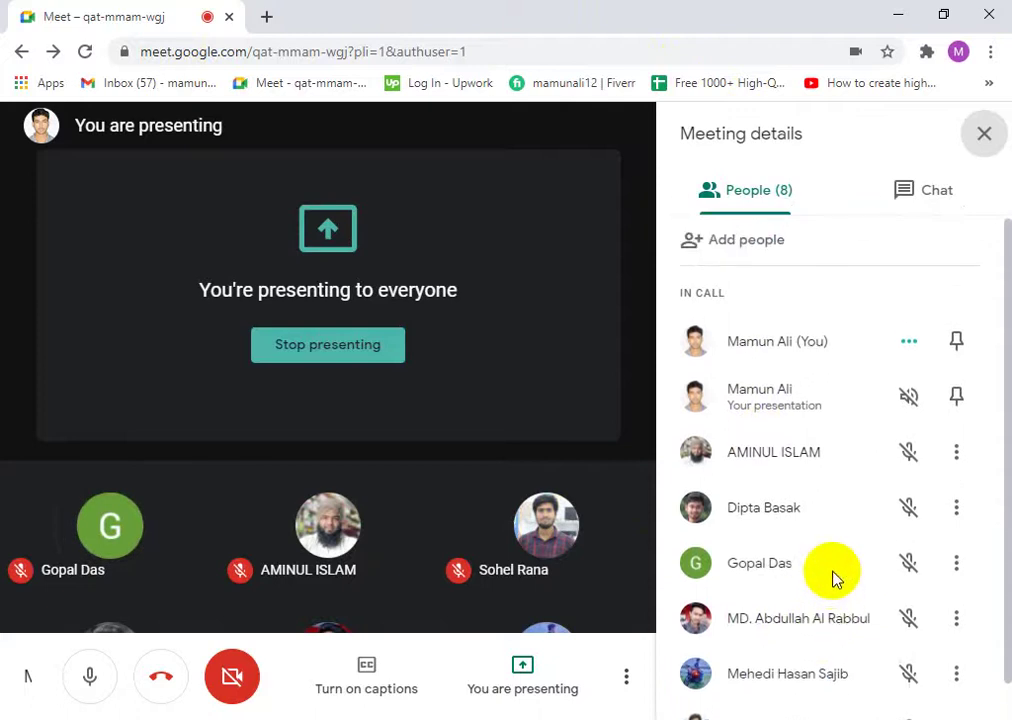
pyautogui.scroll(-1, 832, 580)
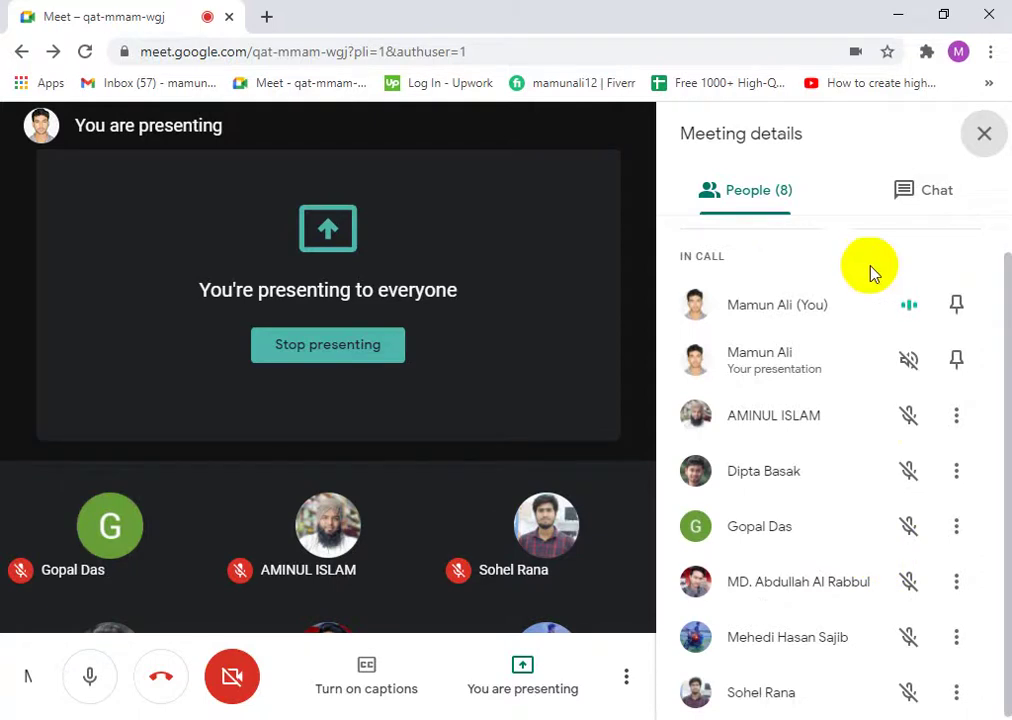
pyautogui.click(981, 133)
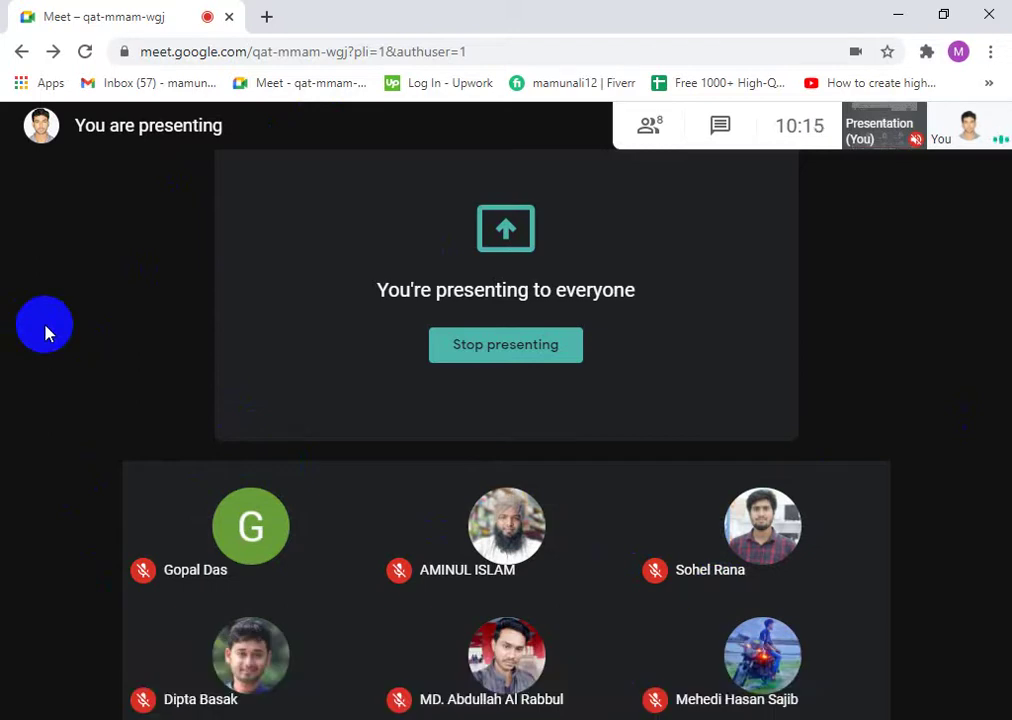
# - Open daraz.com.bd in a new tab via 'dar', backing out of the sign-up page
pyautogui.click(266, 17)
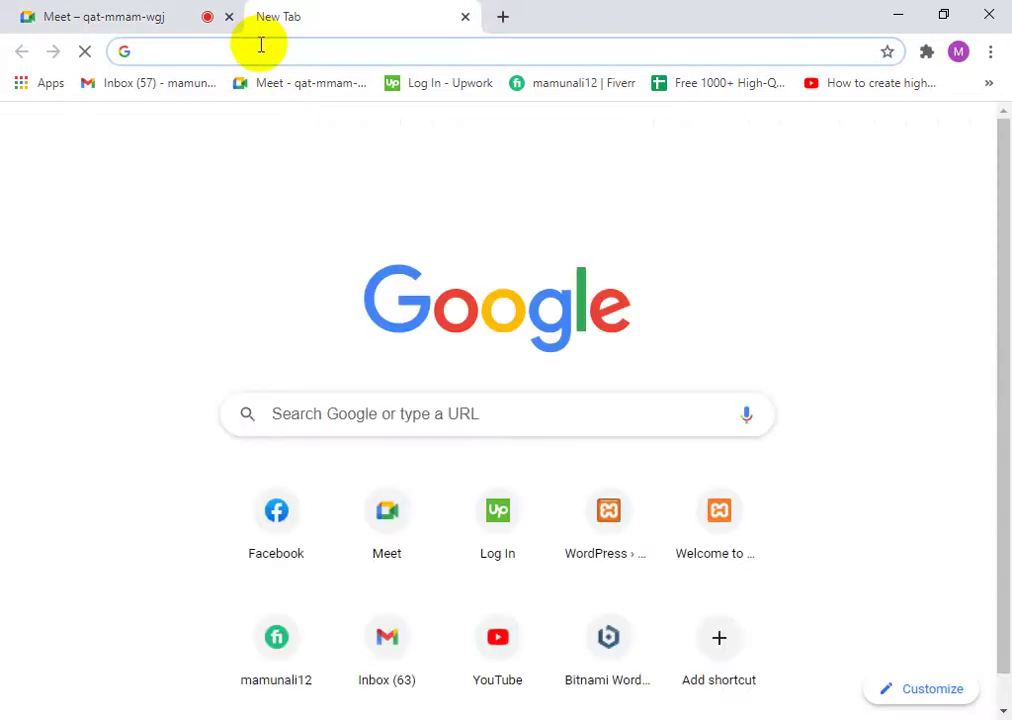
pyautogui.write('dar')
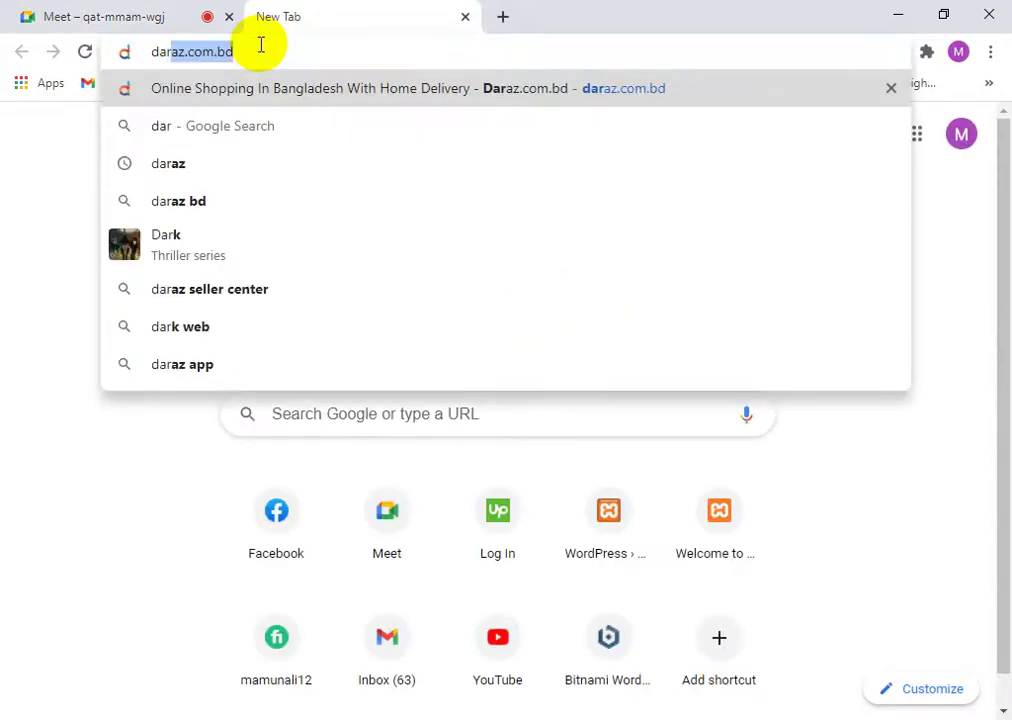
pyautogui.press('Return')
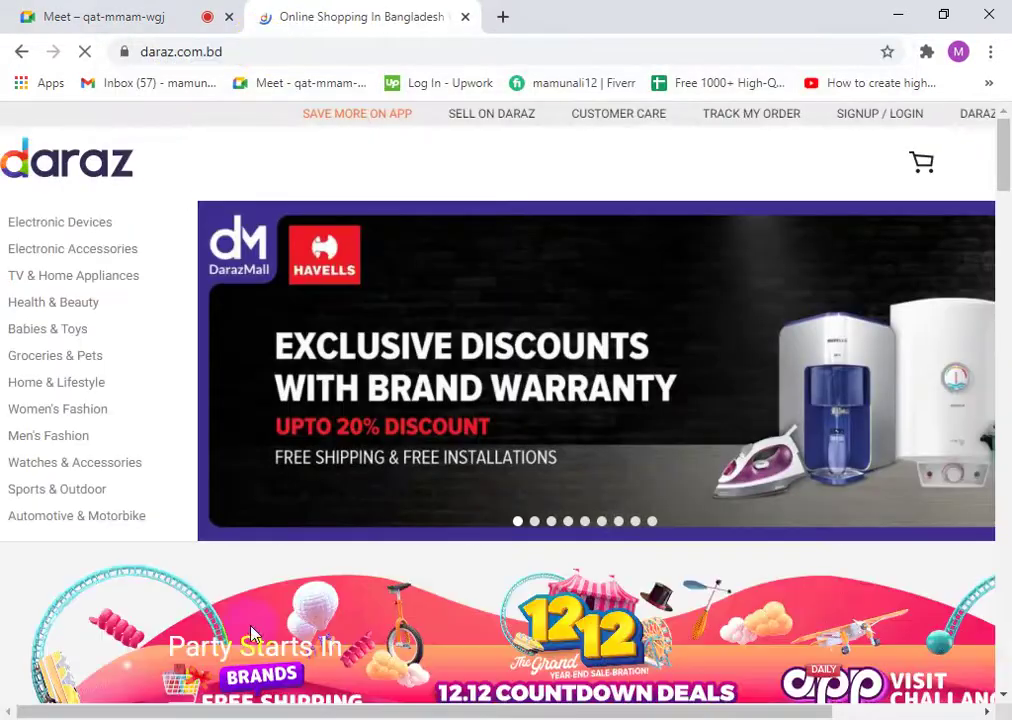
pyautogui.click(877, 121)
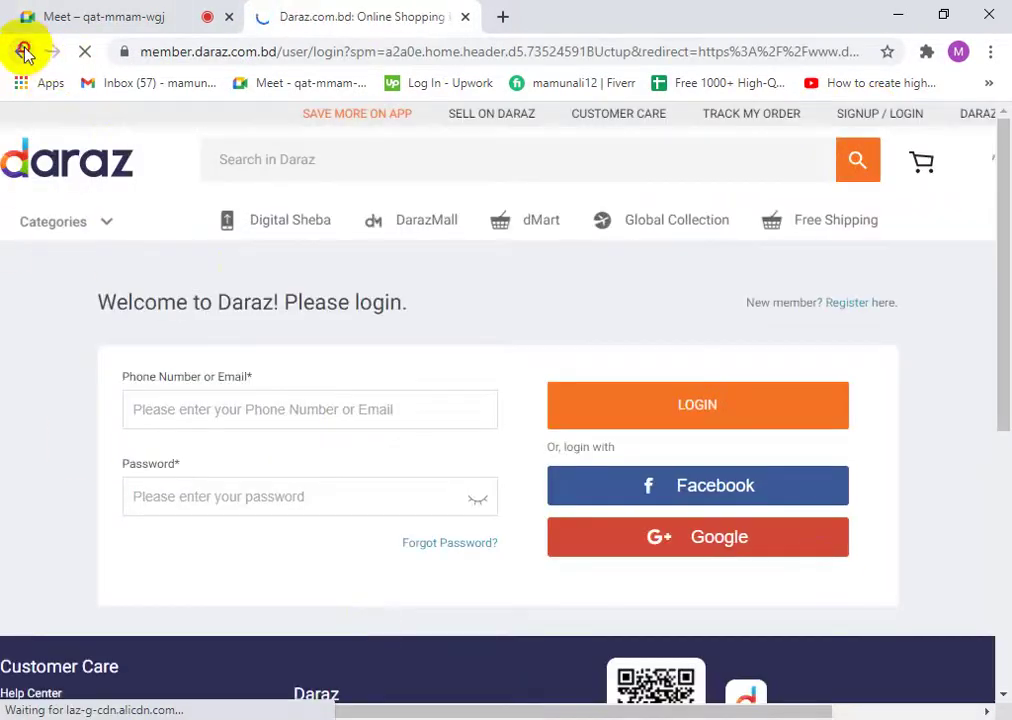
pyautogui.click(24, 52)
# - Scroll to the homepage footer and follow 'Join the Daraz Affiliate Program'
pyautogui.scroll(-2, 880, 433)
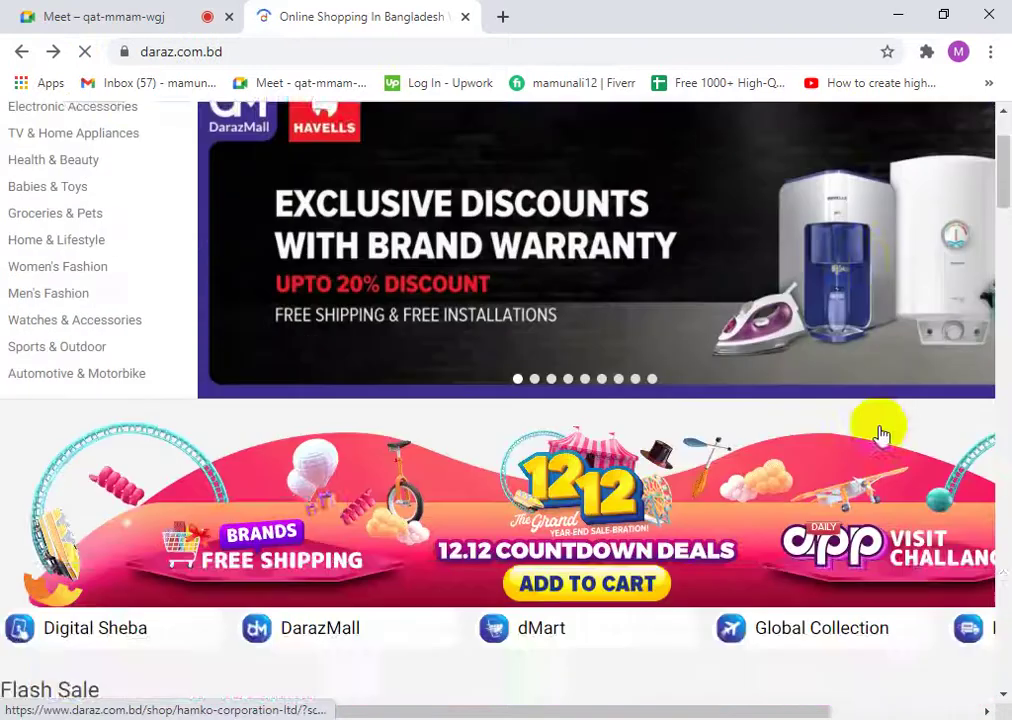
pyautogui.scroll(-15, 880, 433)
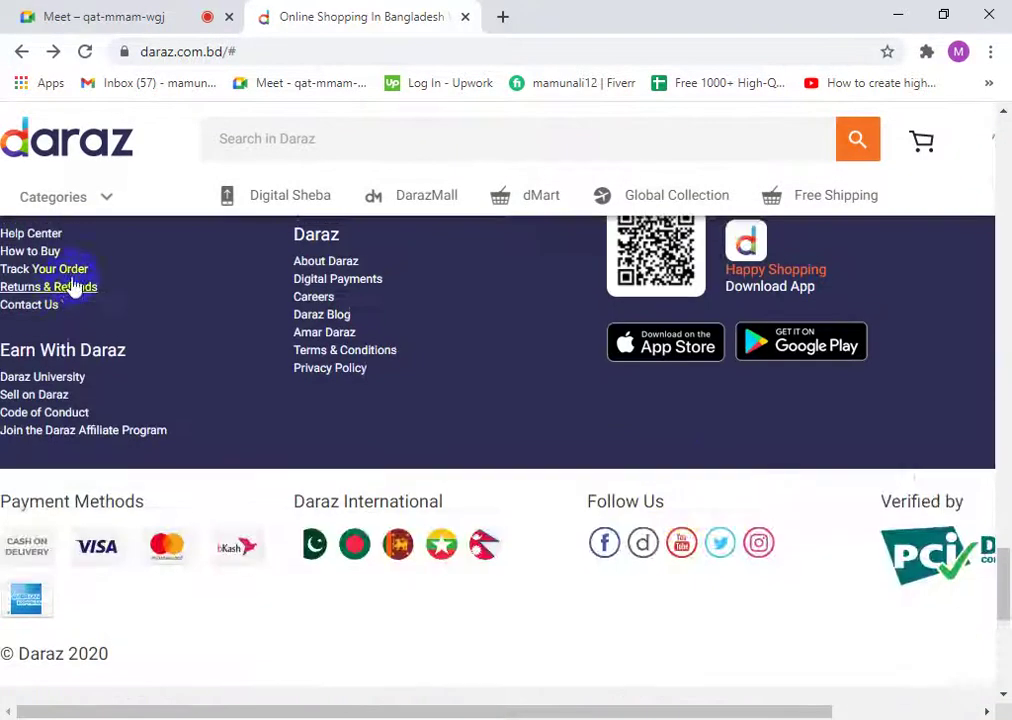
pyautogui.scroll(2, 75, 287)
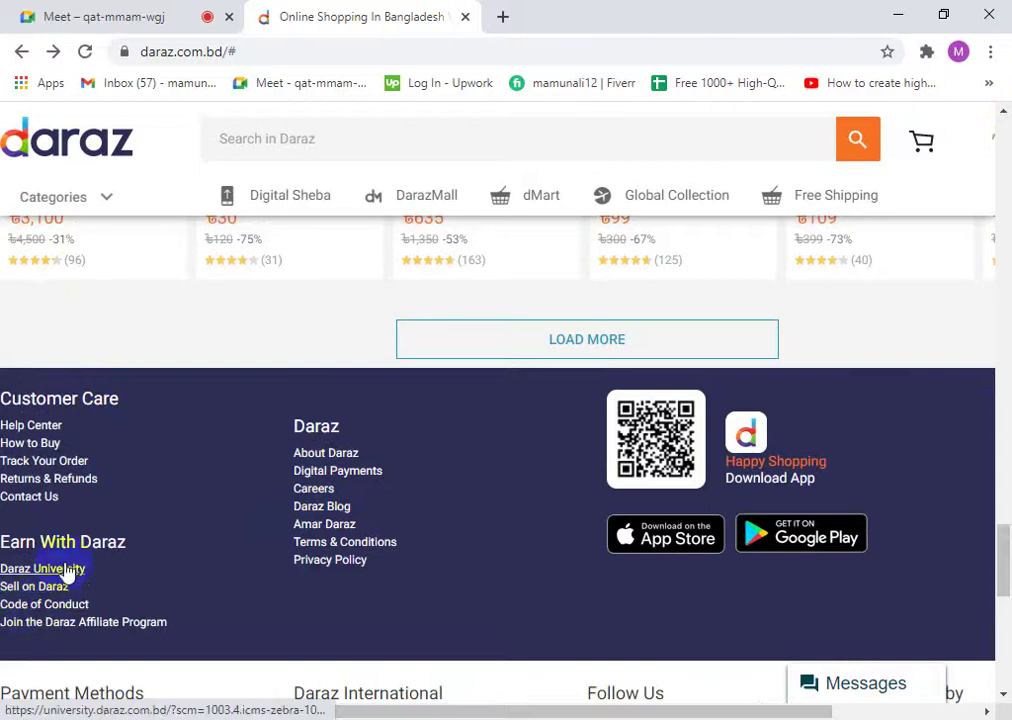
pyautogui.click(57, 625)
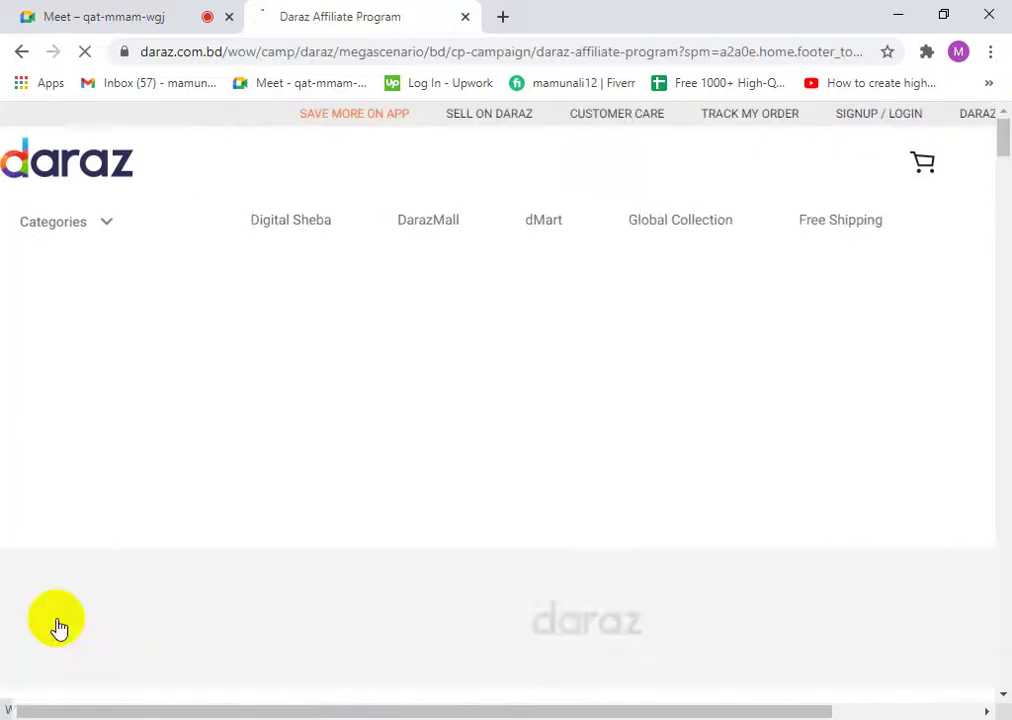
# - Scroll through the Daraz Affiliate Program page, then open a blank new tab beside it
pyautogui.scroll(-4, 370, 562)
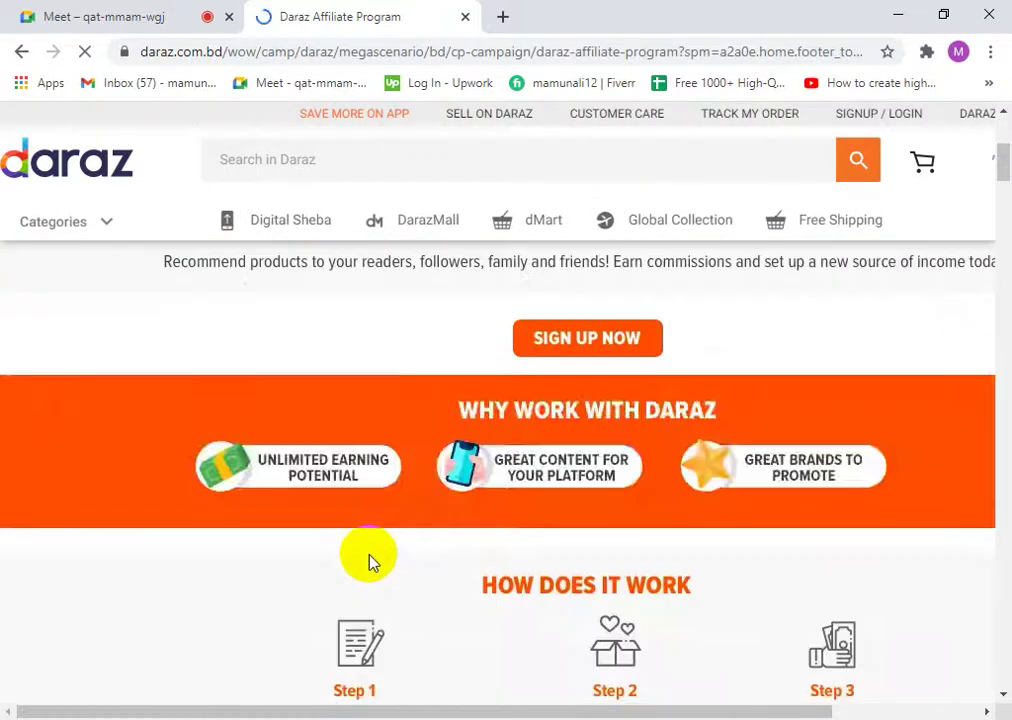
pyautogui.scroll(-3, 368, 560)
pyautogui.scroll(6, 368, 555)
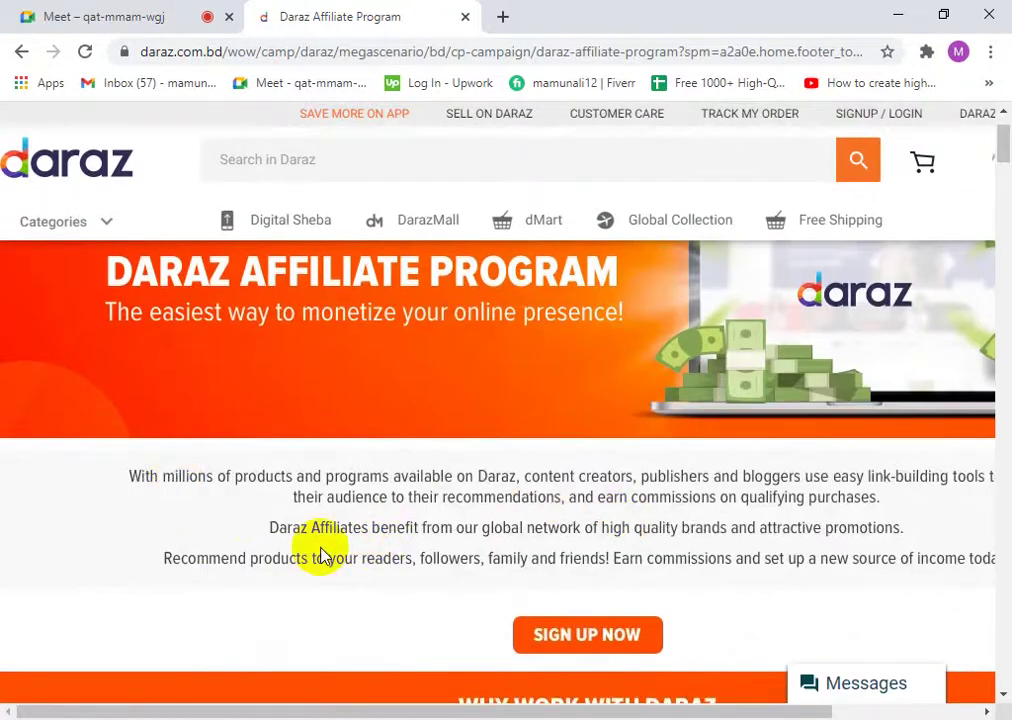
pyautogui.scroll(-4, 330, 550)
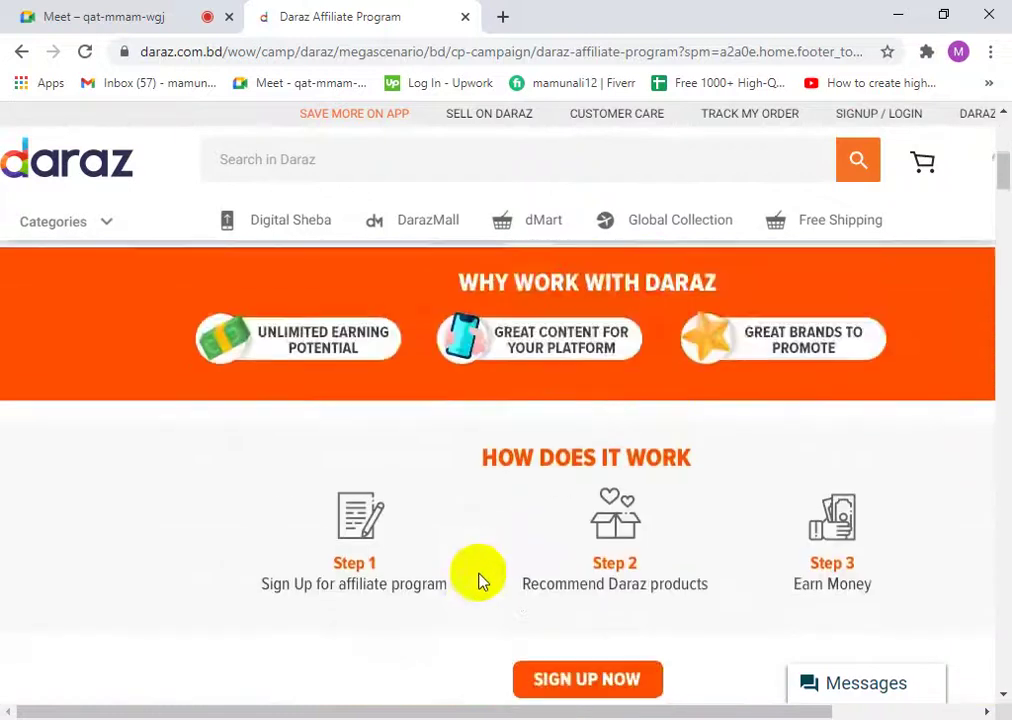
pyautogui.scroll(-2, 479, 580)
pyautogui.click(540, 522)
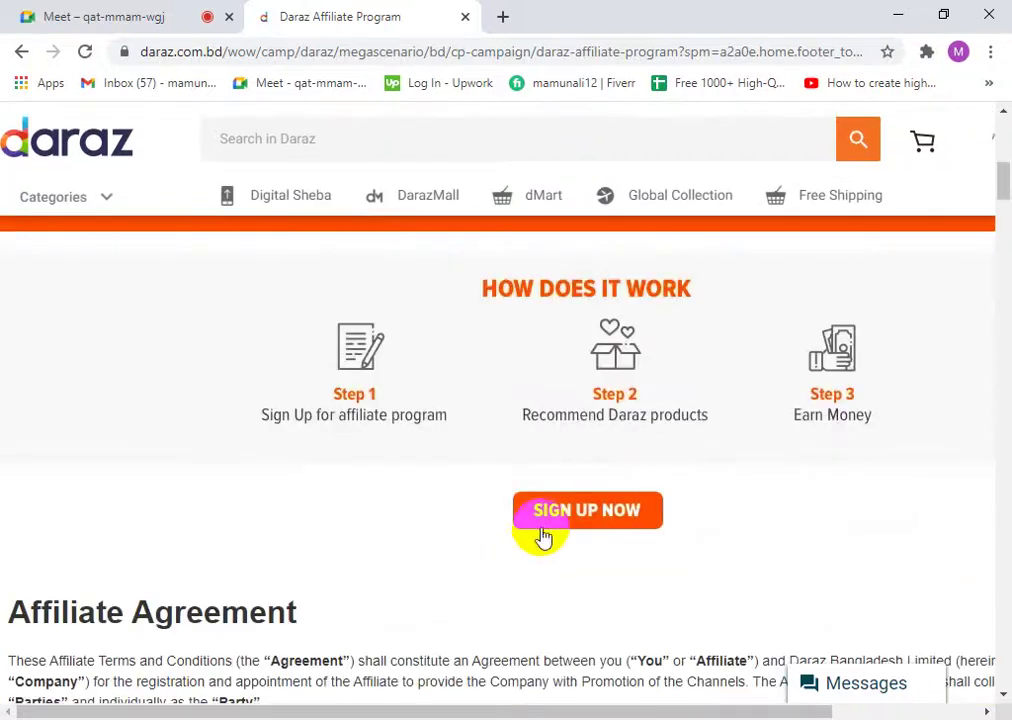
pyautogui.click(502, 20)
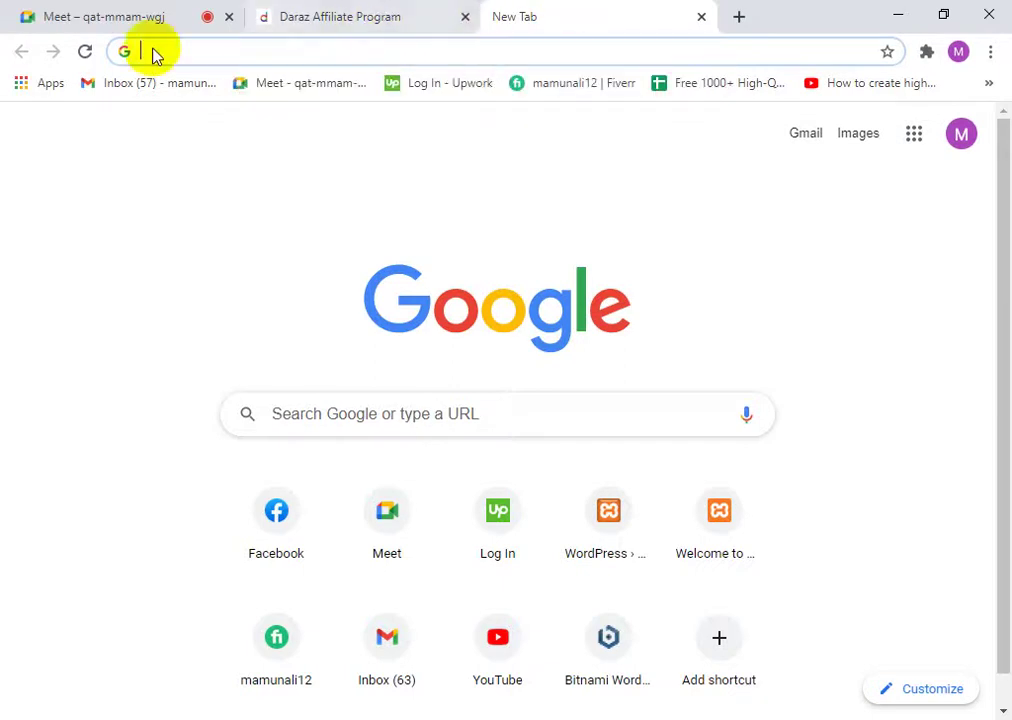
# - In the new tab, enter okshopbd in the address bar to load okshopbd.com
pyautogui.scroll(-1, 565, 550)
pyautogui.scroll(1, 580, 590)
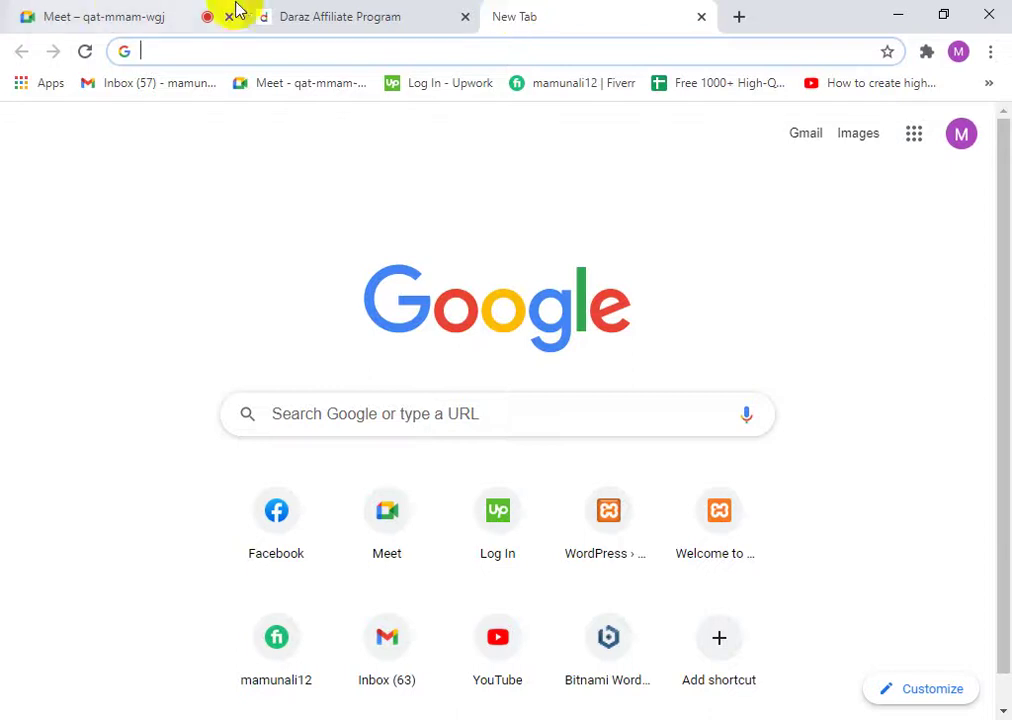
pyautogui.click(334, 17)
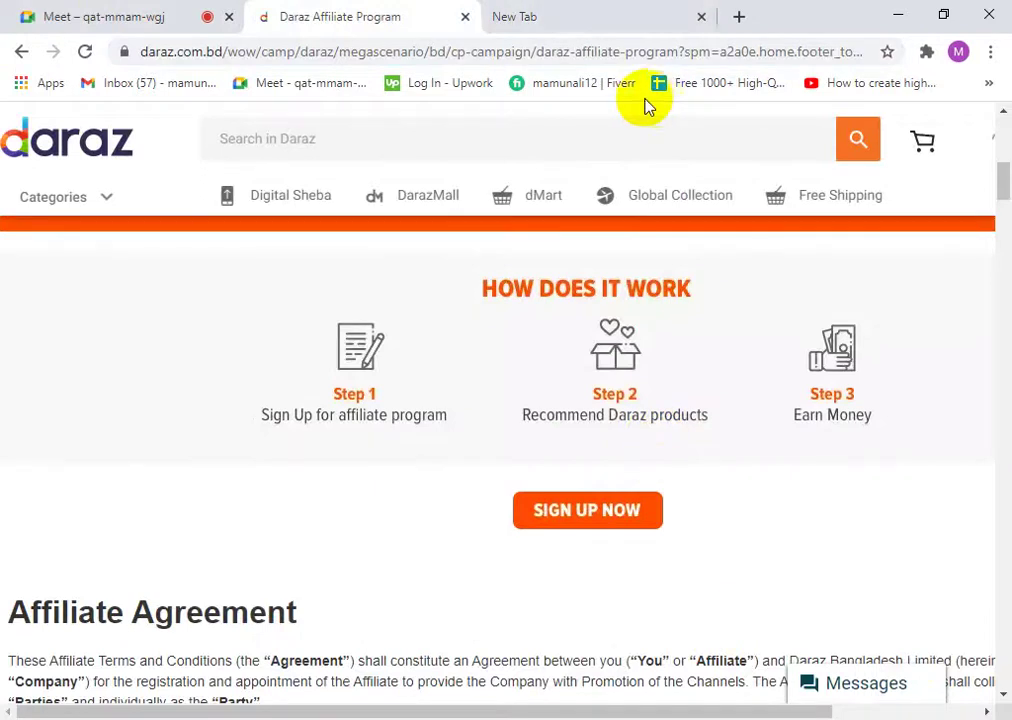
pyautogui.click(500, 17)
pyautogui.click(175, 46)
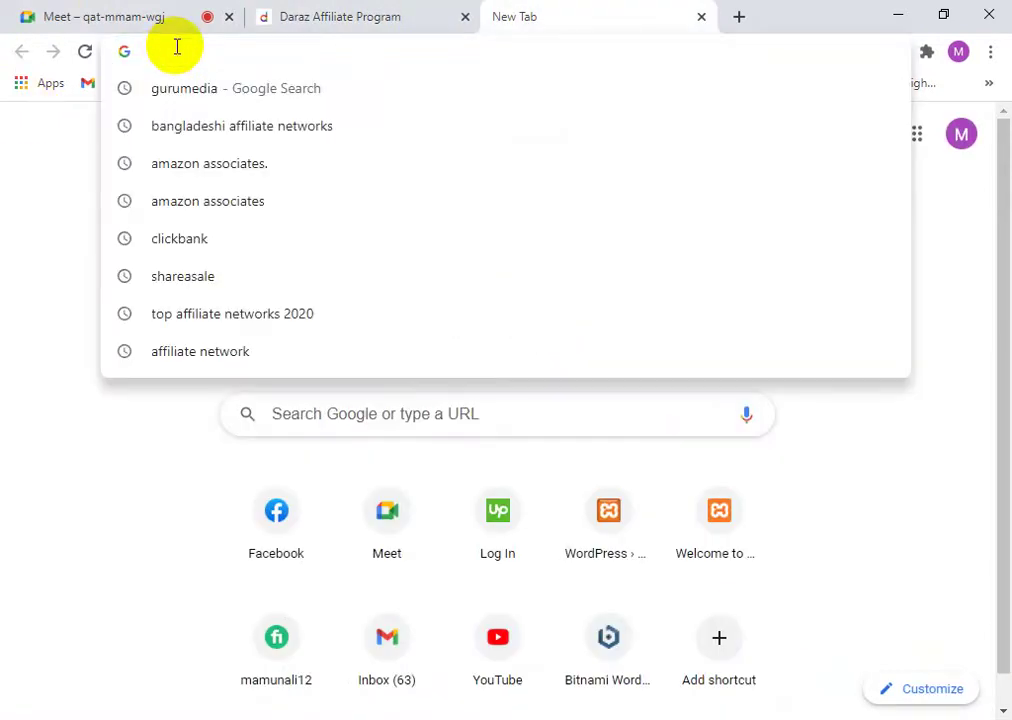
pyautogui.write('ok')
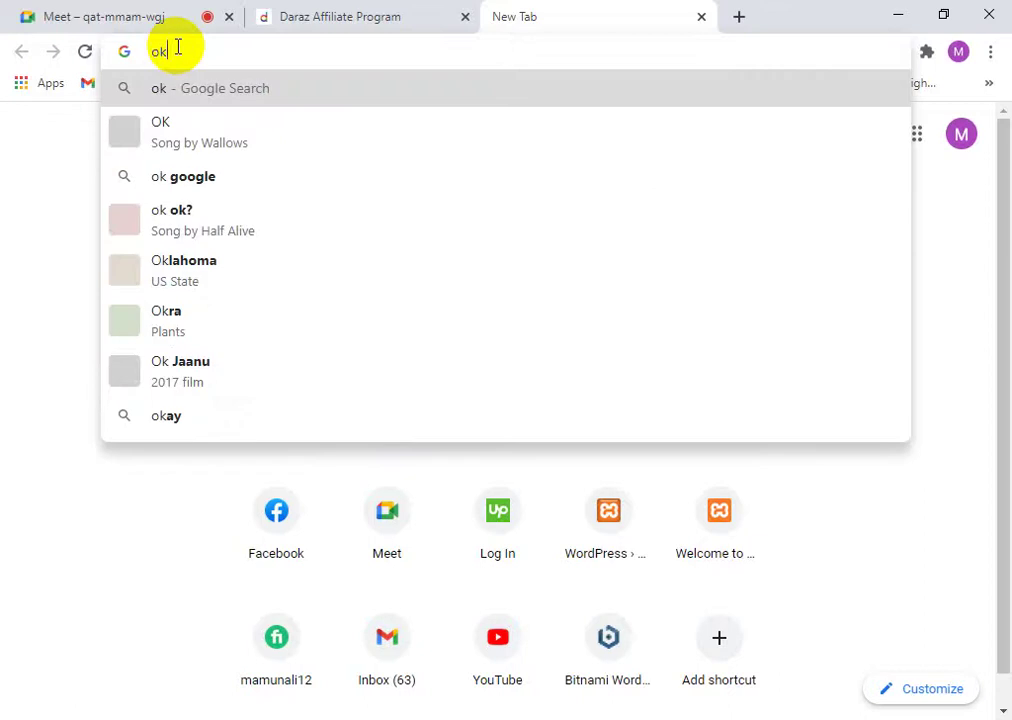
pyautogui.write('shop')
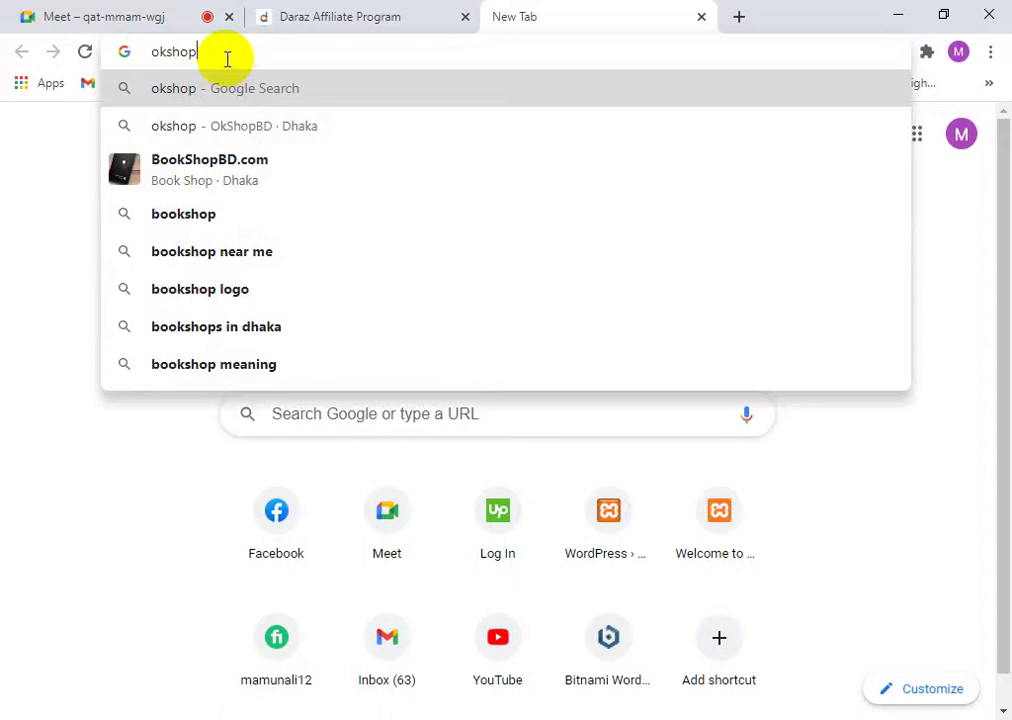
pyautogui.write('bd')
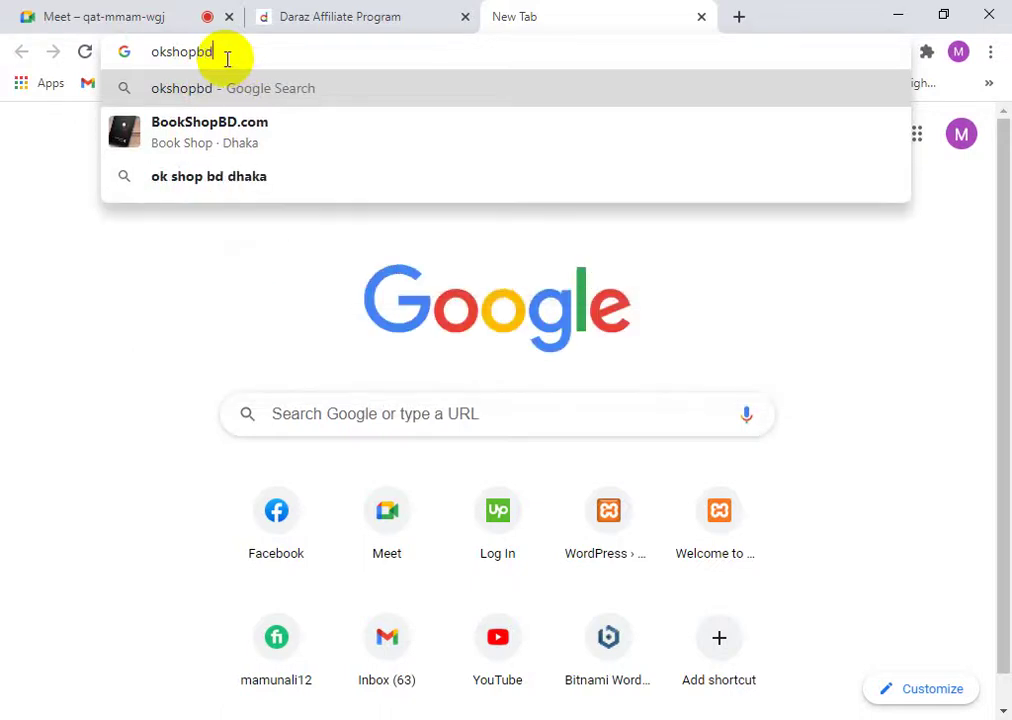
pyautogui.hotkey('ctrl', 'Return')
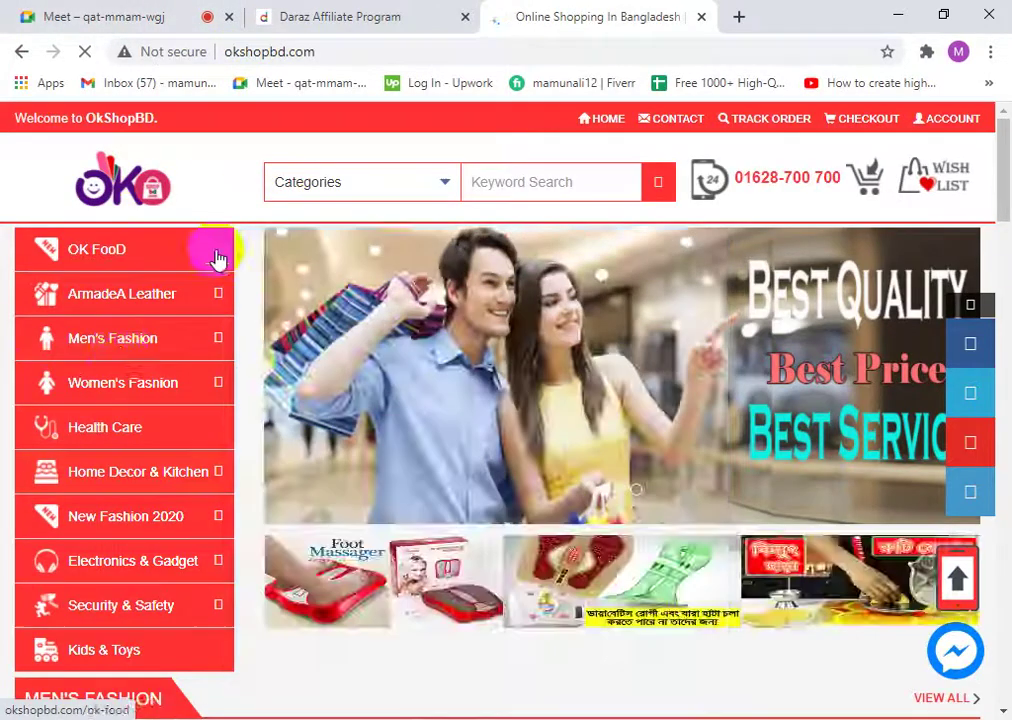
# - On the OkShopBD page, close the water-heater promotional popup
pyautogui.click(294, 17)
pyautogui.click(600, 20)
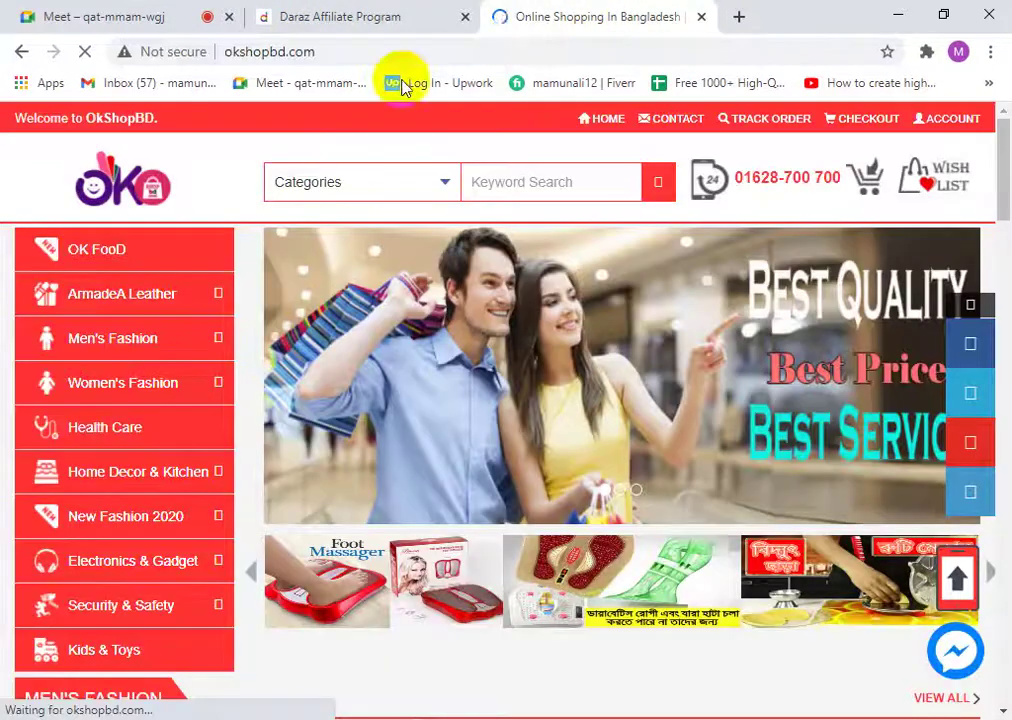
pyautogui.moveTo(70, 471)
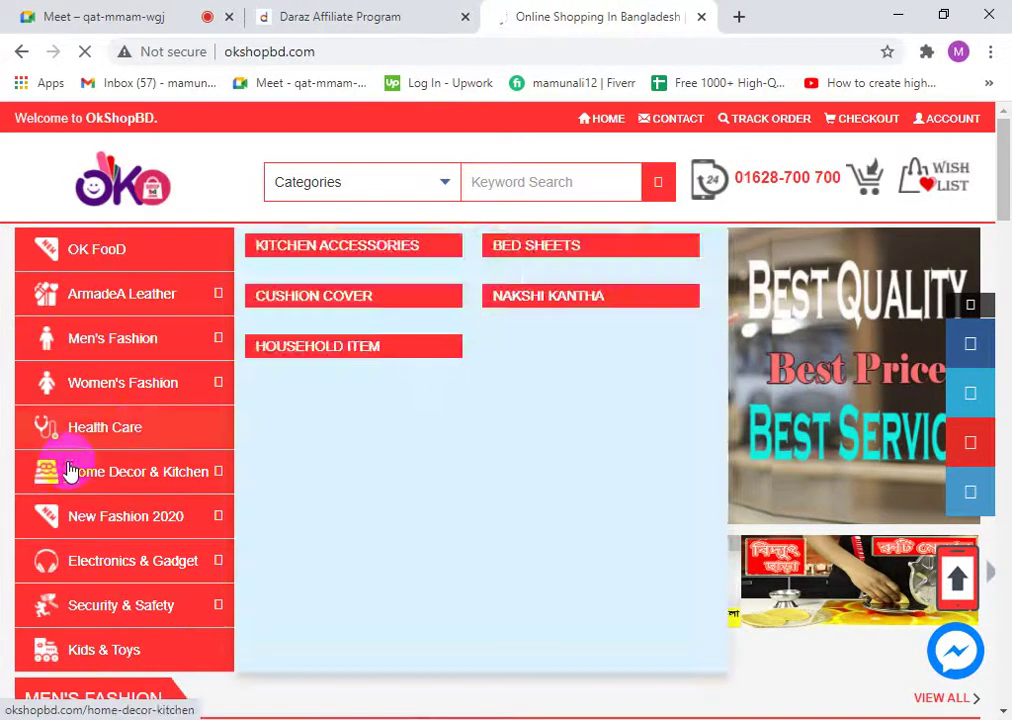
pyautogui.scroll(-4, 518, 625)
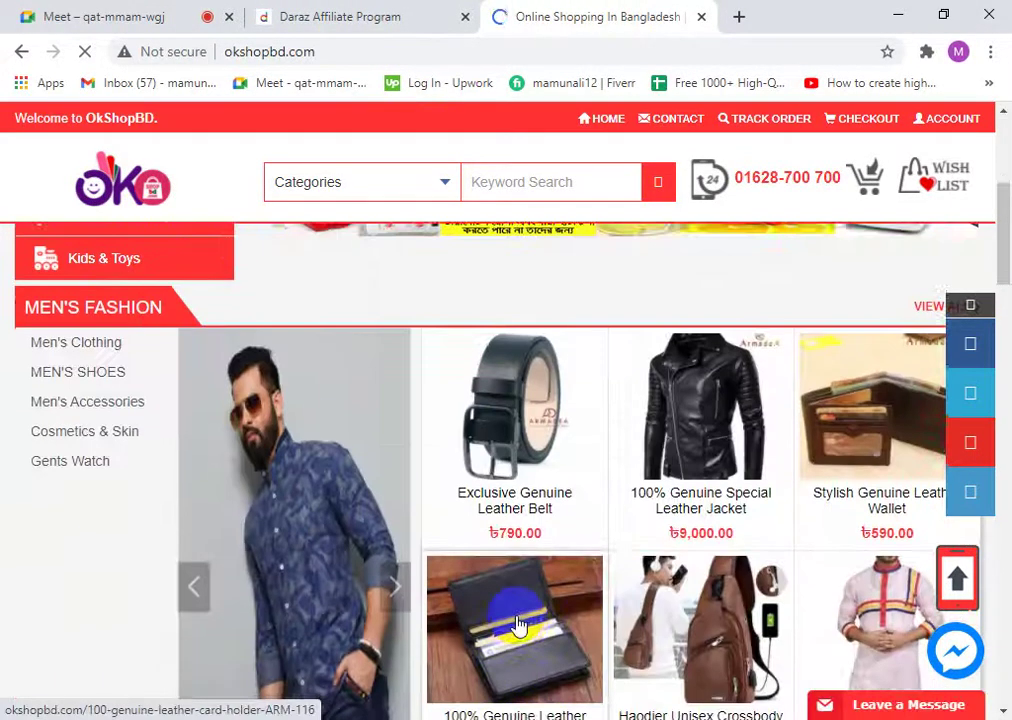
pyautogui.scroll(4, 518, 625)
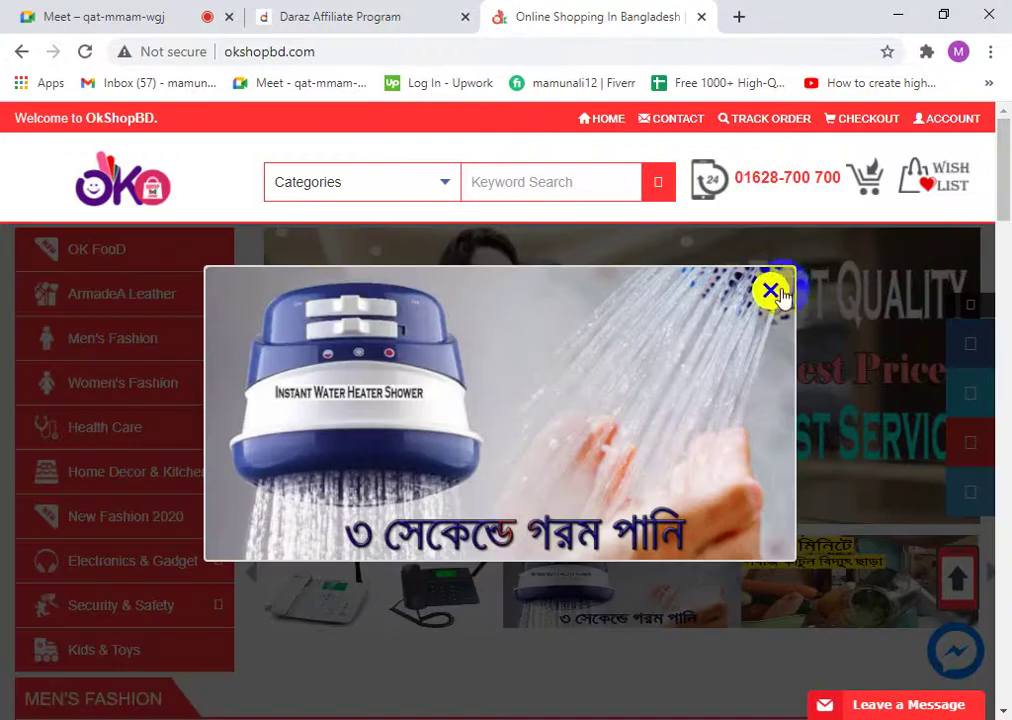
pyautogui.click(770, 292)
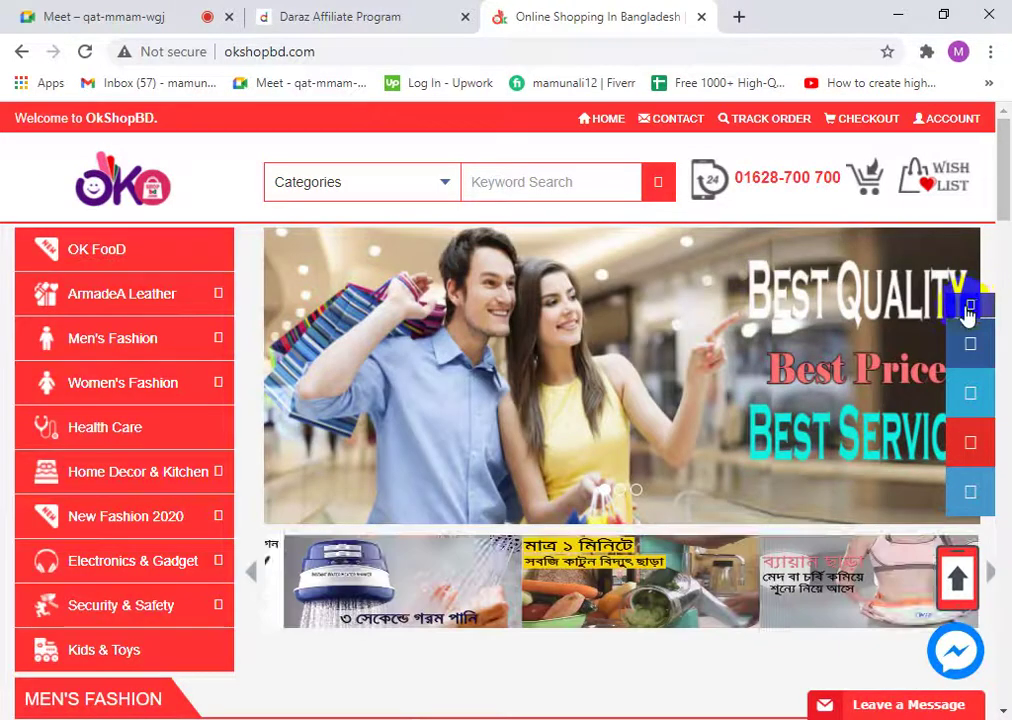
# - Browse the OkShopBD Men's Fashion products and footer, checking the belt's 790.00 price
pyautogui.scroll(-5, 583, 592)
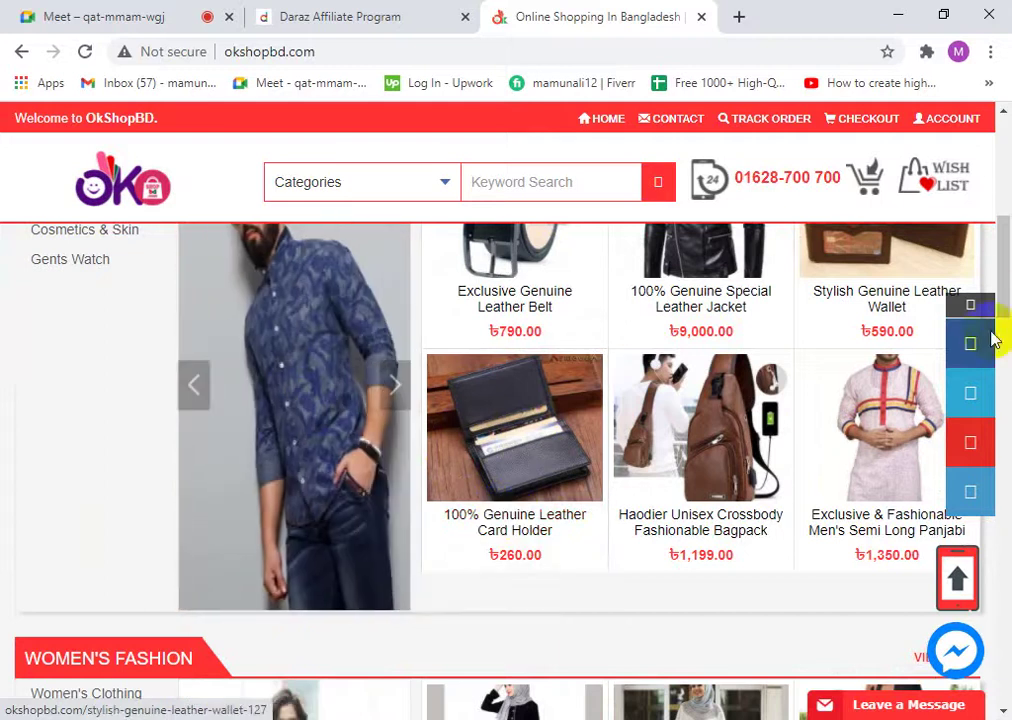
pyautogui.moveTo(1002, 222); pyautogui.dragTo(1005, 650)
pyautogui.scroll(-1, 610, 553)
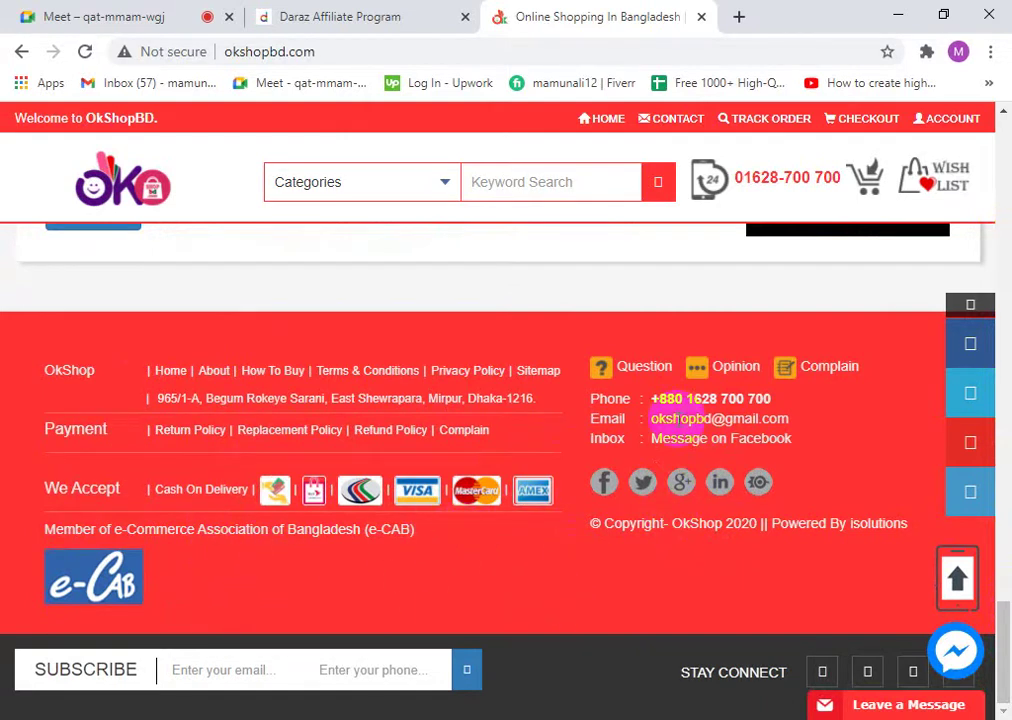
pyautogui.click(917, 549)
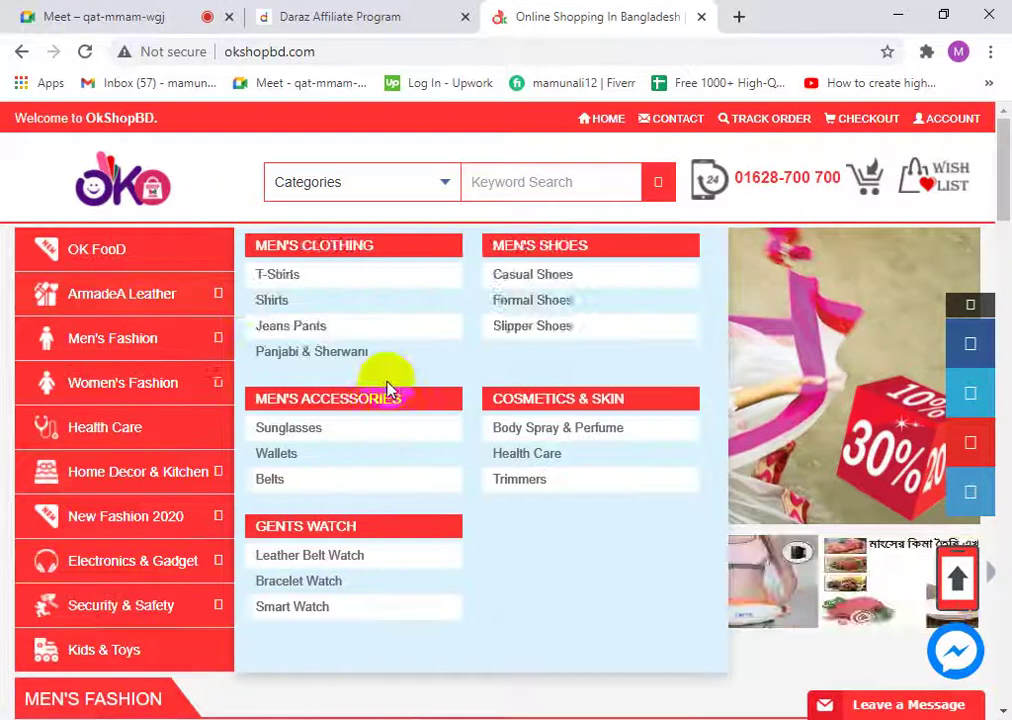
pyautogui.scroll(-3, 653, 522)
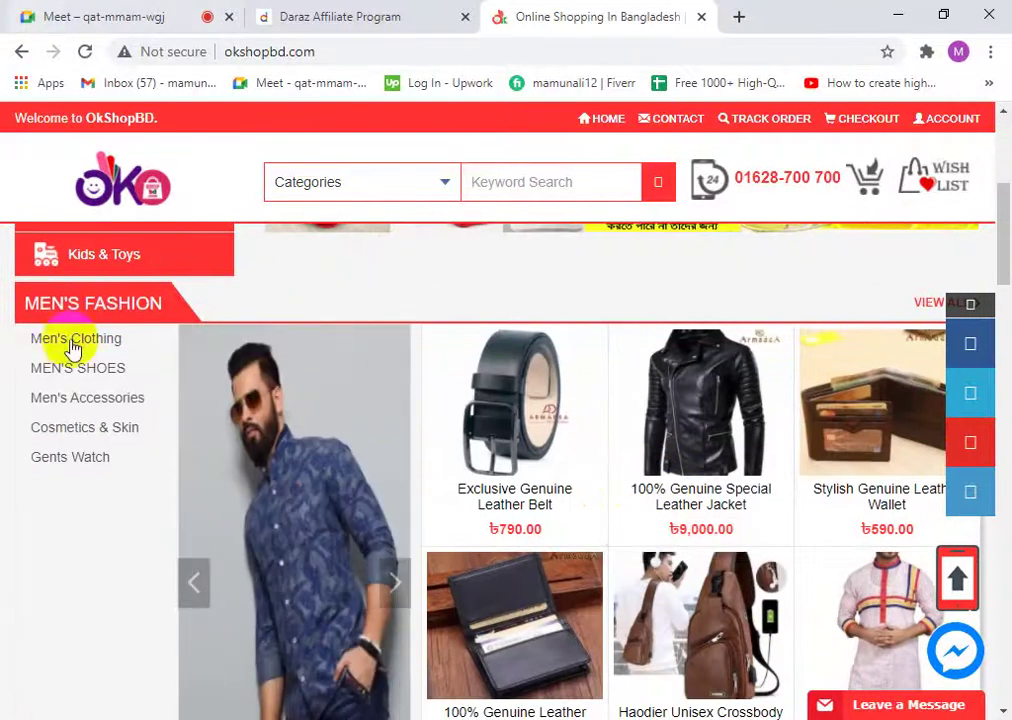
pyautogui.scroll(4, 350, 420)
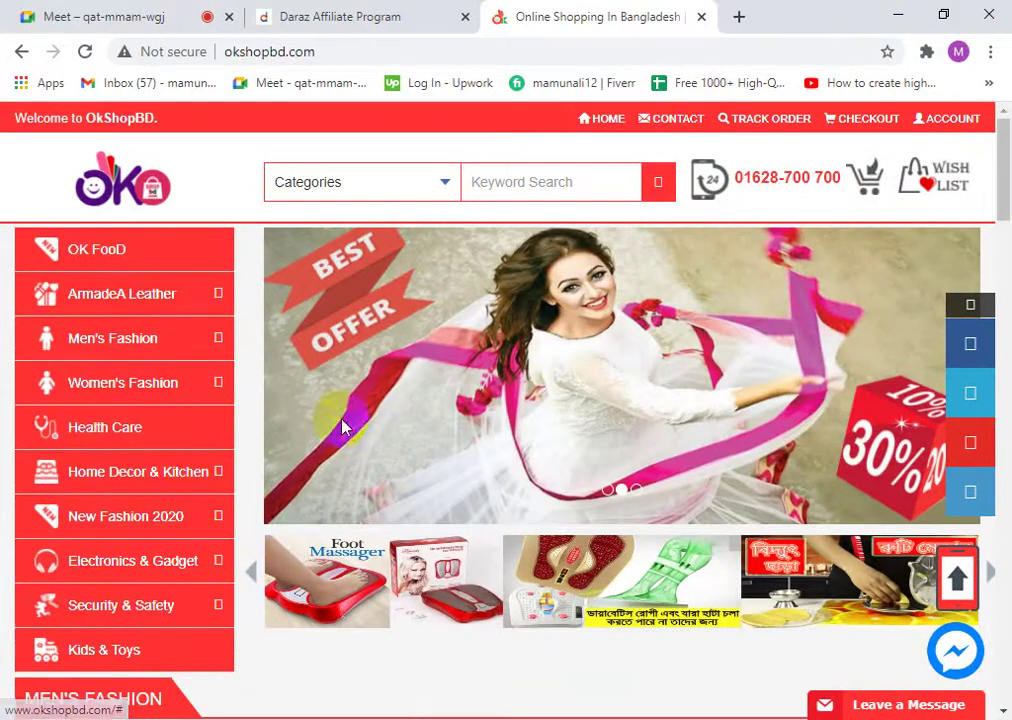
pyautogui.scroll(-5, 380, 640)
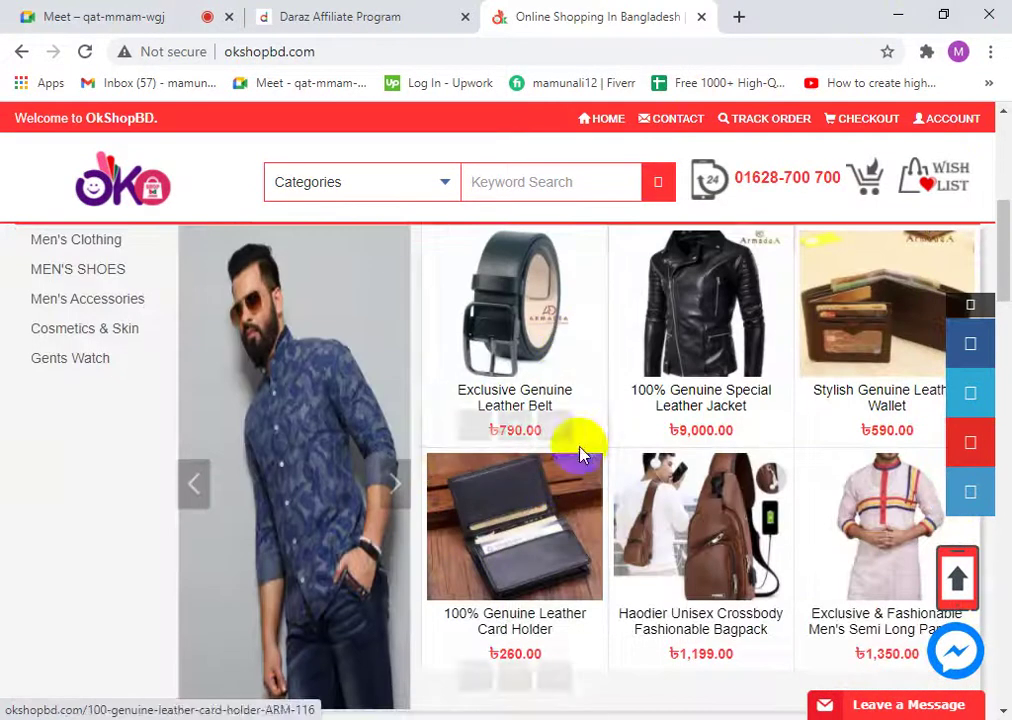
pyautogui.moveTo(517, 436)
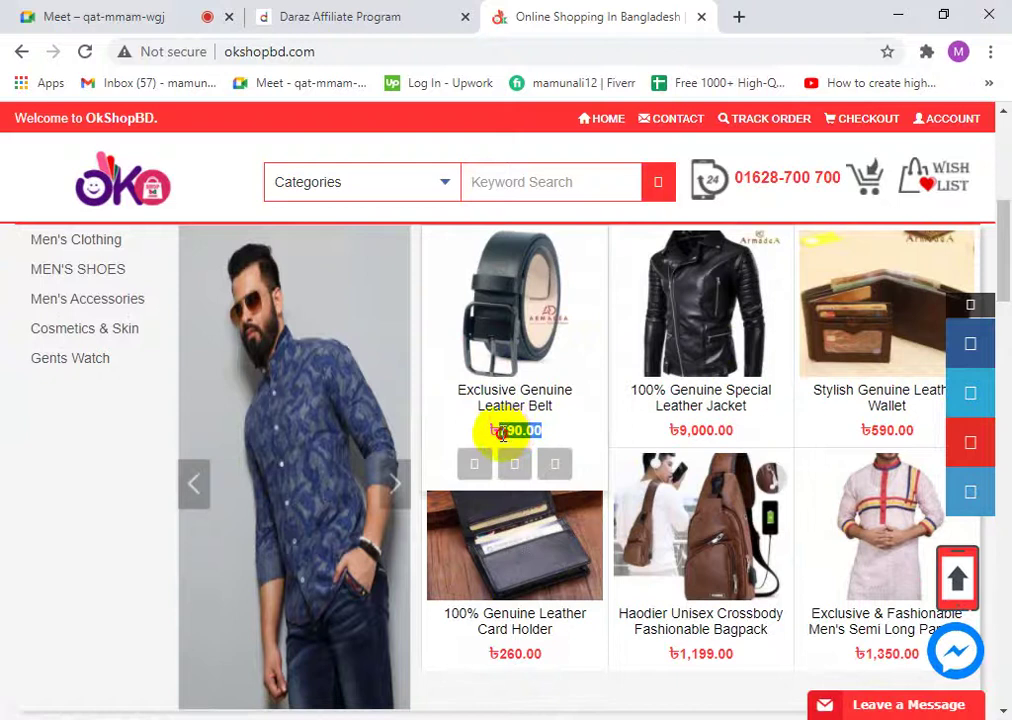
pyautogui.rightClick(519, 429)
pyautogui.click(527, 427)
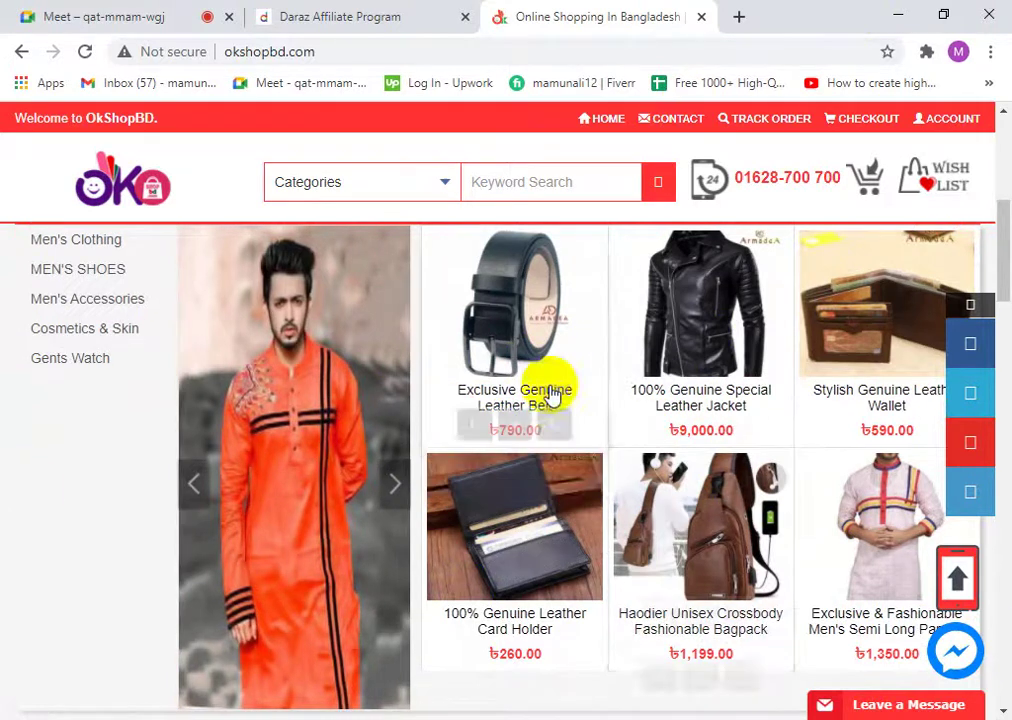
# - Switch back to the Daraz Affiliate Program tab
pyautogui.scroll(3, 549, 395)
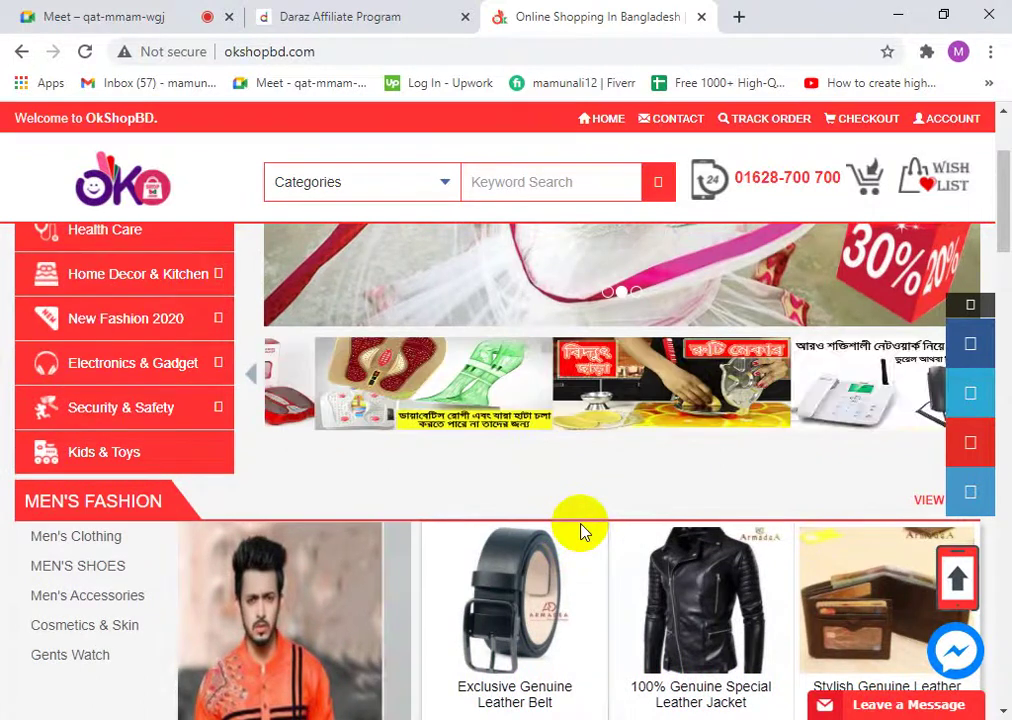
pyautogui.scroll(-4, 584, 532)
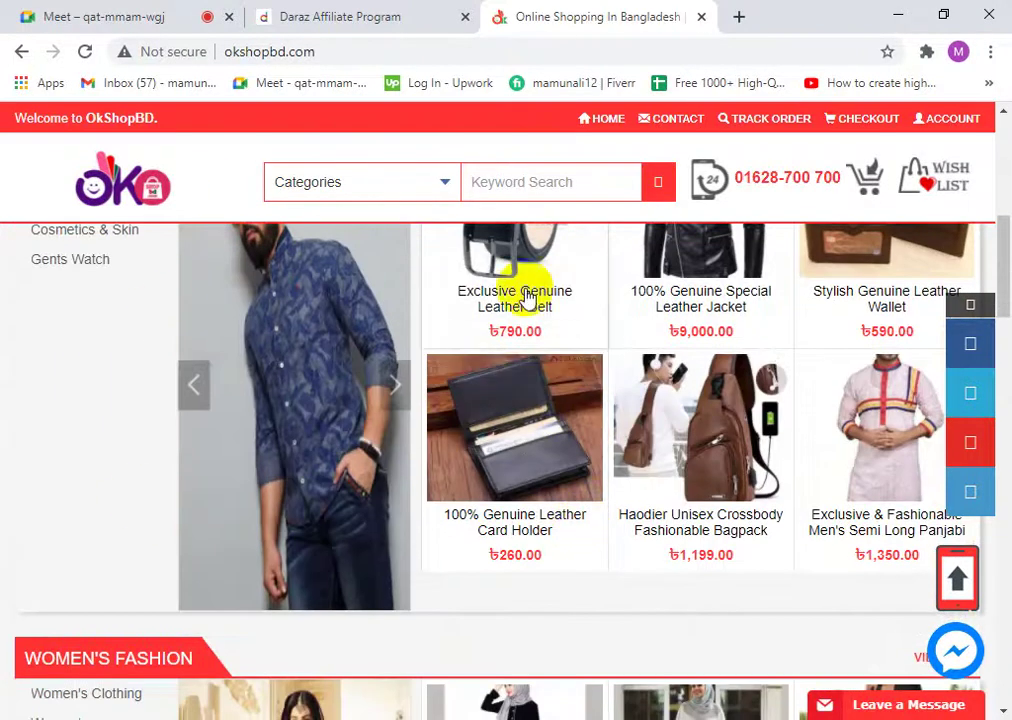
pyautogui.click(395, 10)
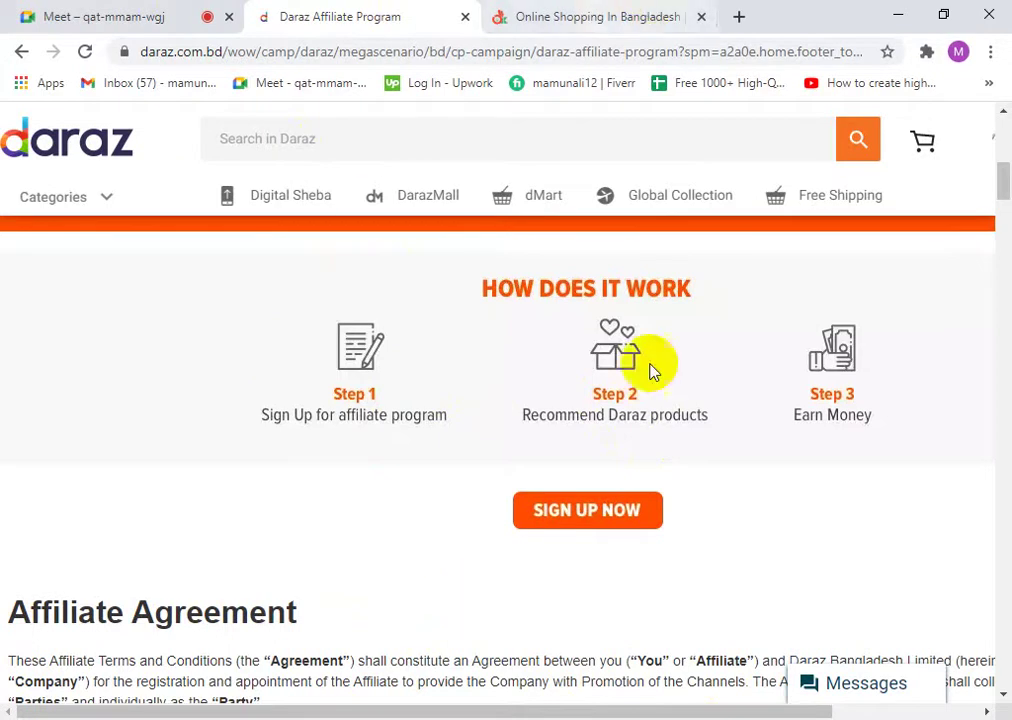
# - Look over the Daraz Affiliate Program page again, then switch to the OkShopBD tab
pyautogui.scroll(5, 456, 463)
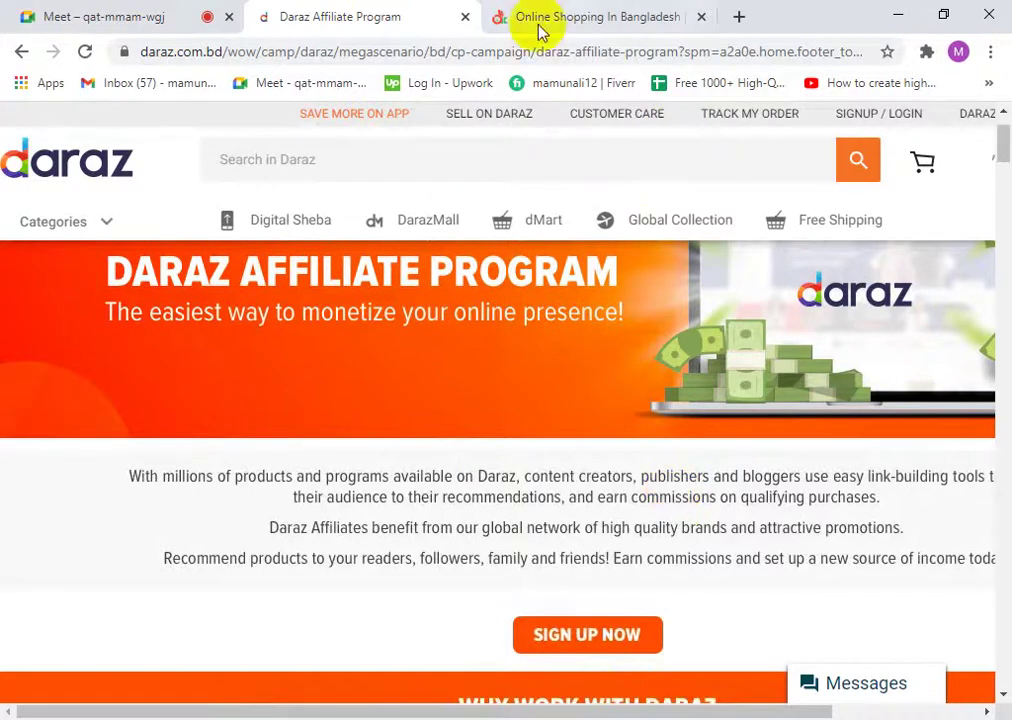
pyautogui.moveTo(612, 711); pyautogui.dragTo(770, 711)
pyautogui.moveTo(476, 711); pyautogui.dragTo(316, 711)
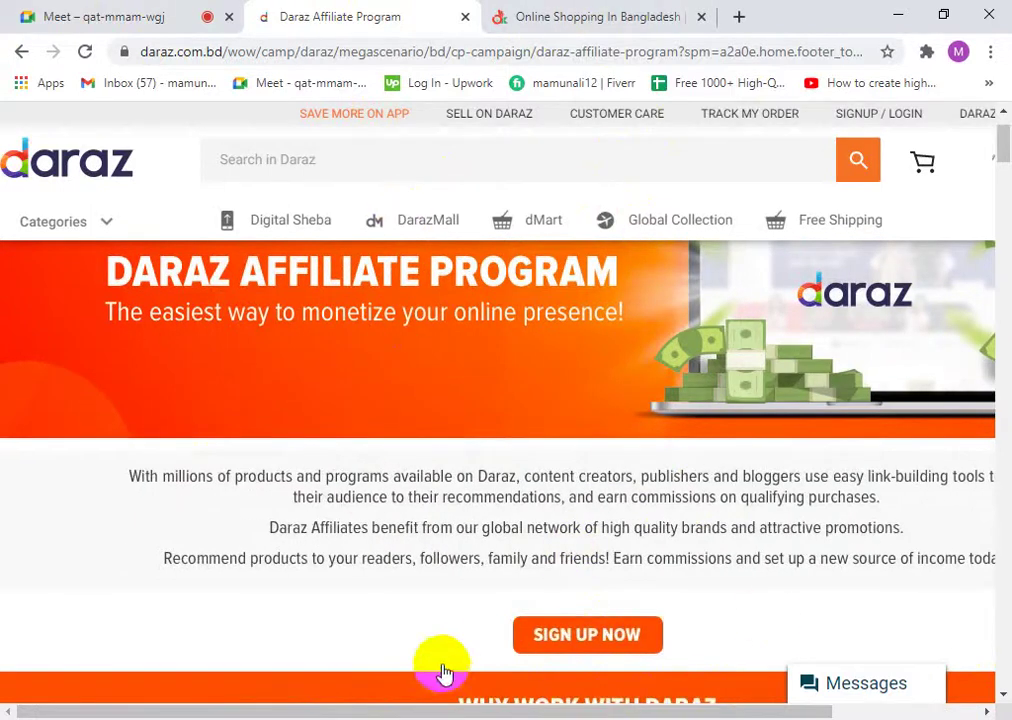
pyautogui.scroll(1, 549, 493)
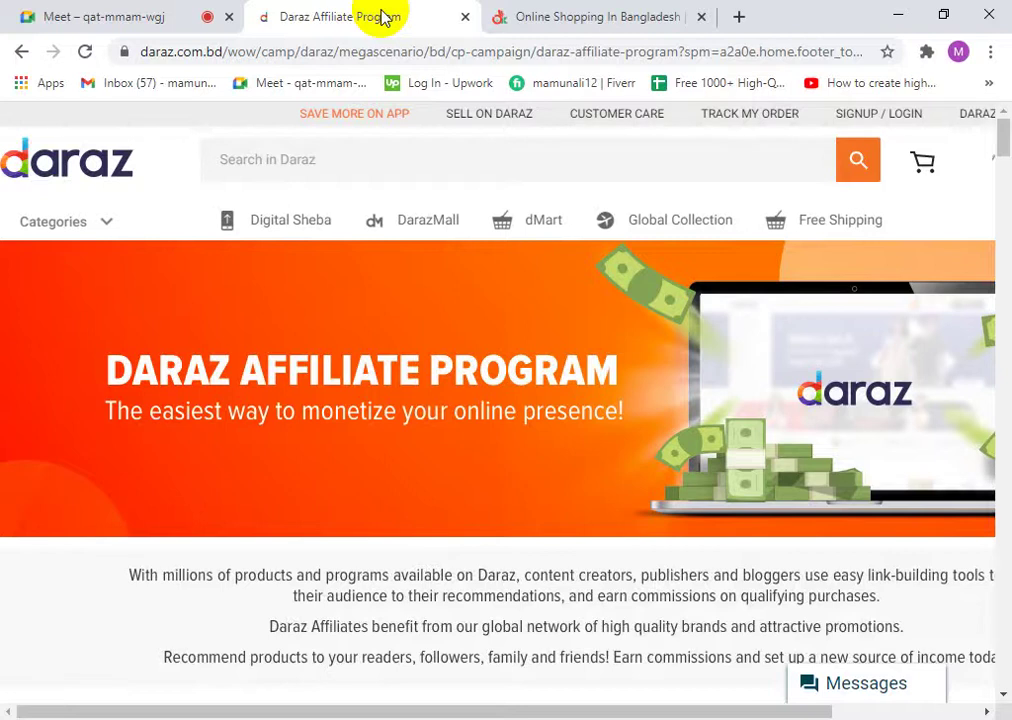
pyautogui.scroll(-15, 626, 616)
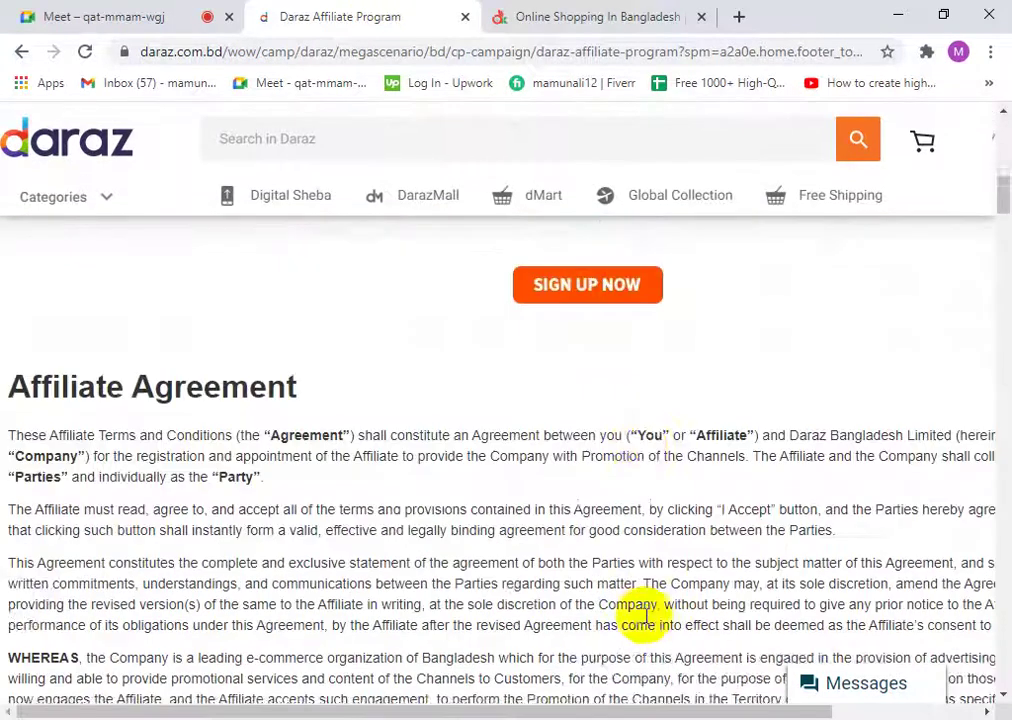
pyautogui.scroll(-3, 646, 616)
pyautogui.click(592, 16)
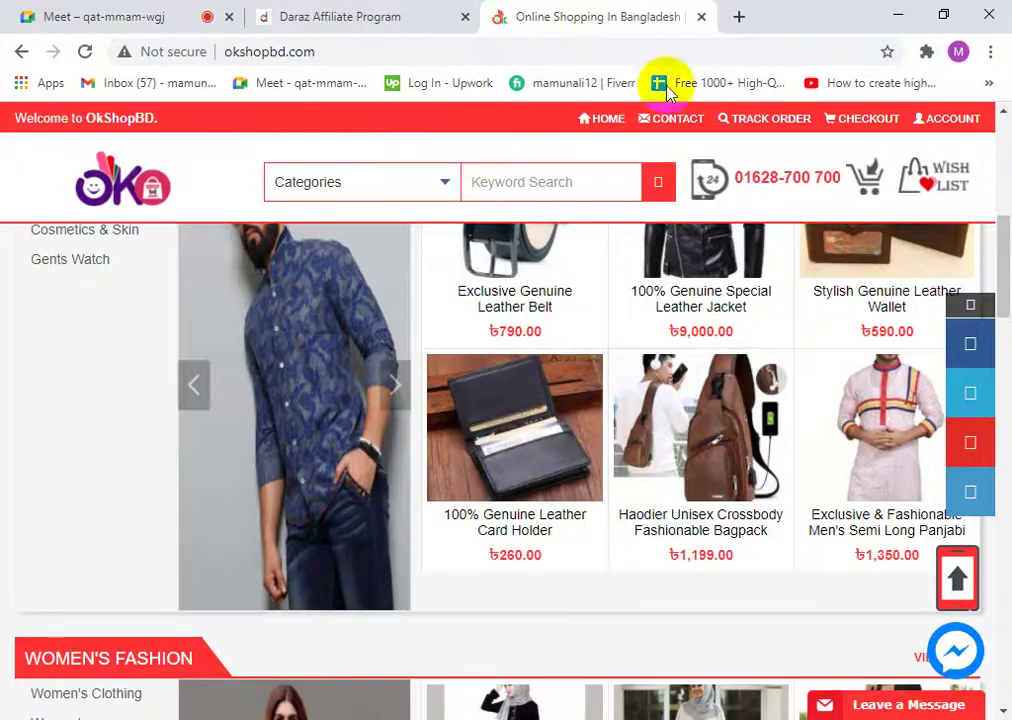
# - Scroll through the okshopbd.com homepage, then close the OkShopBD tab
pyautogui.scroll(-6, 687, 479)
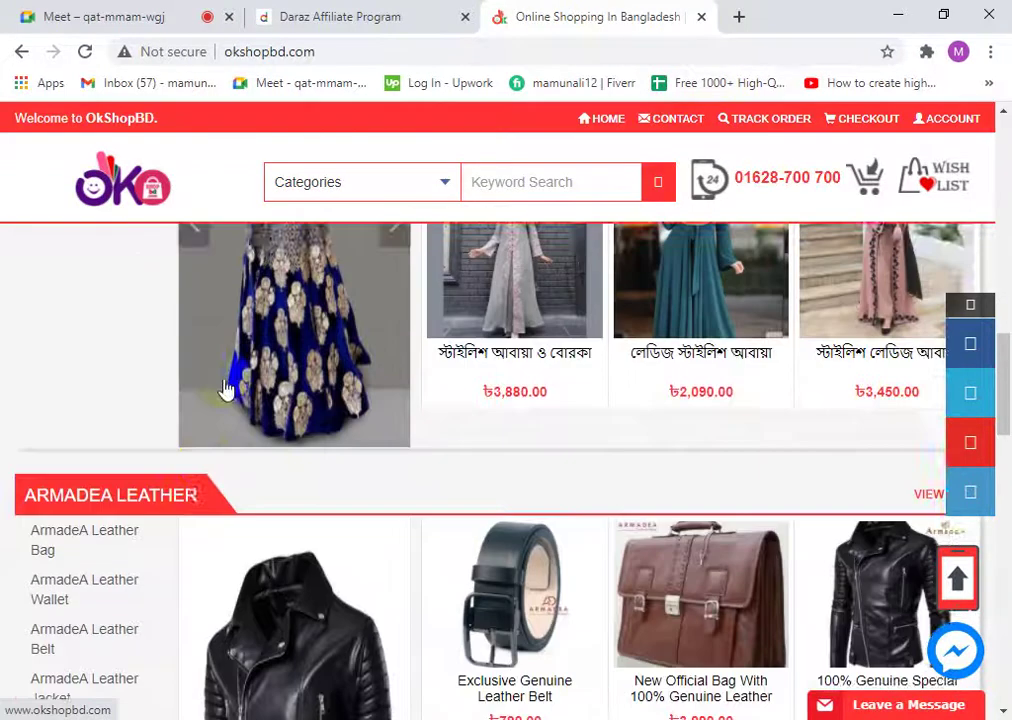
pyautogui.scroll(2, 370, 478)
pyautogui.scroll(2, 370, 478)
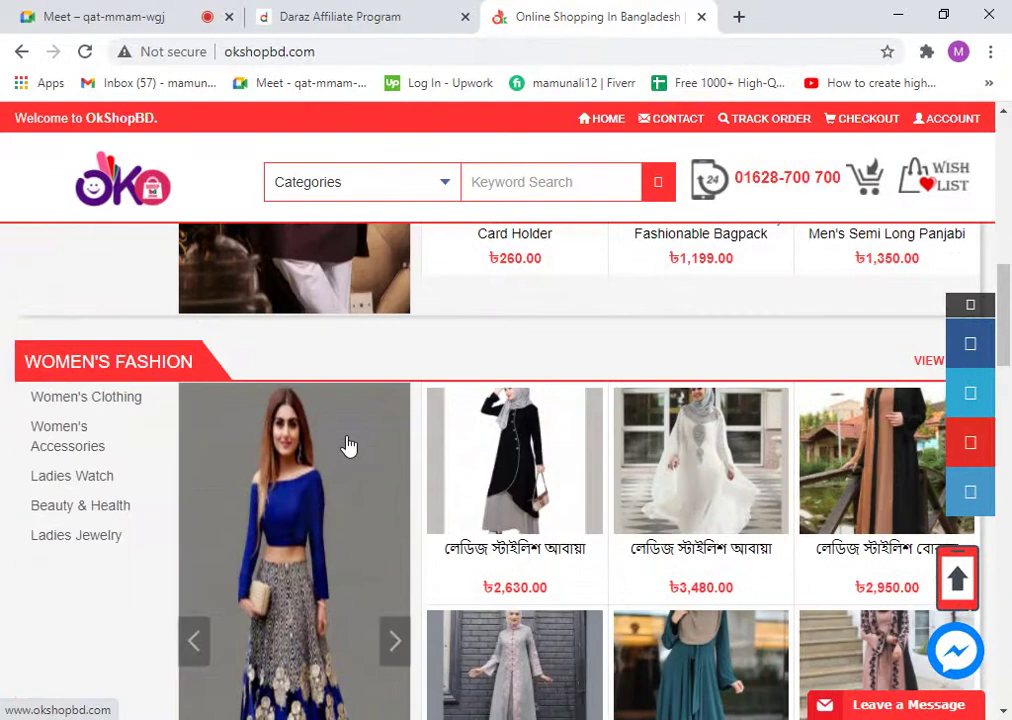
pyautogui.scroll(-9, 348, 445)
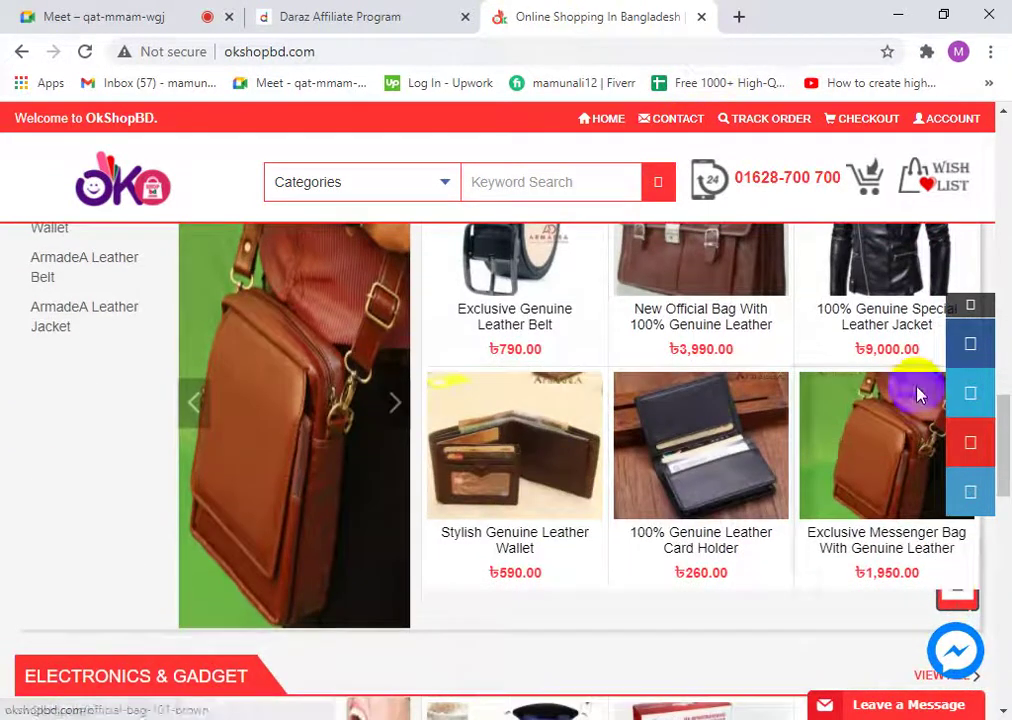
pyautogui.scroll(-5, 850, 460)
pyautogui.scroll(-3, 638, 588)
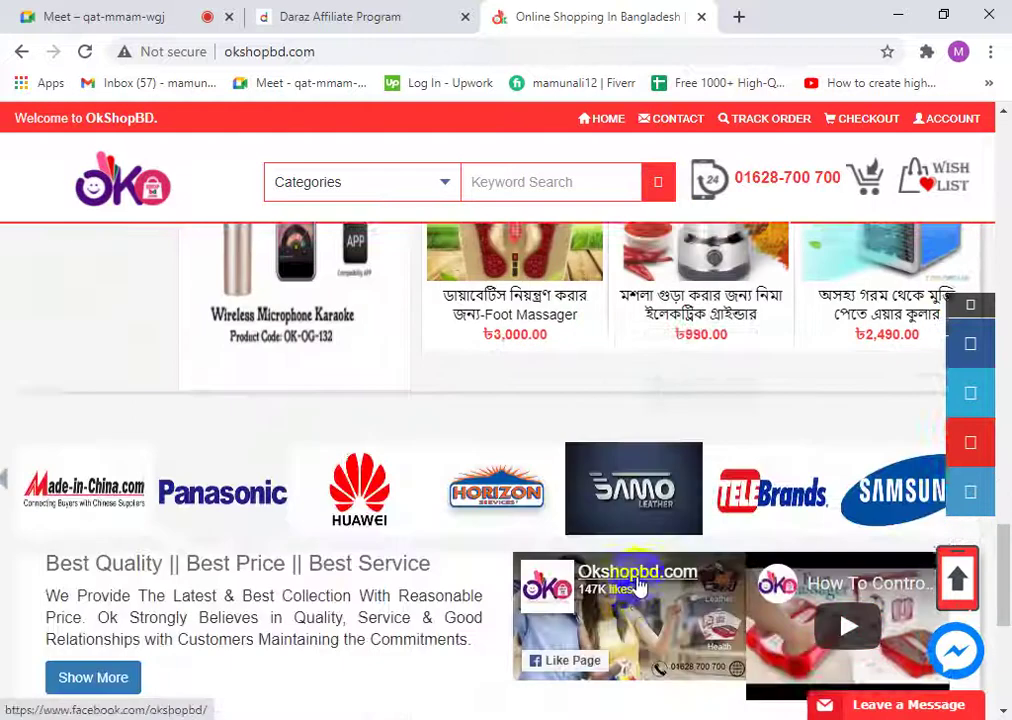
pyautogui.scroll(-5, 638, 588)
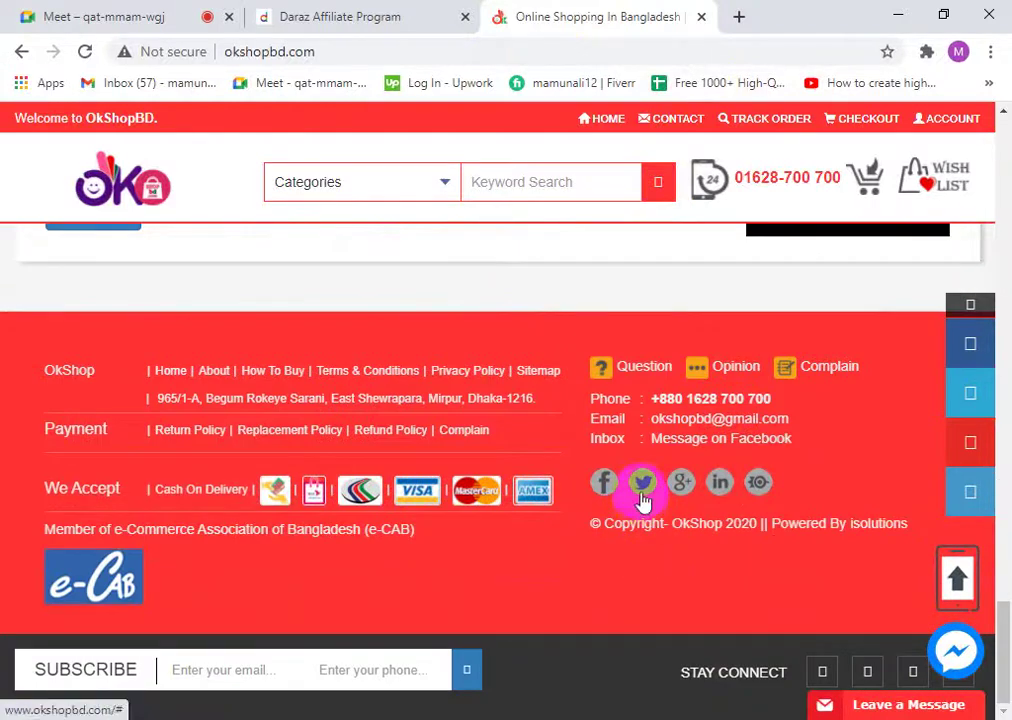
pyautogui.scroll(15, 165, 395)
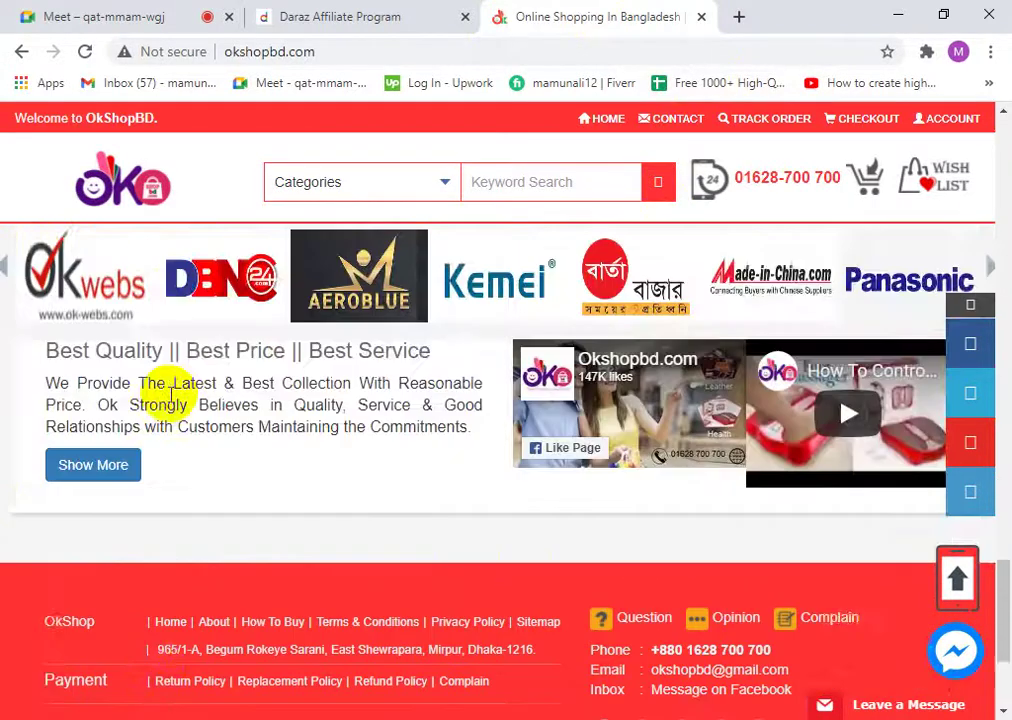
pyautogui.scroll(10, 165, 398)
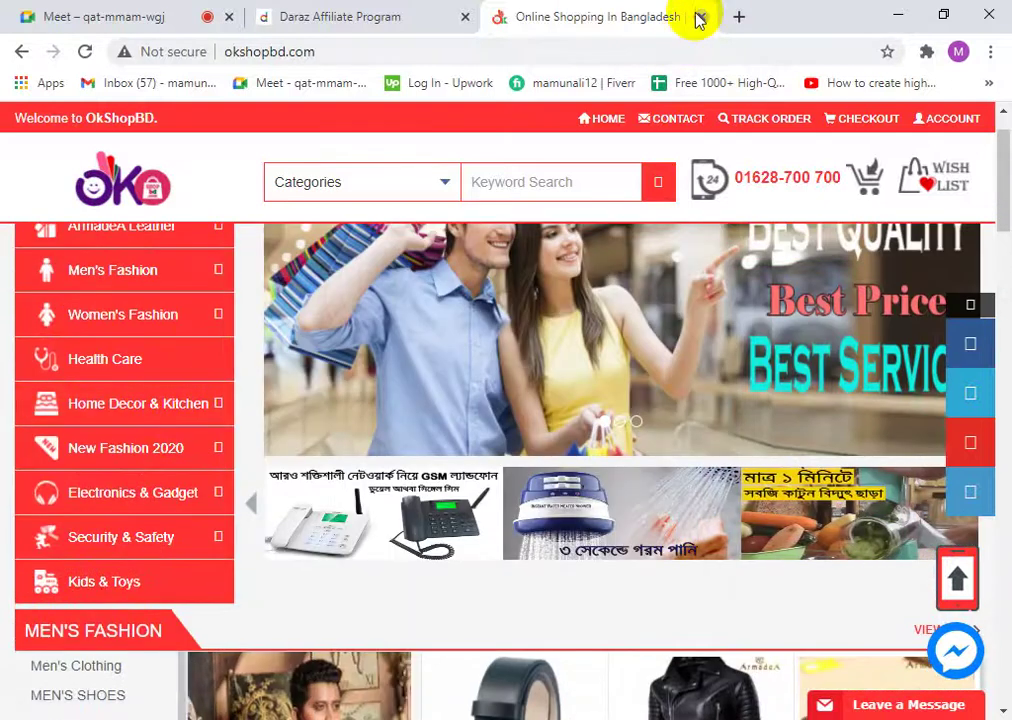
pyautogui.click(701, 17)
# - Read through the Daraz Affiliate Agreement on the affiliate program page
pyautogui.scroll(-3, 380, 517)
pyautogui.scroll(-3, 380, 517)
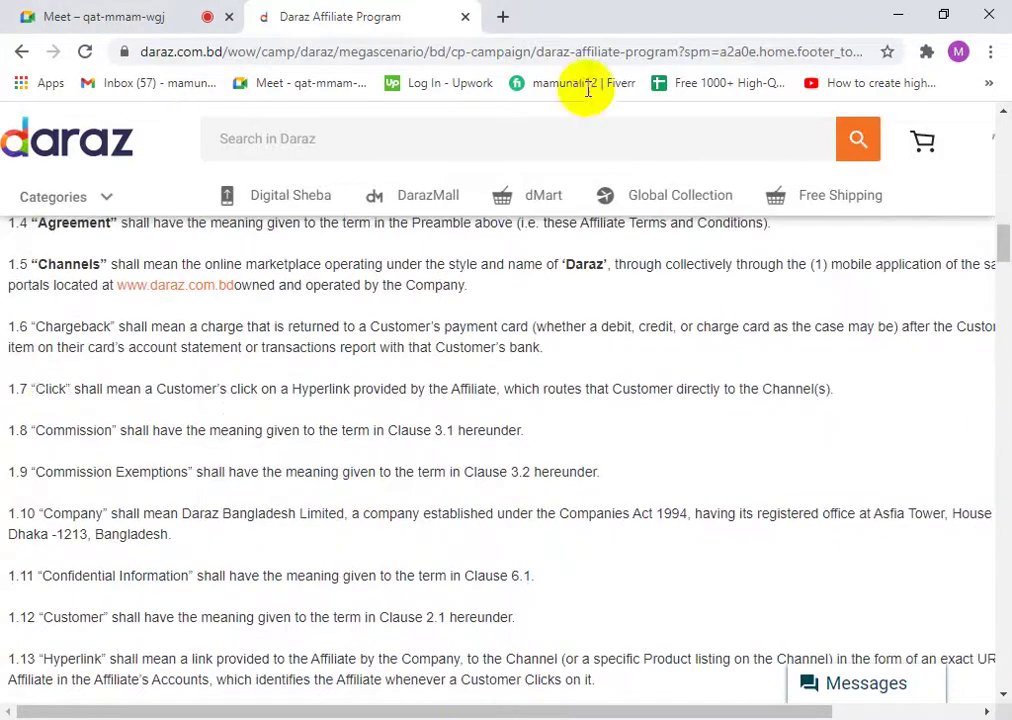
pyautogui.scroll(-15, 520, 560)
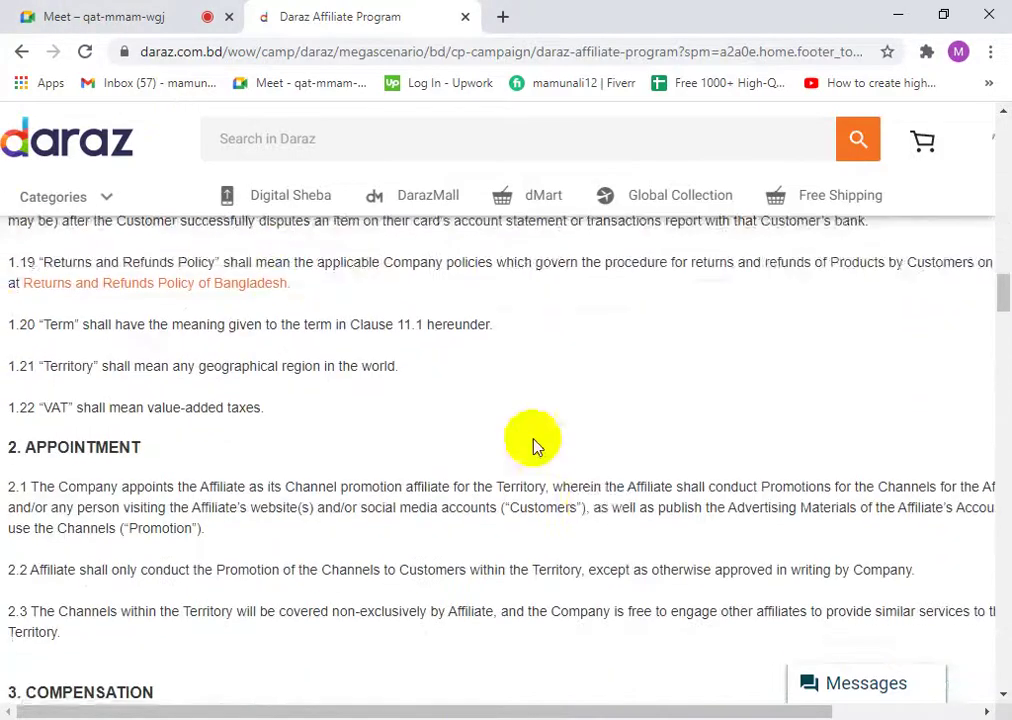
pyautogui.scroll(-20, 452, 527)
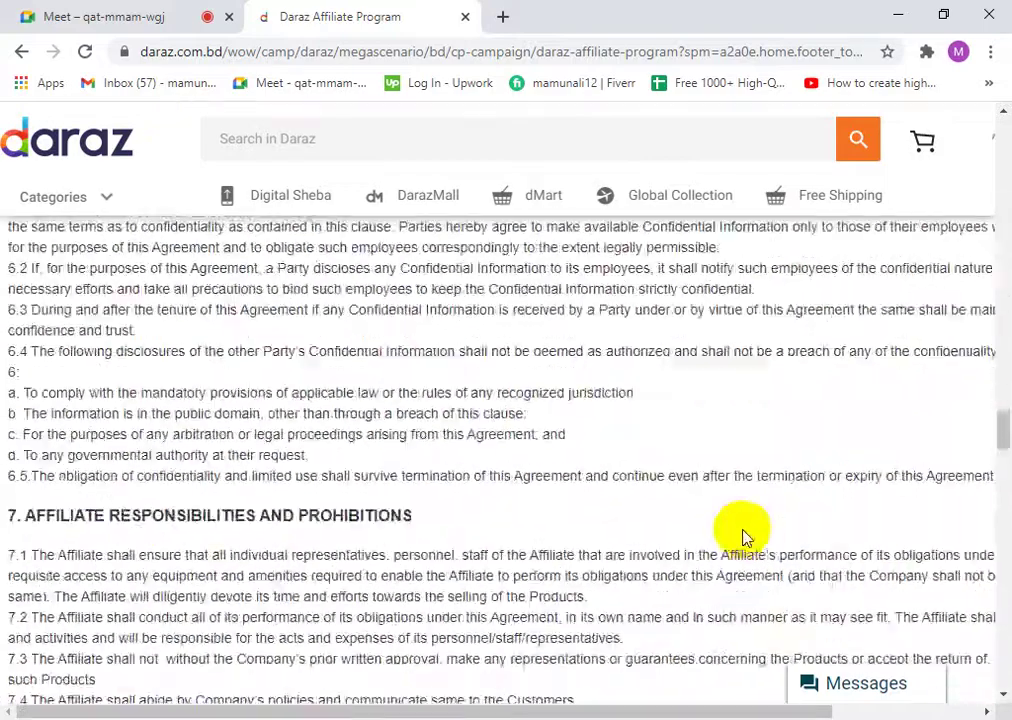
pyautogui.scroll(-10, 746, 532)
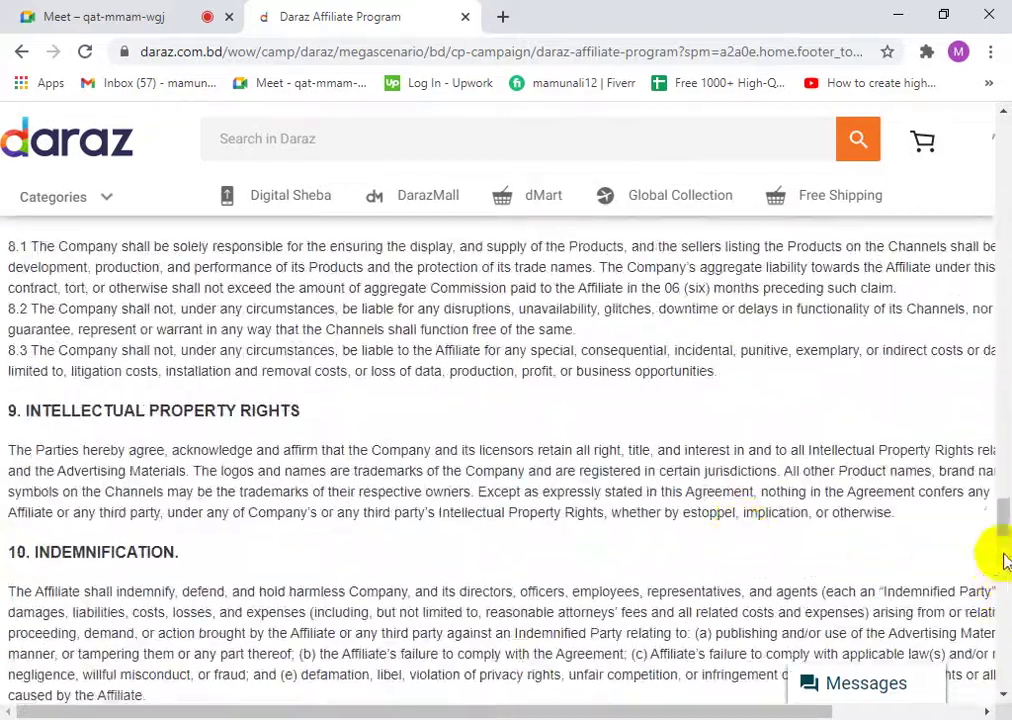
pyautogui.moveTo(1004, 562); pyautogui.dragTo(1004, 213)
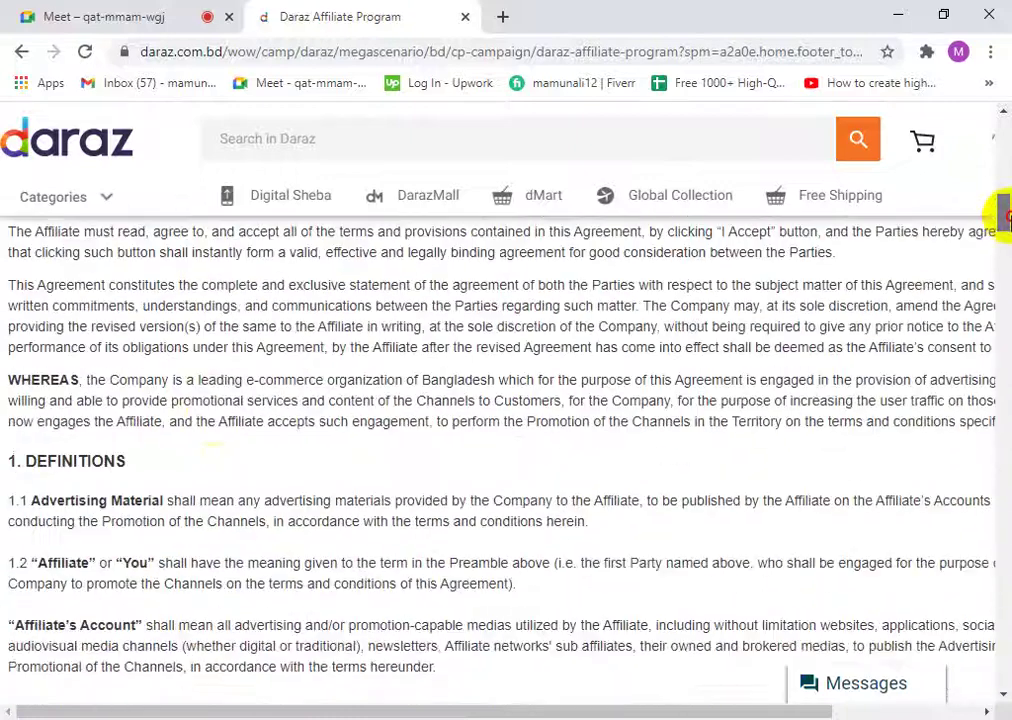
pyautogui.scroll(8, 215, 440)
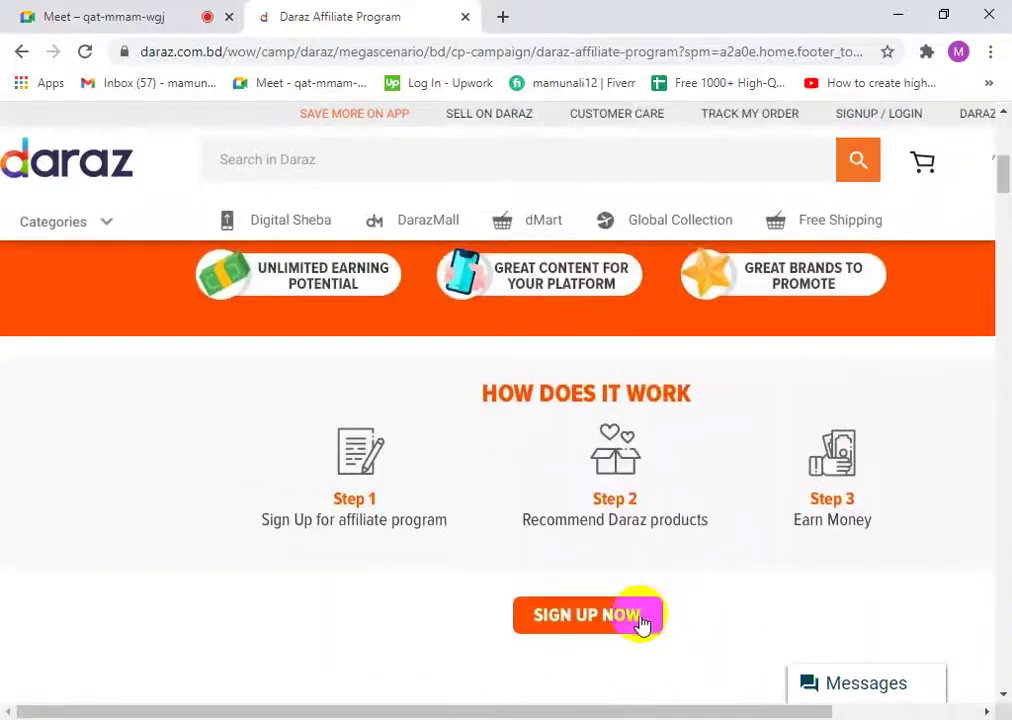
pyautogui.scroll(5, 343, 463)
pyautogui.scroll(-12, 244, 549)
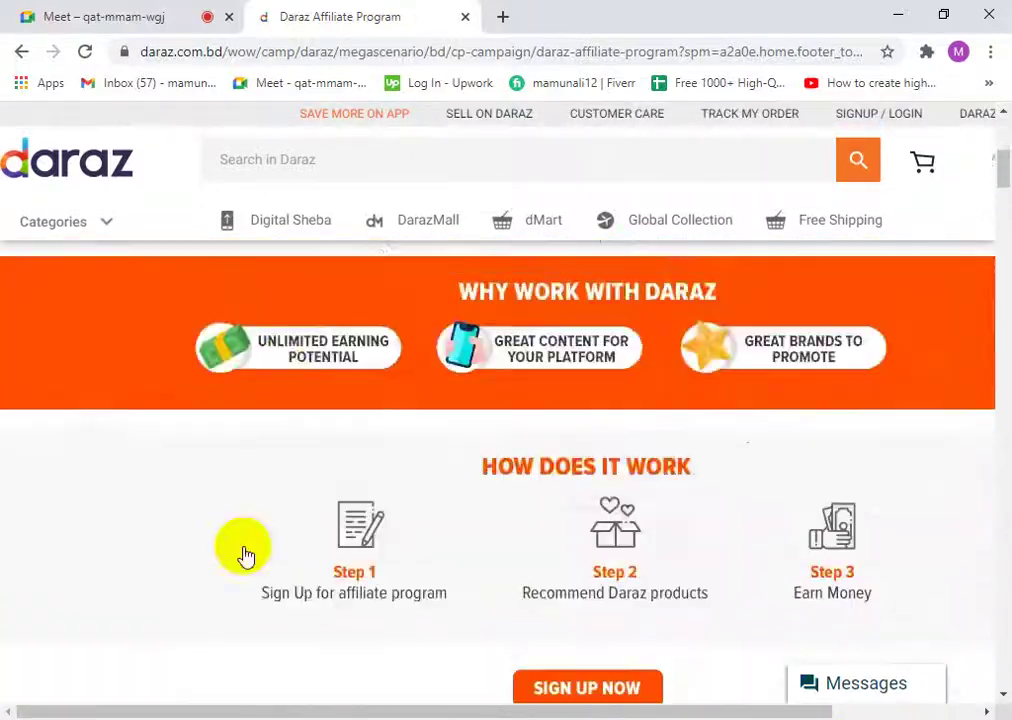
pyautogui.scroll(2, 200, 615)
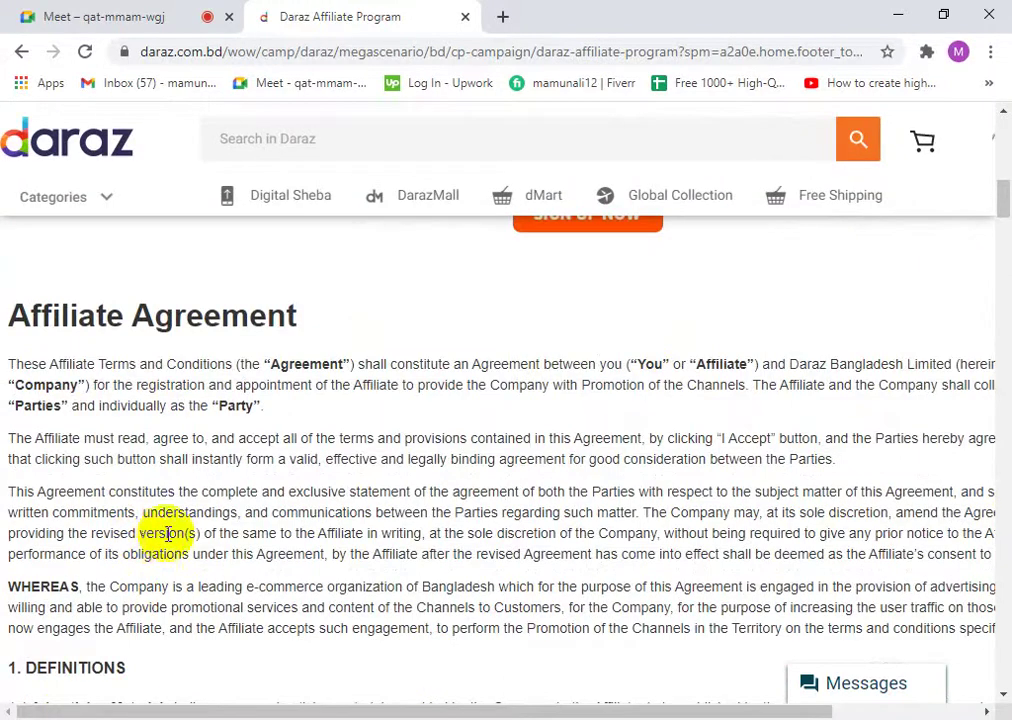
pyautogui.moveTo(20, 305); pyautogui.dragTo(268, 336)
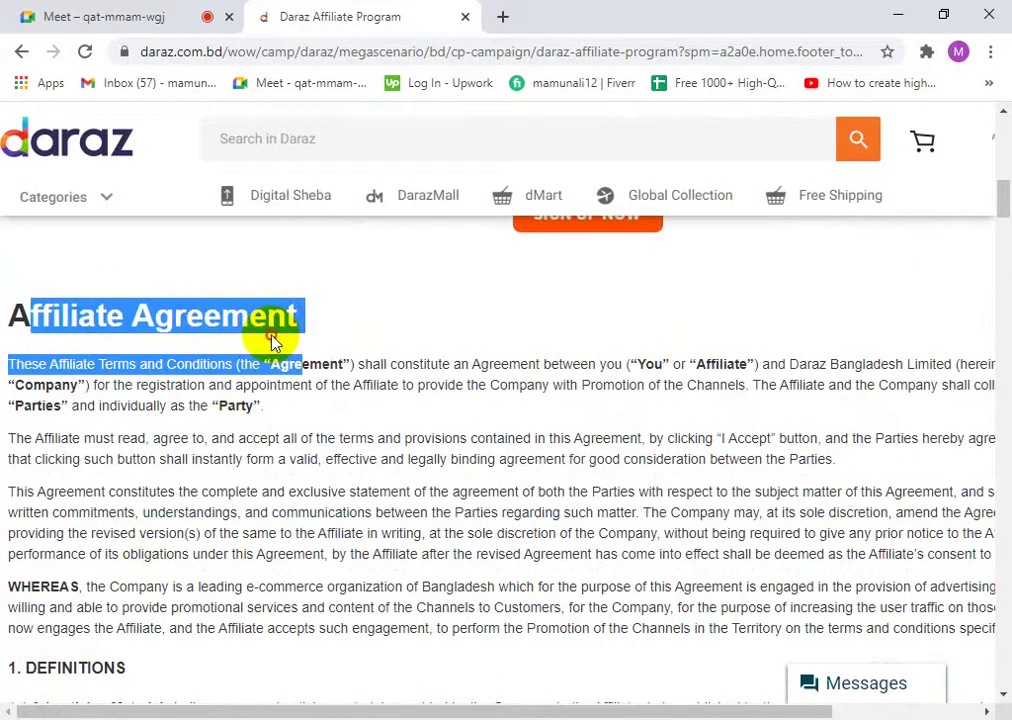
pyautogui.click(268, 336)
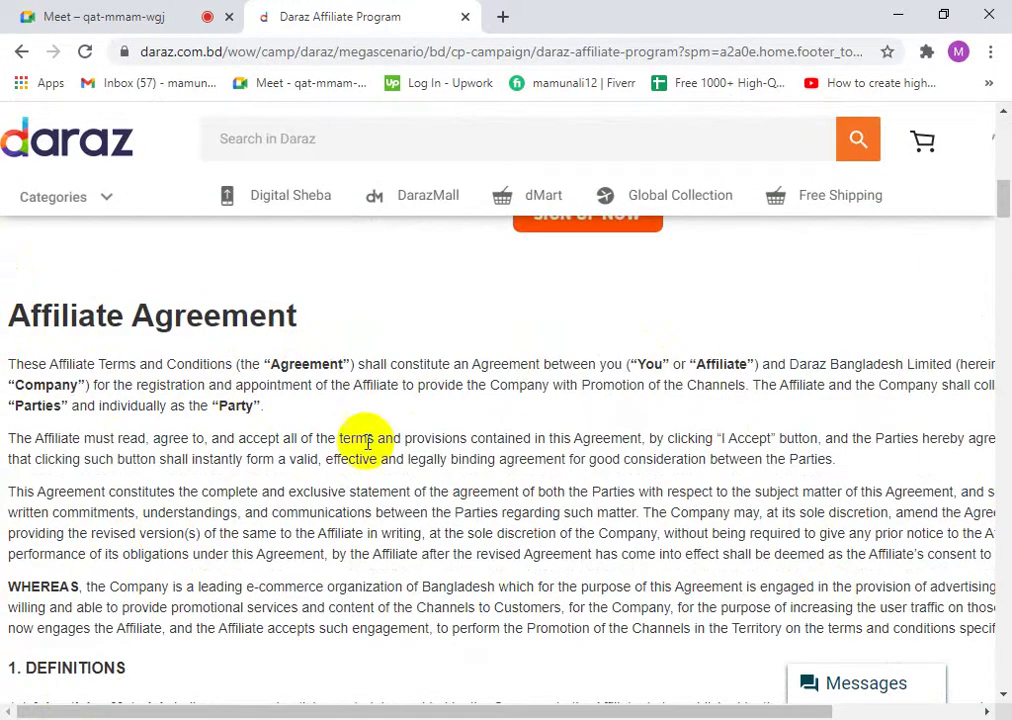
pyautogui.scroll(-1, 258, 508)
pyautogui.scroll(-7, 200, 450)
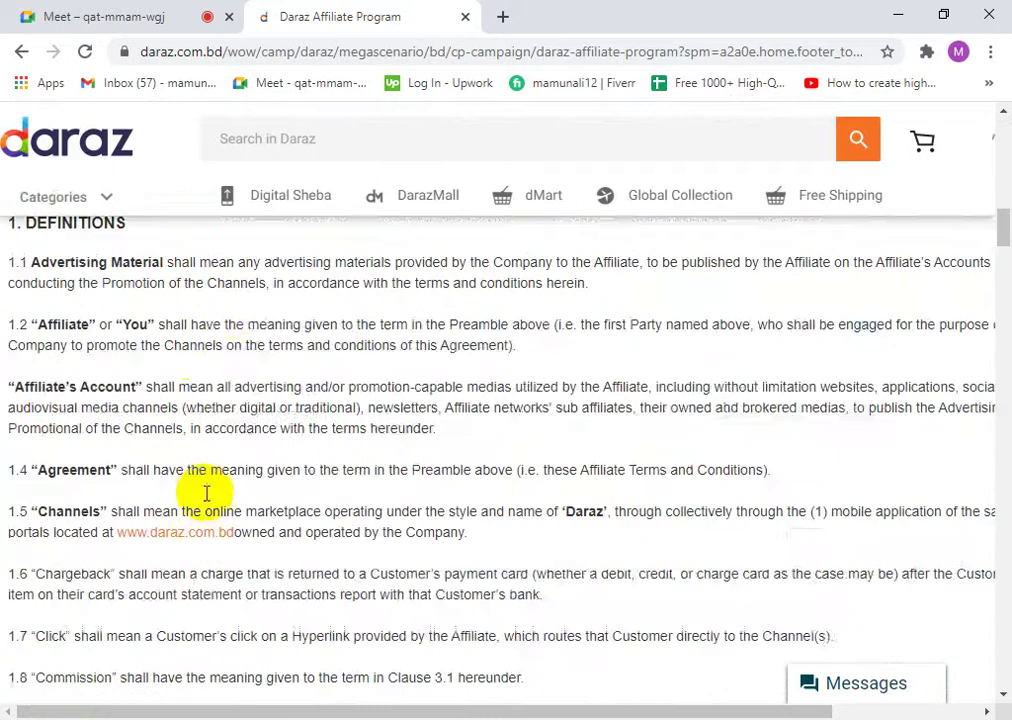
pyautogui.scroll(9, 66, 518)
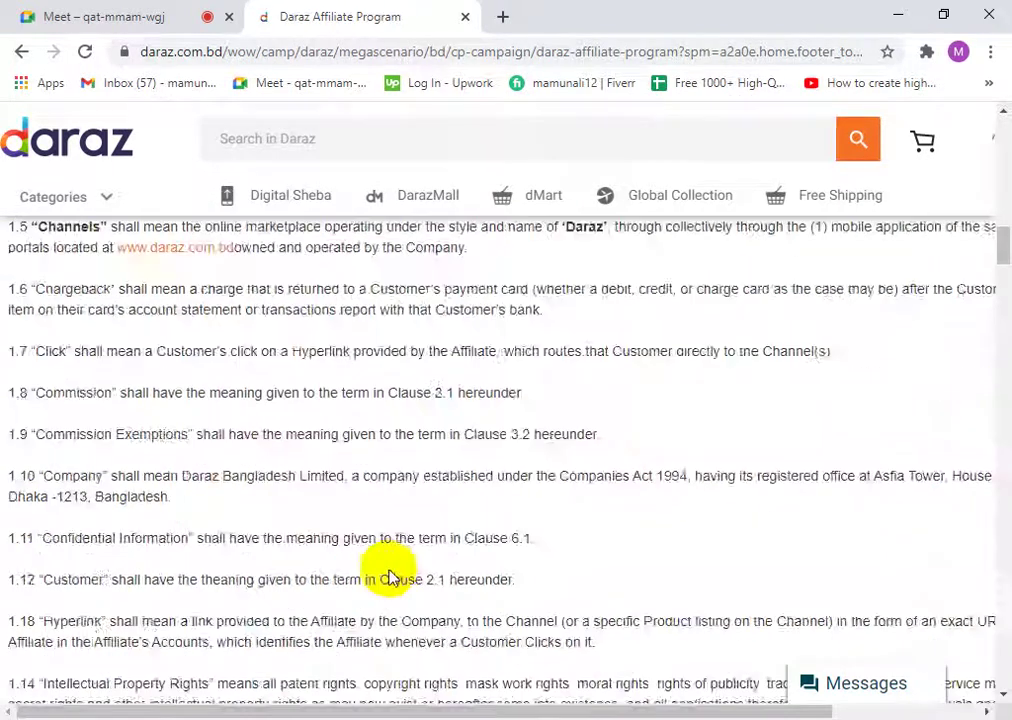
# - Open the sign-up form with SIGN UP NOW and advance to Tell Us About Your Traffic
pyautogui.click(594, 313)
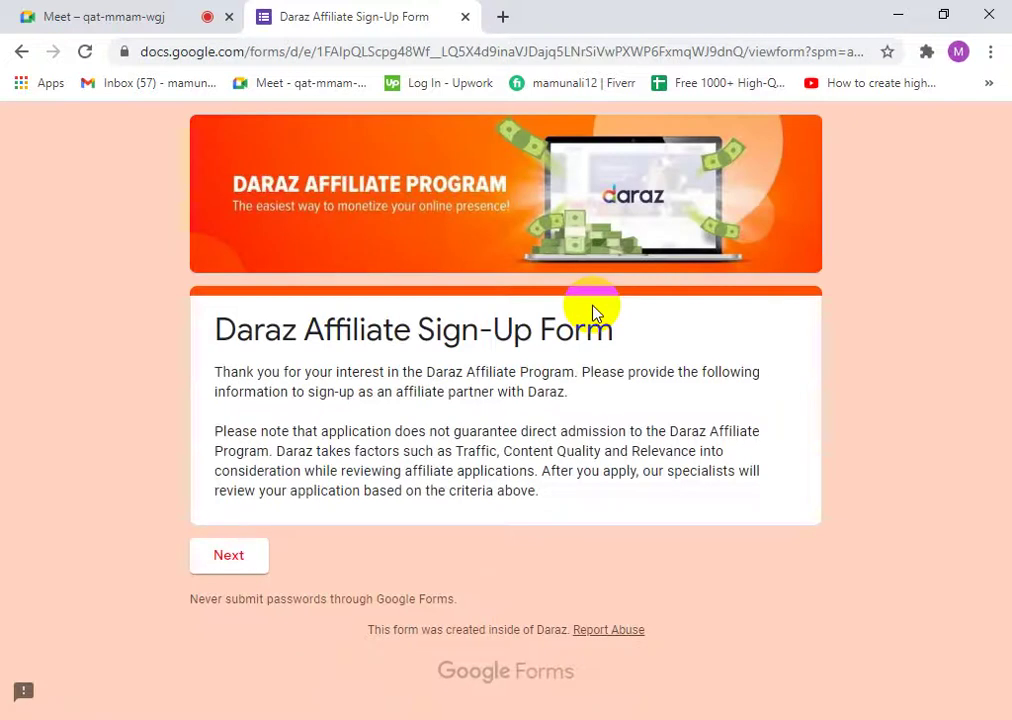
pyautogui.moveTo(250, 345); pyautogui.dragTo(605, 357)
pyautogui.click(524, 332)
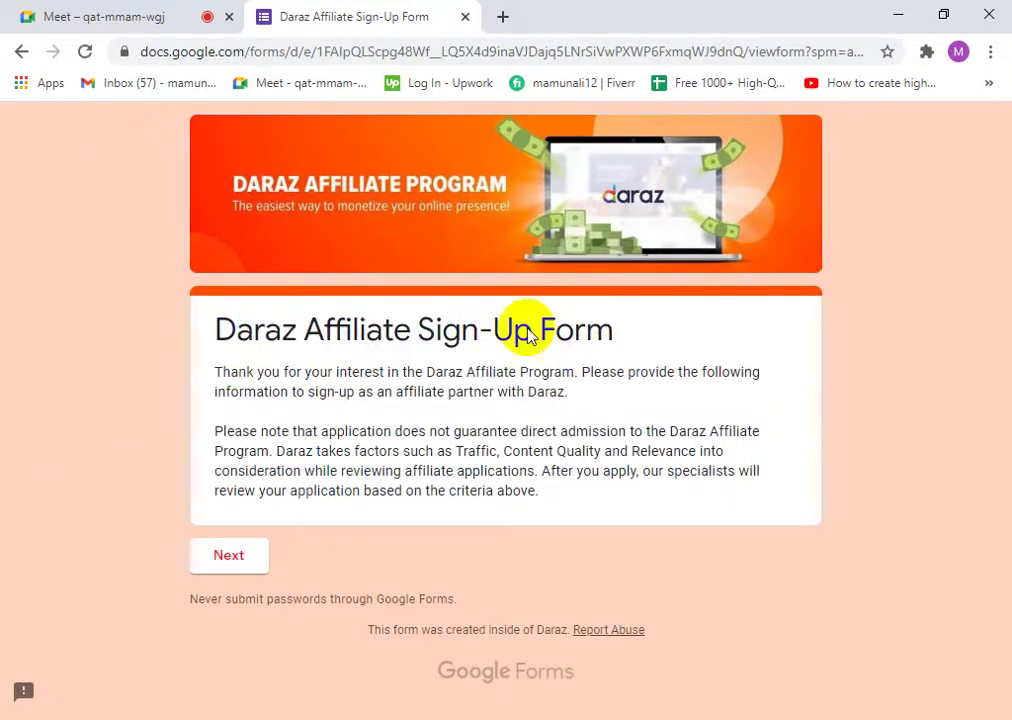
pyautogui.click(240, 555)
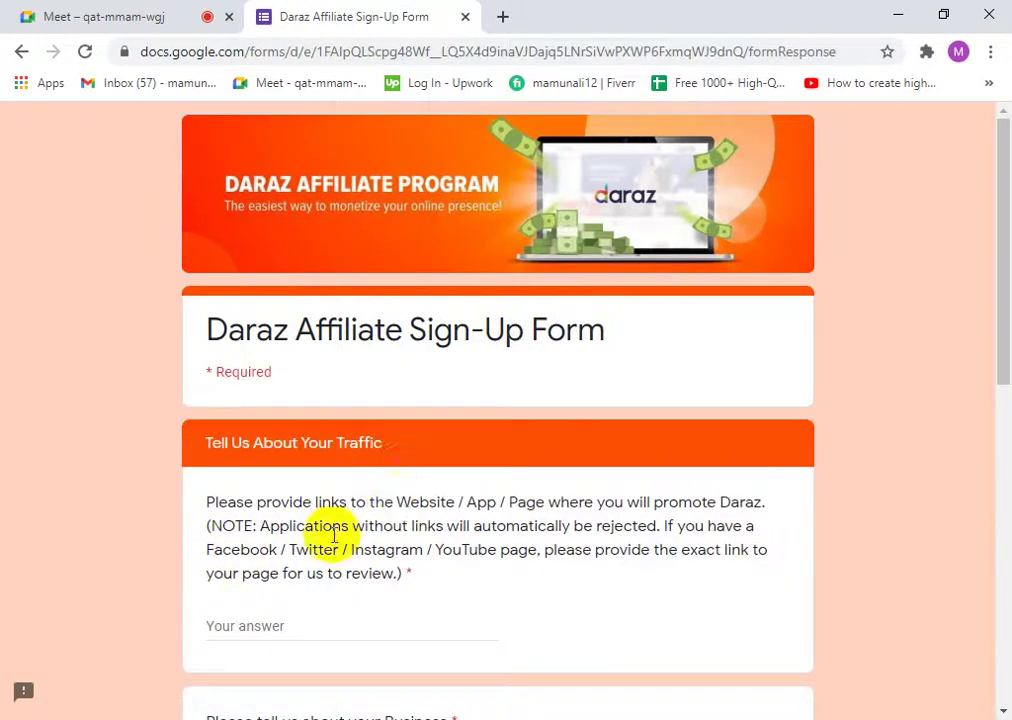
pyautogui.scroll(-5, 530, 590)
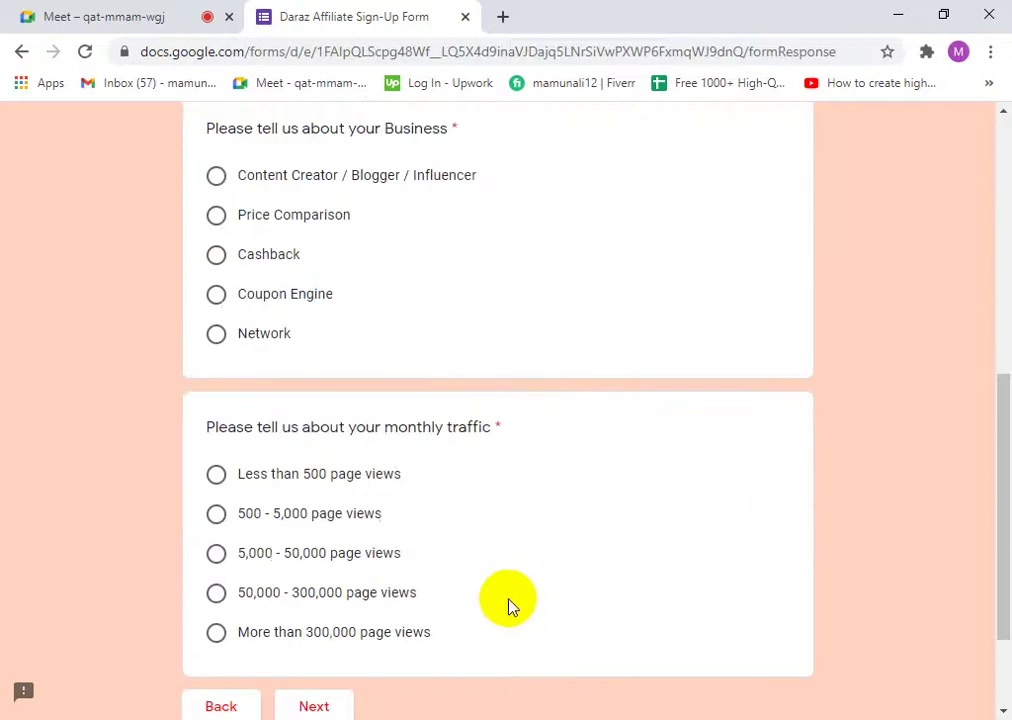
pyautogui.scroll(-2, 512, 605)
pyautogui.scroll(4, 552, 570)
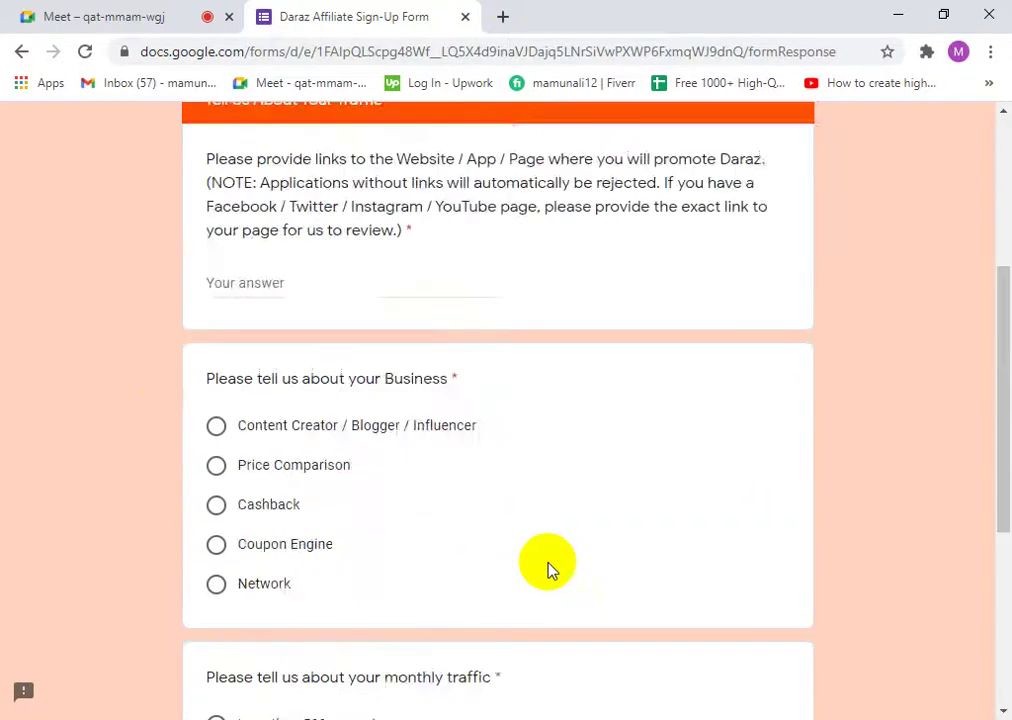
pyautogui.scroll(4, 548, 568)
pyautogui.scroll(-1, 393, 477)
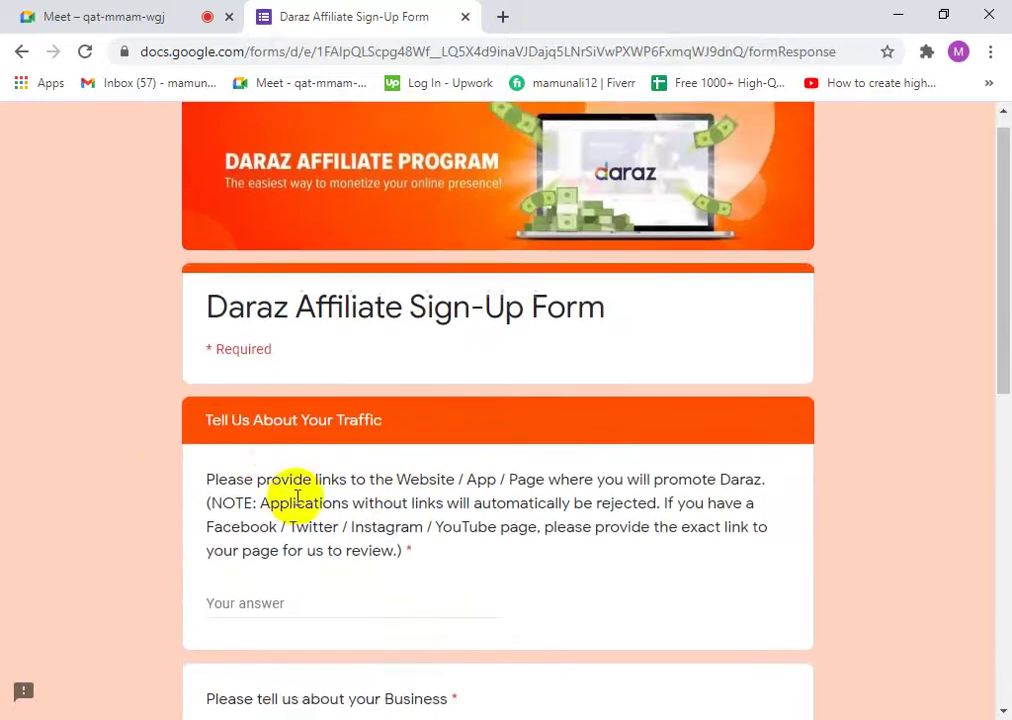
pyautogui.scroll(-3, 297, 497)
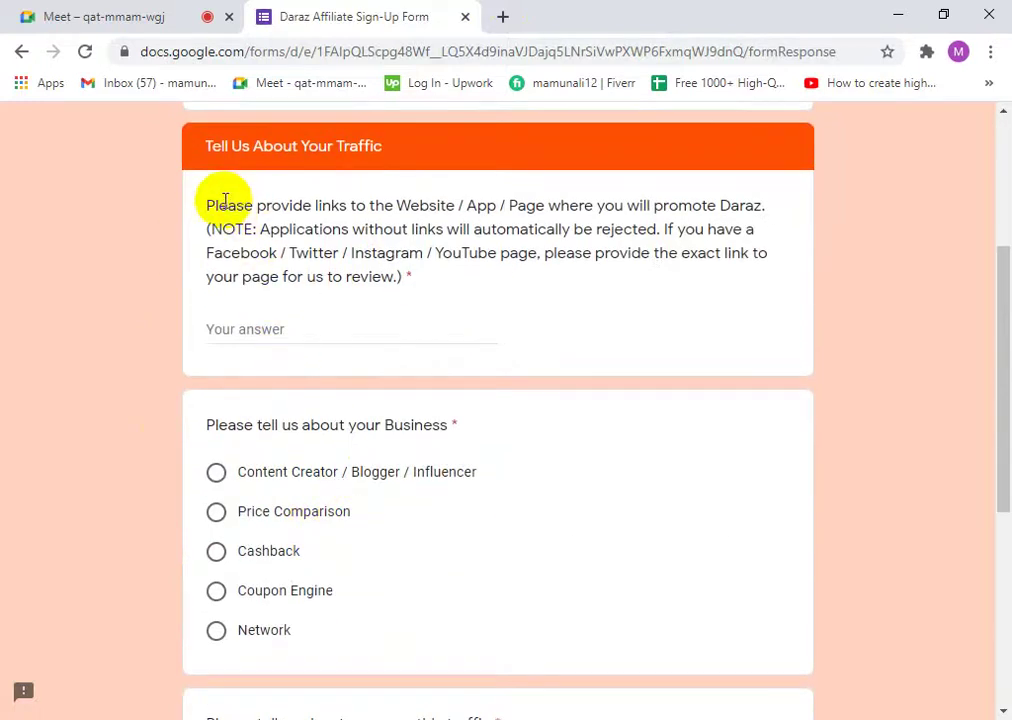
pyautogui.scroll(1, 448, 385)
pyautogui.scroll(2, 305, 531)
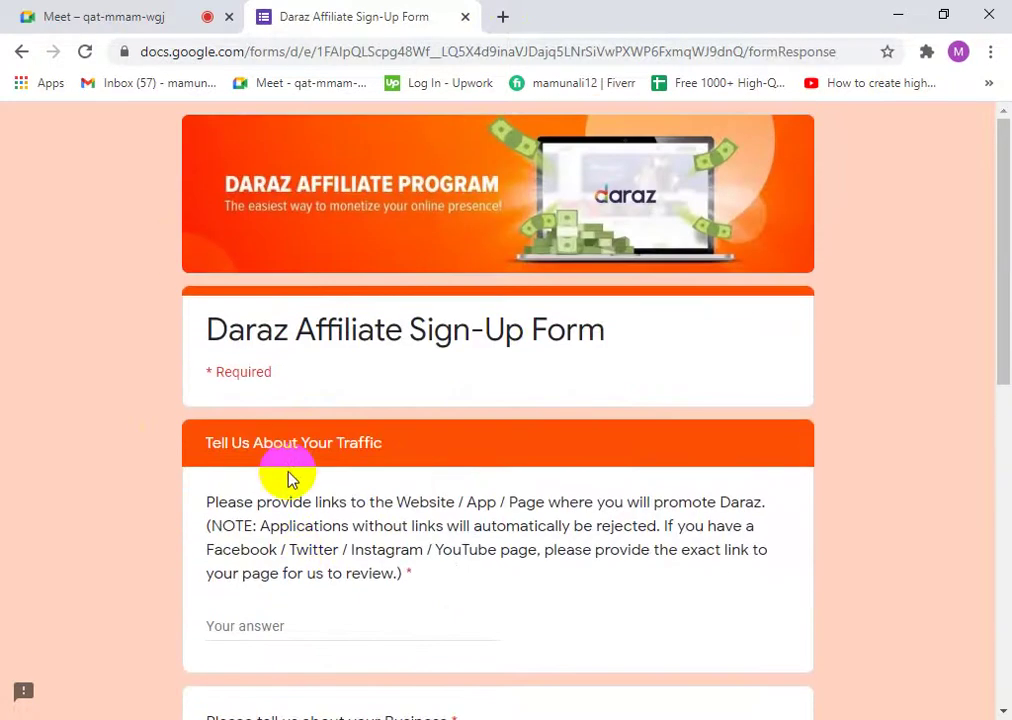
pyautogui.scroll(-2, 287, 484)
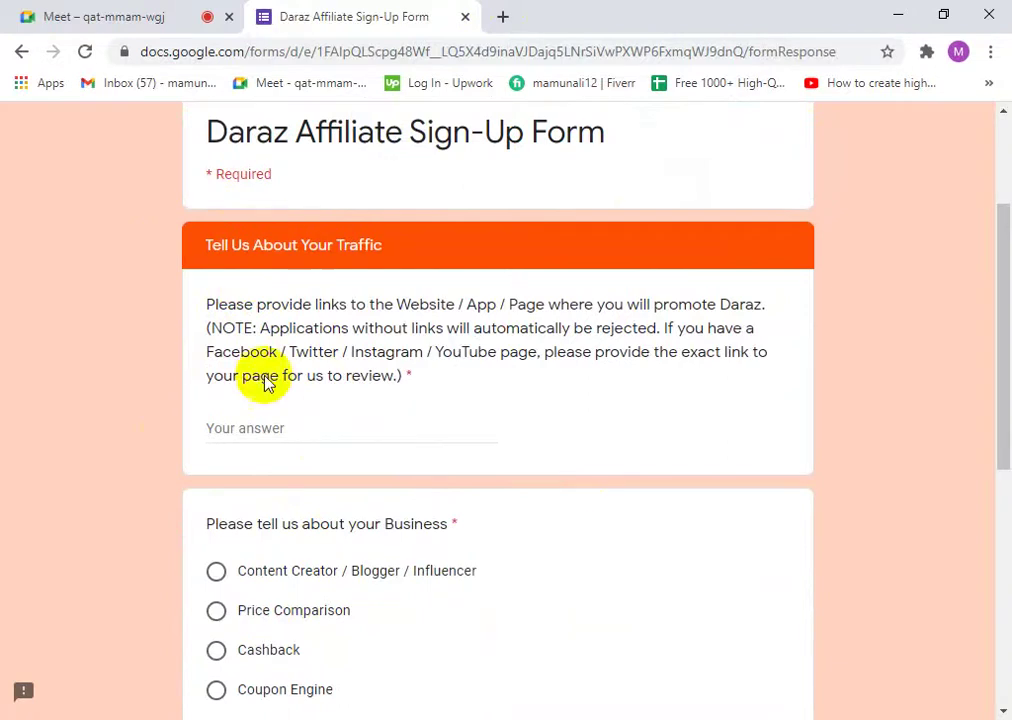
pyautogui.moveTo(212, 304); pyautogui.dragTo(350, 302)
pyautogui.click(357, 309)
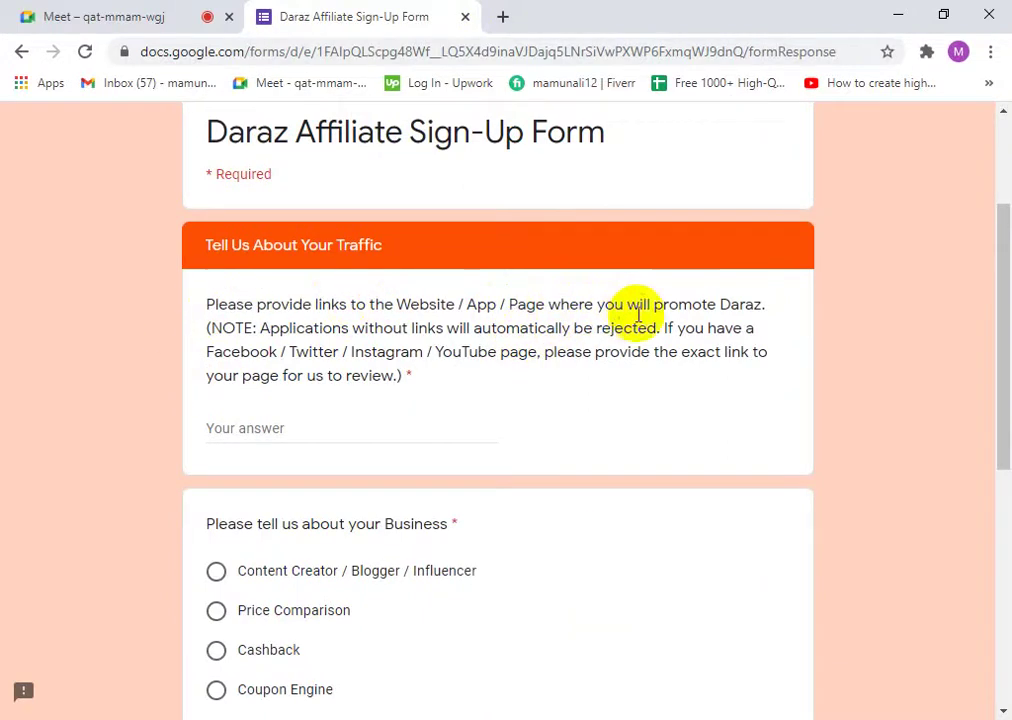
pyautogui.moveTo(764, 304); pyautogui.dragTo(200, 308)
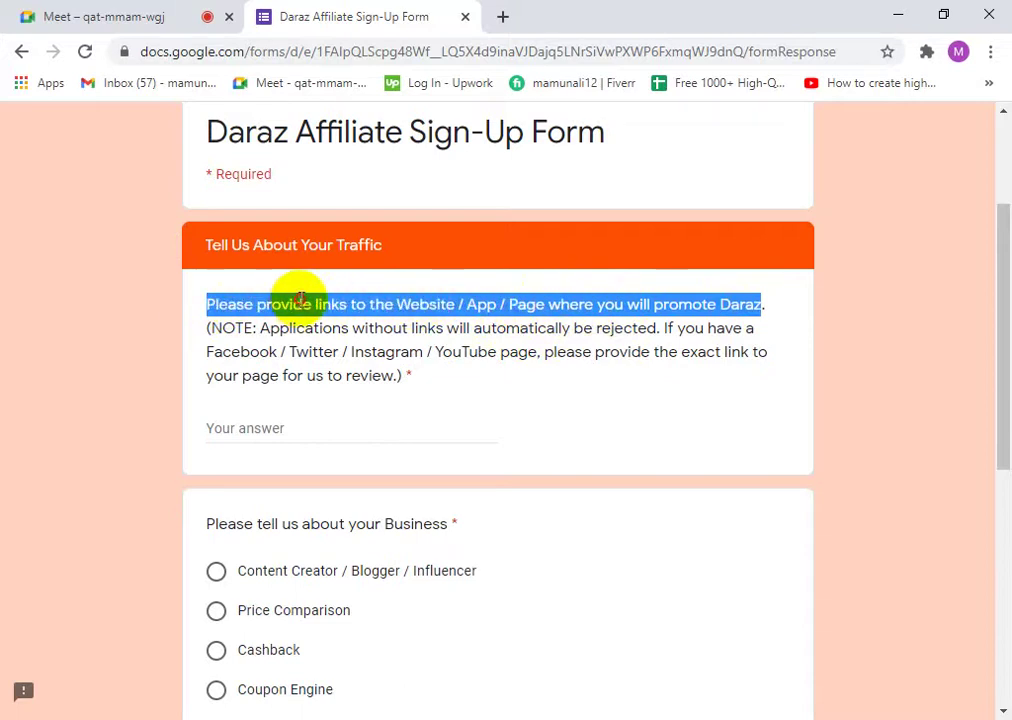
pyautogui.click(514, 302)
pyautogui.moveTo(494, 307); pyautogui.dragTo(464, 298)
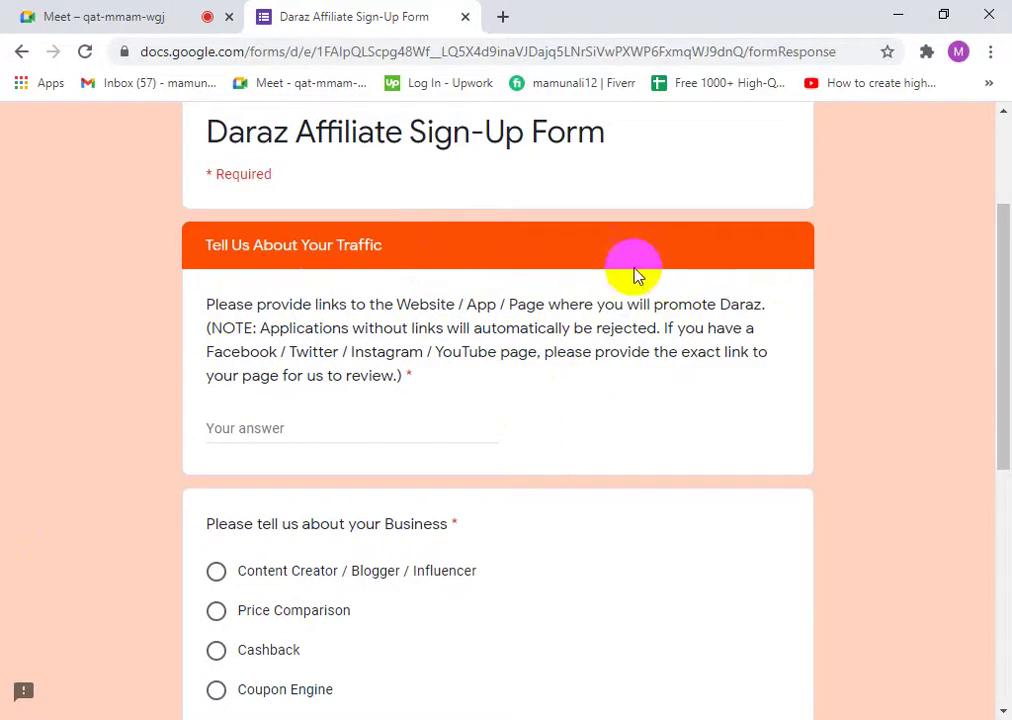
pyautogui.moveTo(549, 304); pyautogui.dragTo(763, 312)
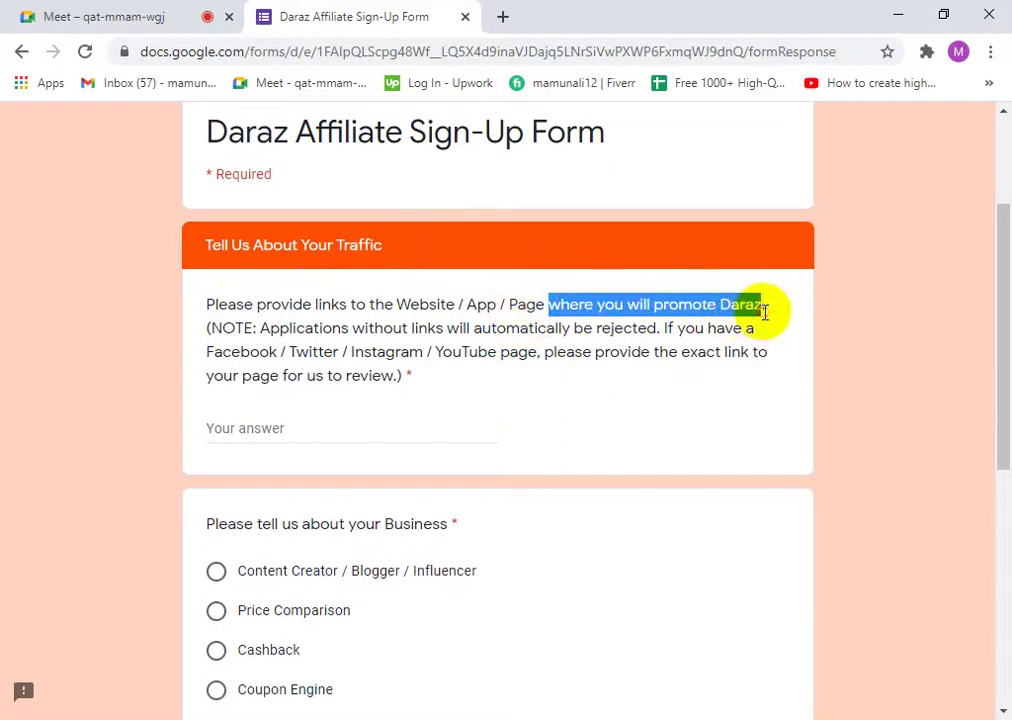
pyautogui.moveTo(270, 328); pyautogui.dragTo(640, 338)
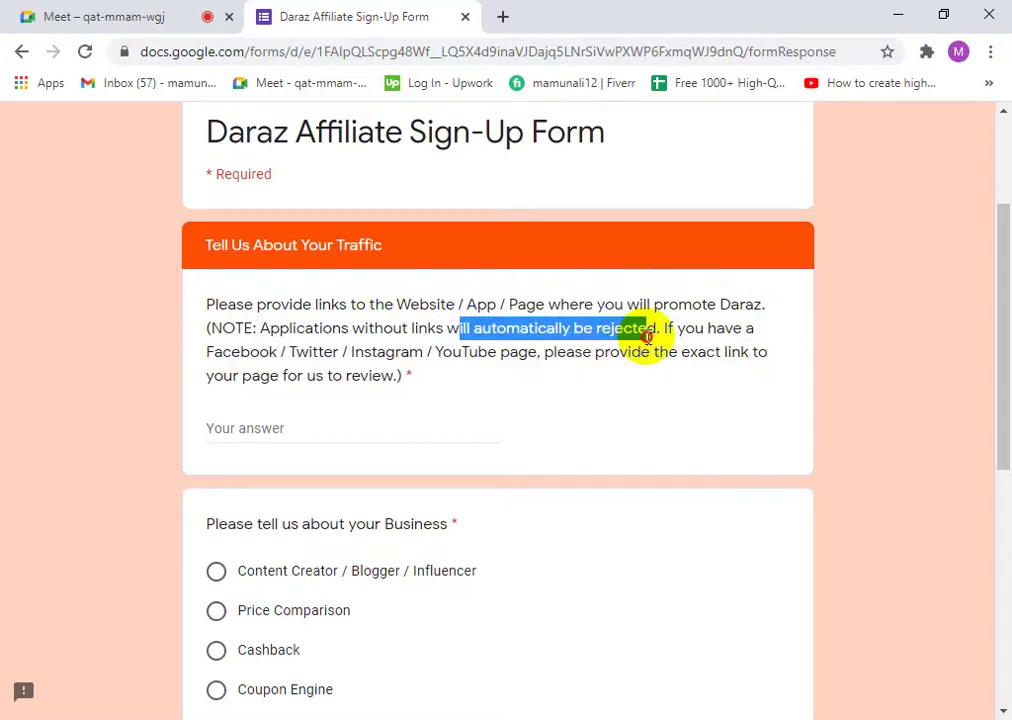
pyautogui.click(361, 332)
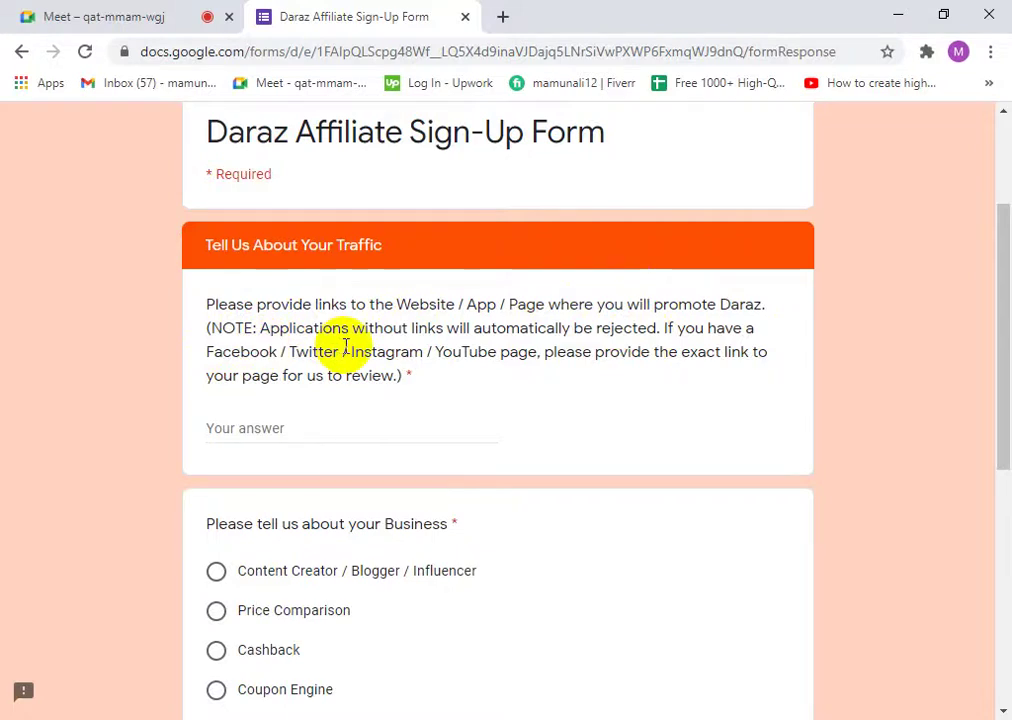
pyautogui.click(580, 350)
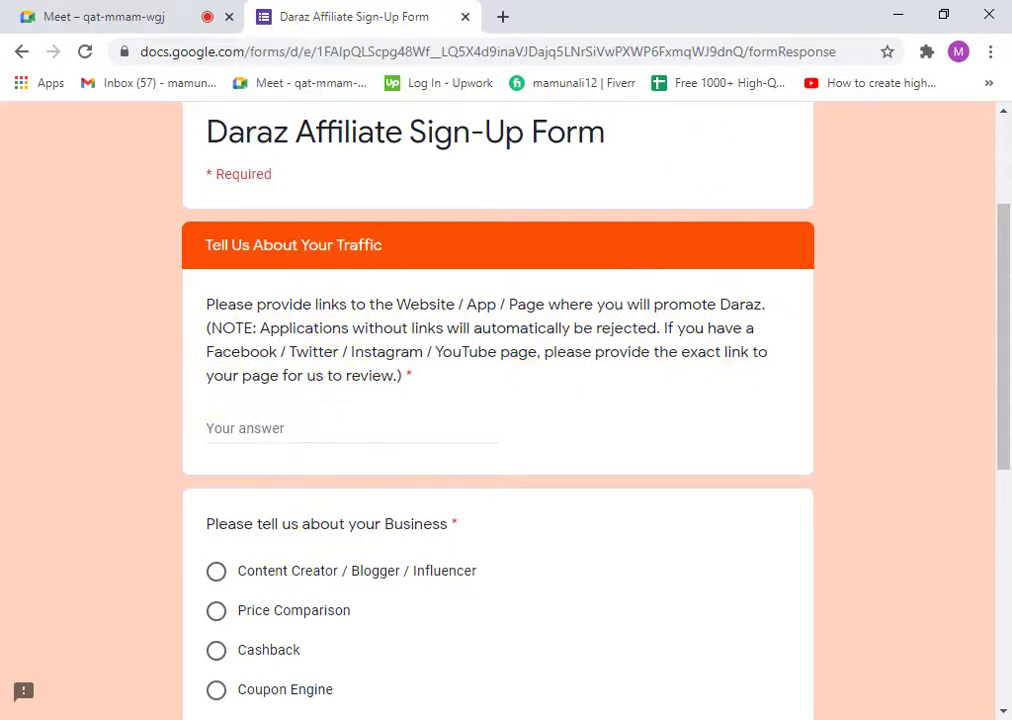
pyautogui.scroll(4, 501, 445)
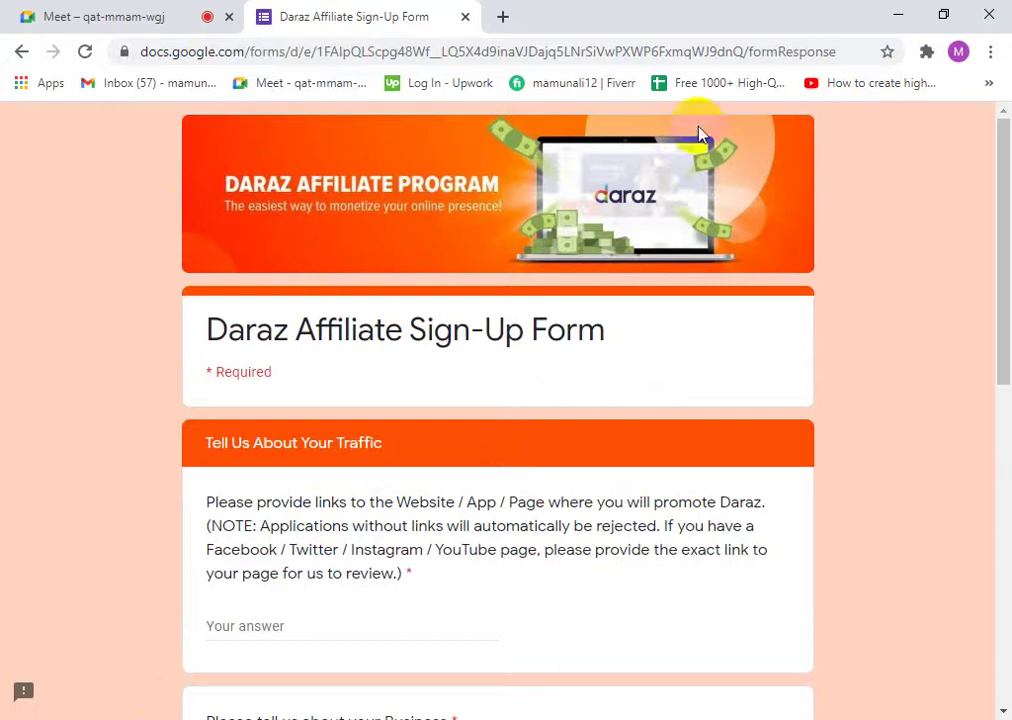
pyautogui.scroll(-6, 472, 542)
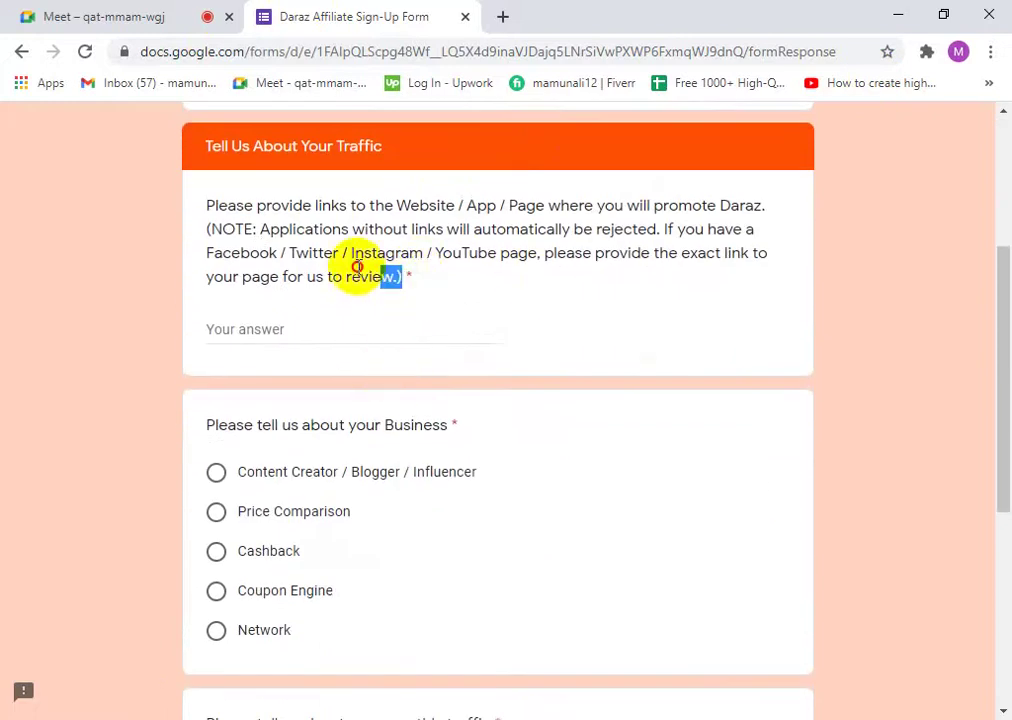
pyautogui.moveTo(357, 268); pyautogui.dragTo(203, 203)
pyautogui.click(328, 230)
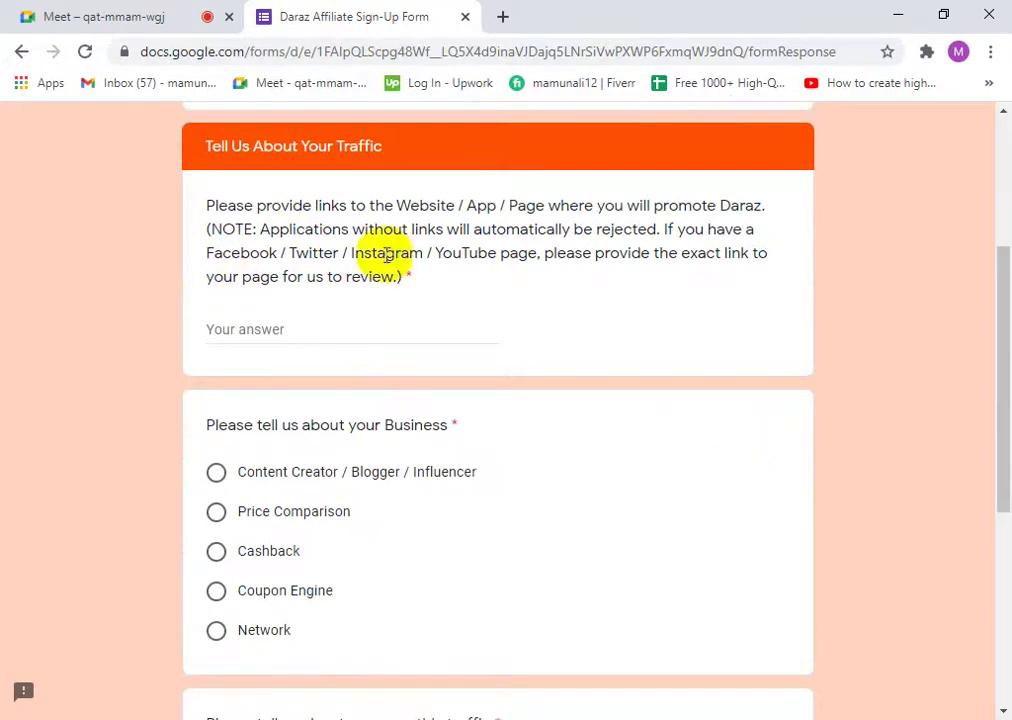
pyautogui.moveTo(404, 278); pyautogui.dragTo(215, 222)
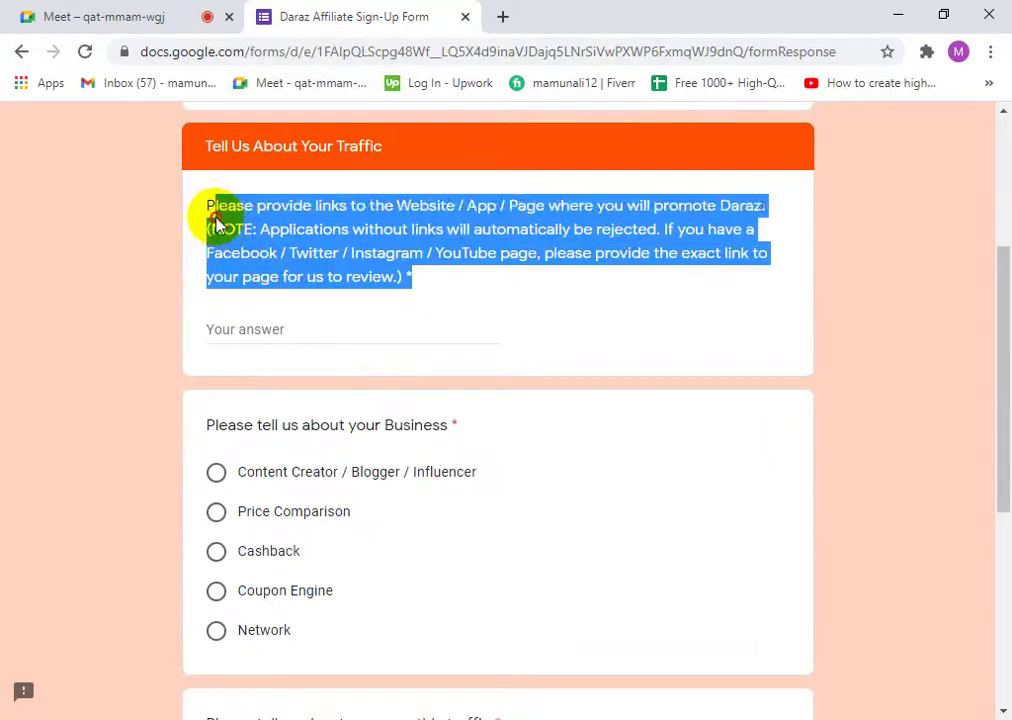
pyautogui.click(300, 219)
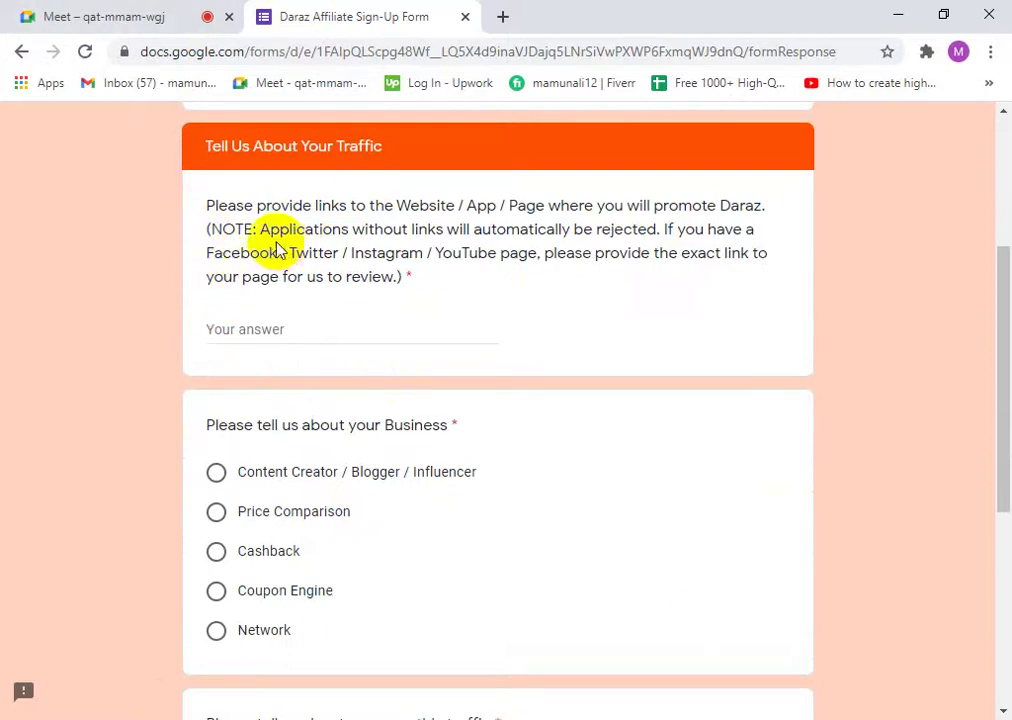
pyautogui.moveTo(274, 251); pyautogui.dragTo(341, 254)
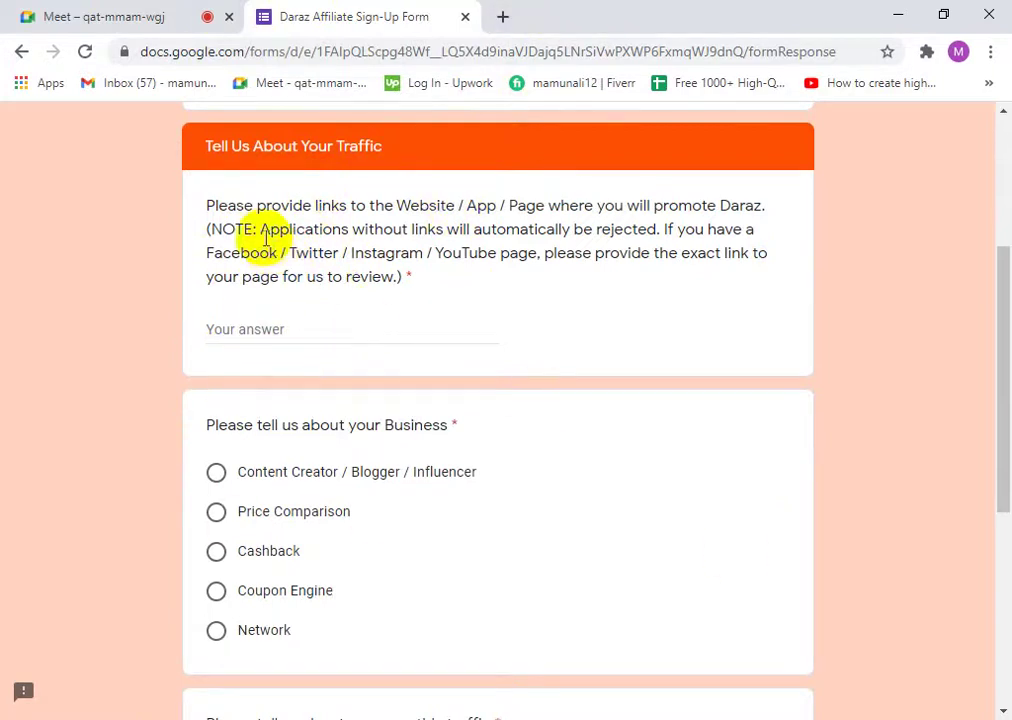
# - Load facebook.com in a new browser tab
pyautogui.click(502, 16)
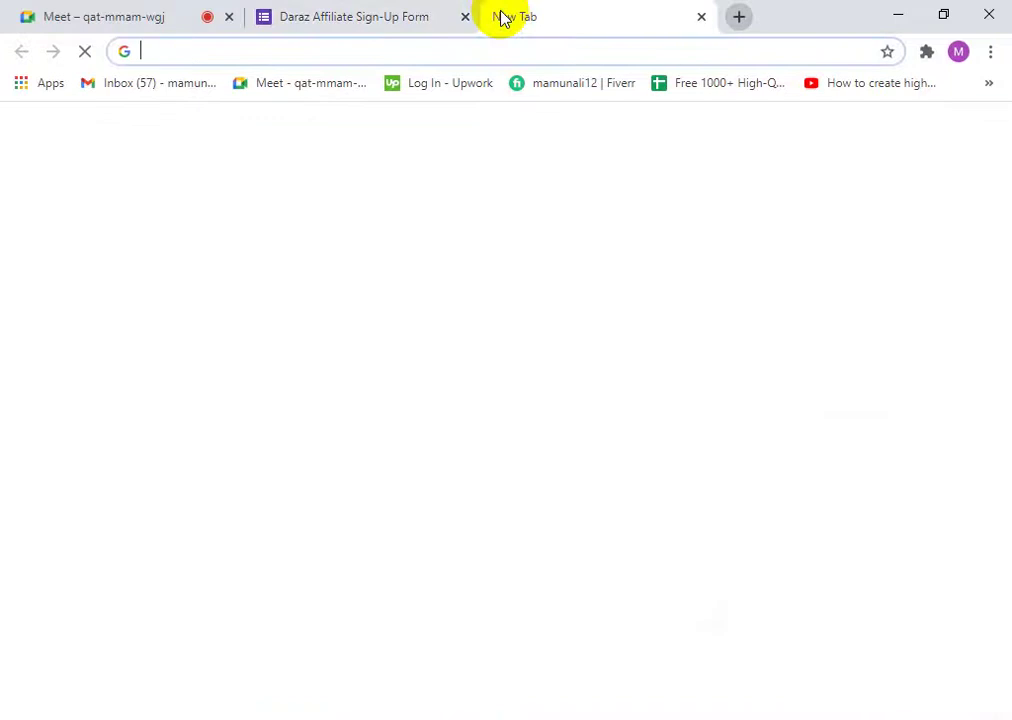
pyautogui.write('fa')
pyautogui.press('Return')
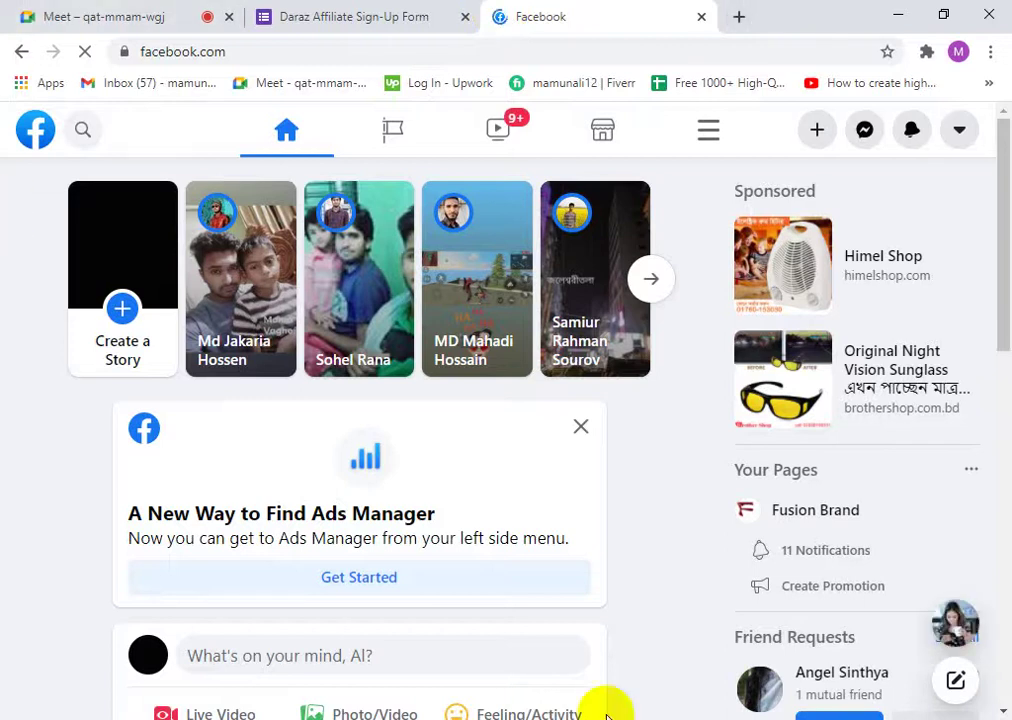
pyautogui.scroll(-4, 117, 506)
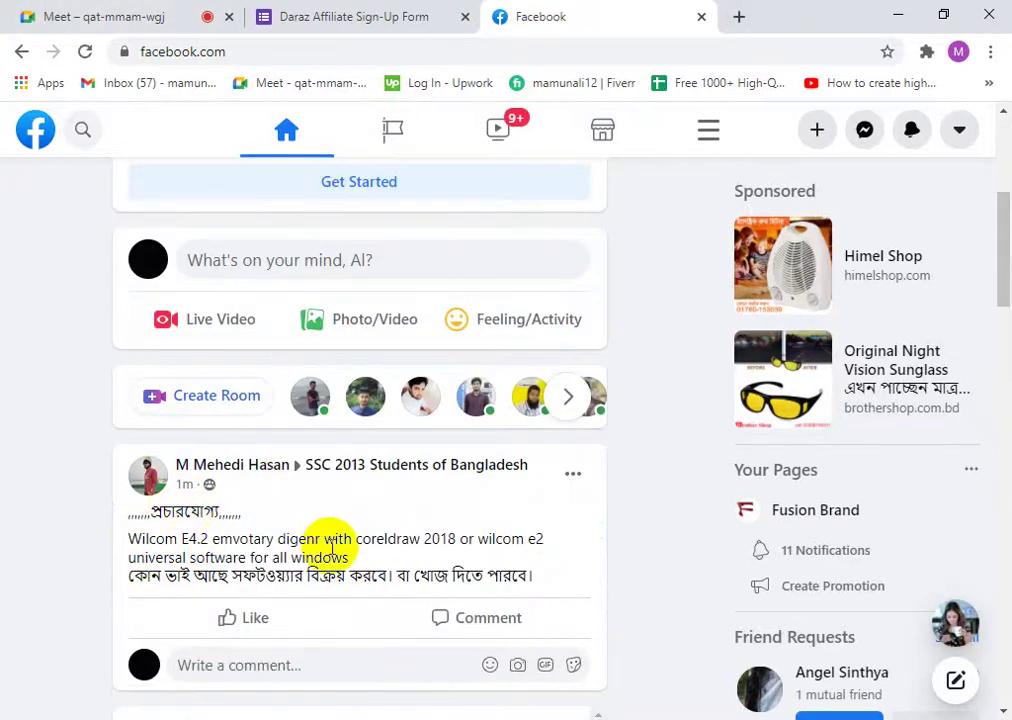
pyautogui.scroll(3, 373, 583)
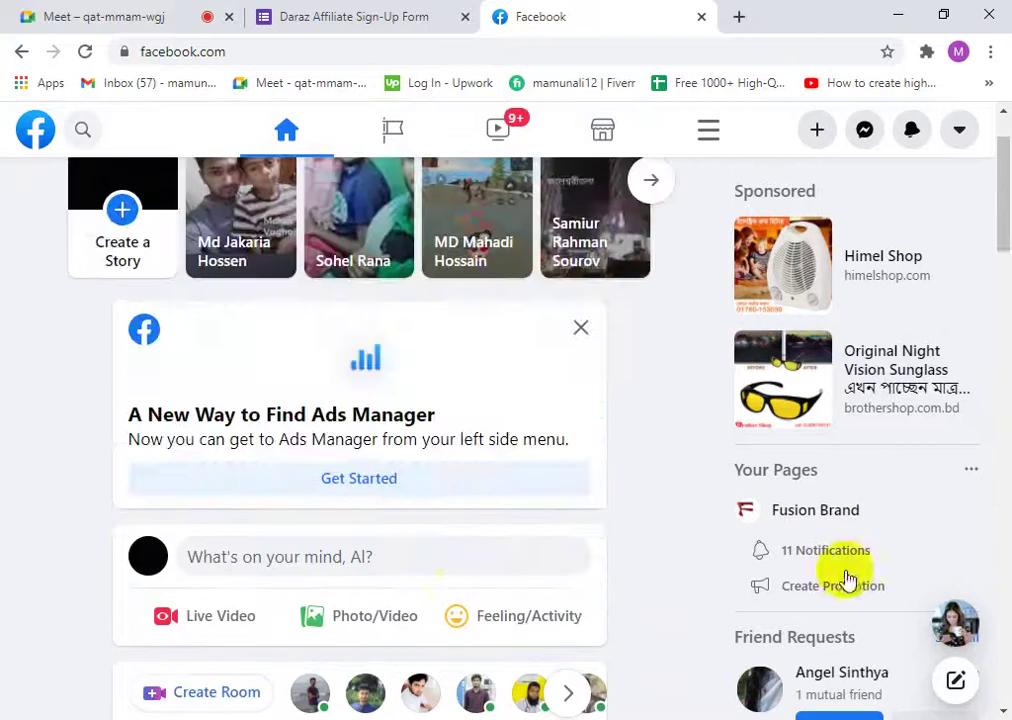
# - Switch to the SellBd24.Cf page from Your Pages and open it
pyautogui.click(970, 474)
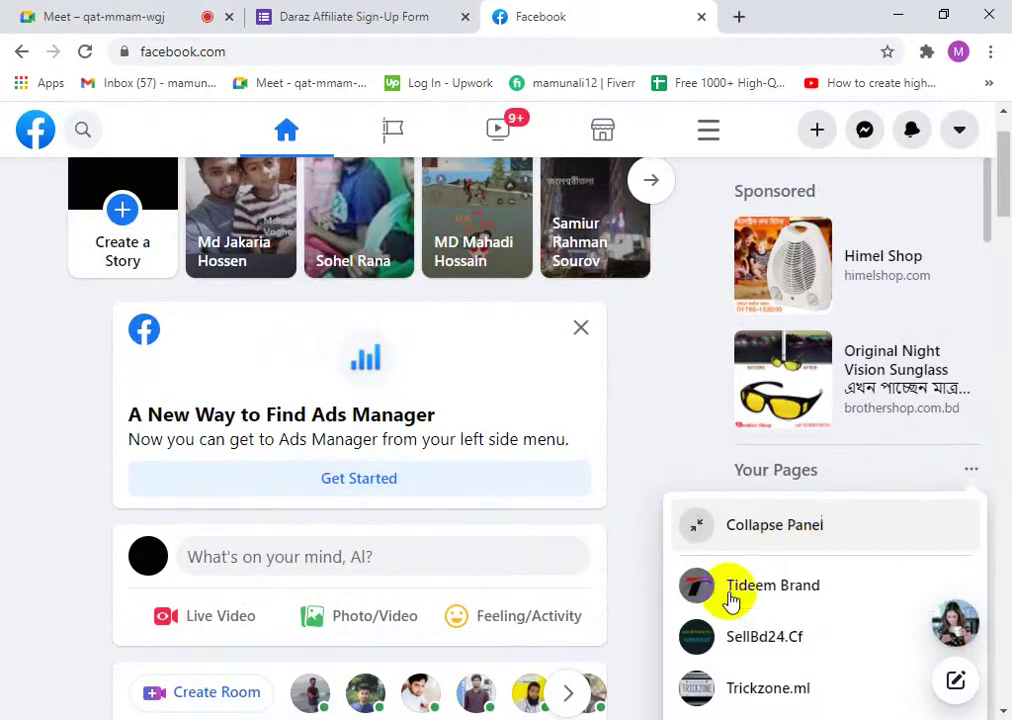
pyautogui.scroll(-1, 820, 600)
pyautogui.click(789, 577)
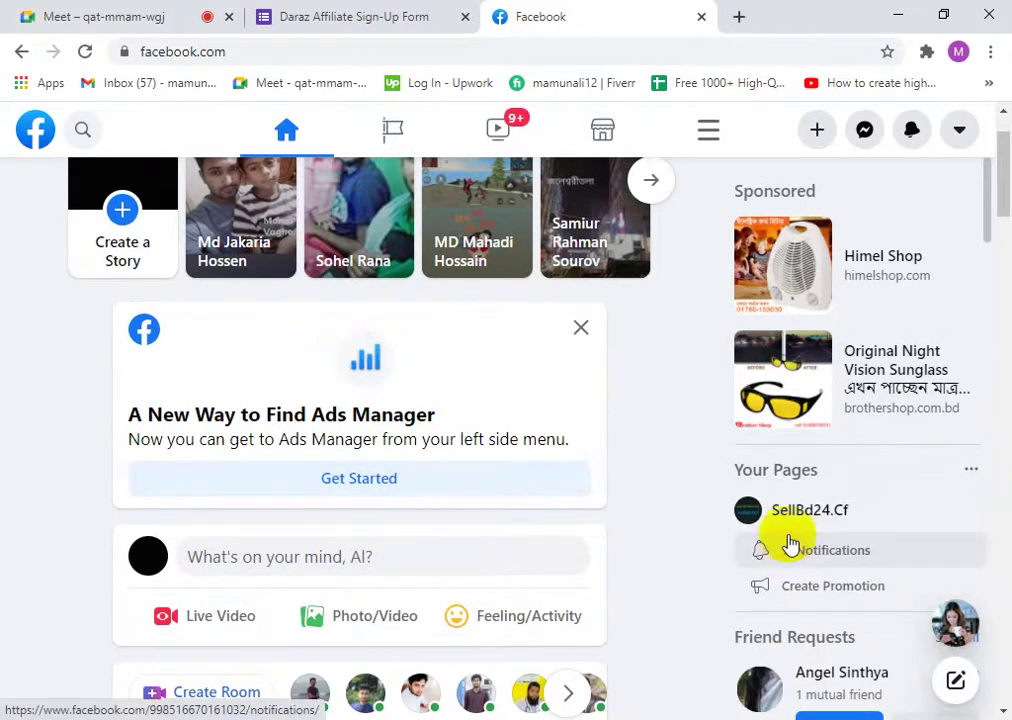
pyautogui.click(787, 534)
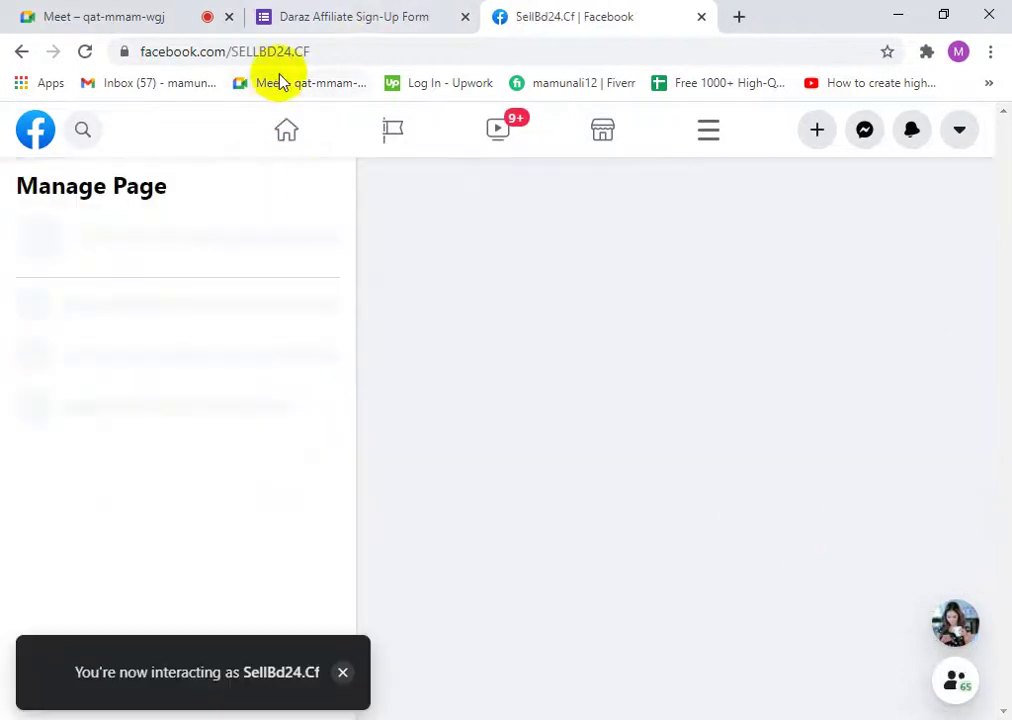
# - Copy the SellBd24.Cf page address and return to the form's traffic-link answer field
pyautogui.click(248, 53)
pyautogui.rightClick(256, 57)
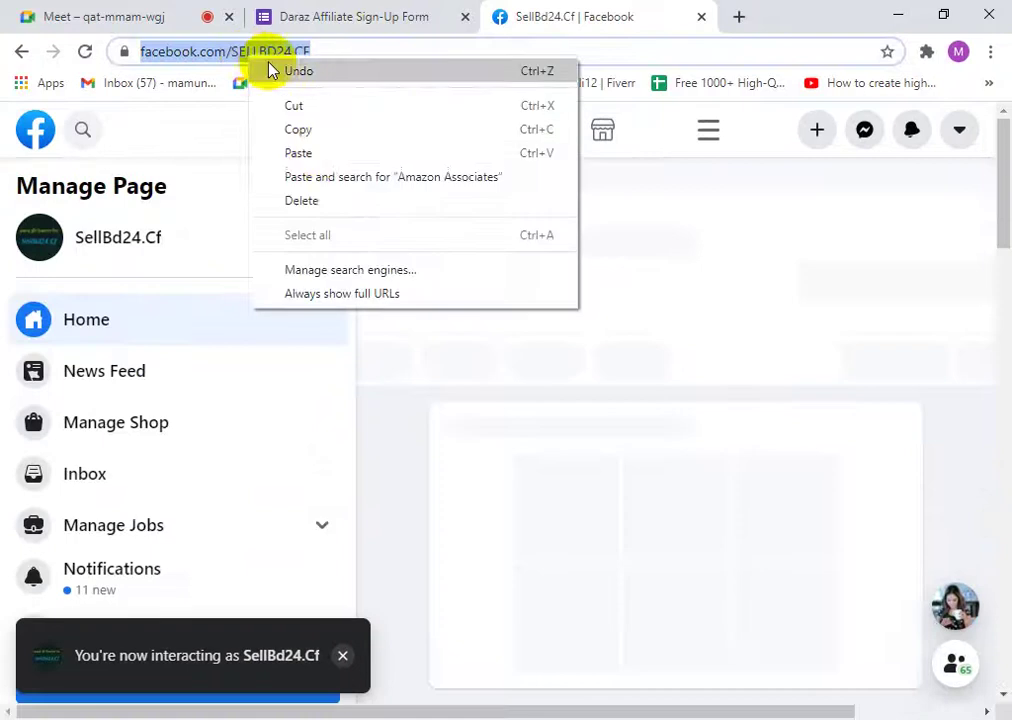
pyautogui.click(321, 135)
pyautogui.click(384, 14)
pyautogui.click(308, 328)
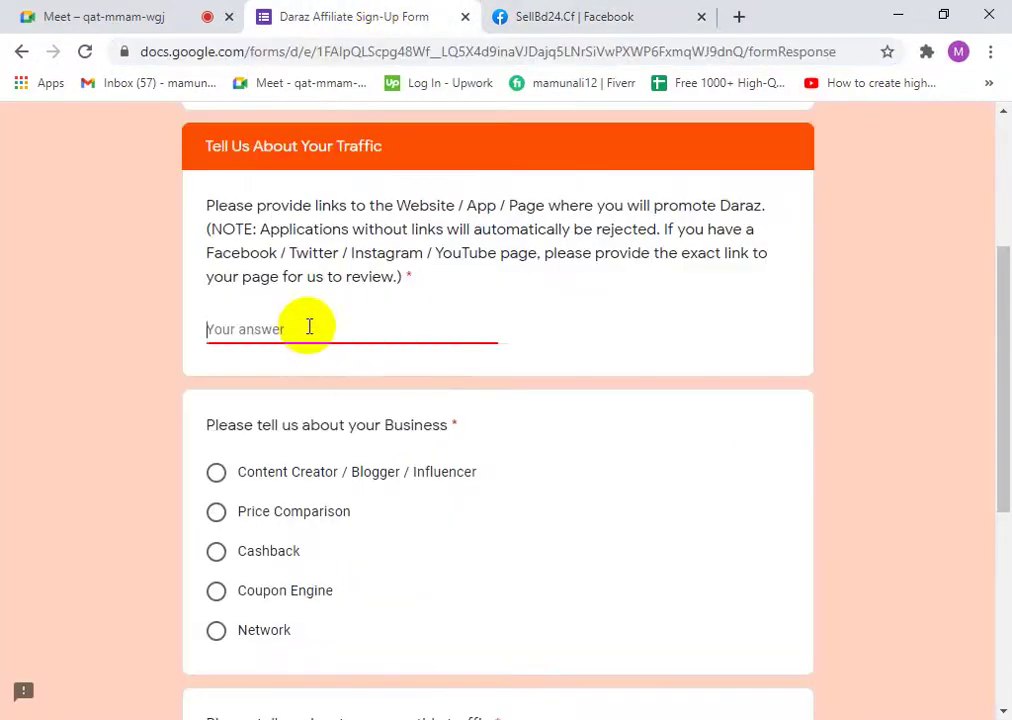
pyautogui.rightClick(338, 329)
pyautogui.click(361, 445)
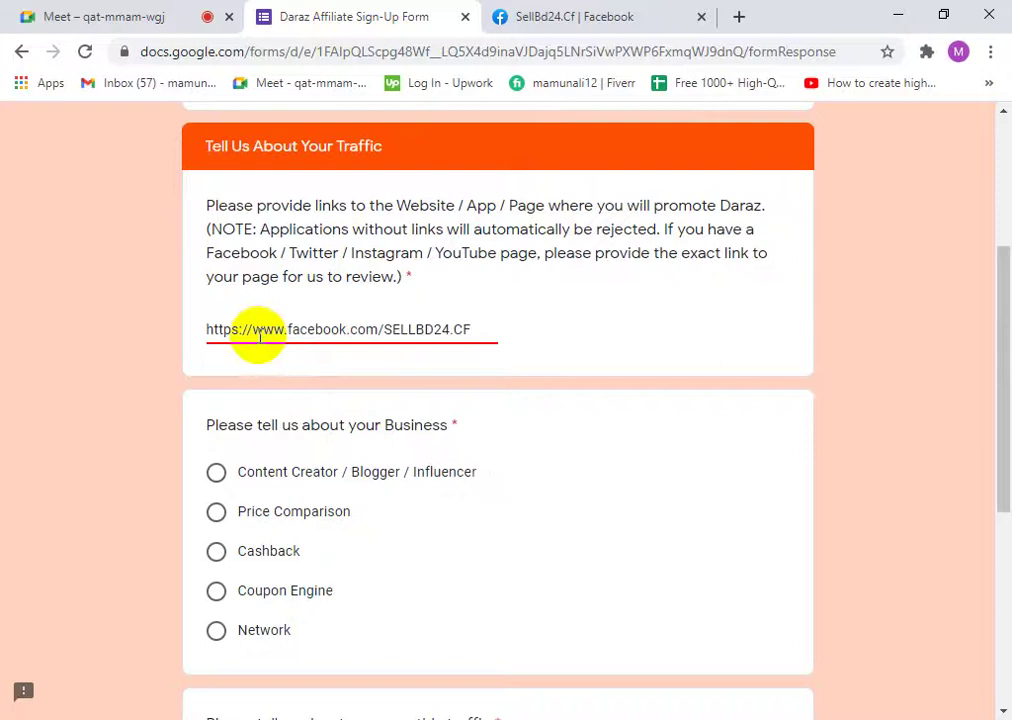
pyautogui.moveTo(253, 332); pyautogui.dragTo(138, 334)
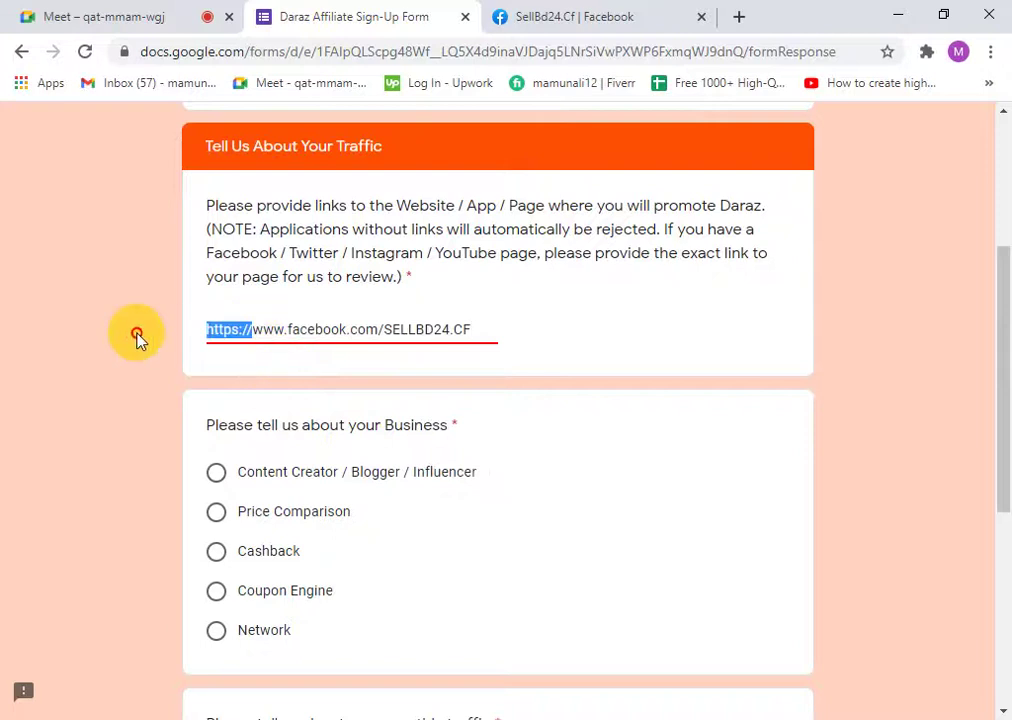
pyautogui.click(474, 329)
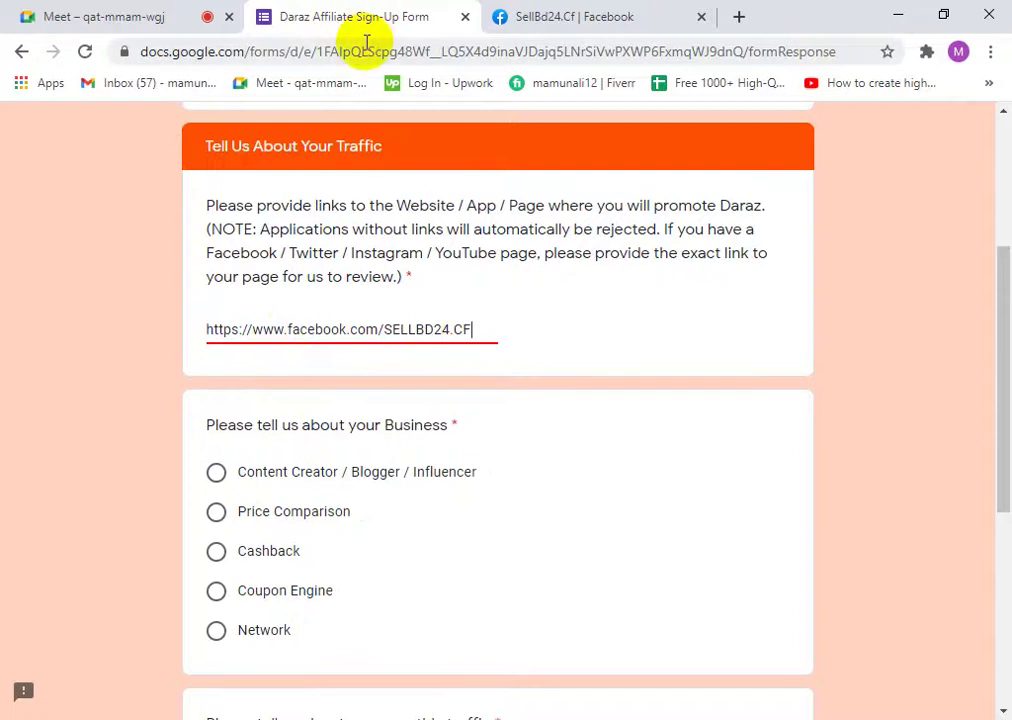
# - Review the answered sign-up form, briefly checking the Facebook tab
pyautogui.scroll(-1, 427, 352)
pyautogui.scroll(-3, 427, 352)
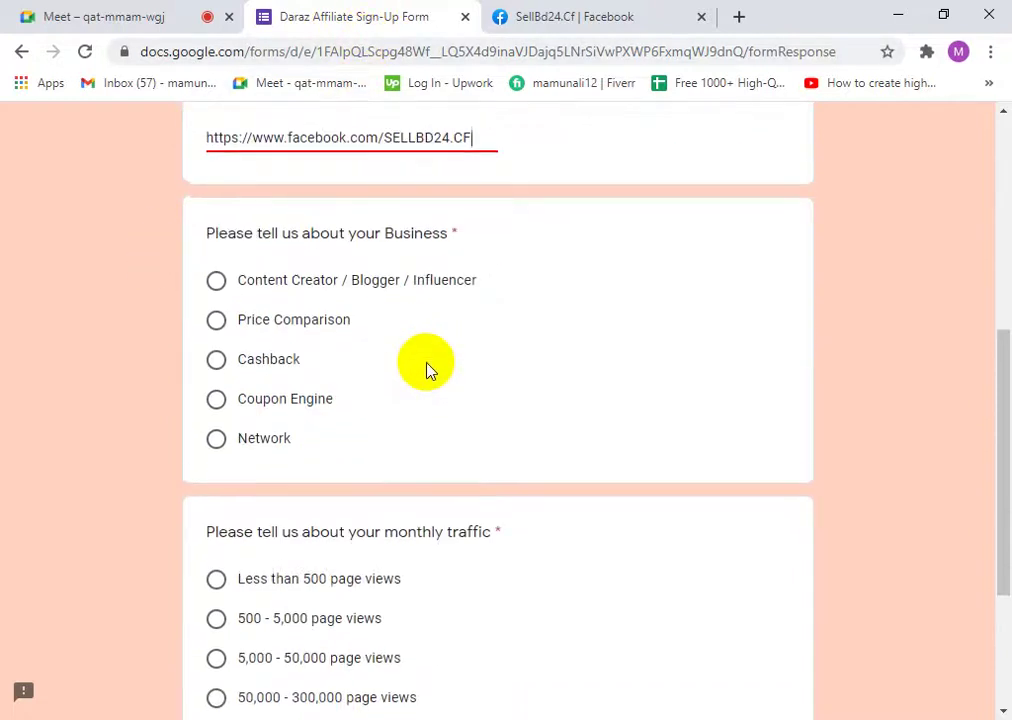
pyautogui.scroll(2, 425, 361)
pyautogui.click(515, 18)
pyautogui.click(368, 17)
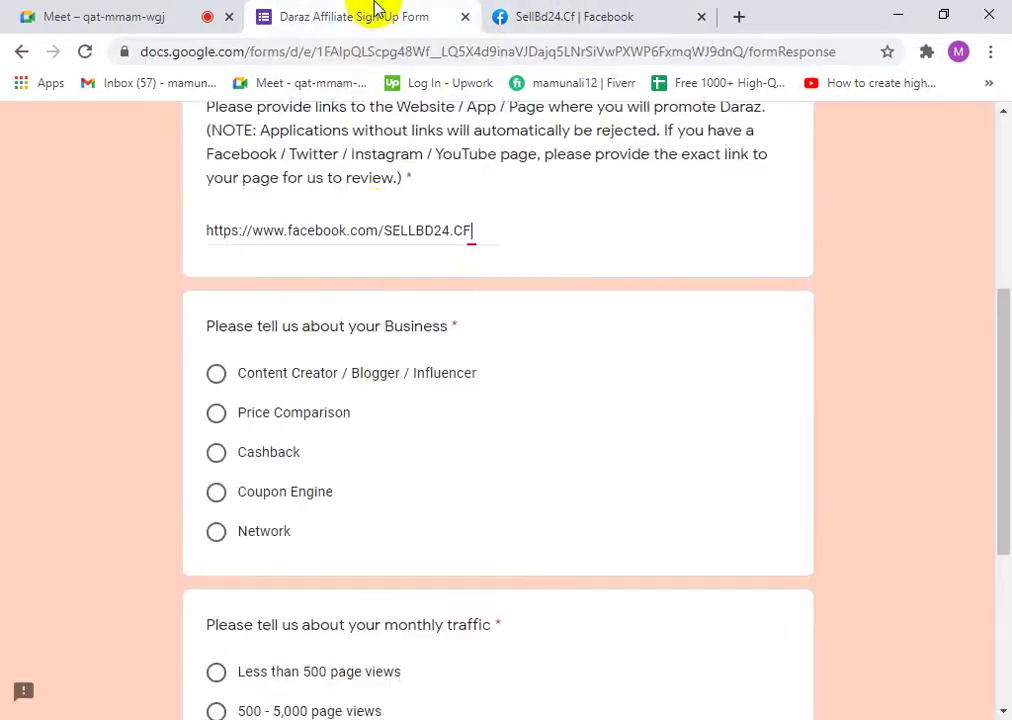
pyautogui.scroll(3, 409, 255)
pyautogui.scroll(-3, 375, 430)
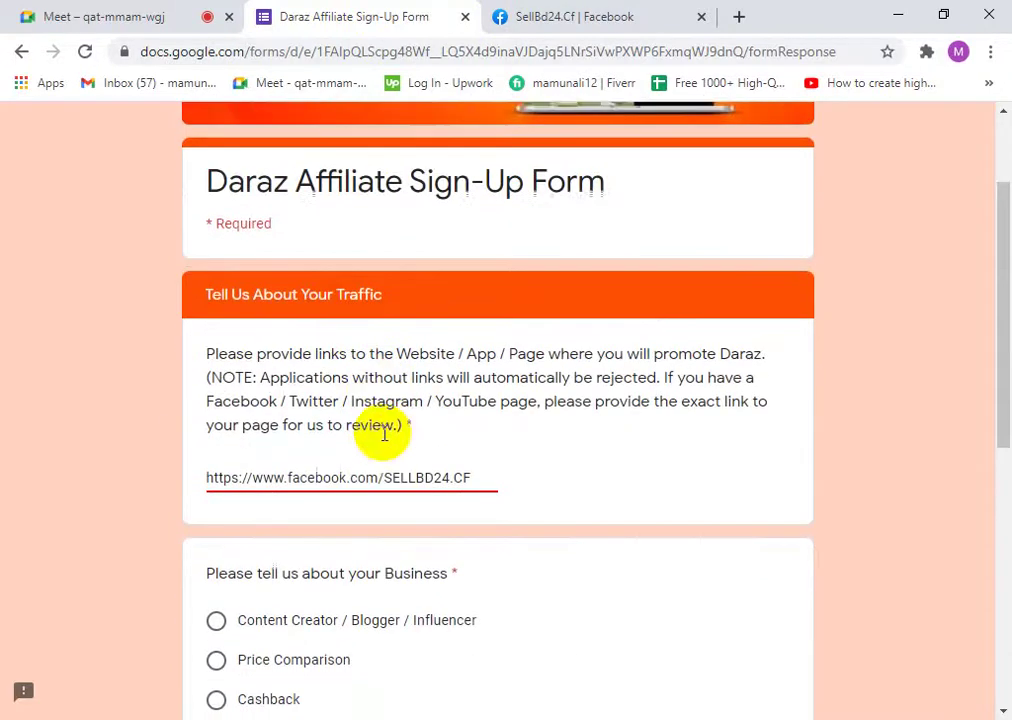
pyautogui.scroll(2, 340, 470)
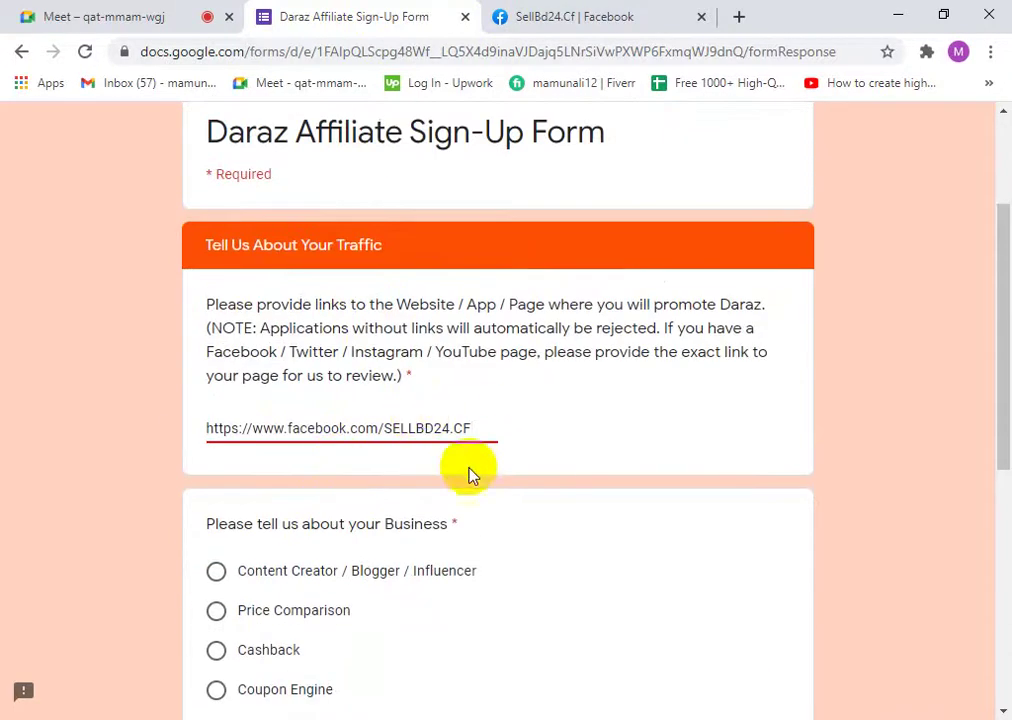
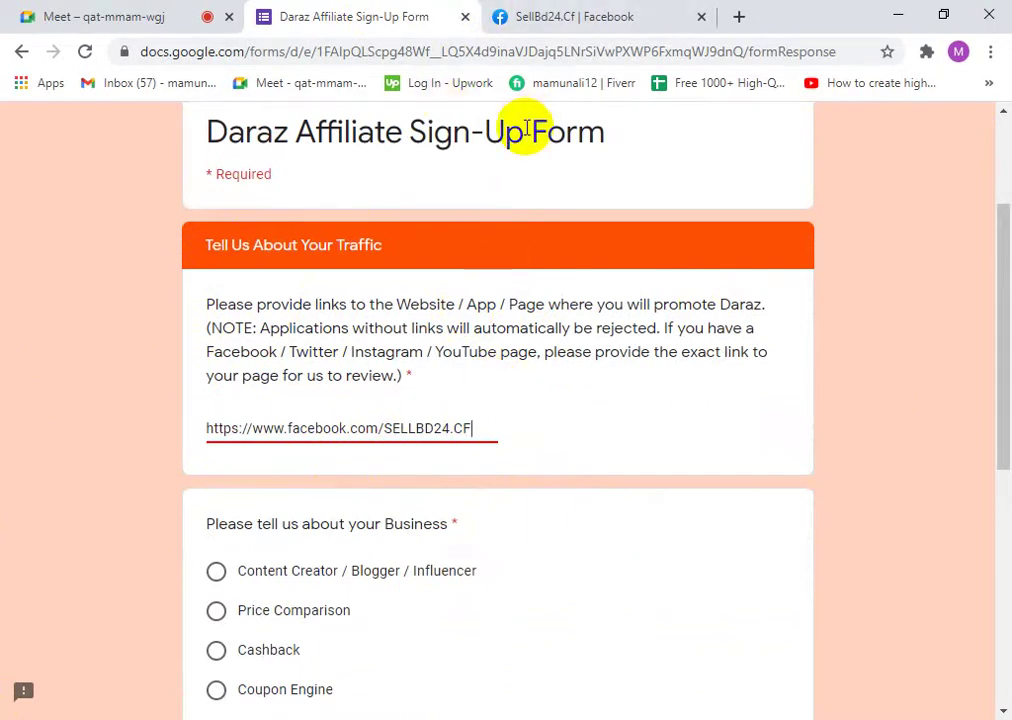
# - Check the Meet presentation and open the SellBd24.Cf Facebook page from the sign-up form
pyautogui.click(110, 12)
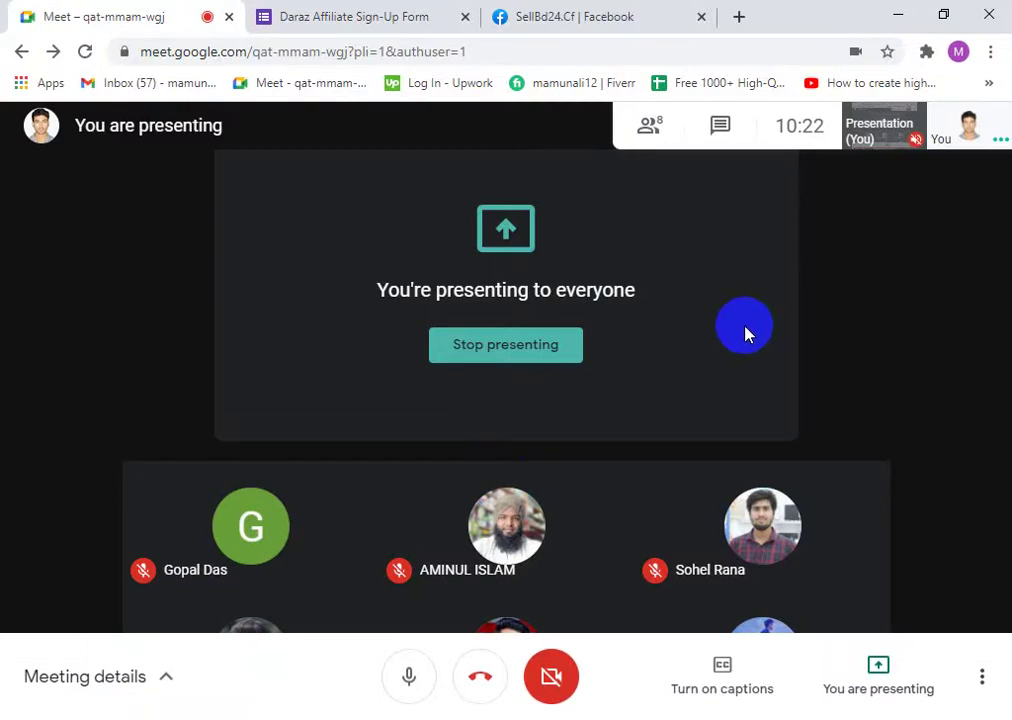
pyautogui.click(407, 12)
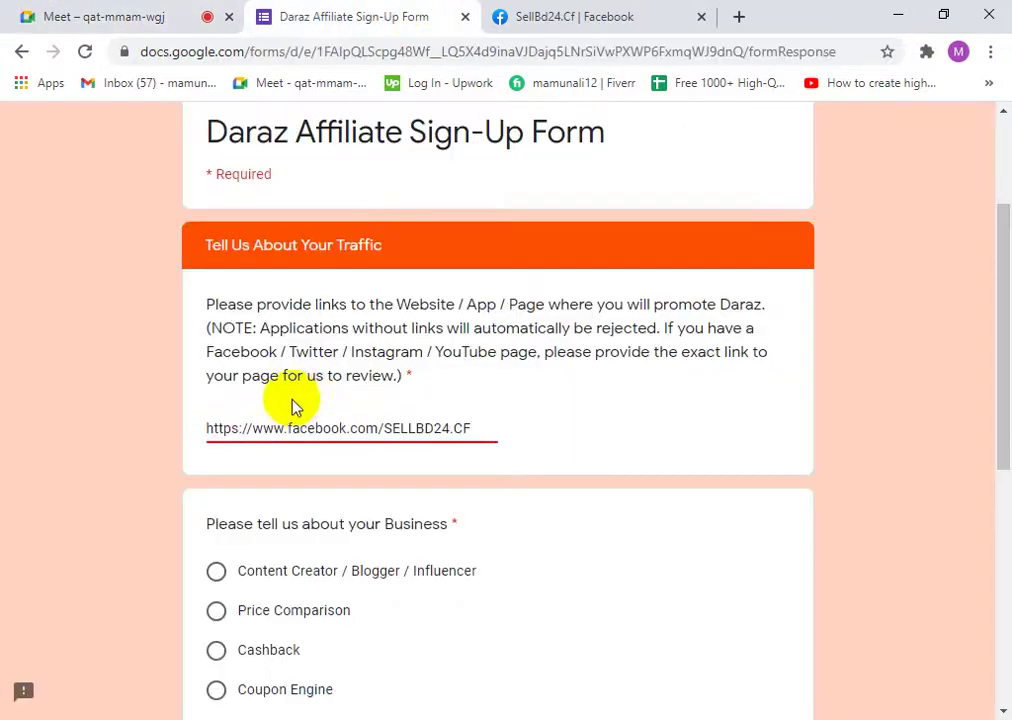
pyautogui.click(108, 16)
pyautogui.click(348, 17)
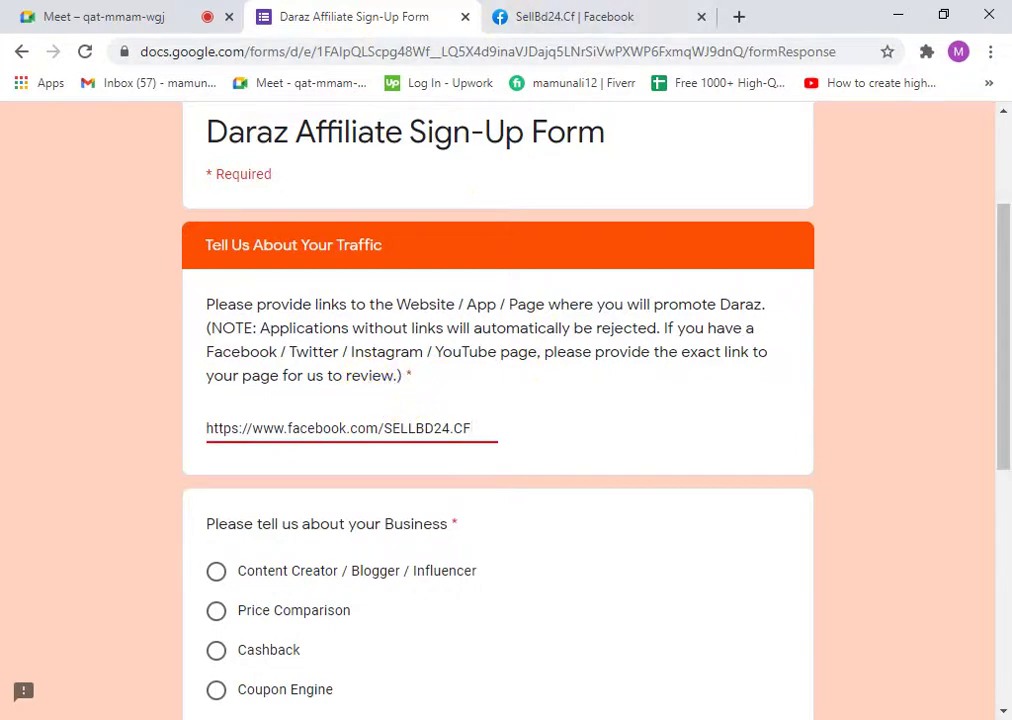
pyautogui.click(516, 28)
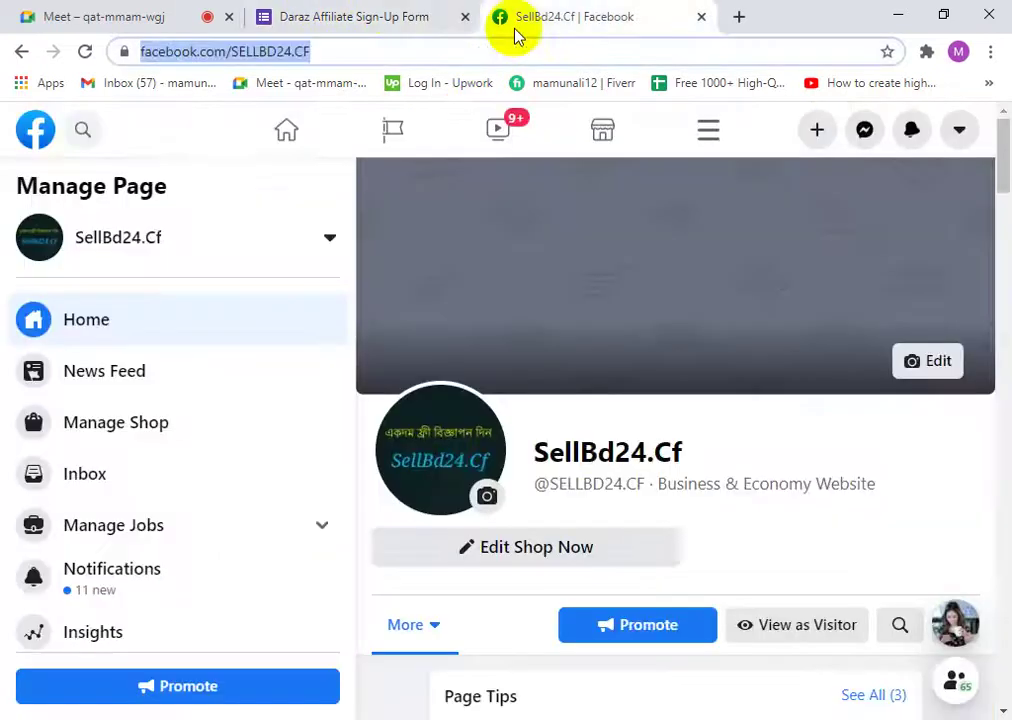
pyautogui.click(380, 17)
pyautogui.click(160, 10)
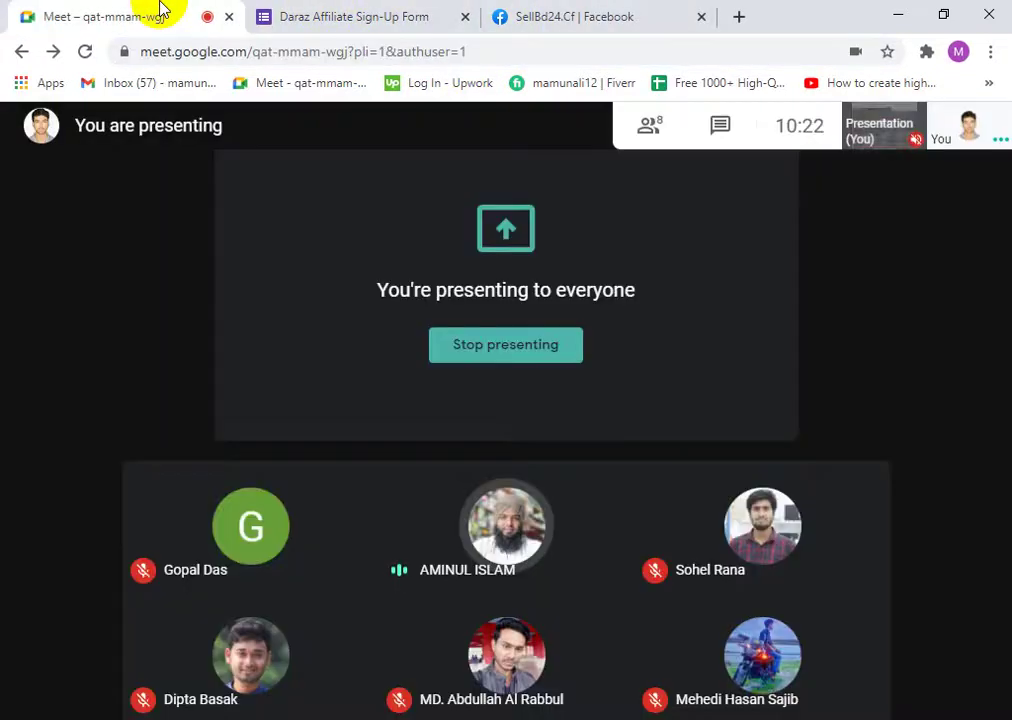
pyautogui.click(361, 12)
# - Read the links question's description paragraph by selecting and then deselecting it
pyautogui.scroll(2, 262, 250)
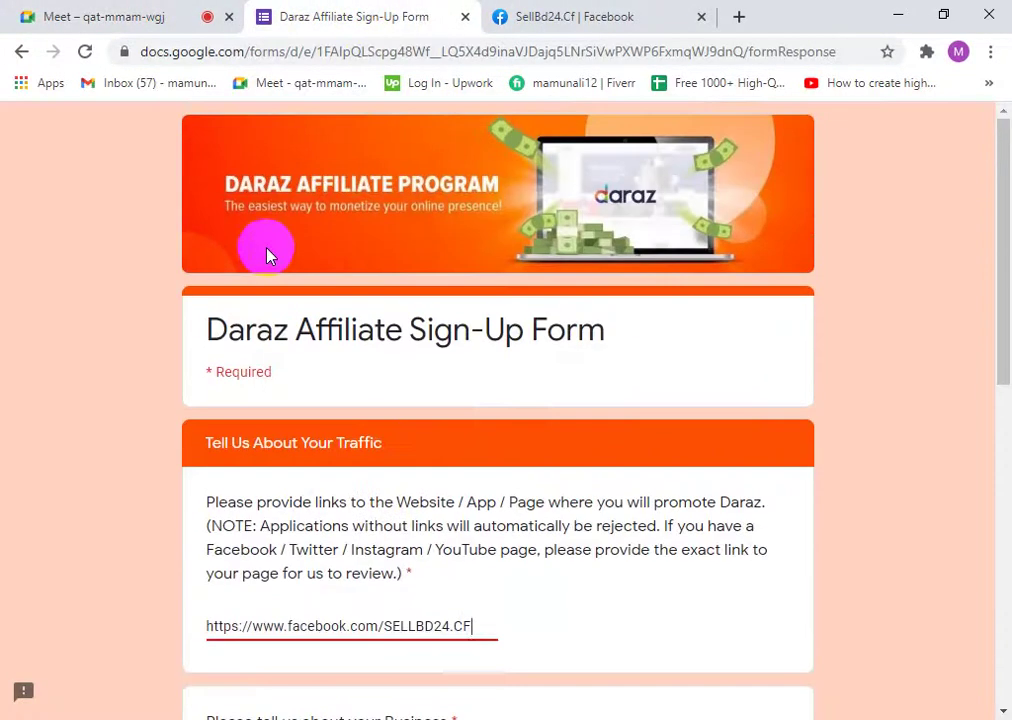
pyautogui.scroll(-4, 340, 315)
pyautogui.scroll(1, 375, 333)
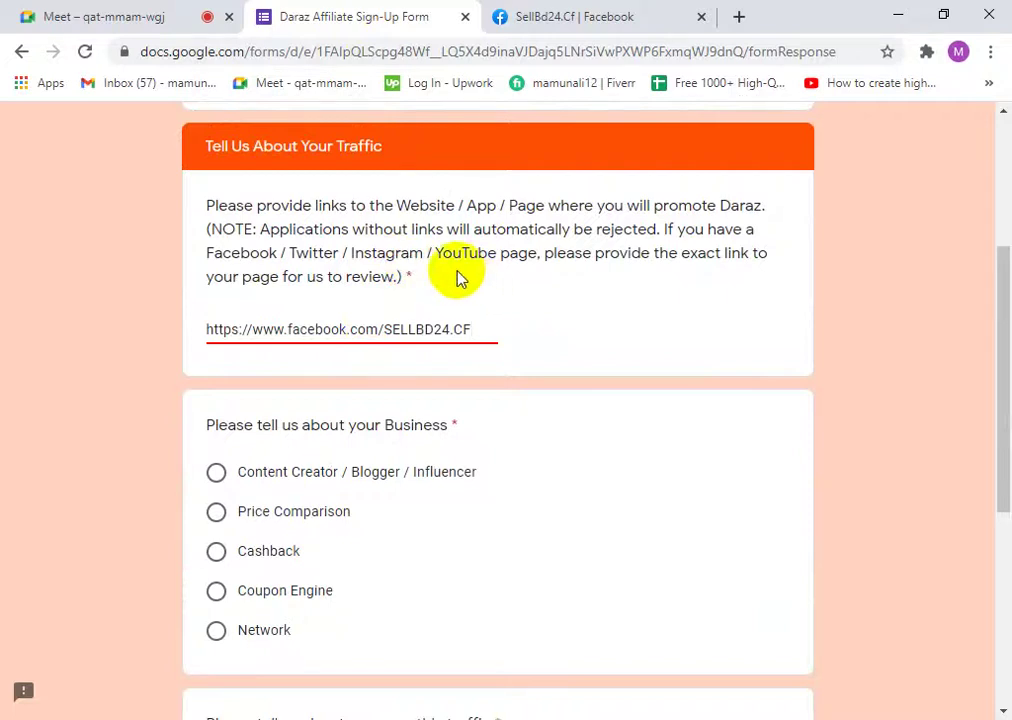
pyautogui.click(427, 278)
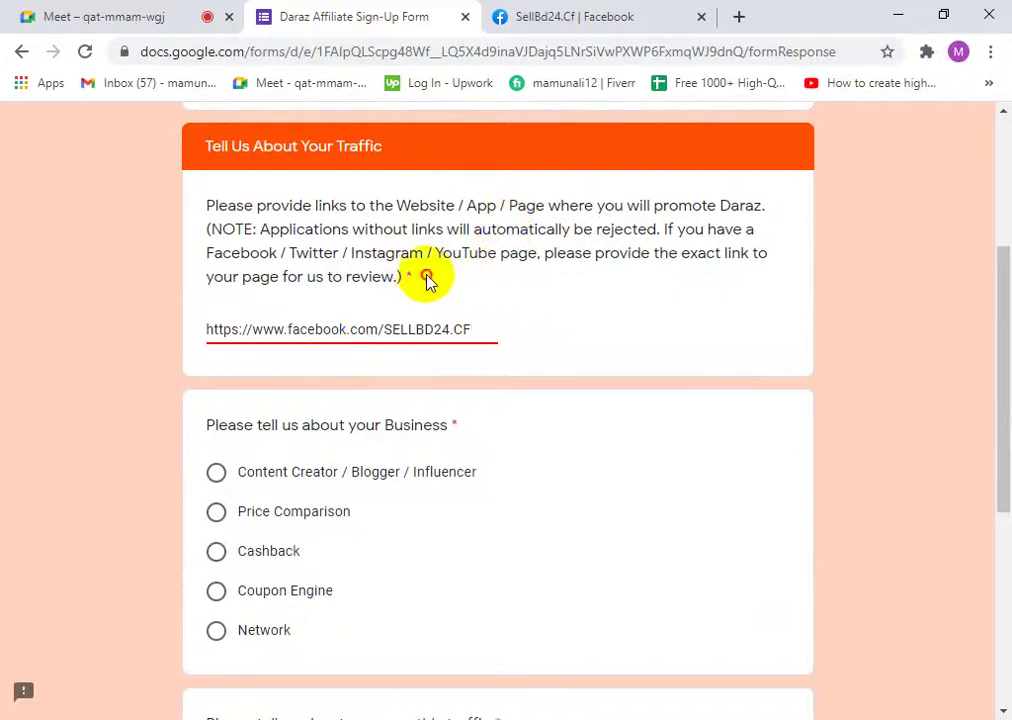
pyautogui.moveTo(427, 278); pyautogui.dragTo(210, 210)
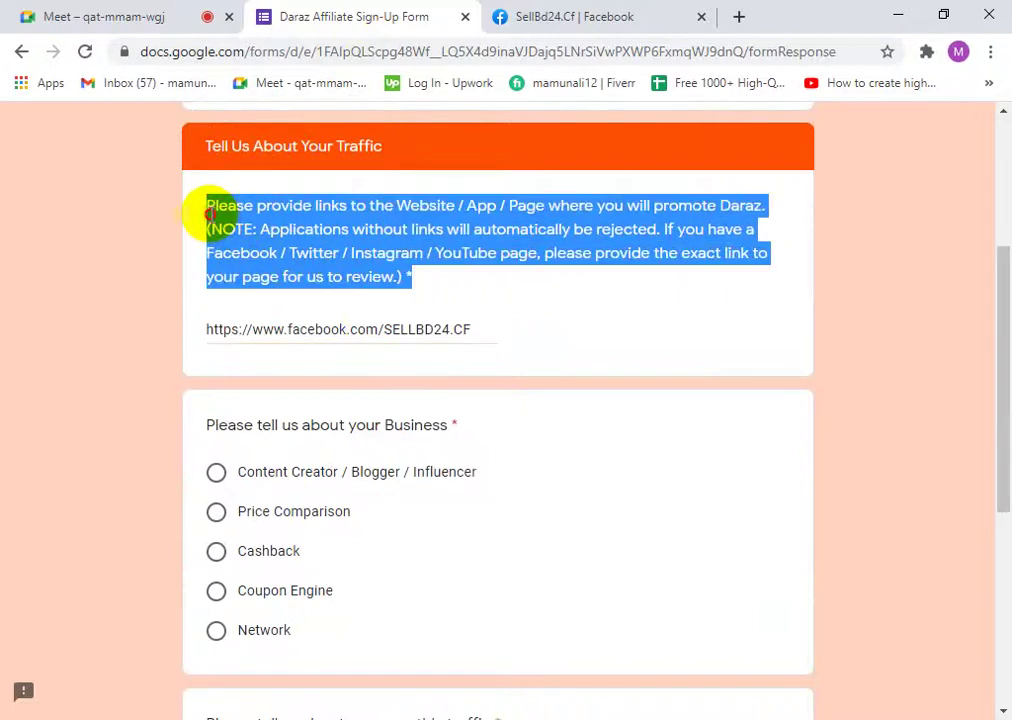
pyautogui.click(411, 278)
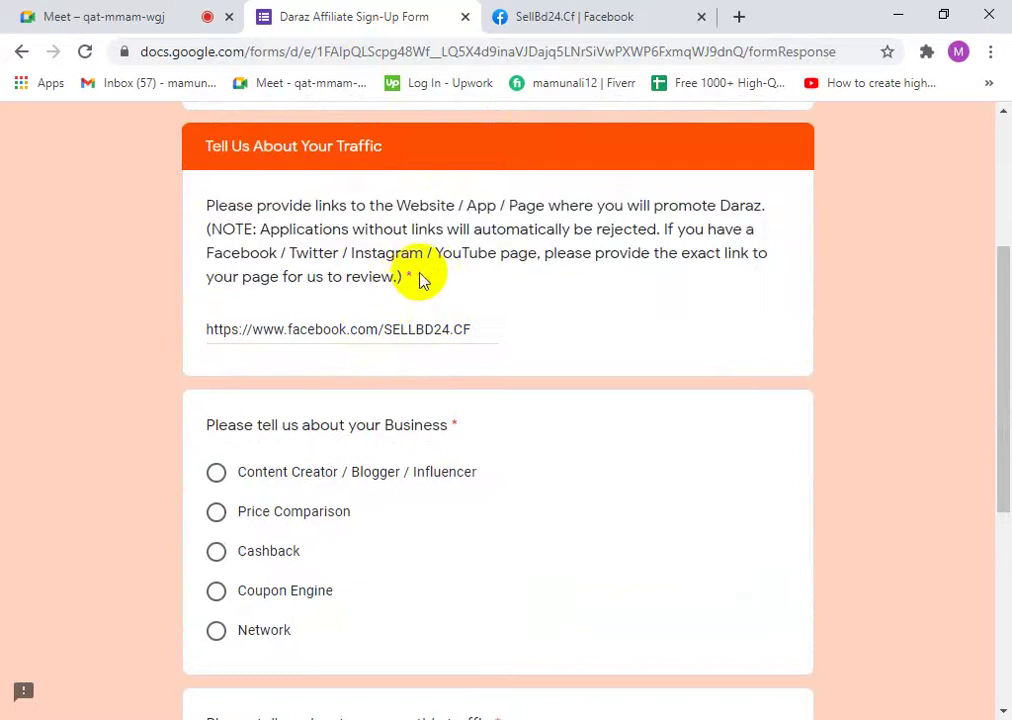
pyautogui.moveTo(420, 280); pyautogui.dragTo(210, 205)
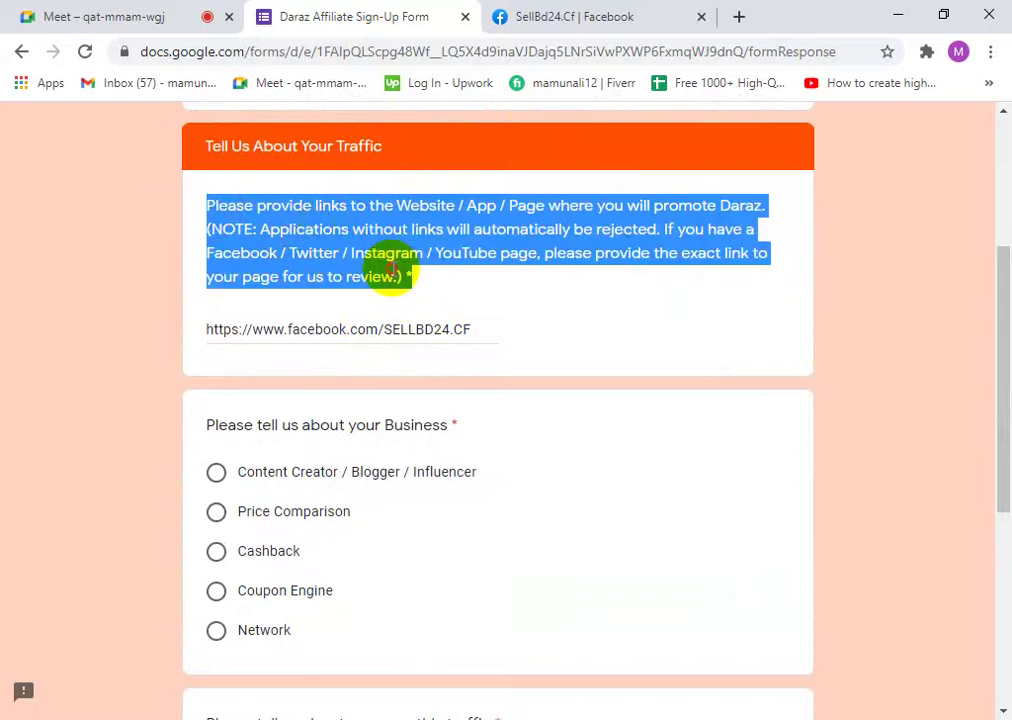
pyautogui.moveTo(412, 277); pyautogui.dragTo(199, 213)
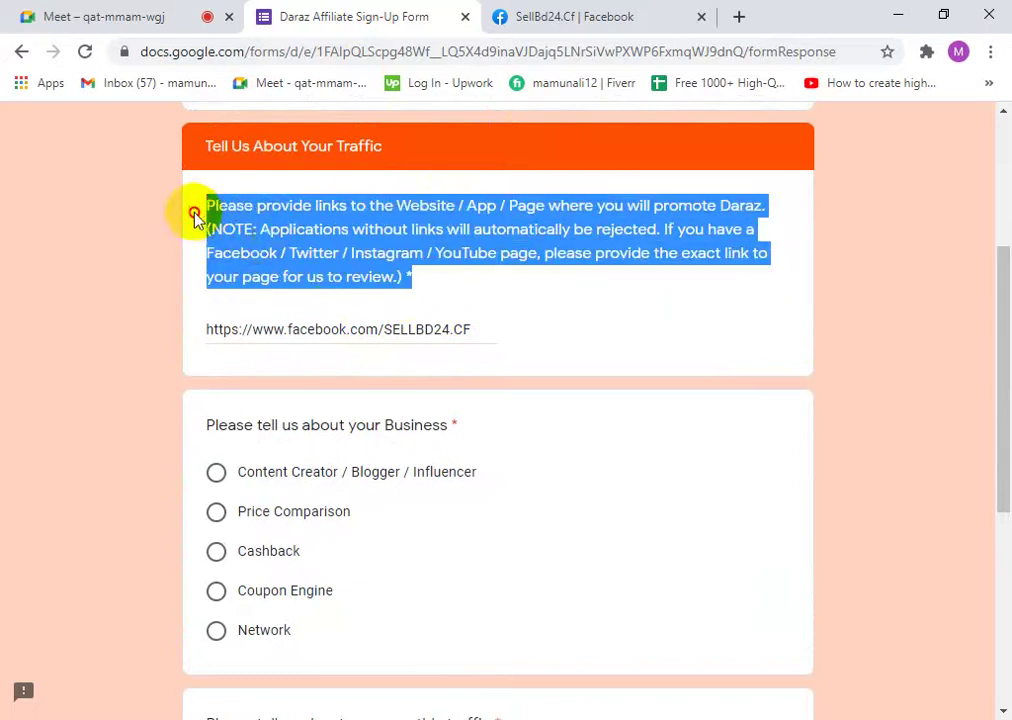
pyautogui.click(260, 237)
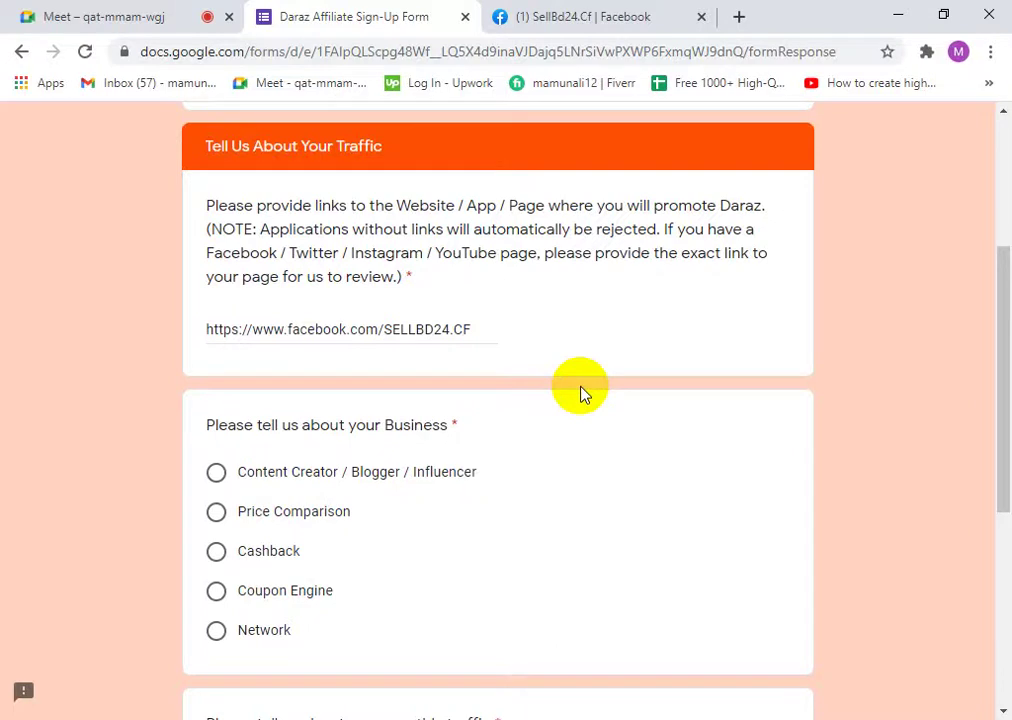
# - On the SellBd24.Cf Facebook page, go to the news feed and open and close Messenger
pyautogui.click(562, 14)
pyautogui.click(303, 133)
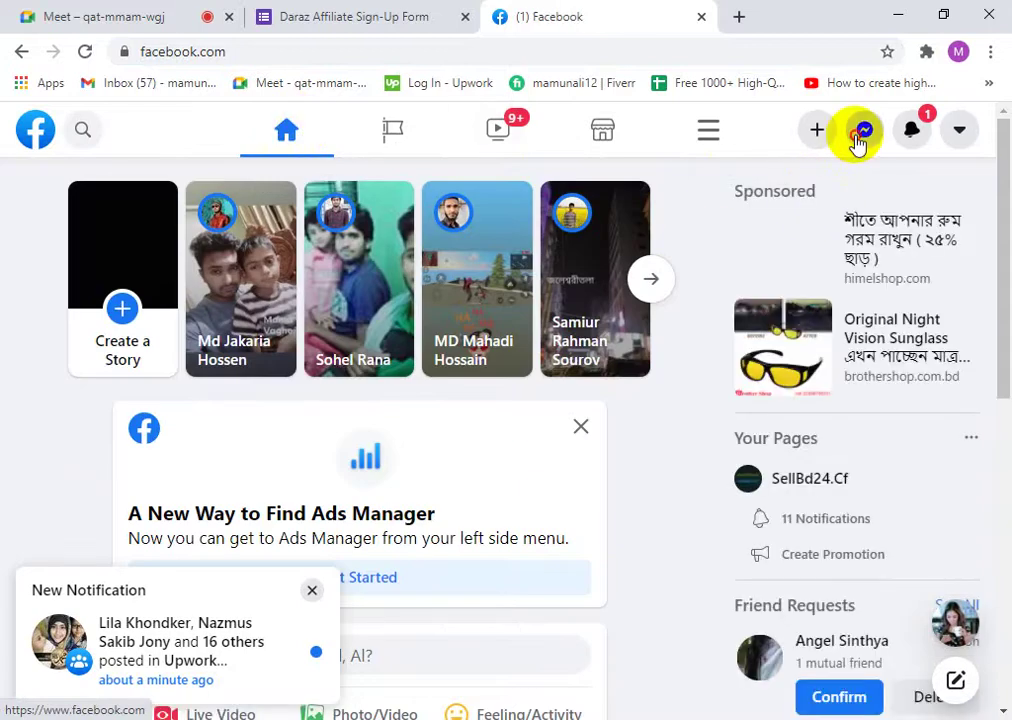
pyautogui.click(862, 131)
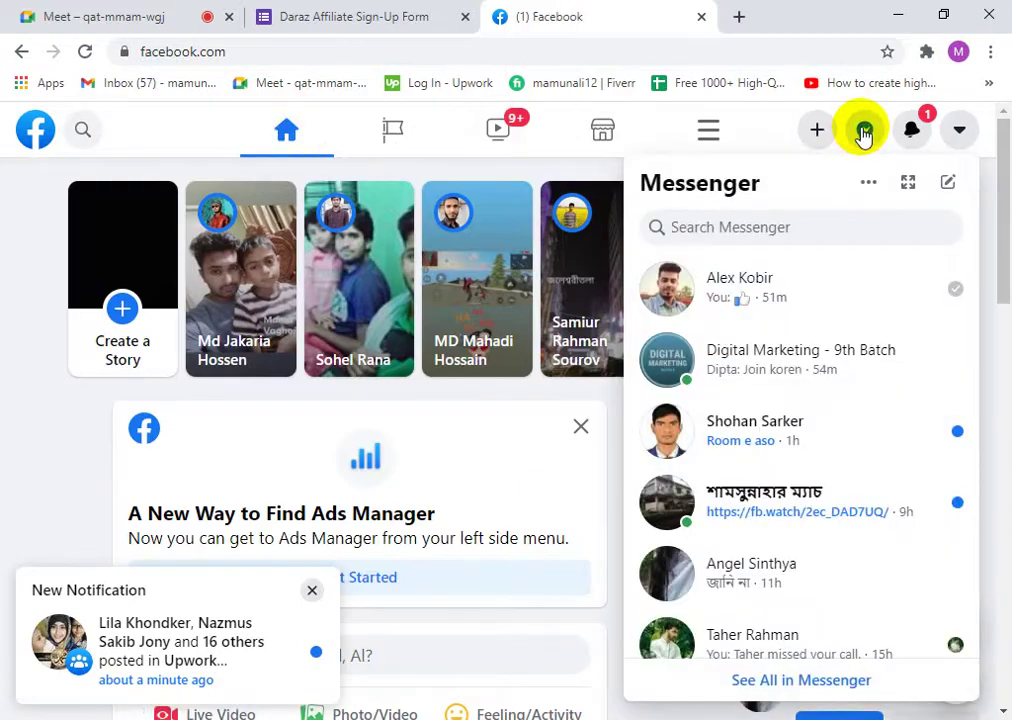
pyautogui.click(863, 130)
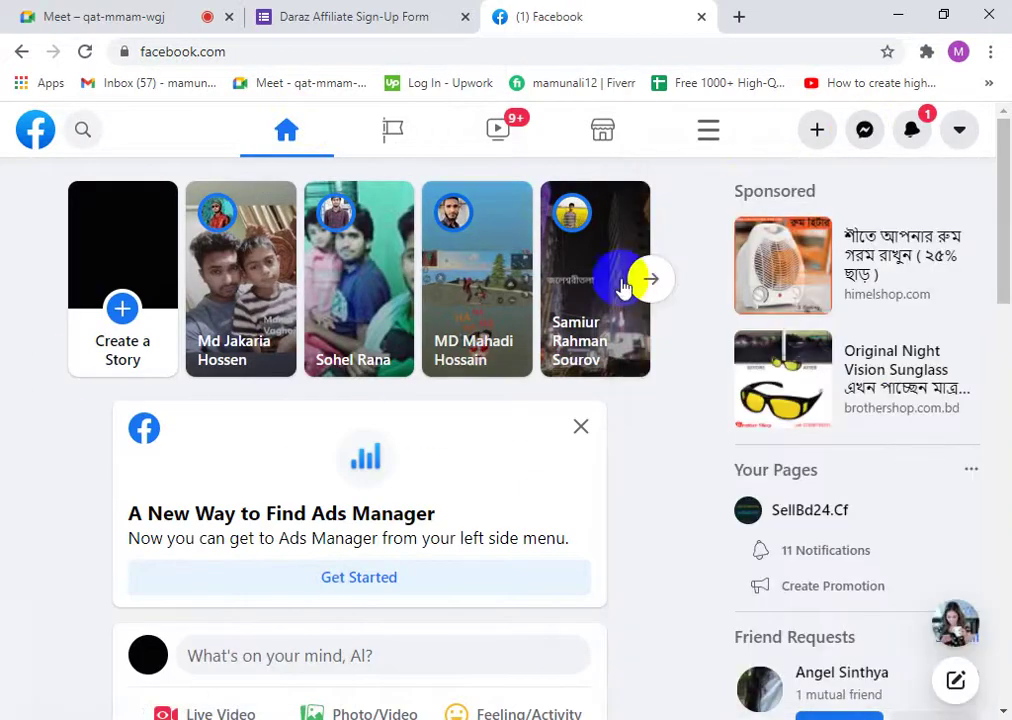
# - Scroll the feed, select part of a post's Bengali text, and close the Facebook tab
pyautogui.scroll(-4, 330, 460)
pyautogui.scroll(-2, 330, 518)
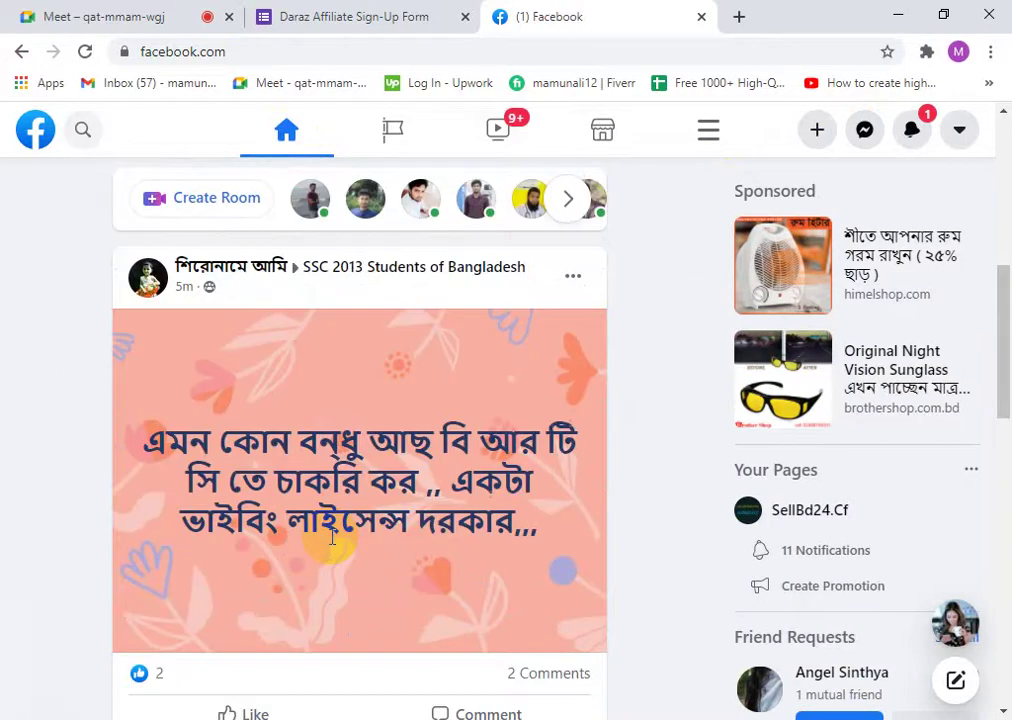
pyautogui.scroll(-1, 385, 528)
pyautogui.scroll(-4, 385, 528)
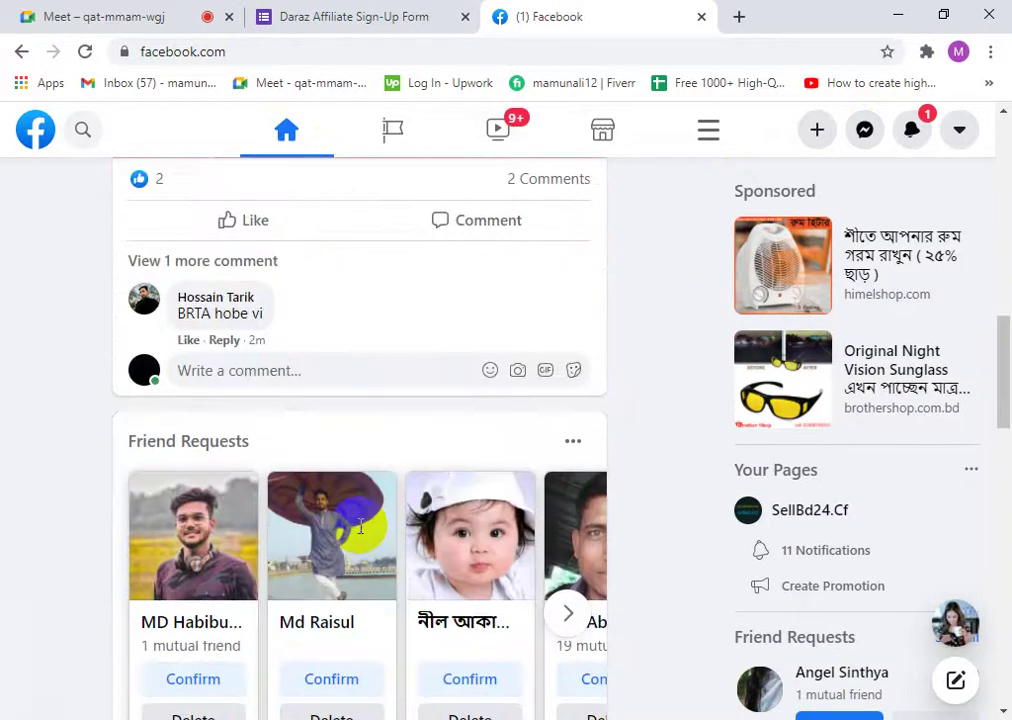
pyautogui.scroll(4, 346, 520)
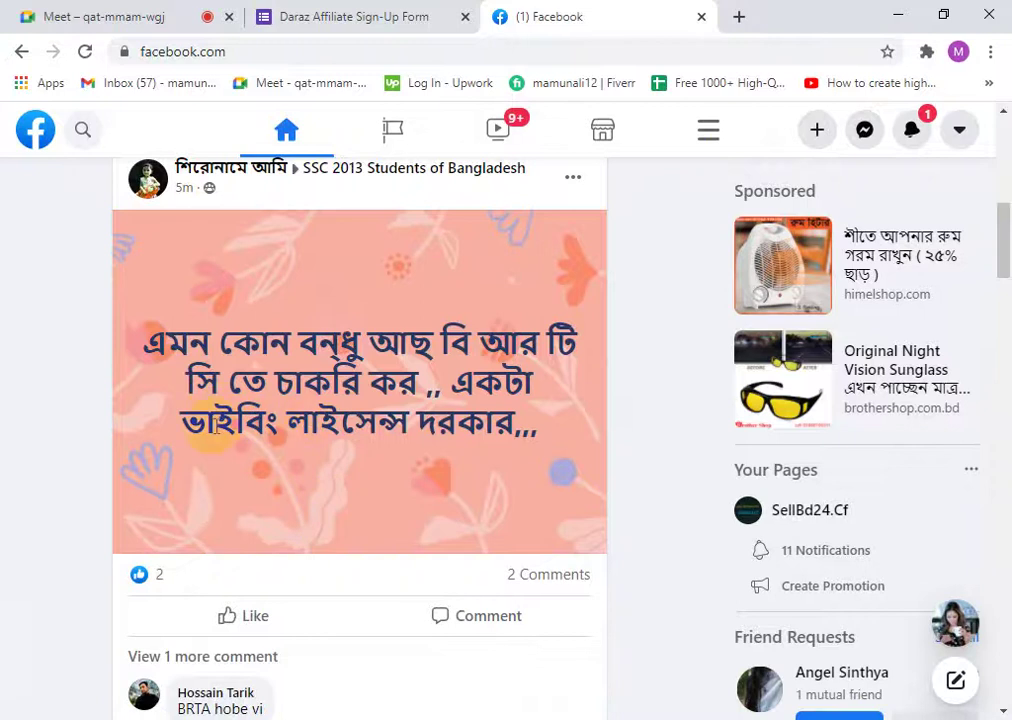
pyautogui.moveTo(215, 422); pyautogui.dragTo(436, 428)
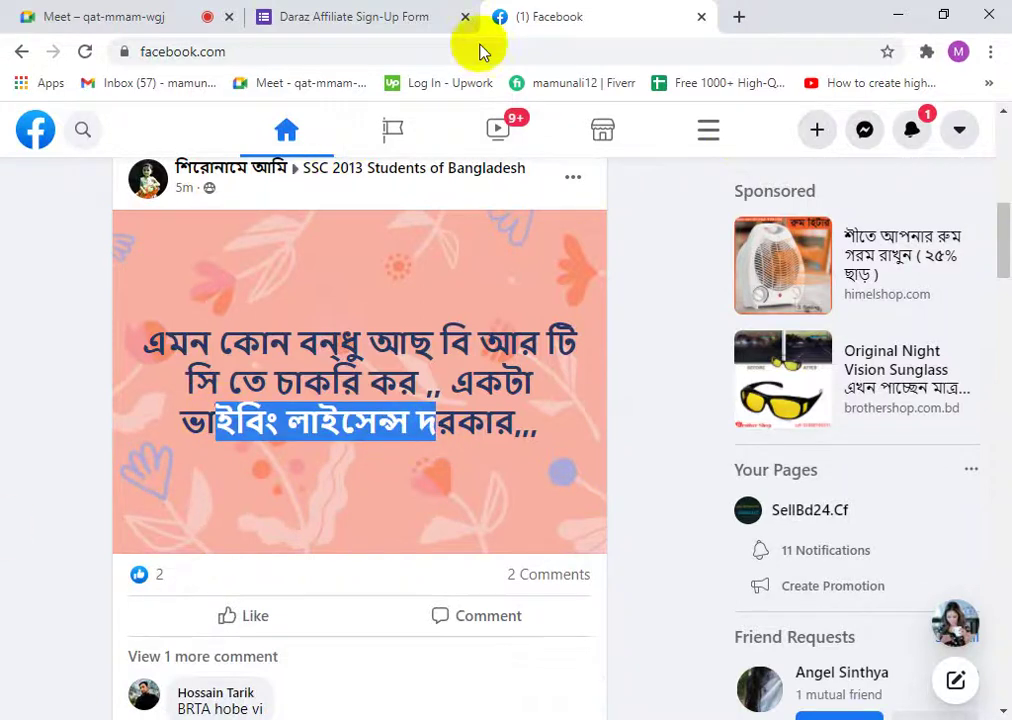
pyautogui.click(701, 16)
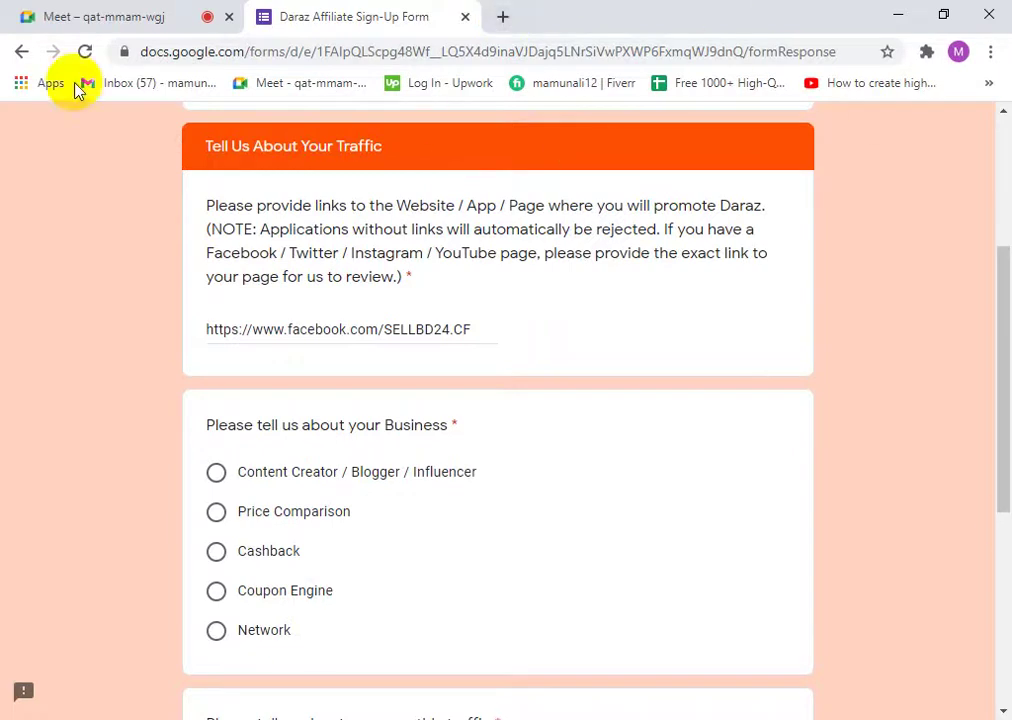
# - Scroll to the 'Please tell us about your Business' question and select its heading text
pyautogui.scroll(-2, 207, 580)
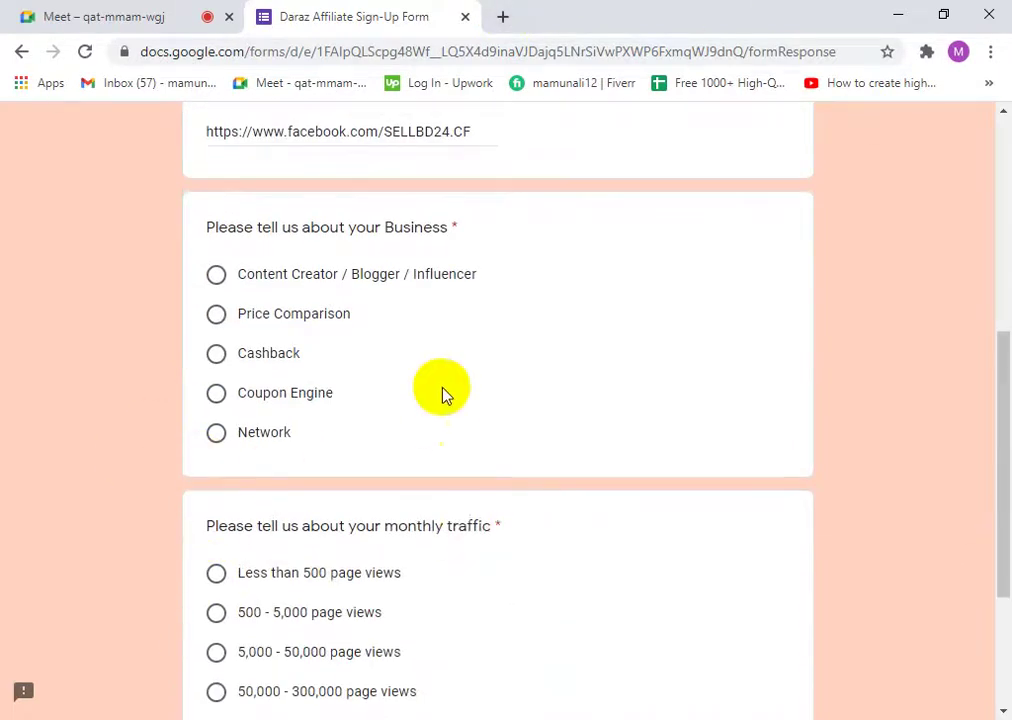
pyautogui.scroll(5, 446, 395)
pyautogui.scroll(-6, 54, 445)
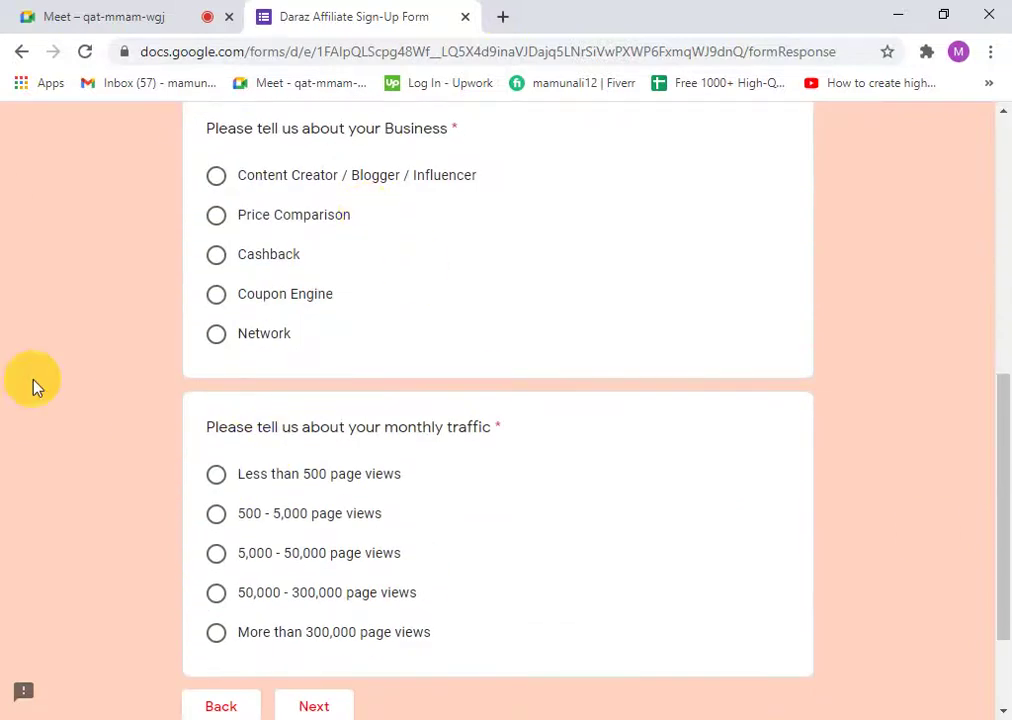
pyautogui.moveTo(236, 128); pyautogui.dragTo(380, 148)
pyautogui.click(378, 128)
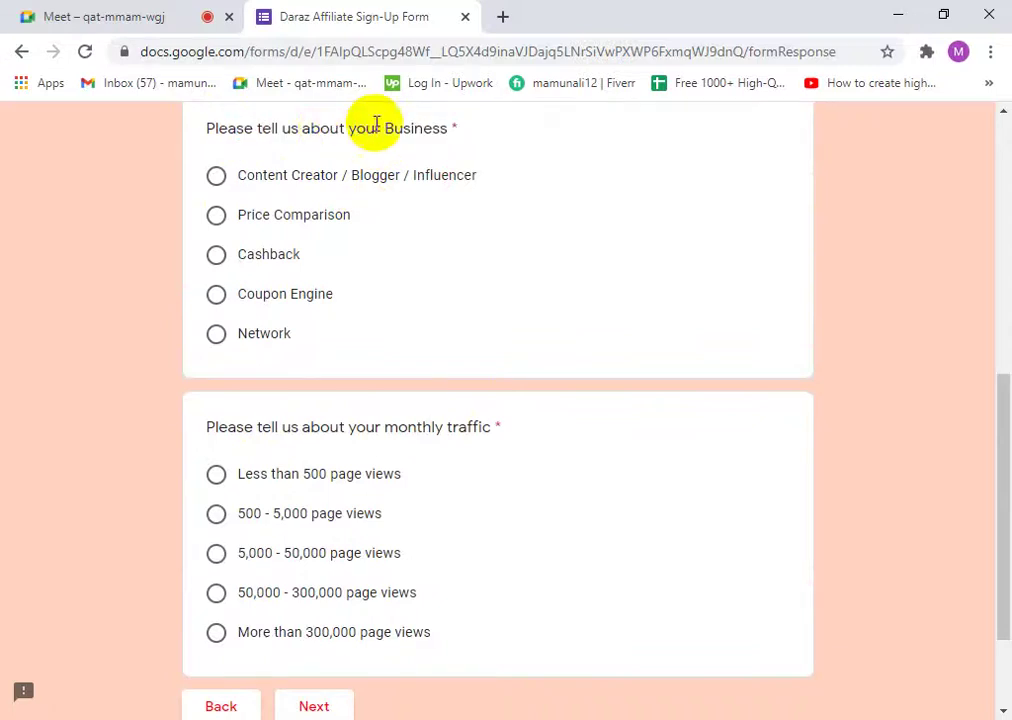
pyautogui.moveTo(452, 131); pyautogui.dragTo(212, 130)
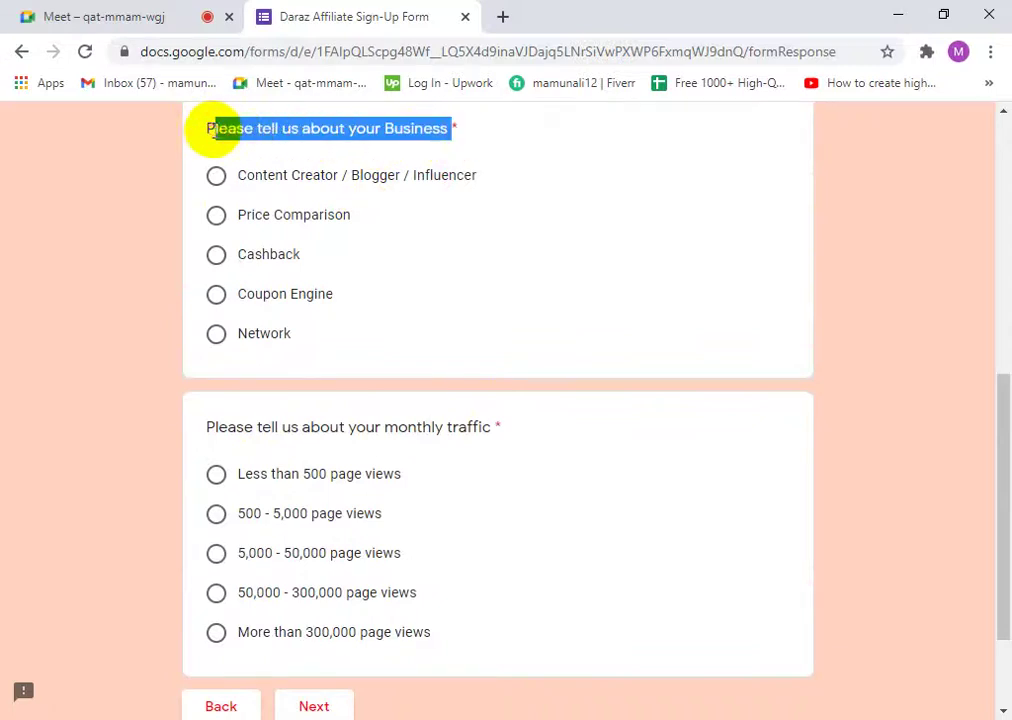
pyautogui.scroll(2, 368, 154)
pyautogui.rightClick(244, 271)
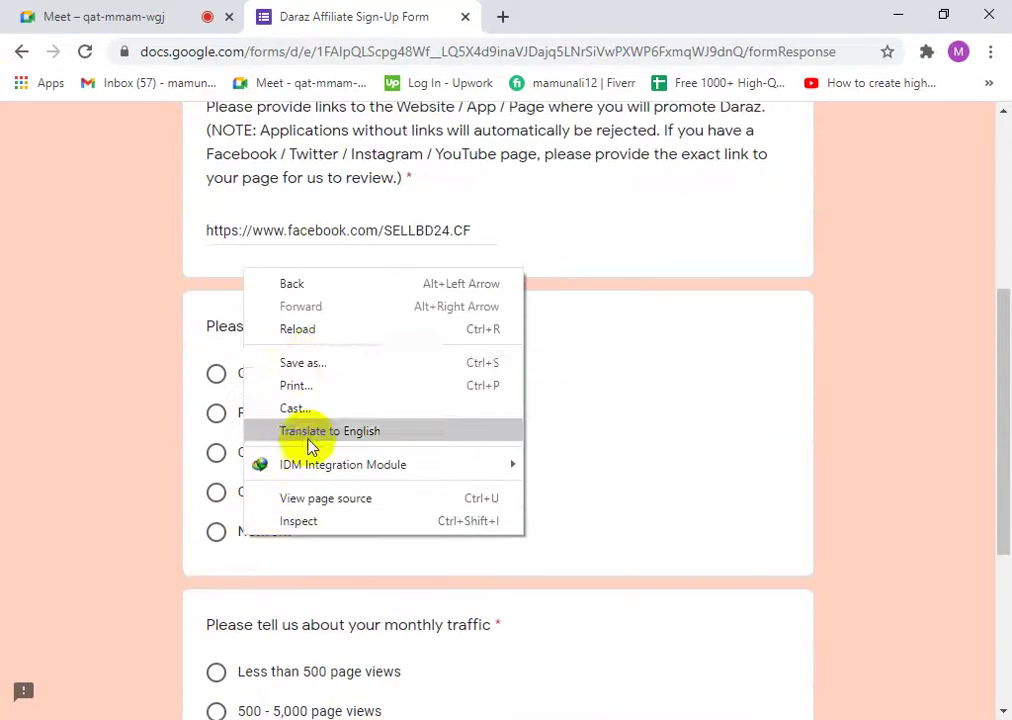
pyautogui.click(630, 316)
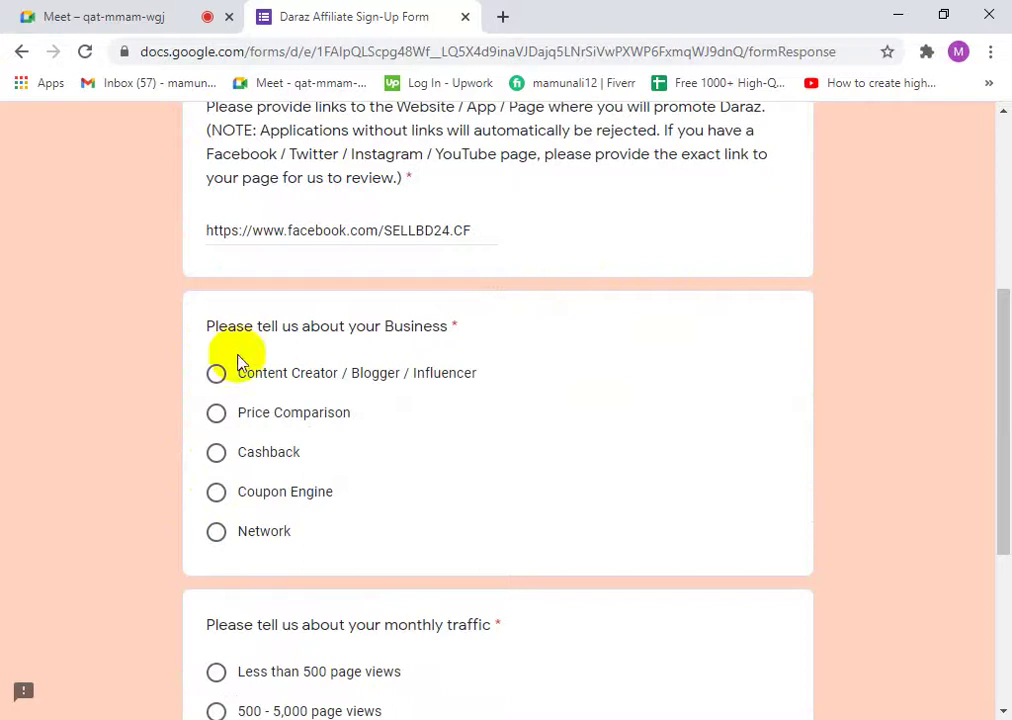
# - Highlight the business question and its Content Creator / Blogger / Influencer option while reading
pyautogui.moveTo(208, 325); pyautogui.dragTo(402, 312)
pyautogui.click(402, 314)
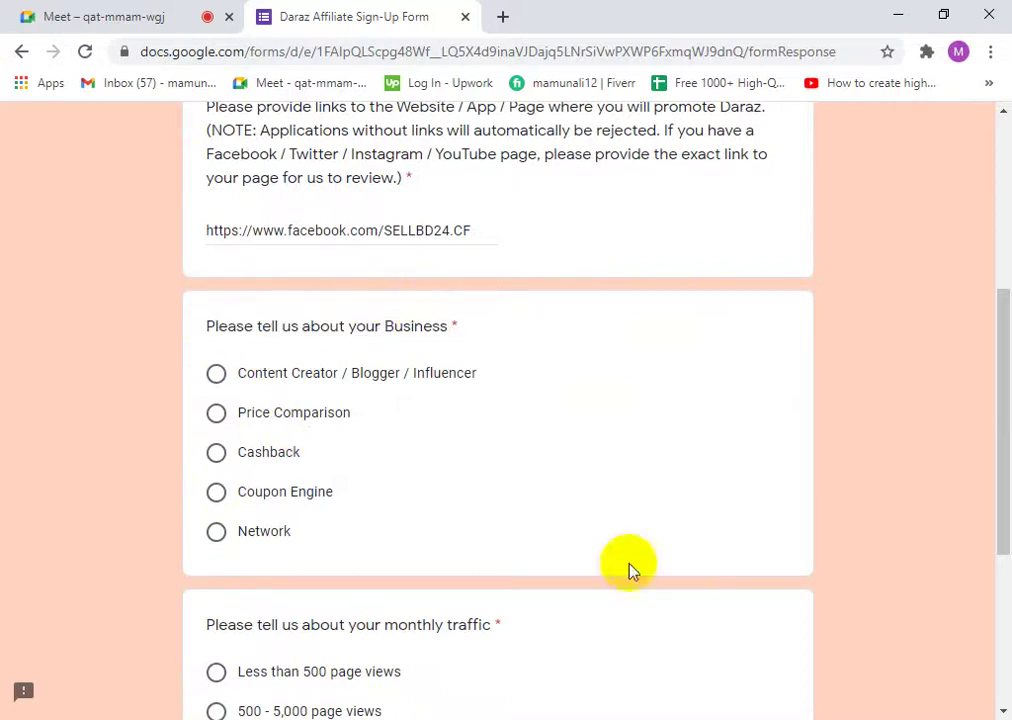
pyautogui.moveTo(264, 335); pyautogui.dragTo(395, 332)
pyautogui.moveTo(242, 374); pyautogui.dragTo(402, 373)
pyautogui.click(428, 377)
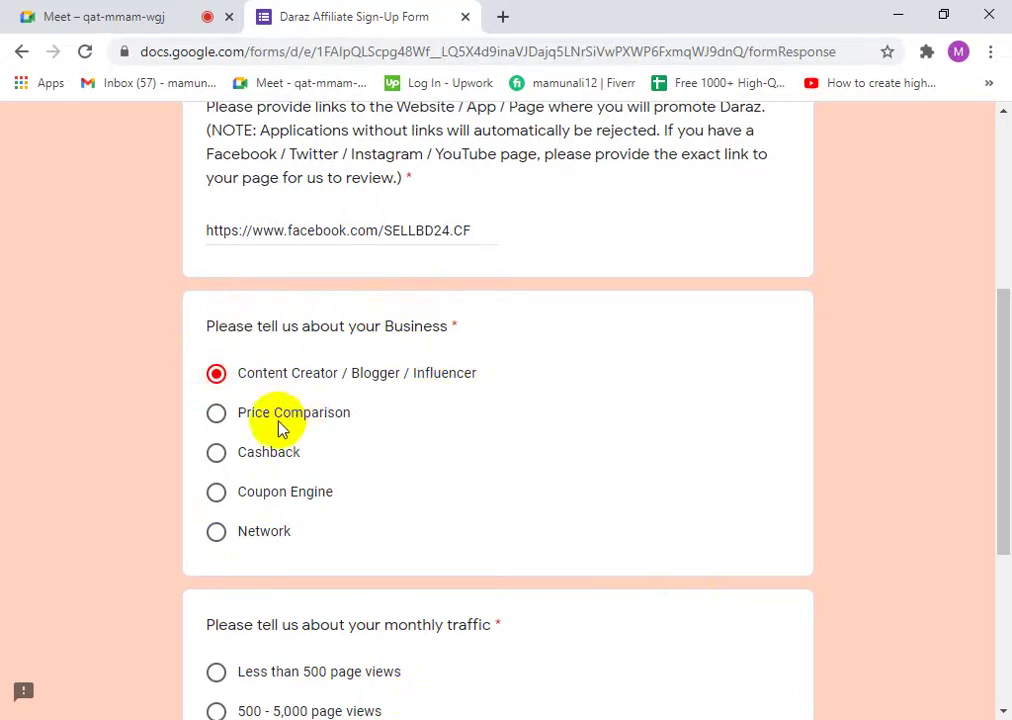
pyautogui.moveTo(499, 375); pyautogui.dragTo(233, 385)
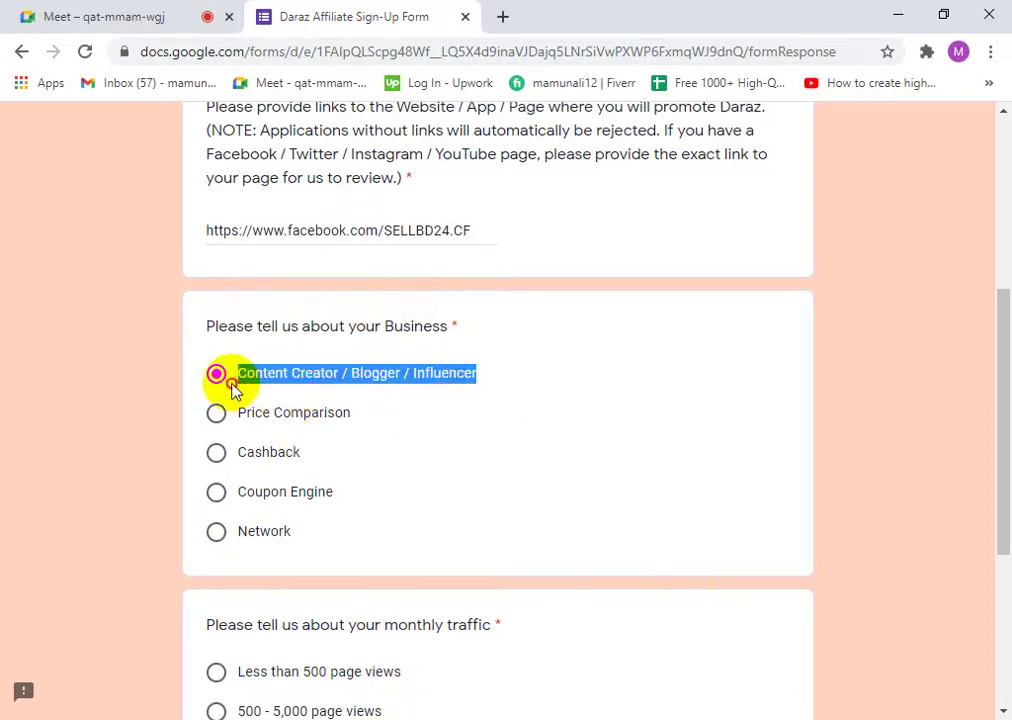
pyautogui.click(233, 383)
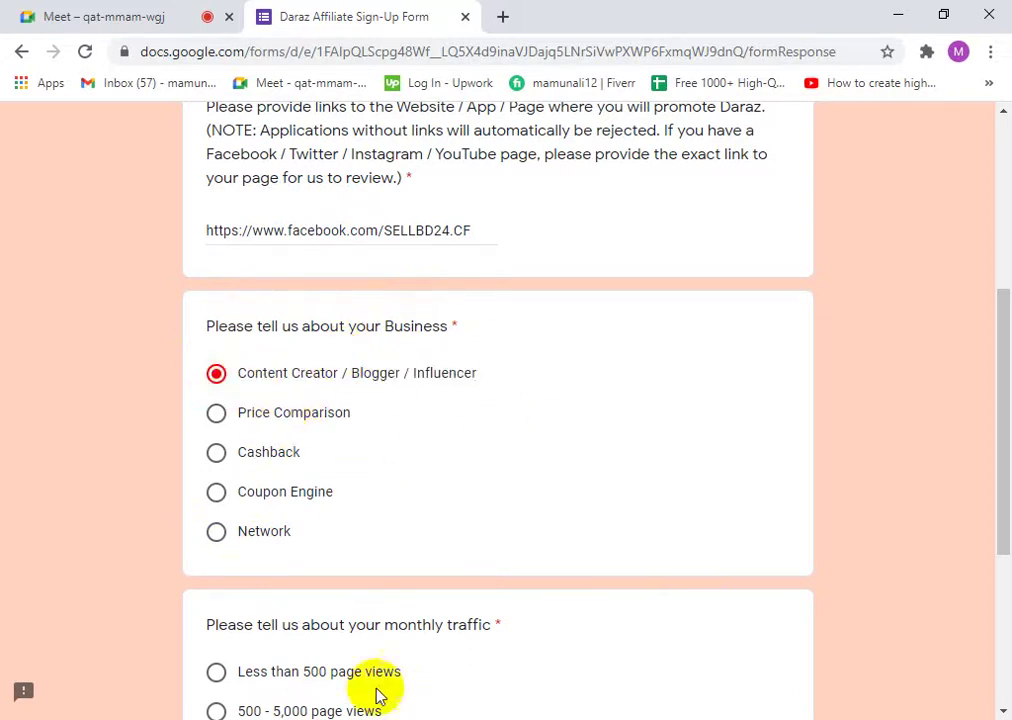
# - Try Price Comparison, Cashback, Coupon Engine and Network, then settle on Content Creator / Blogger / Influencer
pyautogui.moveTo(357, 422); pyautogui.dragTo(237, 424)
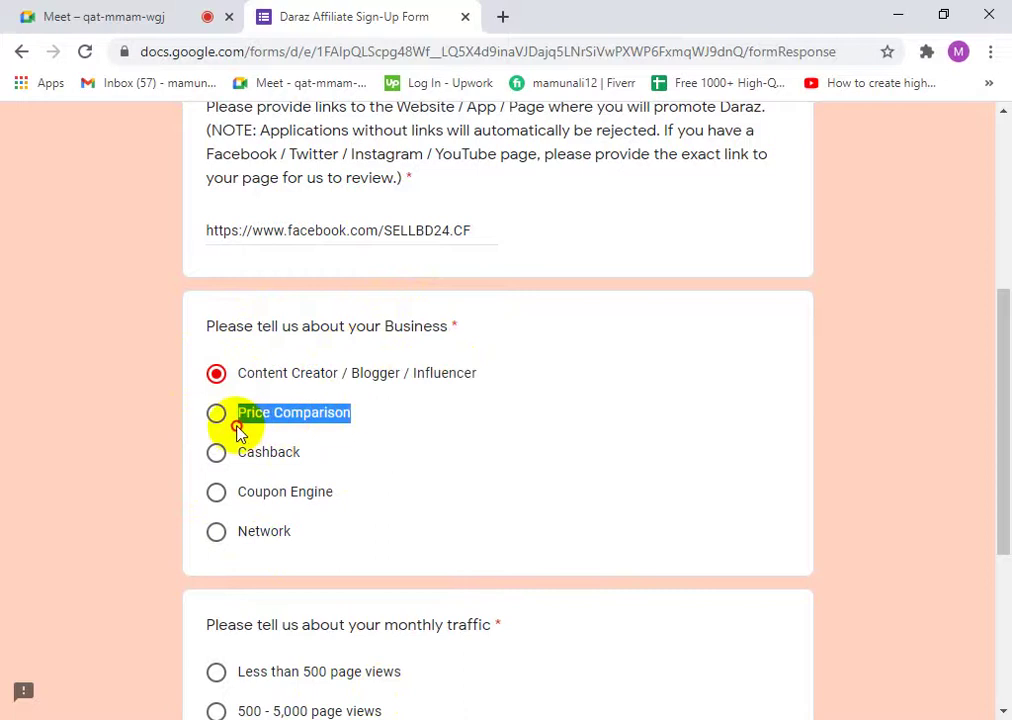
pyautogui.click(362, 426)
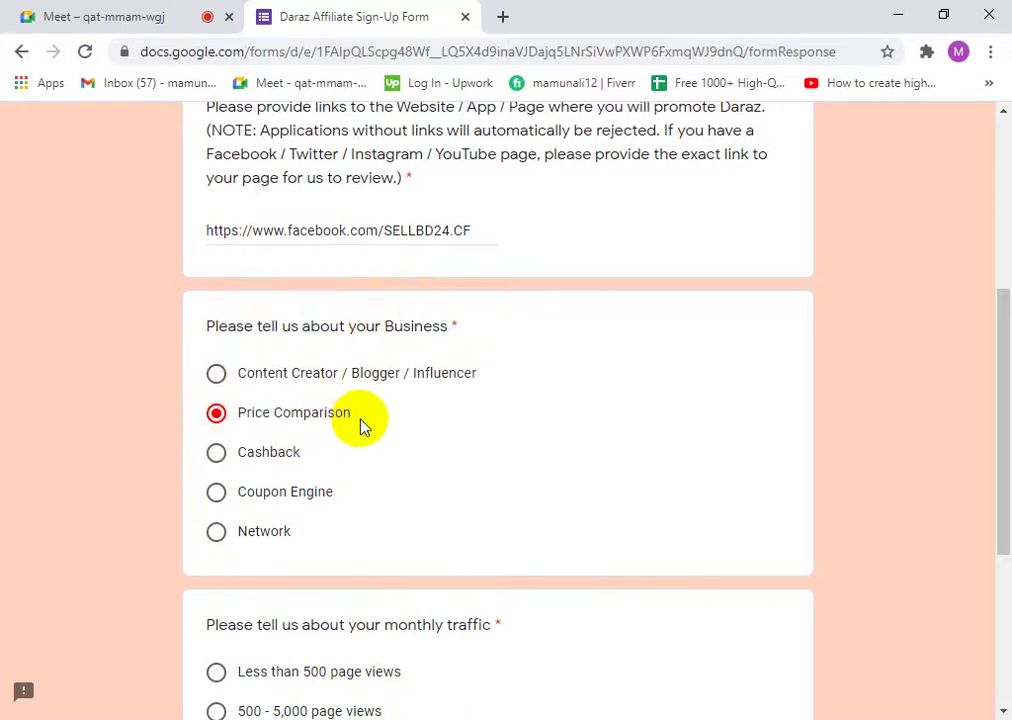
pyautogui.click(266, 456)
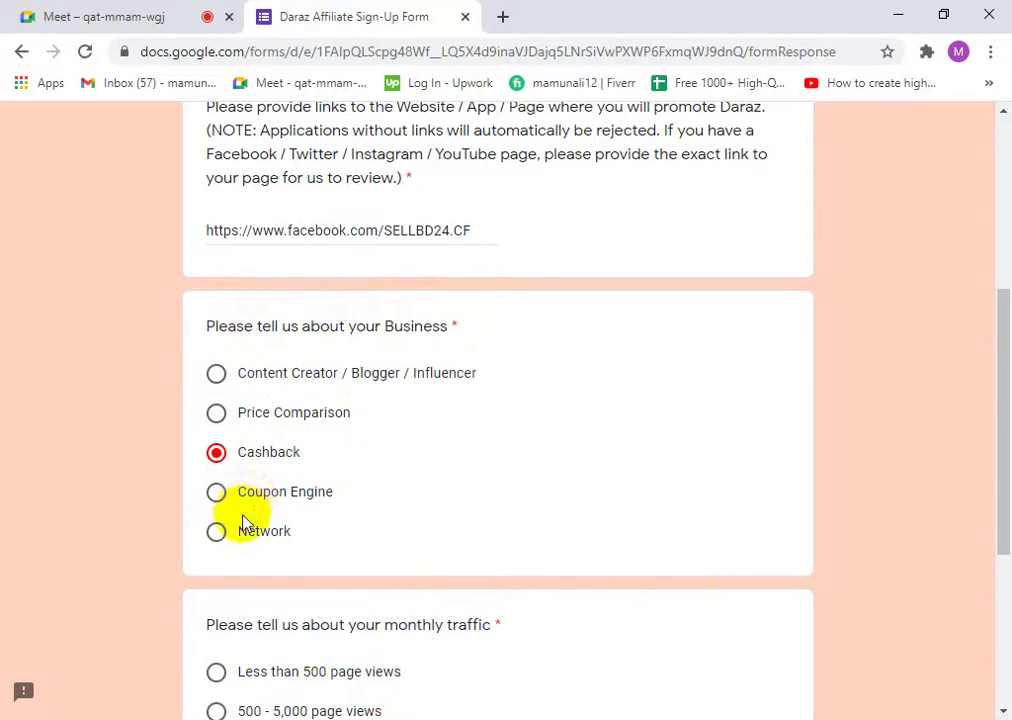
pyautogui.click(246, 504)
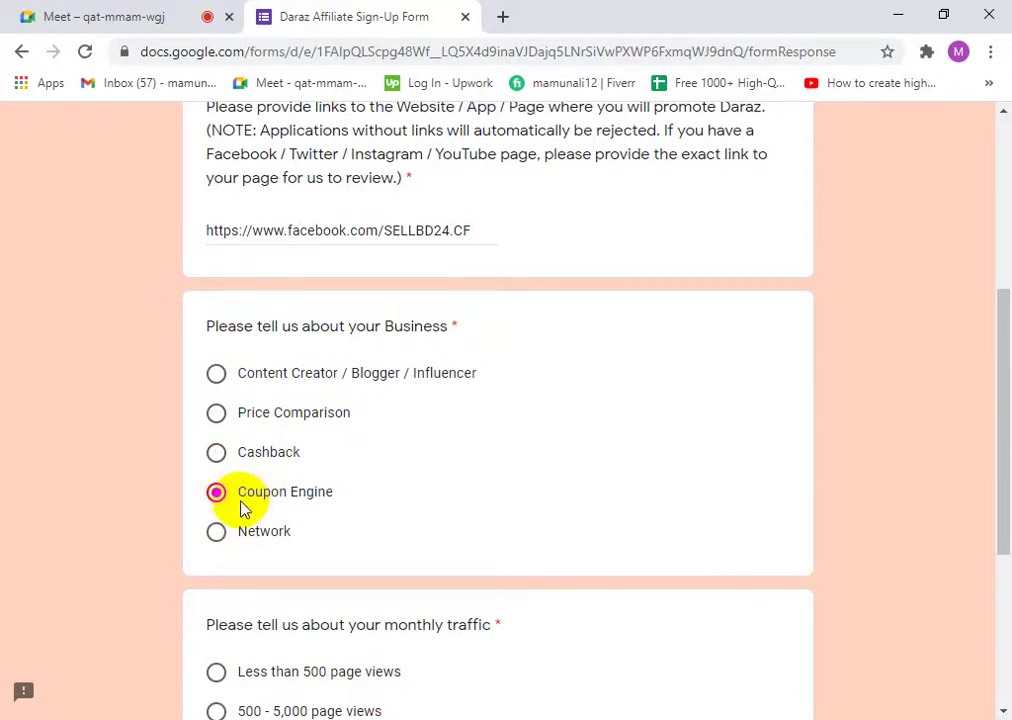
pyautogui.click(263, 536)
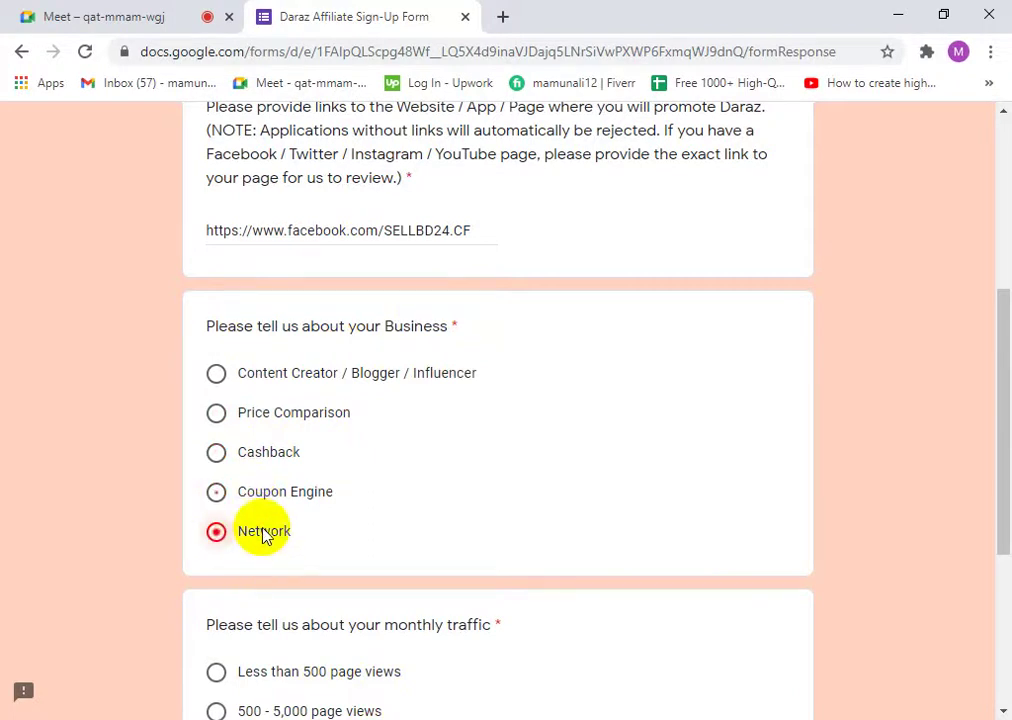
pyautogui.click(216, 375)
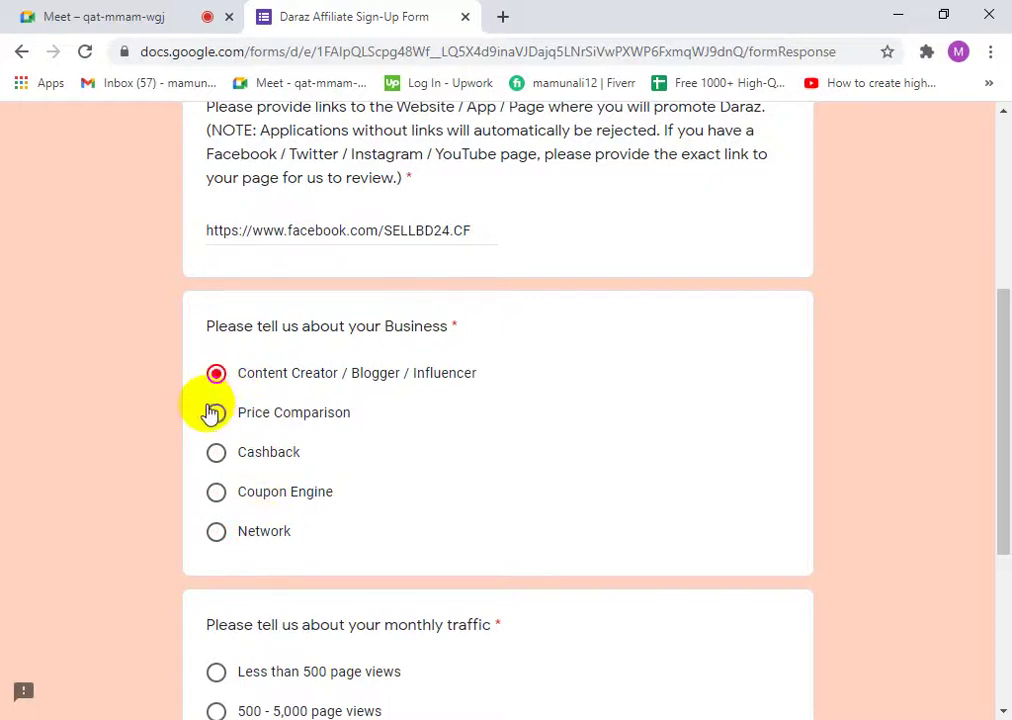
# - Pick '500 - 5,000 page views' for monthly traffic, then continue to Bank Information
pyautogui.scroll(-2, 1005, 527)
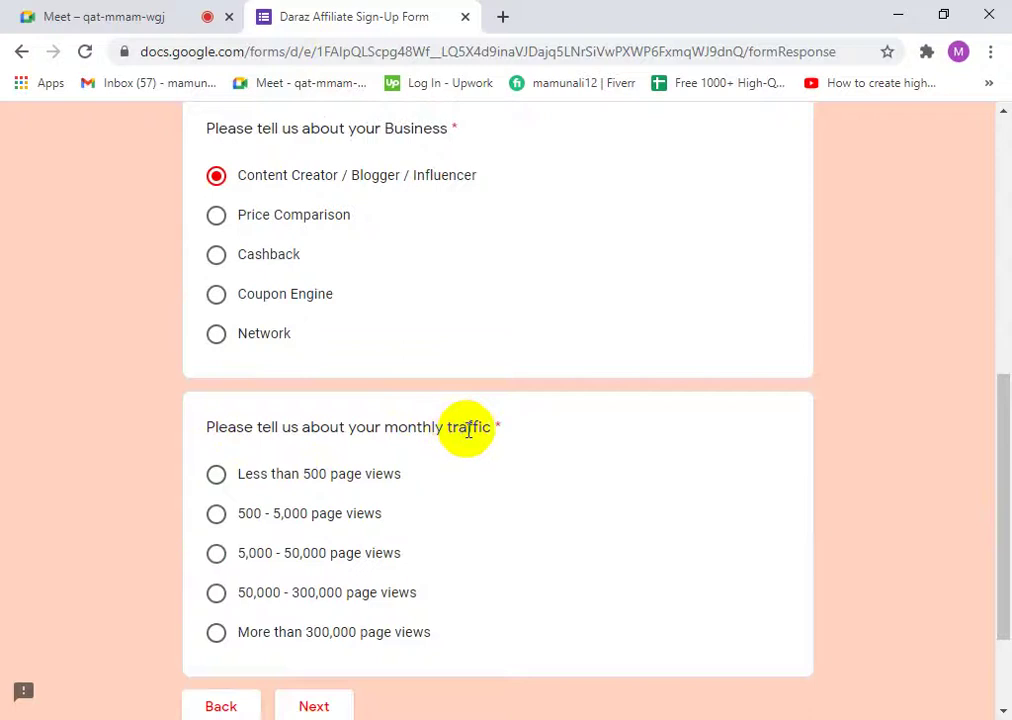
pyautogui.moveTo(499, 427); pyautogui.dragTo(235, 425)
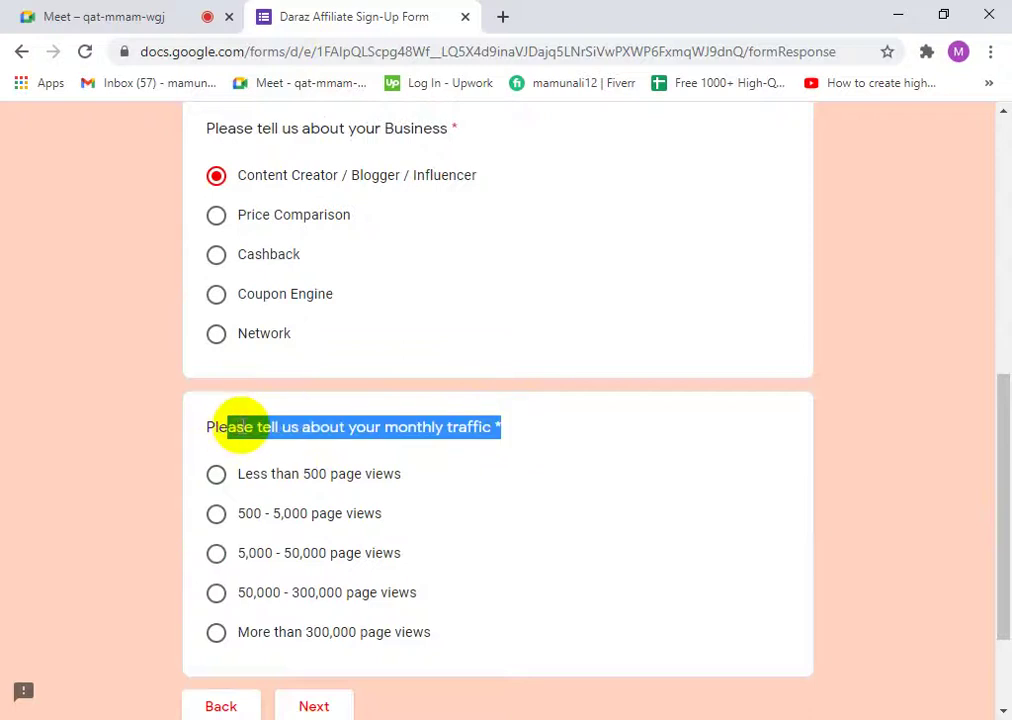
pyautogui.click(240, 430)
pyautogui.scroll(-2, 262, 467)
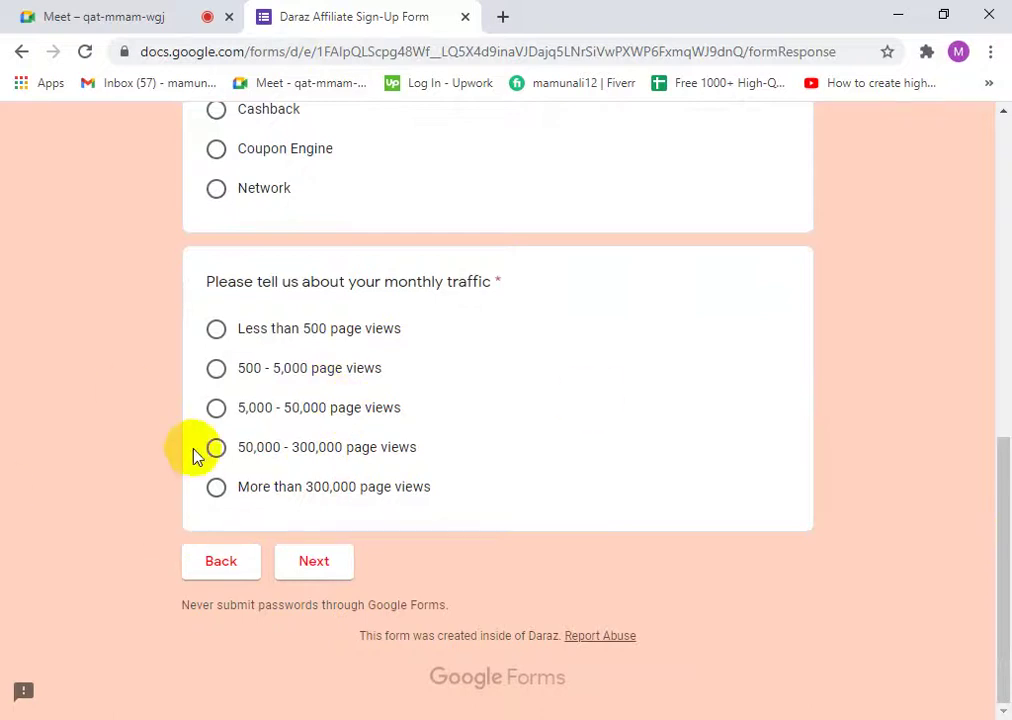
pyautogui.click(214, 374)
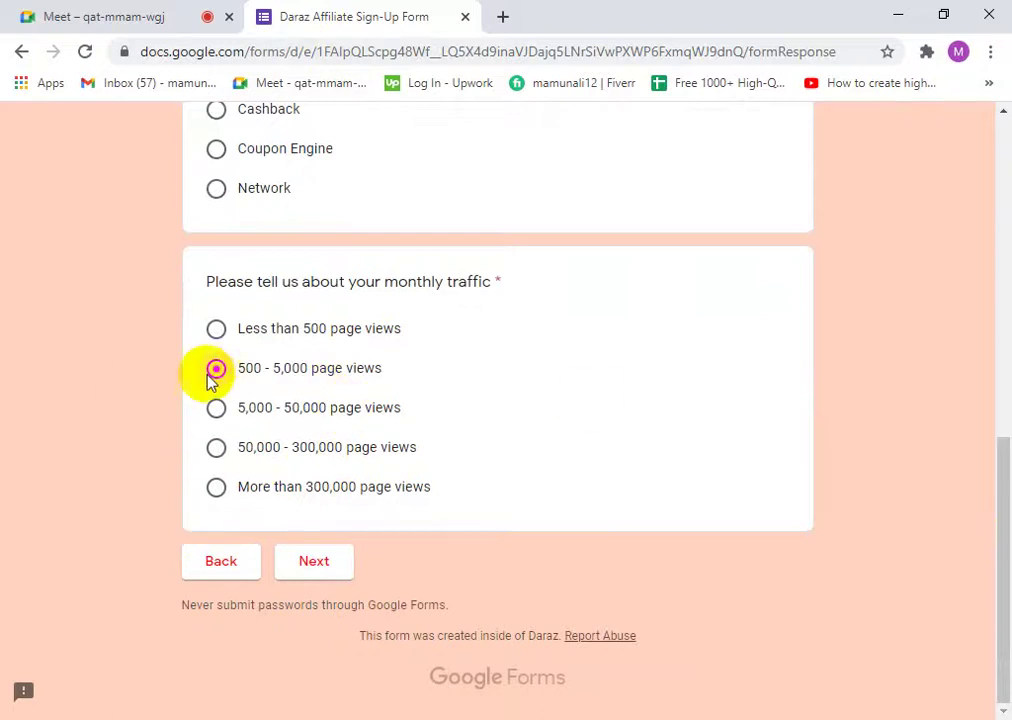
pyautogui.click(312, 576)
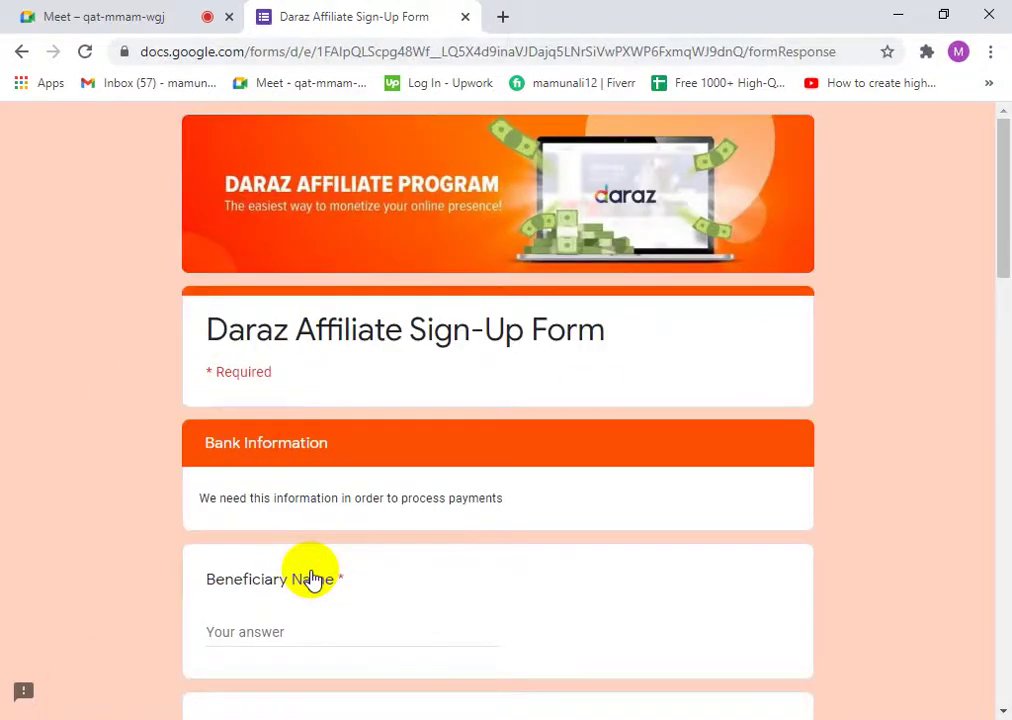
# - Enter the beneficiary's name and Bangladesh as the Beneficiary Country
pyautogui.scroll(-3, 294, 497)
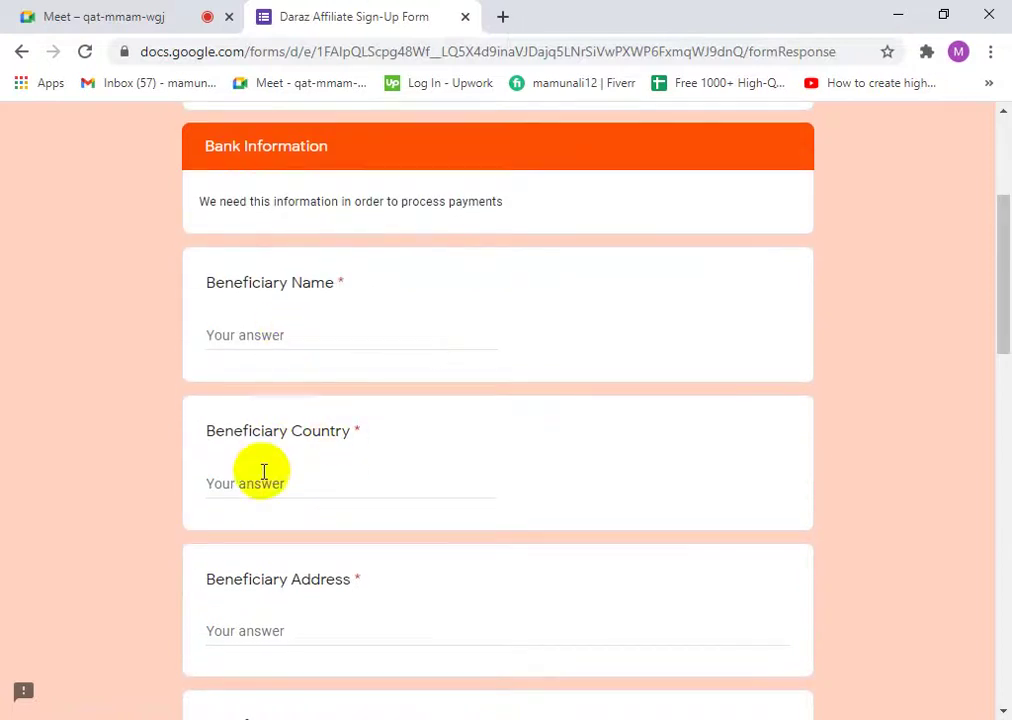
pyautogui.click(266, 336)
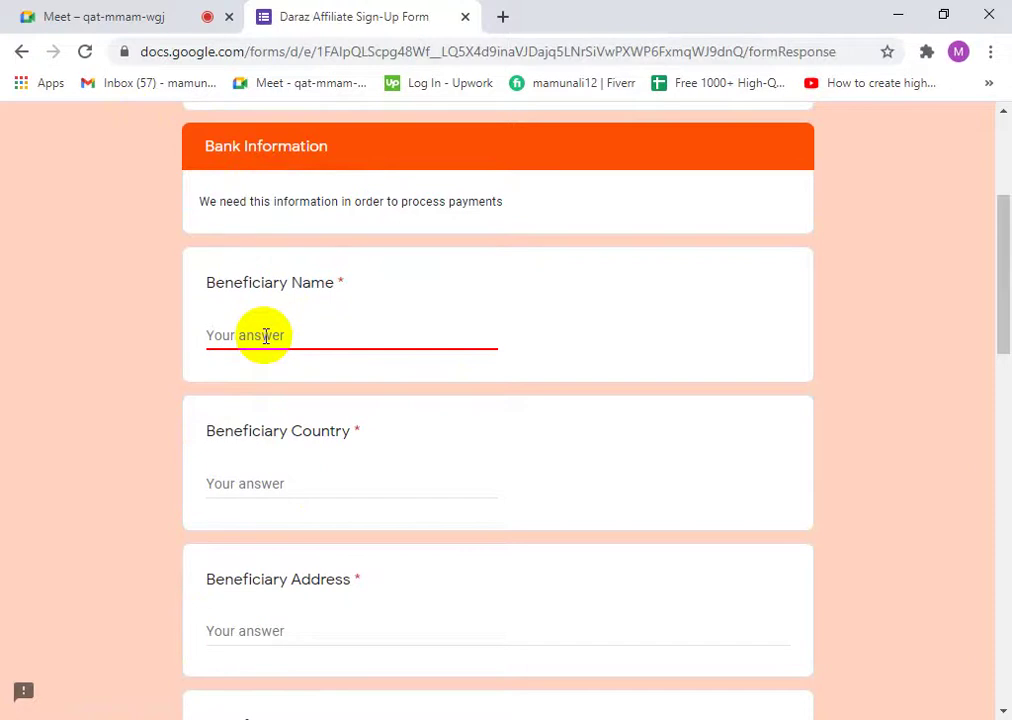
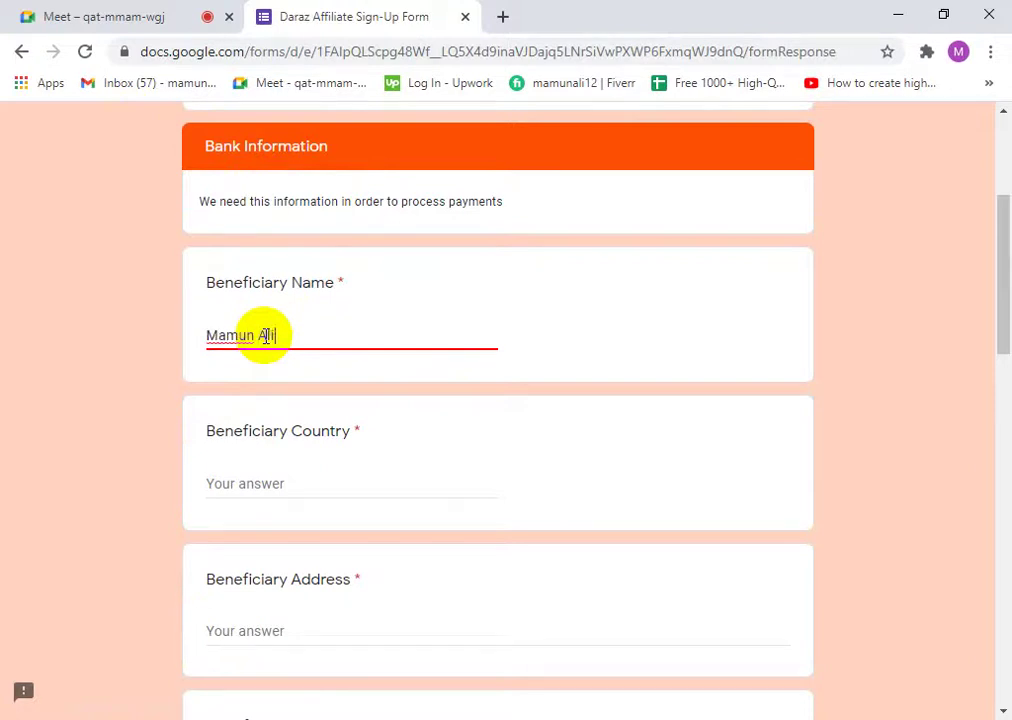
pyautogui.click(249, 492)
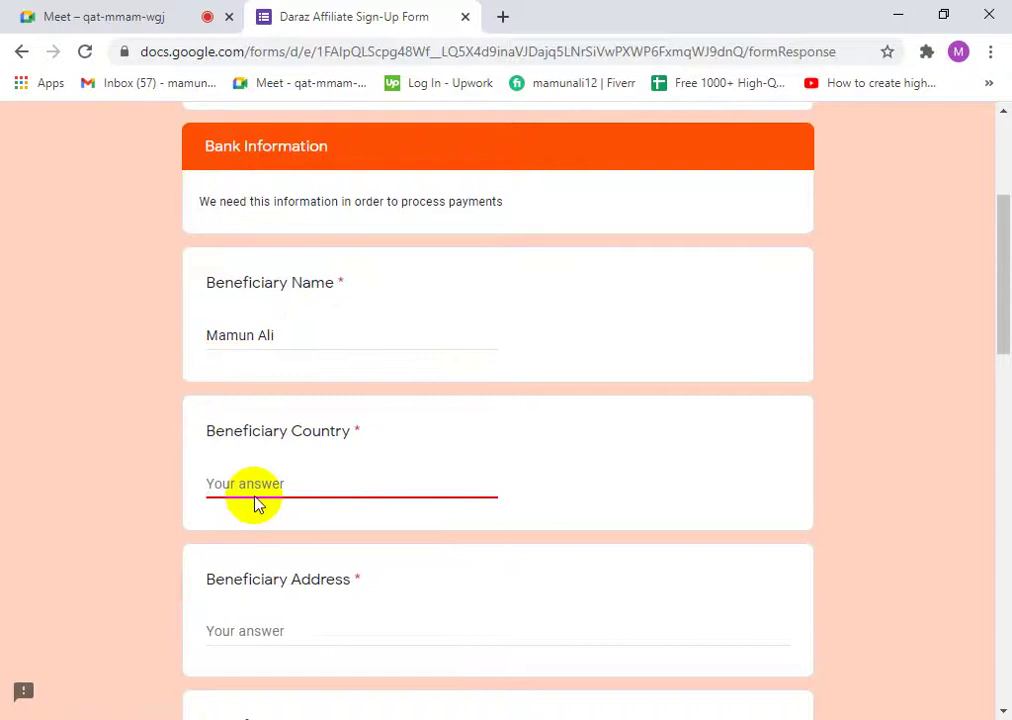
pyautogui.write('Bangladesh')
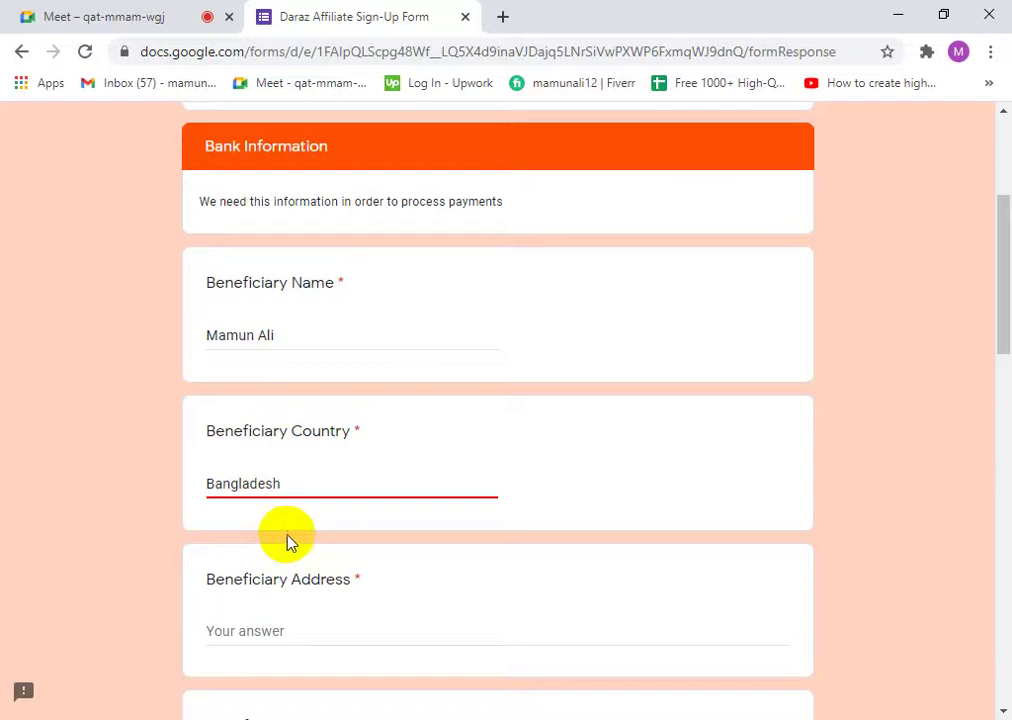
# - Fill in the Beneficiary Address, correcting a mistyped character along the way
pyautogui.scroll(-1, 318, 576)
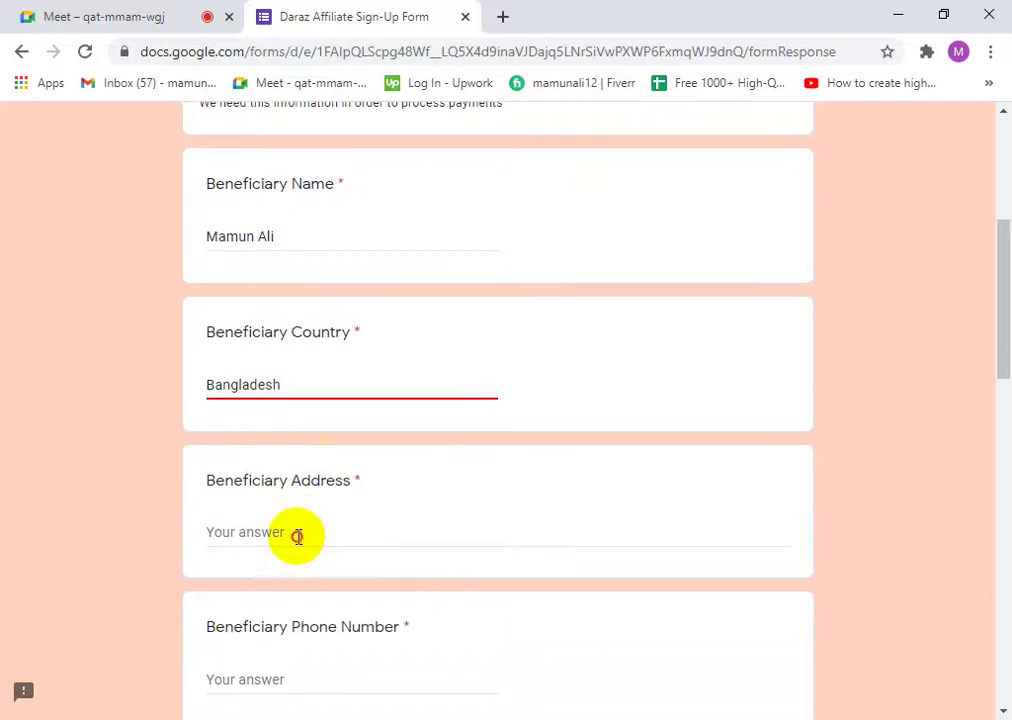
pyautogui.click(298, 536)
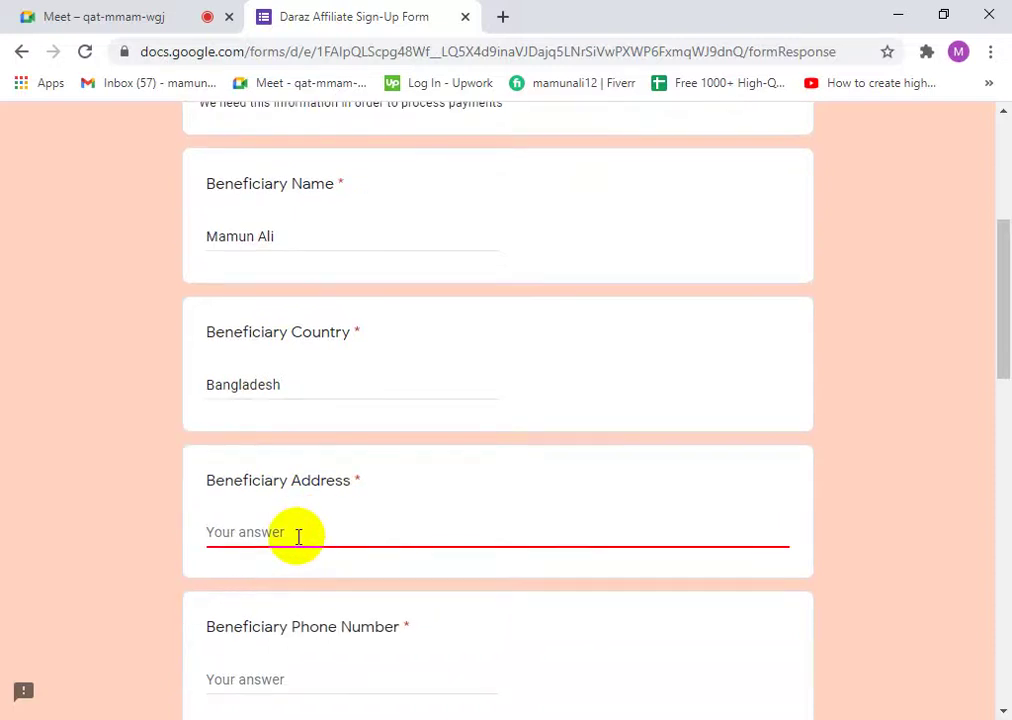
pyautogui.write('Tab')
pyautogui.press('BackSpace')
pyautogui.press('BackSpace')
pyautogui.press('BackSpace')
pyautogui.write('Natore, Rajshahi')
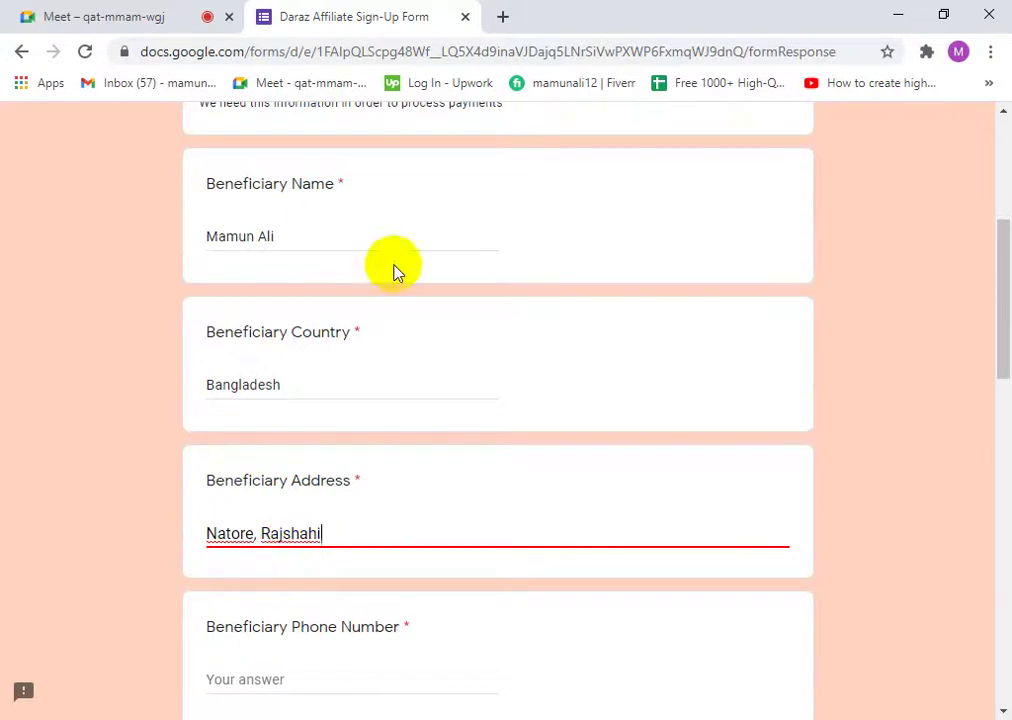
pyautogui.scroll(-2, 332, 556)
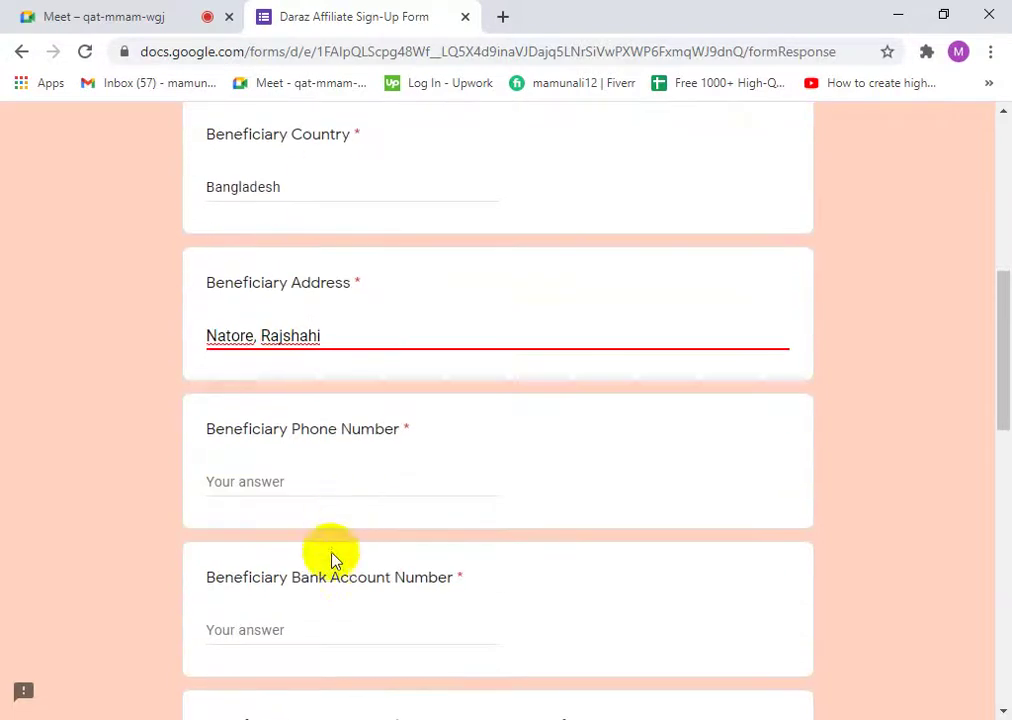
# - Type the beneficiary's phone number into the Beneficiary Phone Number answer
pyautogui.click(270, 476)
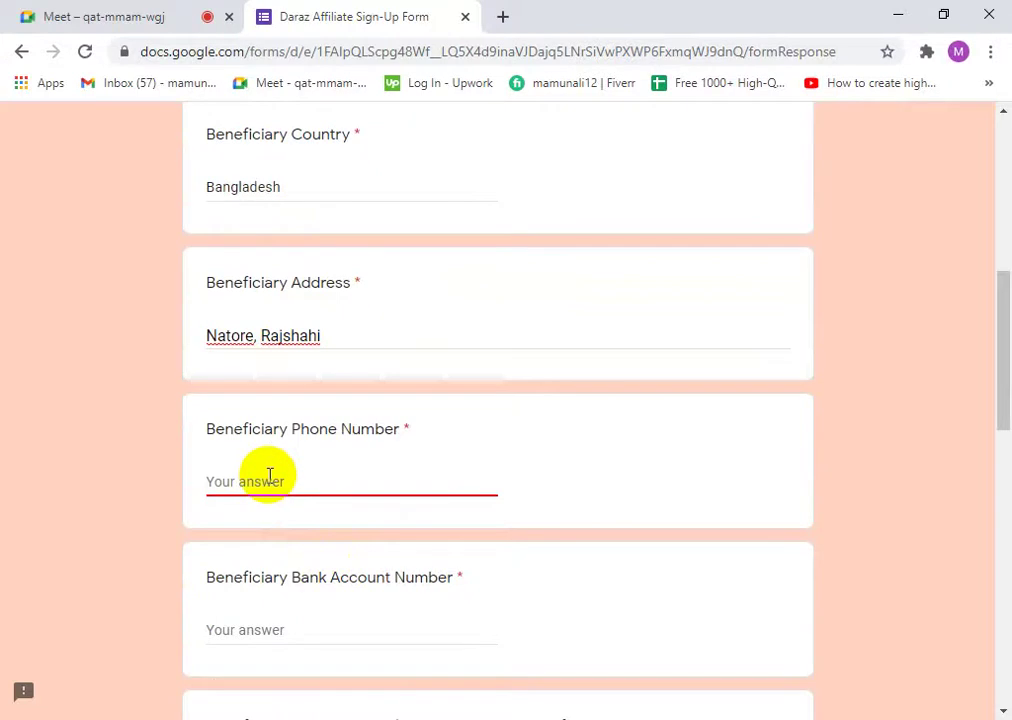
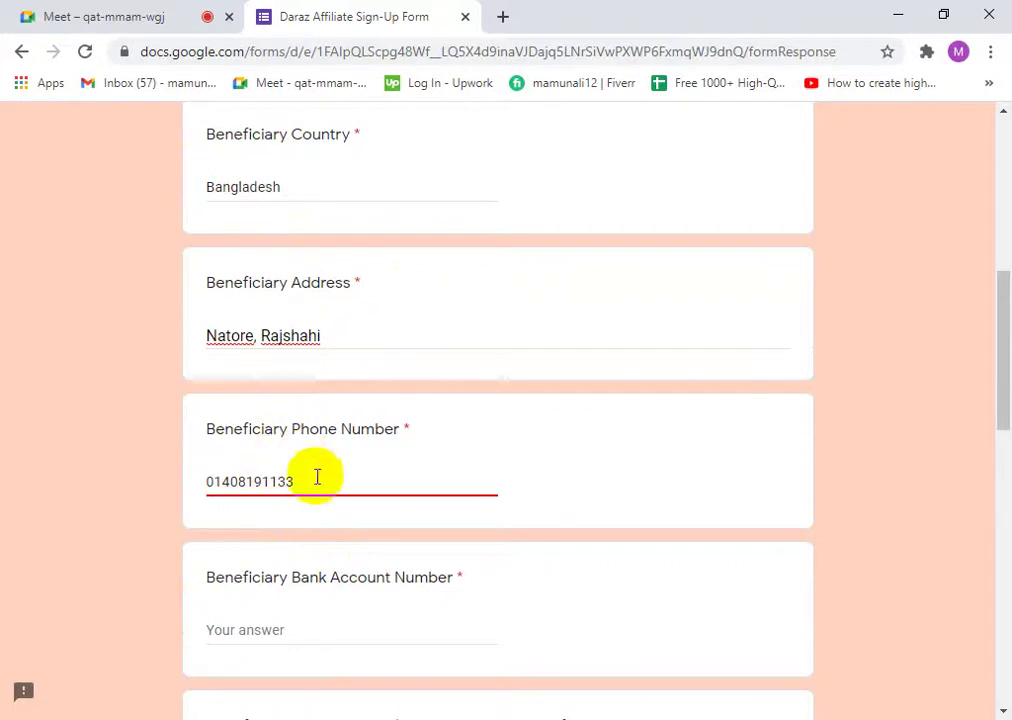
pyautogui.scroll(-2, 316, 477)
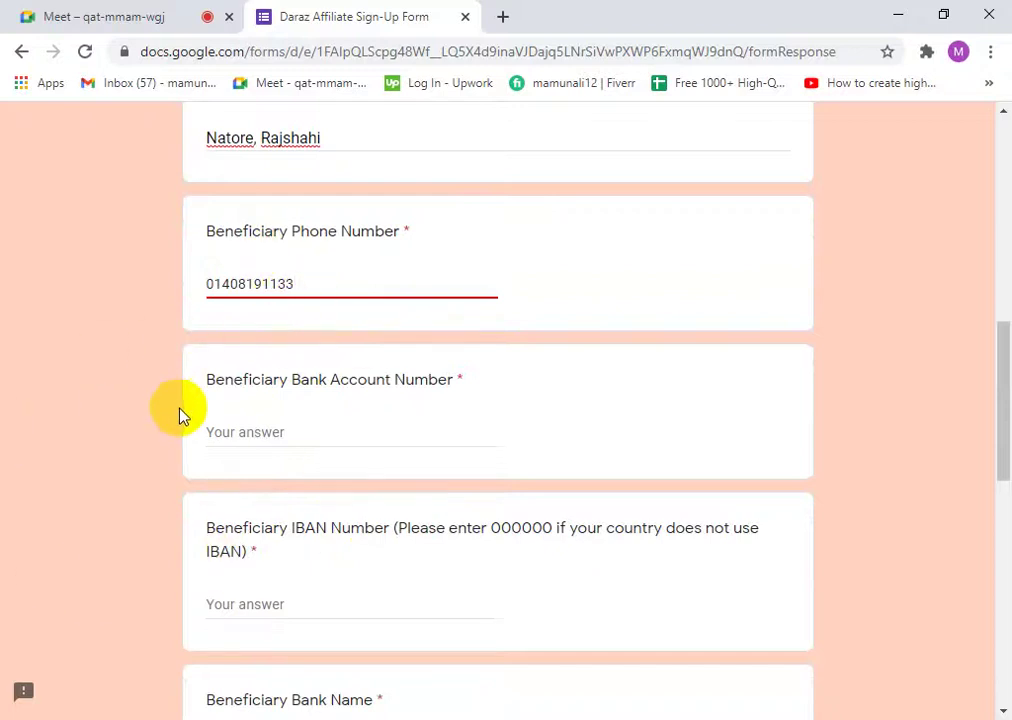
pyautogui.click(236, 433)
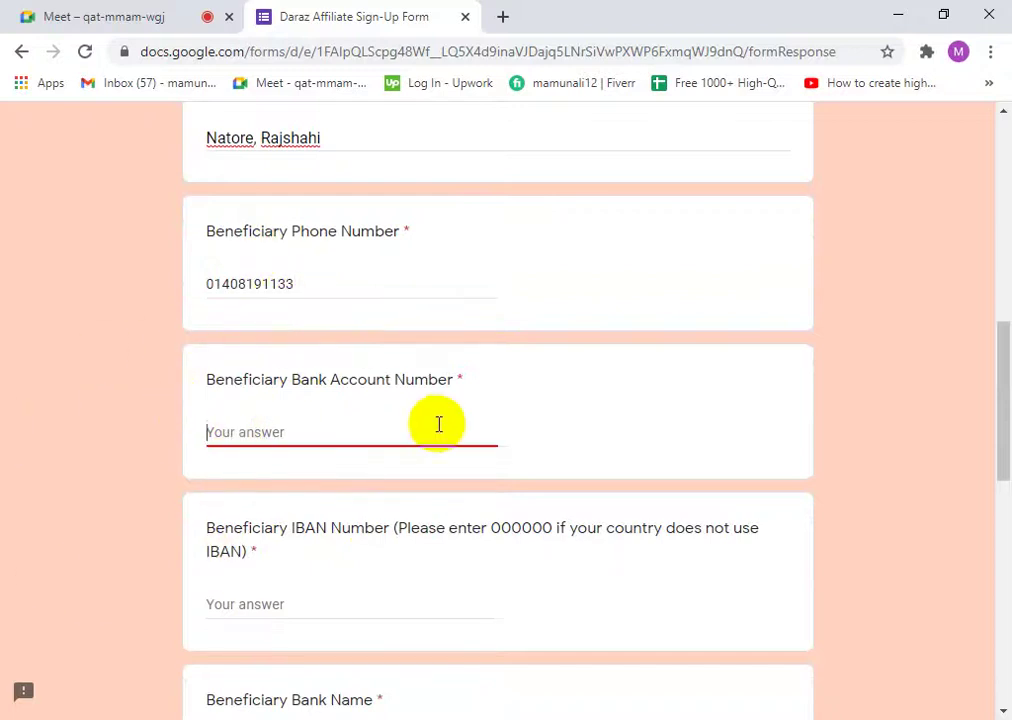
pyautogui.scroll(-1, 440, 425)
pyautogui.click(461, 284)
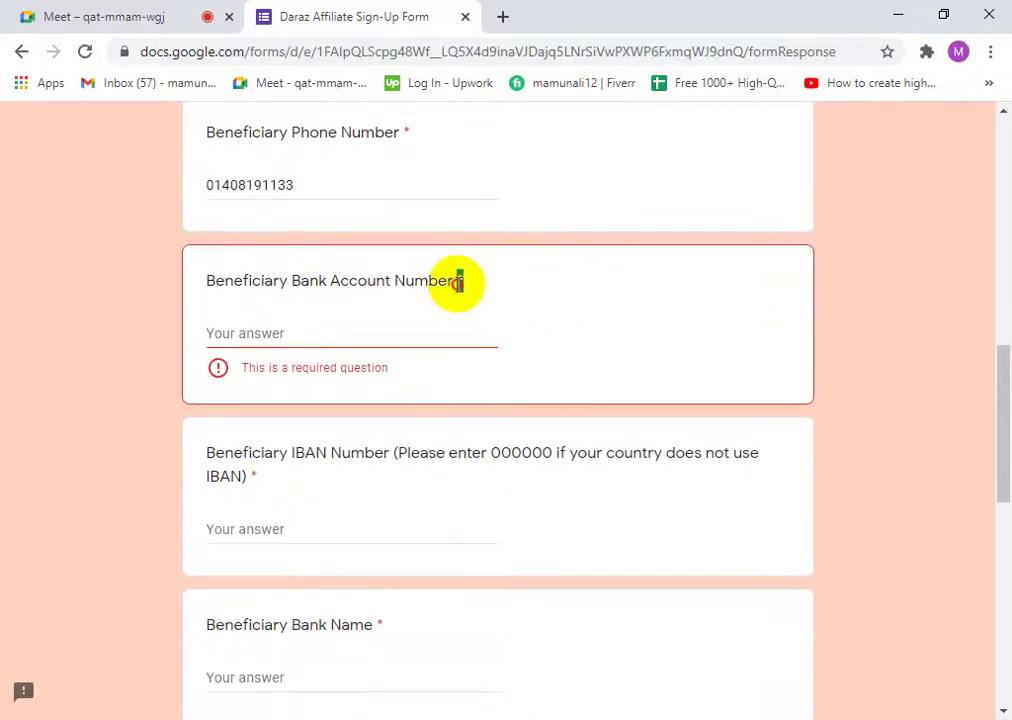
pyautogui.click(466, 286)
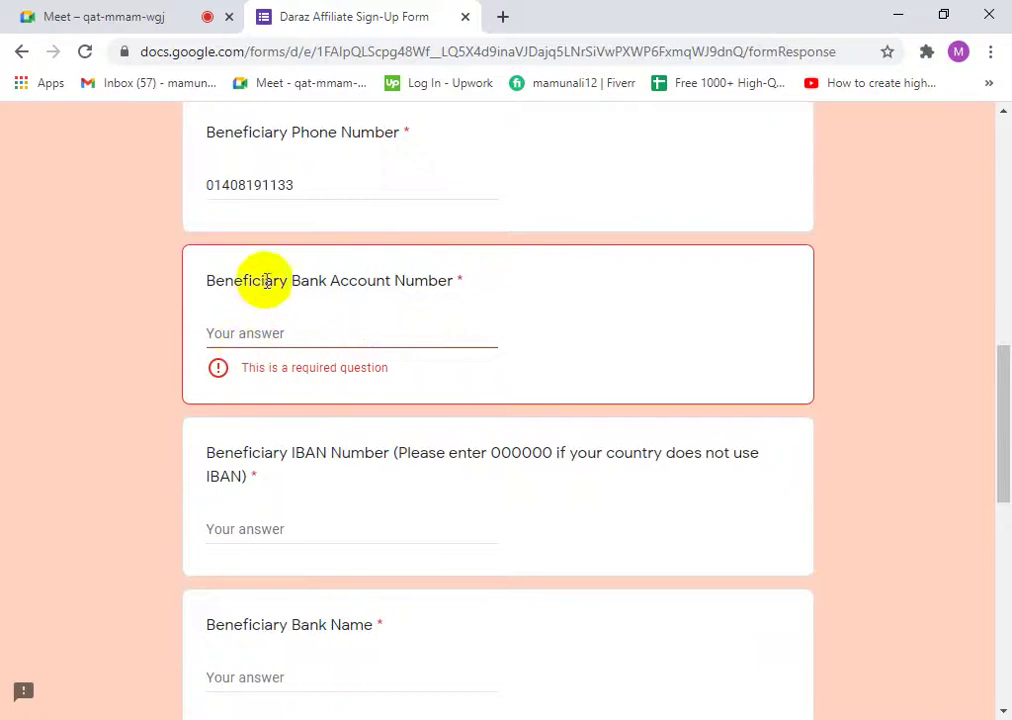
pyautogui.doubleClick(455, 282)
pyautogui.click(472, 287)
pyautogui.doubleClick(460, 282)
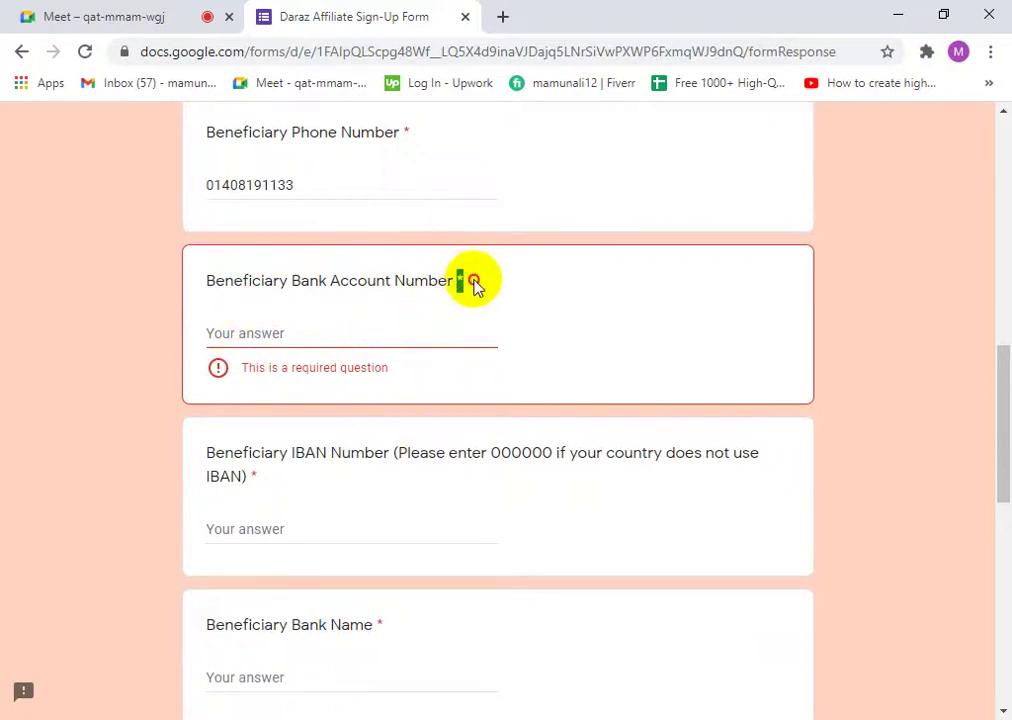
pyautogui.click(470, 283)
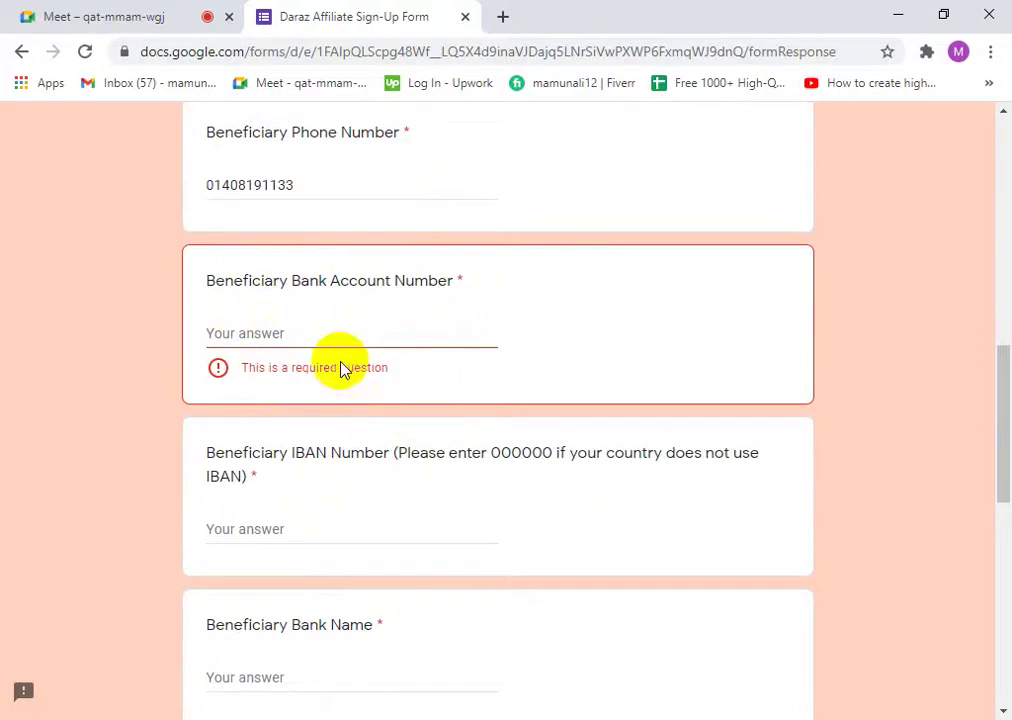
pyautogui.click(277, 335)
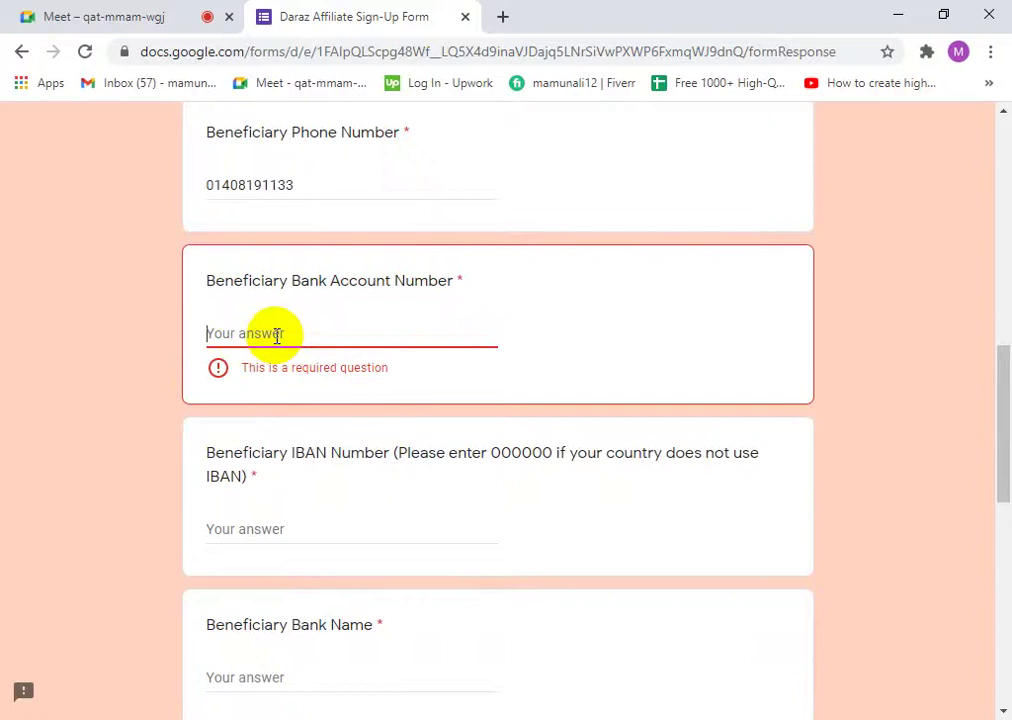
pyautogui.click(177, 18)
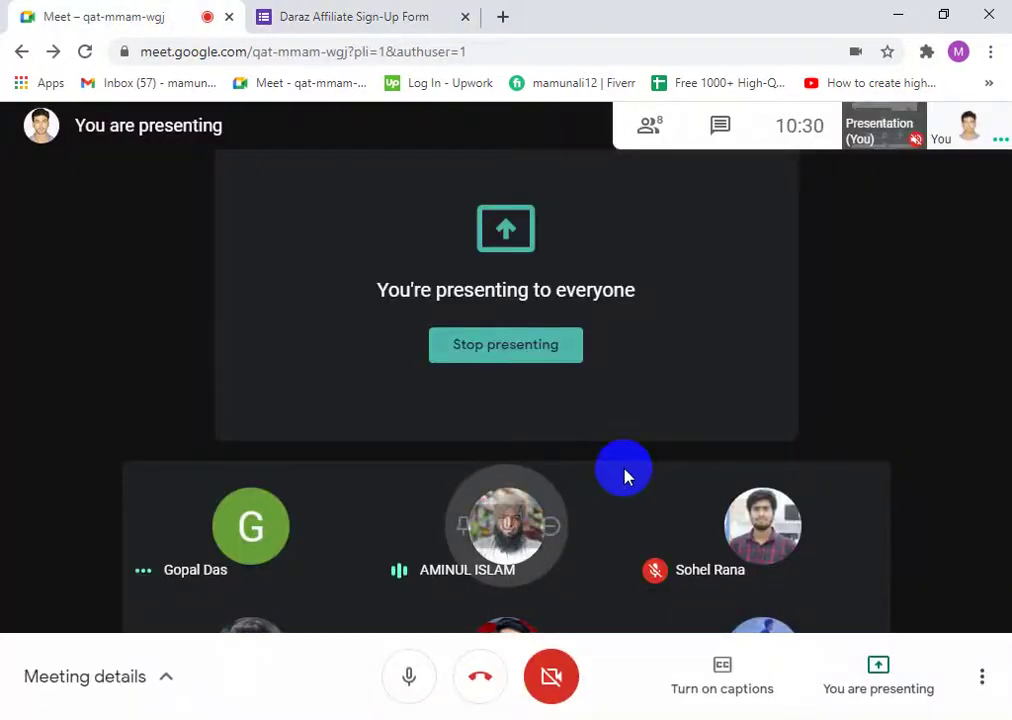
pyautogui.click(378, 14)
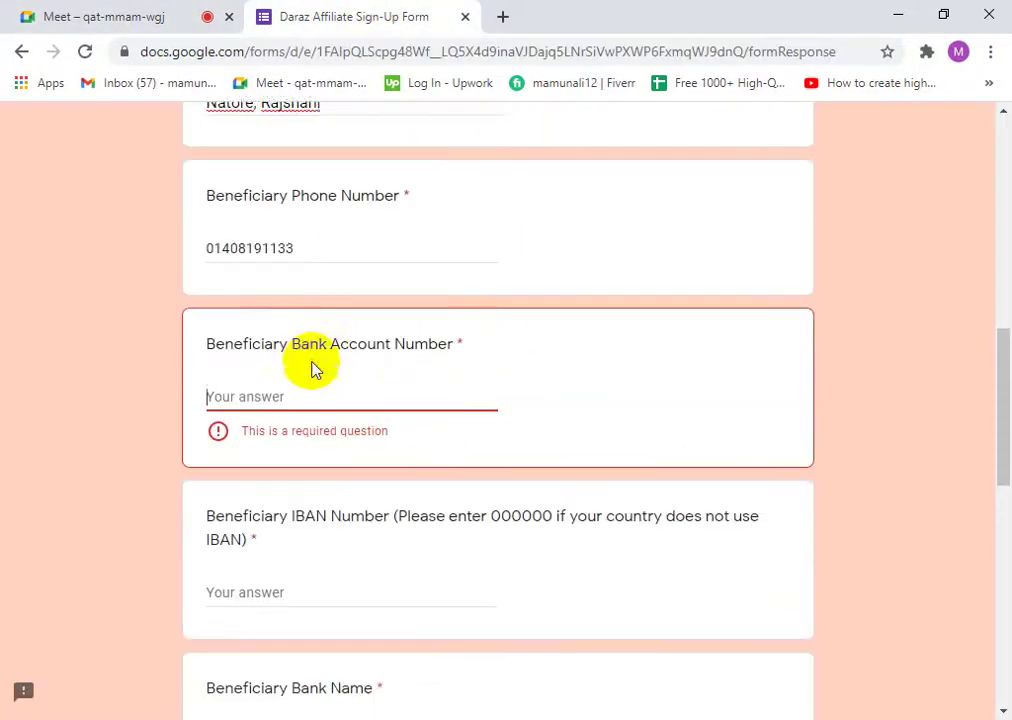
# - Place the caret in the phone number answer after briefly checking the Meet call
pyautogui.scroll(1, 313, 369)
pyautogui.moveTo(300, 282); pyautogui.dragTo(165, 289)
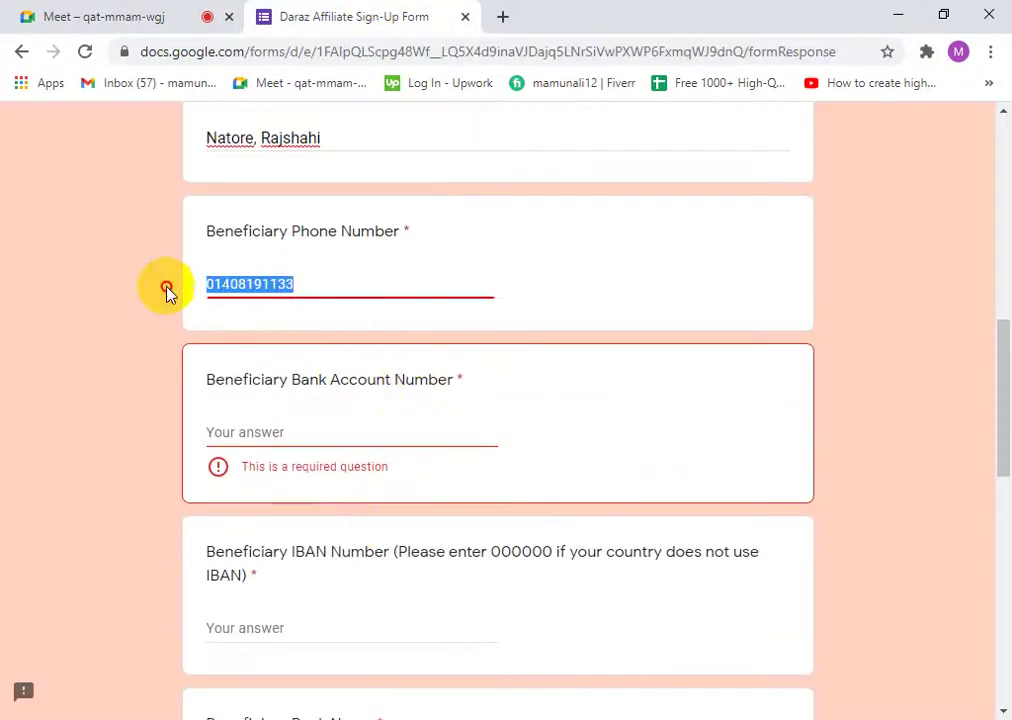
pyautogui.click(280, 284)
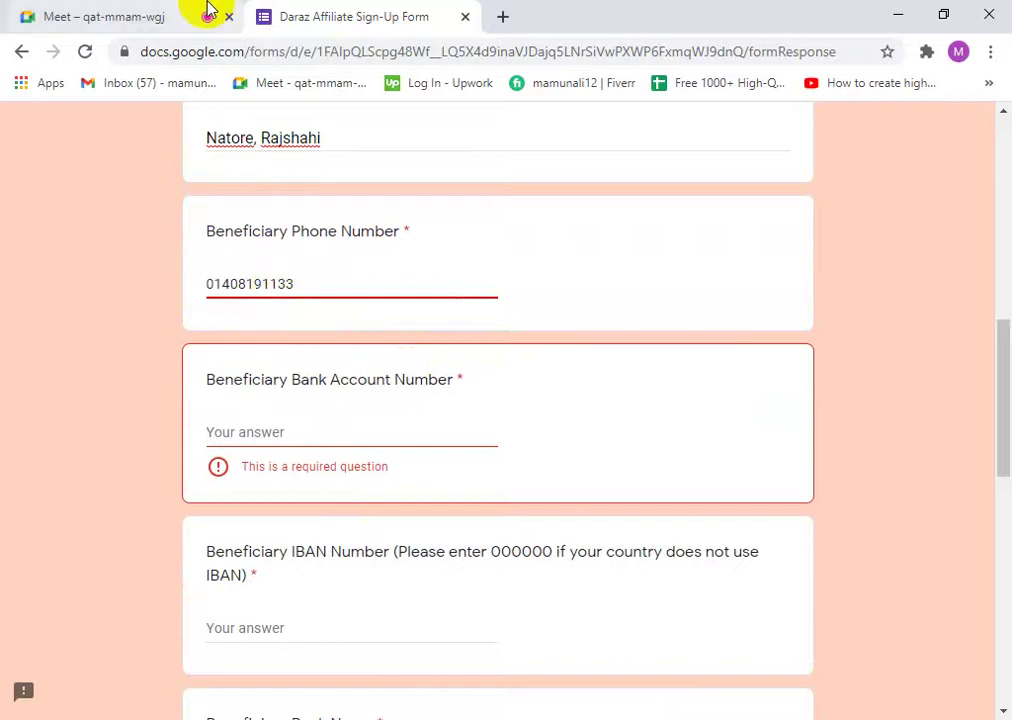
pyautogui.click(154, 11)
pyautogui.click(323, 11)
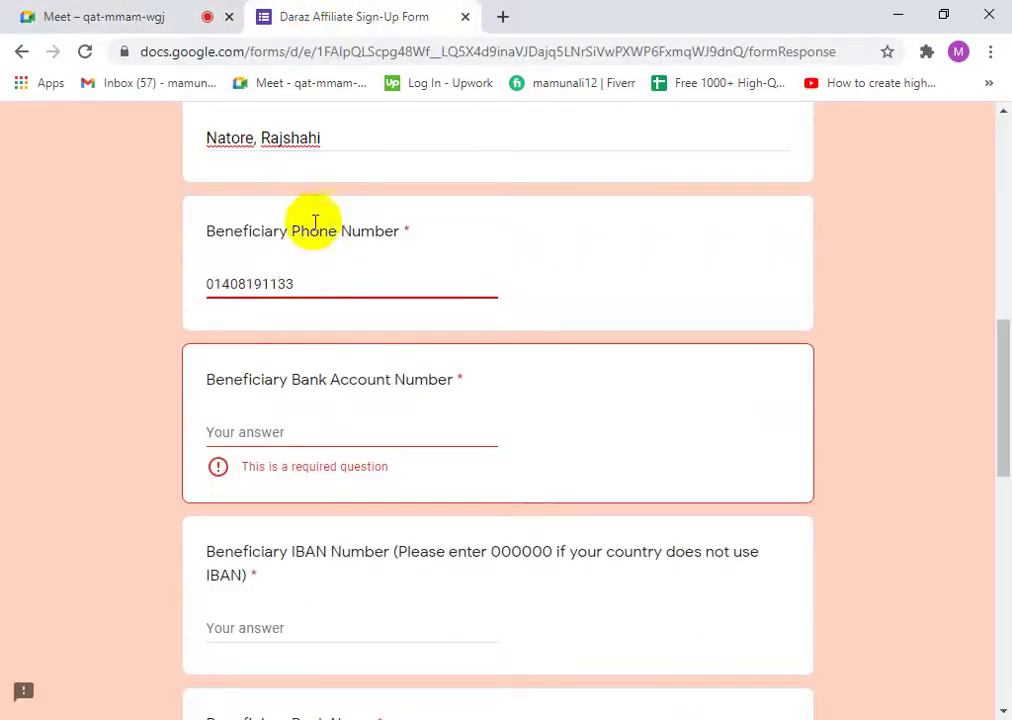
# - Overwrite the old phone number with a new one, then switch to the Meet call
pyautogui.moveTo(316, 291); pyautogui.dragTo(92, 292)
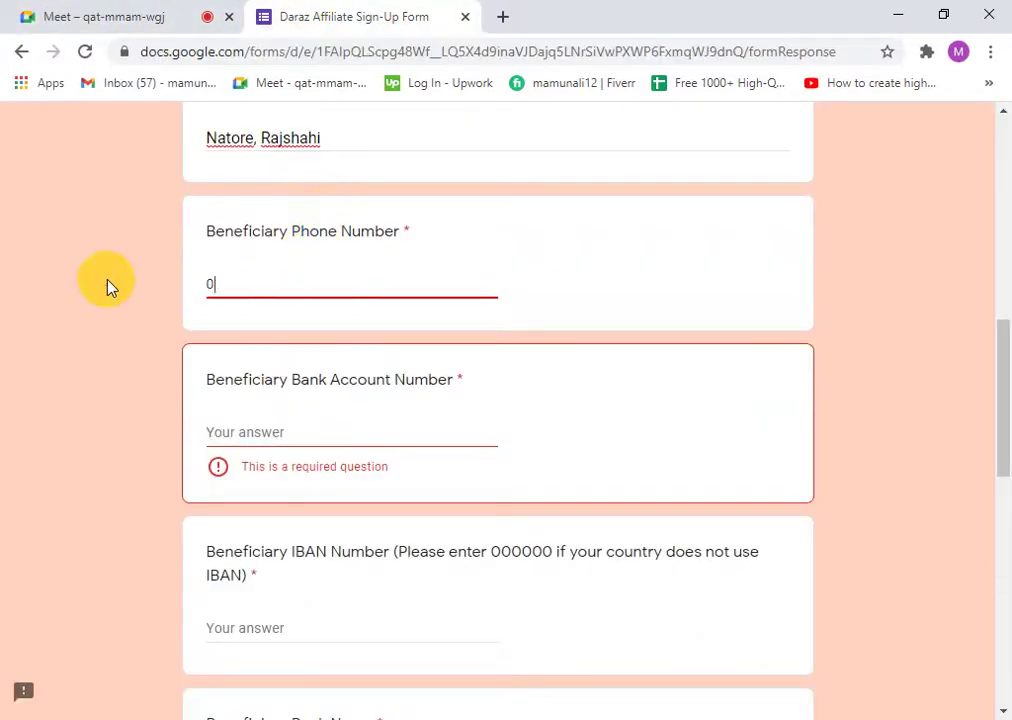
pyautogui.moveTo(322, 287); pyautogui.dragTo(198, 290)
pyautogui.rightClick(162, 490)
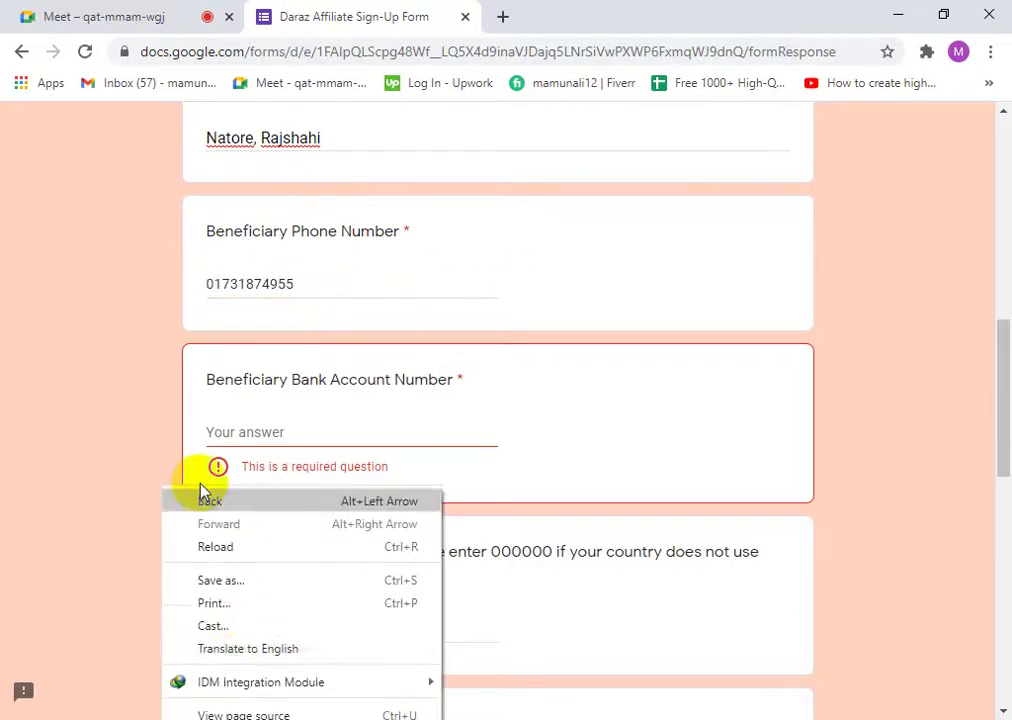
pyautogui.click(245, 366)
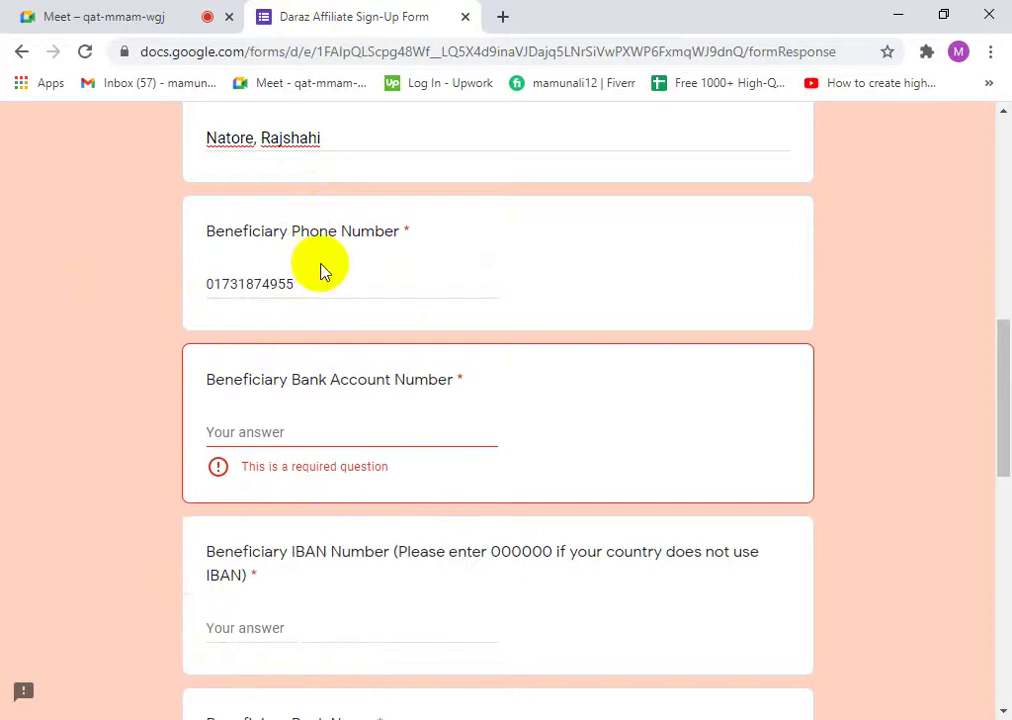
pyautogui.click(158, 12)
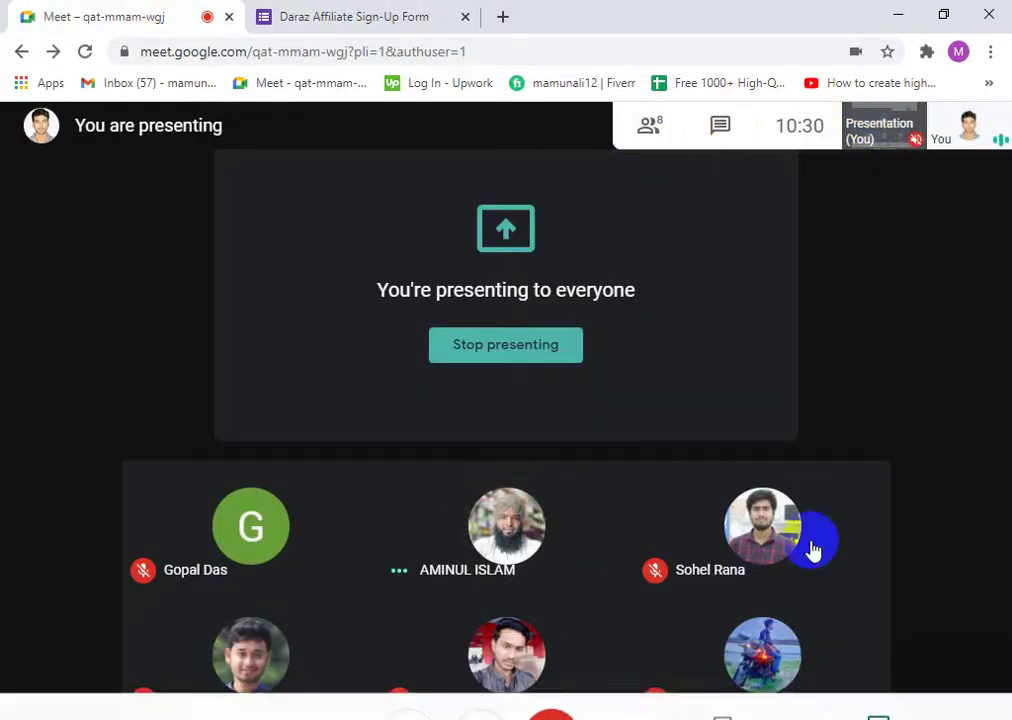
# - View the call's participant list, close it, and return to the Daraz sign-up form
pyautogui.click(662, 132)
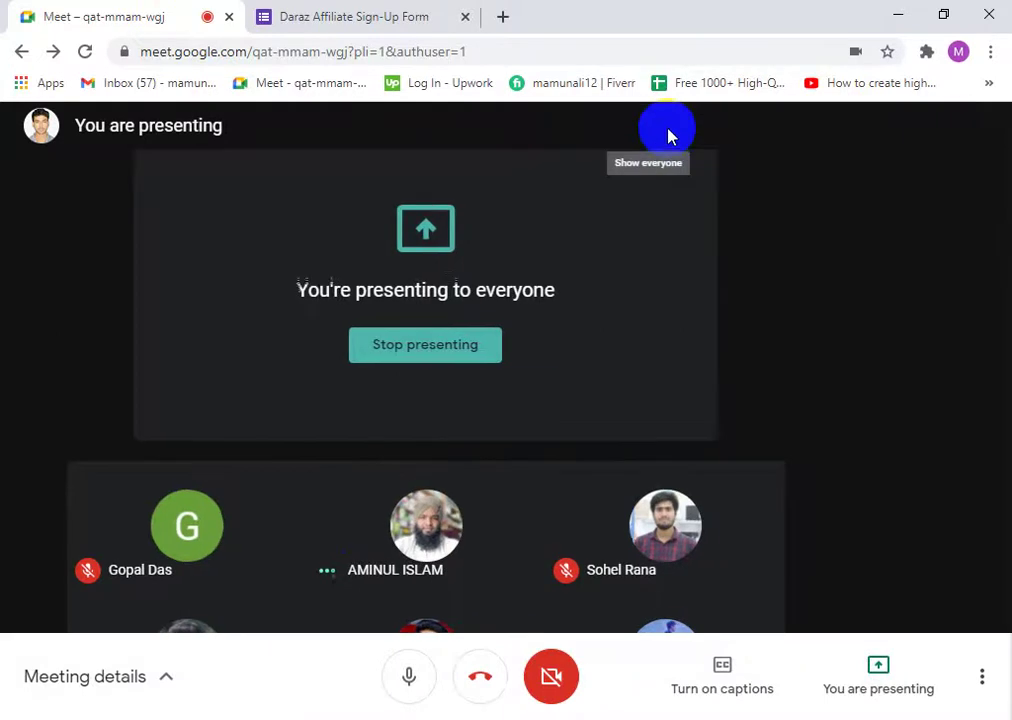
pyautogui.scroll(-1, 893, 535)
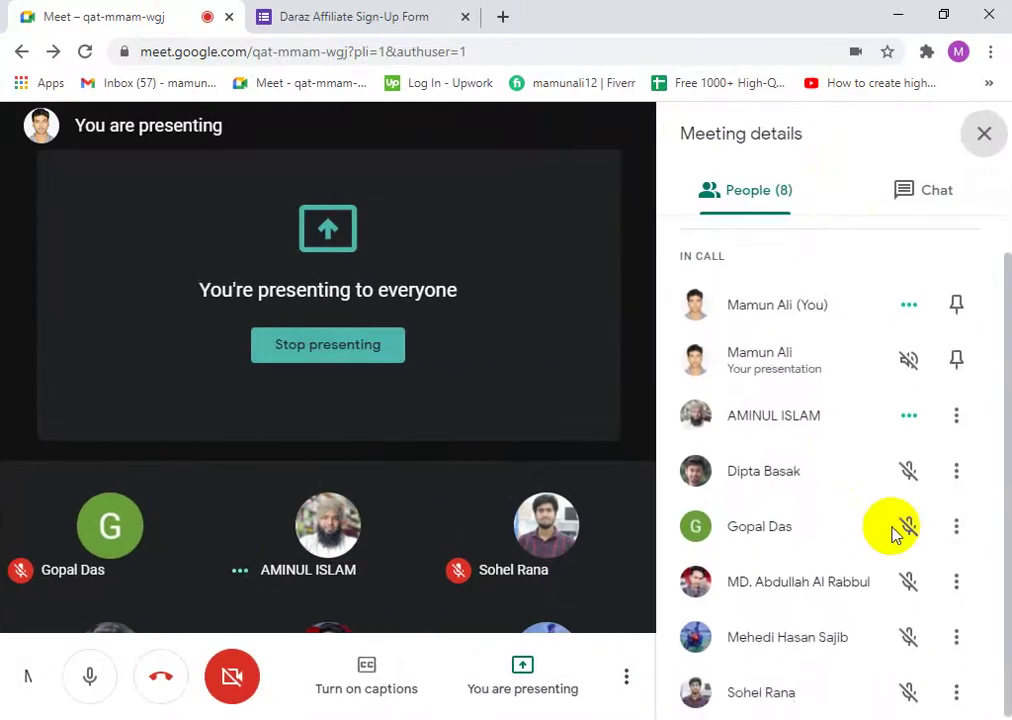
pyautogui.click(970, 135)
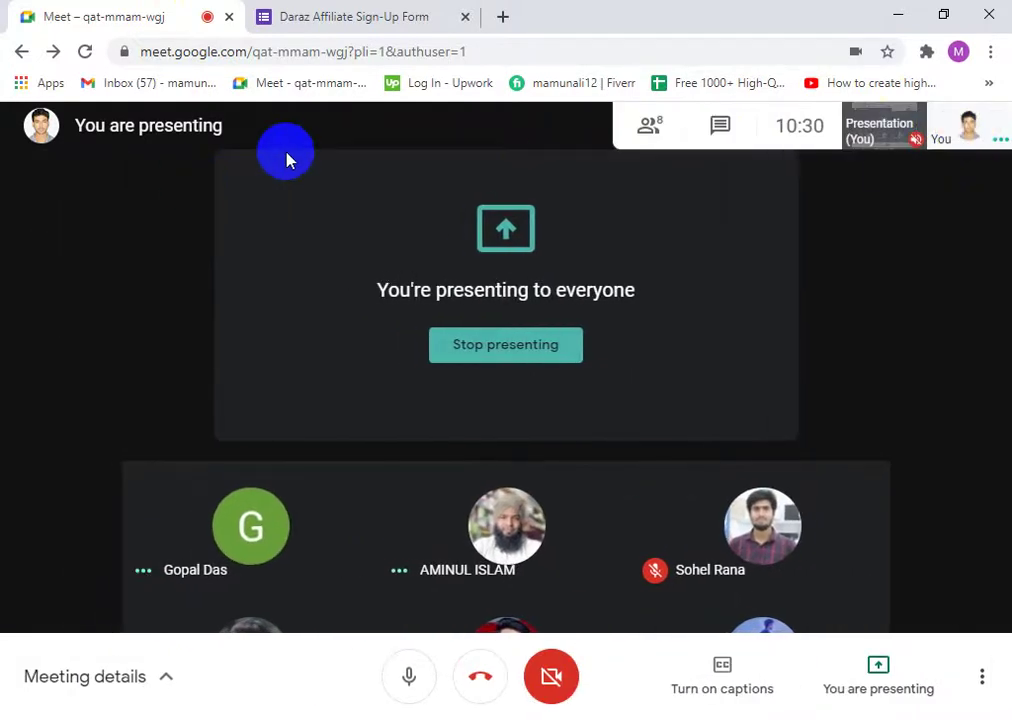
pyautogui.click(378, 31)
pyautogui.scroll(-2, 530, 515)
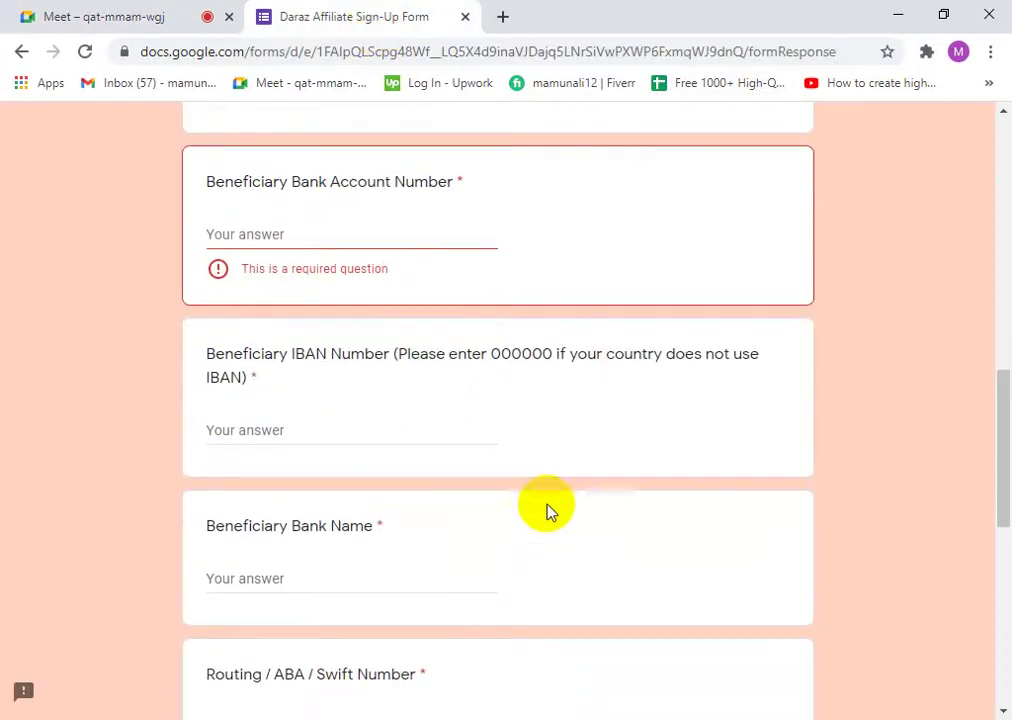
pyautogui.scroll(2, 300, 411)
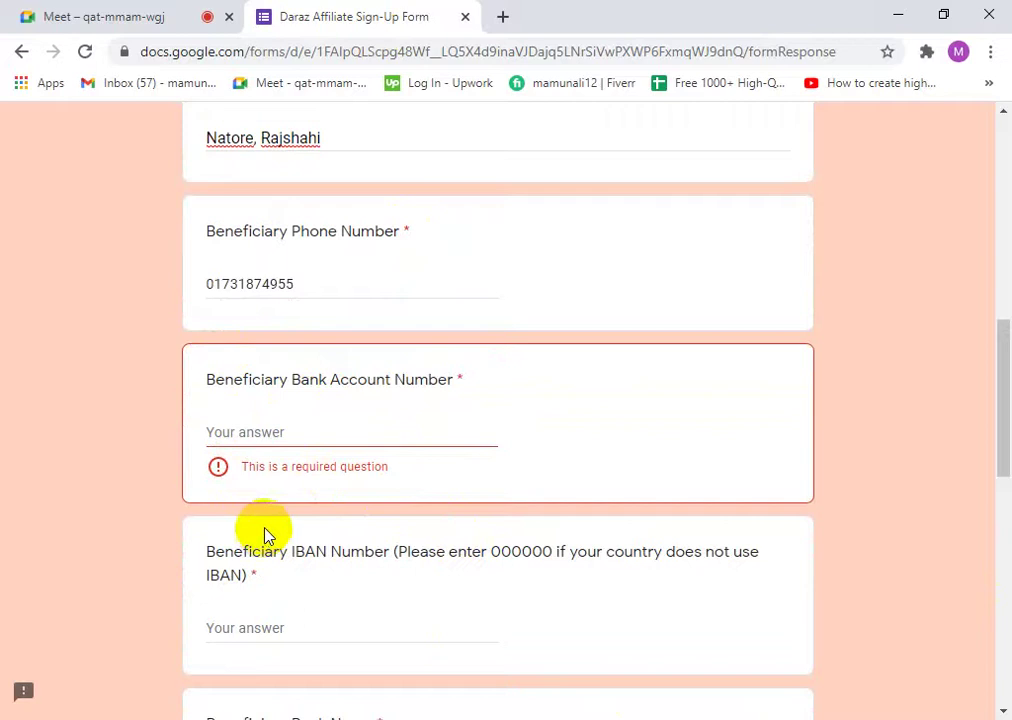
pyautogui.moveTo(300, 285); pyautogui.dragTo(181, 281)
pyautogui.click(318, 287)
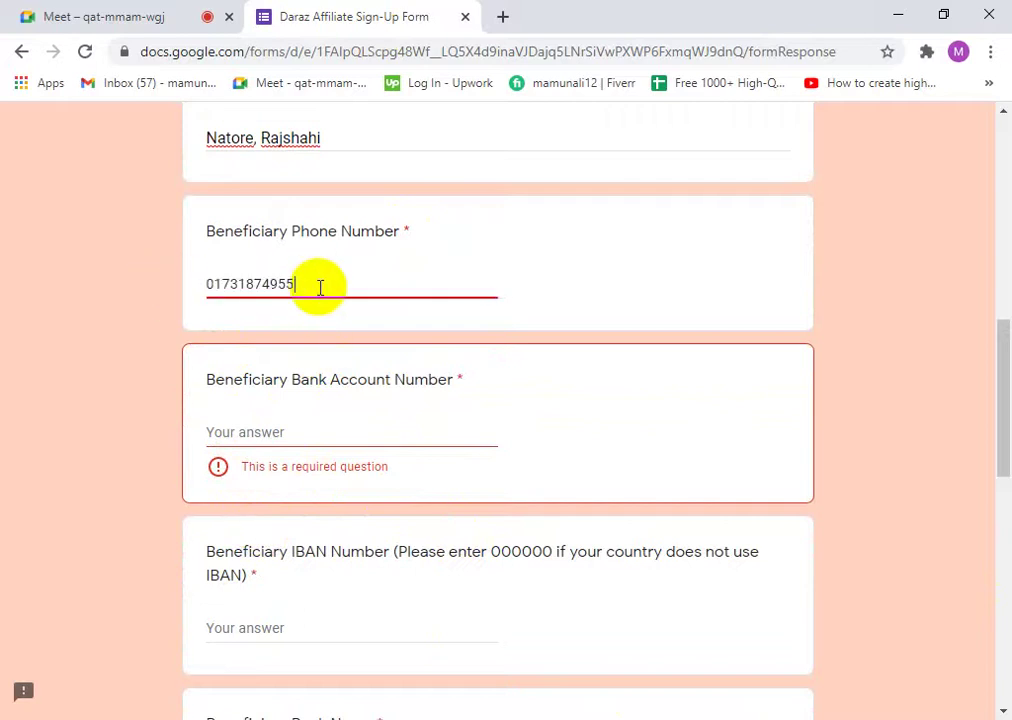
pyautogui.moveTo(320, 287); pyautogui.dragTo(67, 316)
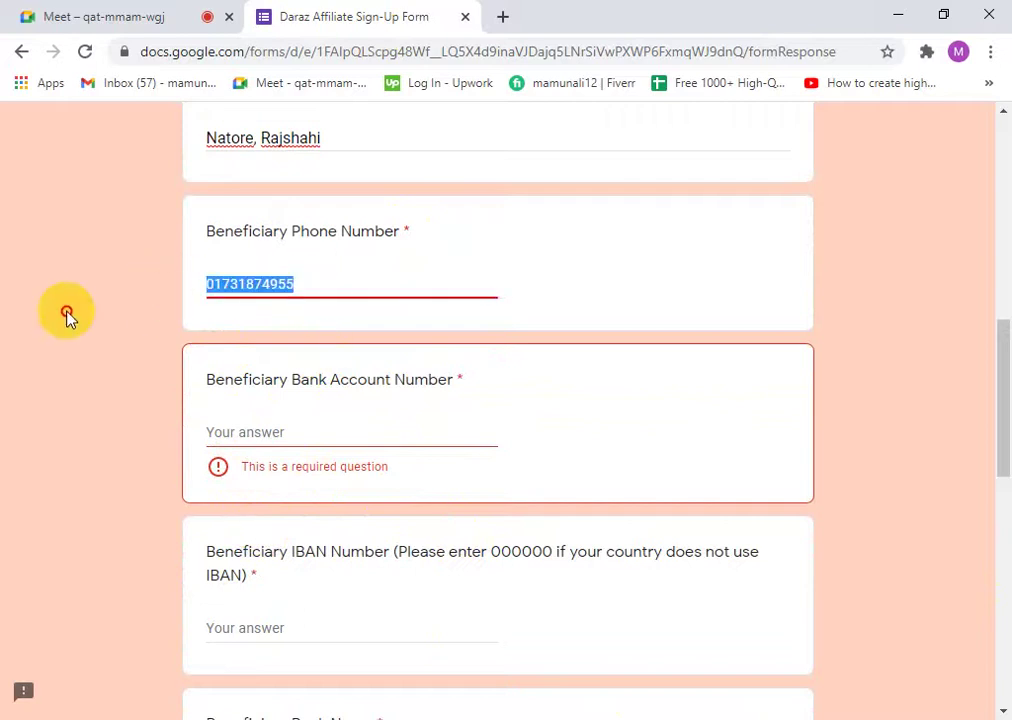
pyautogui.click(317, 295)
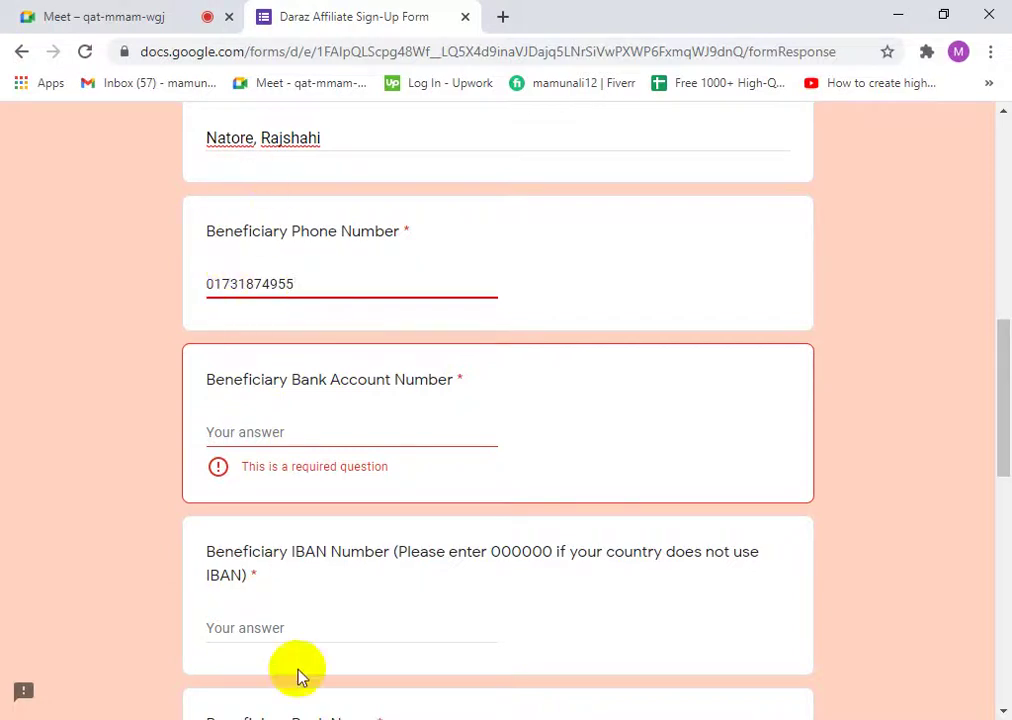
pyautogui.moveTo(310, 288); pyautogui.dragTo(145, 282)
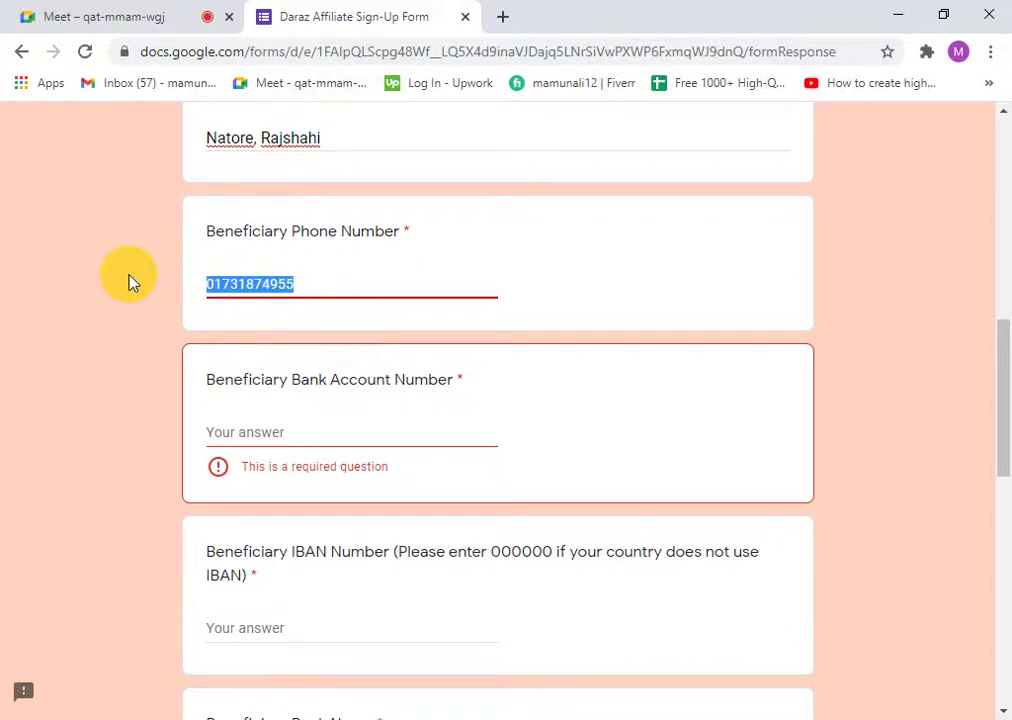
# - Delete the Beneficiary Phone Number answer so it shows the required-question warning
pyautogui.press('BackSpace')
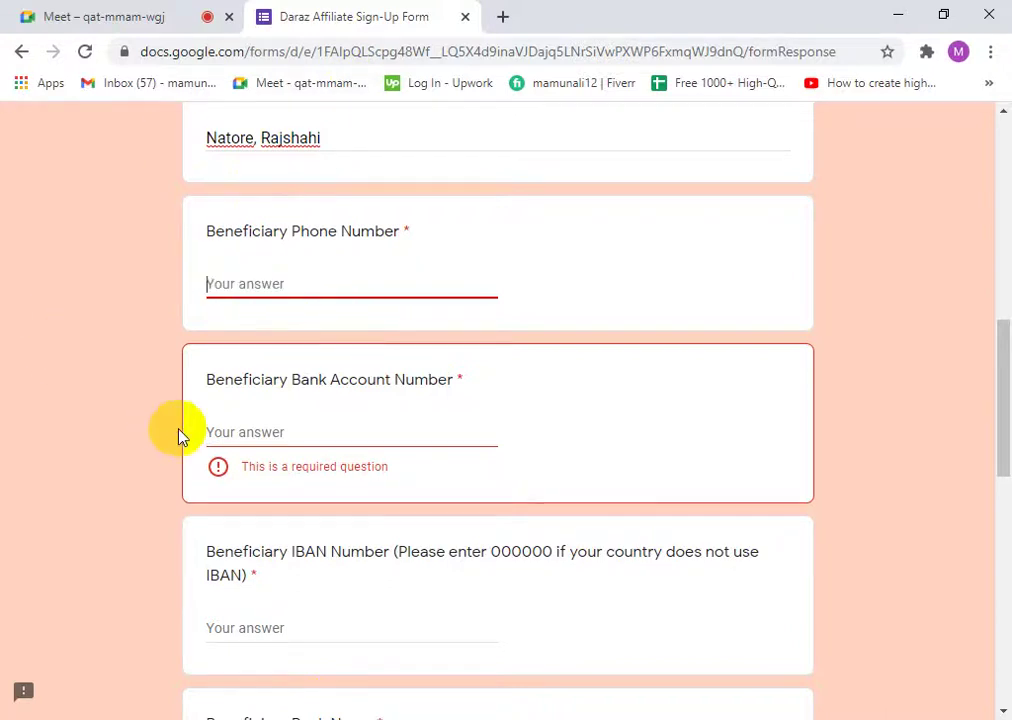
pyautogui.scroll(-2, 181, 436)
pyautogui.scroll(2, 284, 376)
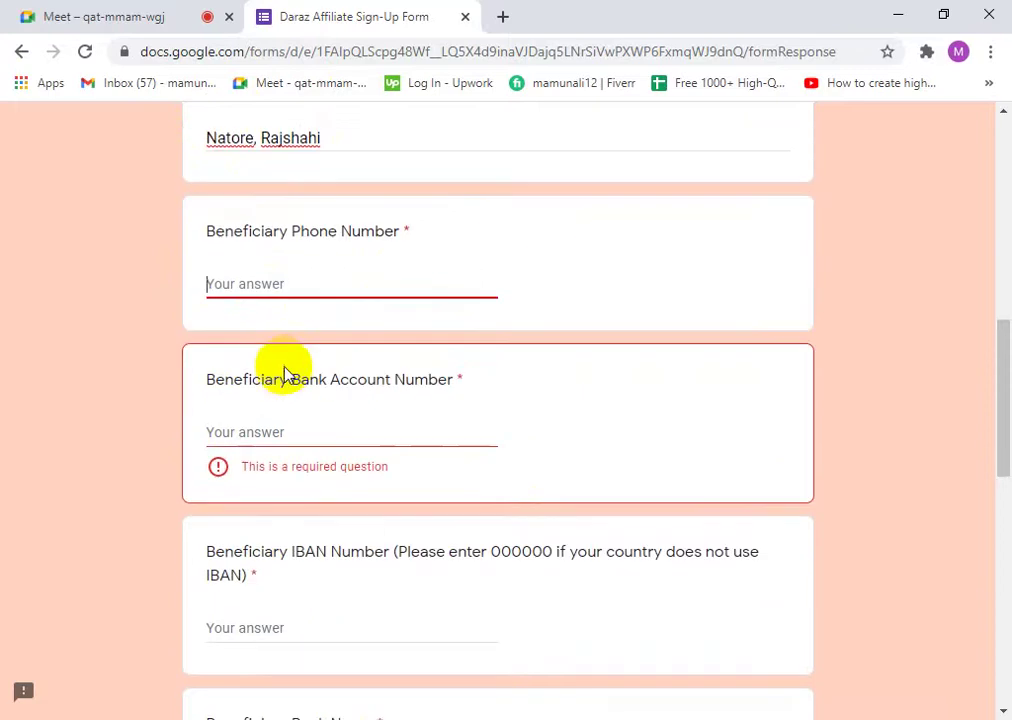
pyautogui.click(236, 320)
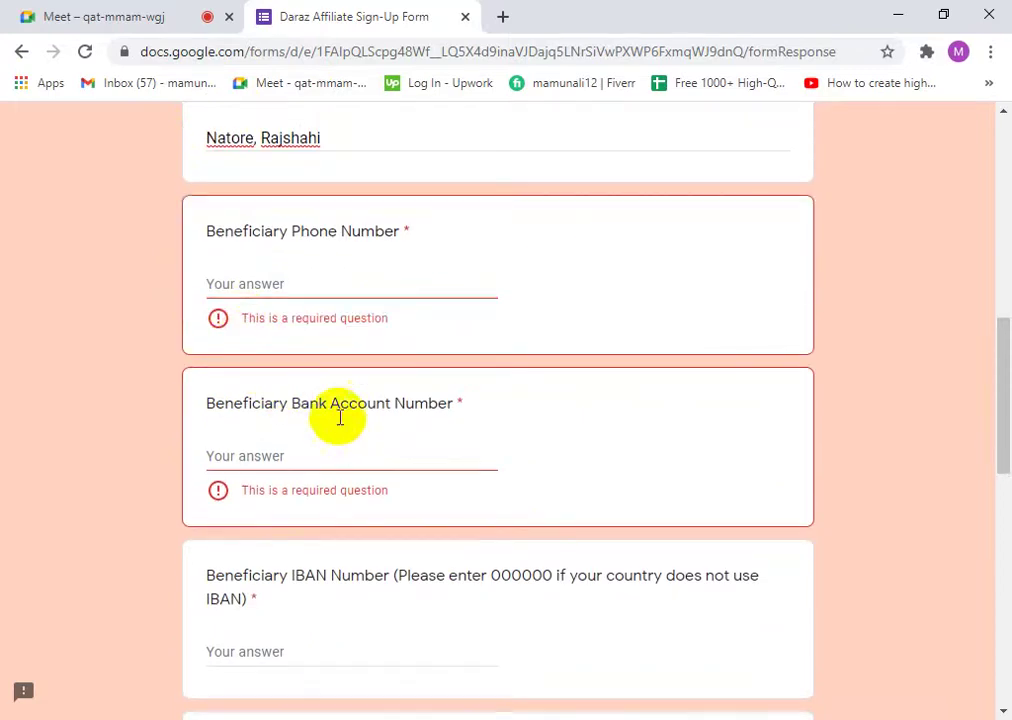
pyautogui.scroll(-2, 560, 472)
pyautogui.scroll(1, 558, 472)
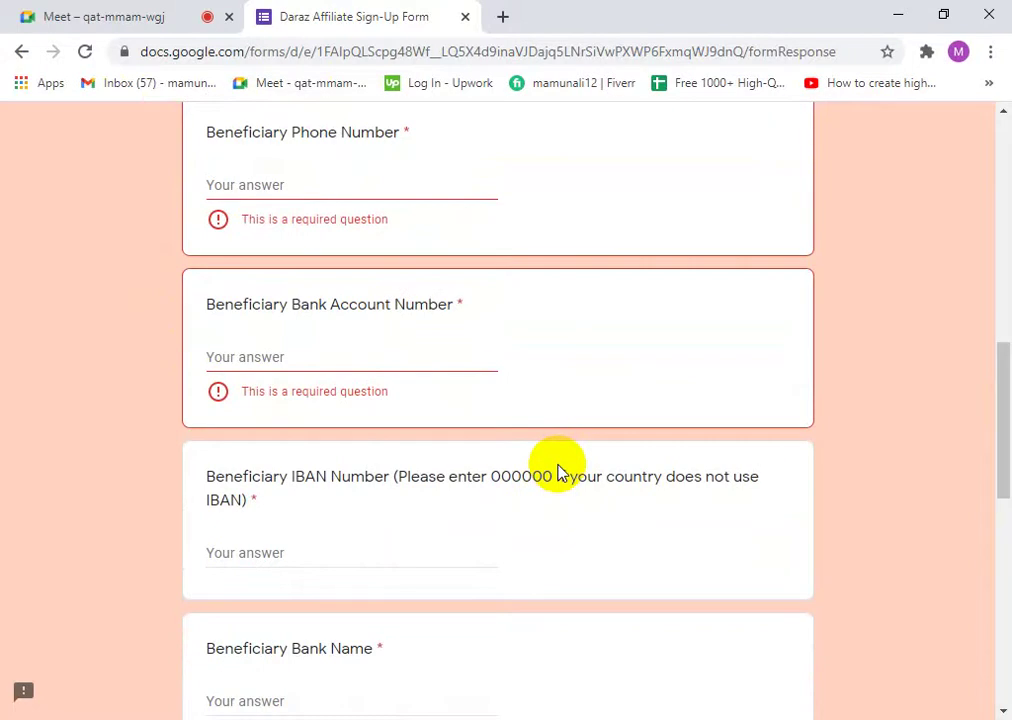
pyautogui.scroll(-5, 558, 472)
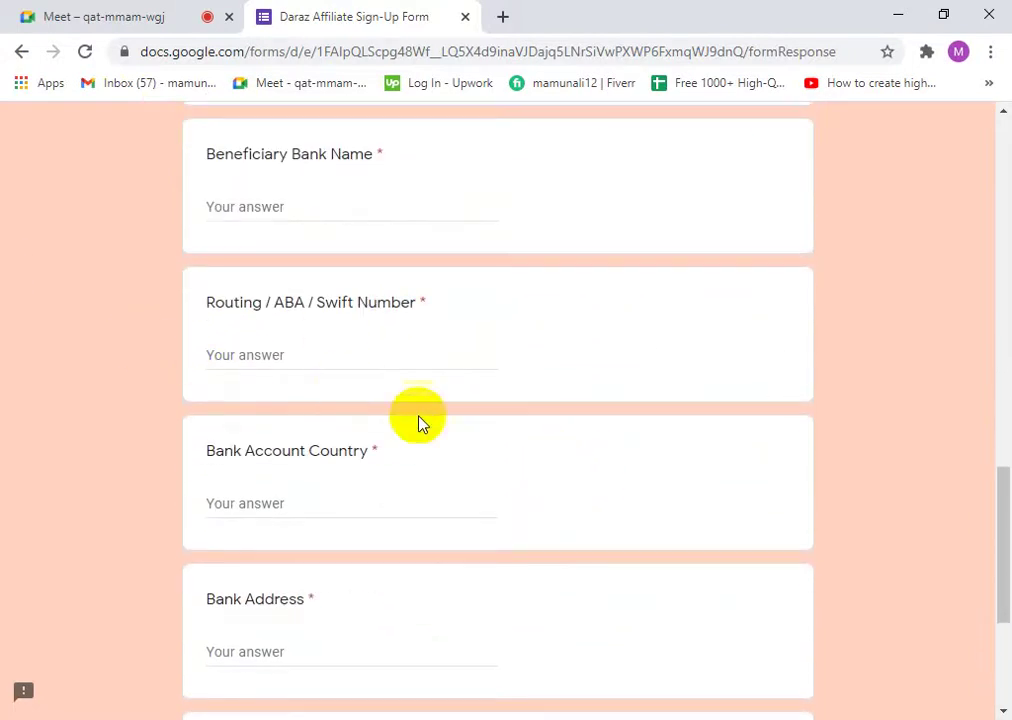
pyautogui.scroll(4, 418, 422)
pyautogui.scroll(3, 185, 327)
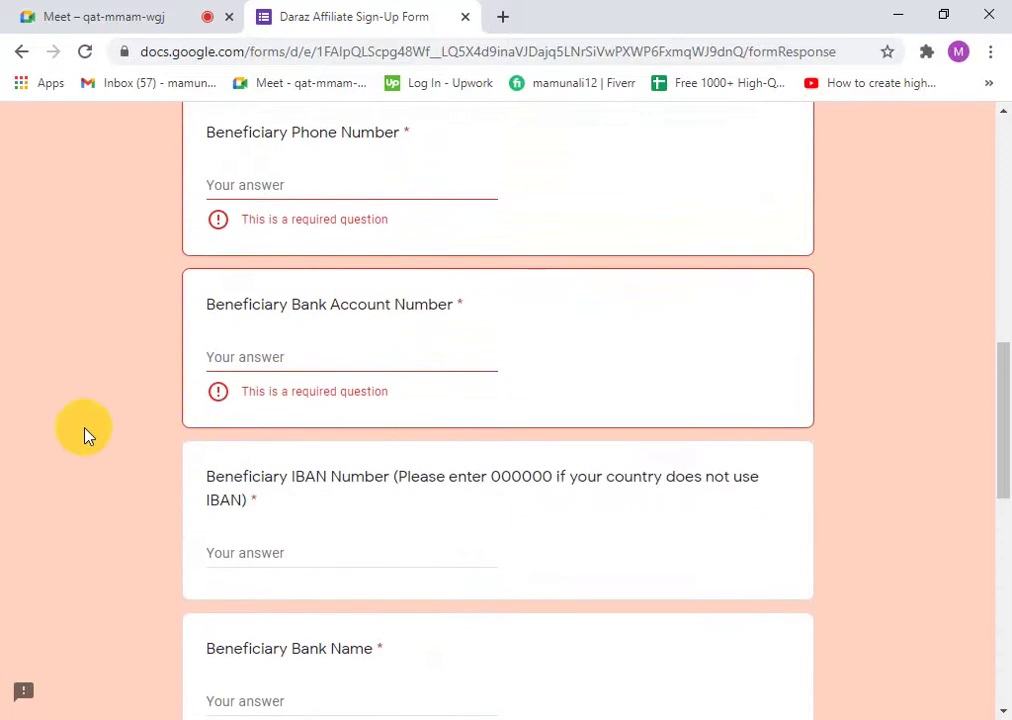
pyautogui.scroll(1, 693, 535)
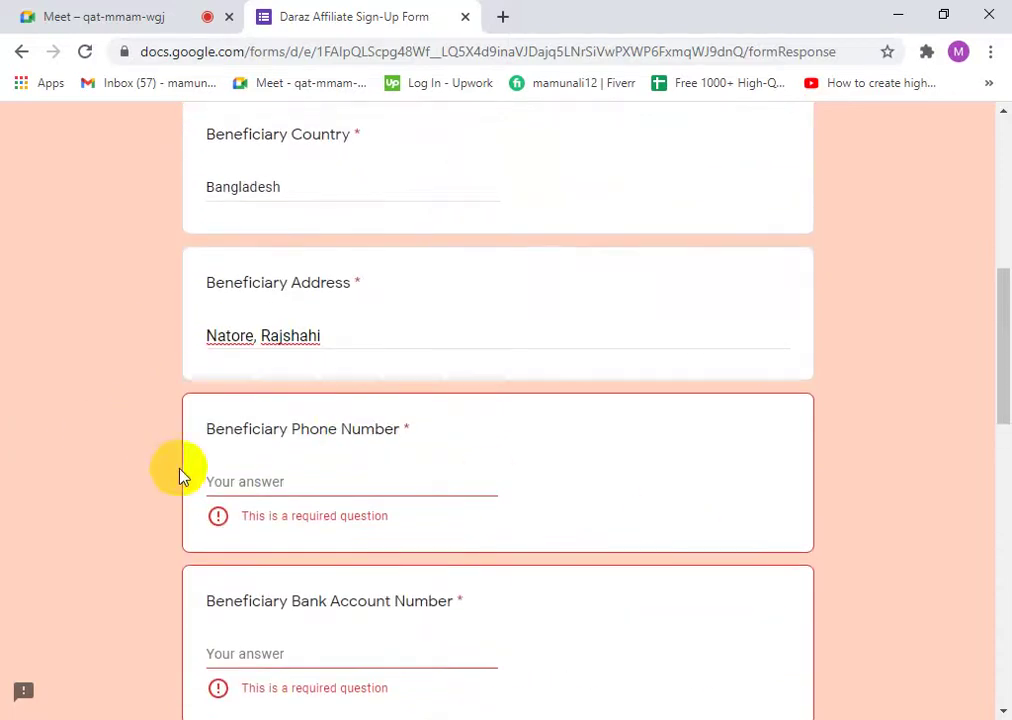
pyautogui.click(422, 490)
pyautogui.scroll(-1, 3, 480)
pyautogui.scroll(-2, 233, 481)
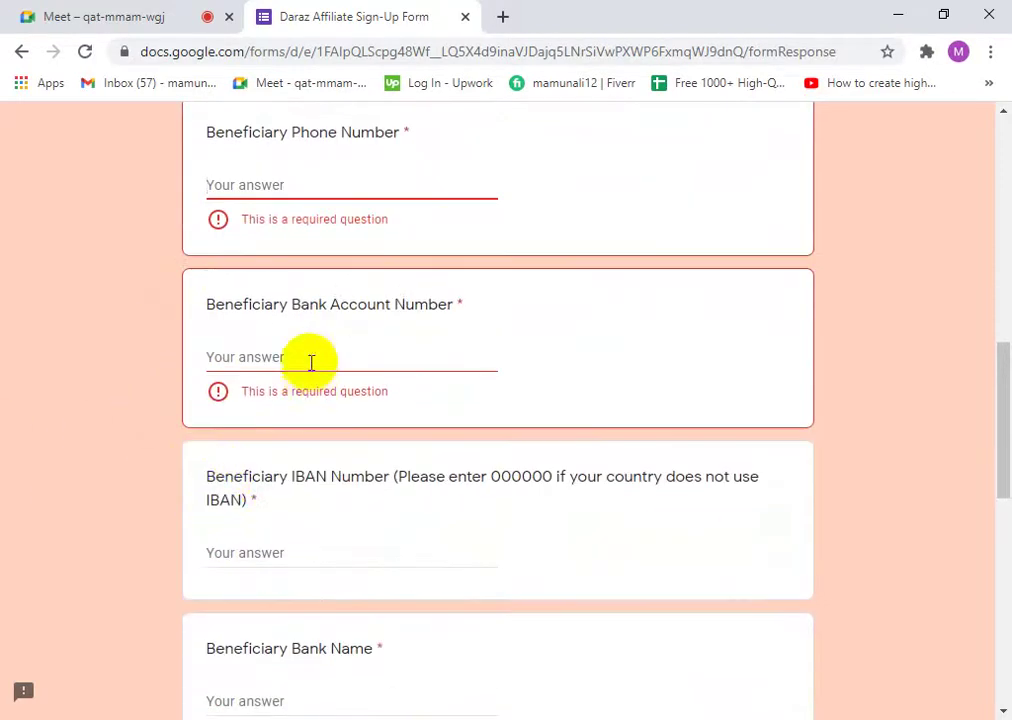
pyautogui.moveTo(246, 304); pyautogui.dragTo(205, 305)
pyautogui.click(226, 301)
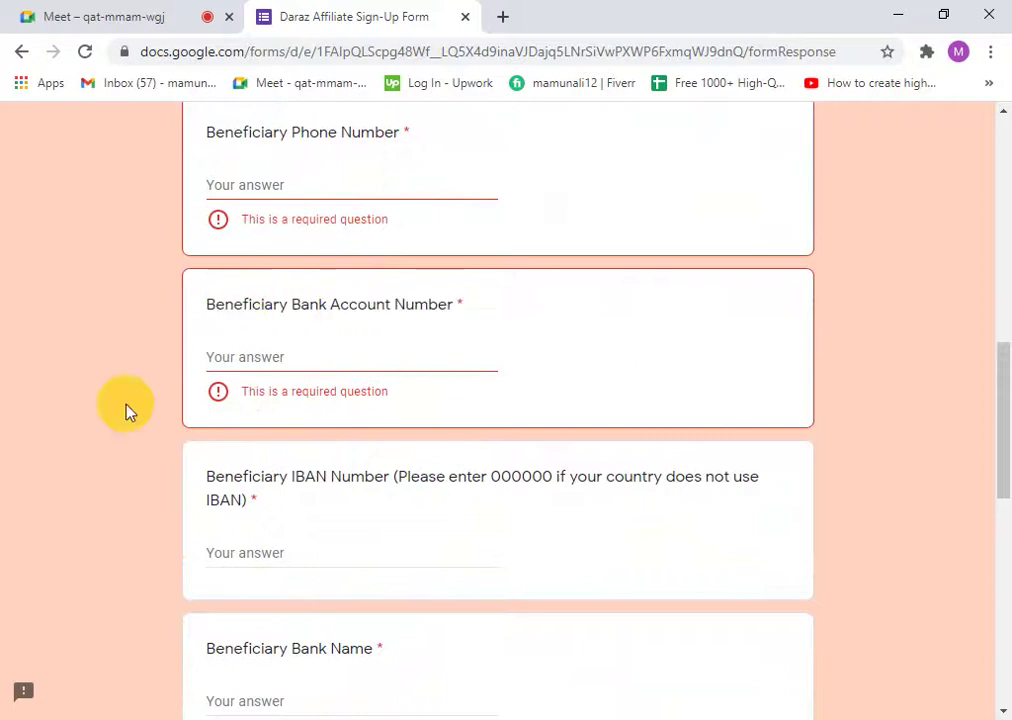
pyautogui.doubleClick(355, 300)
pyautogui.click(357, 301)
pyautogui.tripleClick(415, 302)
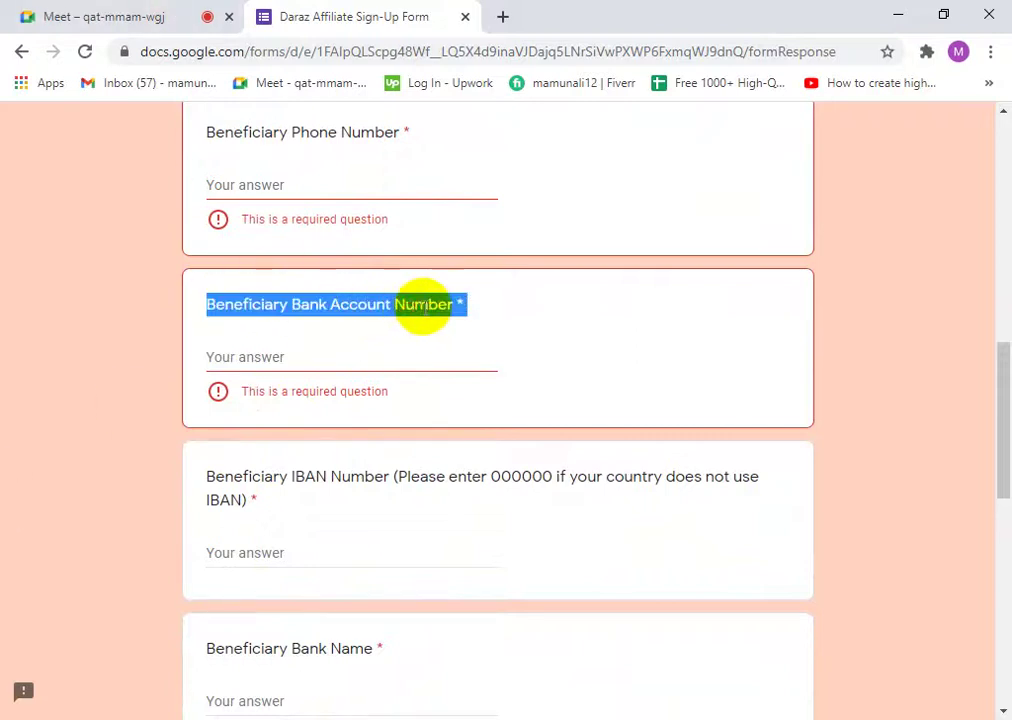
pyautogui.click(430, 306)
pyautogui.moveTo(452, 308); pyautogui.dragTo(206, 314)
pyautogui.doubleClick(248, 300)
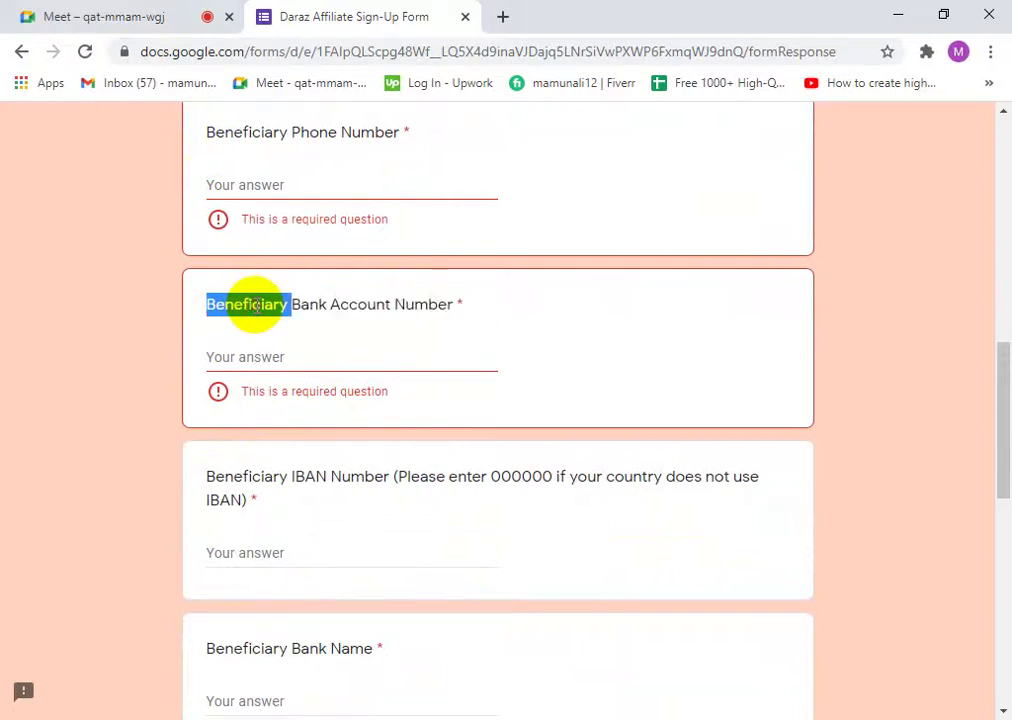
pyautogui.doubleClick(312, 297)
pyautogui.doubleClick(336, 302)
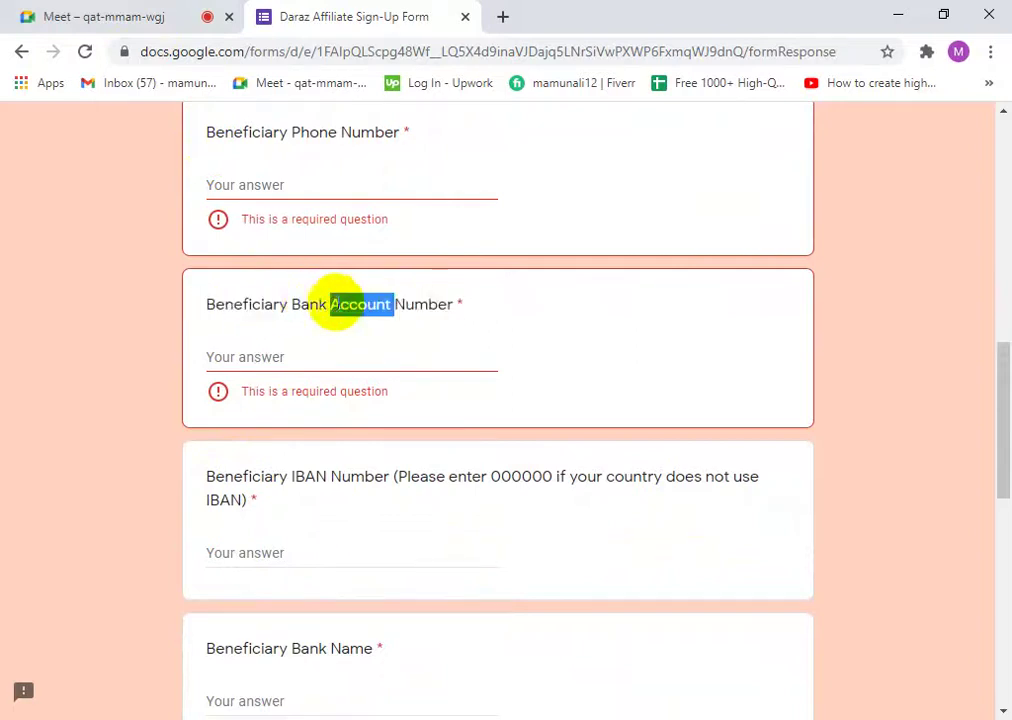
pyautogui.doubleClick(420, 308)
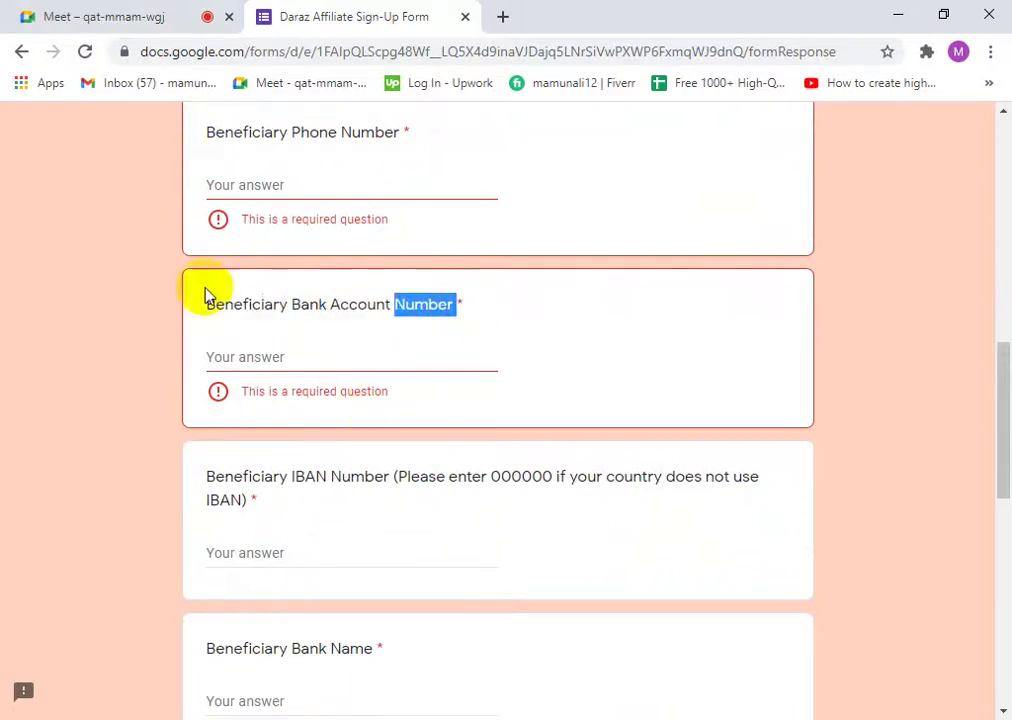
pyautogui.moveTo(200, 312); pyautogui.dragTo(451, 333)
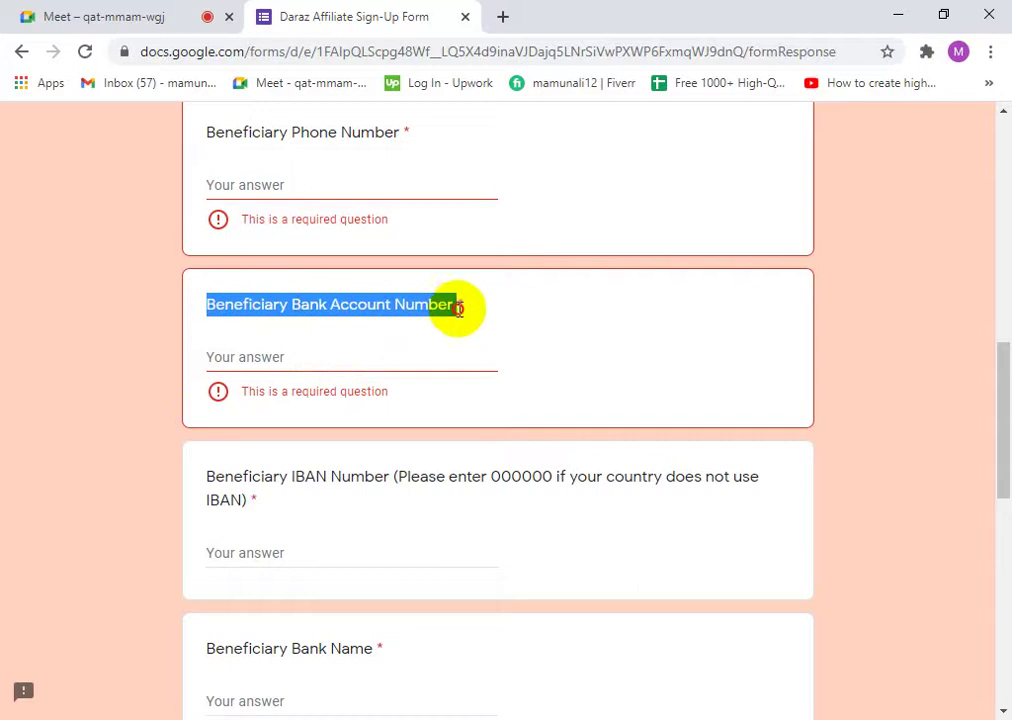
pyautogui.click(402, 312)
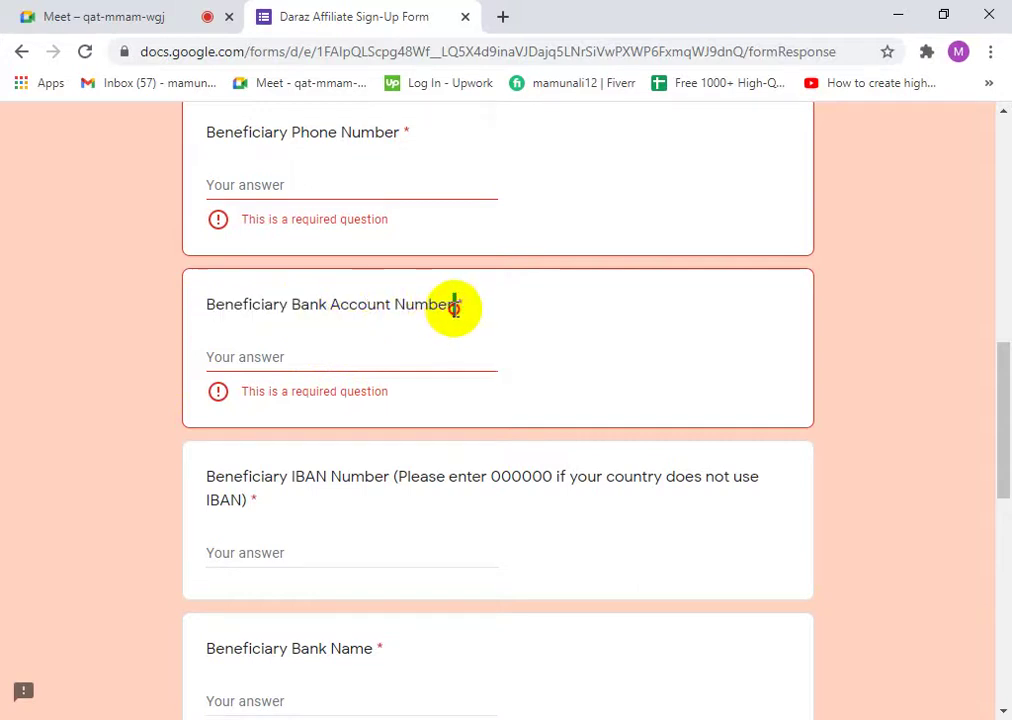
pyautogui.moveTo(455, 308); pyautogui.dragTo(187, 302)
pyautogui.click(316, 300)
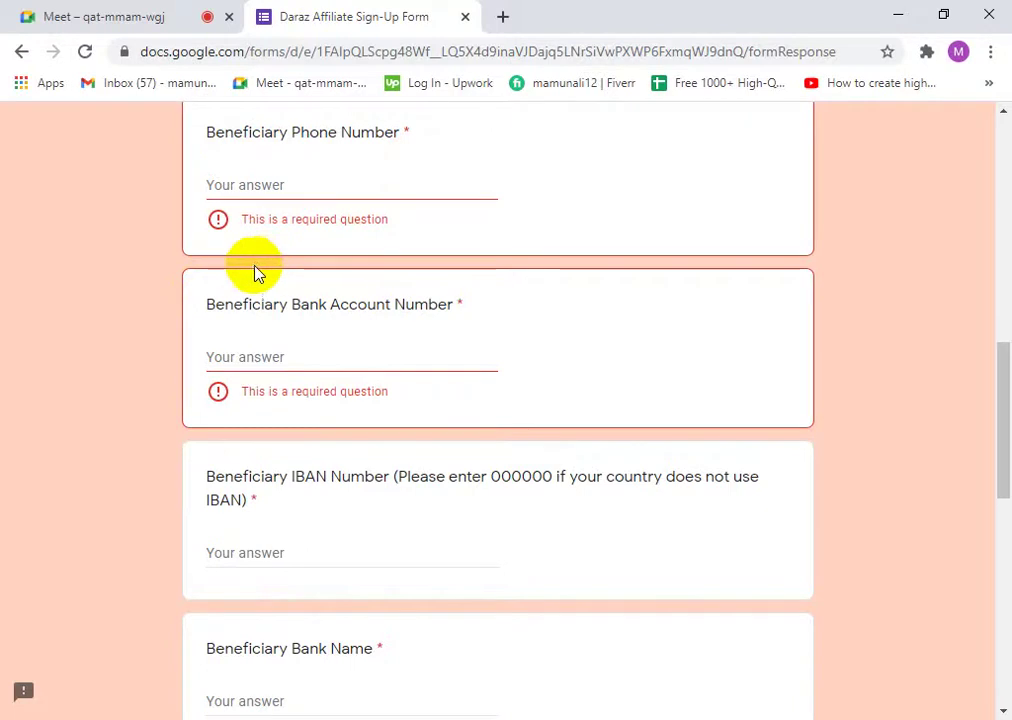
pyautogui.moveTo(289, 306); pyautogui.dragTo(199, 302)
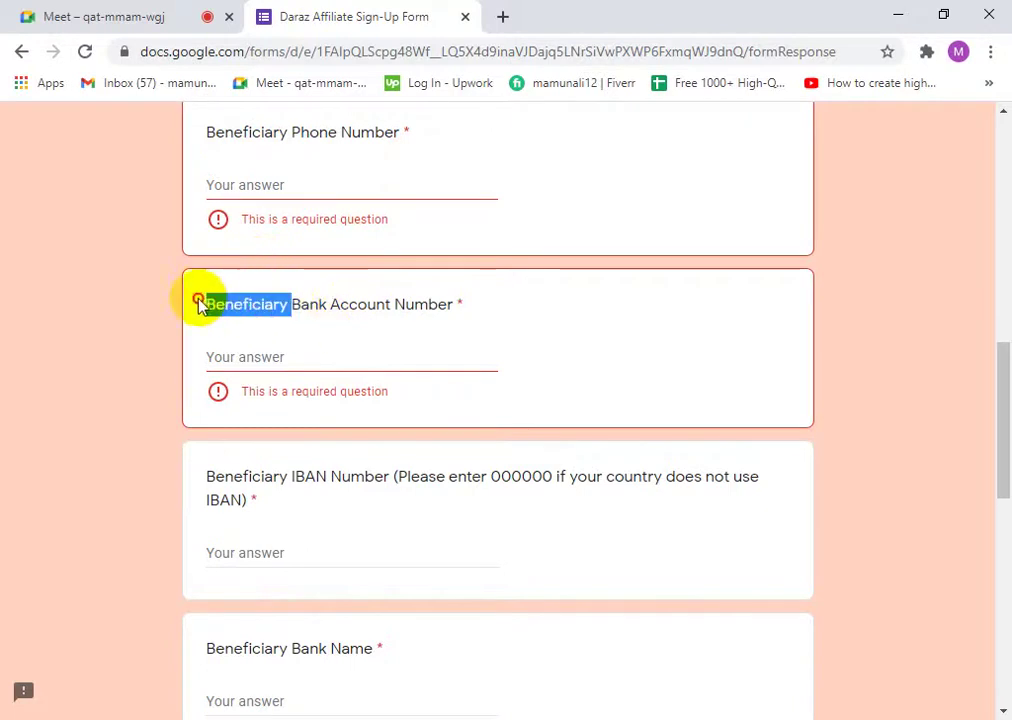
pyautogui.click(233, 295)
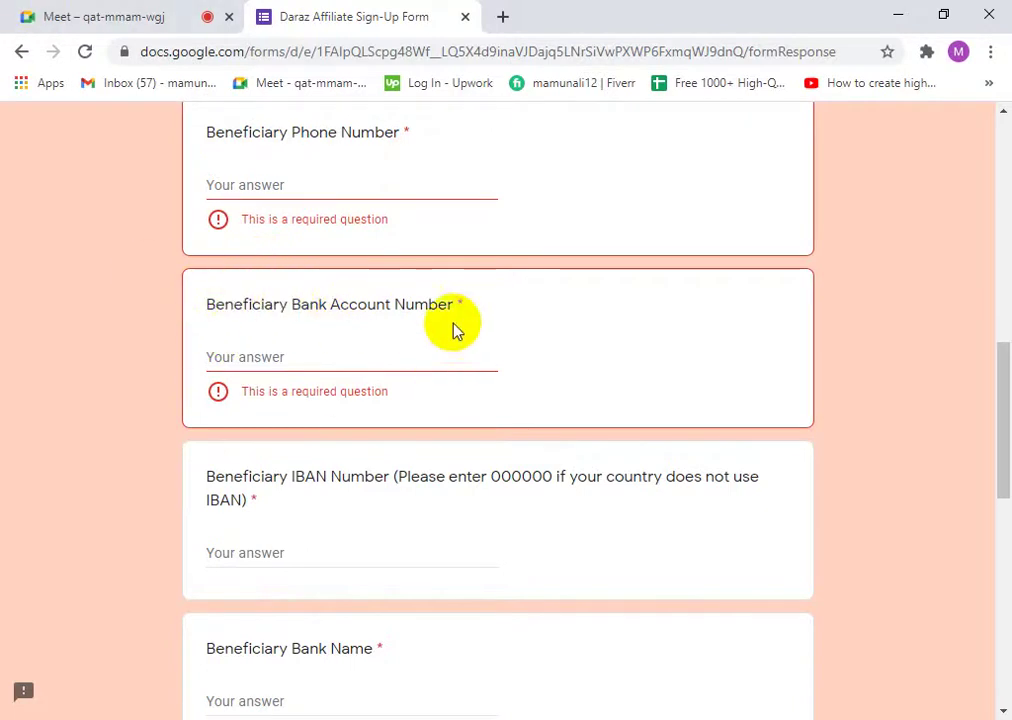
pyautogui.moveTo(455, 330); pyautogui.dragTo(305, 313)
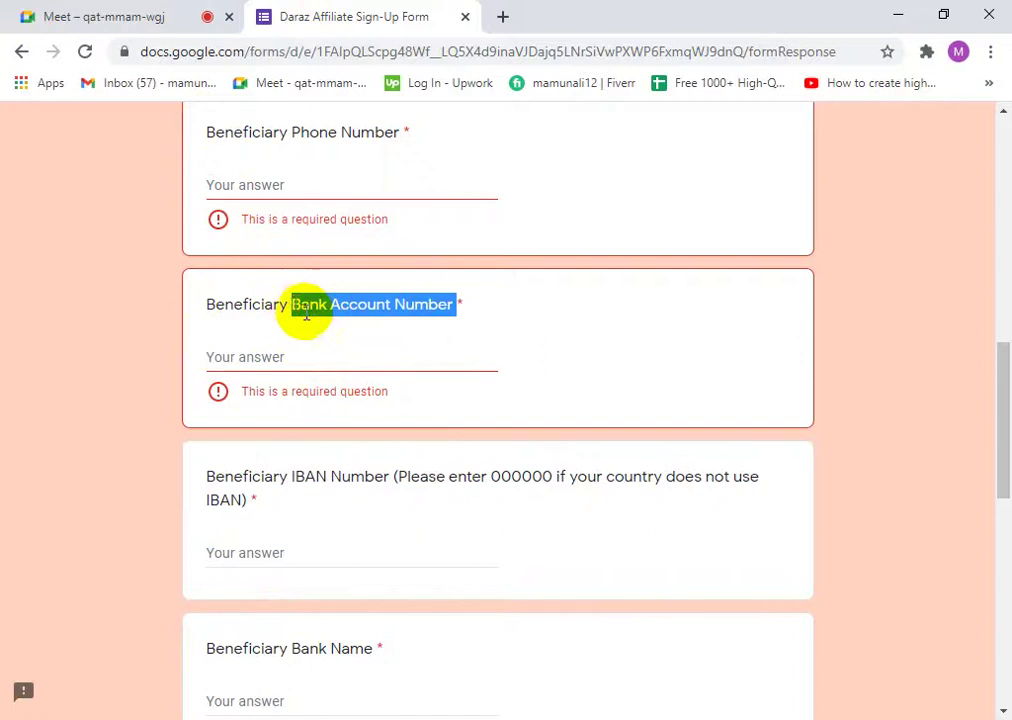
pyautogui.click(337, 357)
pyautogui.scroll(-2, 402, 544)
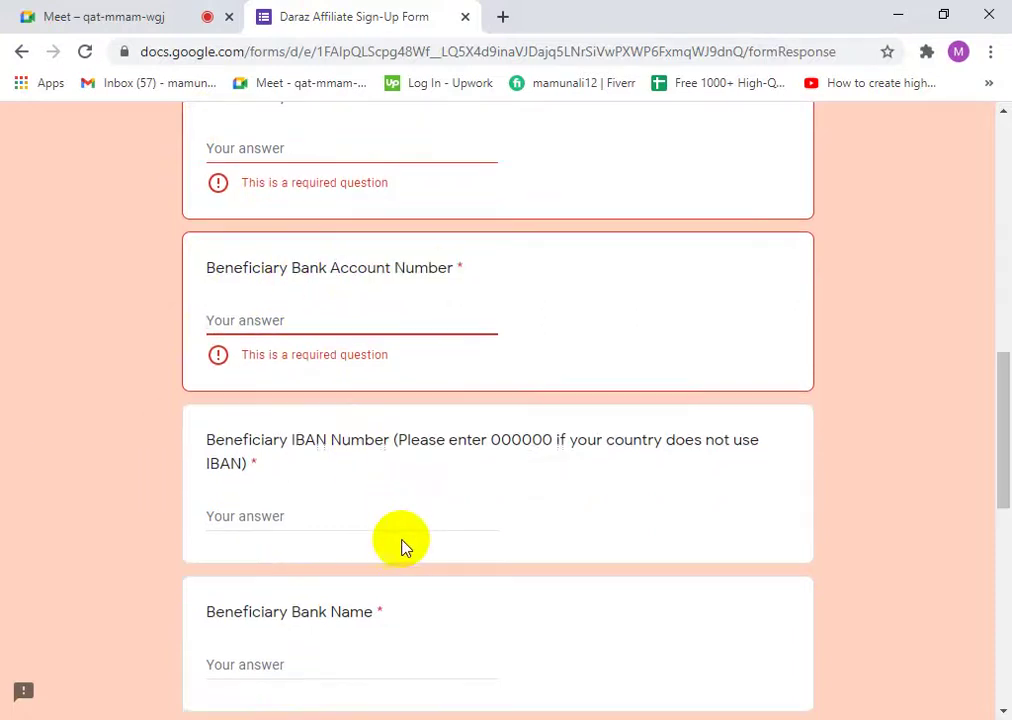
pyautogui.moveTo(207, 283); pyautogui.dragTo(332, 290)
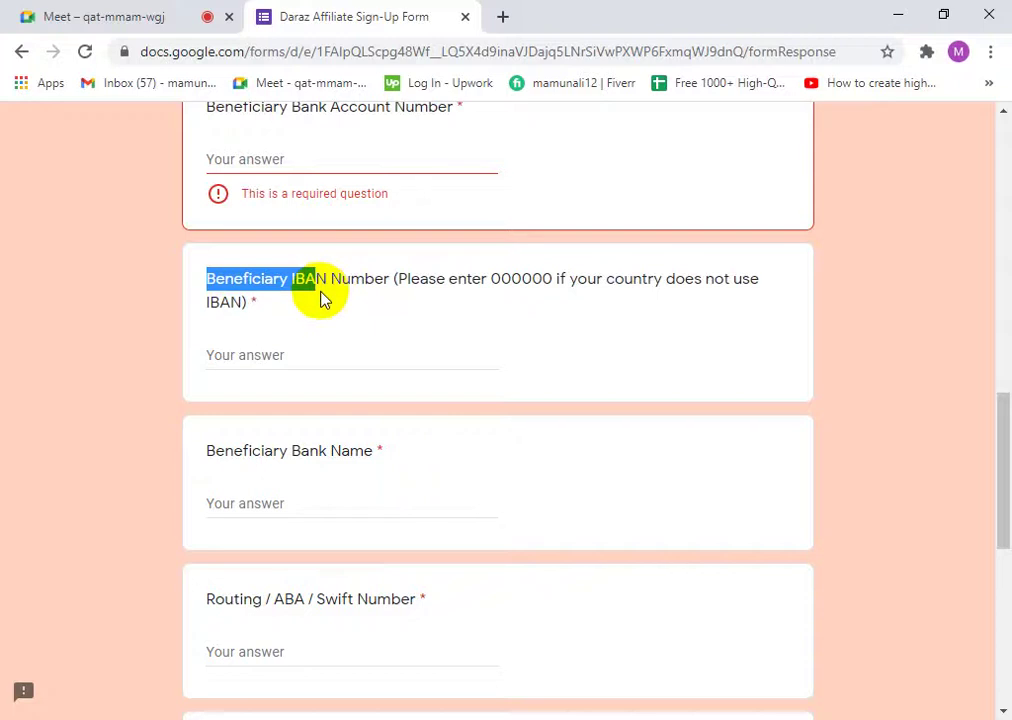
pyautogui.click(326, 292)
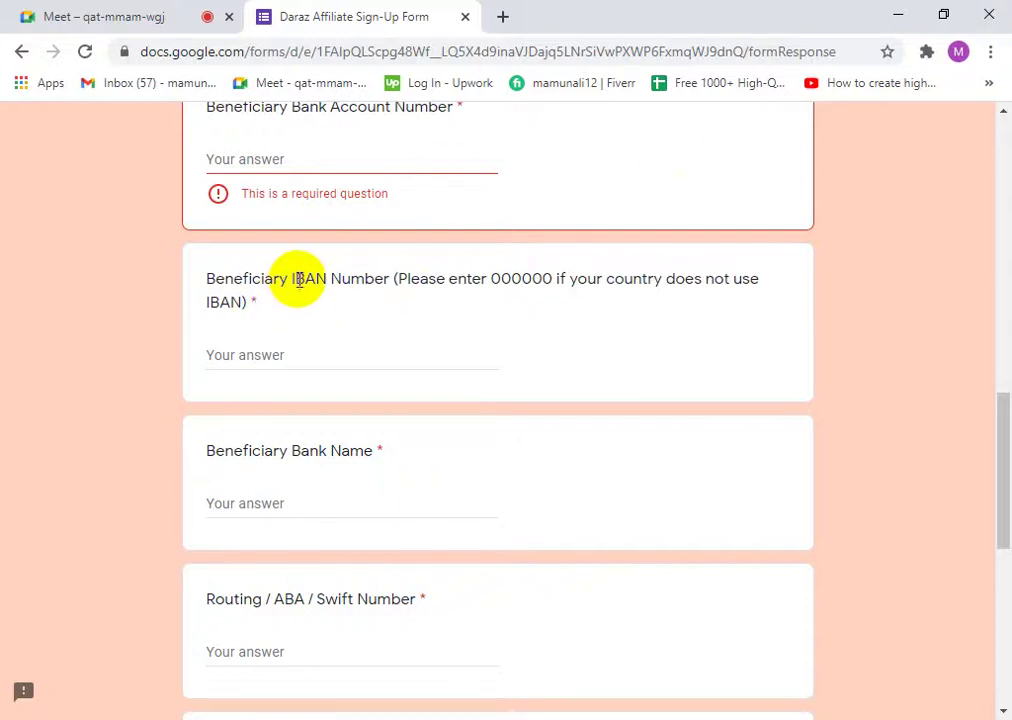
pyautogui.scroll(1, 298, 278)
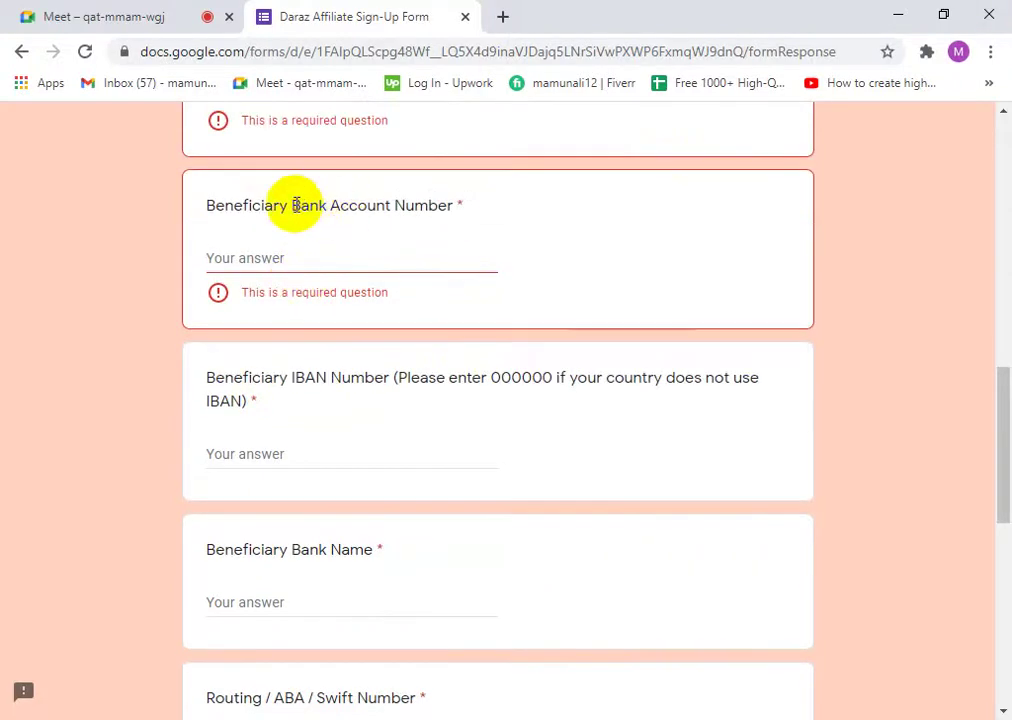
pyautogui.moveTo(293, 204); pyautogui.dragTo(322, 205)
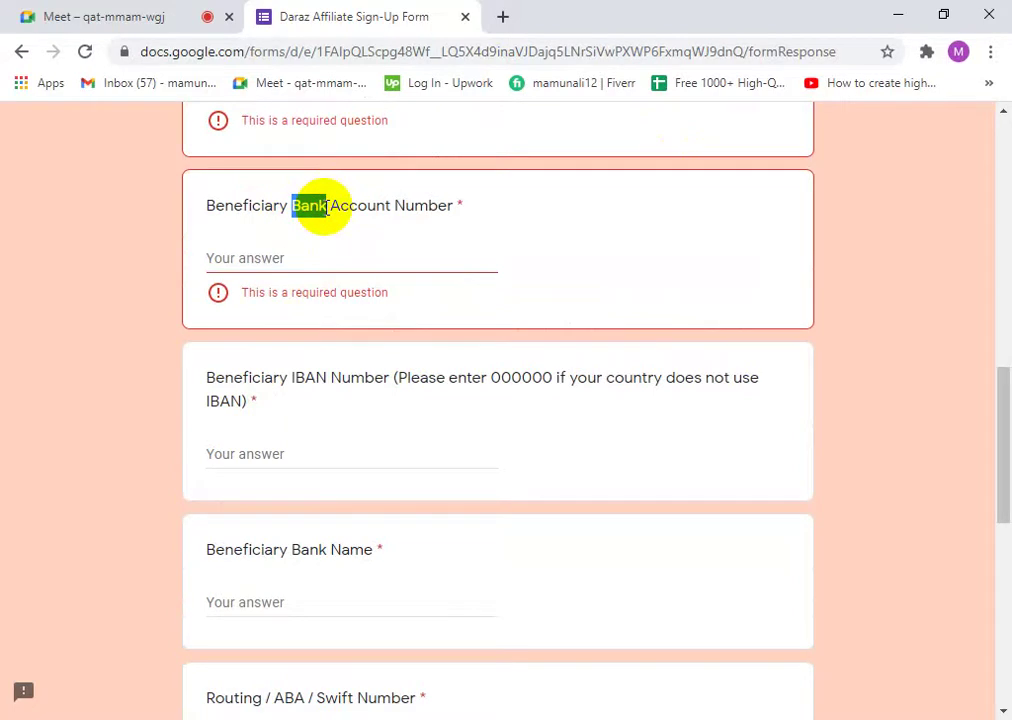
pyautogui.click(336, 228)
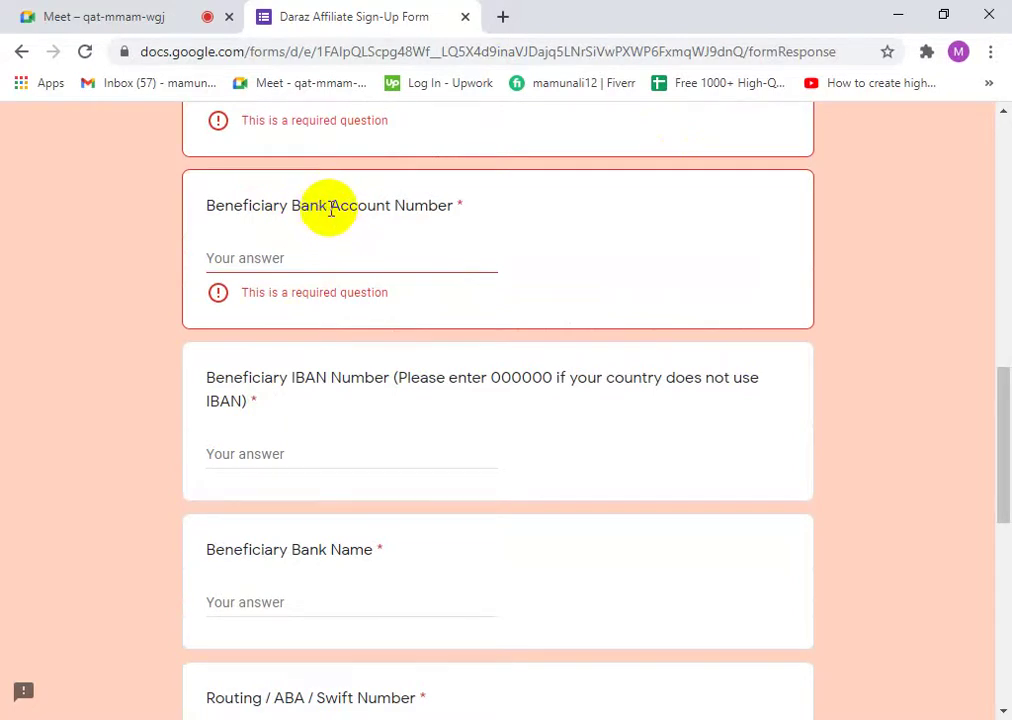
pyautogui.moveTo(326, 208); pyautogui.dragTo(289, 208)
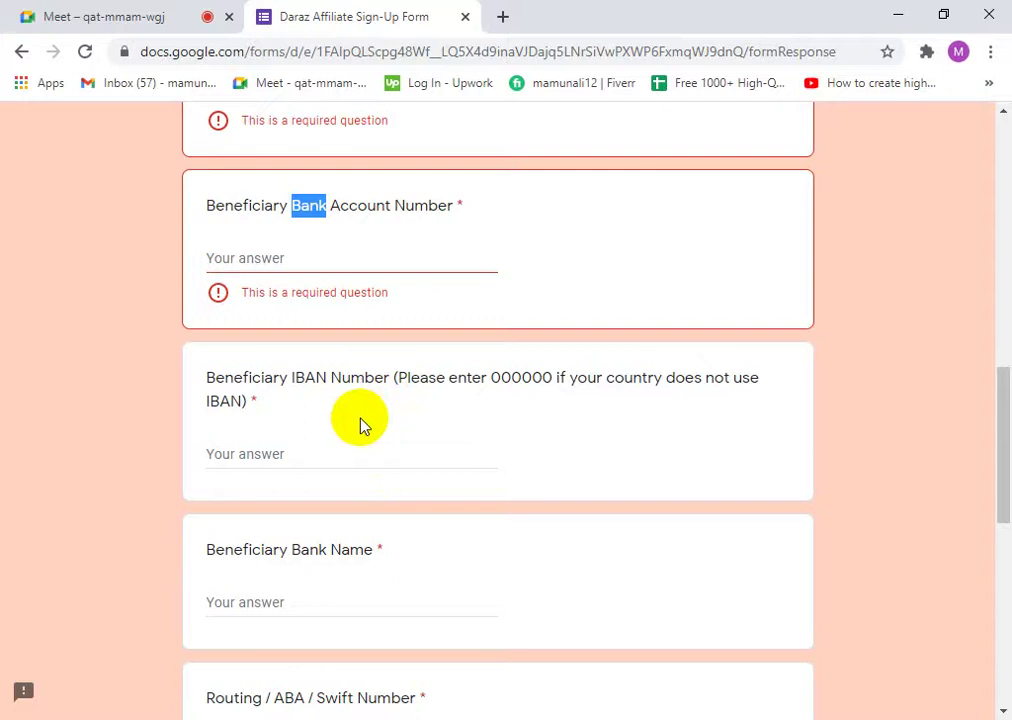
pyautogui.click(325, 228)
pyautogui.click(312, 211)
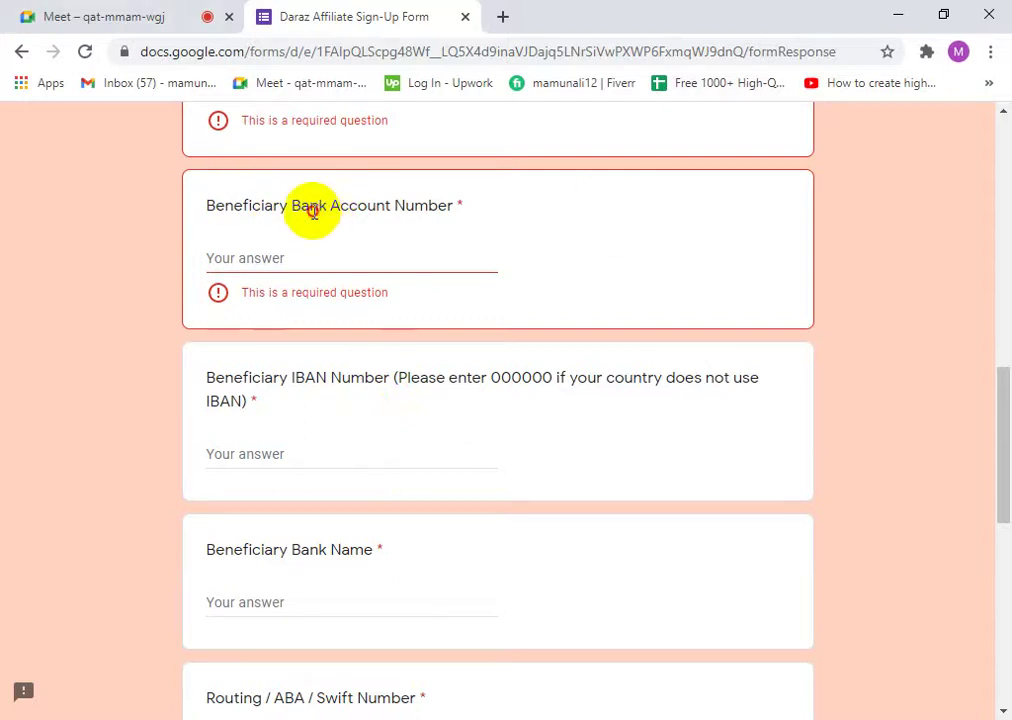
pyautogui.doubleClick(312, 211)
pyautogui.click(354, 208)
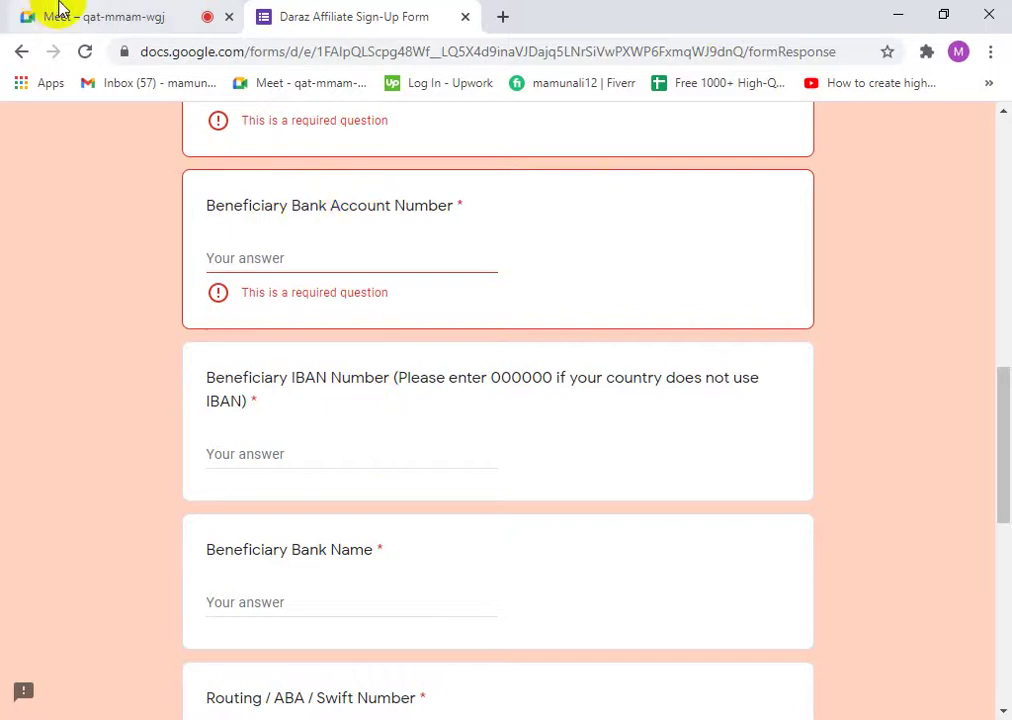
pyautogui.click(169, 18)
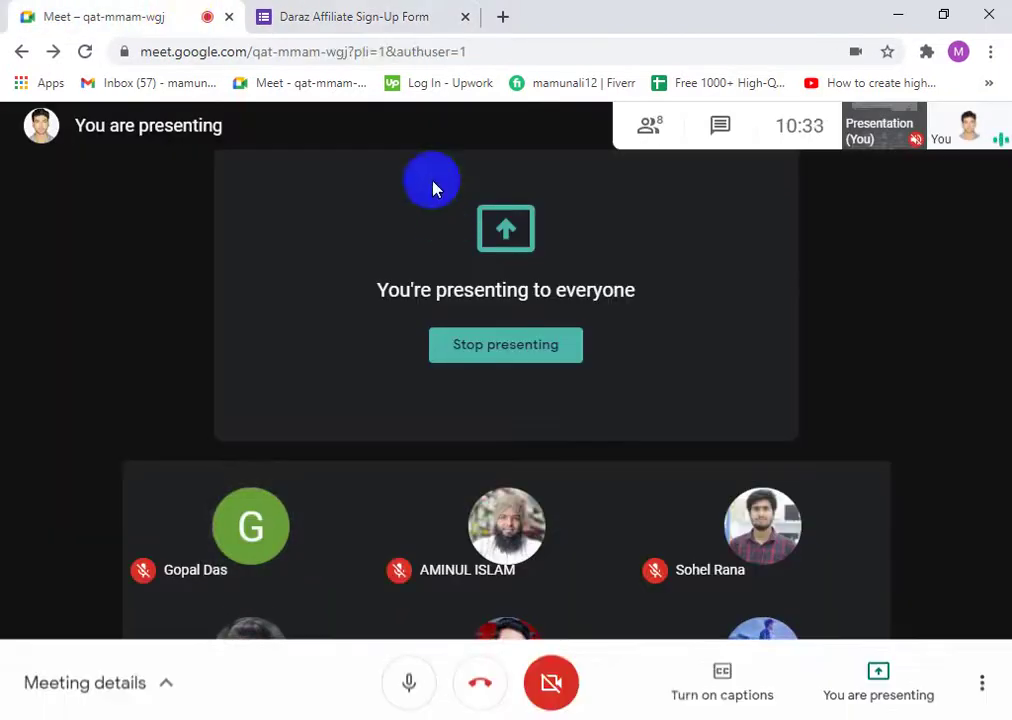
pyautogui.click(340, 10)
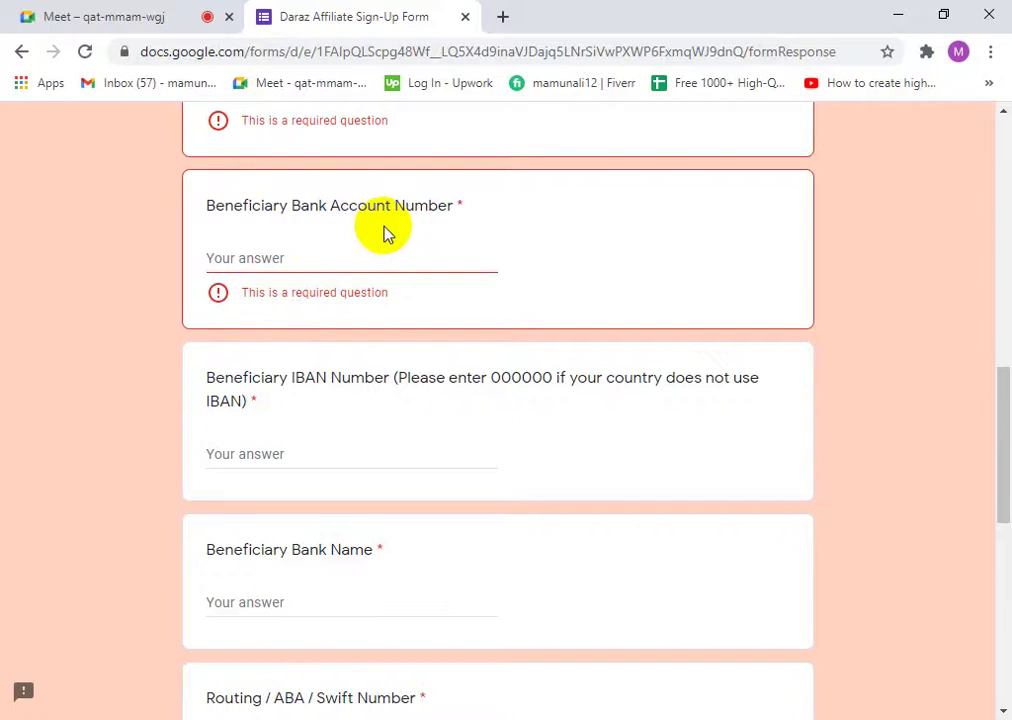
pyautogui.scroll(2, 370, 245)
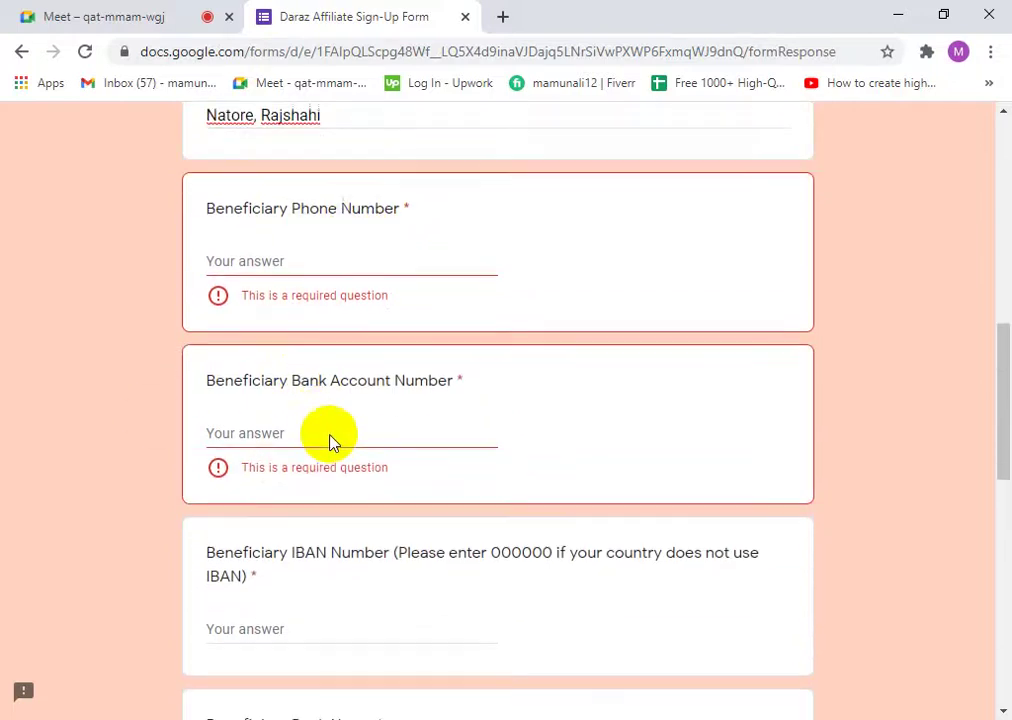
pyautogui.scroll(-1, 333, 442)
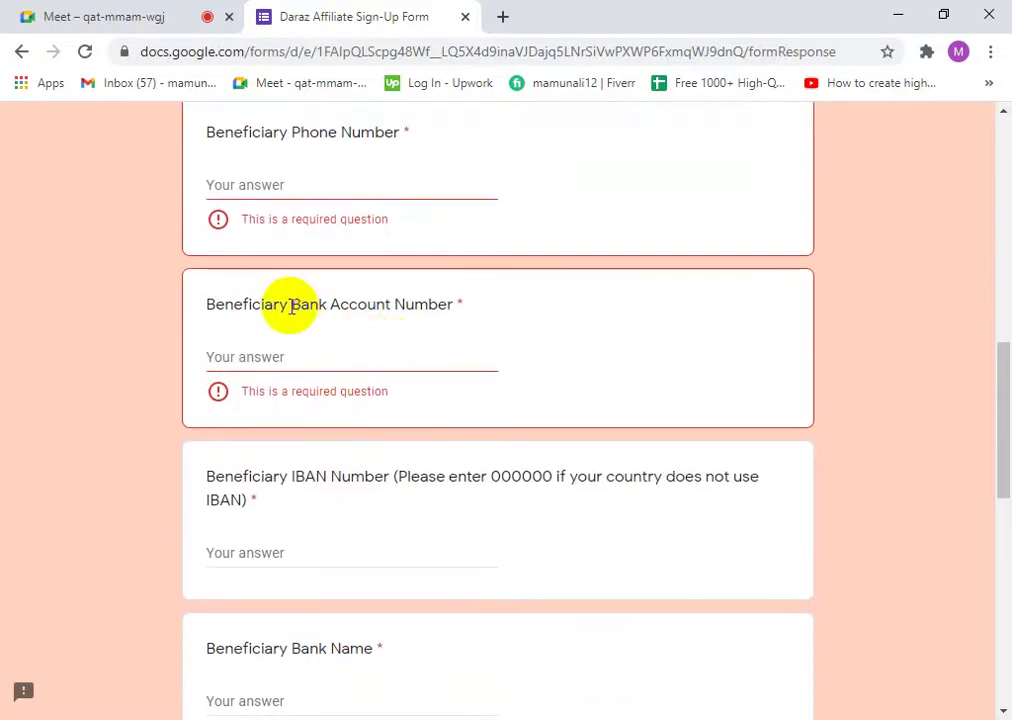
pyautogui.moveTo(291, 306); pyautogui.dragTo(293, 304)
pyautogui.click(459, 308)
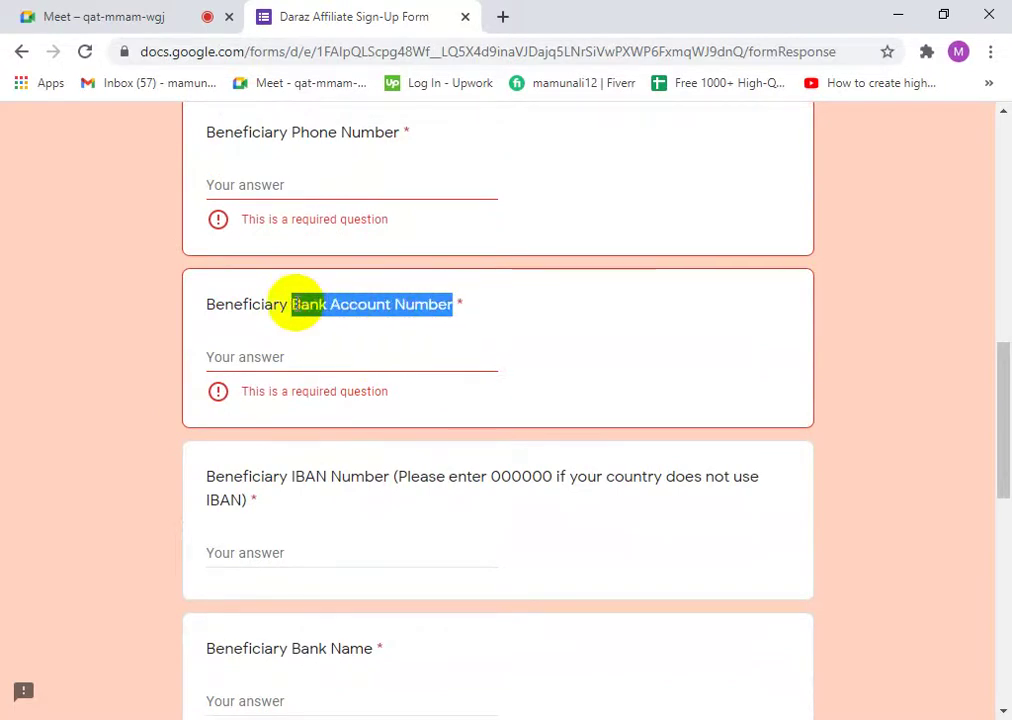
pyautogui.click(305, 304)
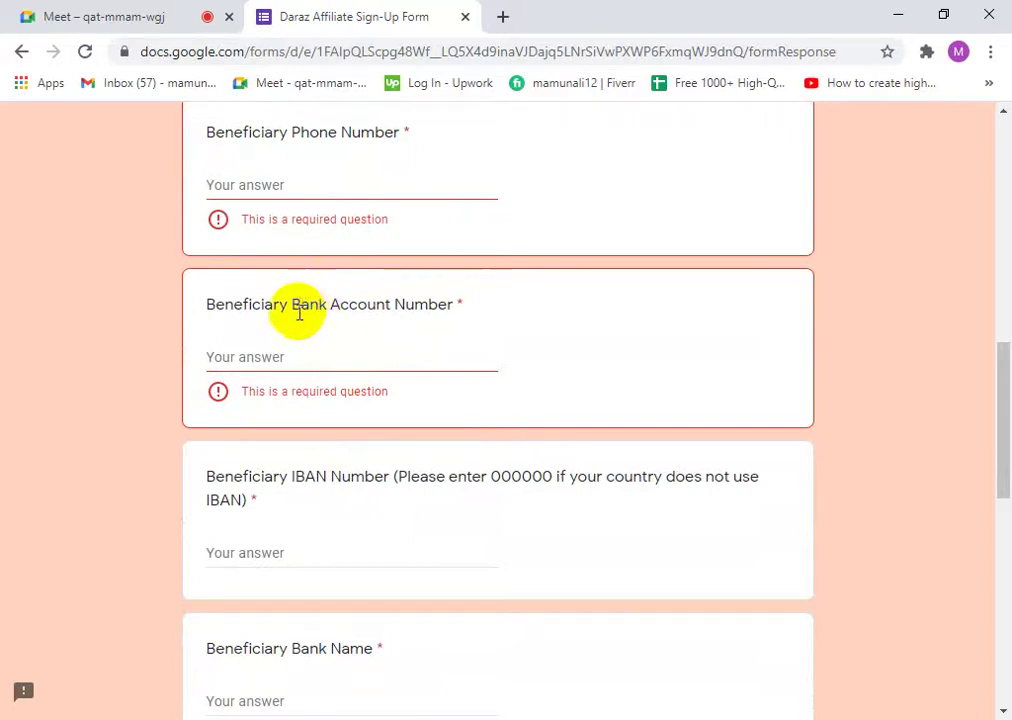
pyautogui.scroll(1, 268, 354)
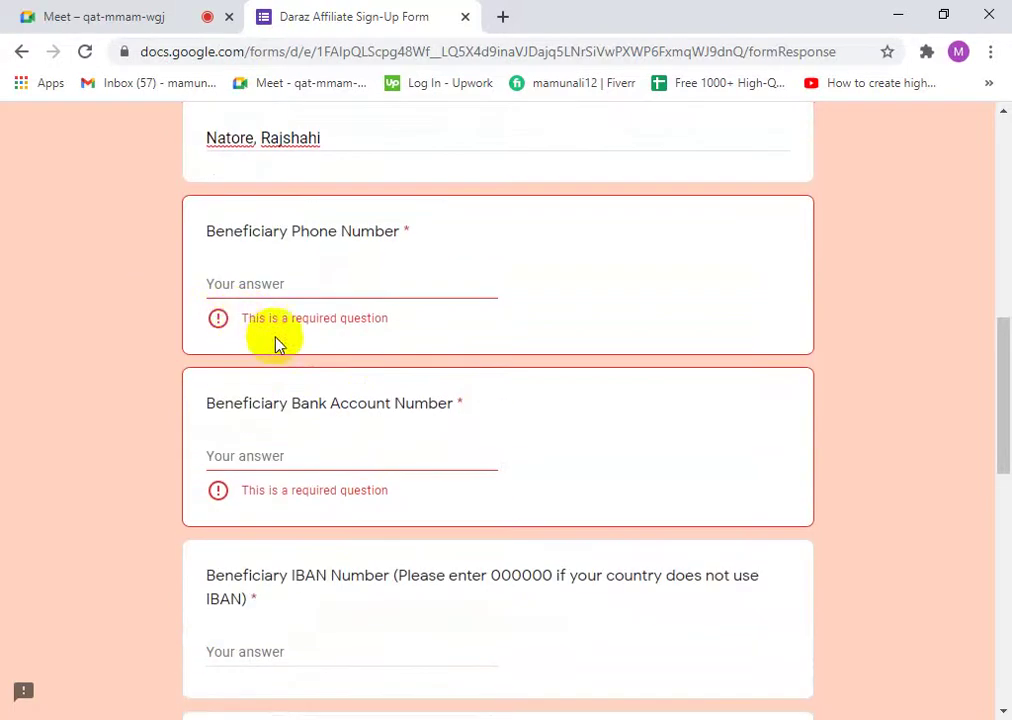
pyautogui.scroll(-1, 195, 298)
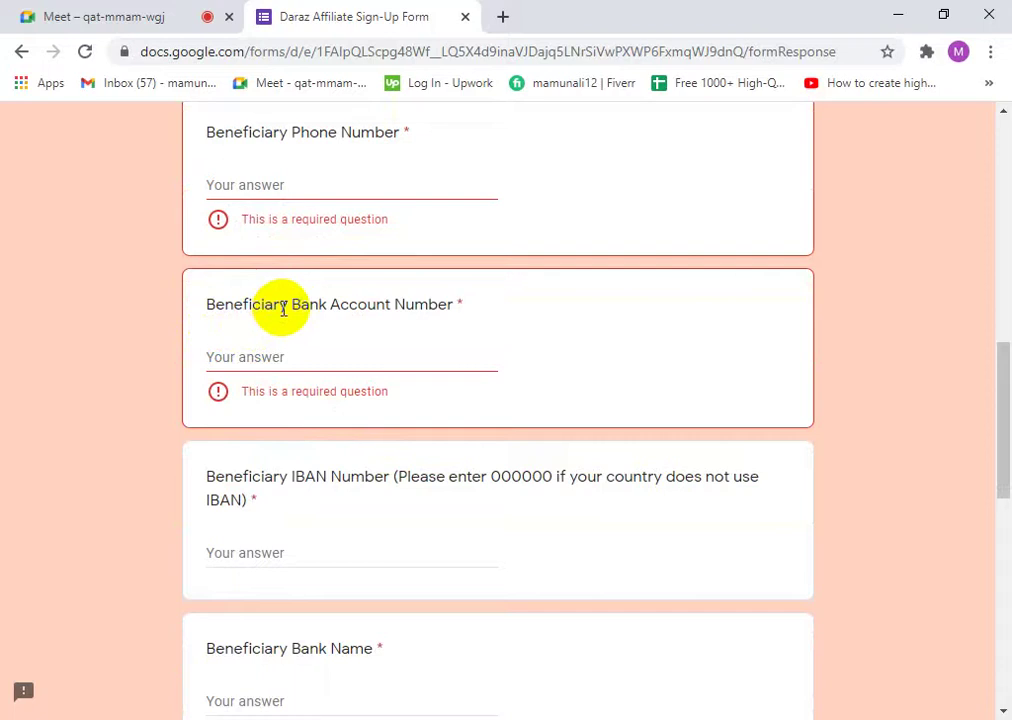
pyautogui.moveTo(286, 306); pyautogui.dragTo(203, 316)
pyautogui.click(206, 320)
pyautogui.scroll(4, 280, 316)
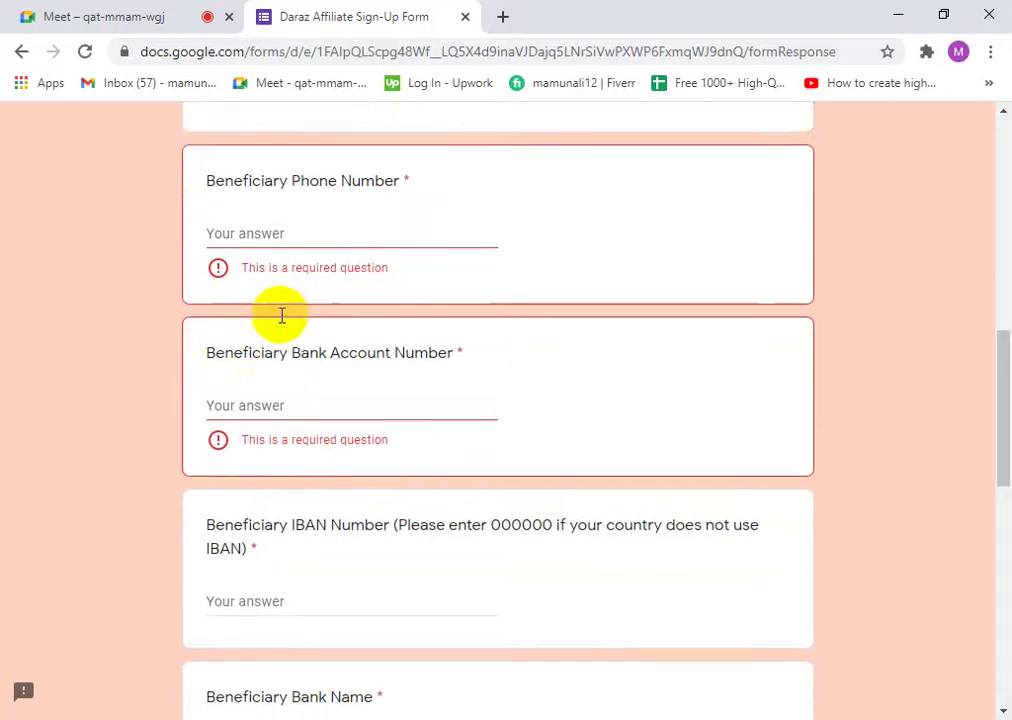
pyautogui.scroll(5, 276, 316)
pyautogui.scroll(-2, 217, 474)
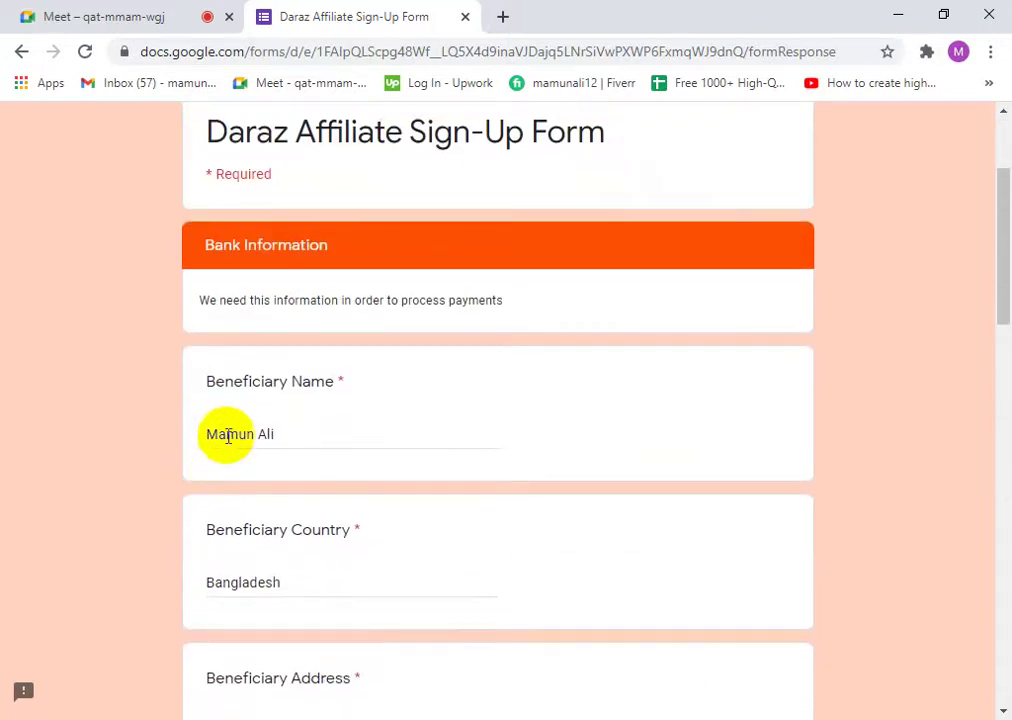
pyautogui.moveTo(216, 374); pyautogui.dragTo(302, 374)
pyautogui.doubleClick(267, 373)
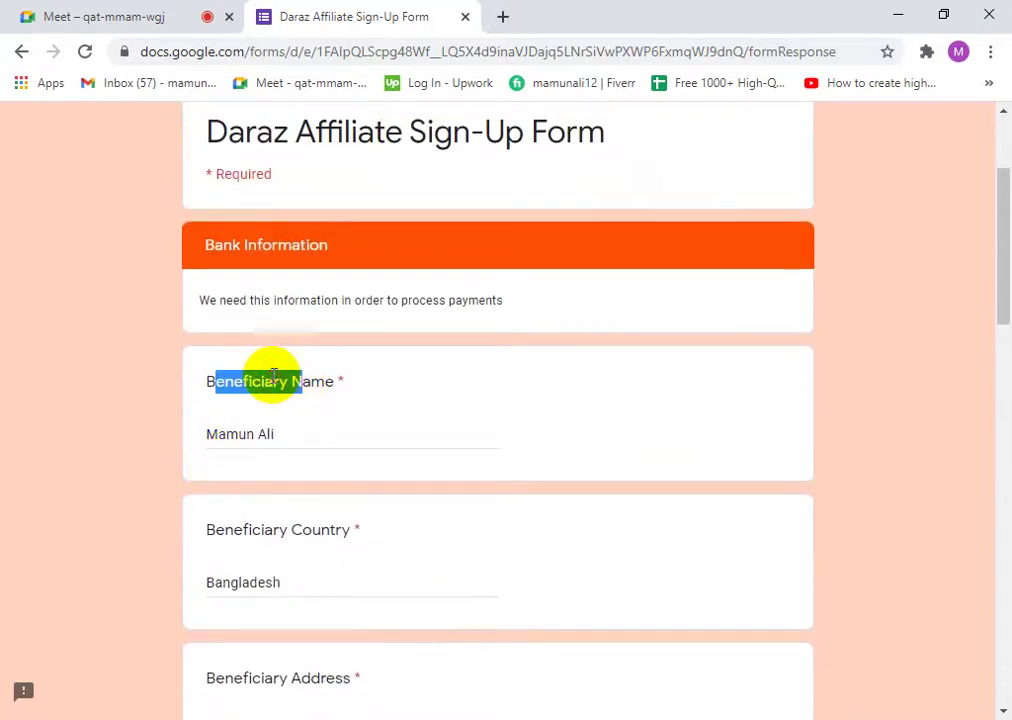
pyautogui.click(309, 402)
pyautogui.scroll(-3, 309, 410)
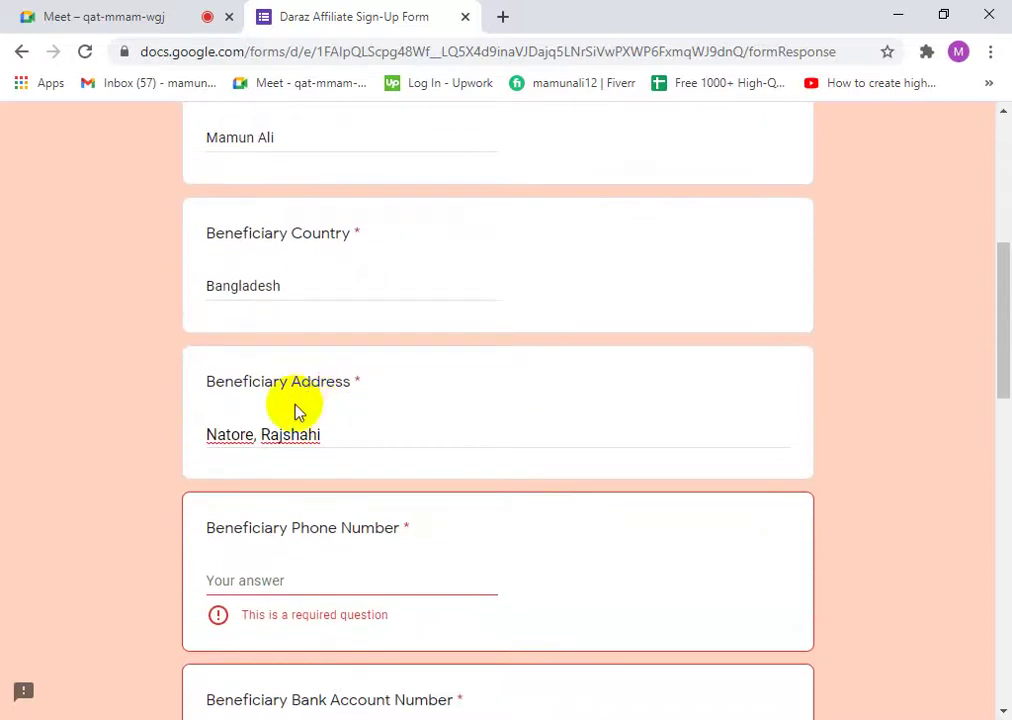
pyautogui.scroll(-3, 335, 408)
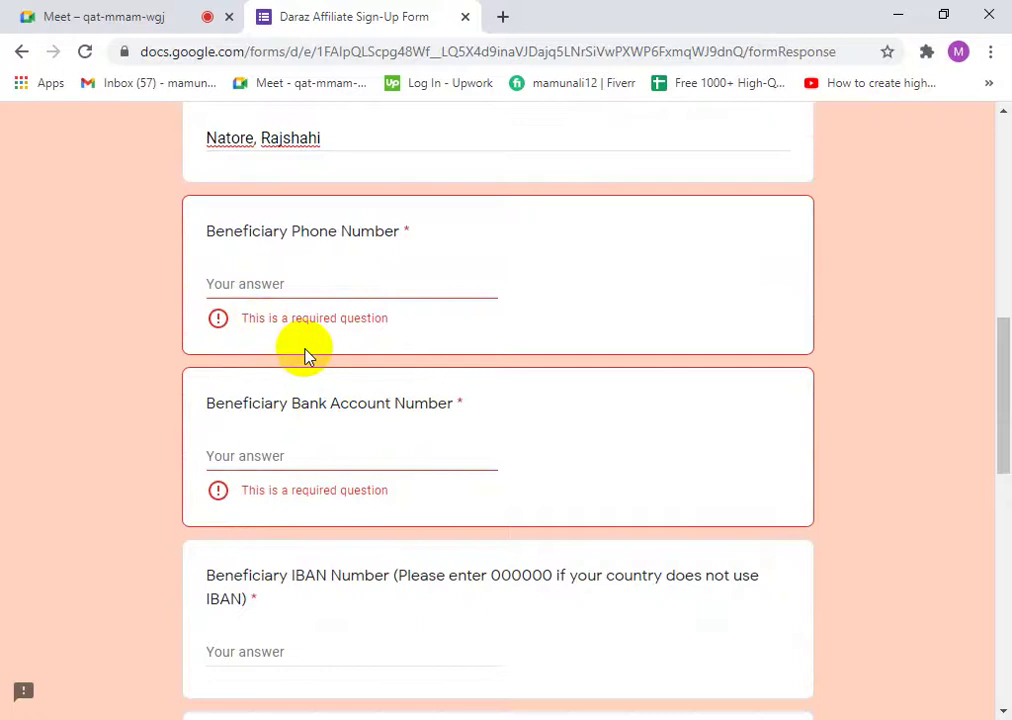
pyautogui.scroll(-1, 305, 355)
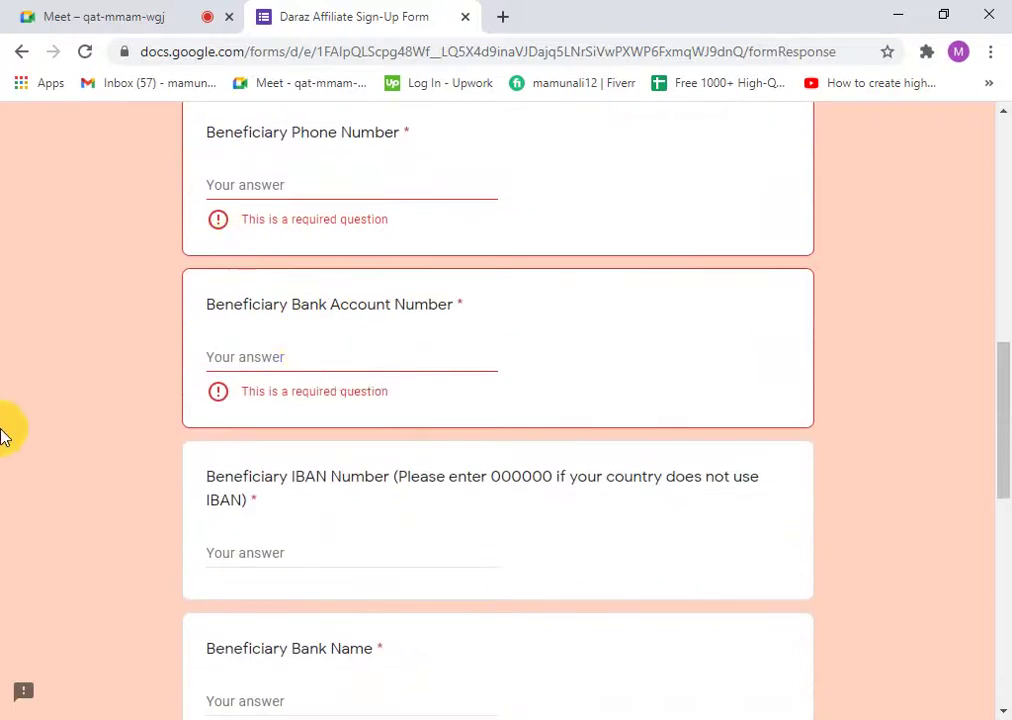
pyautogui.click(215, 357)
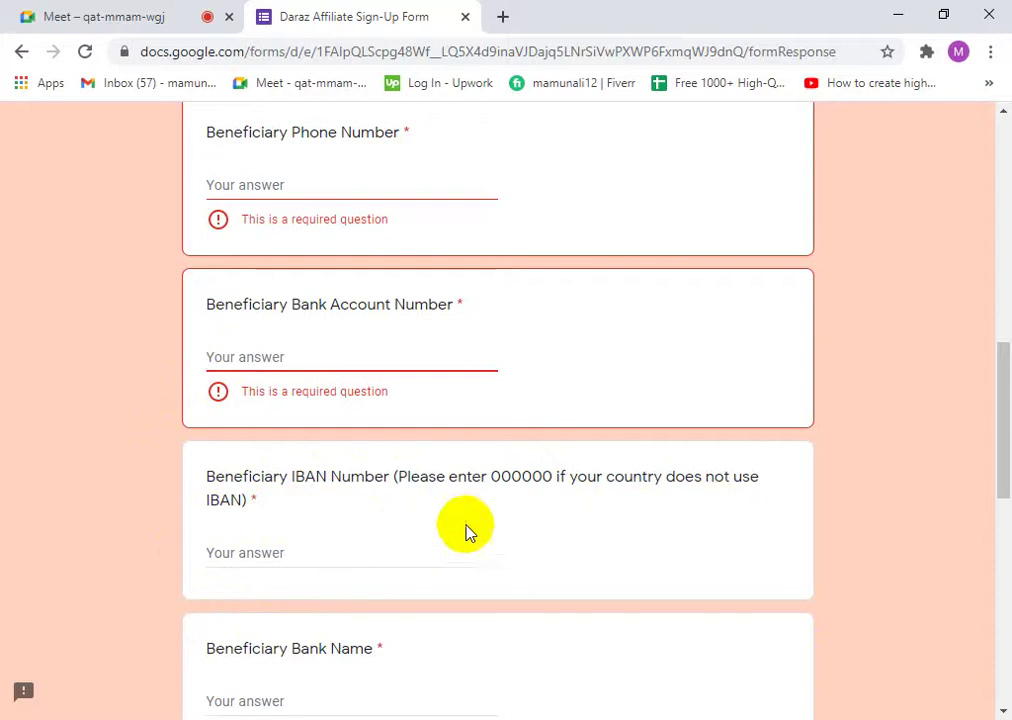
pyautogui.moveTo(497, 480); pyautogui.dragTo(597, 480)
pyautogui.click(18, 617)
pyautogui.scroll(-3, 269, 630)
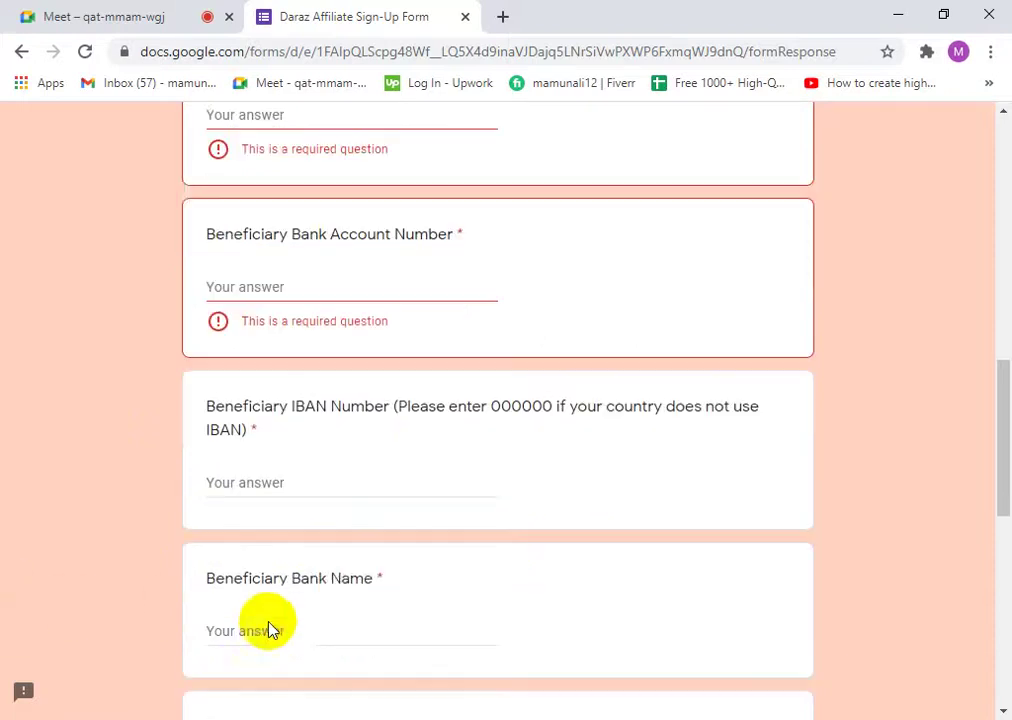
pyautogui.click(254, 400)
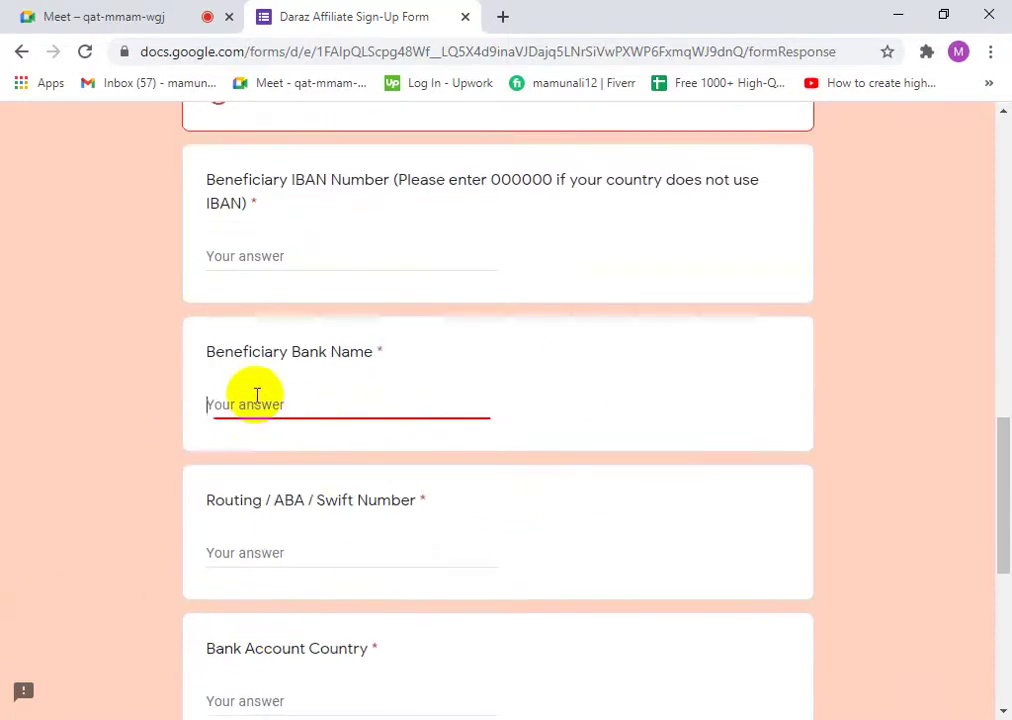
pyautogui.click(230, 550)
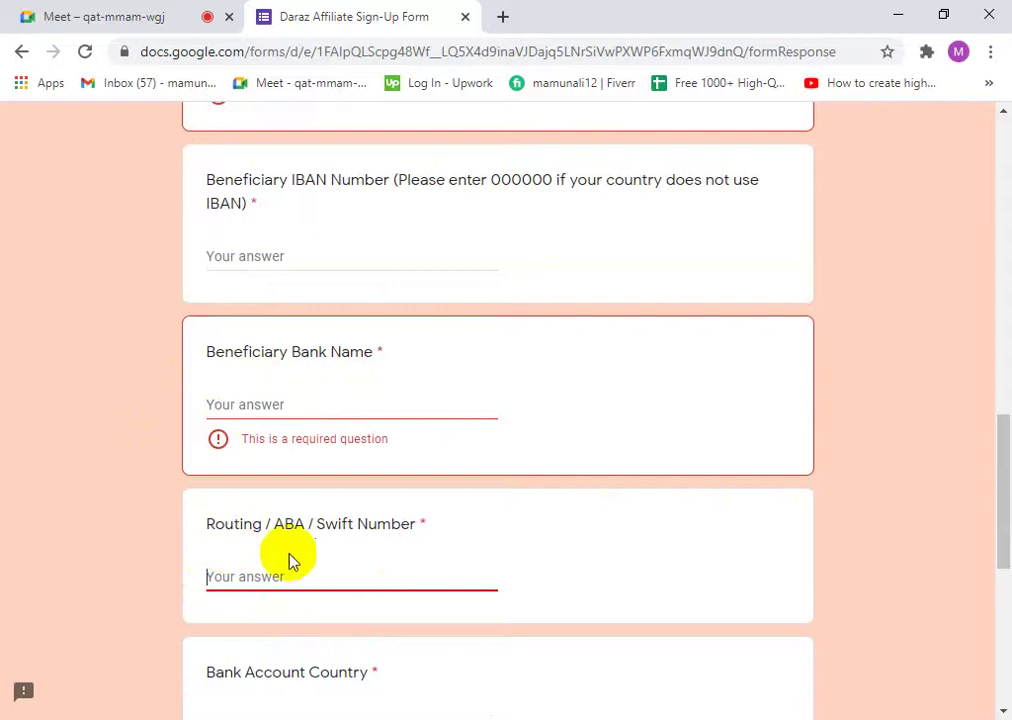
pyautogui.scroll(-2, 389, 578)
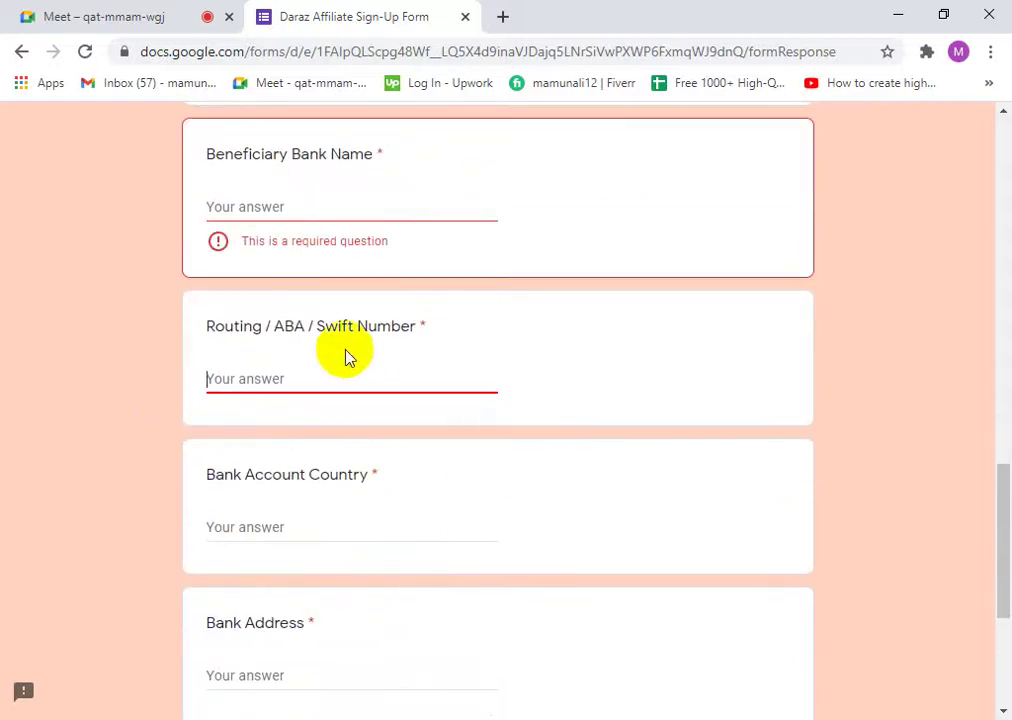
pyautogui.scroll(-3, 289, 506)
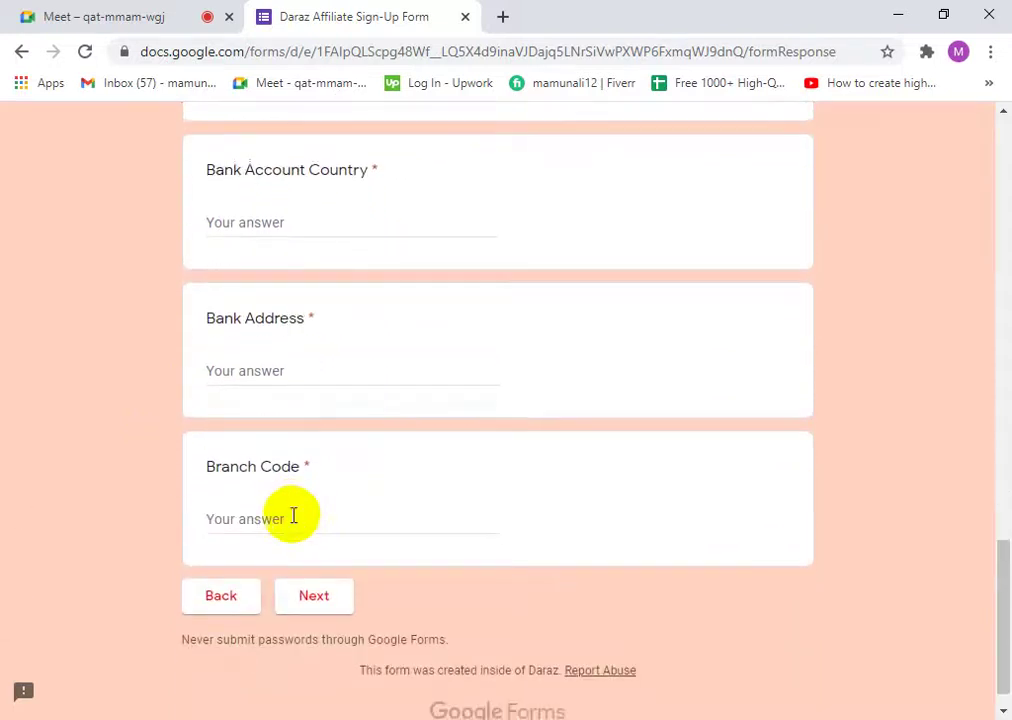
pyautogui.scroll(5, 292, 517)
pyautogui.scroll(6, 287, 516)
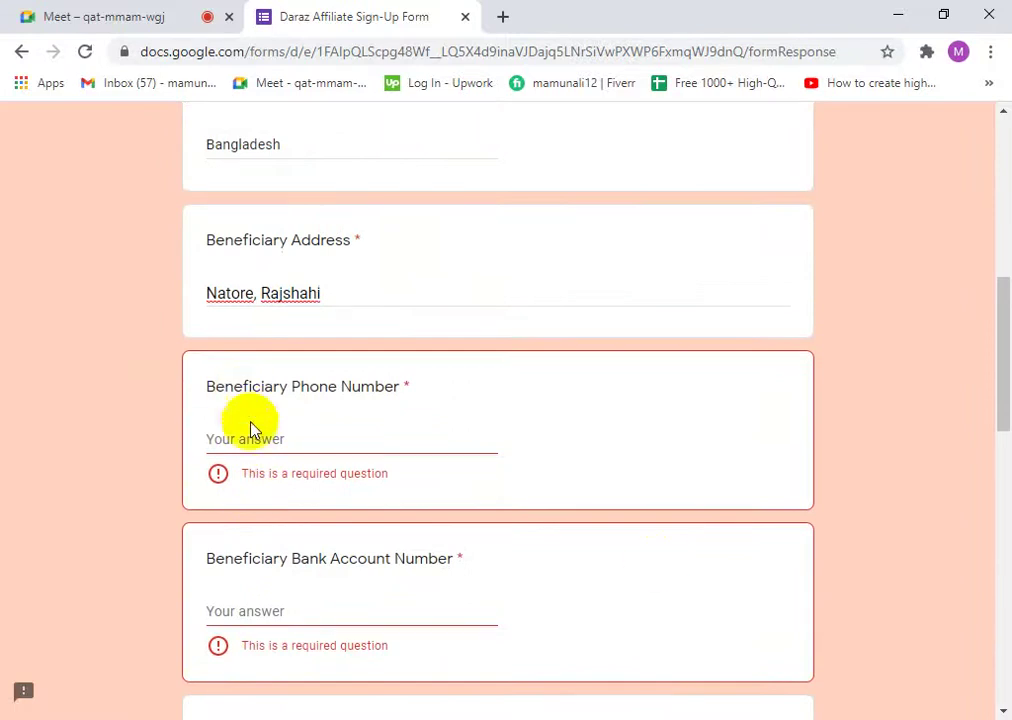
# - Enter a phone number in the empty Beneficiary Phone Number question
pyautogui.click(260, 438)
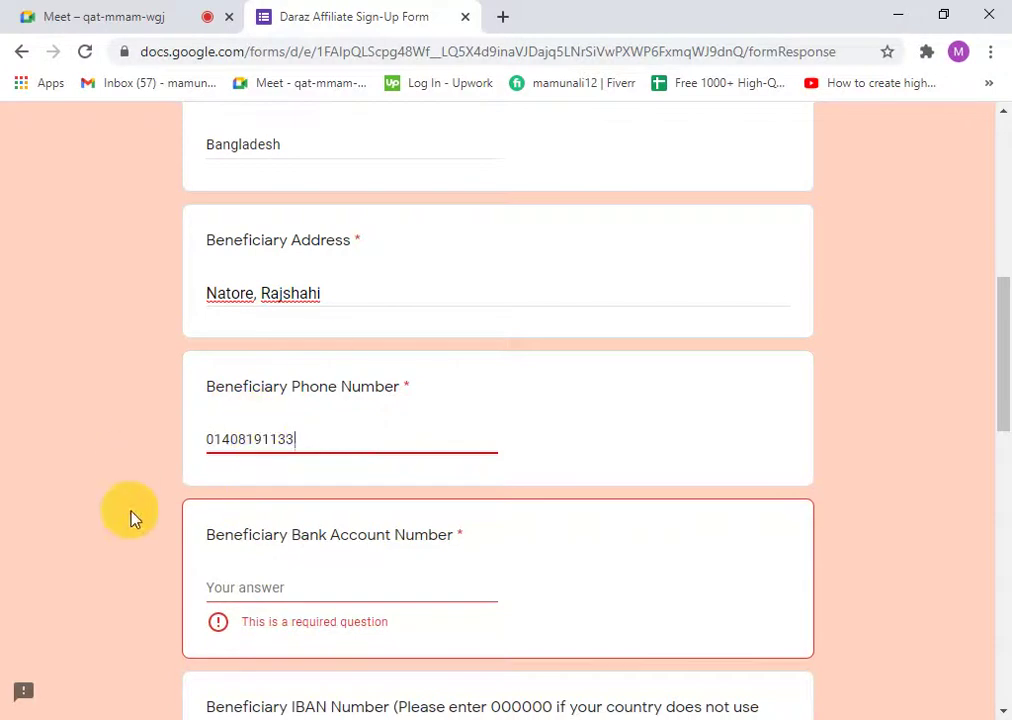
# - Type the bank account number into Bank Account Number and open a new blank tab
pyautogui.scroll(-2, 455, 578)
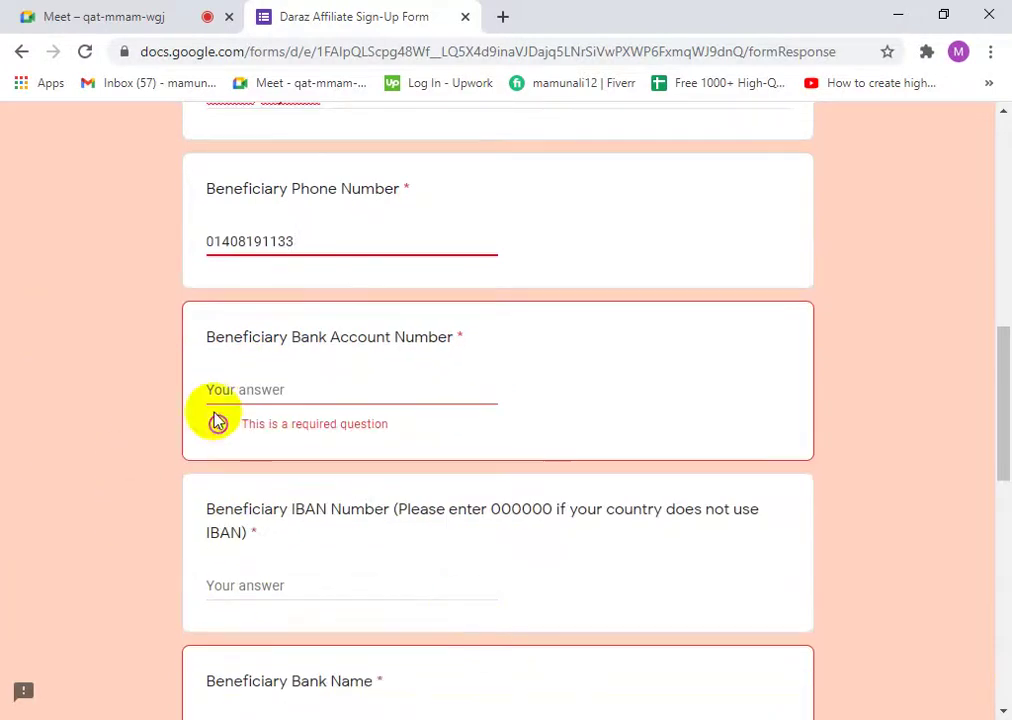
pyautogui.click(253, 385)
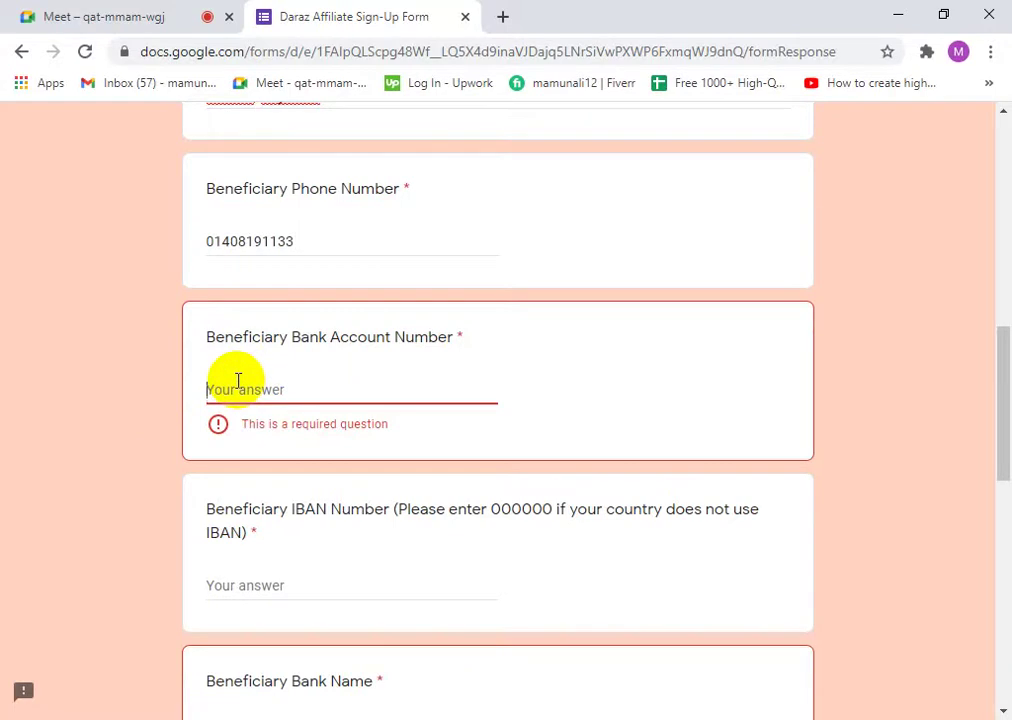
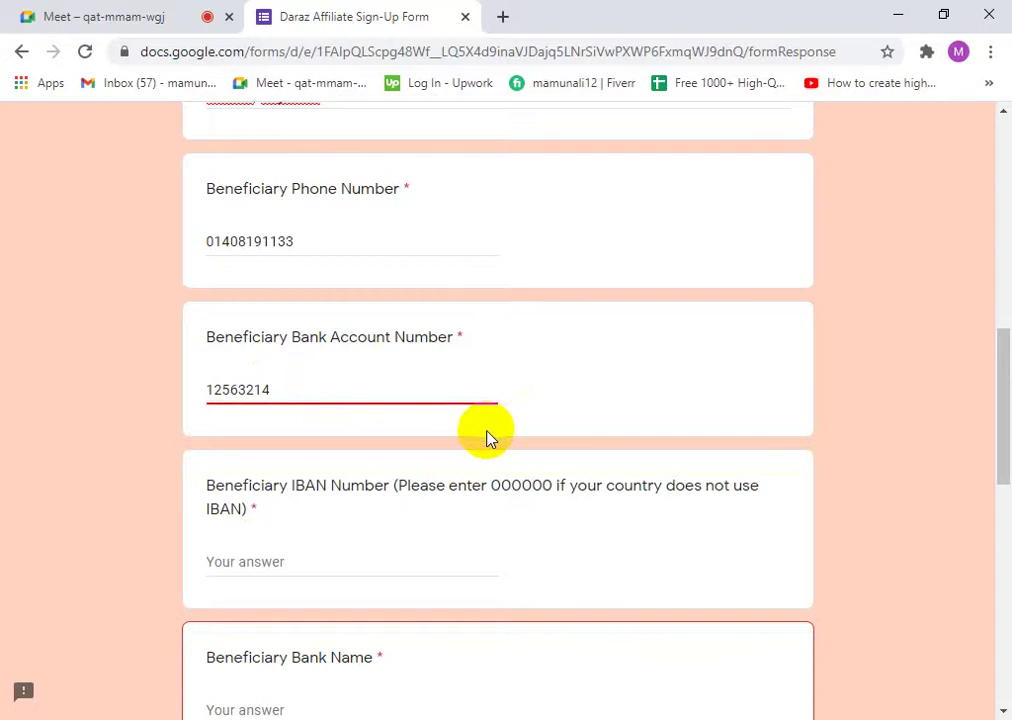
pyautogui.click(503, 16)
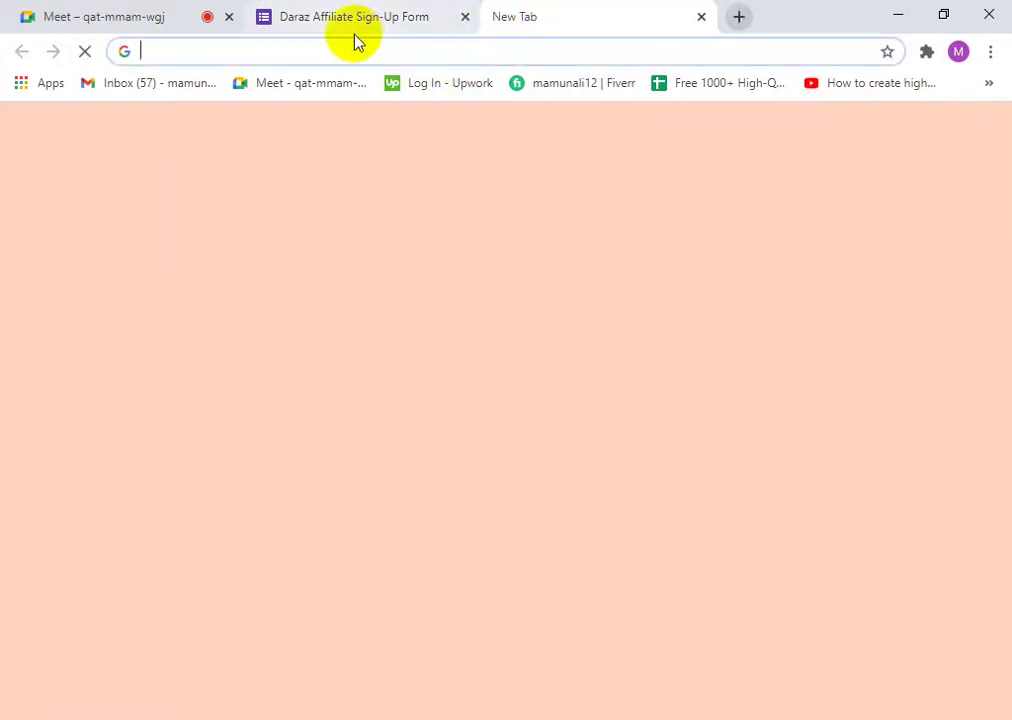
# - Google 'iban' to learn what an IBAN is, then close the results tab
pyautogui.write('iba')
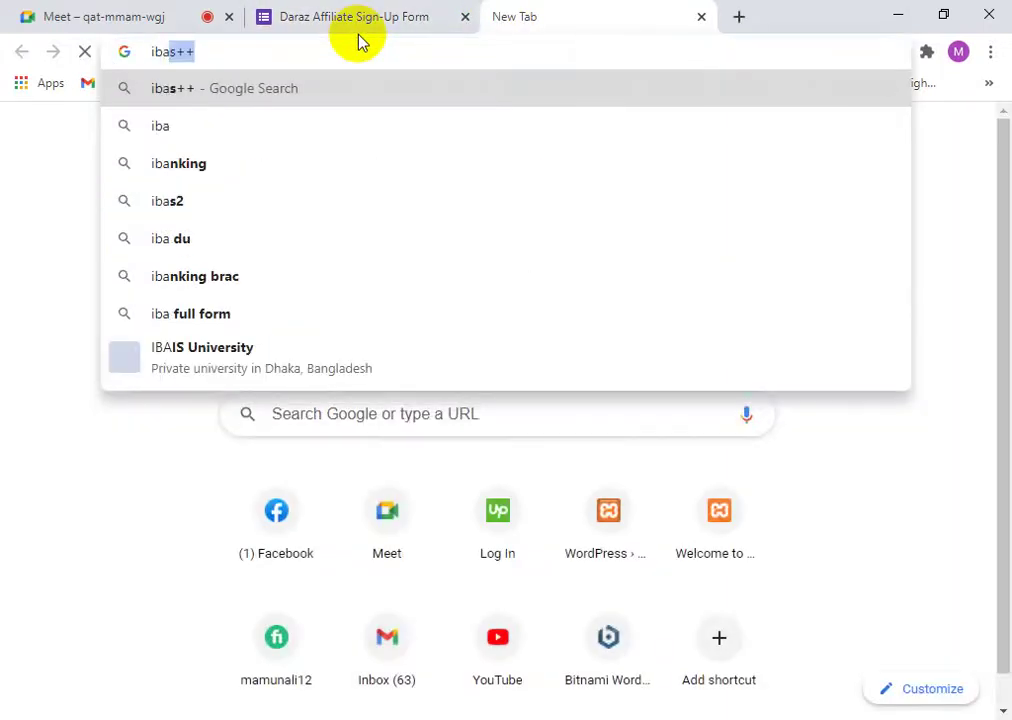
pyautogui.write('n')
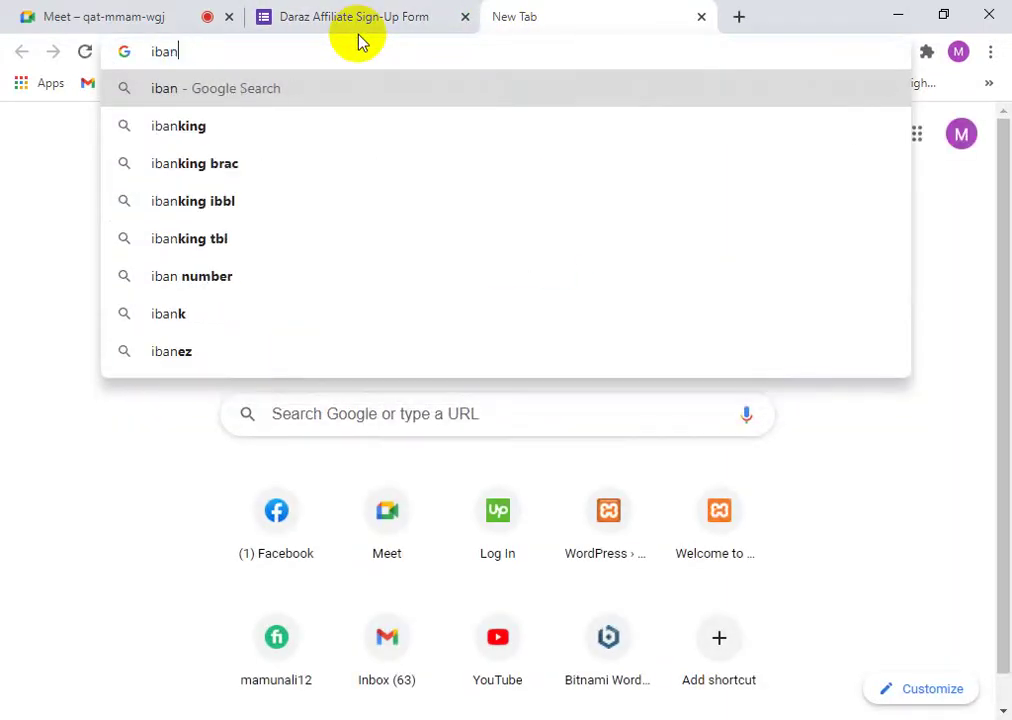
pyautogui.press('Return')
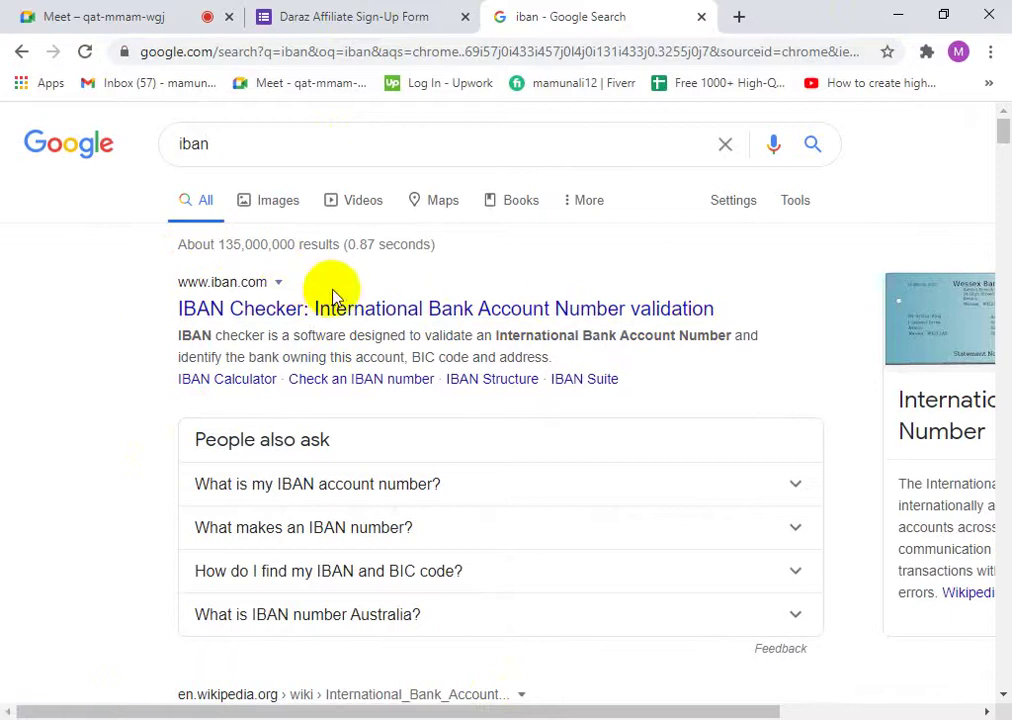
pyautogui.click(705, 20)
# - Enter 000000 as the Beneficiary IBAN Number answer
pyautogui.click(338, 427)
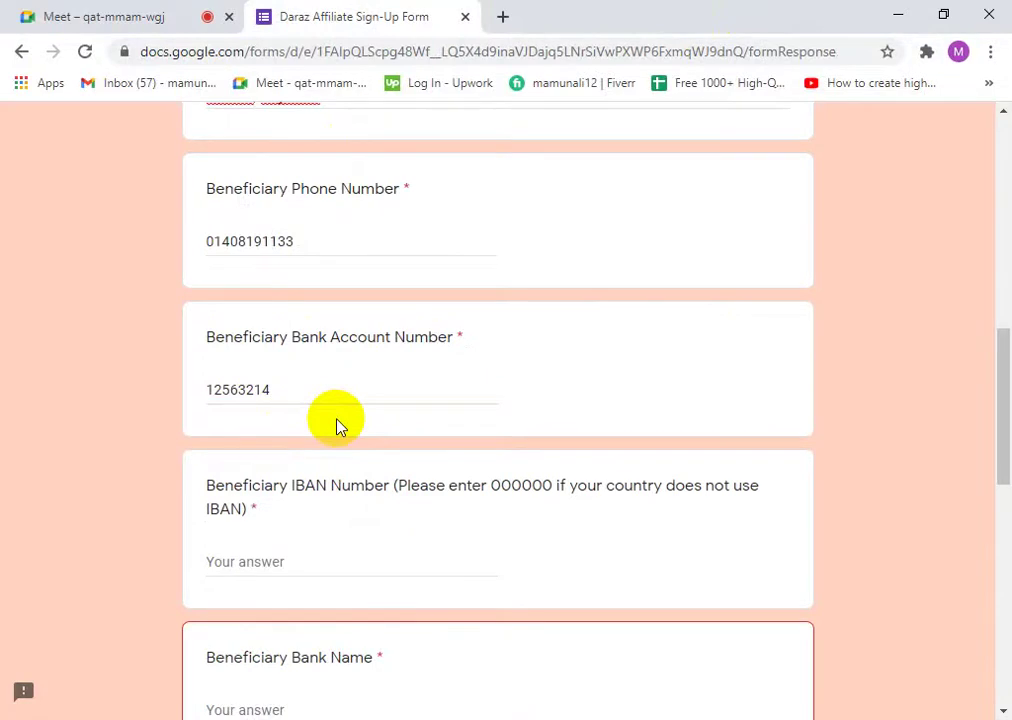
pyautogui.scroll(-2, 400, 460)
pyautogui.scroll(1, 361, 400)
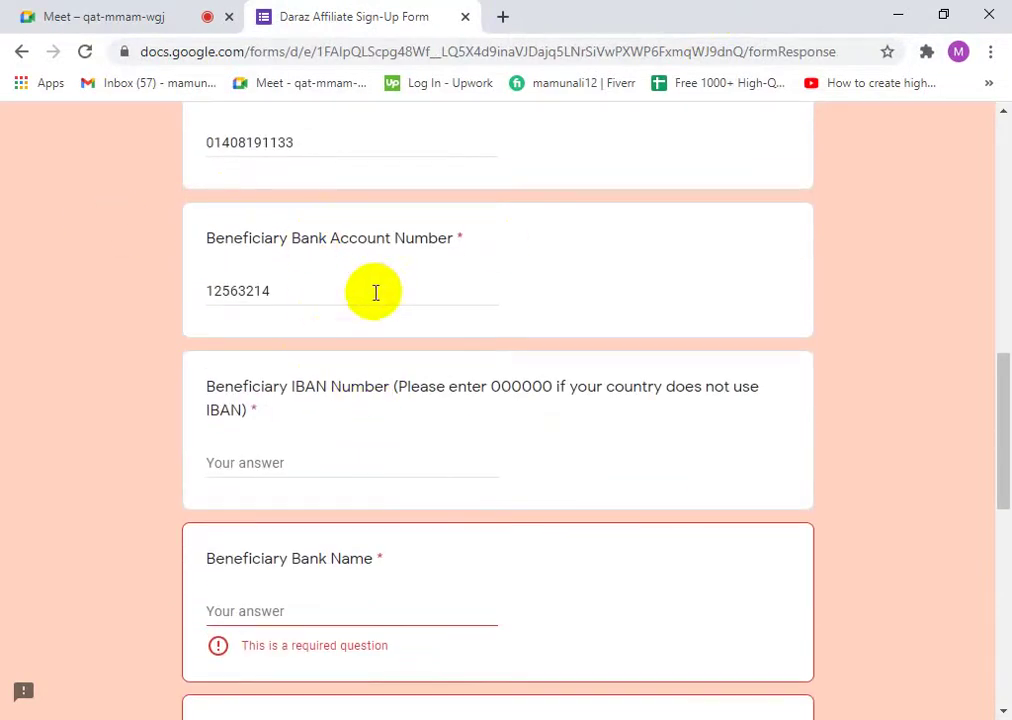
pyautogui.click(279, 460)
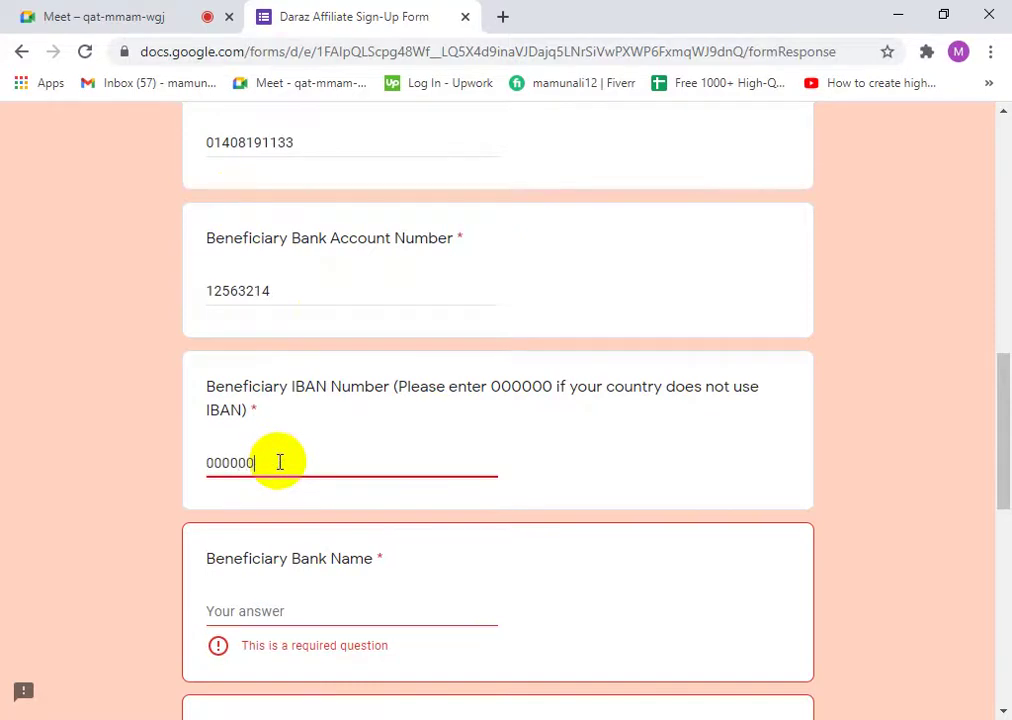
pyautogui.scroll(-3, 160, 412)
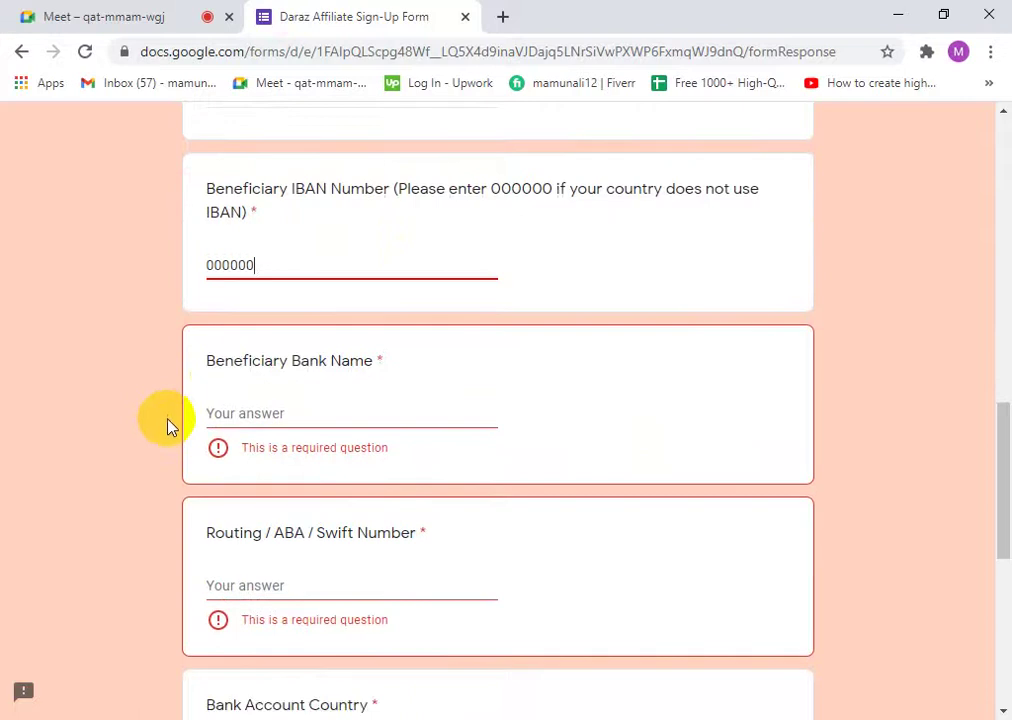
pyautogui.scroll(2, 175, 428)
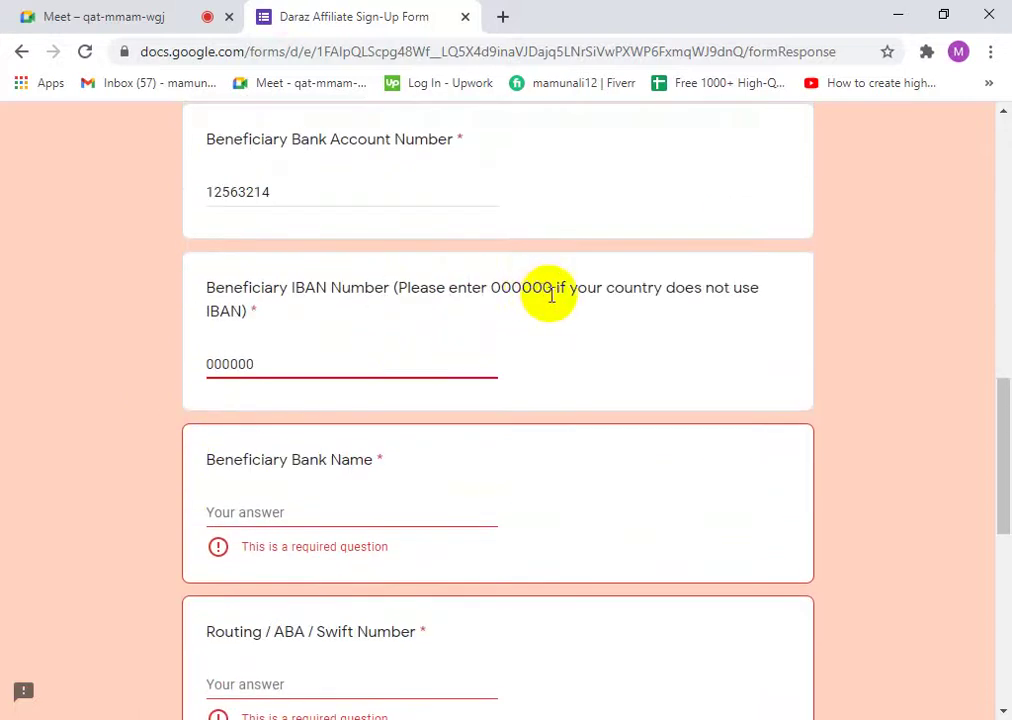
pyautogui.scroll(1, 140, 347)
pyautogui.scroll(2, 140, 347)
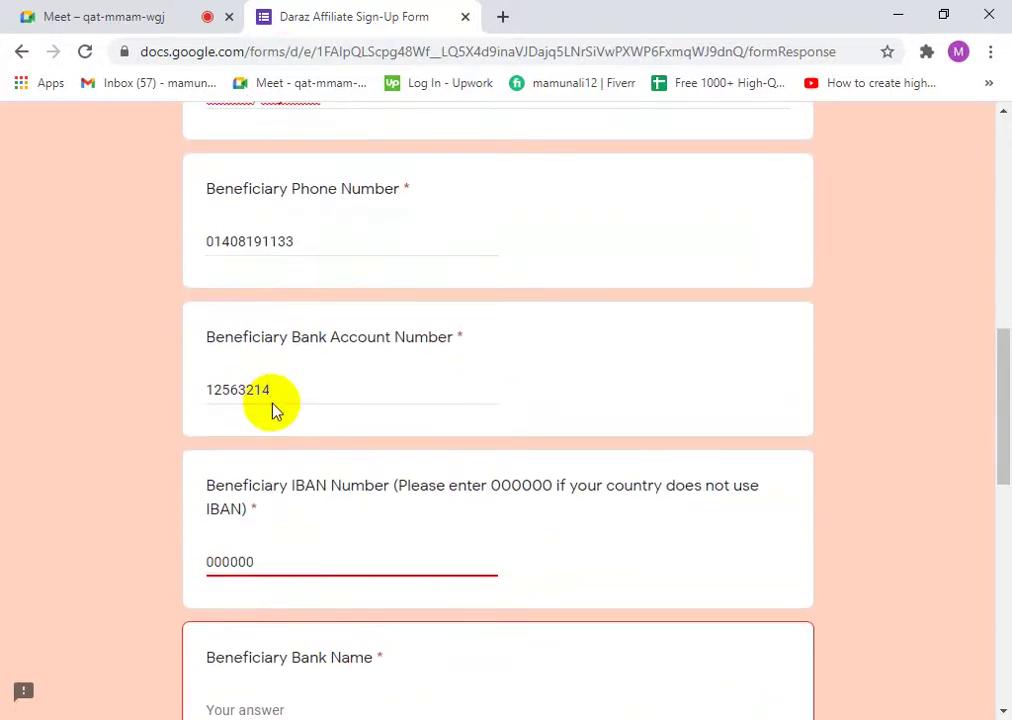
pyautogui.scroll(-3, 314, 418)
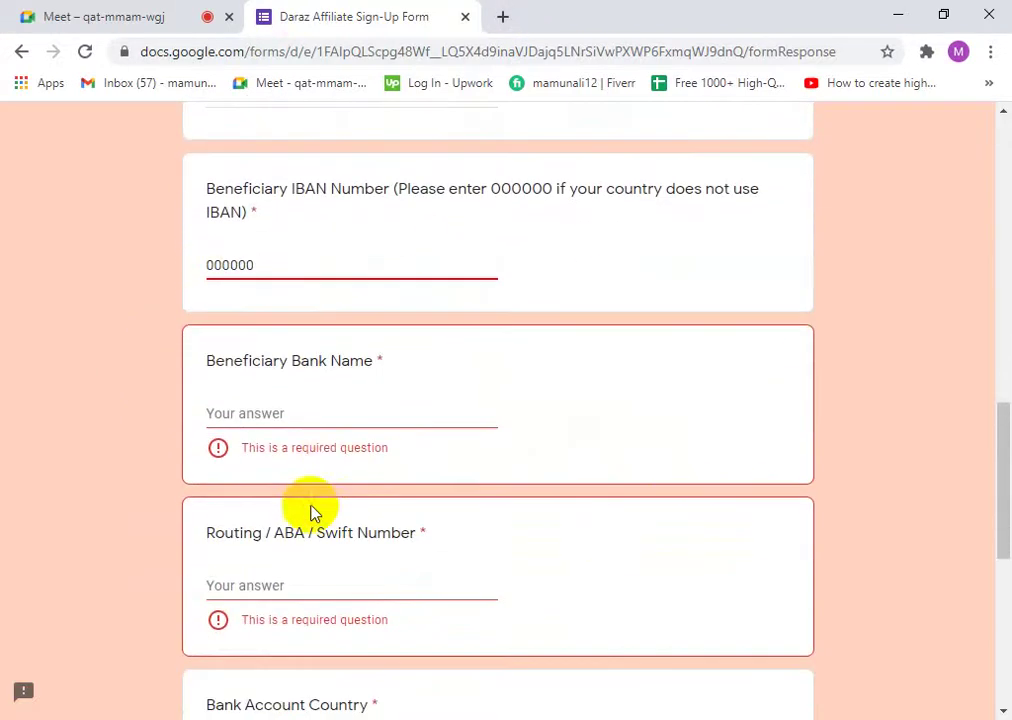
# - Type 'Dutch-Bangla Bank Limited' as the Beneficiary Bank Name, fixing a mistyped letter
pyautogui.click(277, 410)
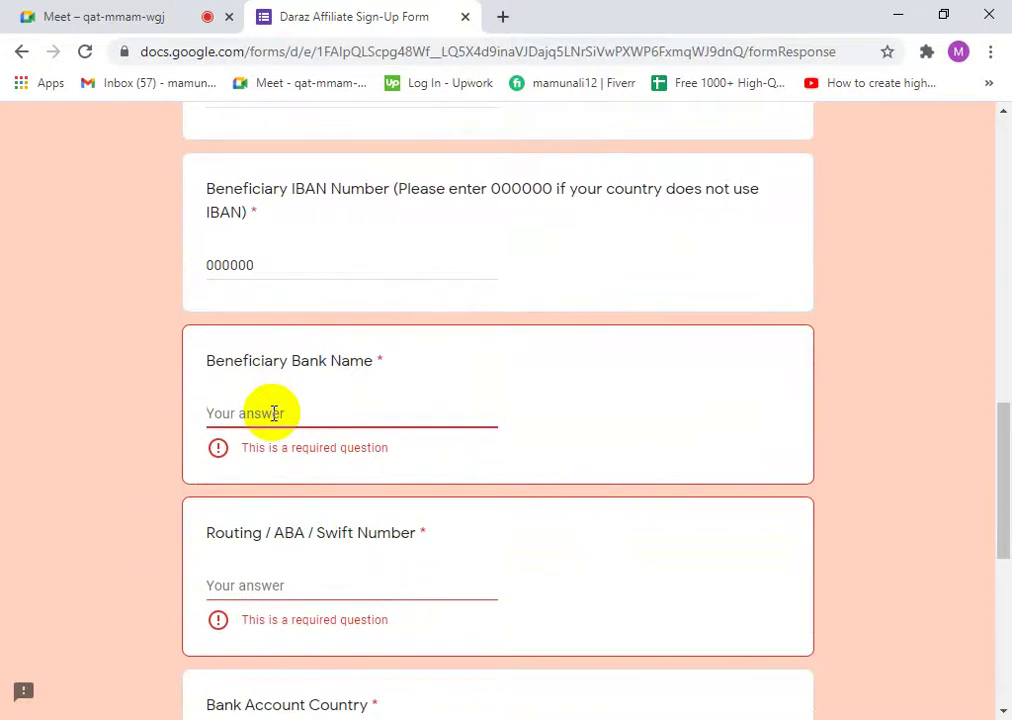
pyautogui.write('Dutch-Bangla')
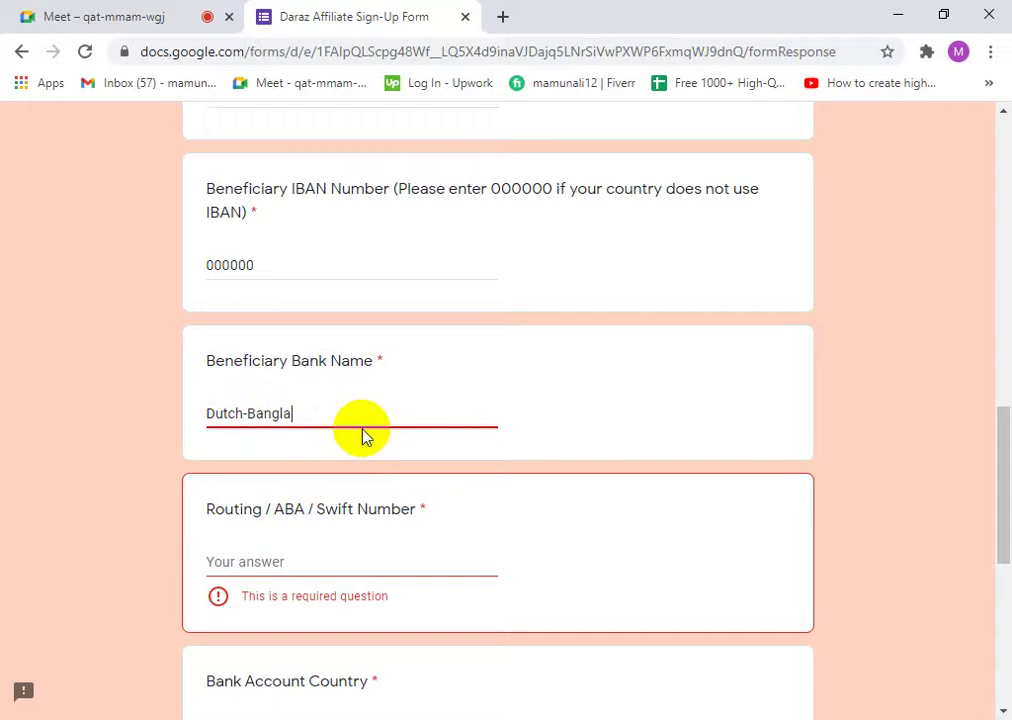
pyautogui.write('Bank Limited')
pyautogui.scroll(1, 366, 440)
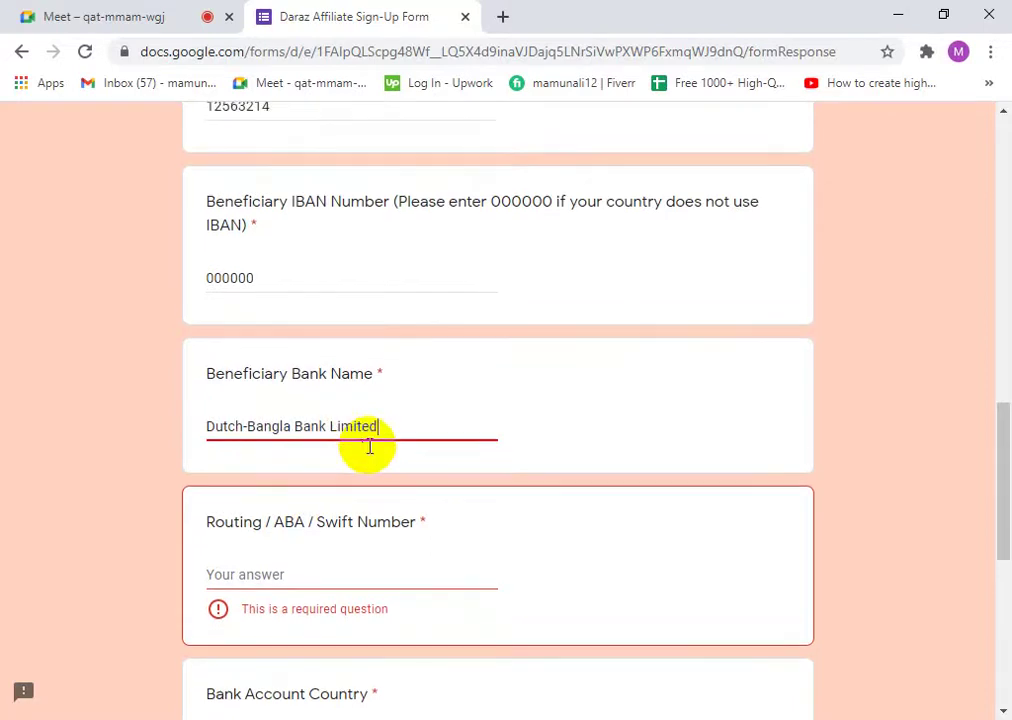
pyautogui.scroll(-1, 388, 515)
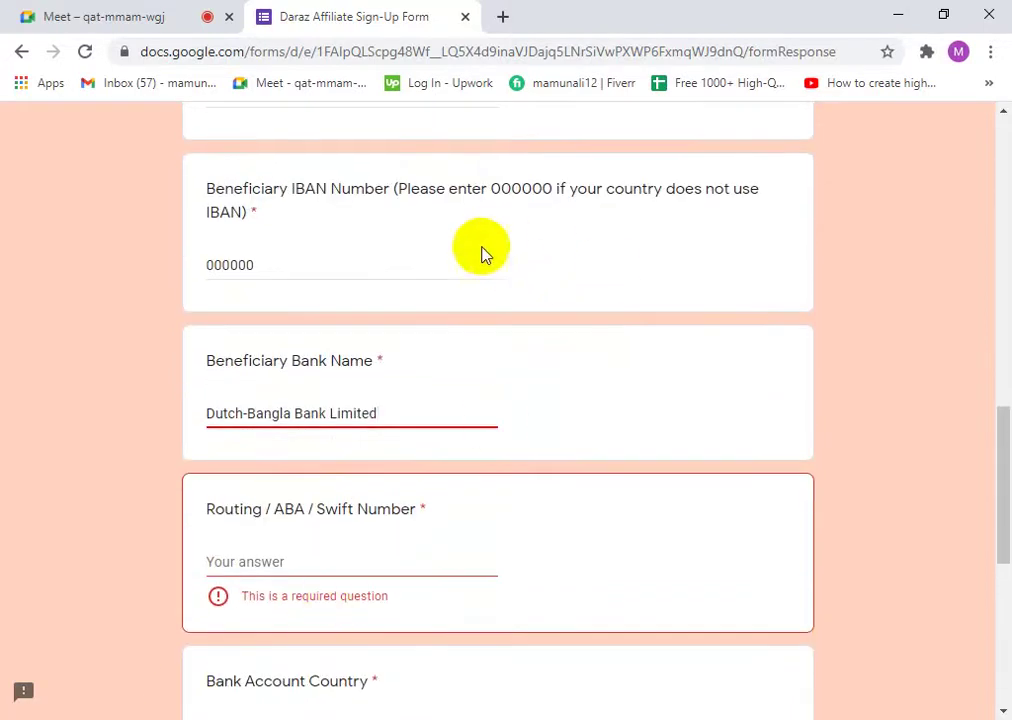
# - Search Google for 'dutch bangla bank' in a new tab
pyautogui.click(504, 17)
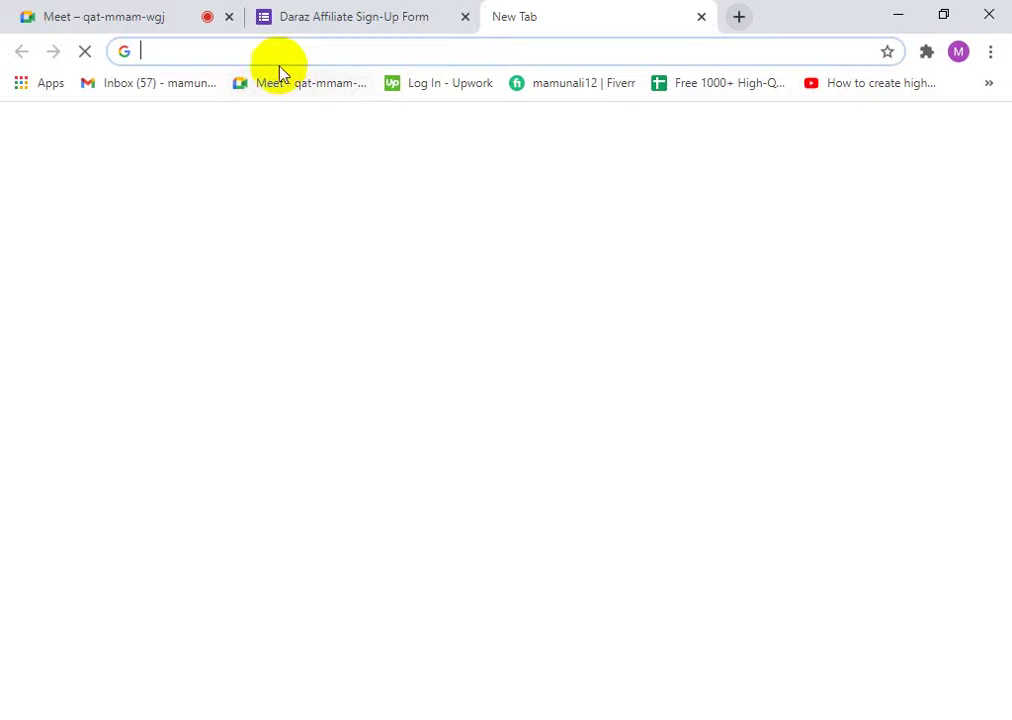
pyautogui.write('d')
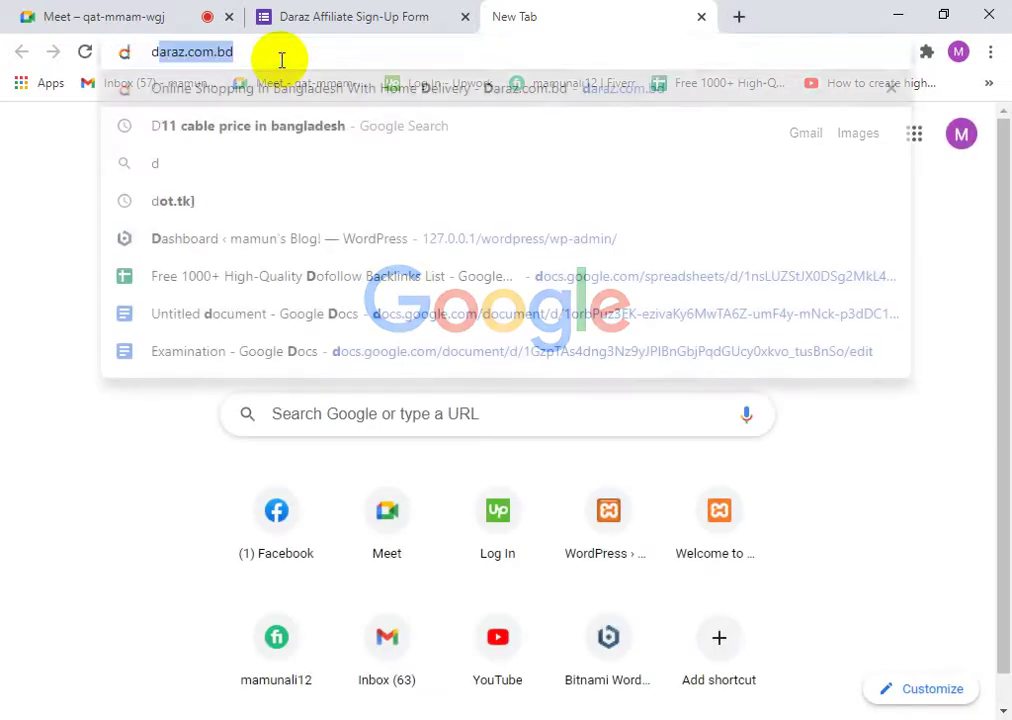
pyautogui.write('utch')
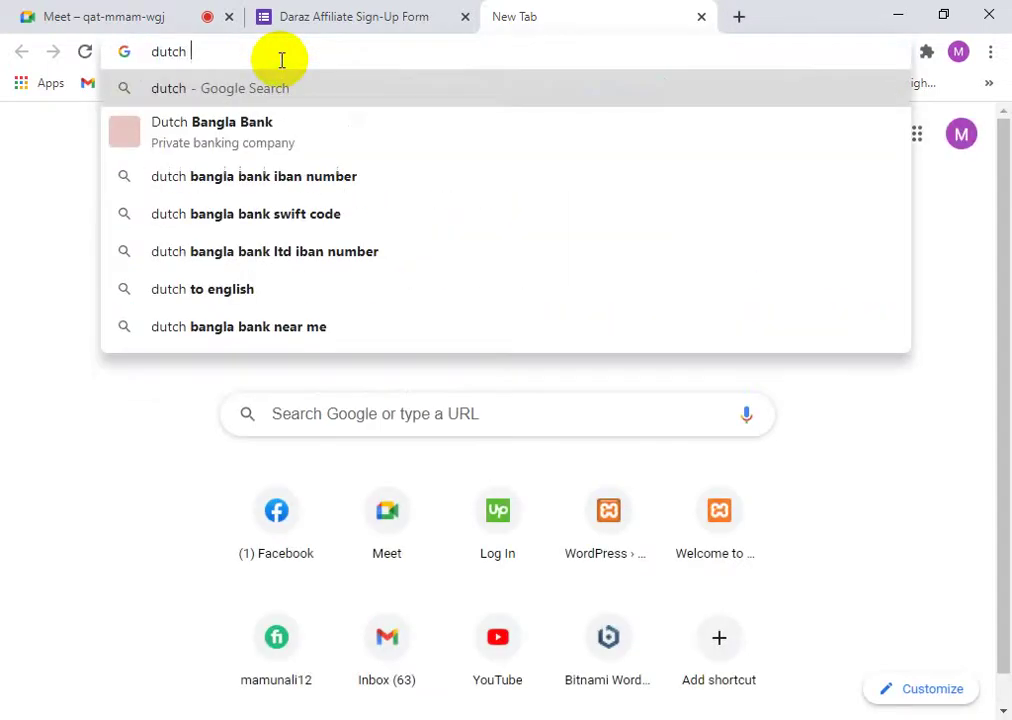
pyautogui.click(252, 124)
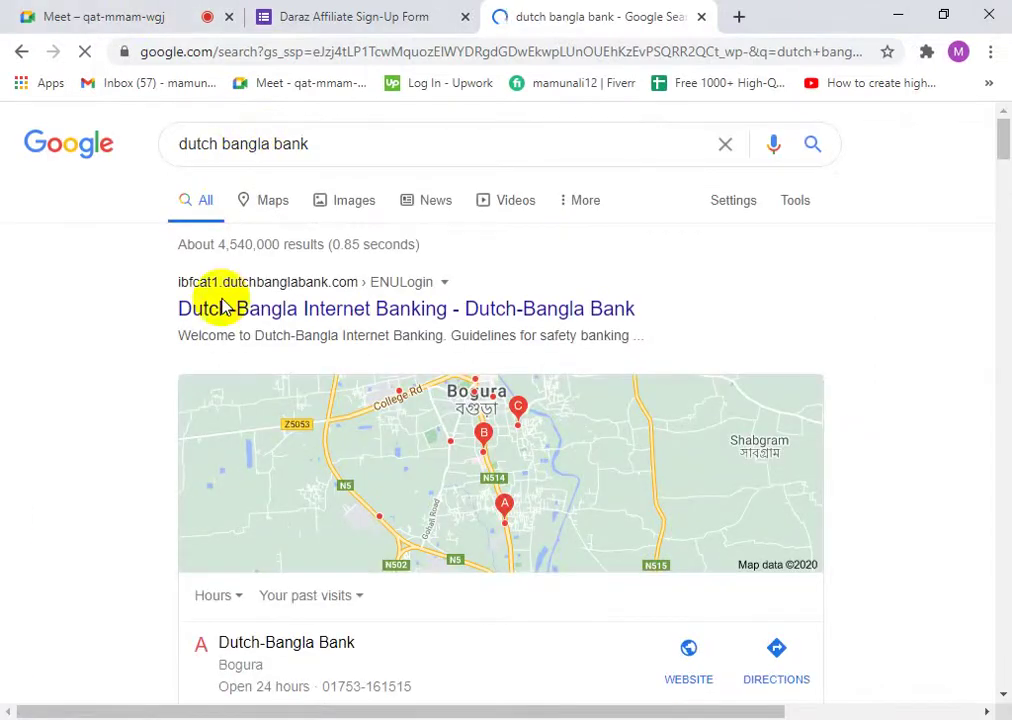
pyautogui.scroll(-3, 240, 340)
pyautogui.scroll(-3, 252, 344)
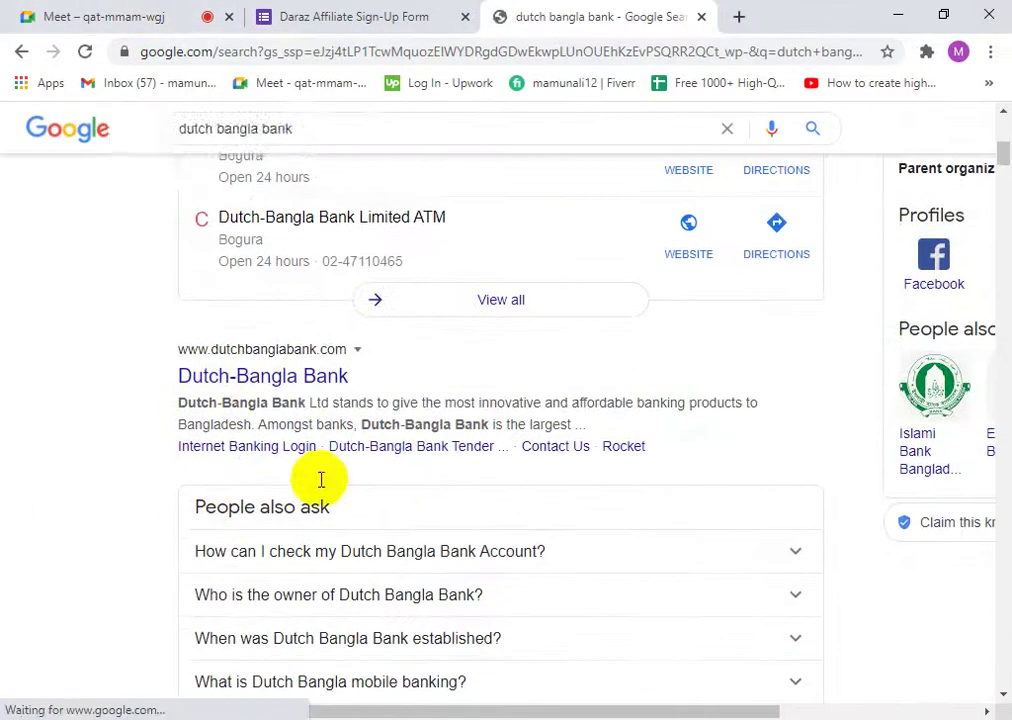
# - Try opening the dutchbanglabank.com result, dismissing the location prompt and retrying when it fails
pyautogui.click(253, 372)
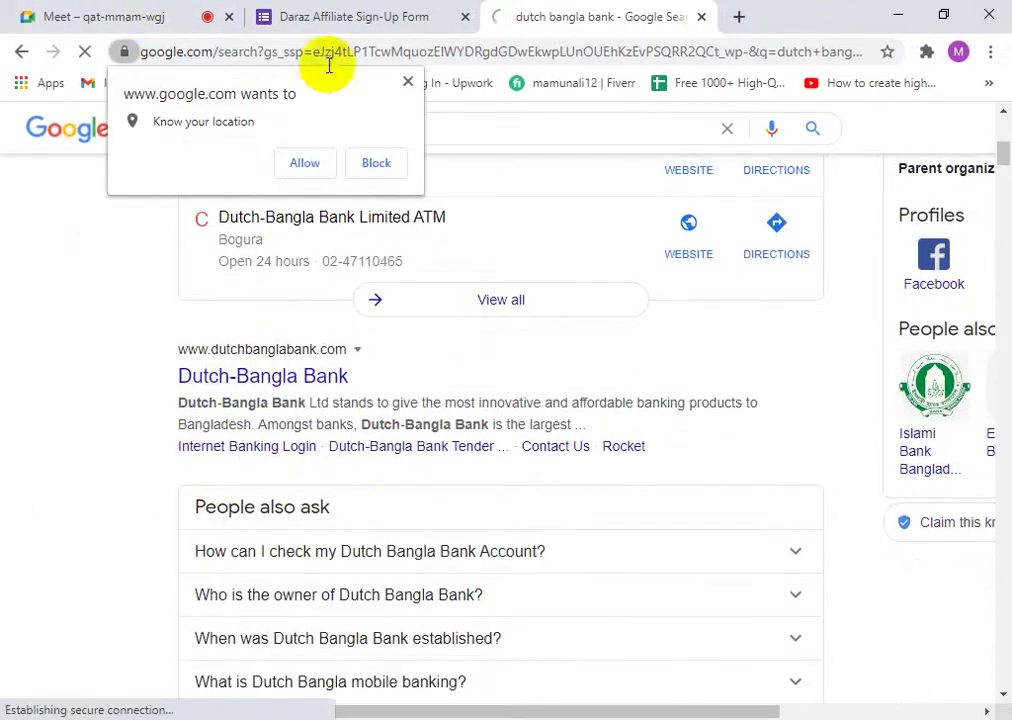
pyautogui.click(406, 83)
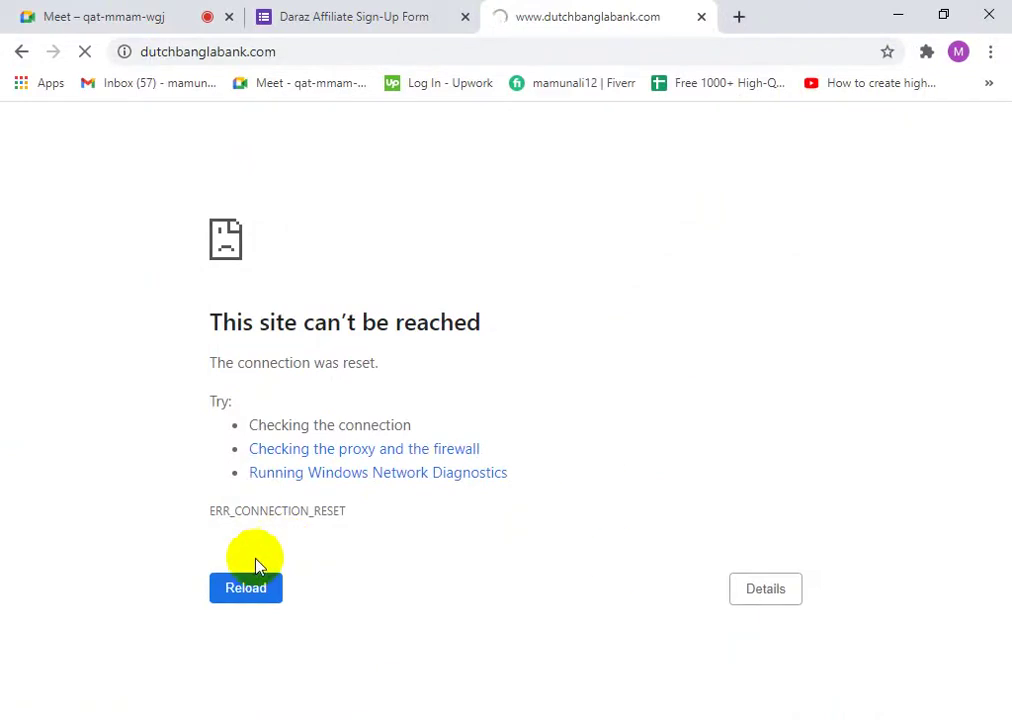
pyautogui.click(264, 594)
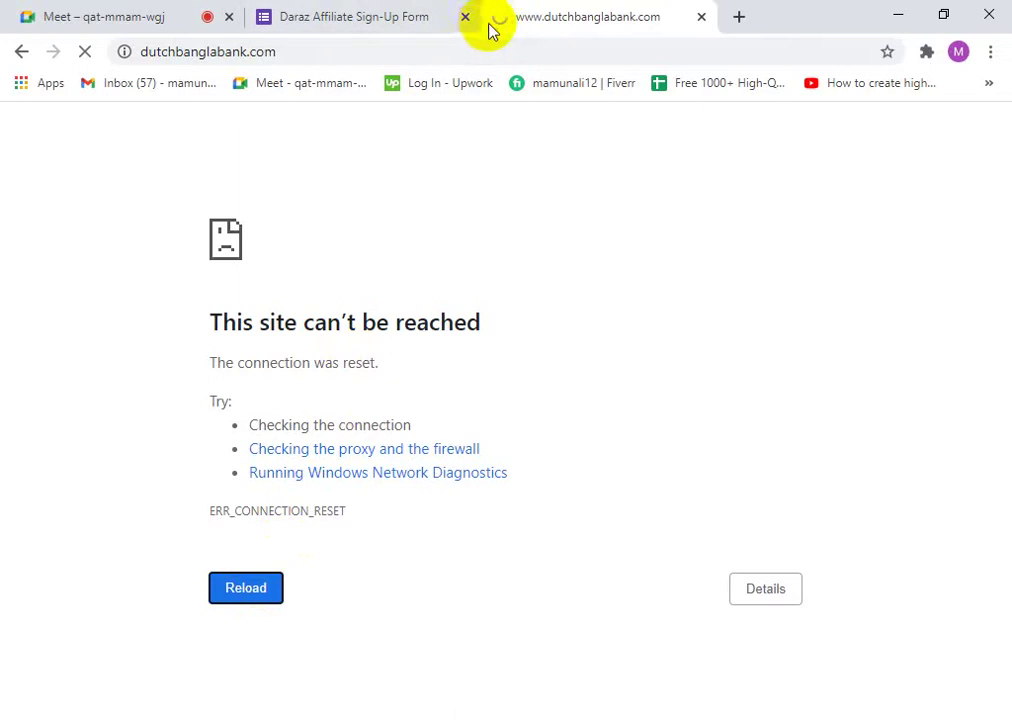
pyautogui.click(18, 52)
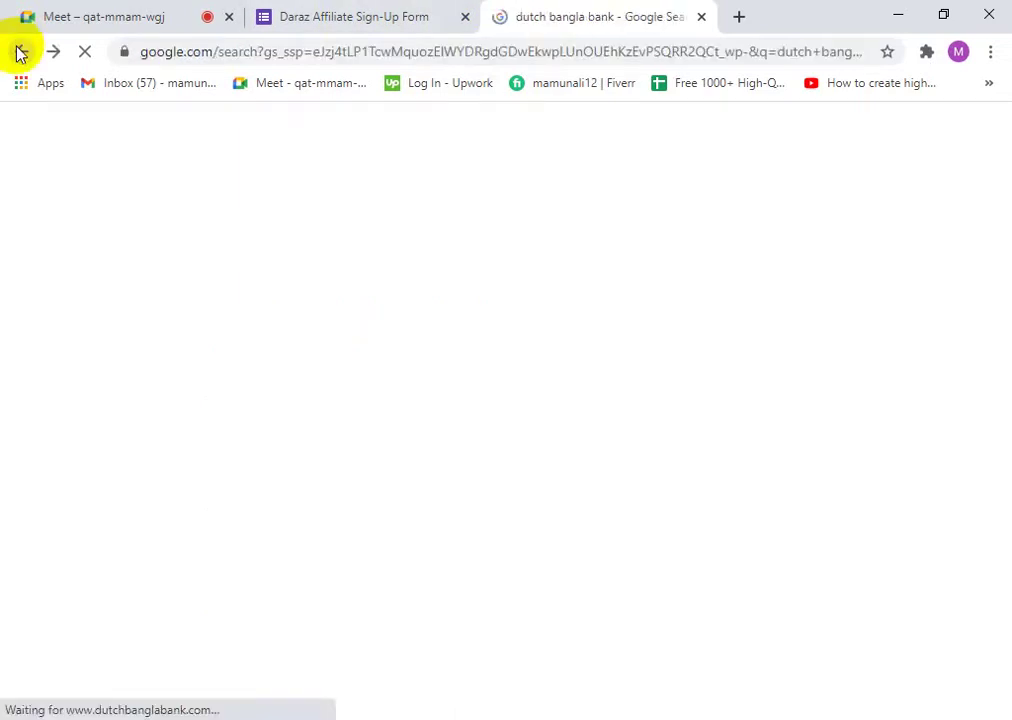
# - Look through the Dutch Bangla Bank Internet Banking page, then reopen the dutchbanglabank.com result
pyautogui.scroll(-5, 310, 480)
pyautogui.scroll(1, 199, 490)
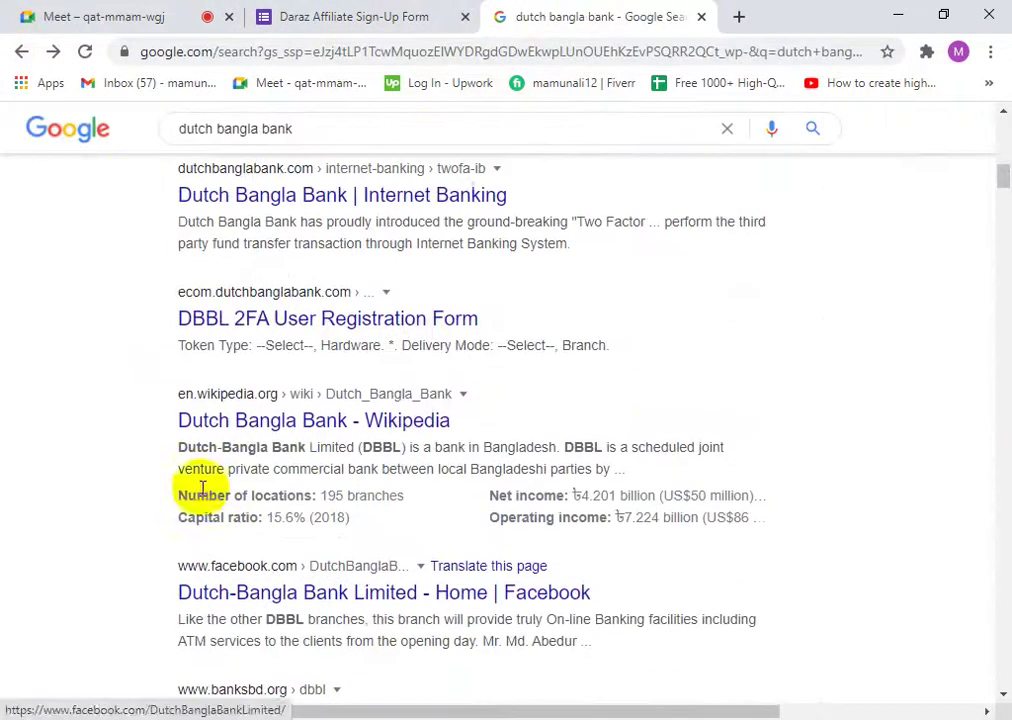
pyautogui.scroll(2, 199, 362)
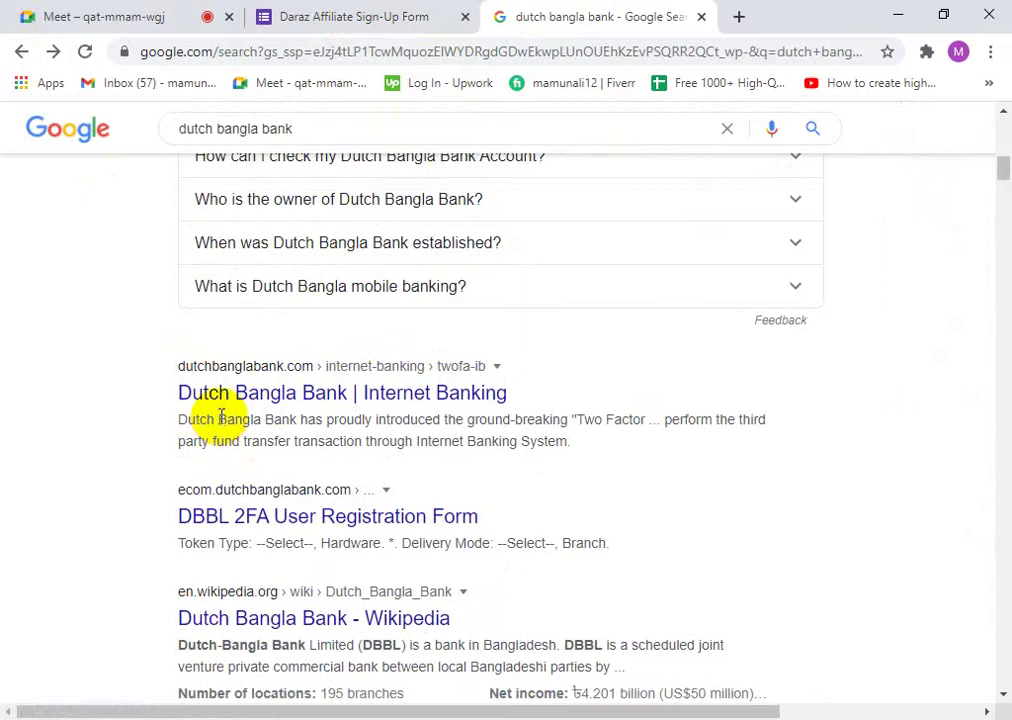
pyautogui.click(221, 404)
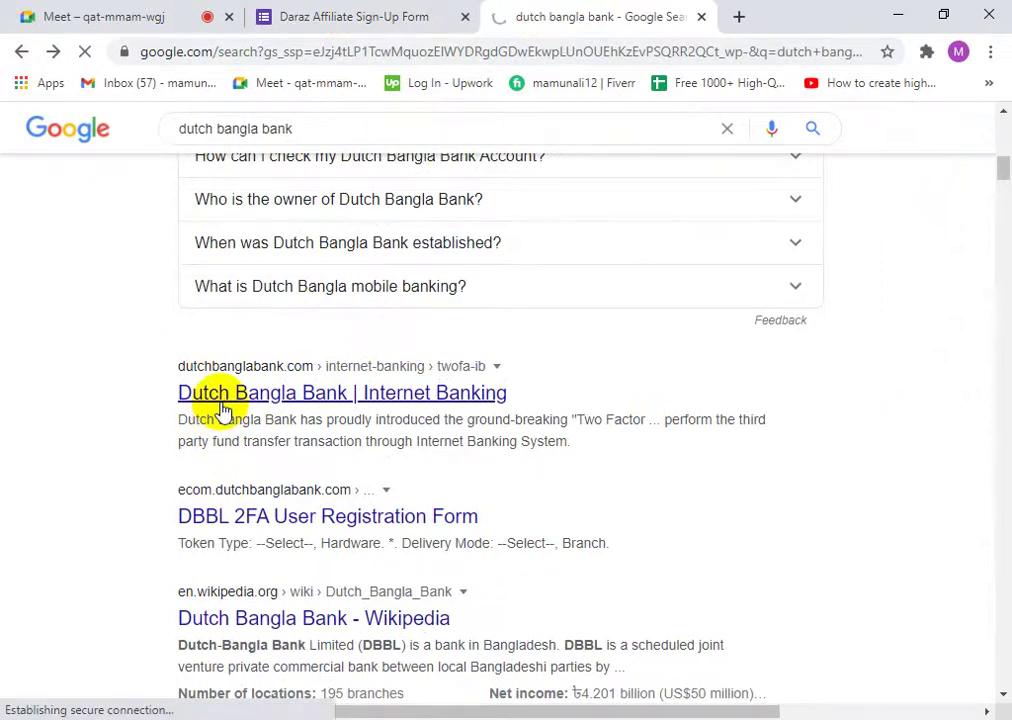
pyautogui.scroll(10, 334, 445)
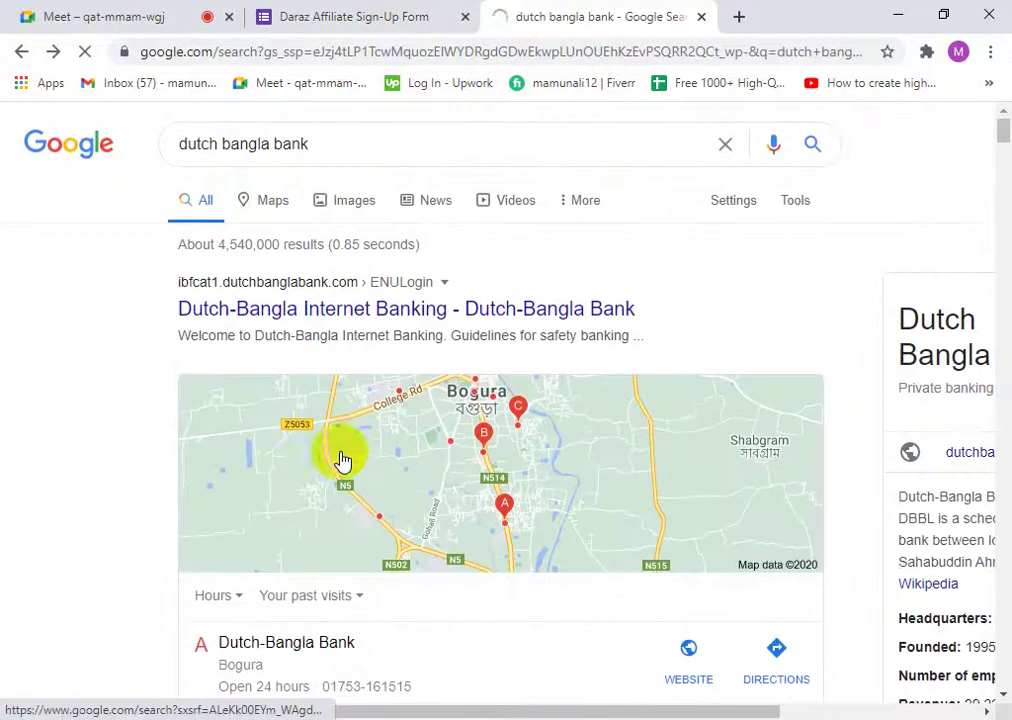
pyautogui.scroll(-7, 504, 463)
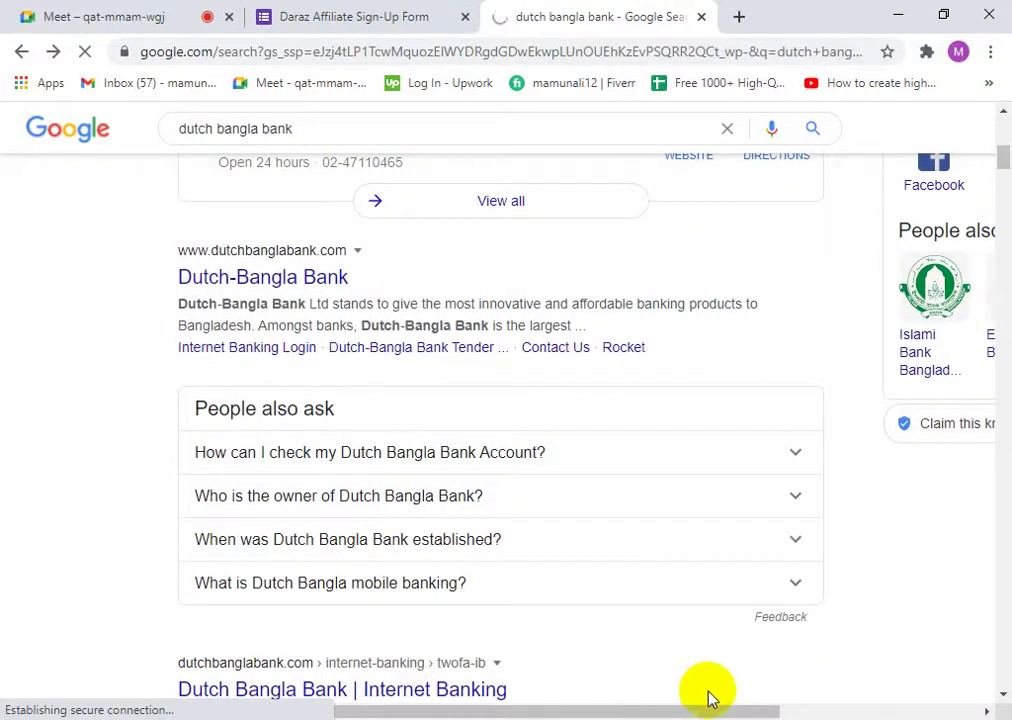
pyautogui.moveTo(727, 707); pyautogui.dragTo(960, 707)
pyautogui.scroll(5, 967, 614)
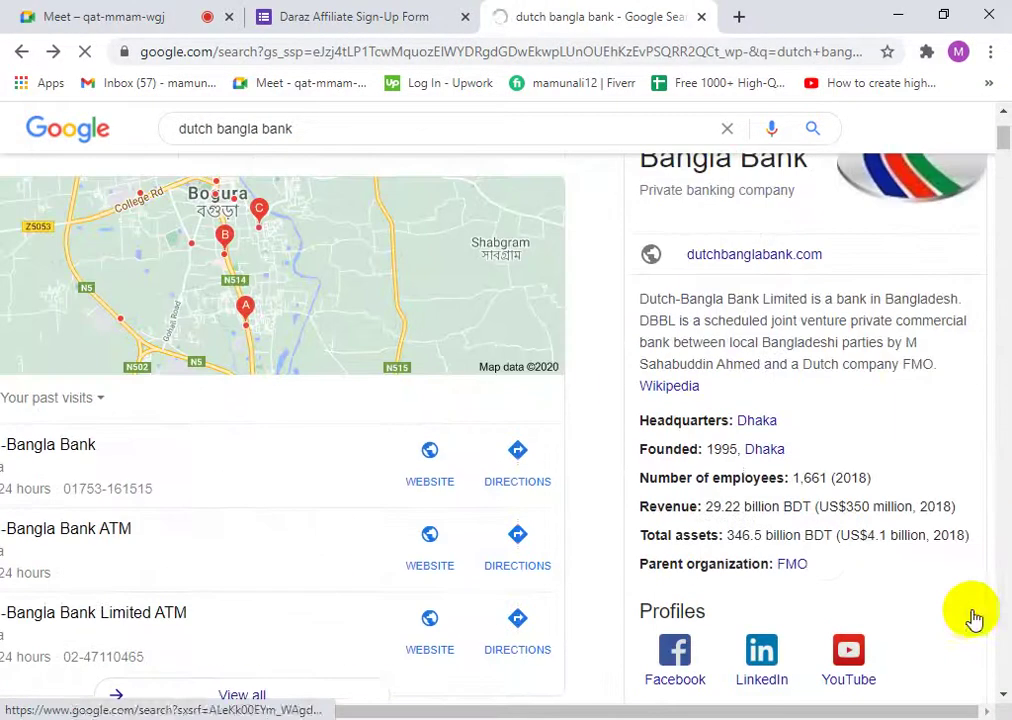
pyautogui.moveTo(723, 712); pyautogui.dragTo(403, 712)
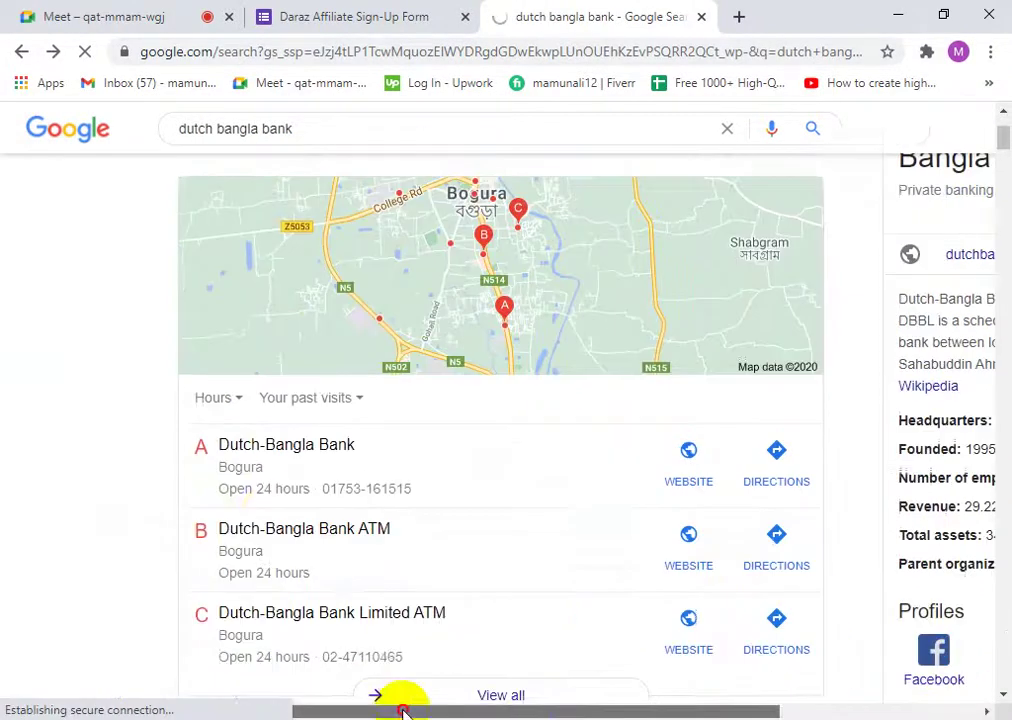
pyautogui.scroll(2, 271, 576)
pyautogui.scroll(-1, 435, 380)
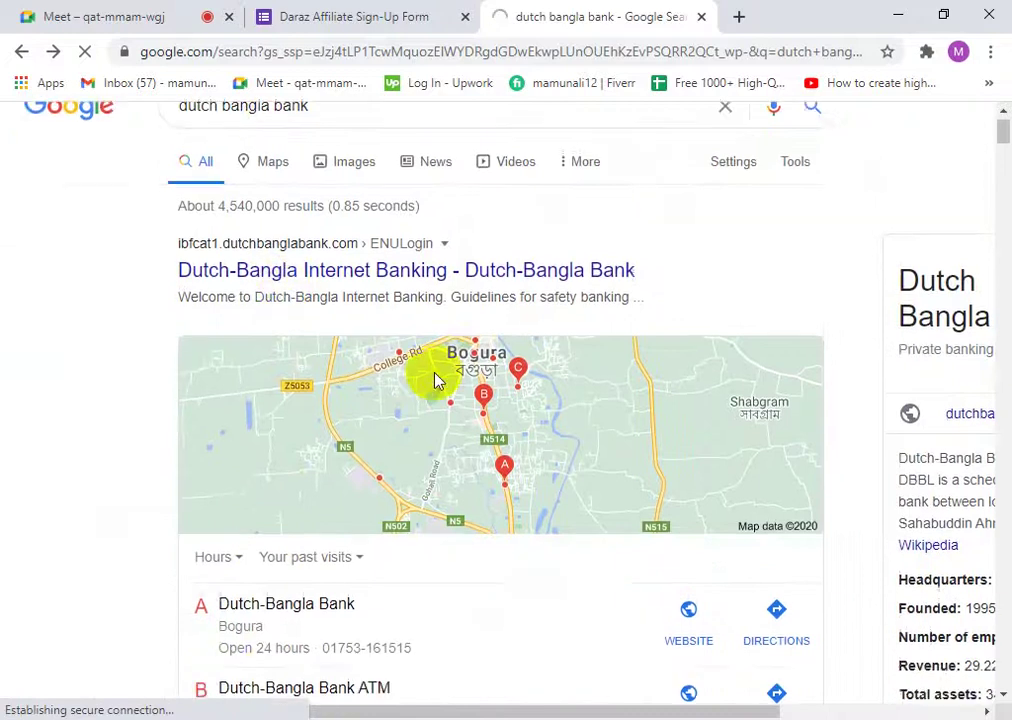
pyautogui.scroll(-5, 435, 380)
pyautogui.click(294, 373)
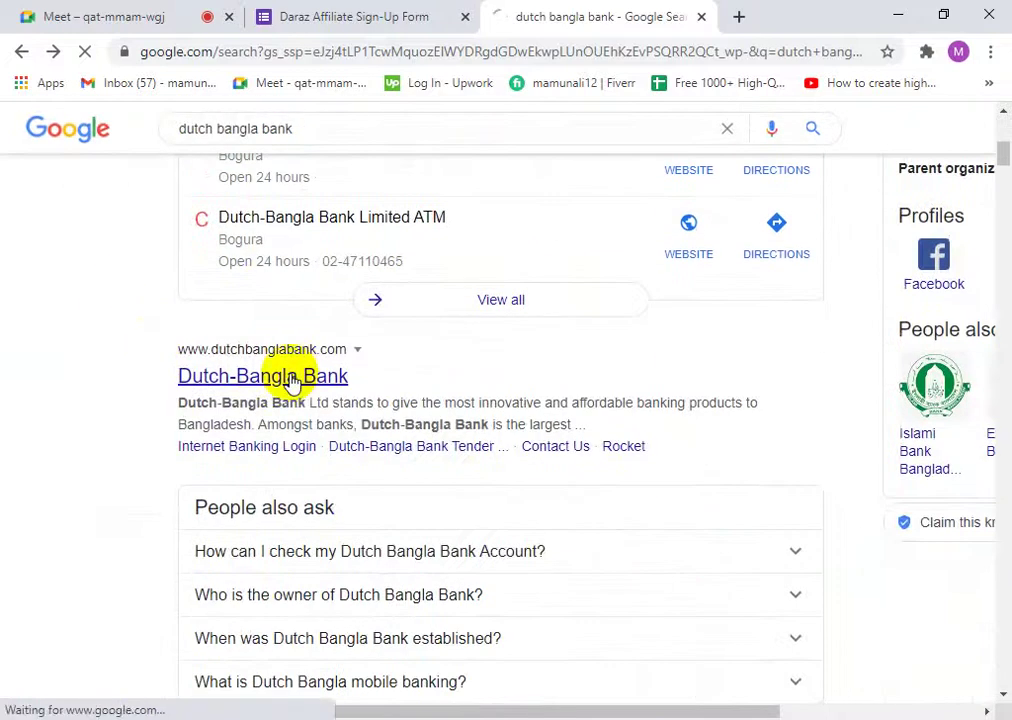
pyautogui.click(378, 8)
# - Answer Bangladesh for Bank Account Country, skipping the Routing / ABA / Swift field
pyautogui.scroll(-2, 391, 465)
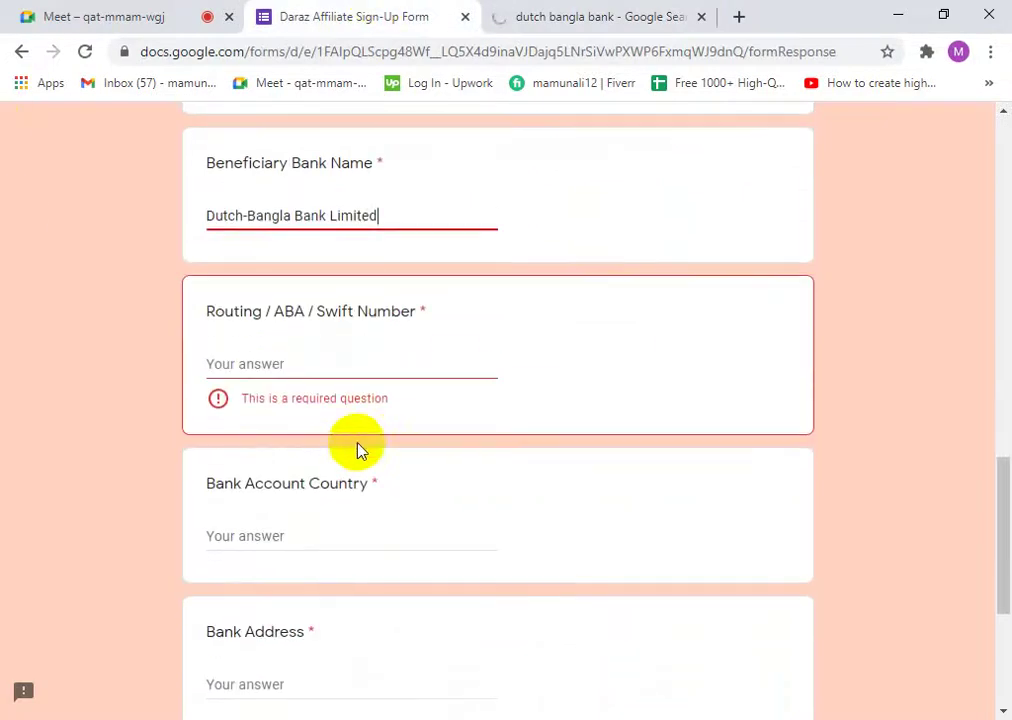
pyautogui.click(250, 366)
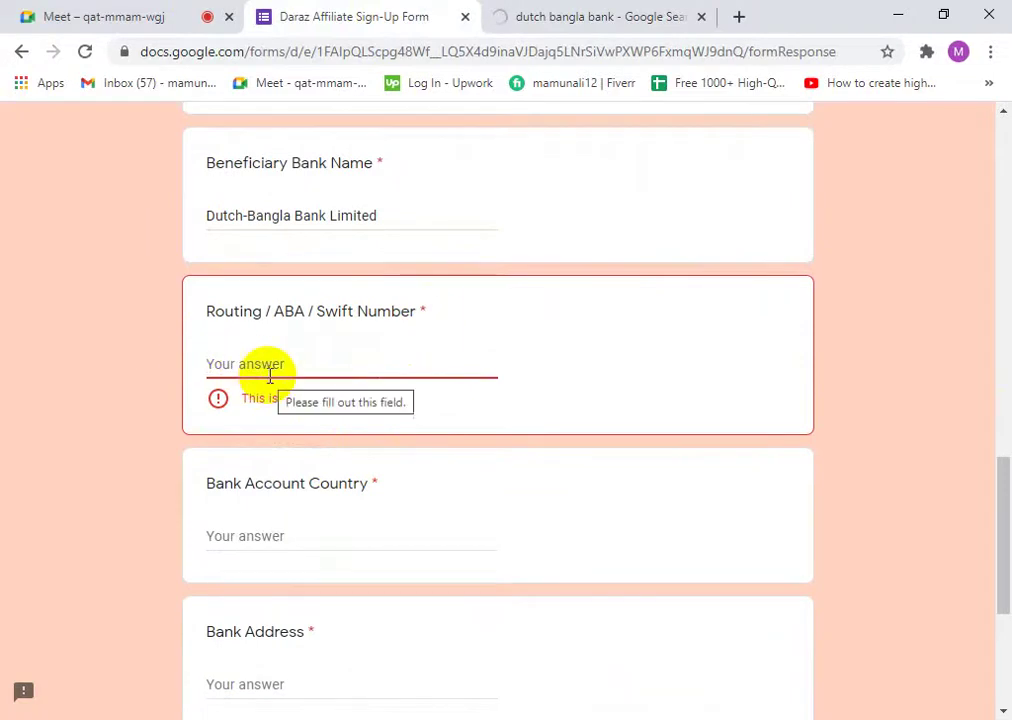
pyautogui.click(295, 535)
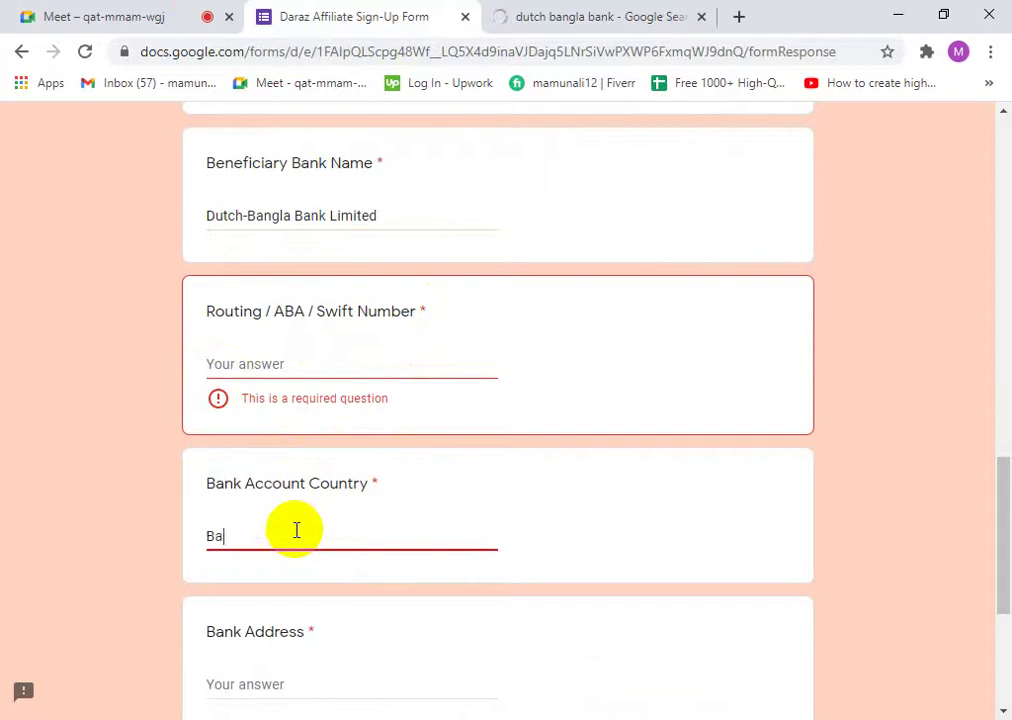
pyautogui.write('Banh')
pyautogui.press('BackSpace')
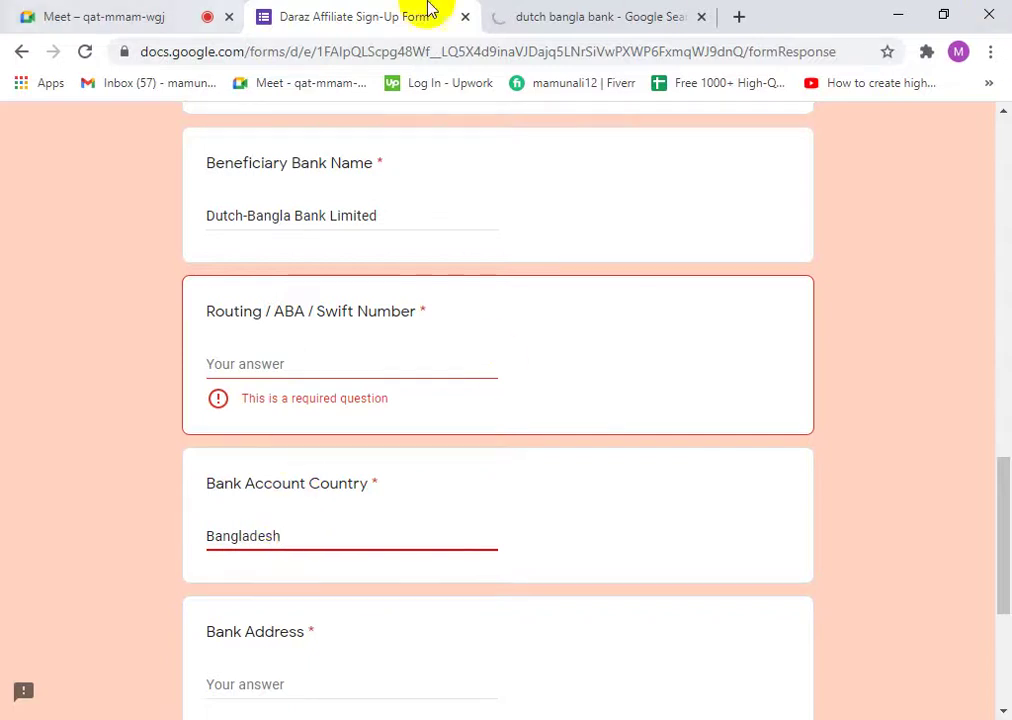
# - Retry loading the Dutch-Bangla Bank website, then return to the sign-up form
pyautogui.click(503, 13)
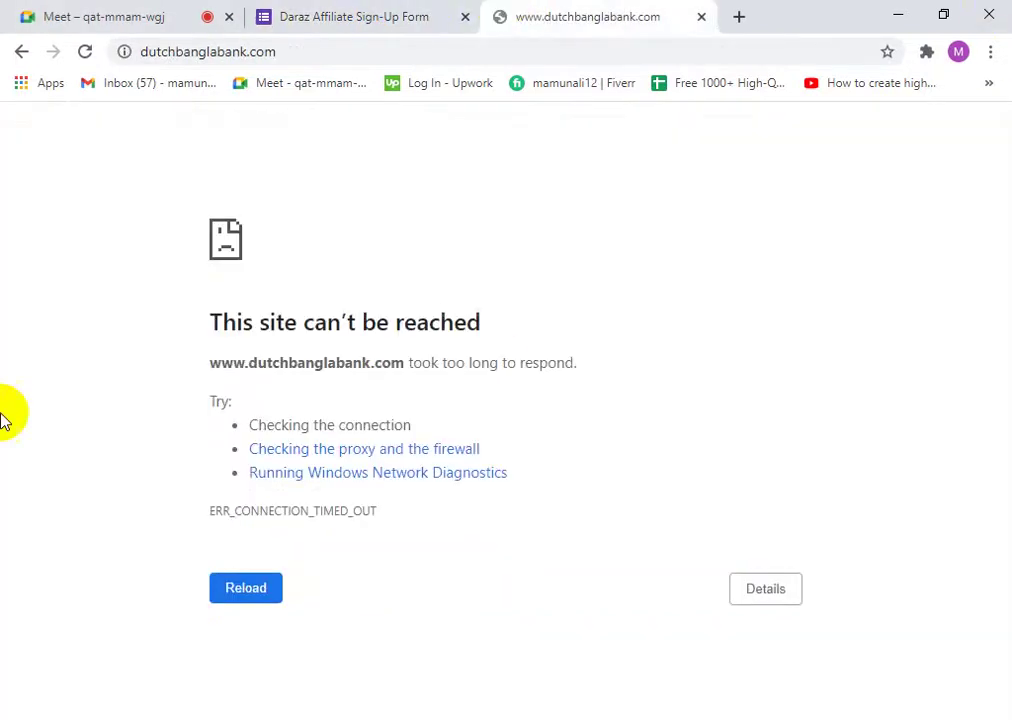
pyautogui.click(234, 592)
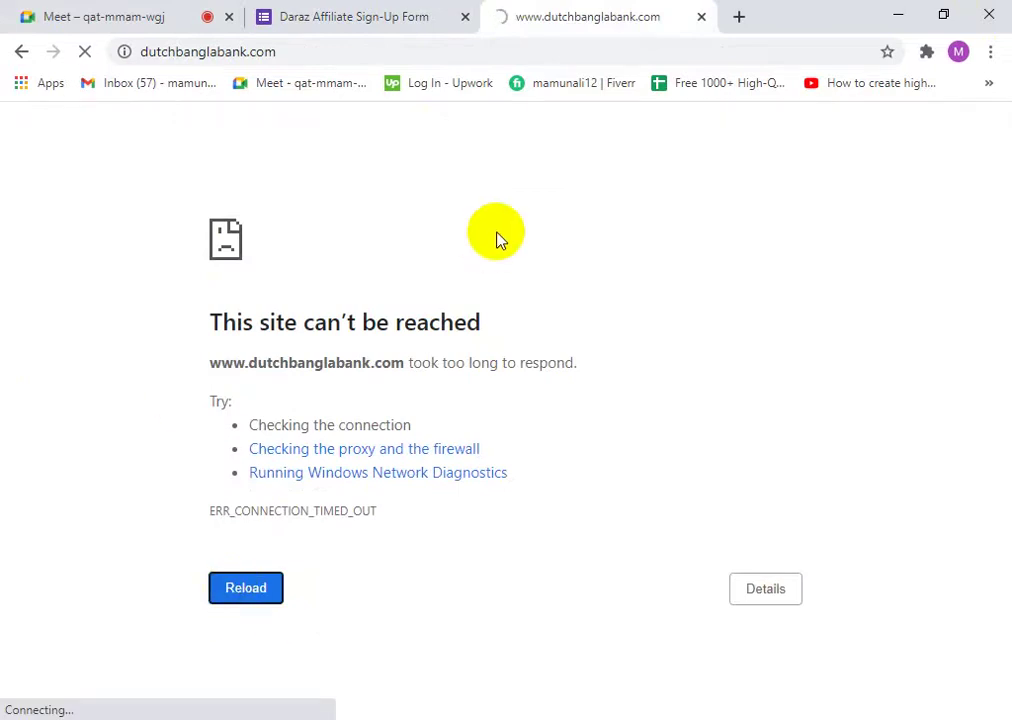
pyautogui.click(395, 10)
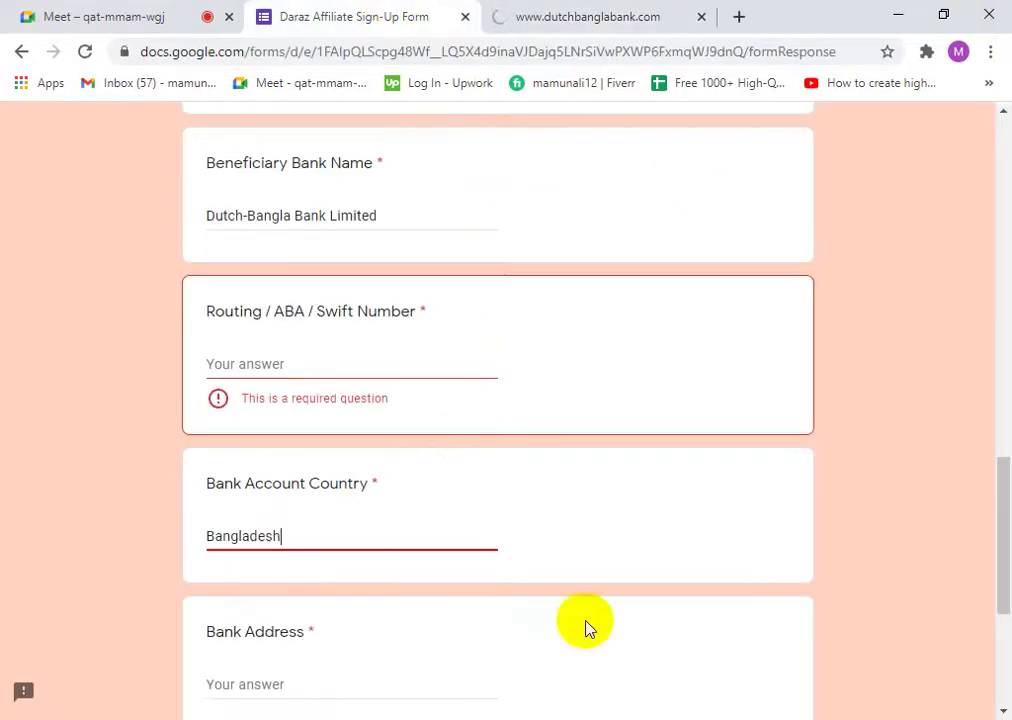
pyautogui.scroll(-2, 340, 595)
# - Reload the unreachable dutchbanglabank.com tab twice before going back to the sign-up form
pyautogui.click(330, 409)
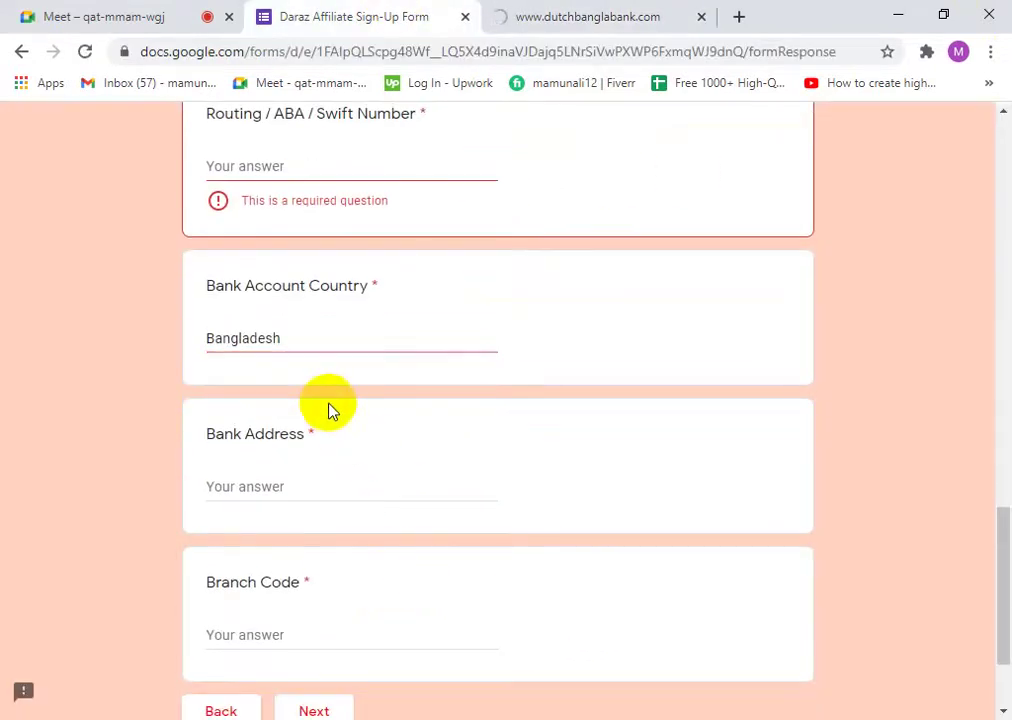
pyautogui.scroll(2, 330, 450)
pyautogui.click(630, 14)
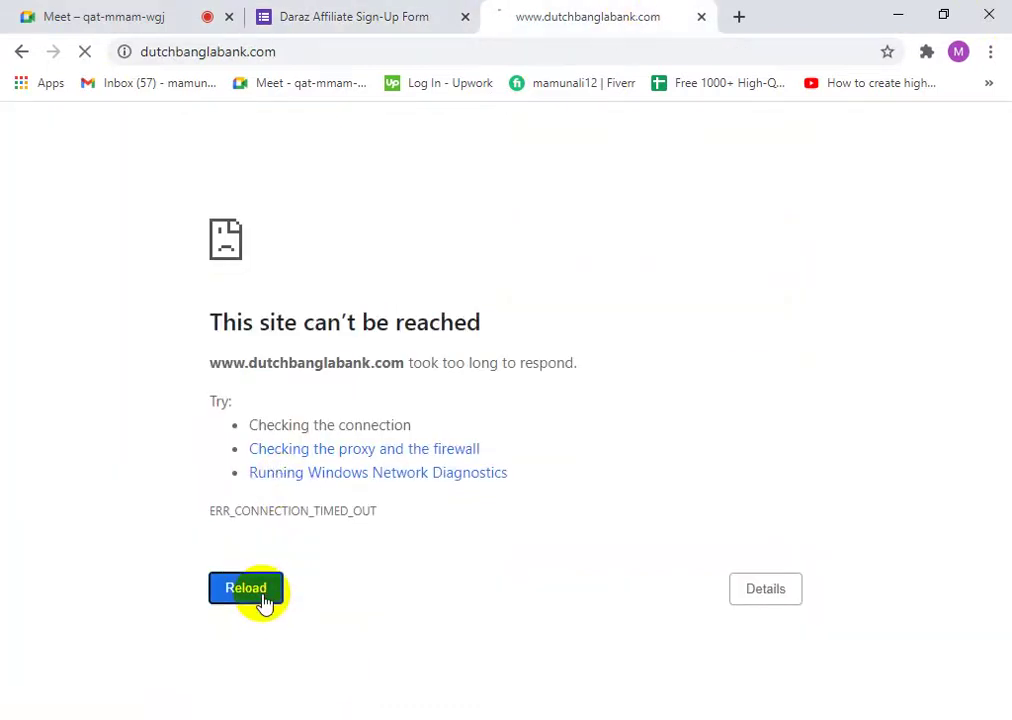
pyautogui.click(352, 14)
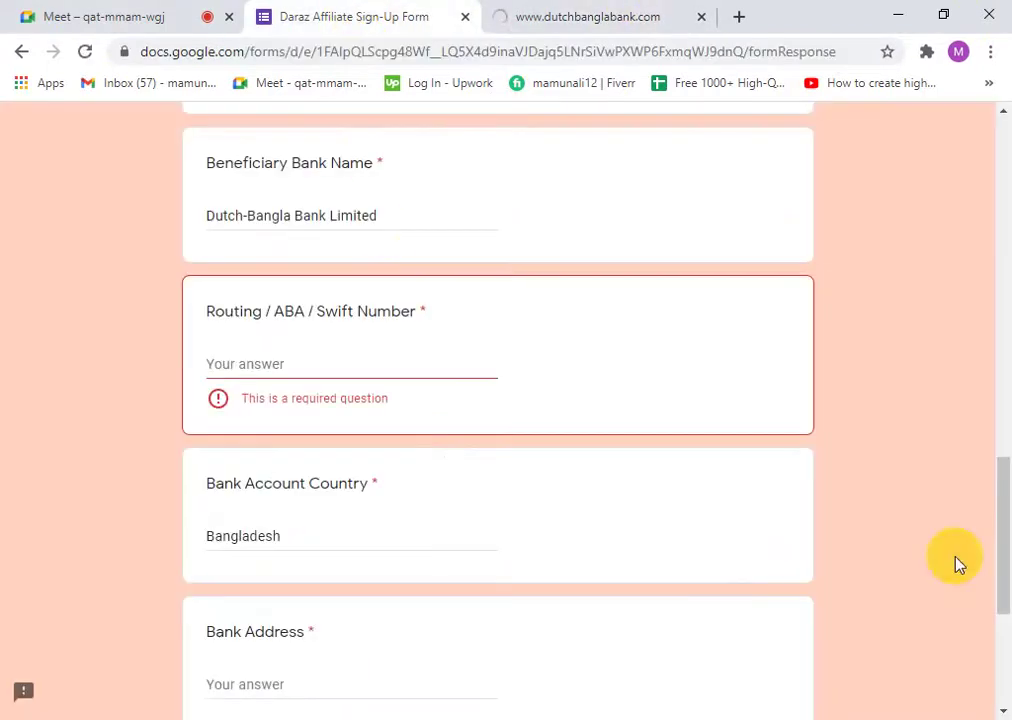
pyautogui.click(612, 12)
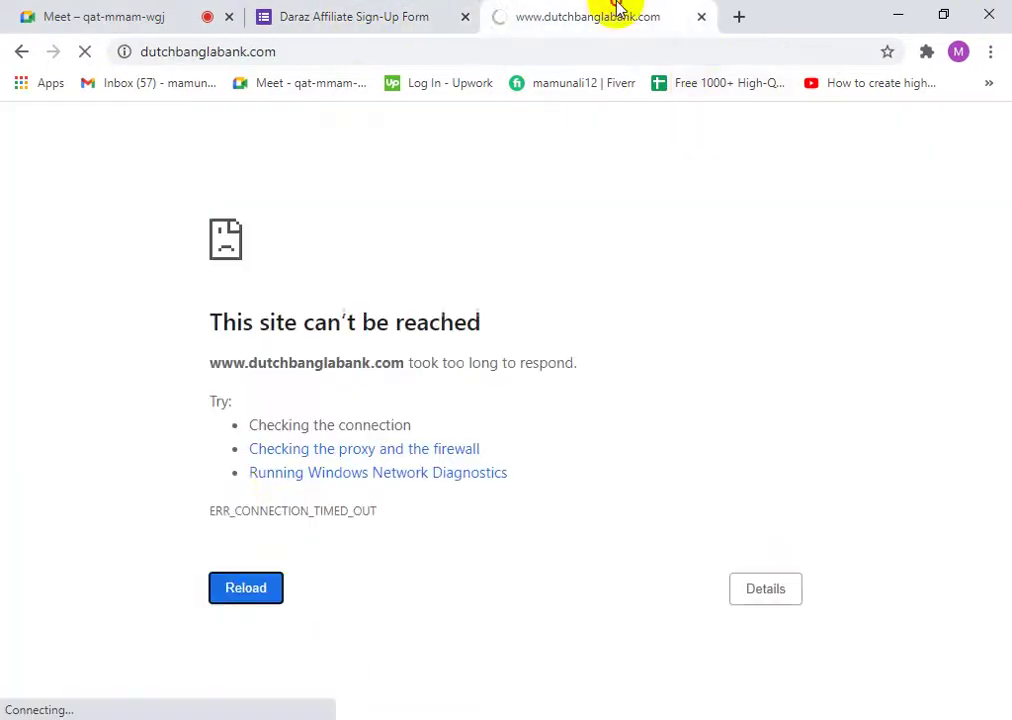
pyautogui.click(247, 596)
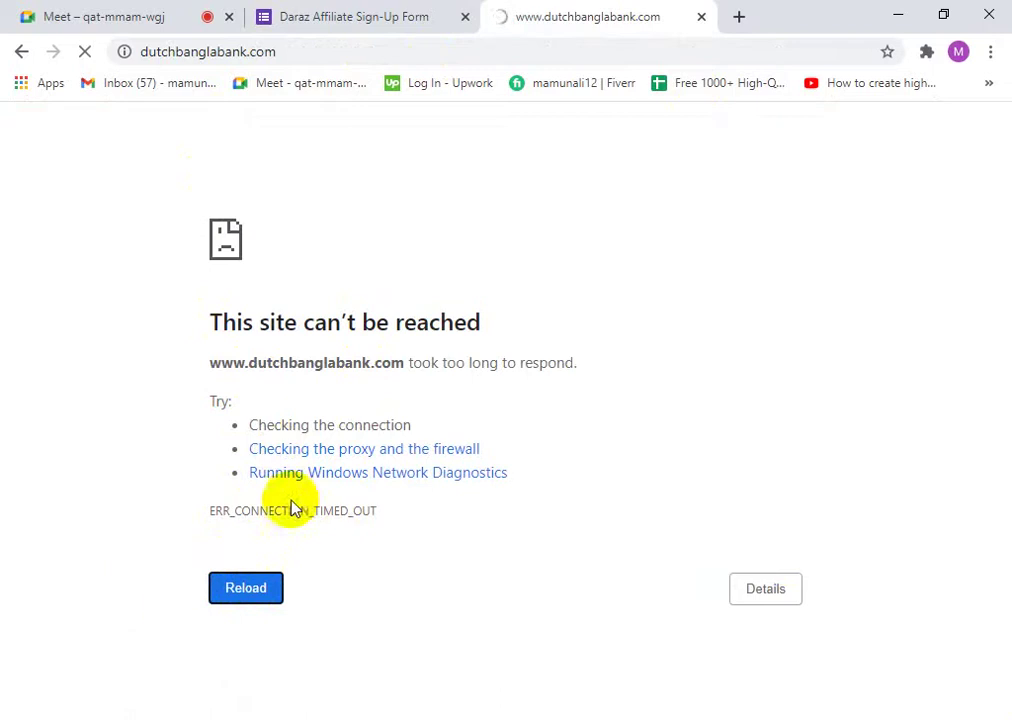
pyautogui.click(243, 590)
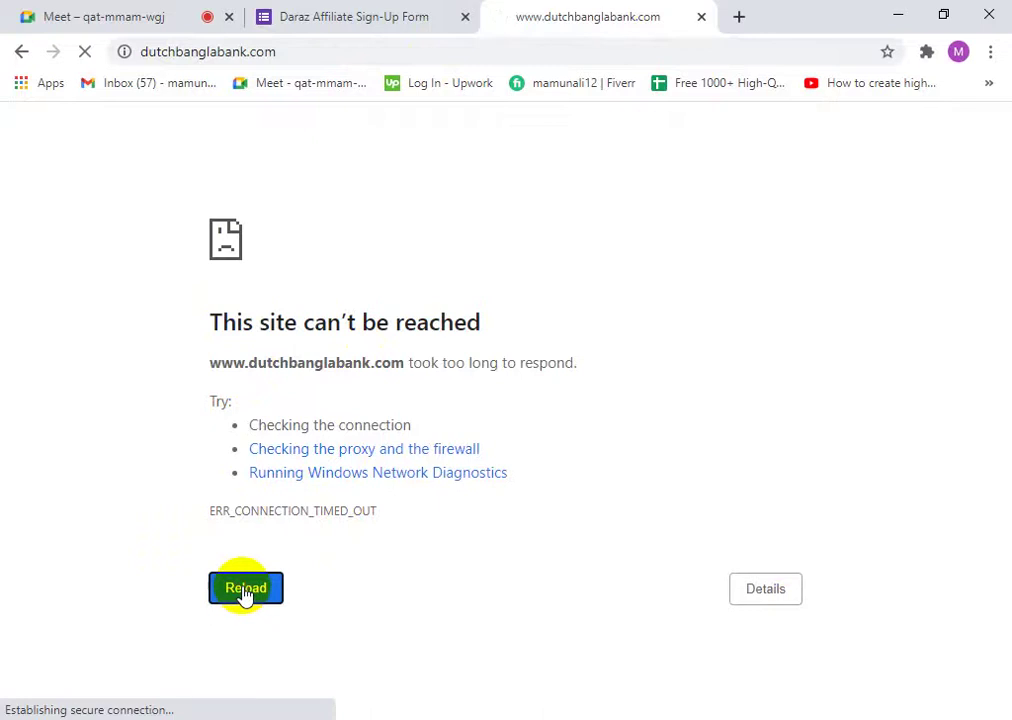
pyautogui.click(402, 20)
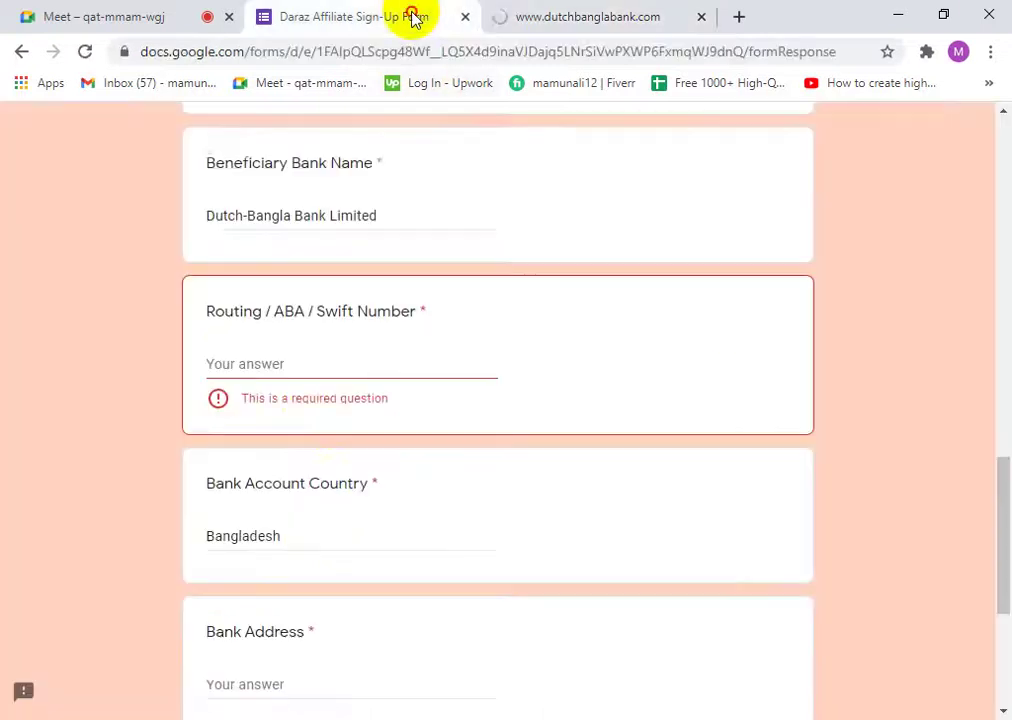
# - Enter DE256321 as the Routing / ABA / Swift Number, then scroll to the form's bottom
pyautogui.click(309, 366)
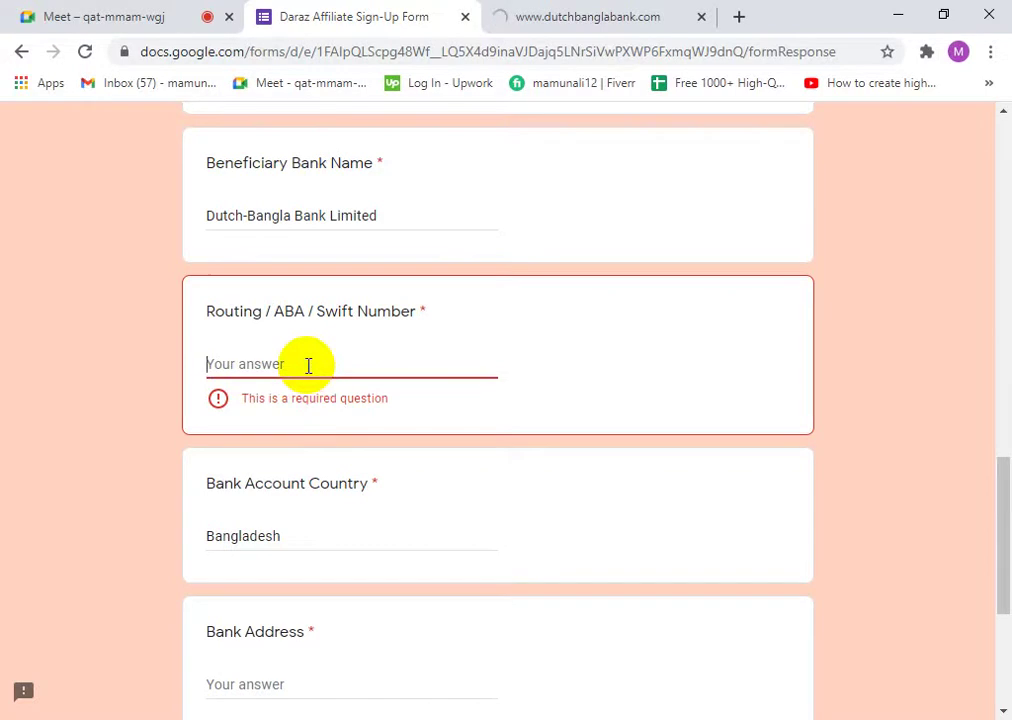
pyautogui.write('d')
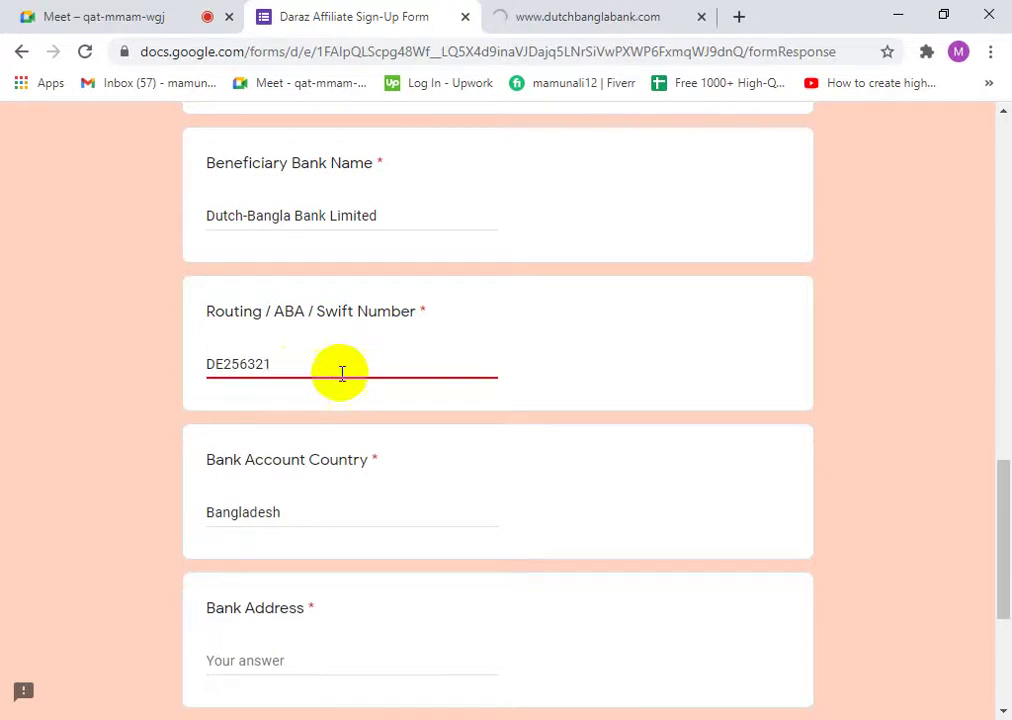
pyautogui.scroll(-3, 300, 400)
pyautogui.scroll(-1, 330, 450)
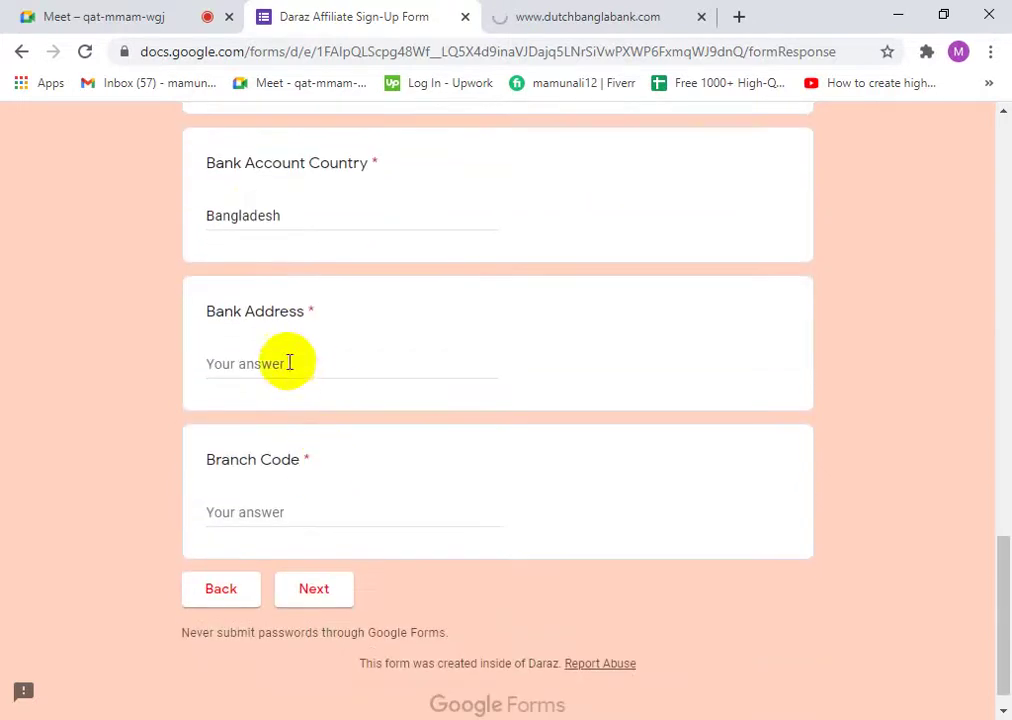
# - Check the bank tab again, leave Bank Address blank, and switch to the Google Meet call
pyautogui.click(268, 360)
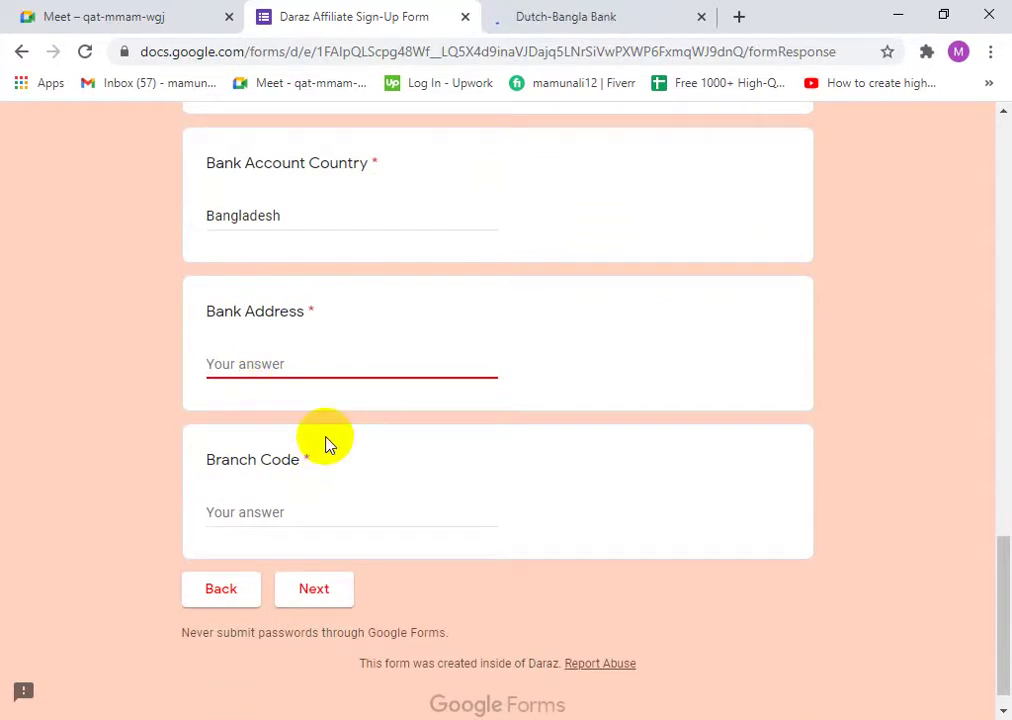
pyautogui.click(576, 18)
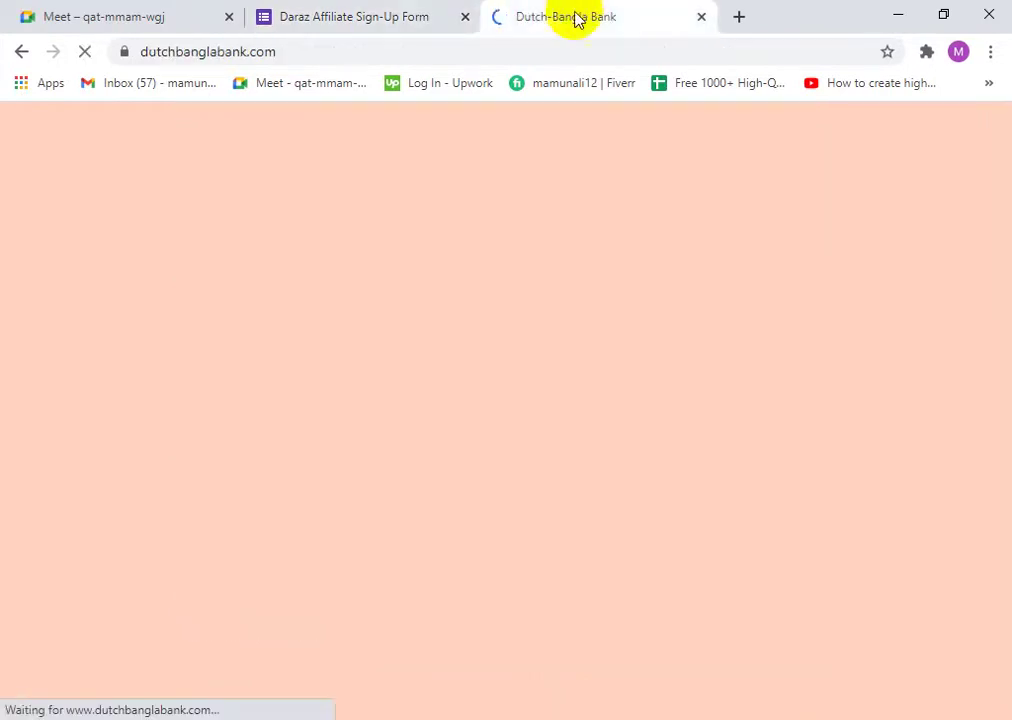
pyautogui.click(385, 12)
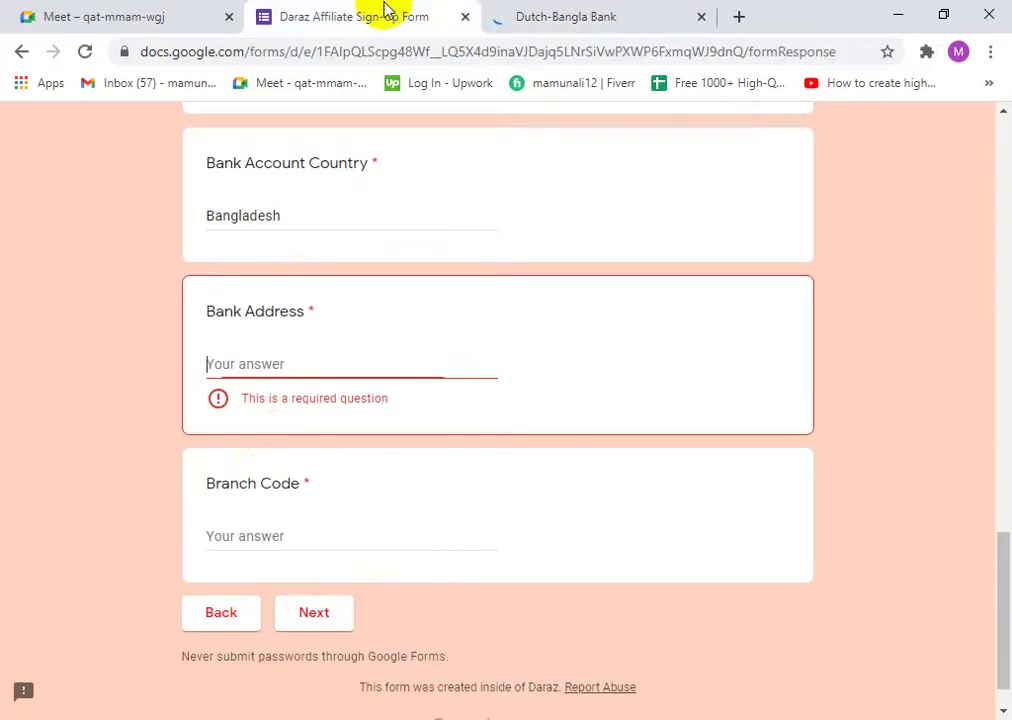
pyautogui.click(253, 354)
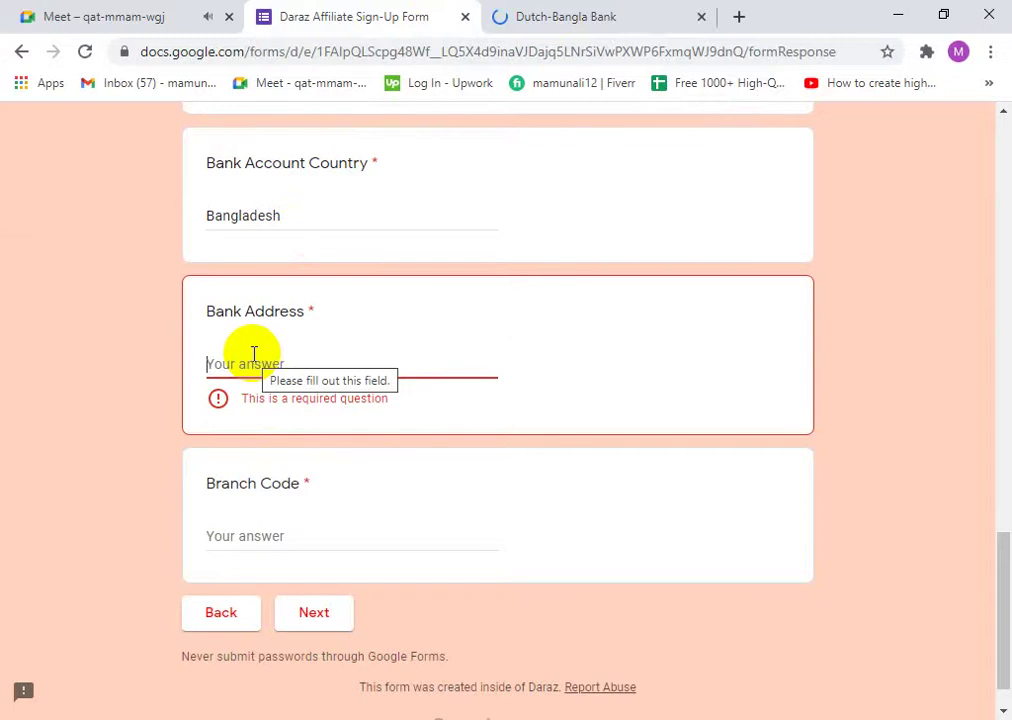
pyautogui.click(172, 10)
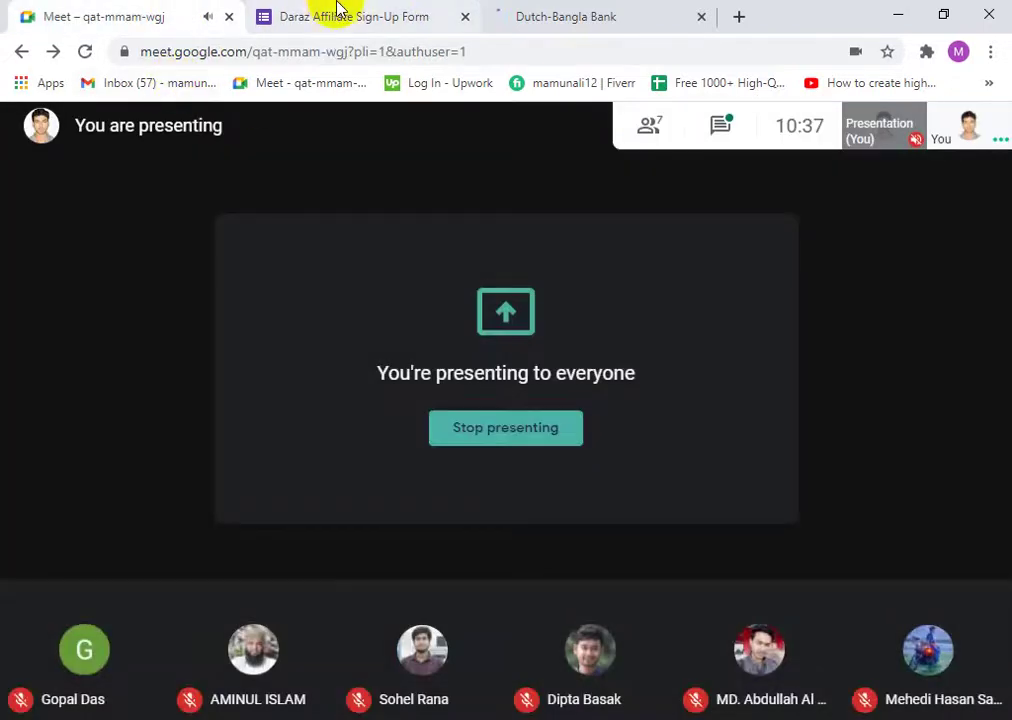
# - Check the Windows network status, then bring up the now-loading Dutch-Bangla Bank website
pyautogui.click(474, 430)
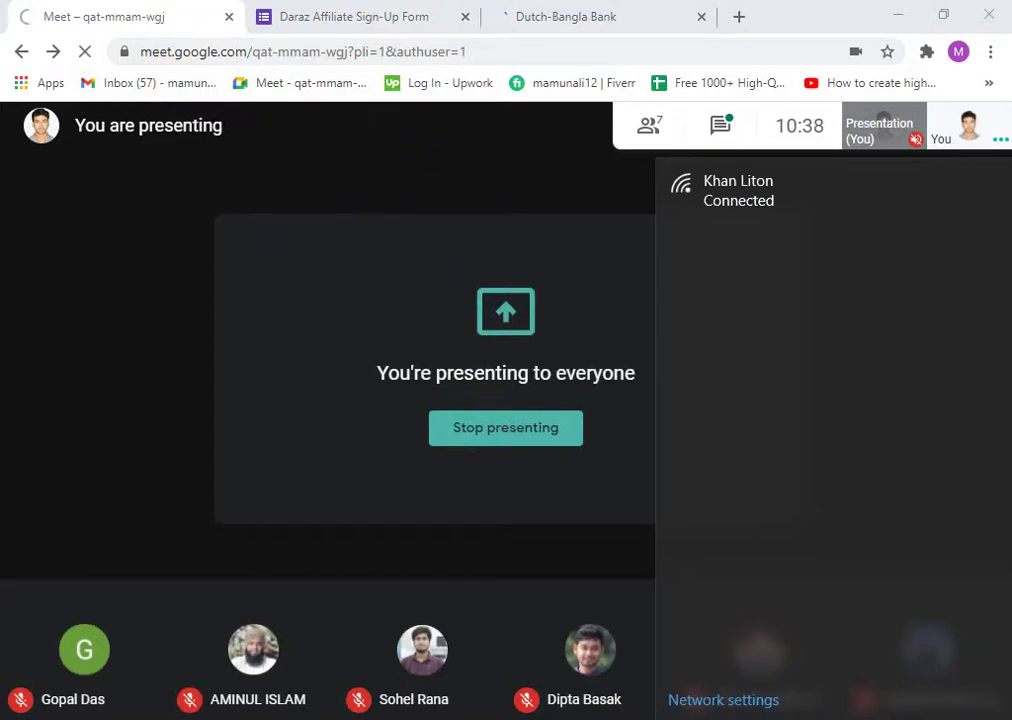
pyautogui.click(95, 22)
pyautogui.click(282, 16)
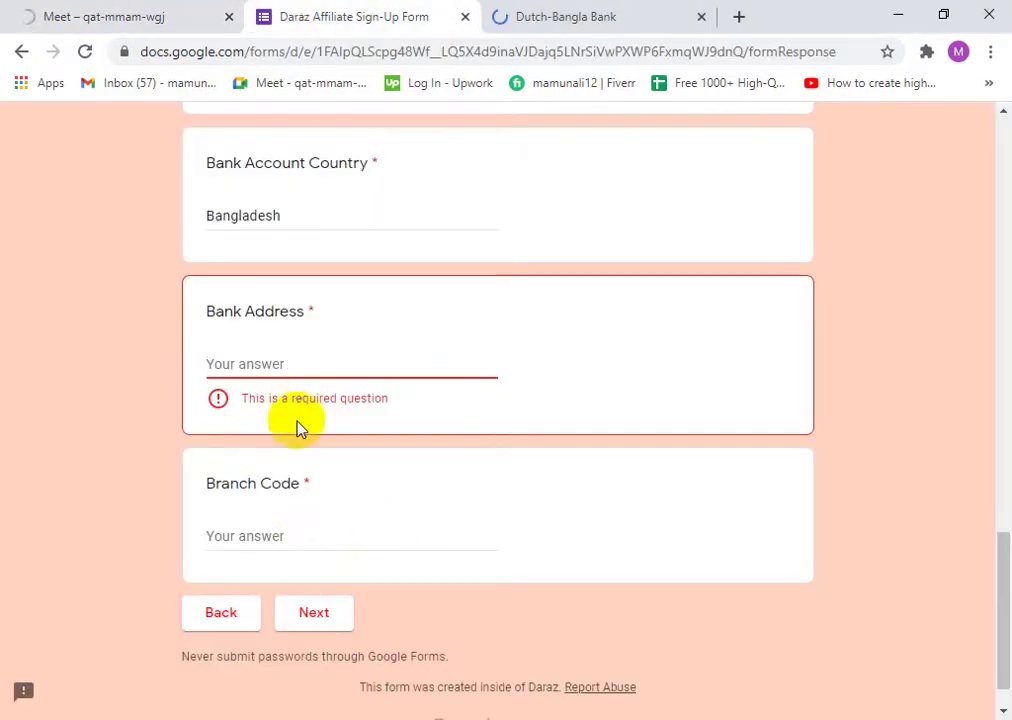
pyautogui.click(510, 12)
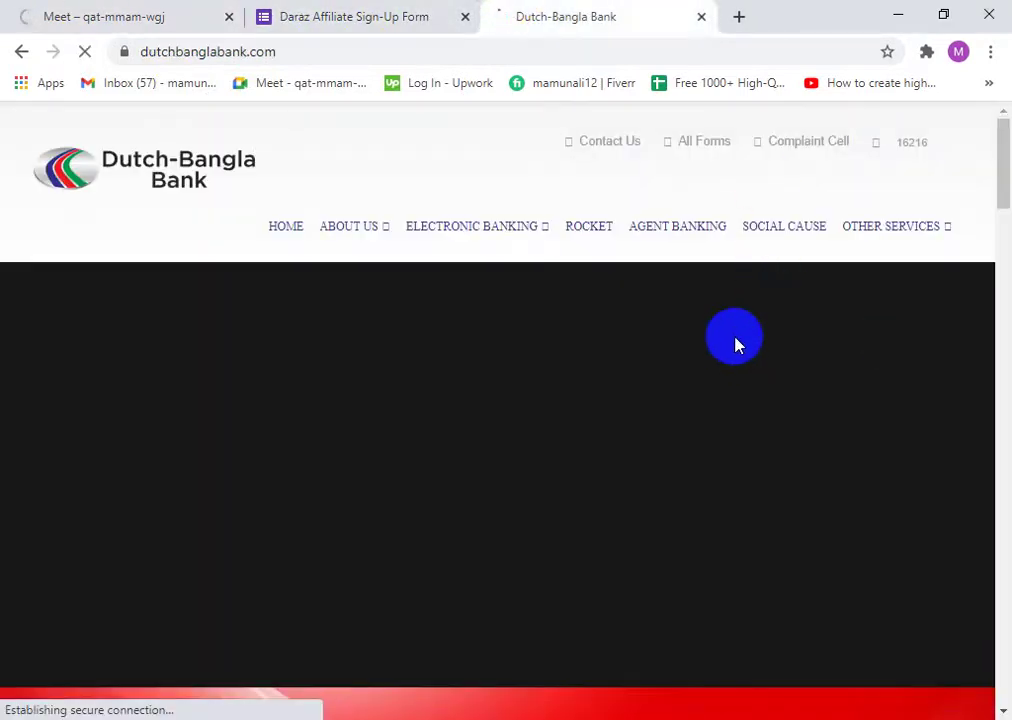
# - Browse the dutchbanglabank.com homepage down to the footer contacts and back, then return to Google Meet
pyautogui.scroll(-6, 802, 460)
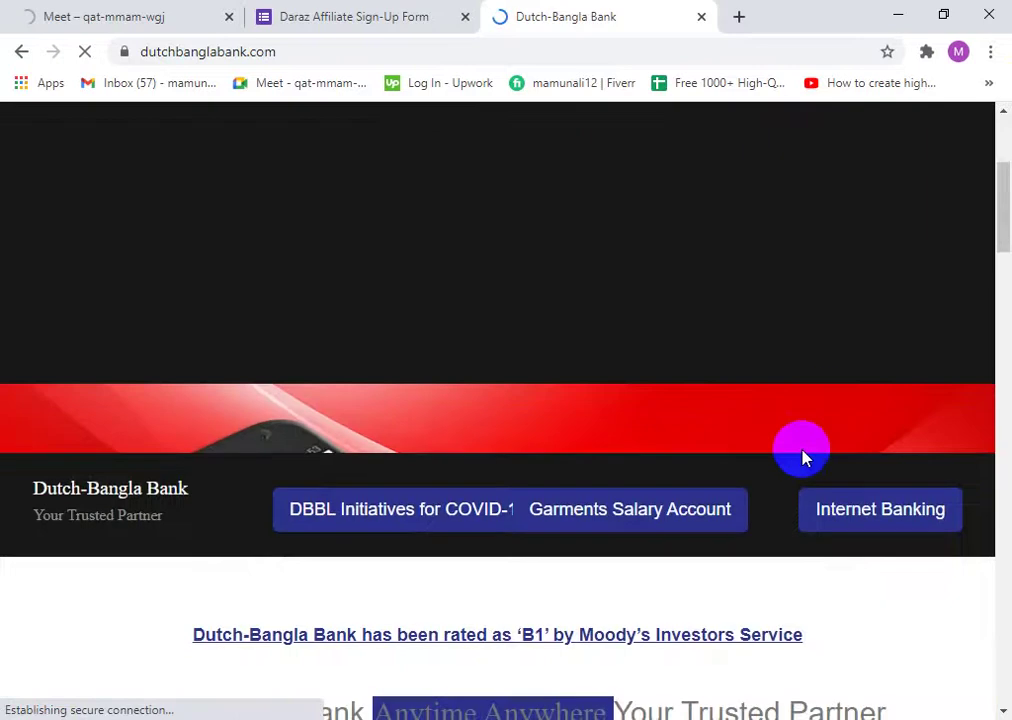
pyautogui.scroll(-15, 706, 270)
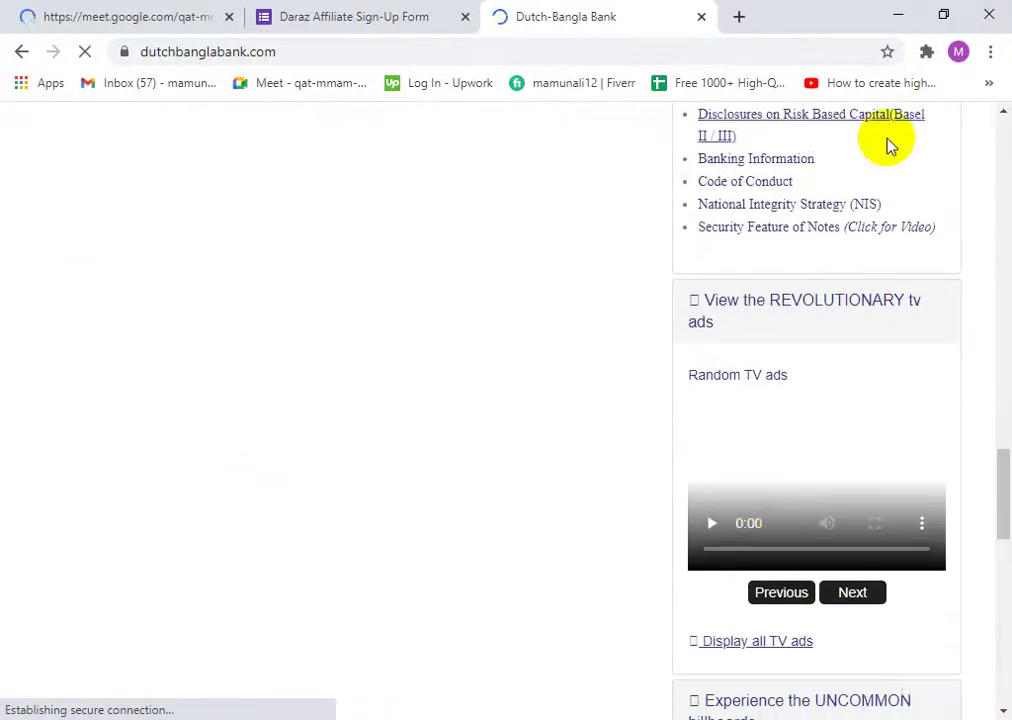
pyautogui.scroll(-8, 768, 379)
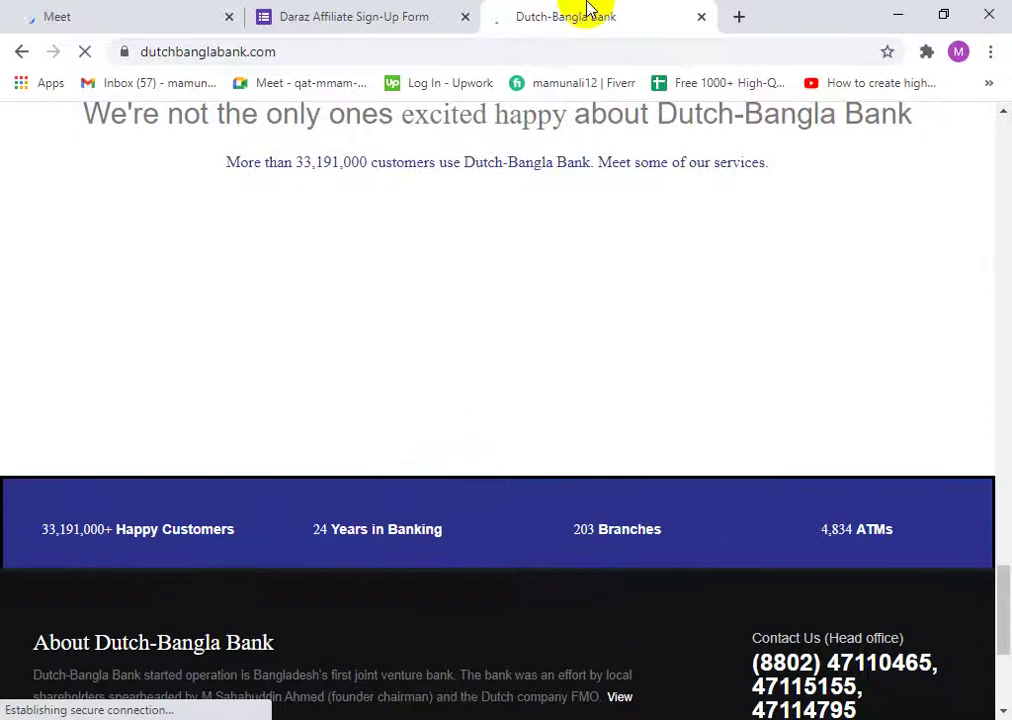
pyautogui.scroll(-3, 632, 640)
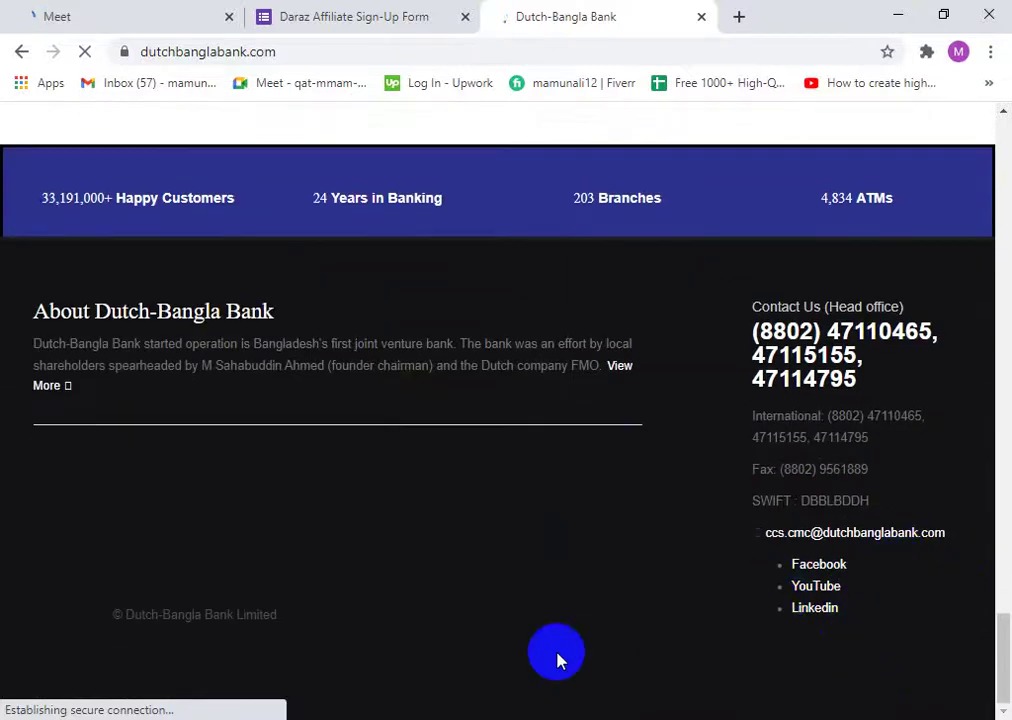
pyautogui.scroll(5, 251, 460)
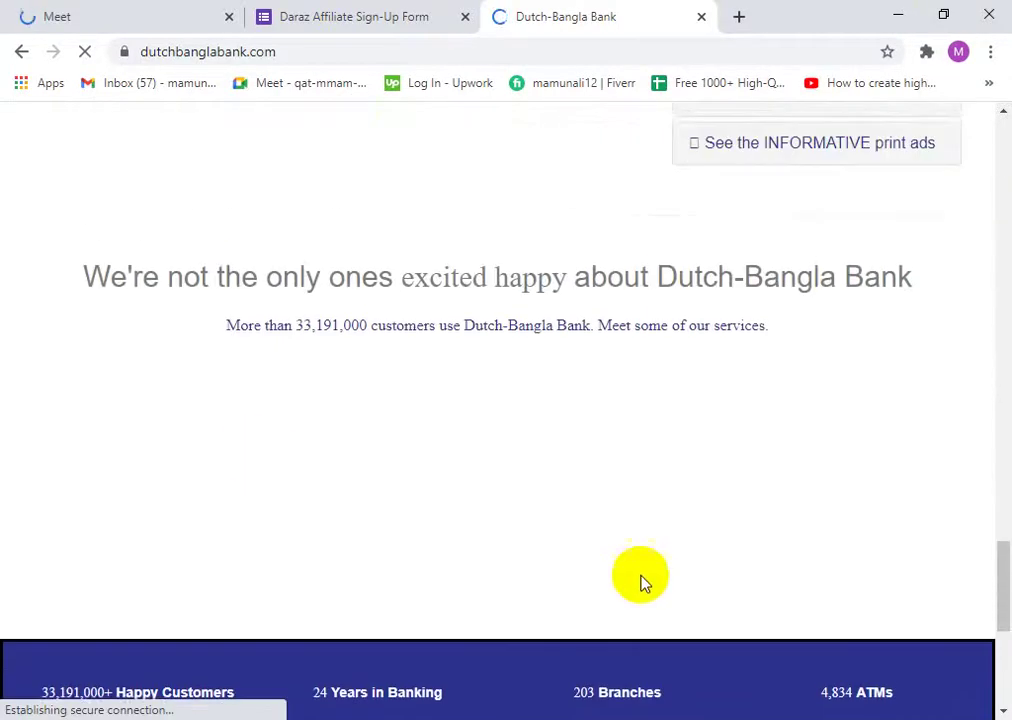
pyautogui.scroll(-5, 643, 582)
pyautogui.scroll(10, 698, 639)
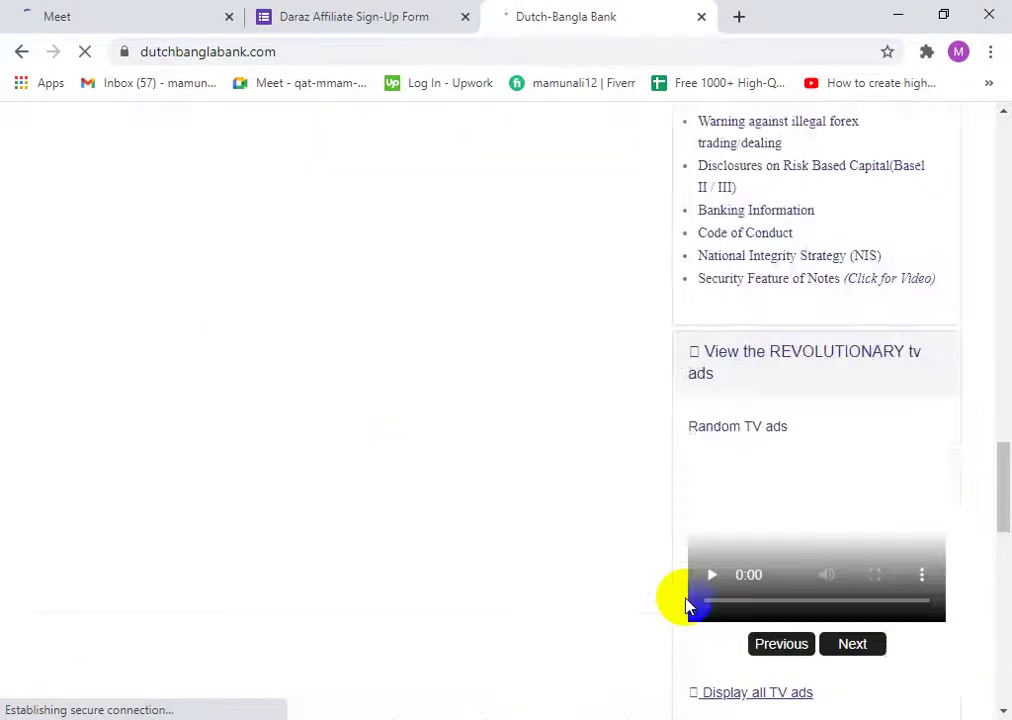
pyautogui.scroll(15, 684, 592)
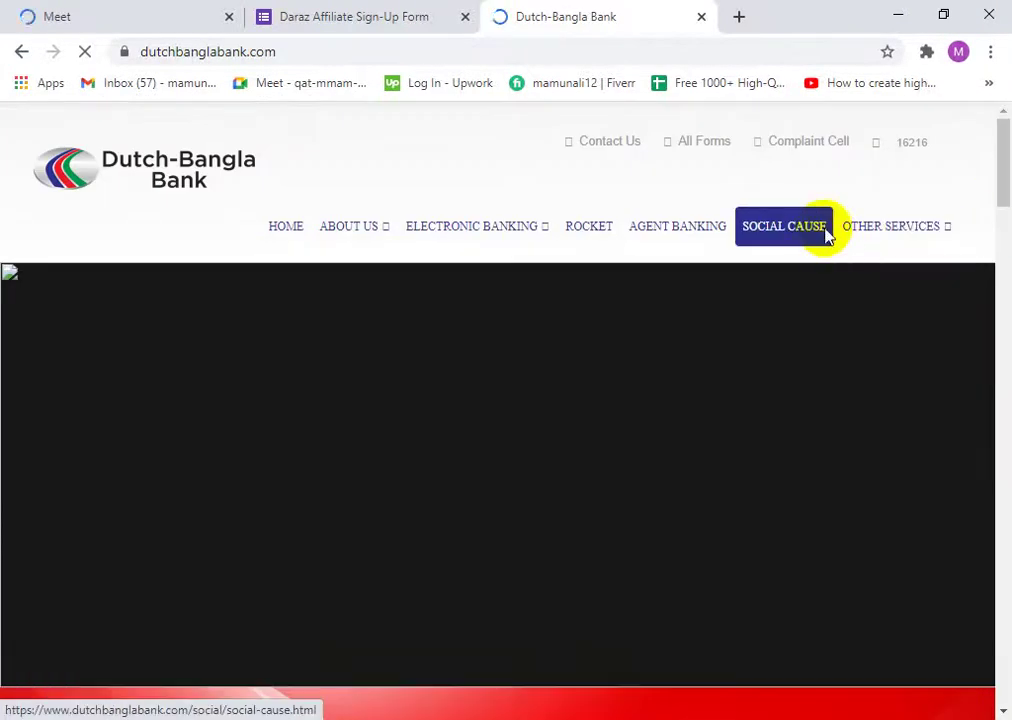
pyautogui.moveTo(908, 219)
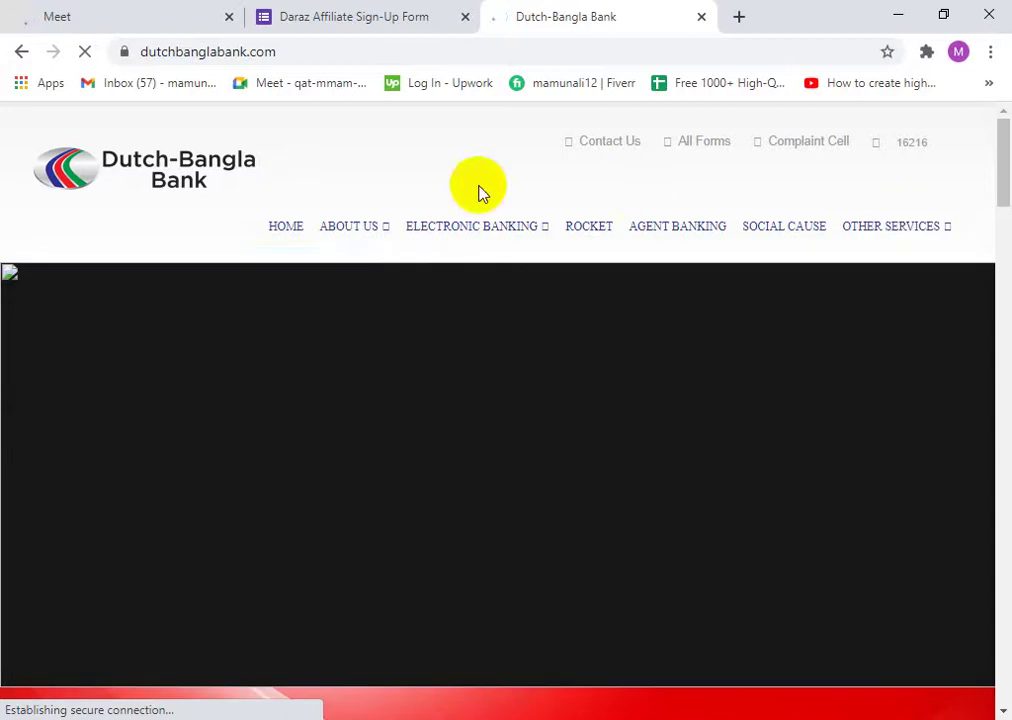
pyautogui.moveTo(316, 220)
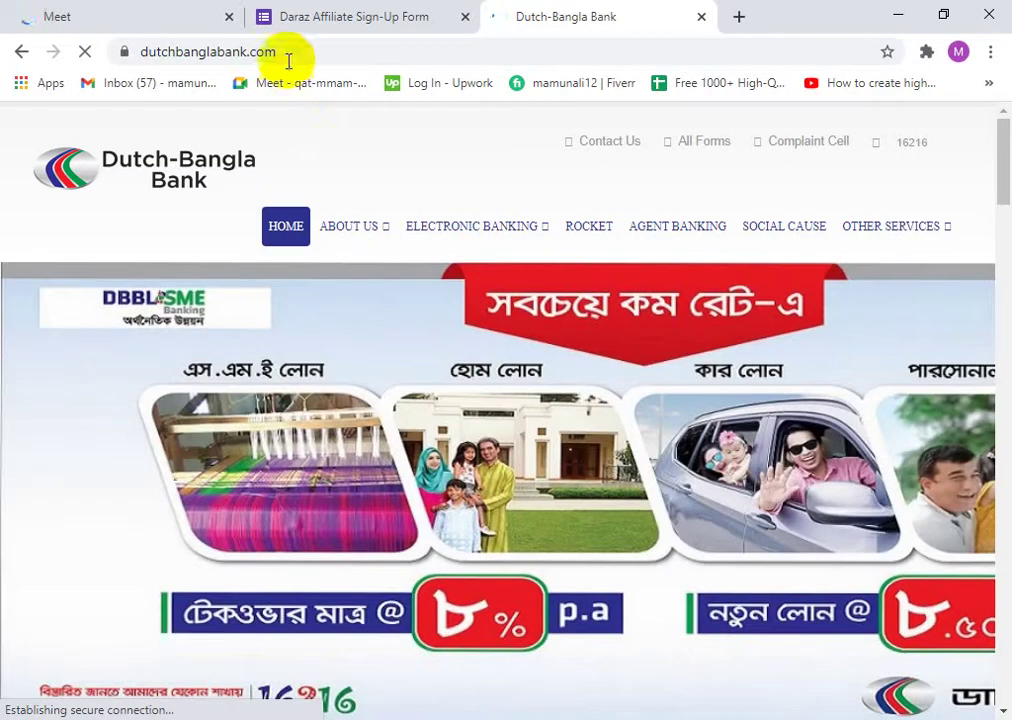
pyautogui.click(288, 56)
pyautogui.write('s')
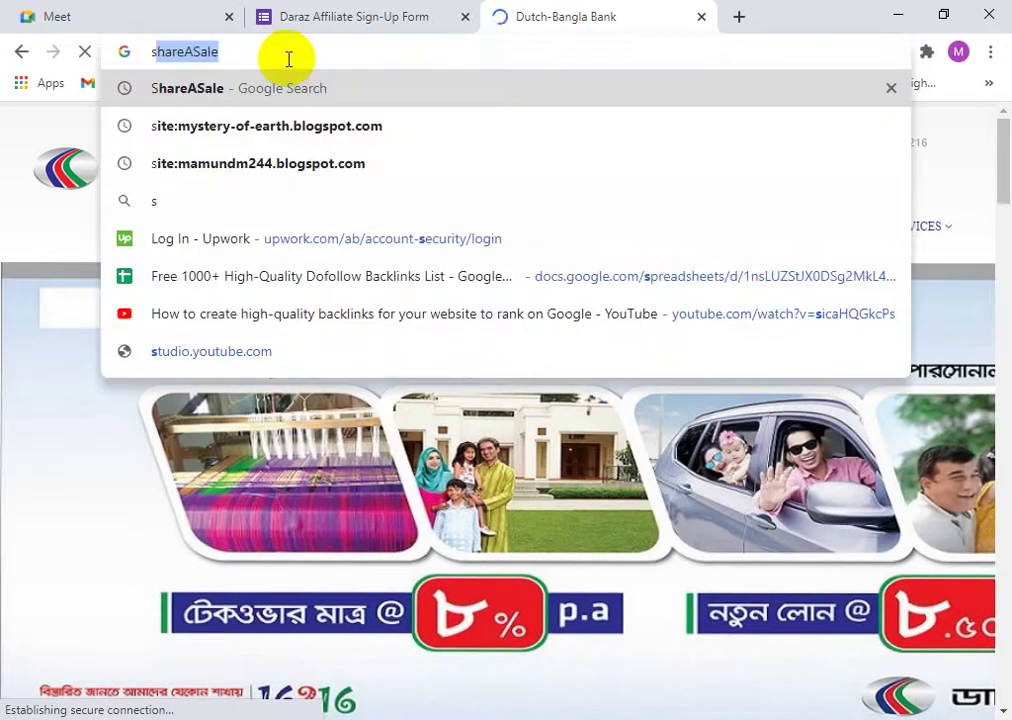
pyautogui.click(135, 12)
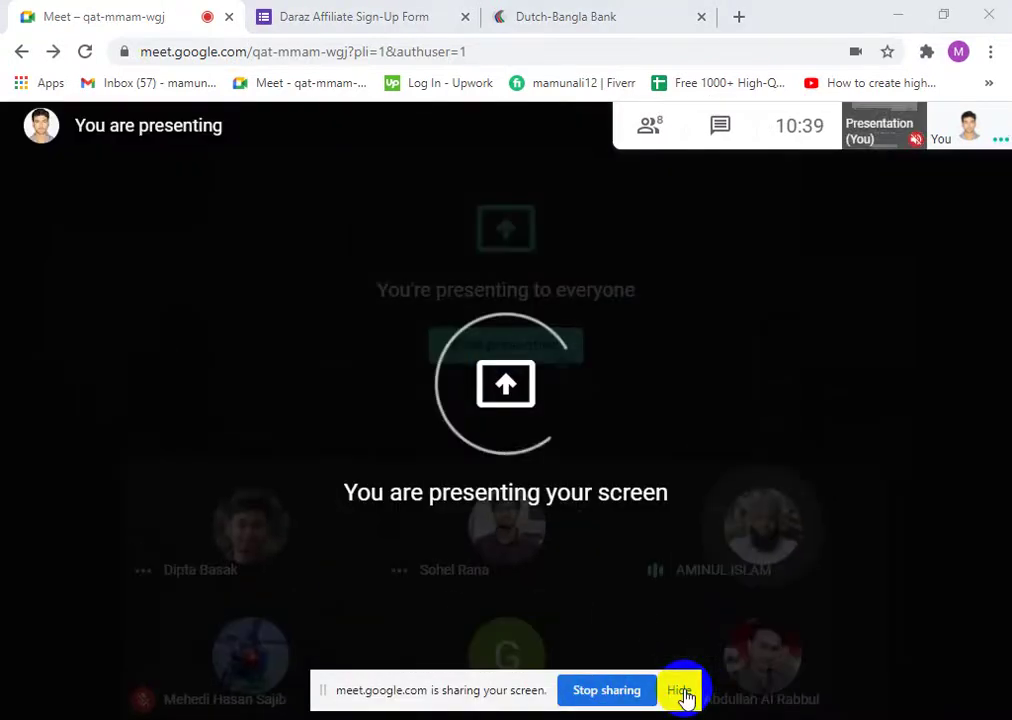
# - Hide the Meet screen-sharing notice and go back to the Dutch-Bangla Bank page
pyautogui.click(681, 691)
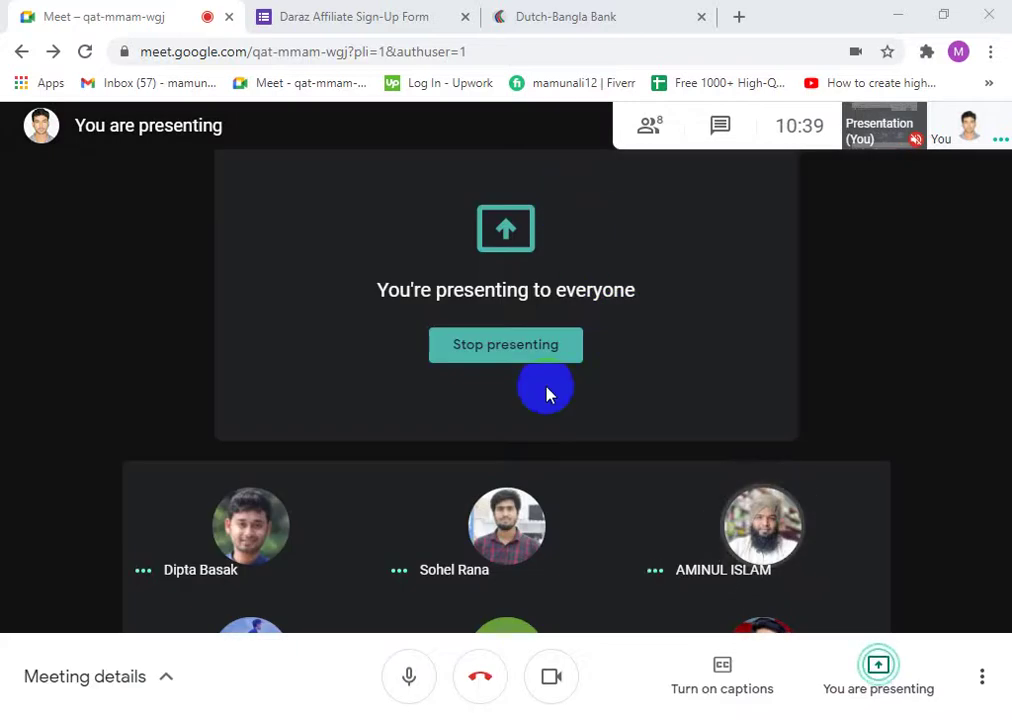
pyautogui.moveTo(413, 571)
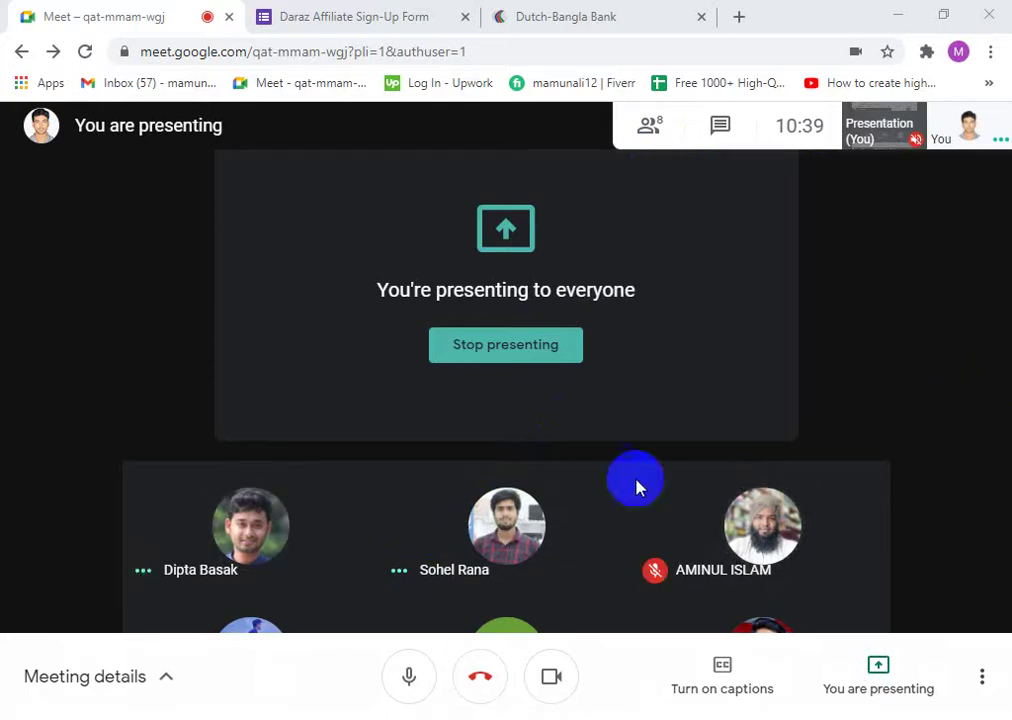
pyautogui.click(540, 8)
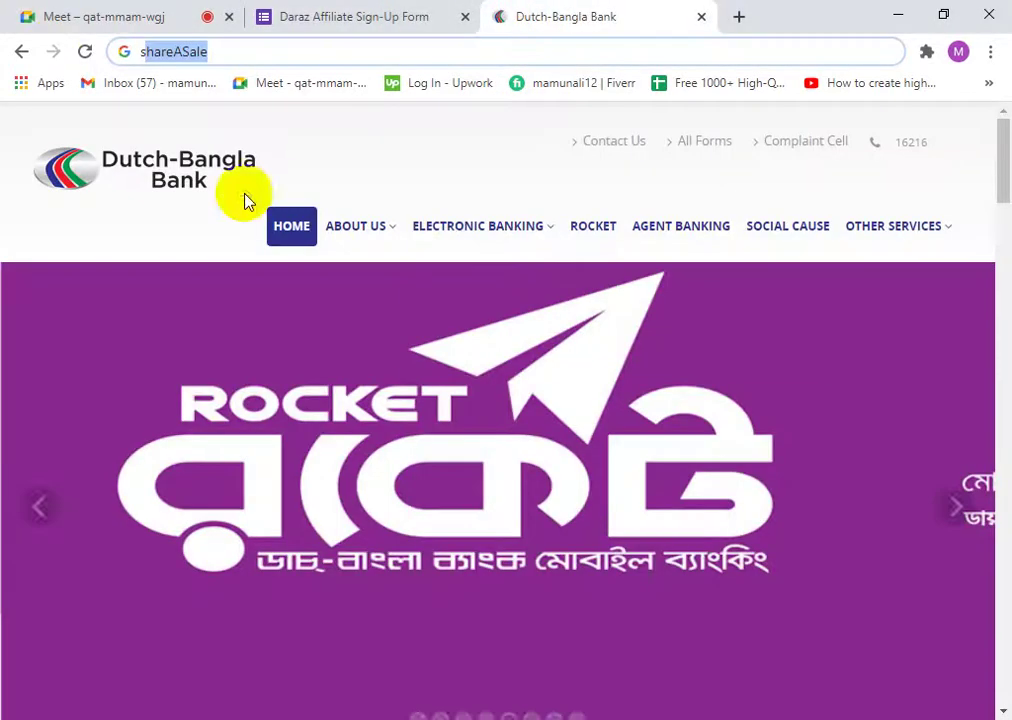
# - Search 'swift code of dutch bangla bank', copy the code DBBLBDDH, and return to the form
pyautogui.write('sw')
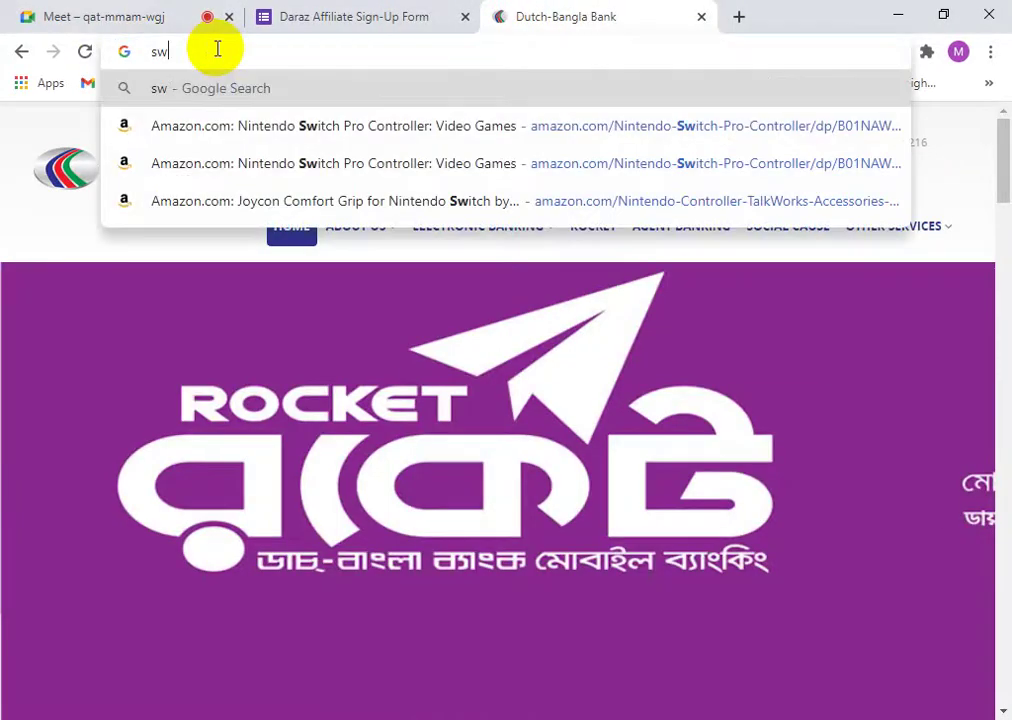
pyautogui.write('ift')
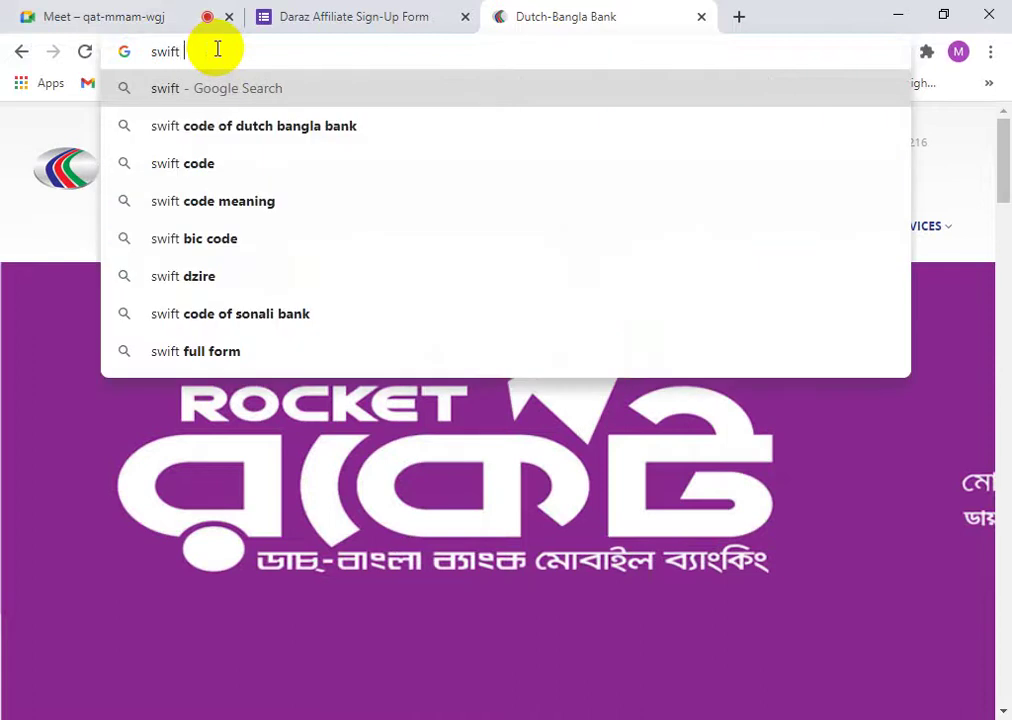
pyautogui.write(' code')
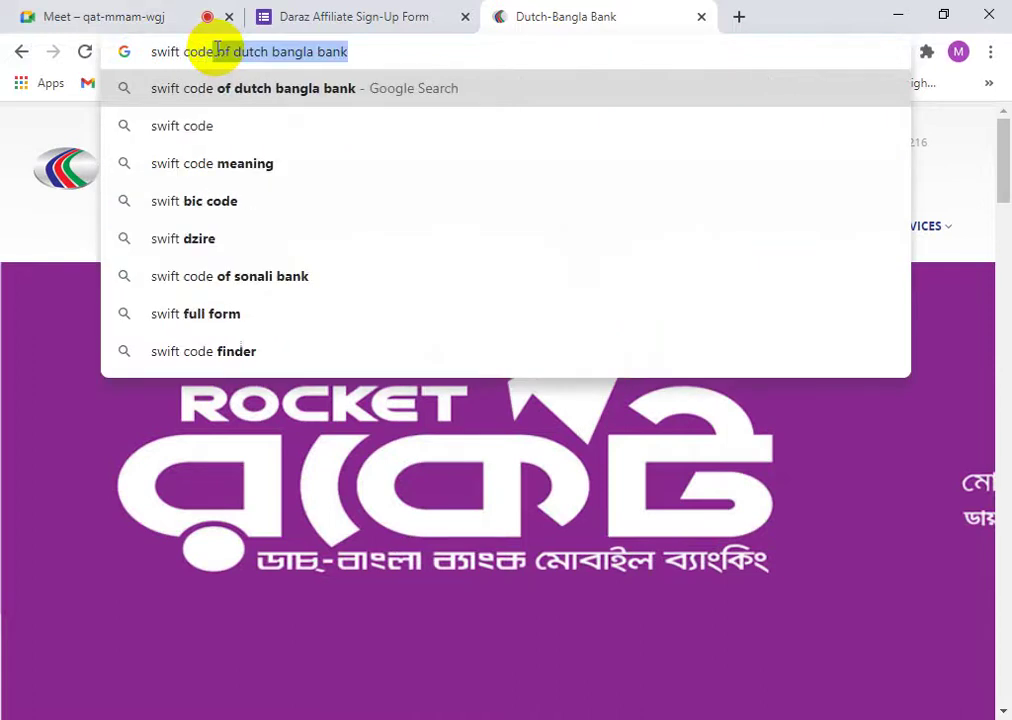
pyautogui.press('Return')
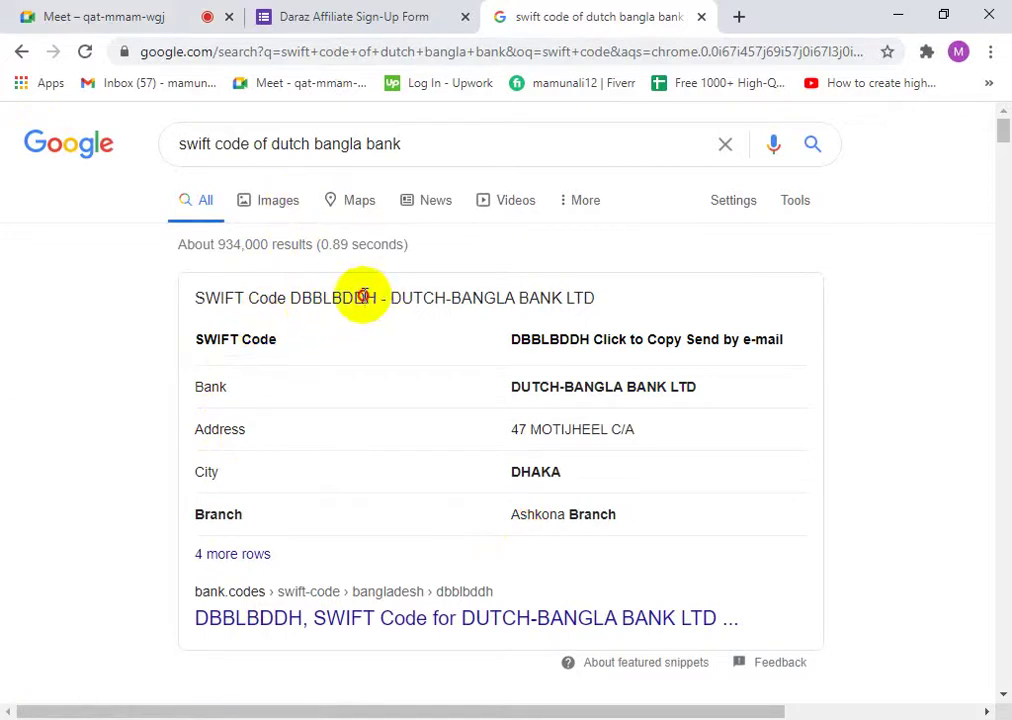
pyautogui.moveTo(377, 297); pyautogui.dragTo(292, 297)
pyautogui.rightClick(305, 299)
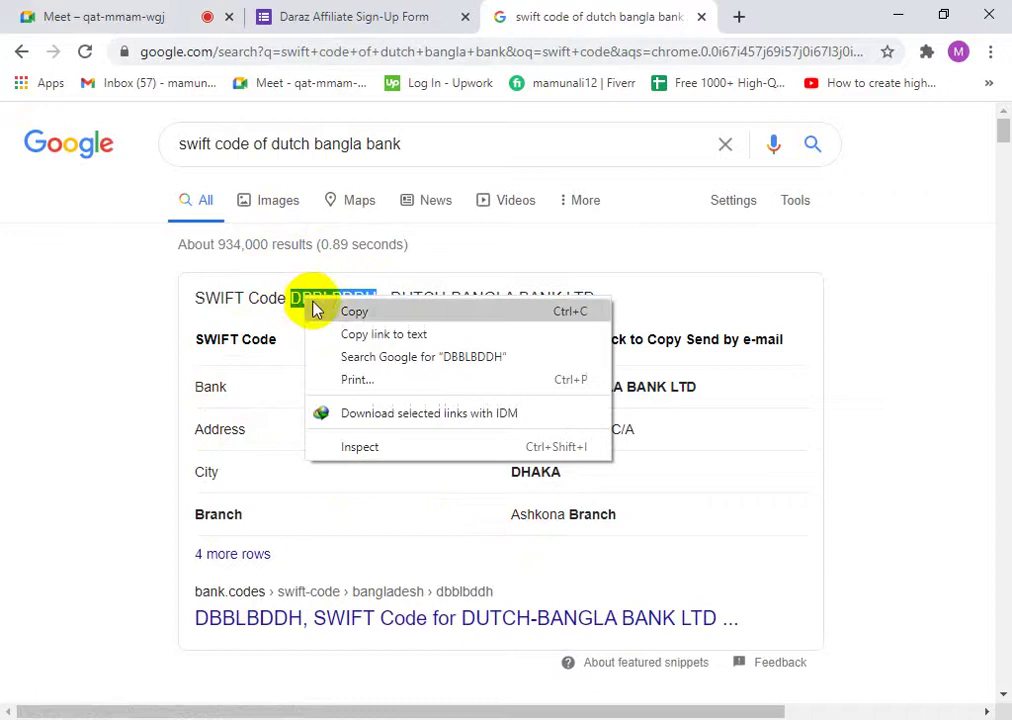
pyautogui.click(318, 310)
pyautogui.click(150, 22)
pyautogui.click(316, 14)
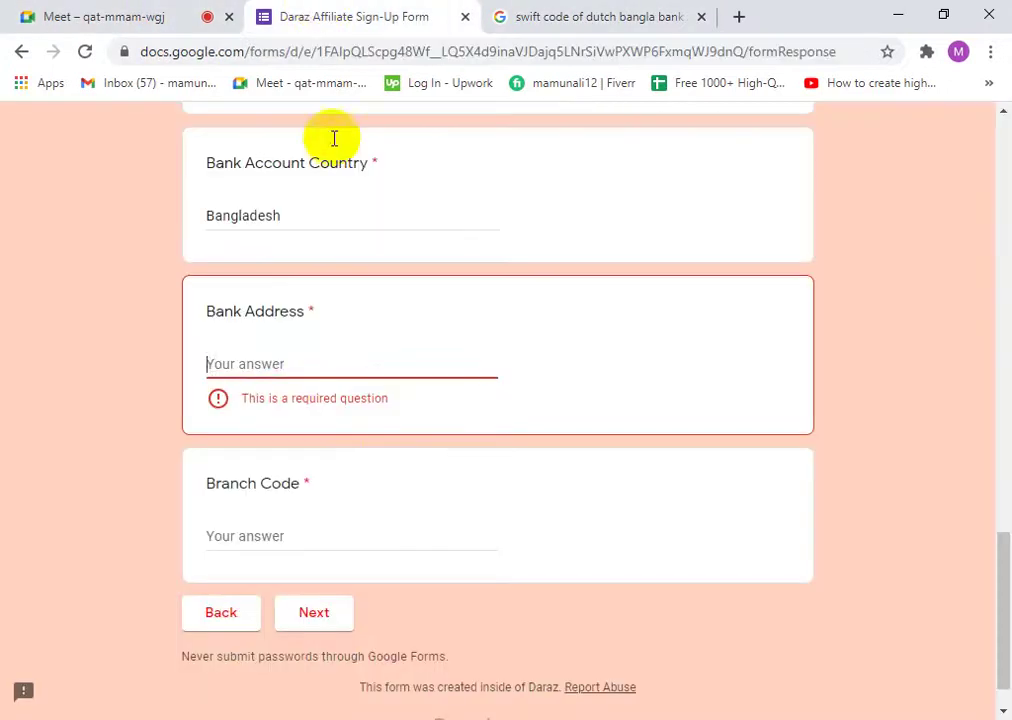
# - Replace DE256321 with the pasted DBBLBDDH in the Routing / ABA / Swift Number answer
pyautogui.scroll(2, 280, 390)
pyautogui.scroll(4, 283, 415)
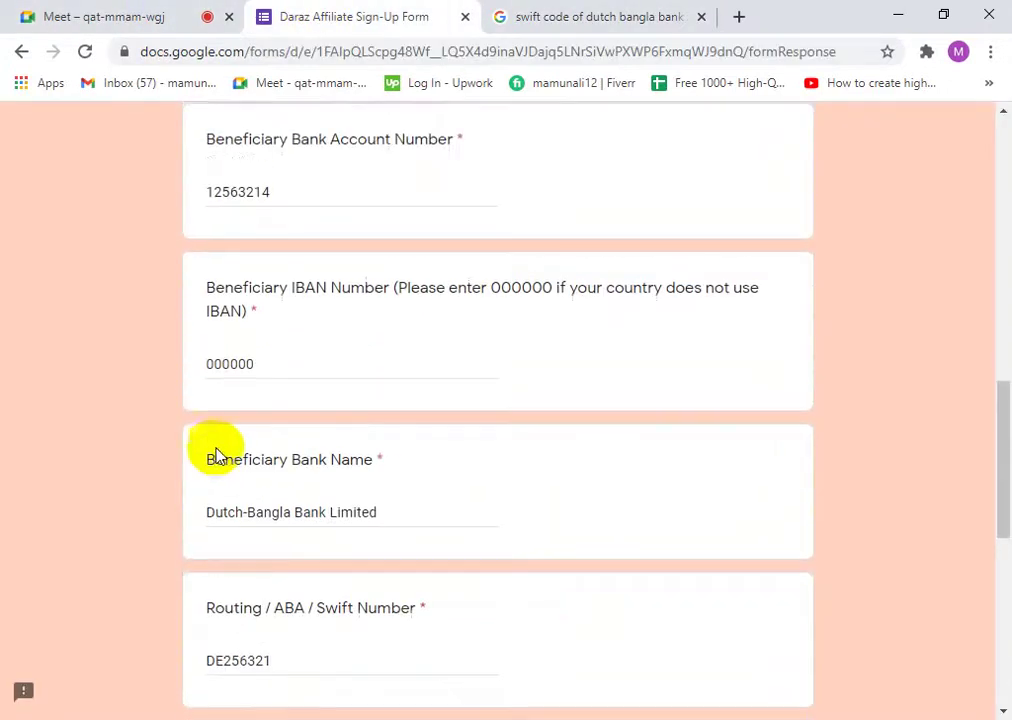
pyautogui.scroll(-3, 312, 452)
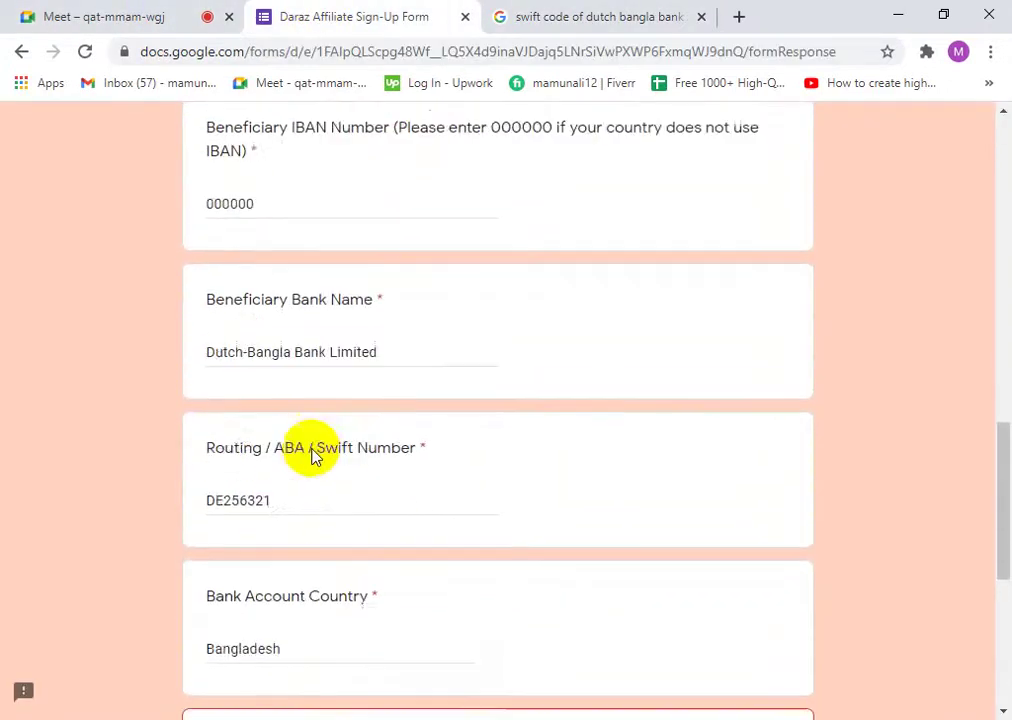
pyautogui.click(273, 375)
pyautogui.doubleClick(273, 377)
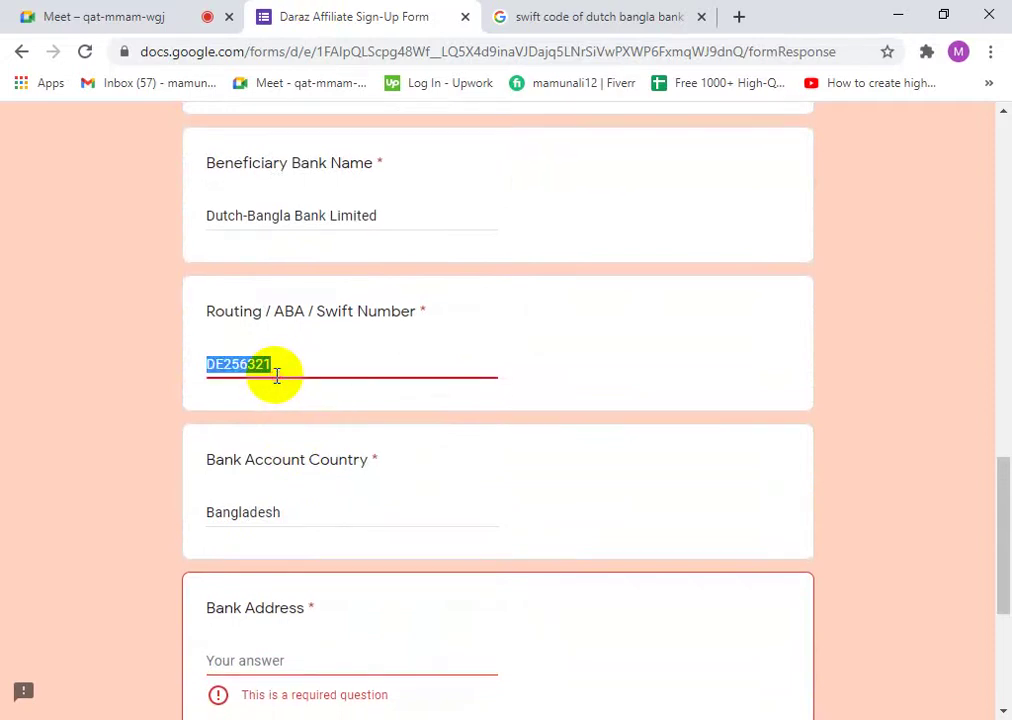
pyautogui.rightClick(235, 378)
pyautogui.click(285, 437)
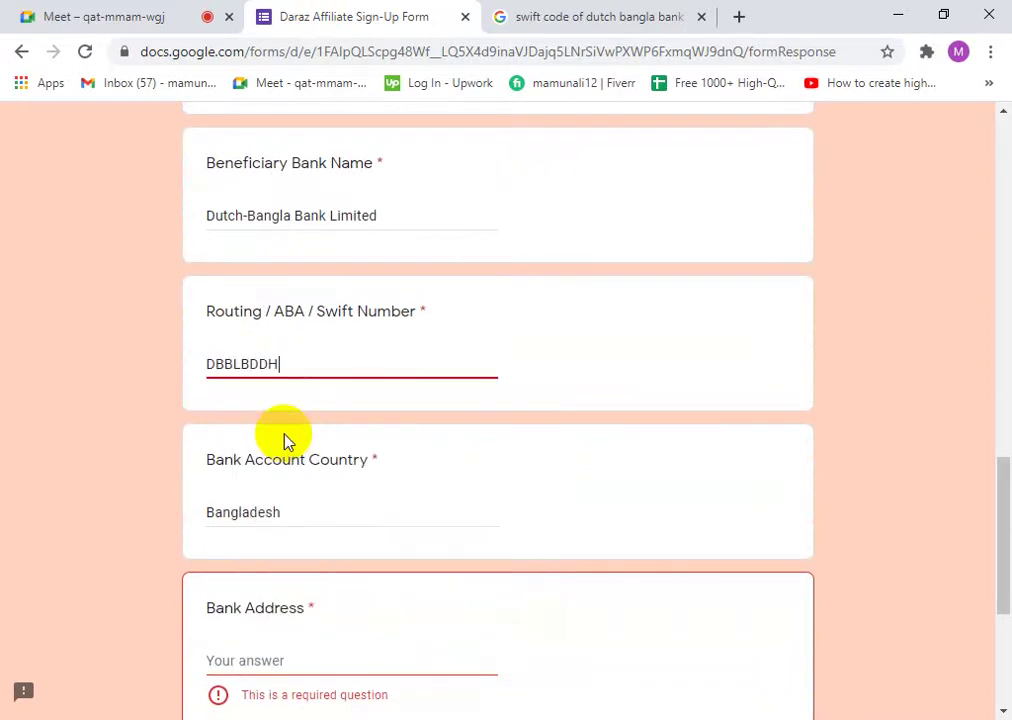
pyautogui.click(608, 6)
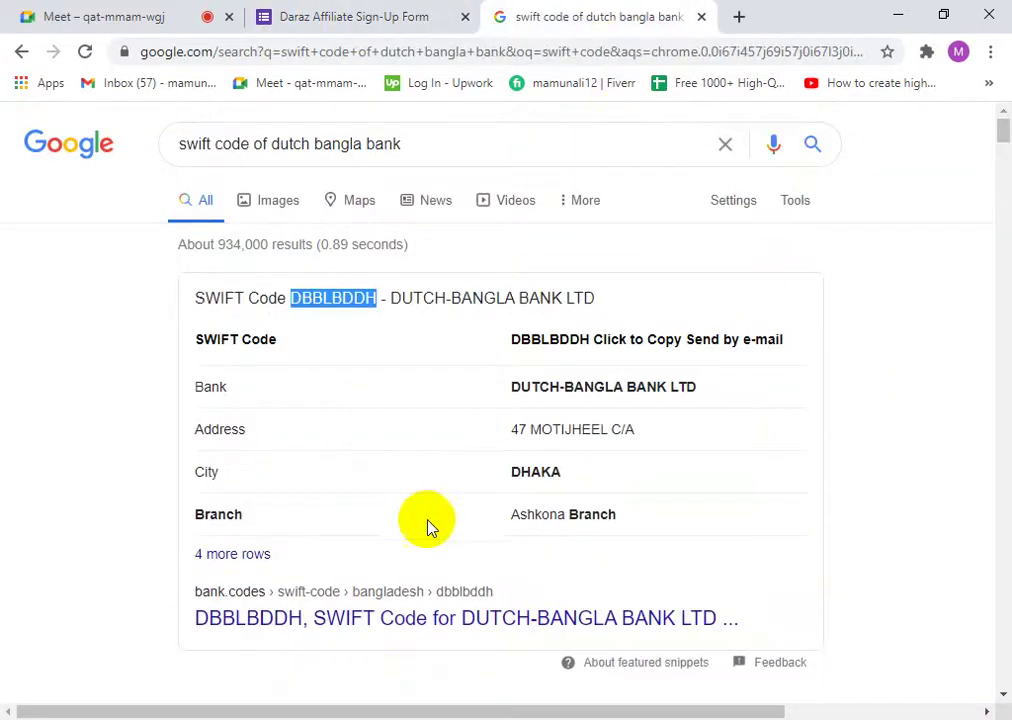
# - Copy 47 MOTIJHEEL C/A from the search results into the Bank Address answer
pyautogui.moveTo(648, 436); pyautogui.dragTo(500, 438)
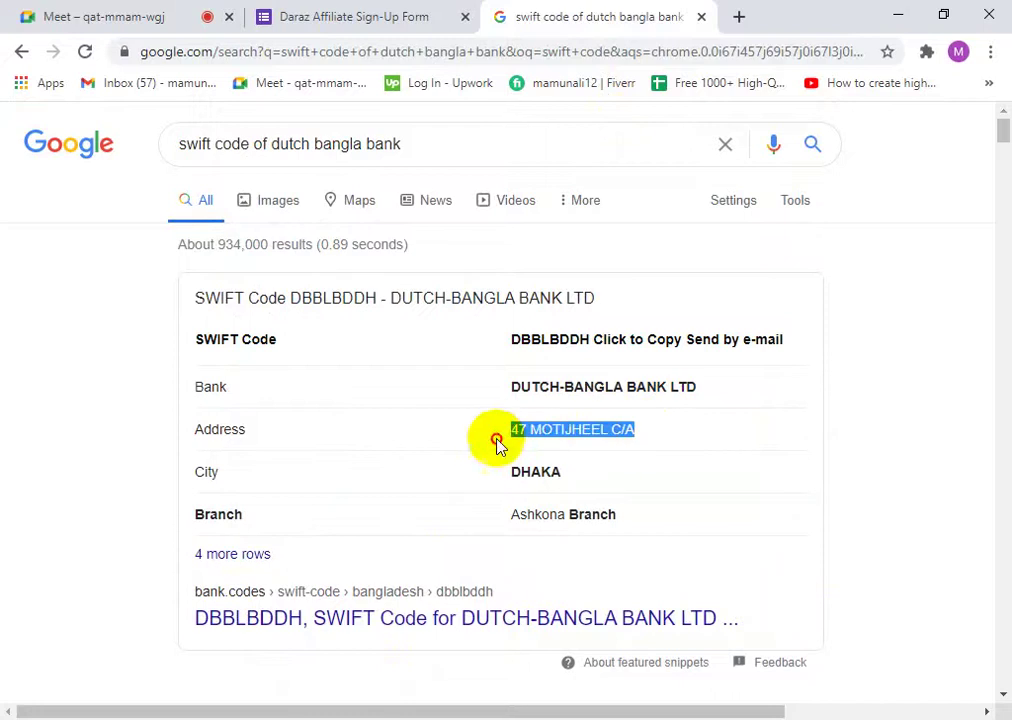
pyautogui.rightClick(563, 442)
pyautogui.click(585, 445)
pyautogui.click(389, 8)
pyautogui.scroll(-3, 305, 451)
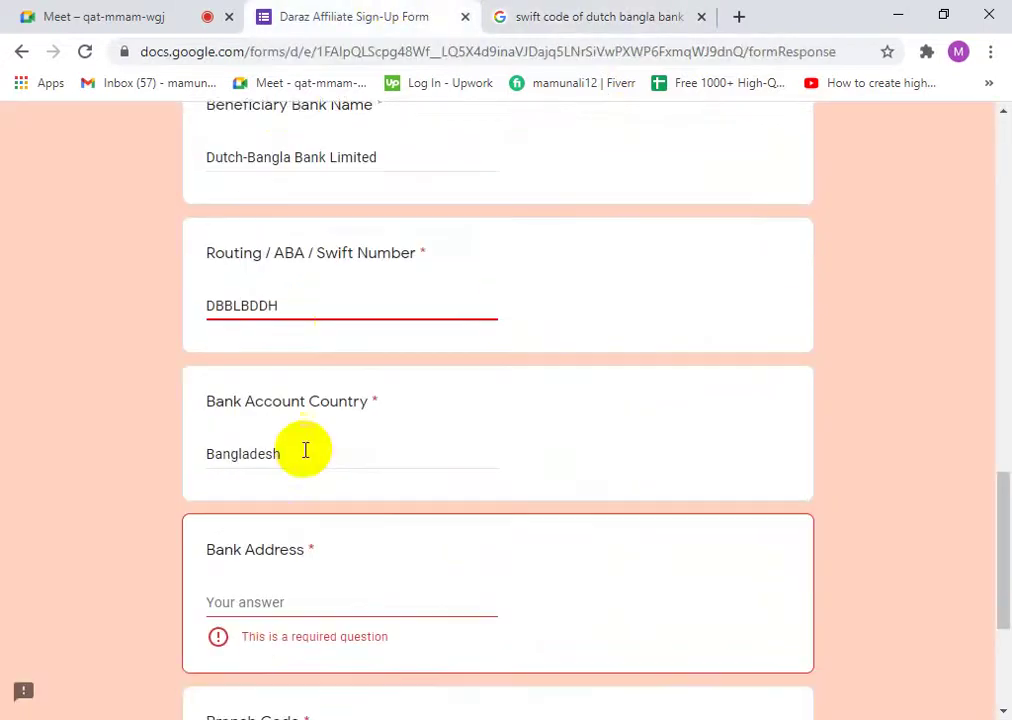
pyautogui.rightClick(256, 368)
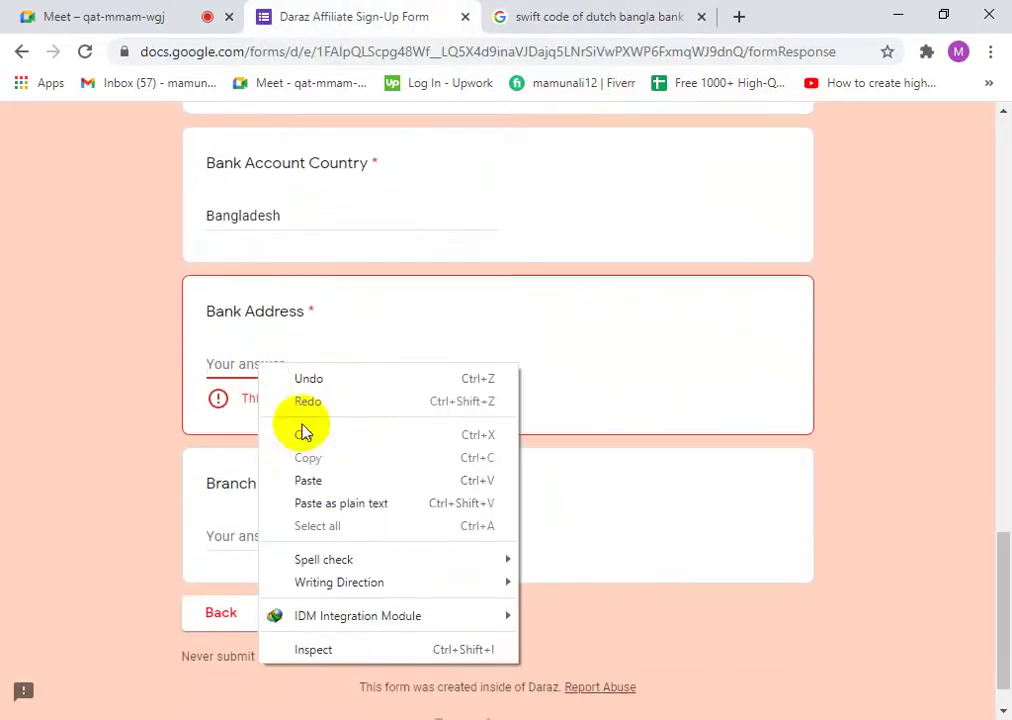
pyautogui.click(312, 478)
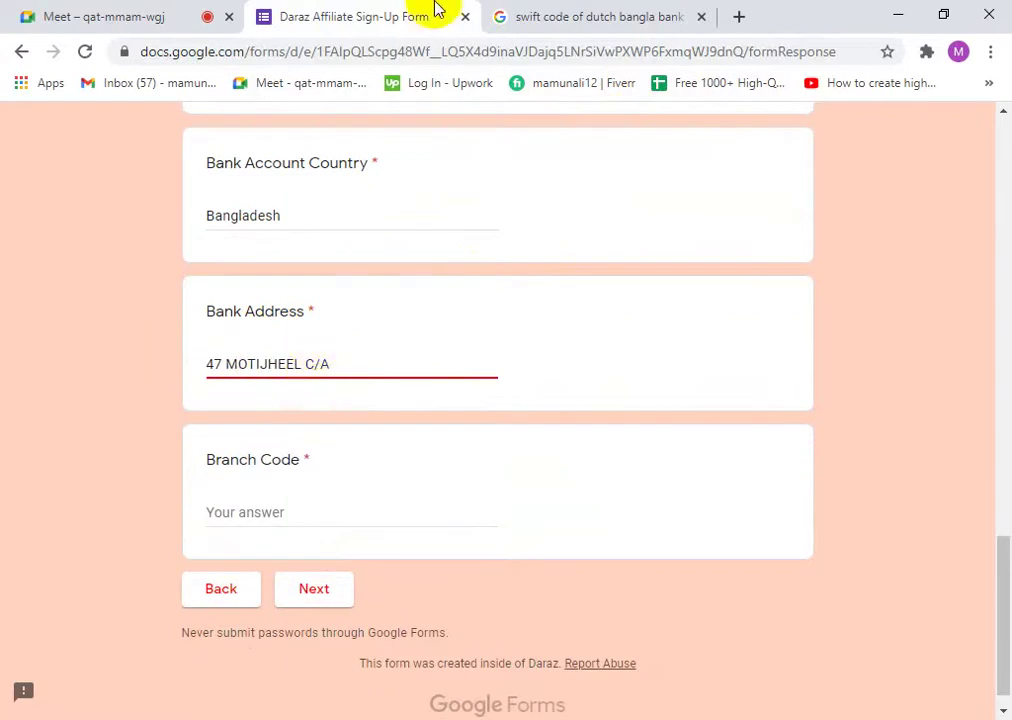
pyautogui.click(533, 14)
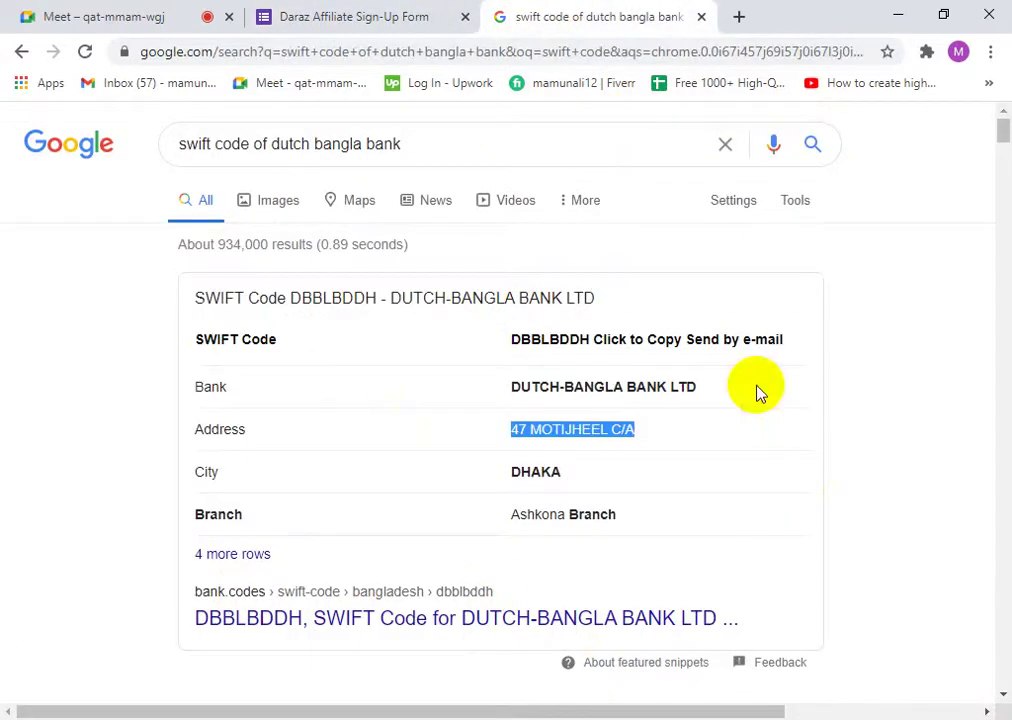
pyautogui.click(300, 14)
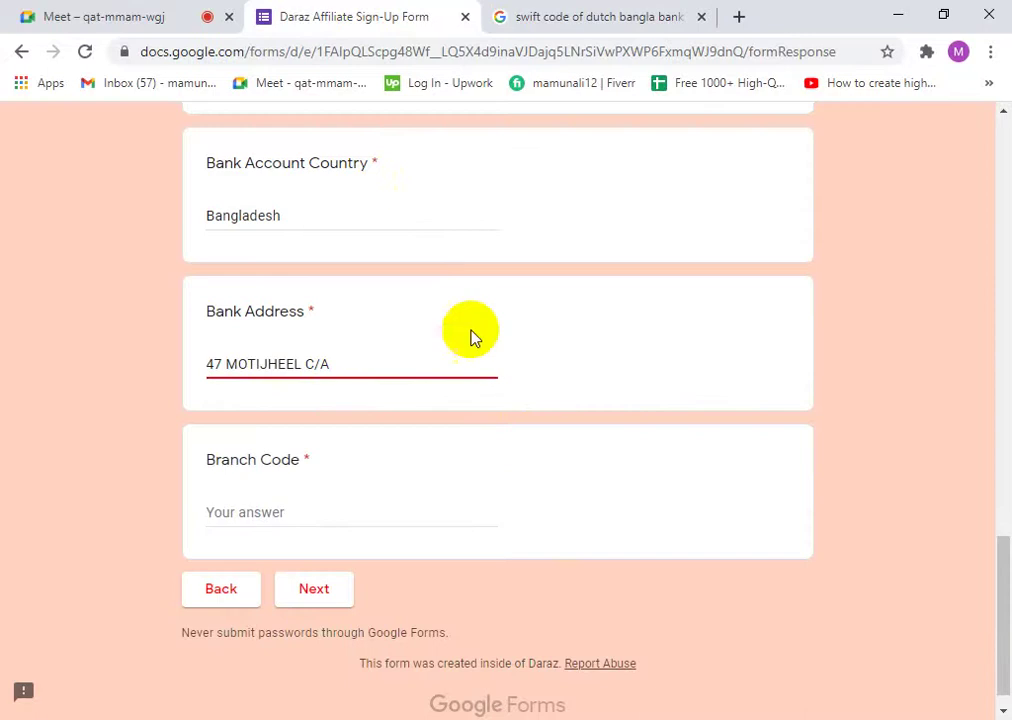
pyautogui.click(592, 16)
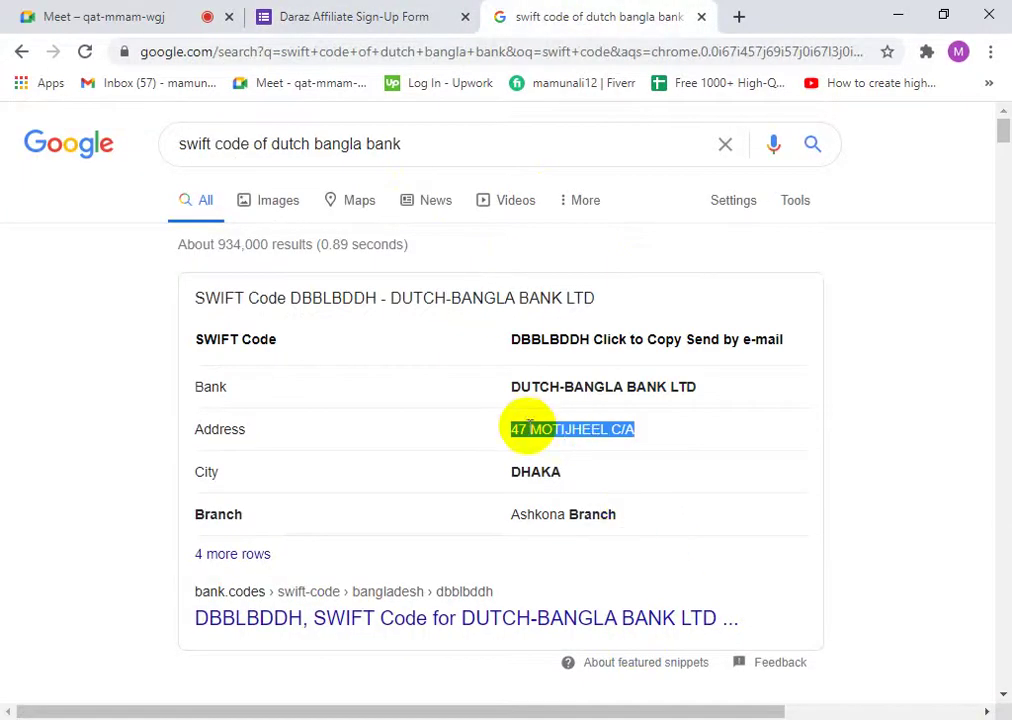
# - Copy Ashkona Branch into the Branch Code answer and go to the next page
pyautogui.click(528, 426)
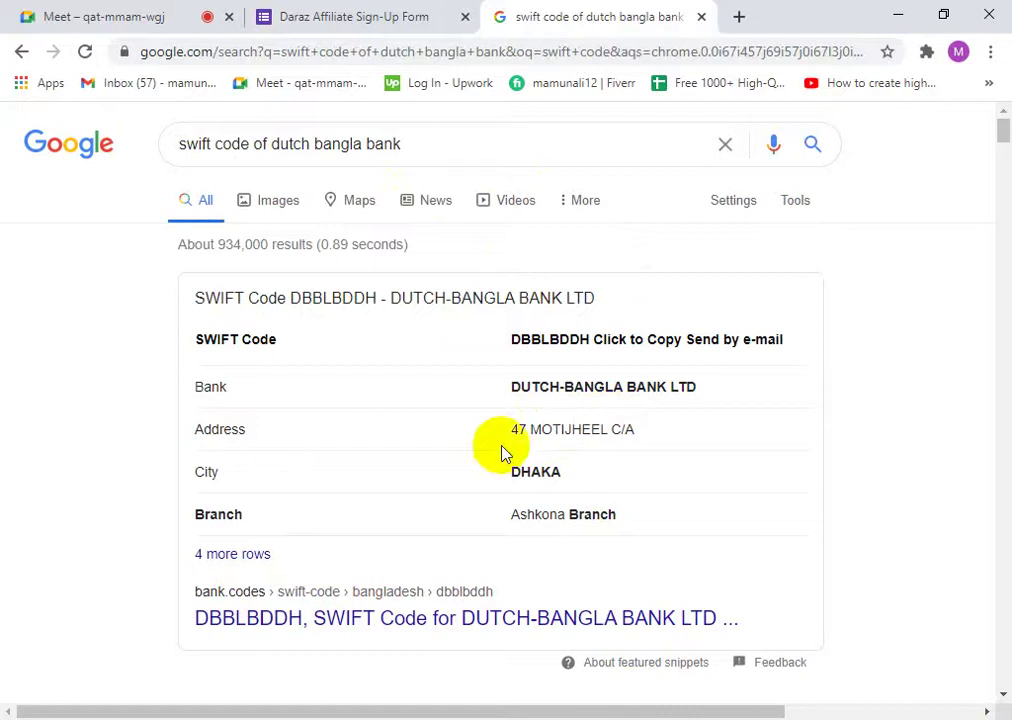
pyautogui.click(610, 512)
pyautogui.moveTo(610, 512); pyautogui.dragTo(511, 514)
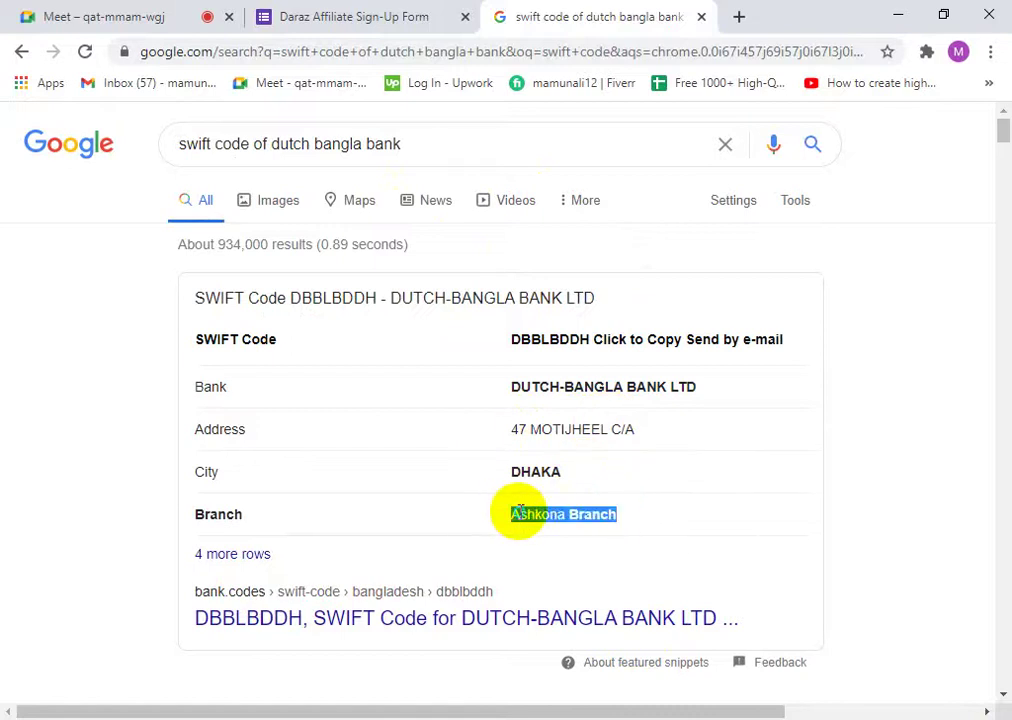
pyautogui.rightClick(532, 515)
pyautogui.click(545, 530)
pyautogui.click(445, 22)
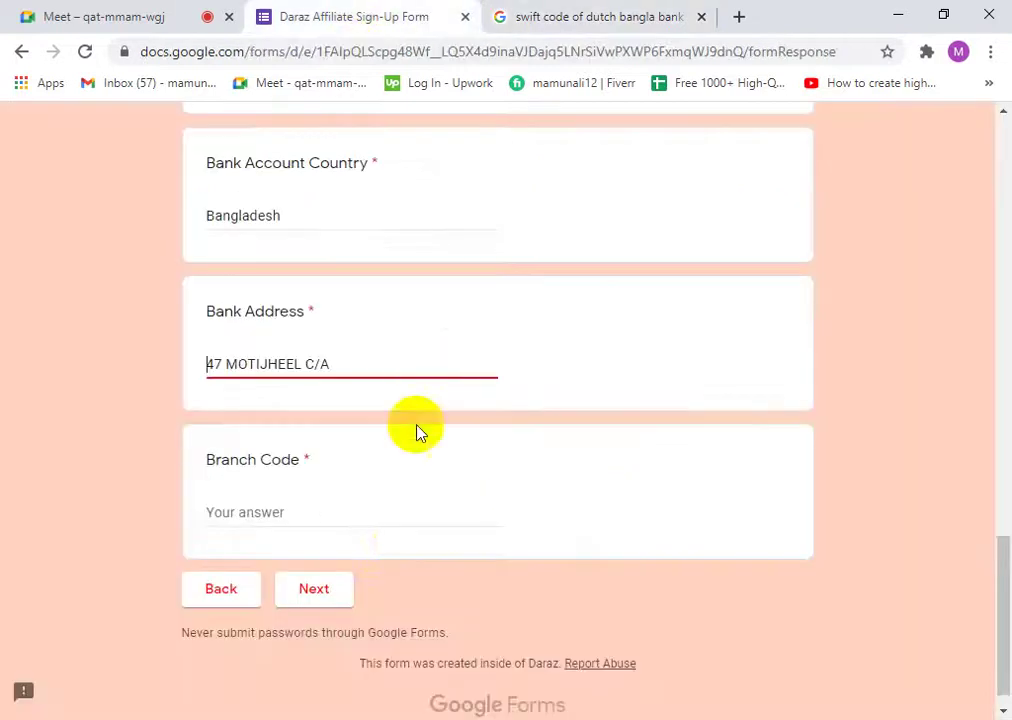
pyautogui.rightClick(288, 512)
pyautogui.click(357, 322)
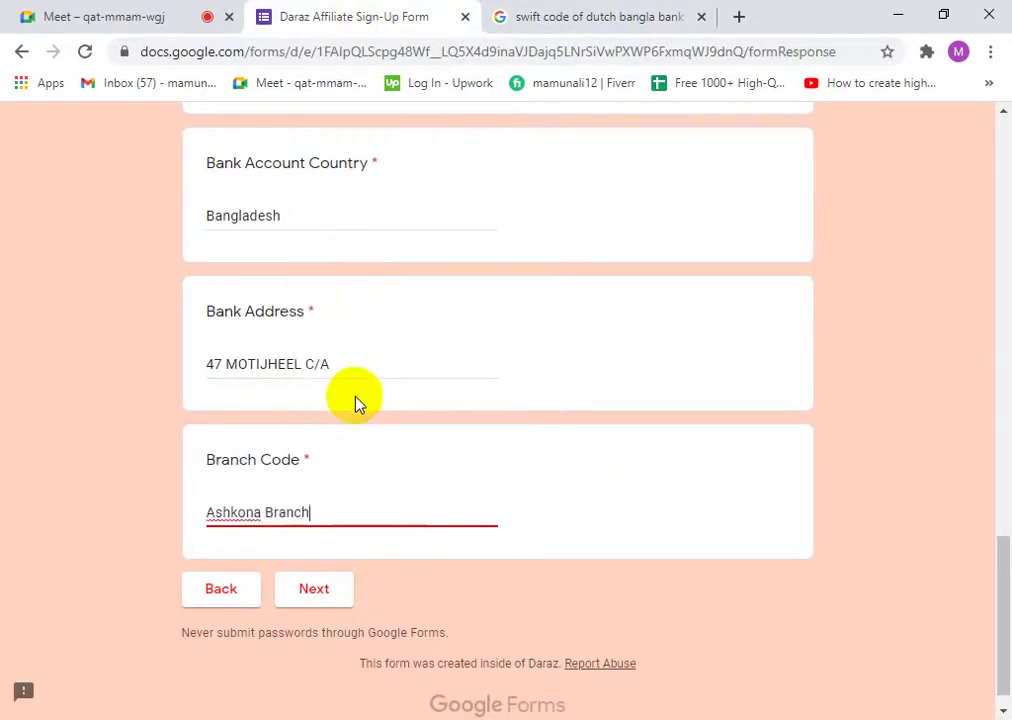
pyautogui.click(510, 17)
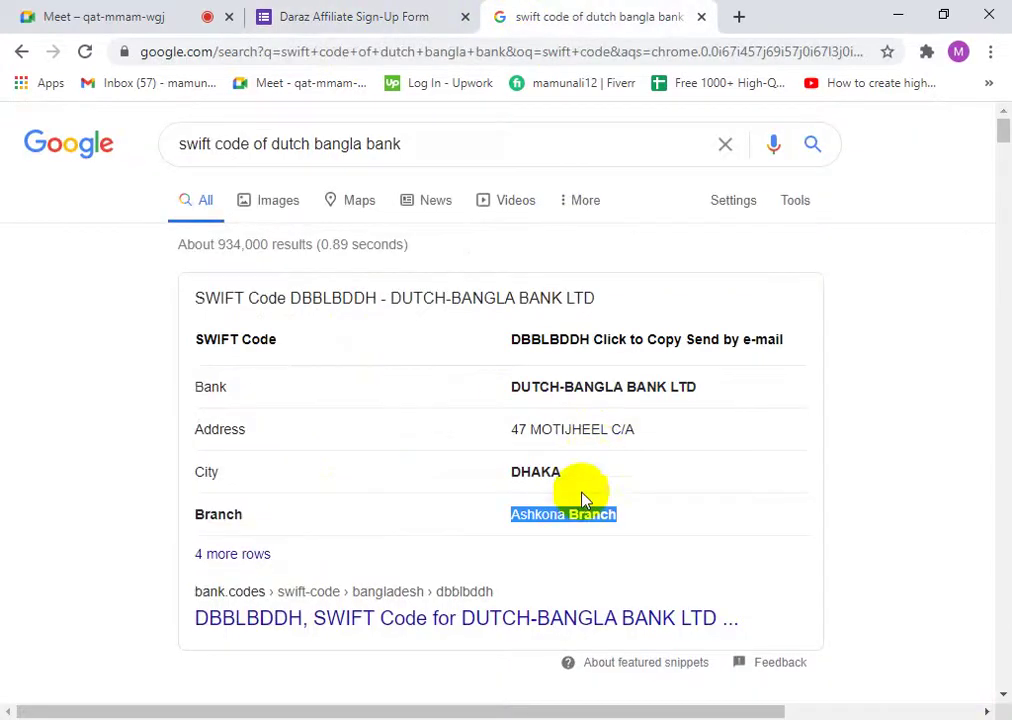
pyautogui.click(528, 458)
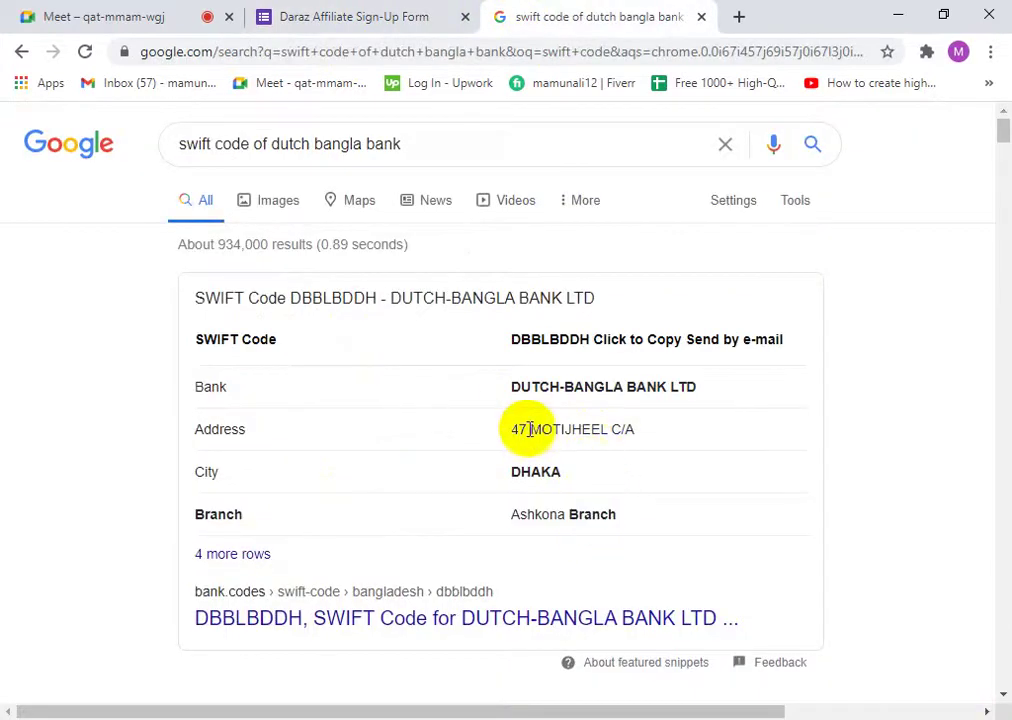
pyautogui.click(325, 20)
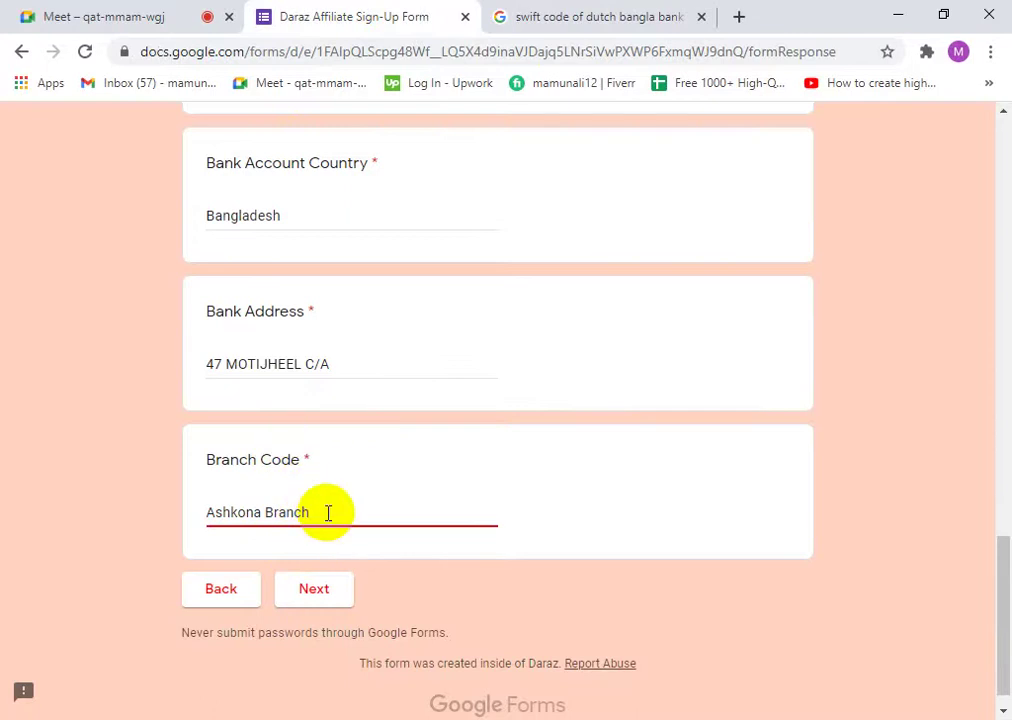
pyautogui.click(316, 592)
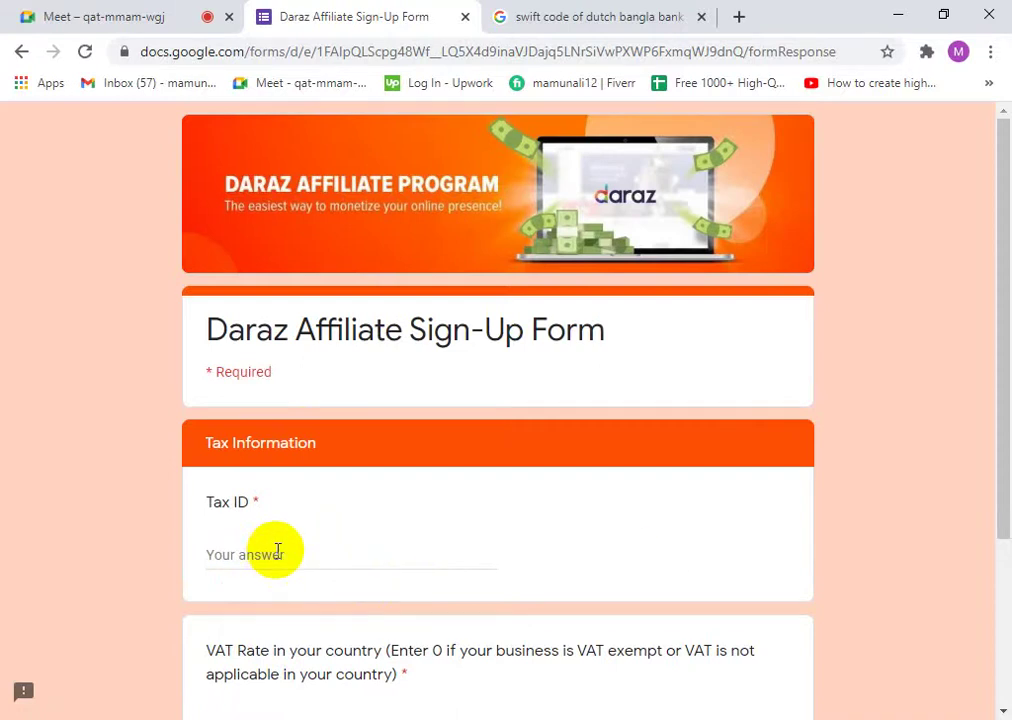
# - Enter the Tax ID number in the Tax Information section
pyautogui.scroll(-2, 327, 541)
pyautogui.click(278, 352)
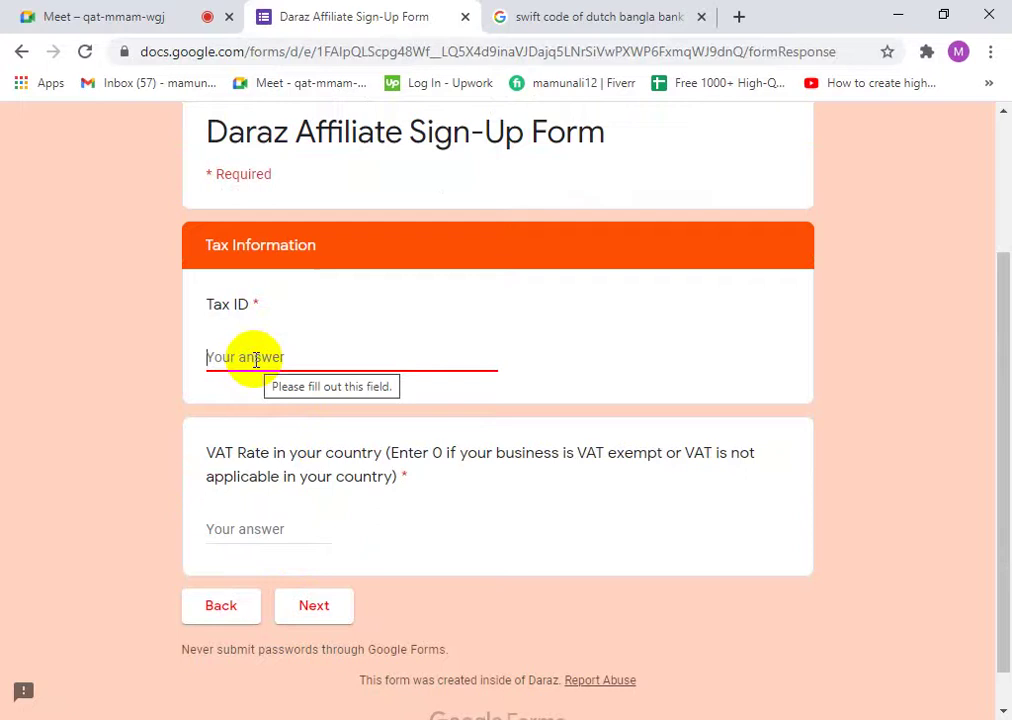
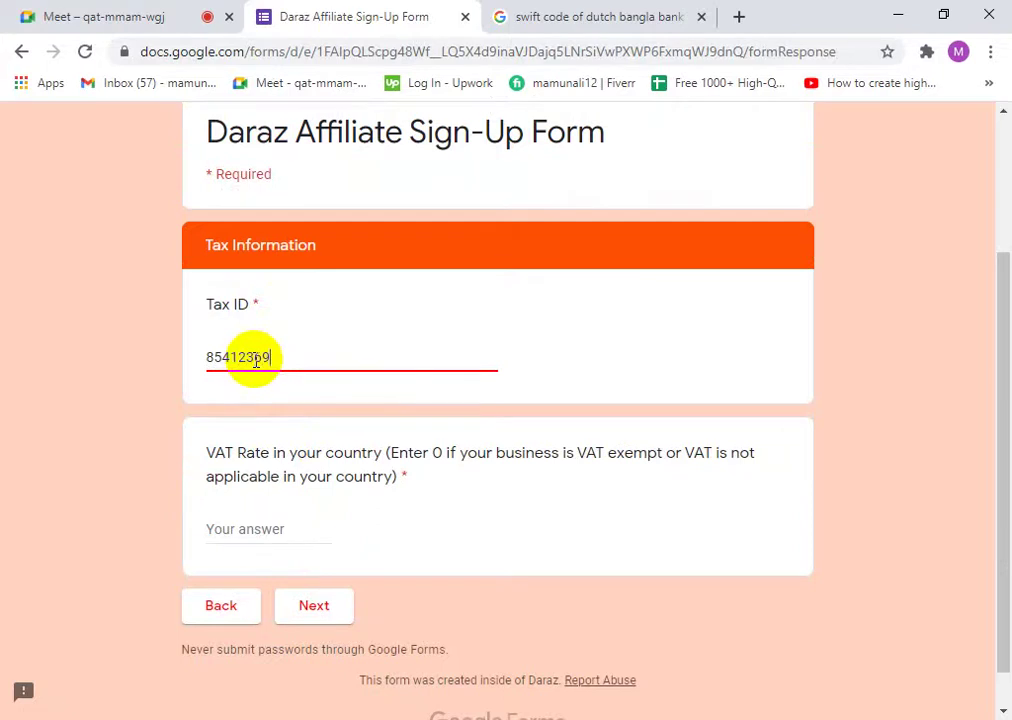
pyautogui.click(262, 529)
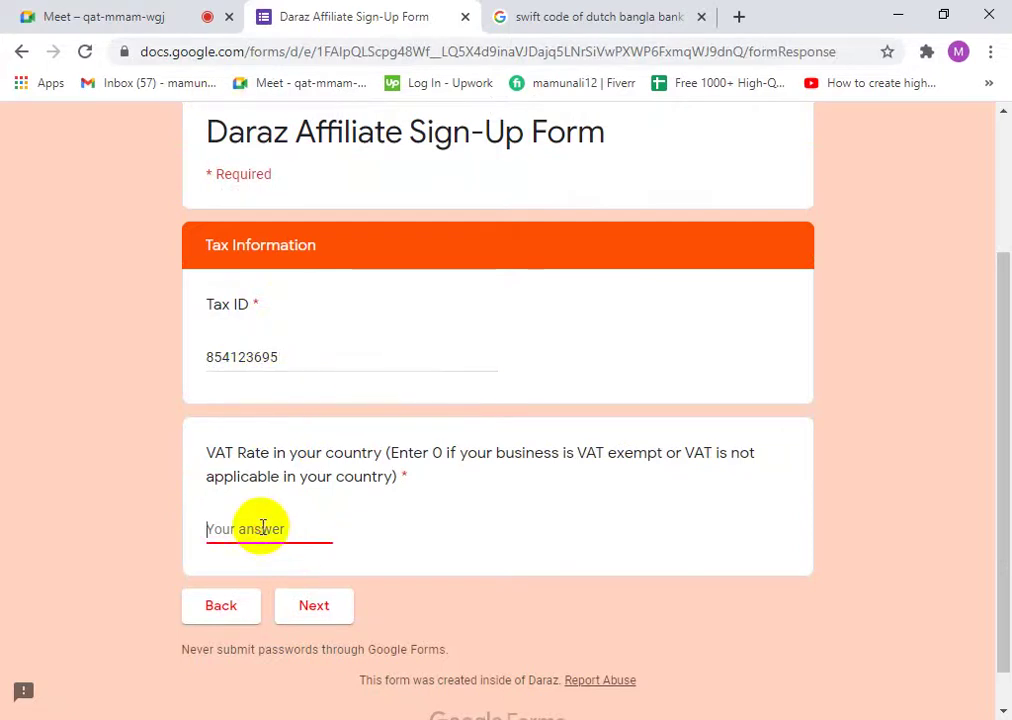
# - Copy the 0 from the VAT question into the VAT rate answer and continue
pyautogui.doubleClick(436, 453)
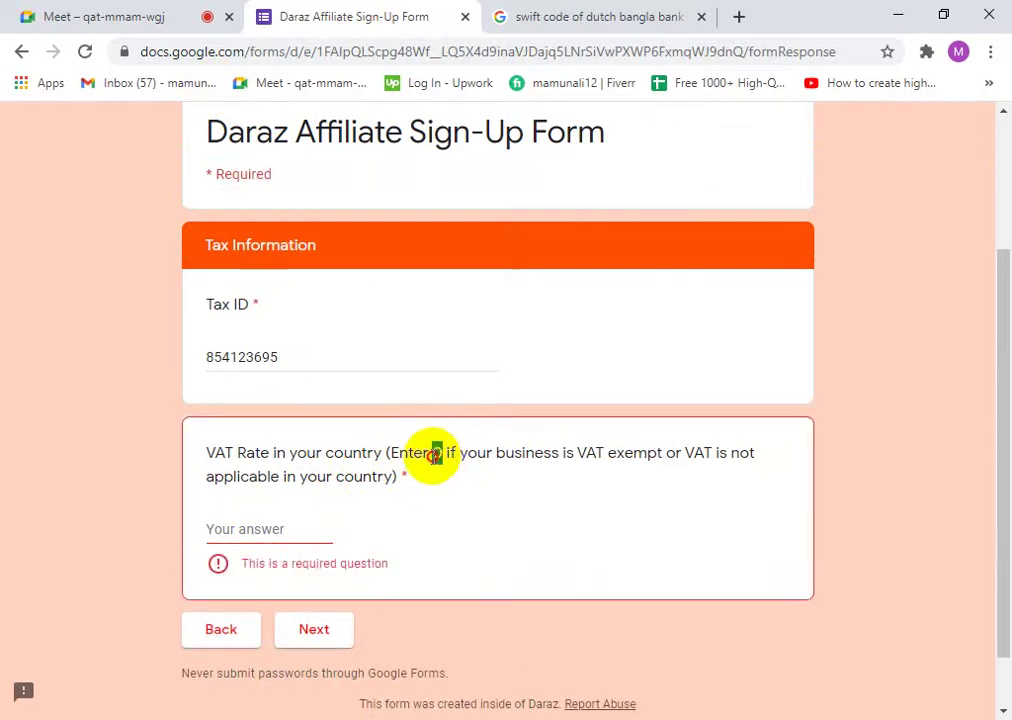
pyautogui.rightClick(436, 453)
pyautogui.click(470, 472)
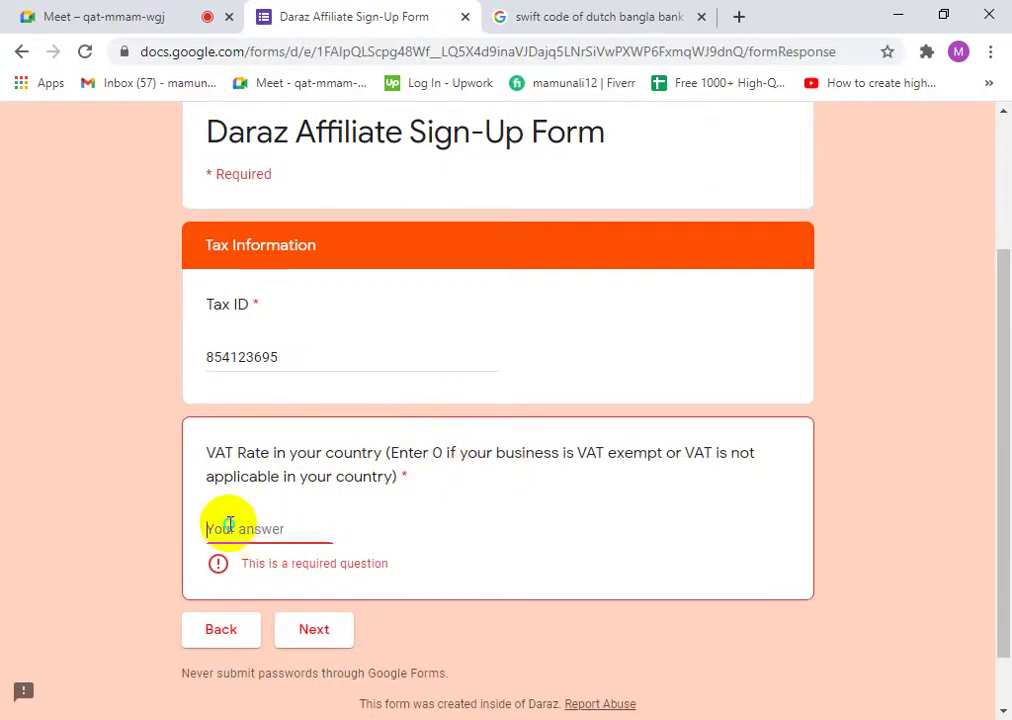
pyautogui.rightClick(228, 526)
pyautogui.click(296, 362)
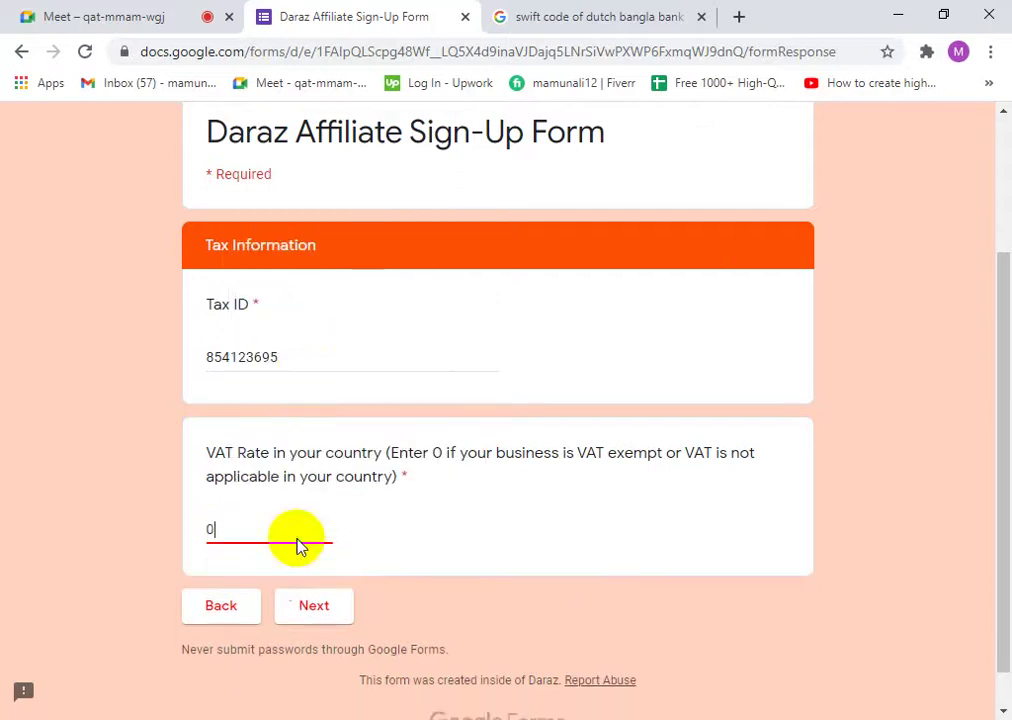
pyautogui.click(316, 604)
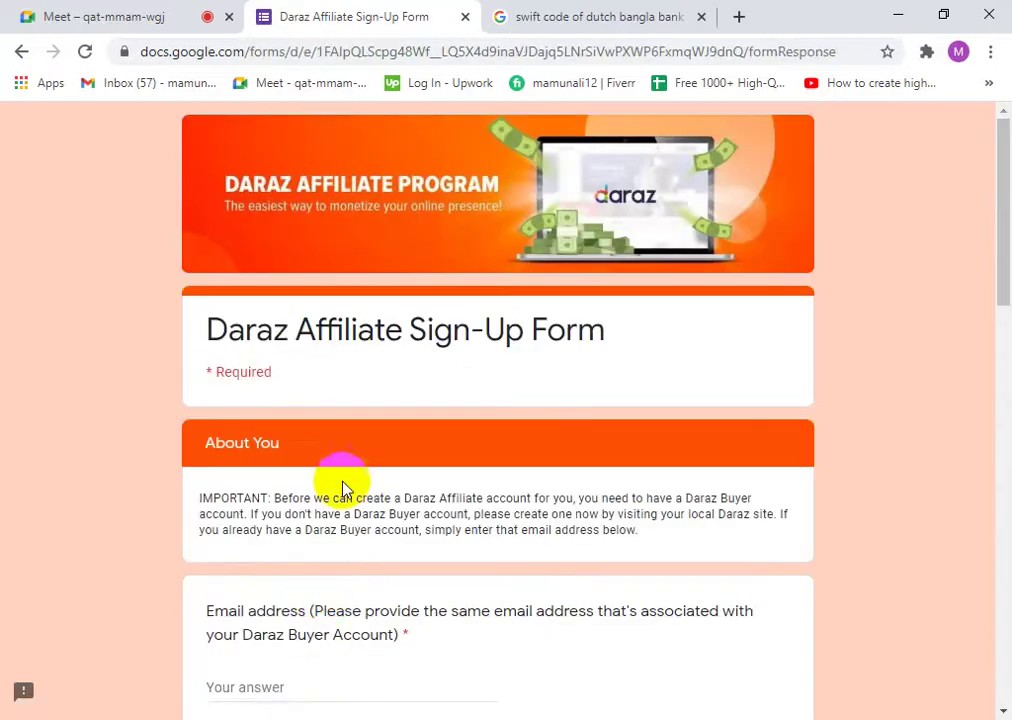
# - Enter the Daraz buyer account e-mail and choose Individual as the sign-up type
pyautogui.scroll(-2, 360, 545)
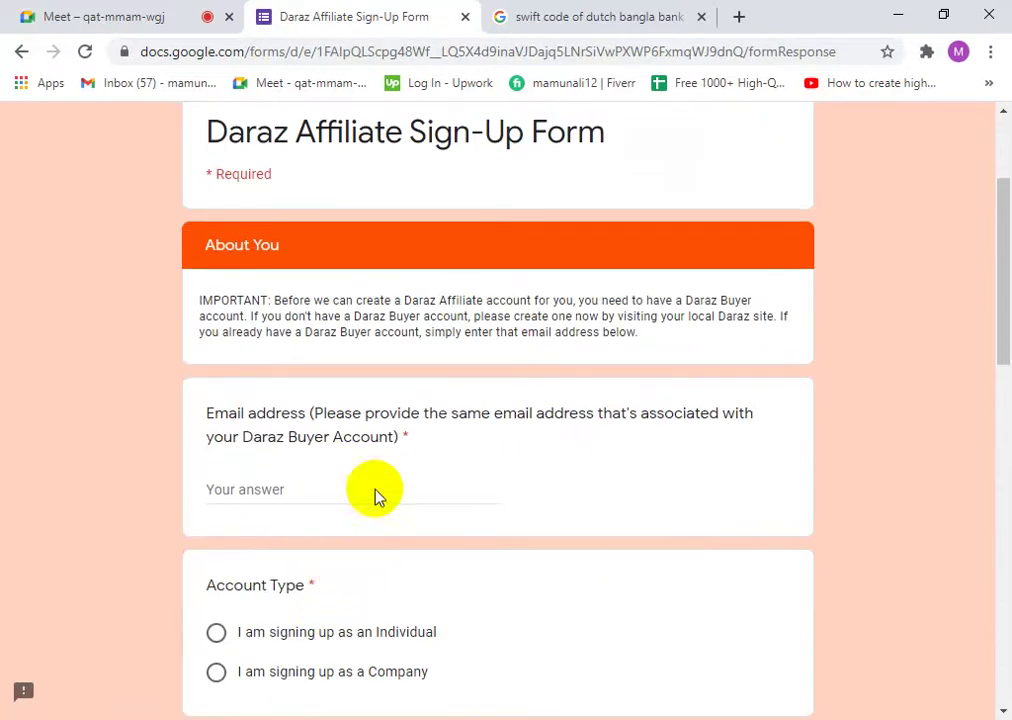
pyautogui.click(283, 487)
pyautogui.scroll(-3, 395, 553)
pyautogui.scroll(3, 380, 540)
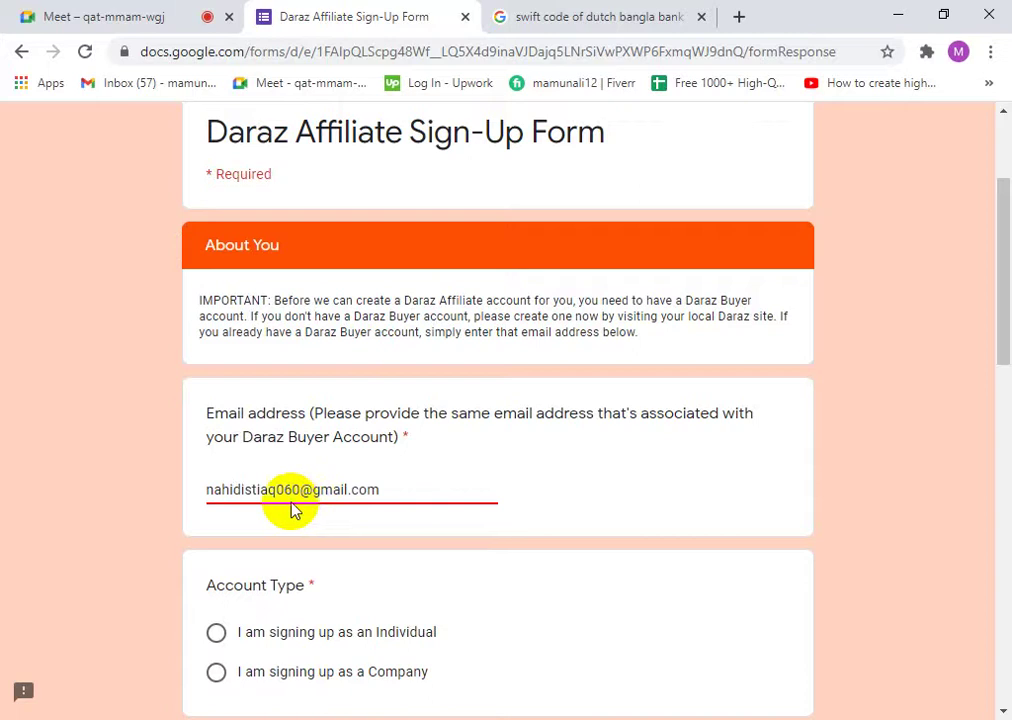
pyautogui.scroll(-2, 289, 510)
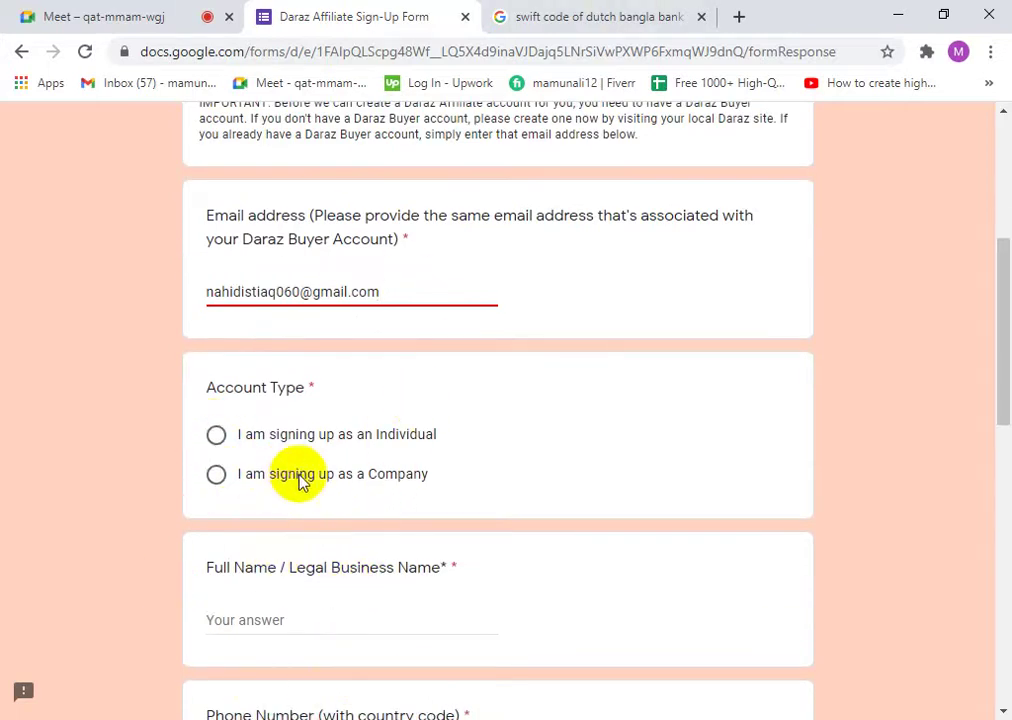
pyautogui.click(217, 436)
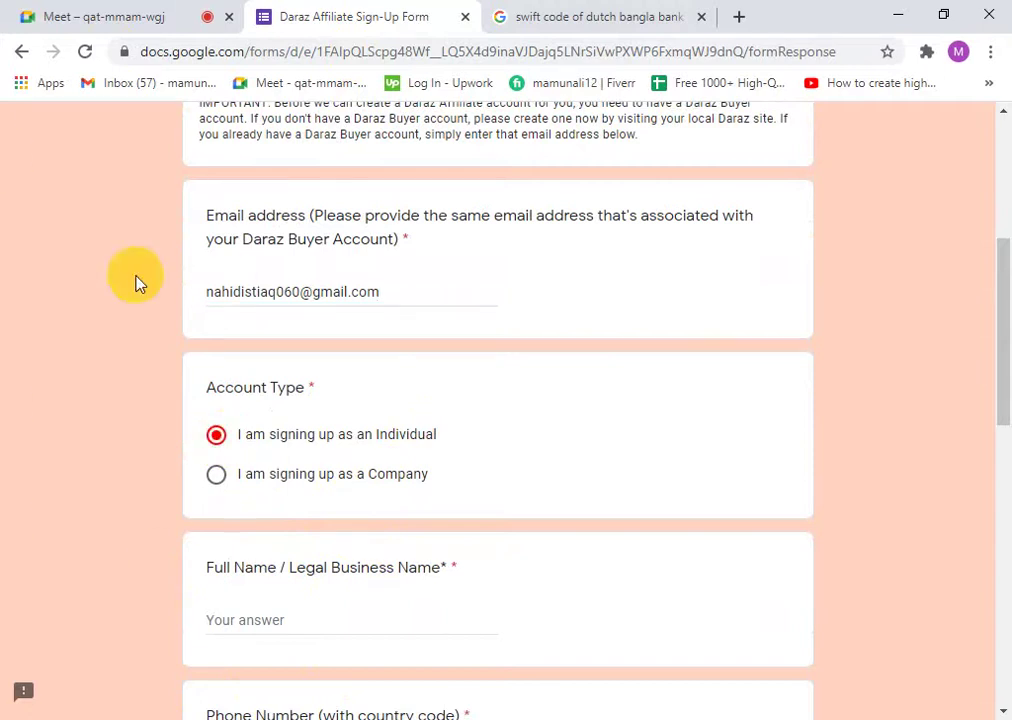
pyautogui.scroll(-2, 538, 598)
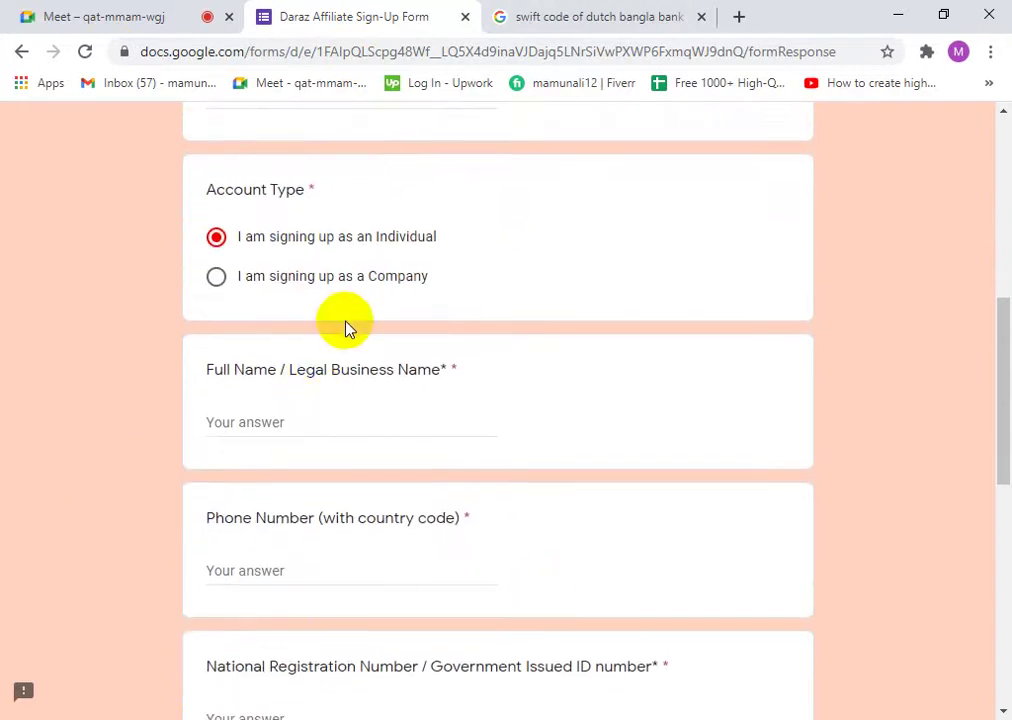
pyautogui.scroll(-1, 320, 322)
# - Type the applicant's full name as the Full Name / Legal Business Name
pyautogui.click(273, 320)
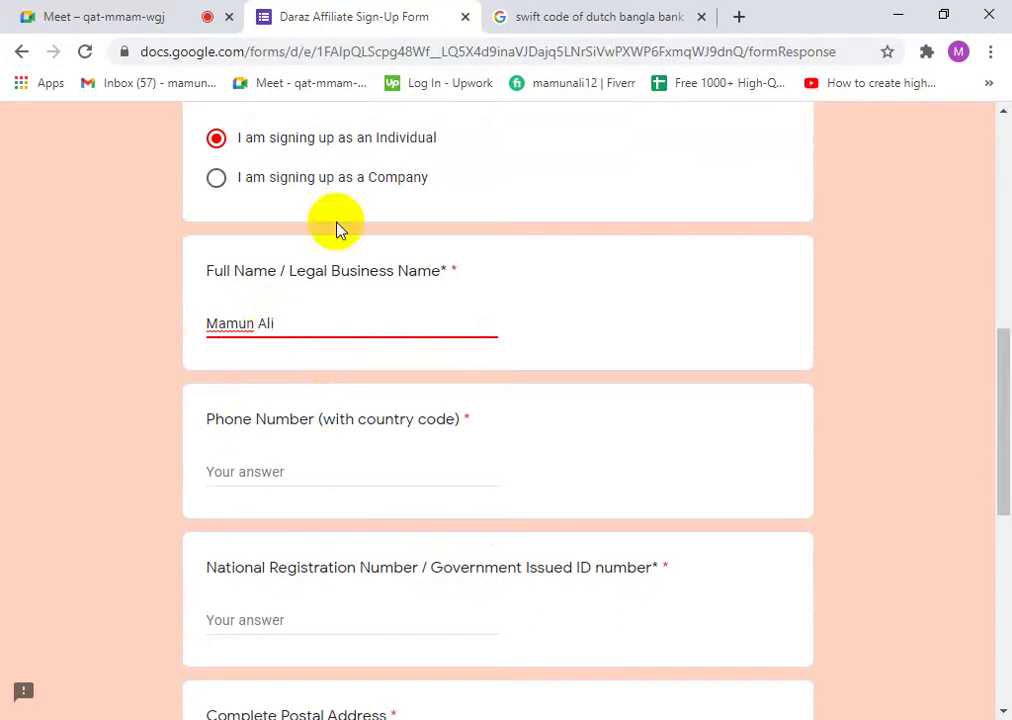
pyautogui.scroll(-1, 289, 529)
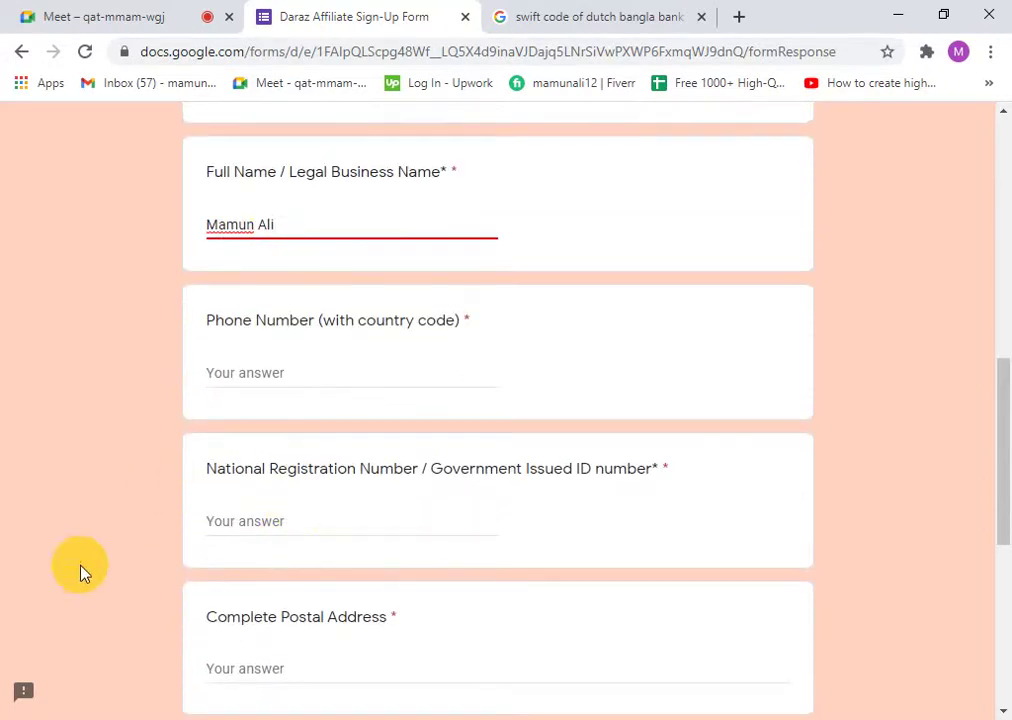
pyautogui.scroll(-2, 323, 544)
pyautogui.scroll(1, 343, 558)
pyautogui.scroll(-4, 352, 529)
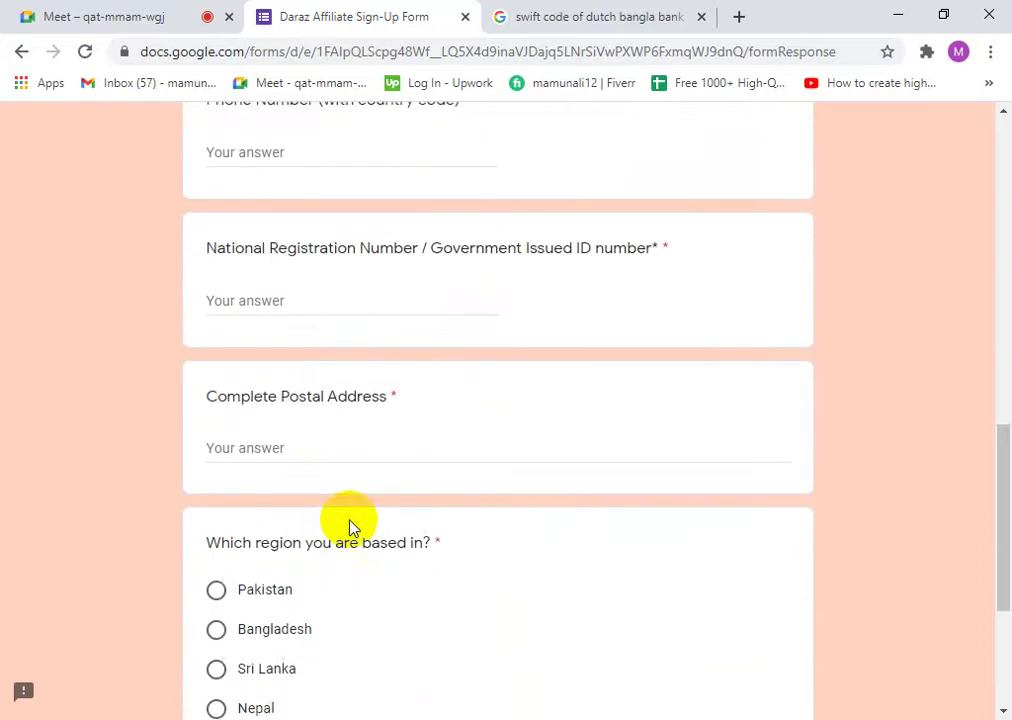
pyautogui.scroll(1, 347, 577)
pyautogui.scroll(-2, 346, 583)
pyautogui.scroll(5, 300, 479)
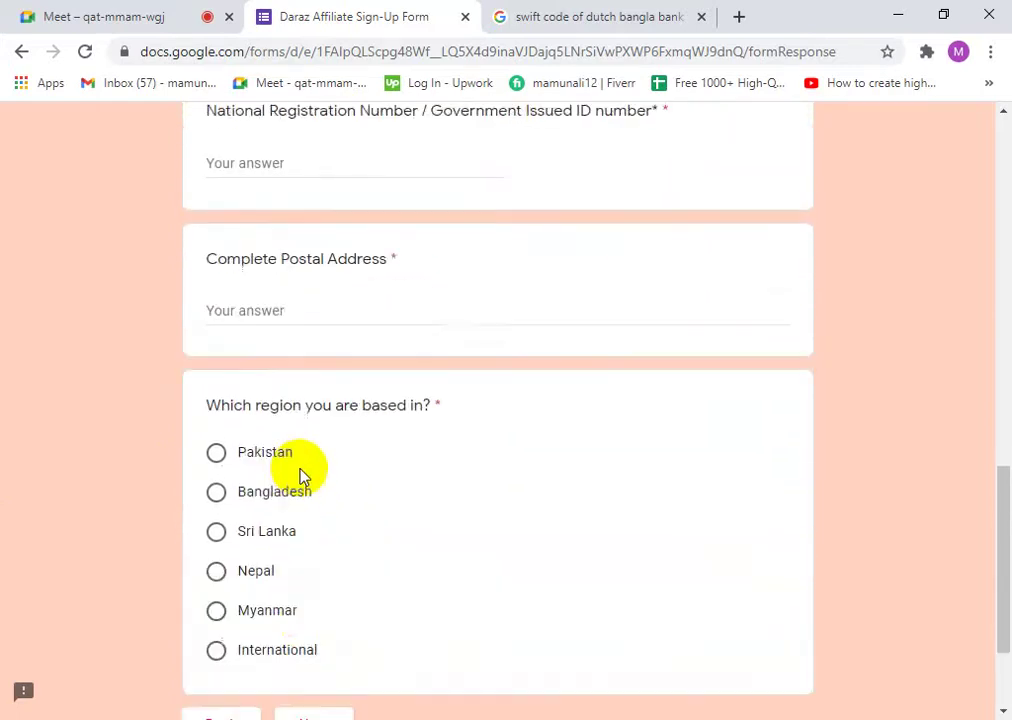
pyautogui.scroll(1, 296, 470)
# - Enter the phone number with country code and the national registration ID number
pyautogui.click(286, 349)
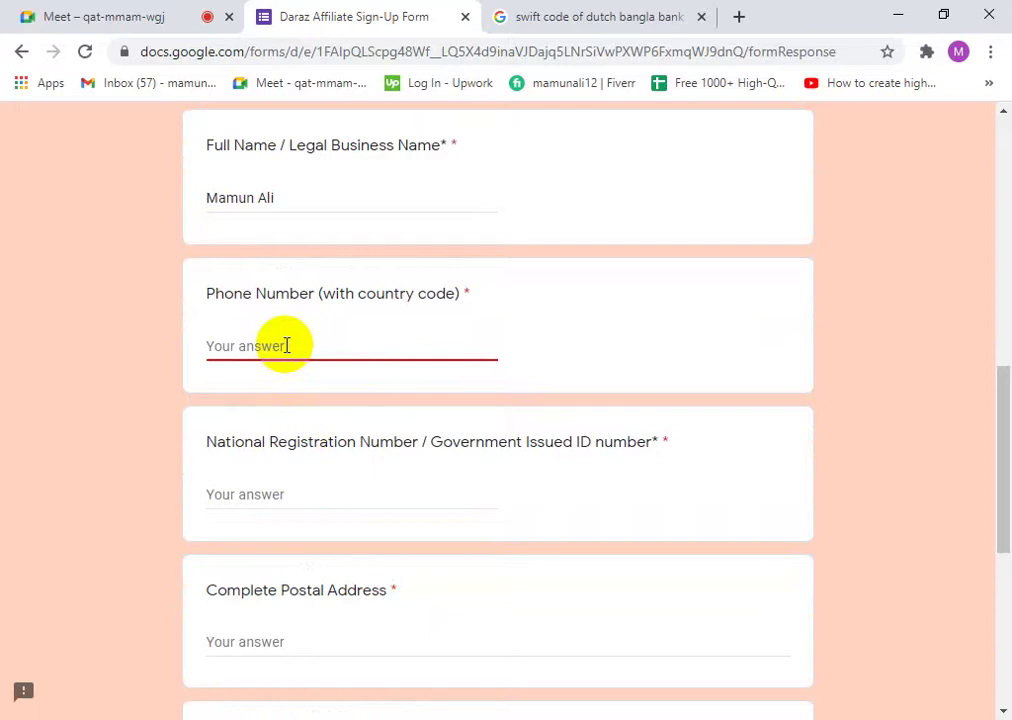
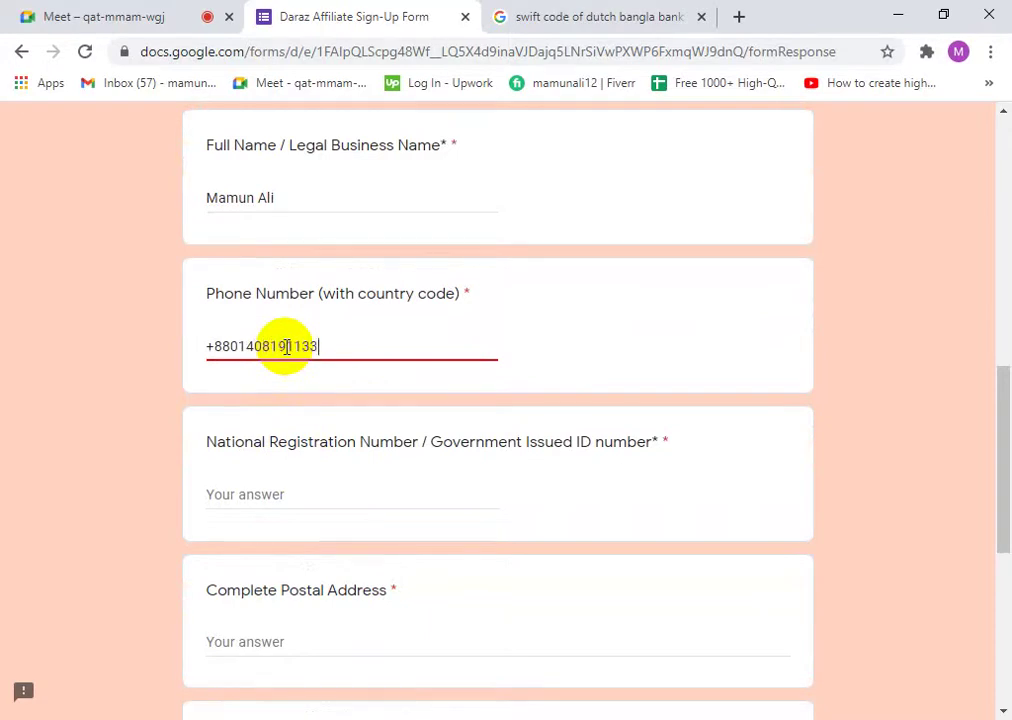
pyautogui.click(339, 470)
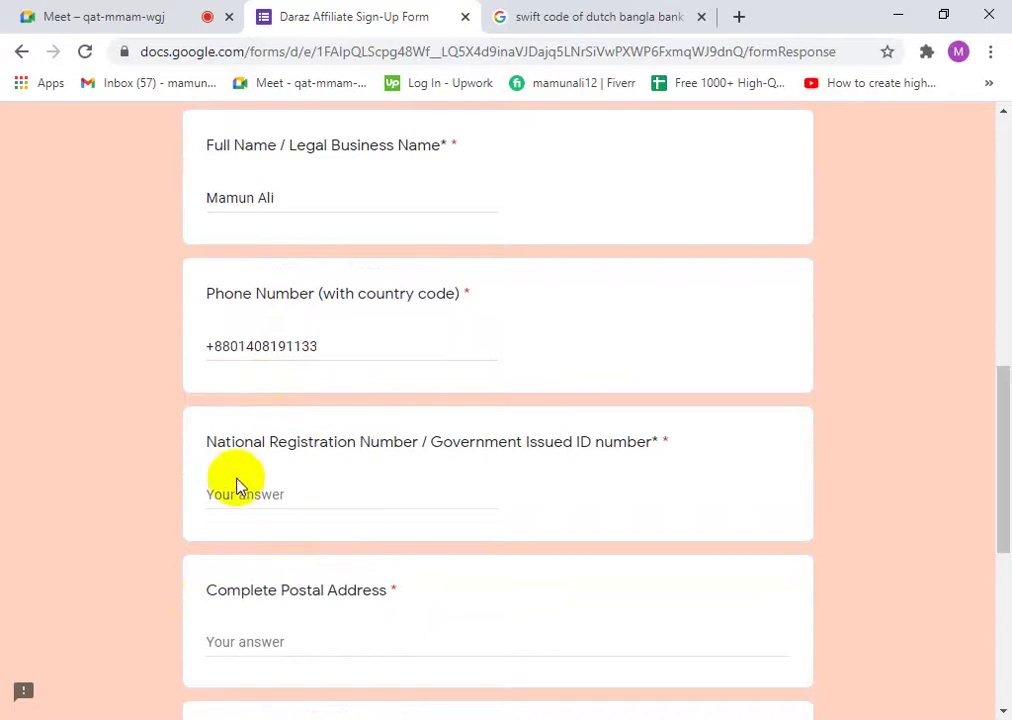
pyautogui.click(264, 494)
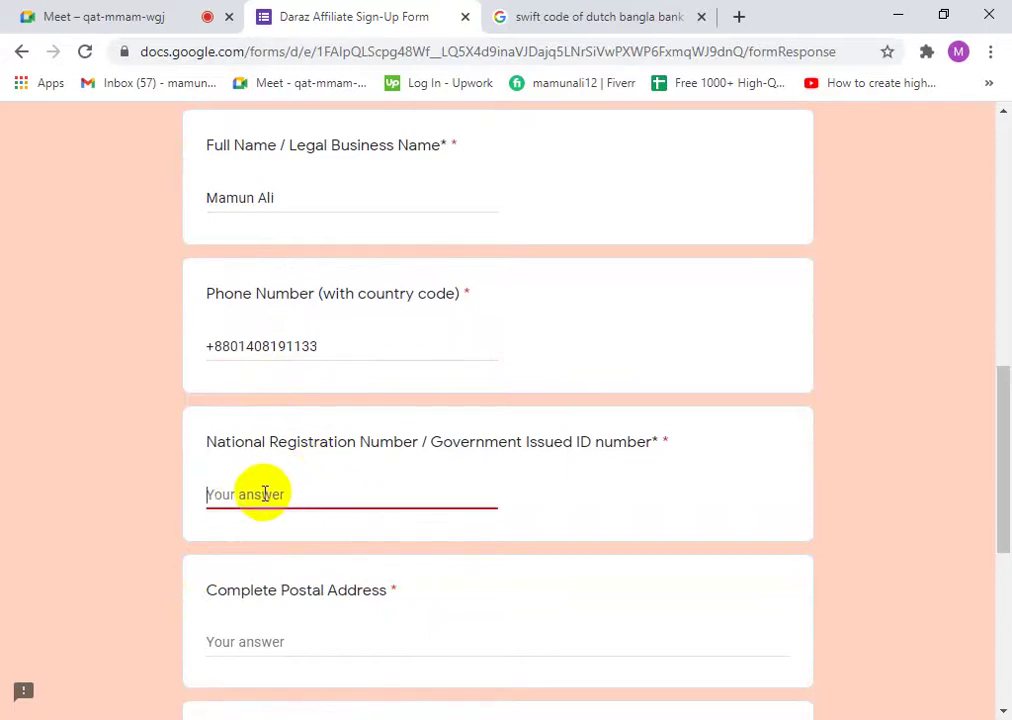
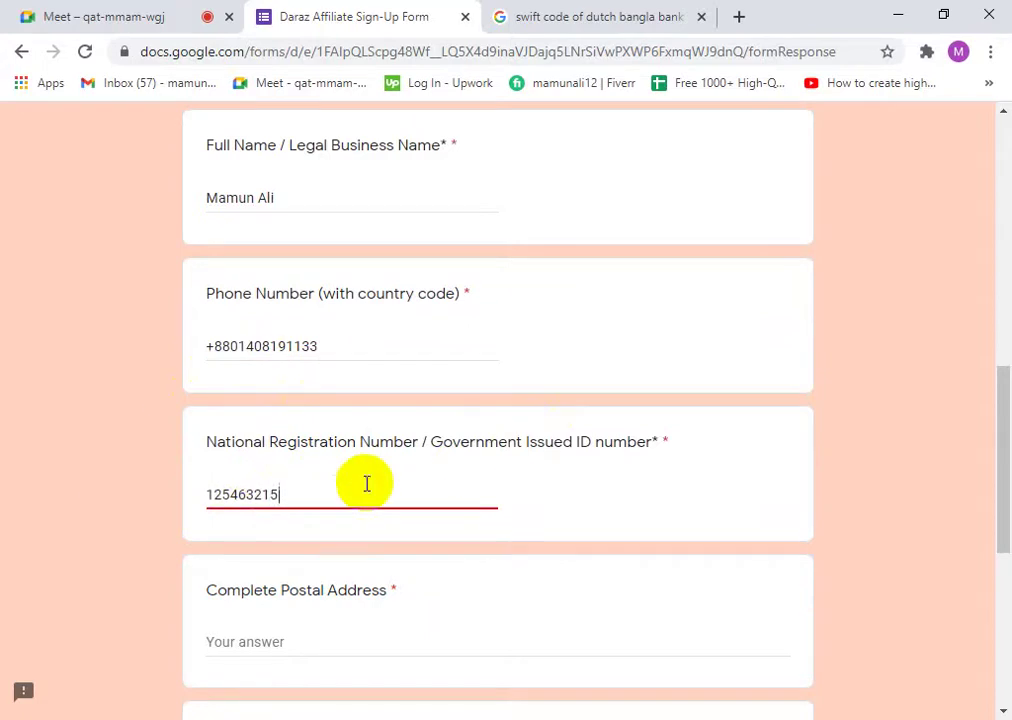
pyautogui.scroll(-2, 300, 490)
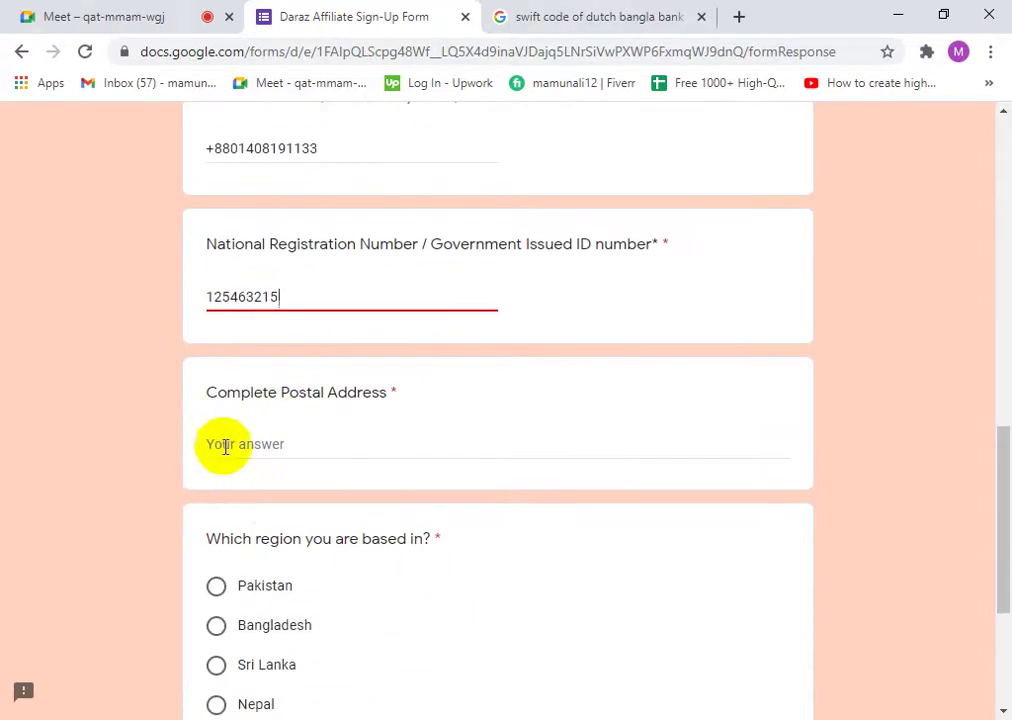
pyautogui.scroll(1, 355, 488)
pyautogui.scroll(-3, 255, 479)
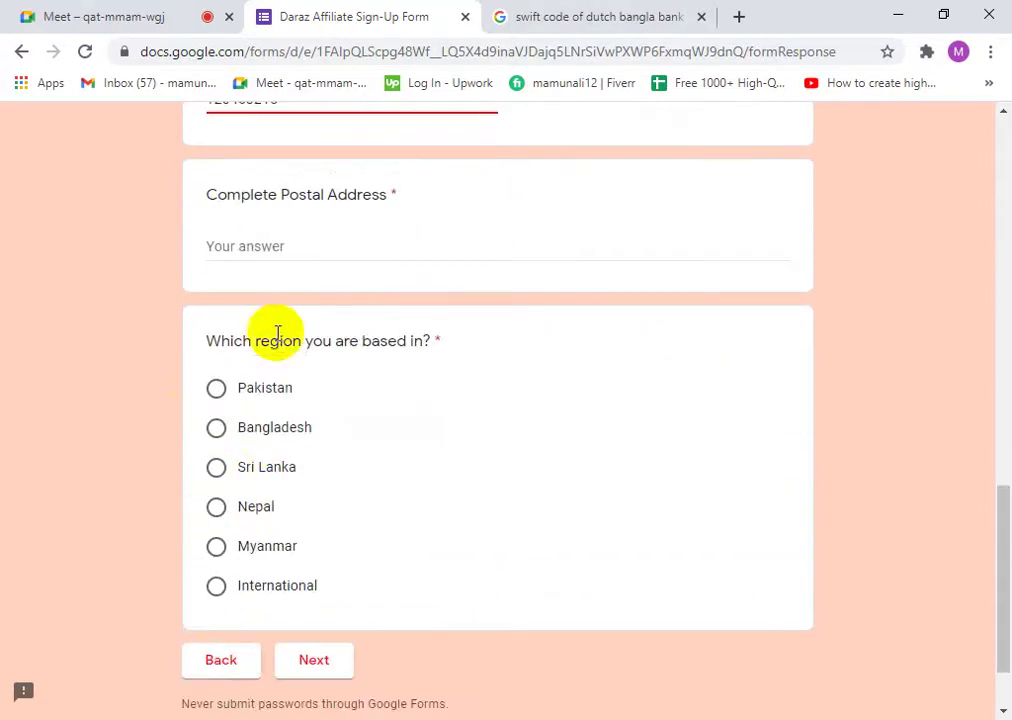
# - Start typing the applicant's address in the Complete Postal Address answer
pyautogui.click(291, 238)
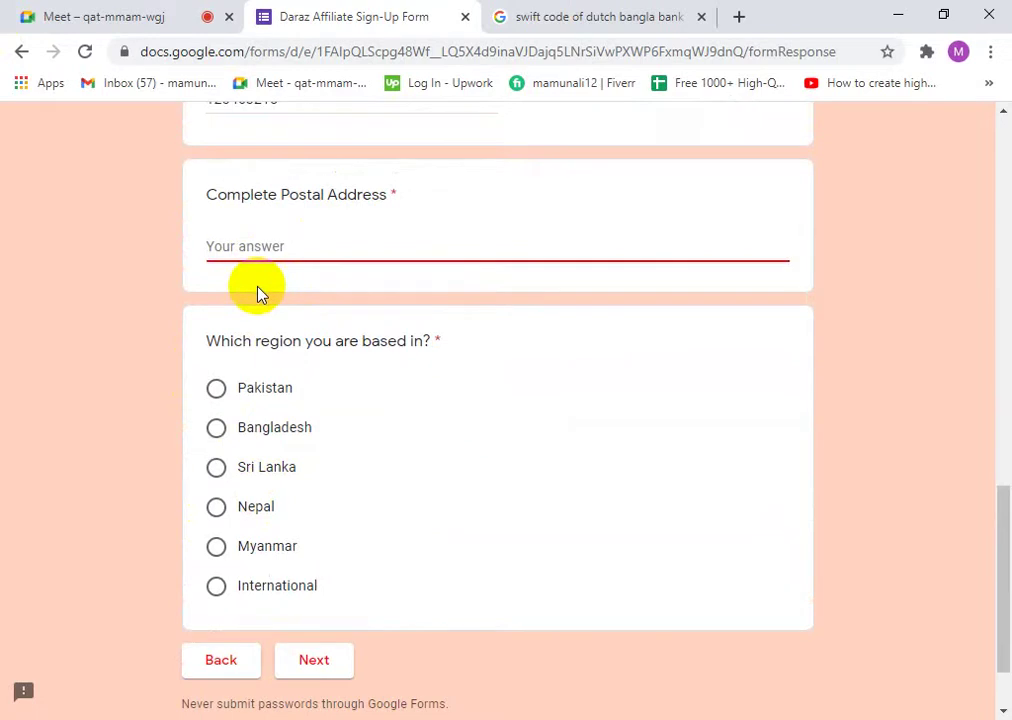
pyautogui.click(100, 12)
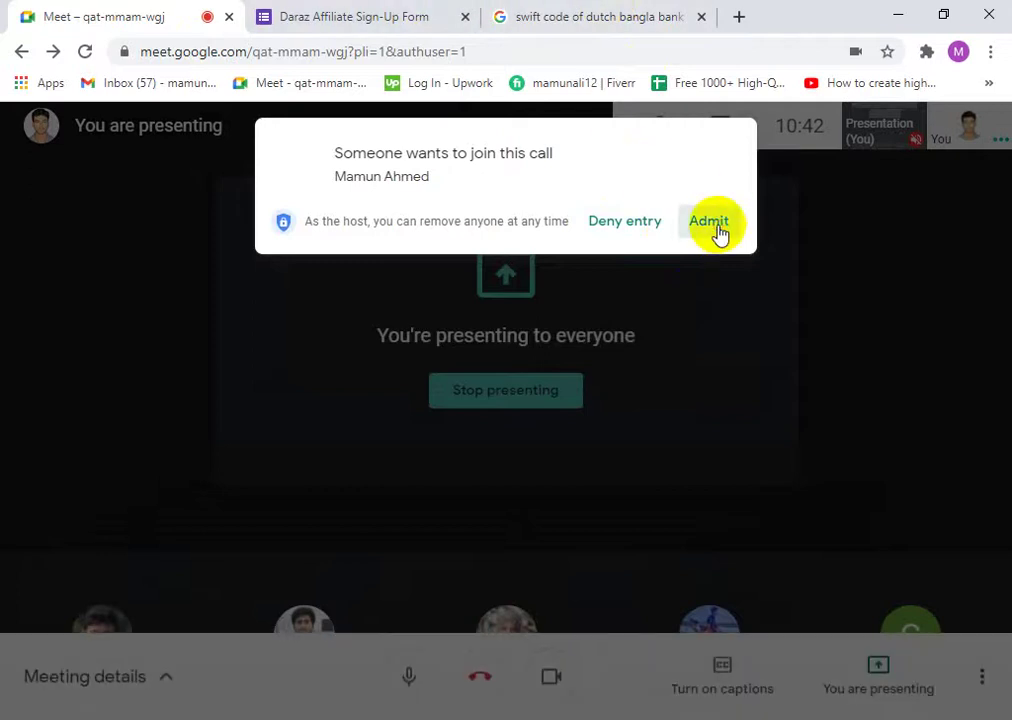
pyautogui.click(345, 12)
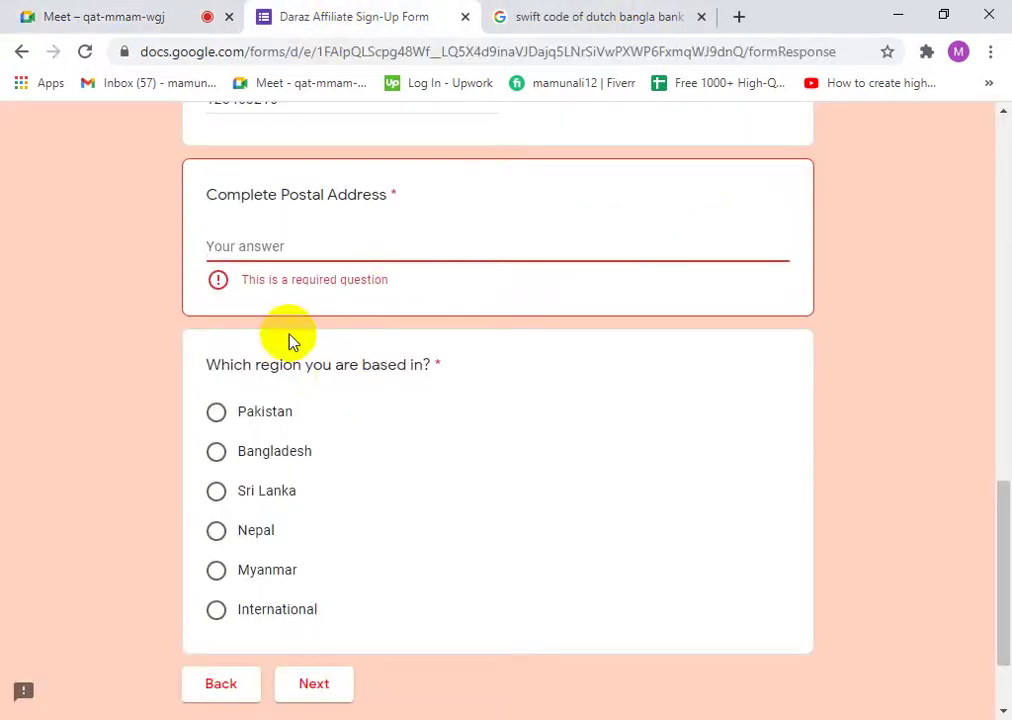
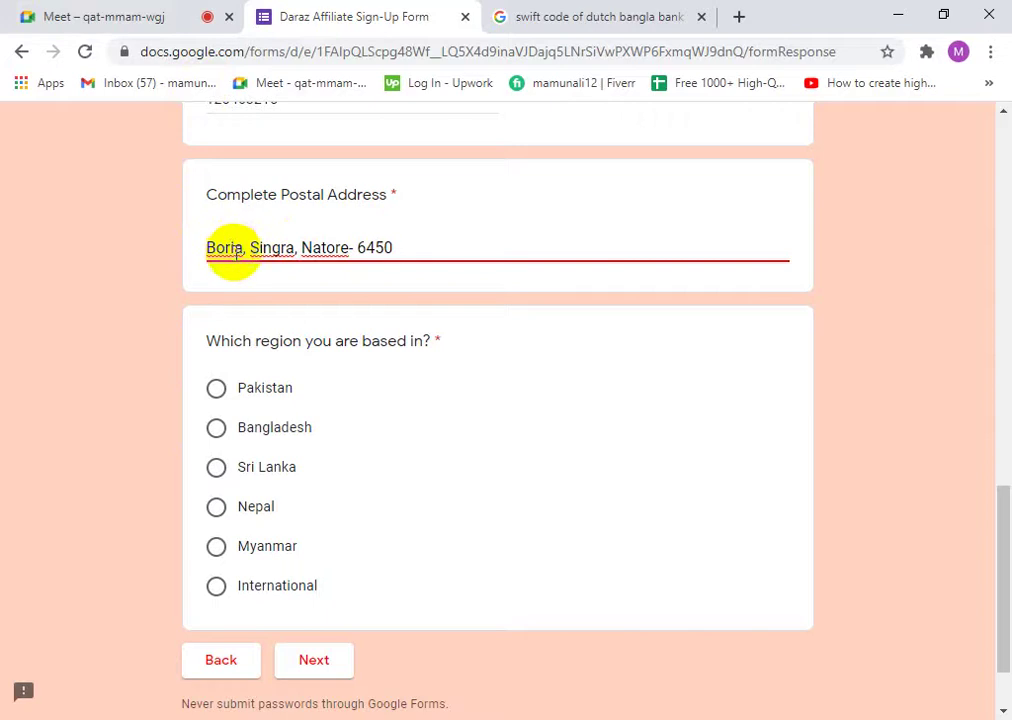
# - Select the hyphen and postal code at the end of the Complete Postal Address answer
pyautogui.click(246, 248)
pyautogui.moveTo(246, 248); pyautogui.dragTo(208, 249)
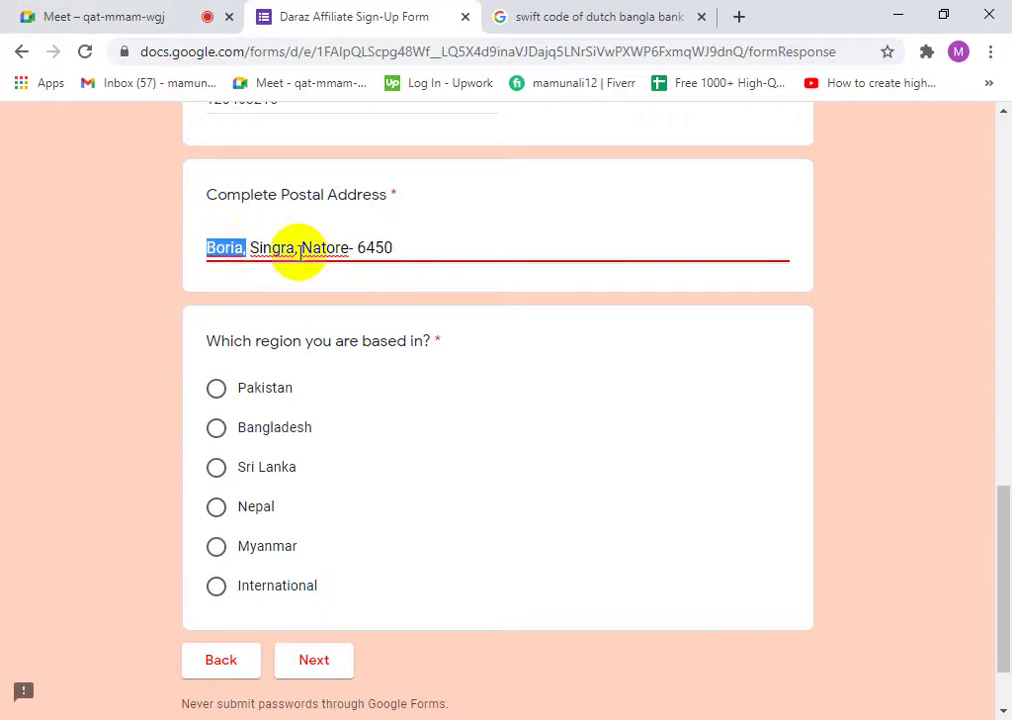
pyautogui.moveTo(296, 248); pyautogui.dragTo(264, 249)
pyautogui.doubleClick(266, 248)
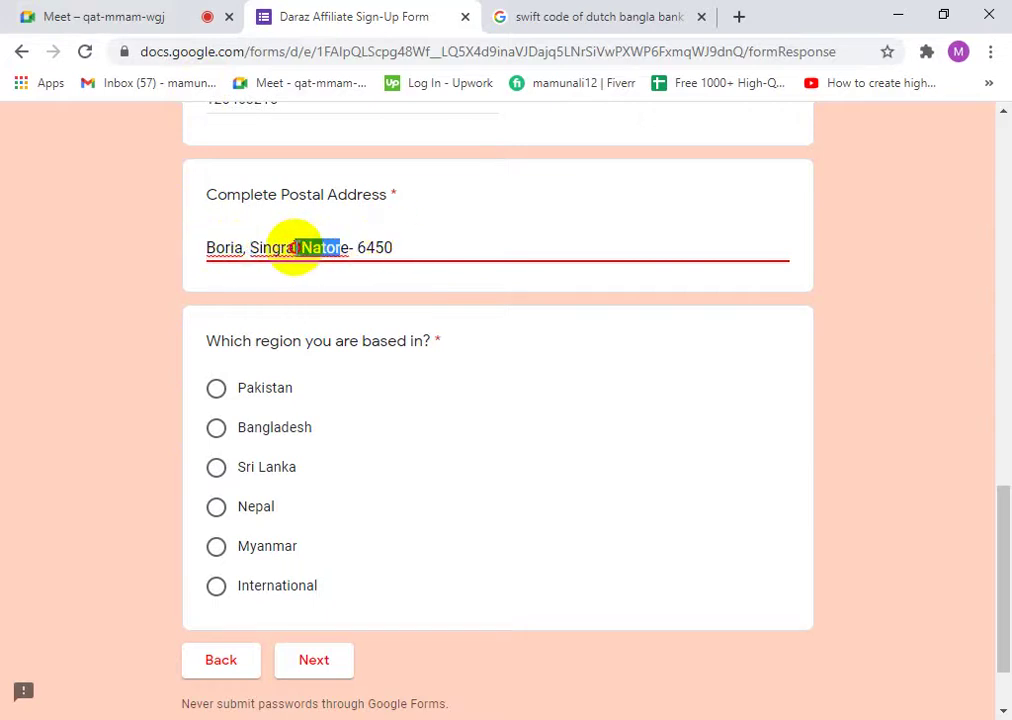
pyautogui.moveTo(341, 248); pyautogui.dragTo(313, 249)
pyautogui.doubleClick(368, 248)
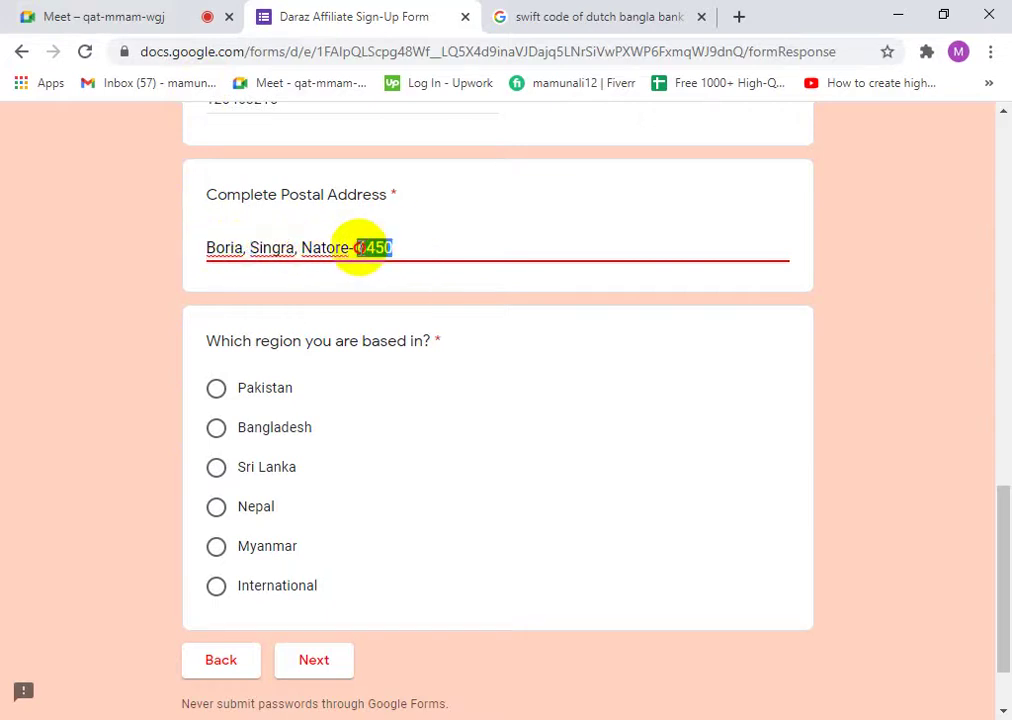
pyautogui.click(389, 246)
pyautogui.moveTo(389, 246); pyautogui.dragTo(350, 248)
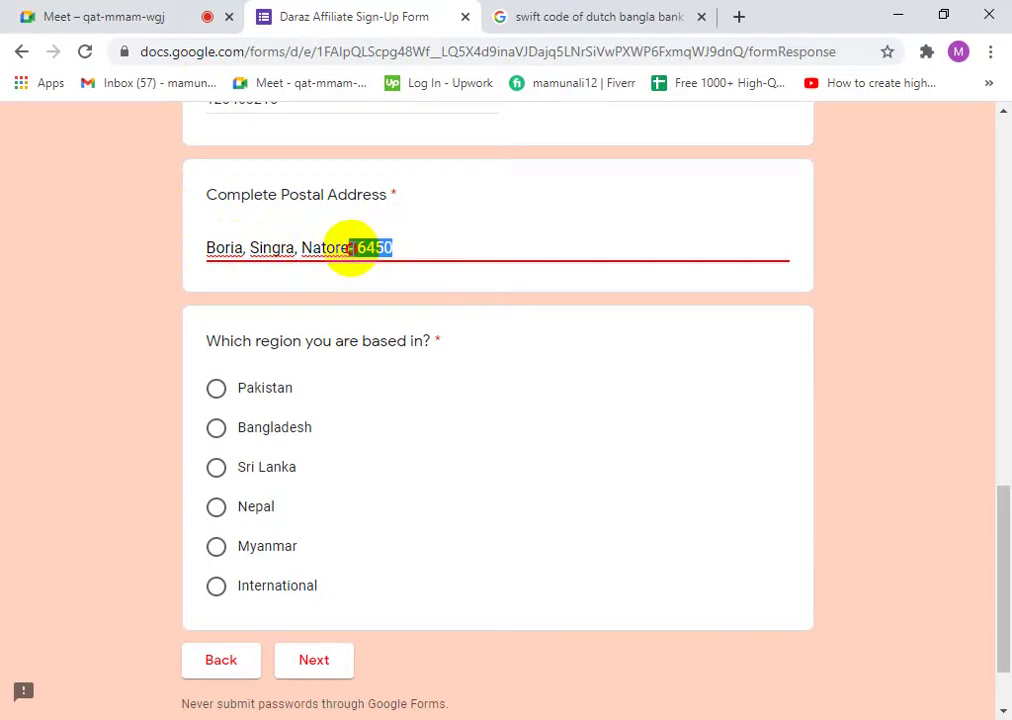
# - Copy the hyphen and postal code, then cut them from the end of the address
pyautogui.rightClick(350, 248)
pyautogui.click(408, 286)
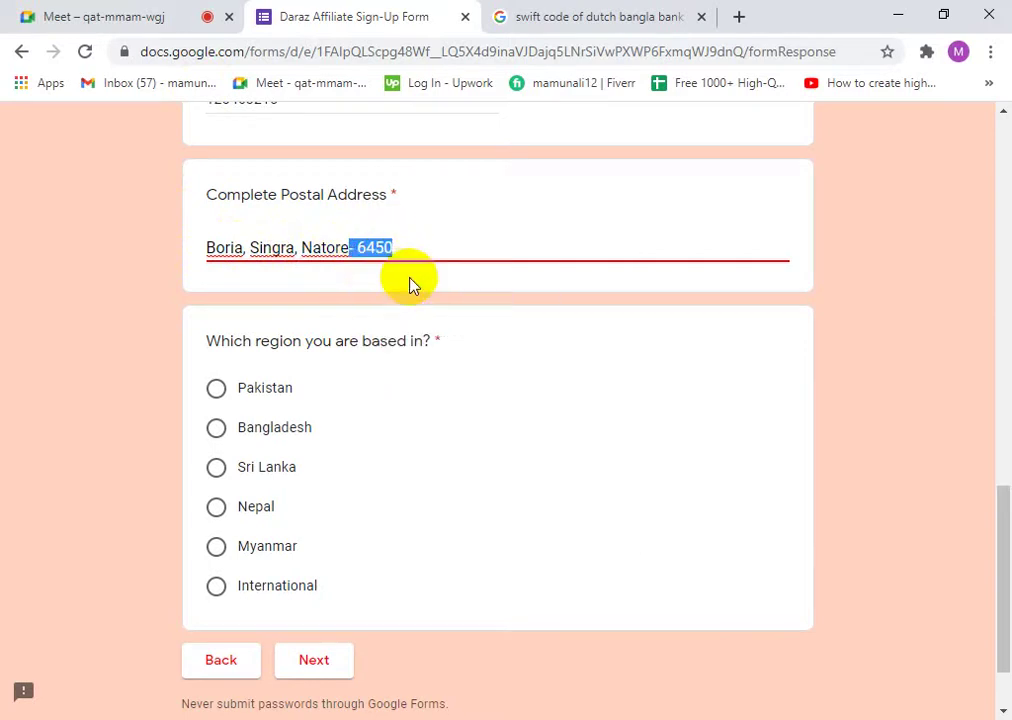
pyautogui.rightClick(362, 248)
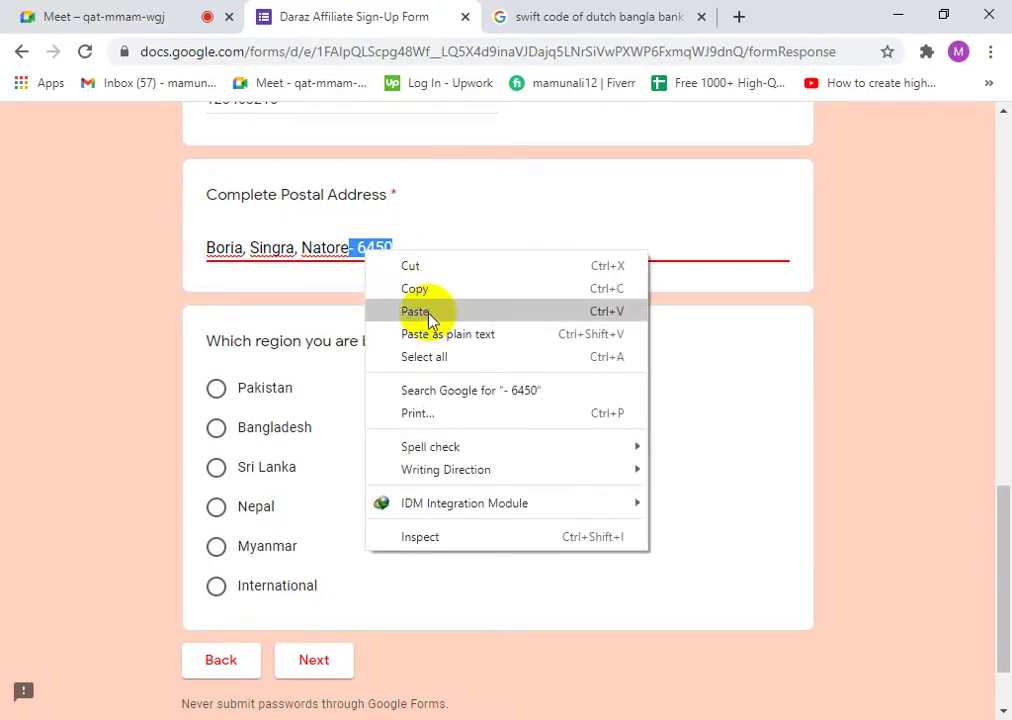
pyautogui.click(429, 309)
pyautogui.moveTo(394, 248); pyautogui.dragTo(355, 248)
pyautogui.rightClick(357, 252)
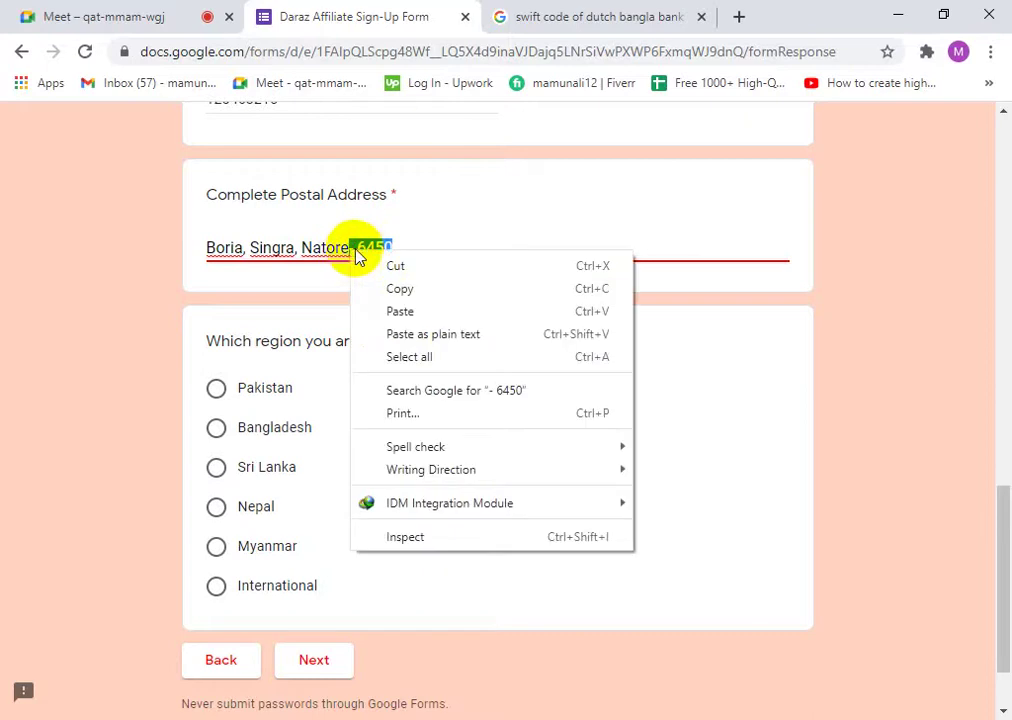
pyautogui.click(364, 259)
# - Check the video meeting and swift code tabs, then return to the sign-up form
pyautogui.click(130, 17)
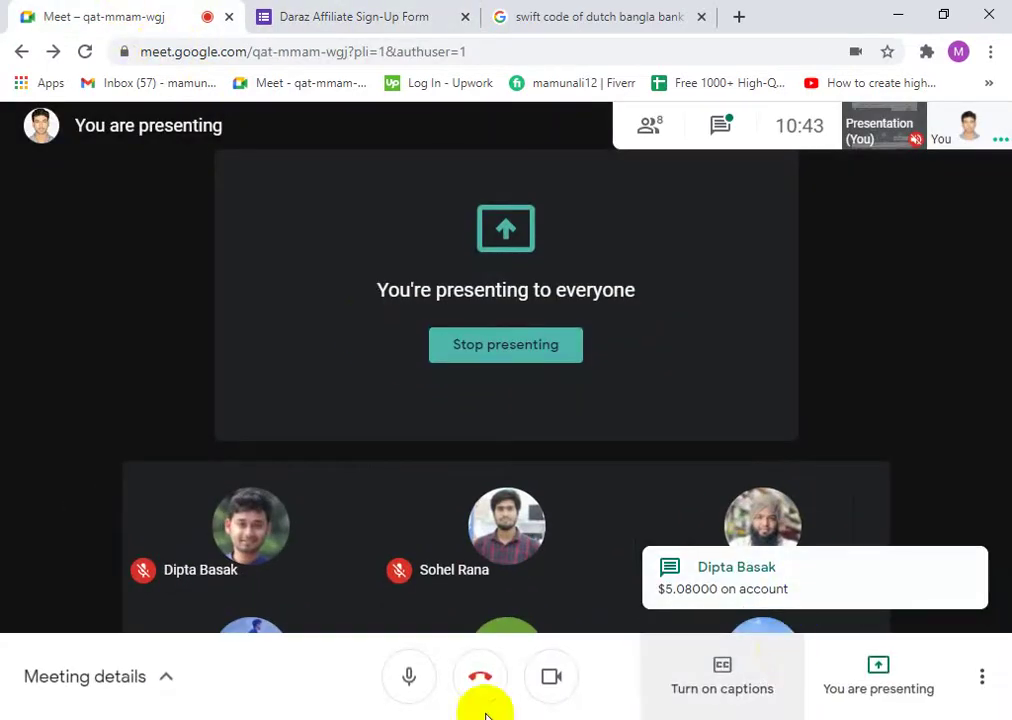
pyautogui.click(501, 15)
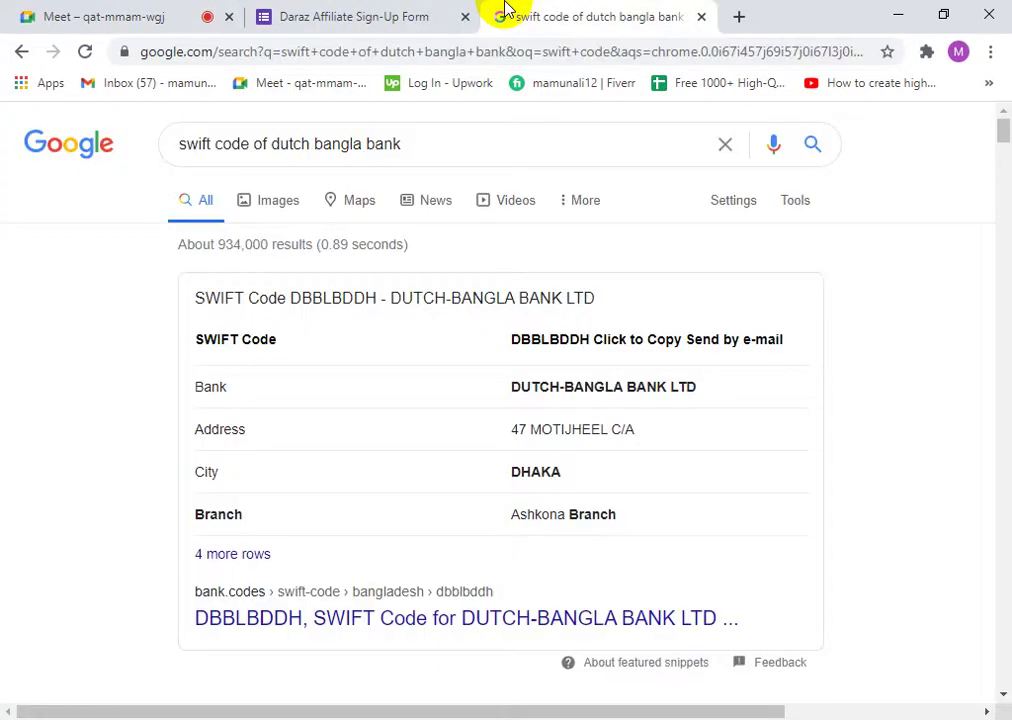
pyautogui.click(289, 16)
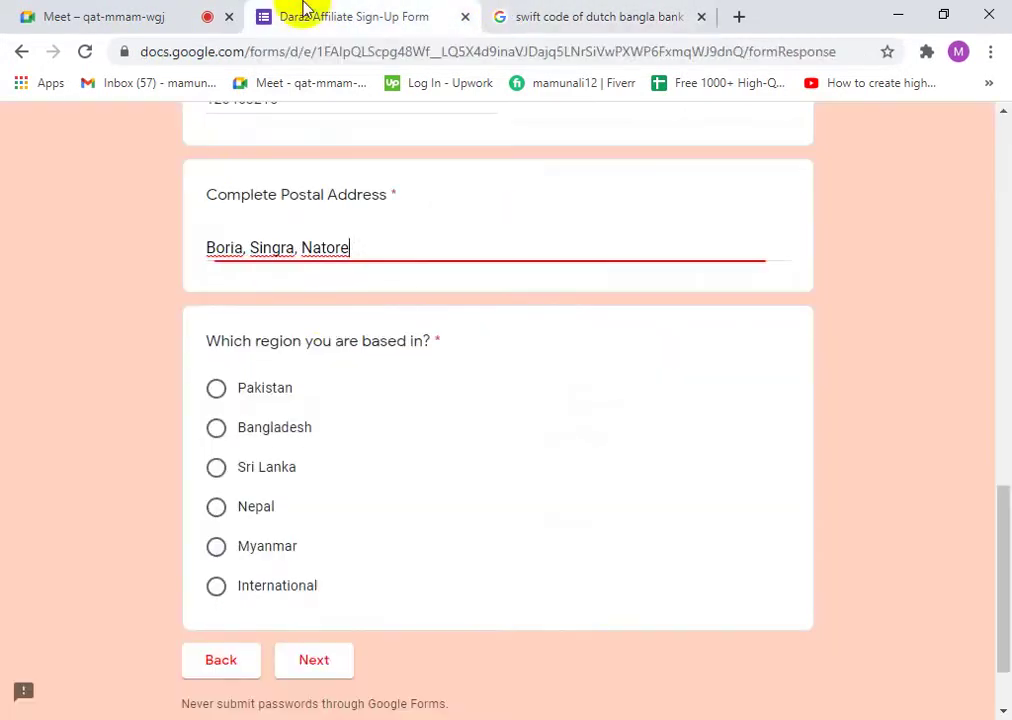
# - Paste the hyphen and postal code right after the first place name in the address
pyautogui.click(245, 248)
pyautogui.rightClick(245, 252)
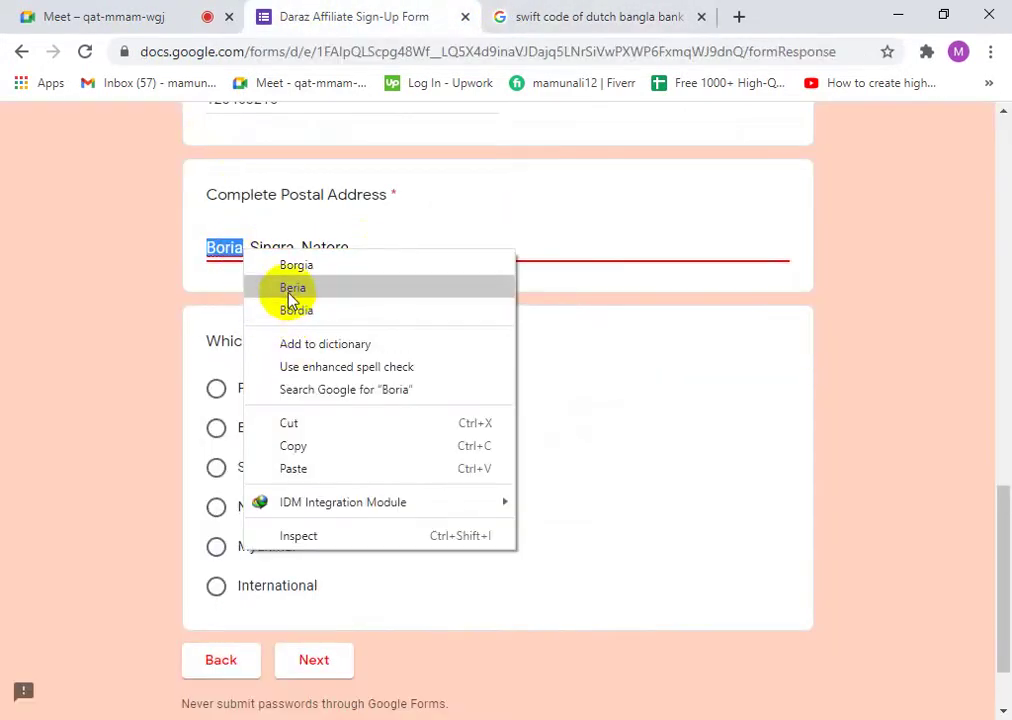
pyautogui.click(245, 249)
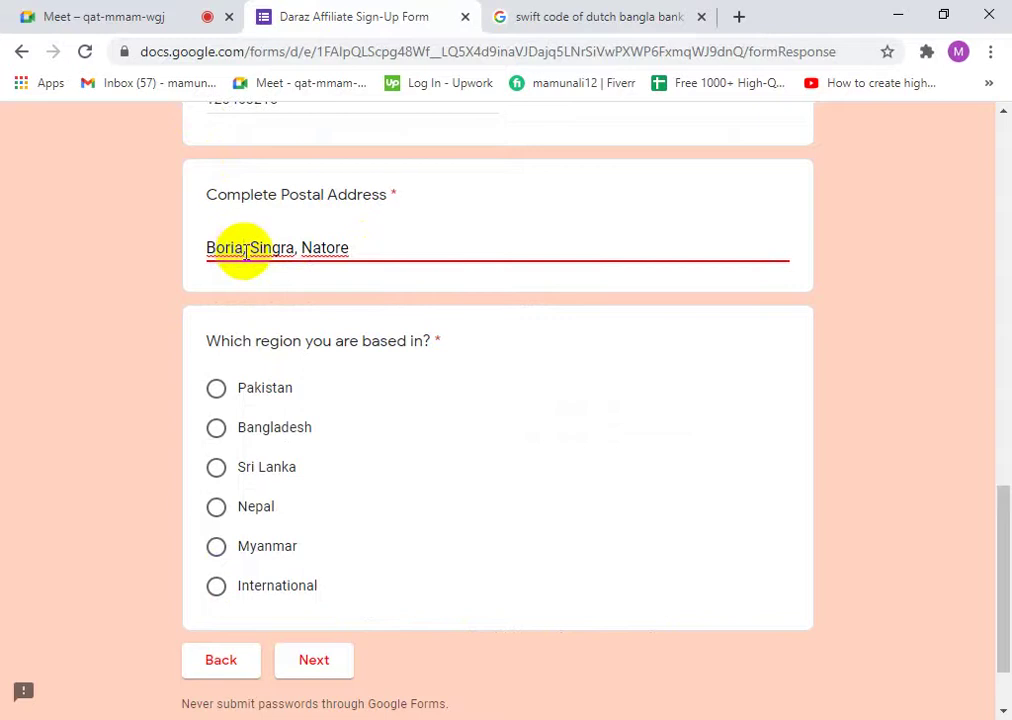
pyautogui.rightClick(245, 250)
pyautogui.click(247, 246)
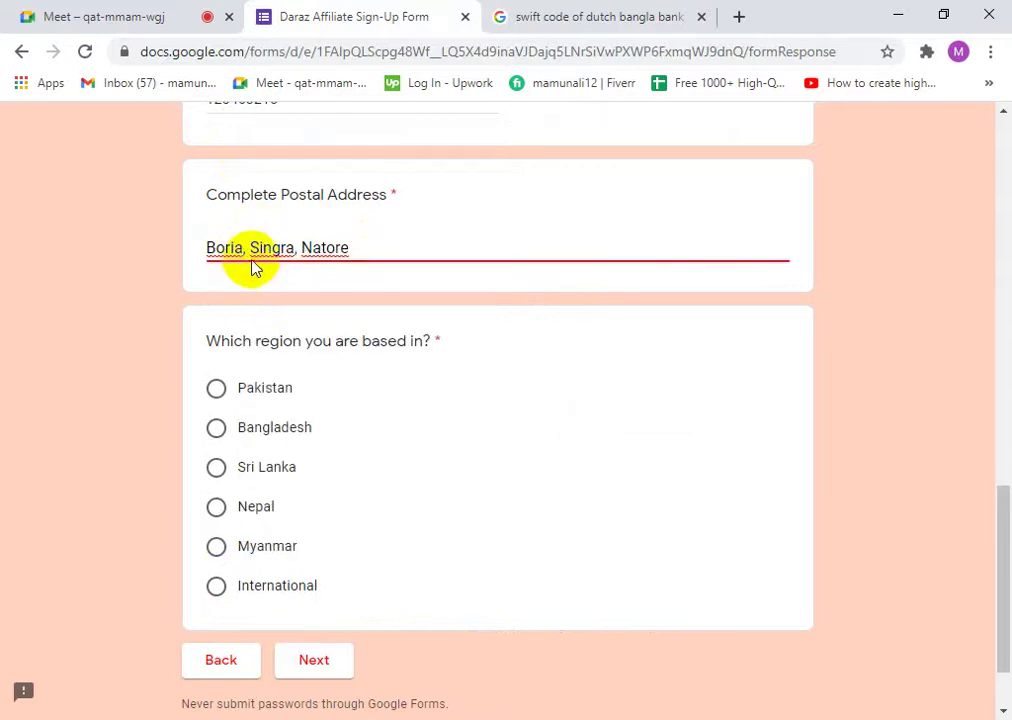
pyautogui.rightClick(244, 249)
pyautogui.click(244, 248)
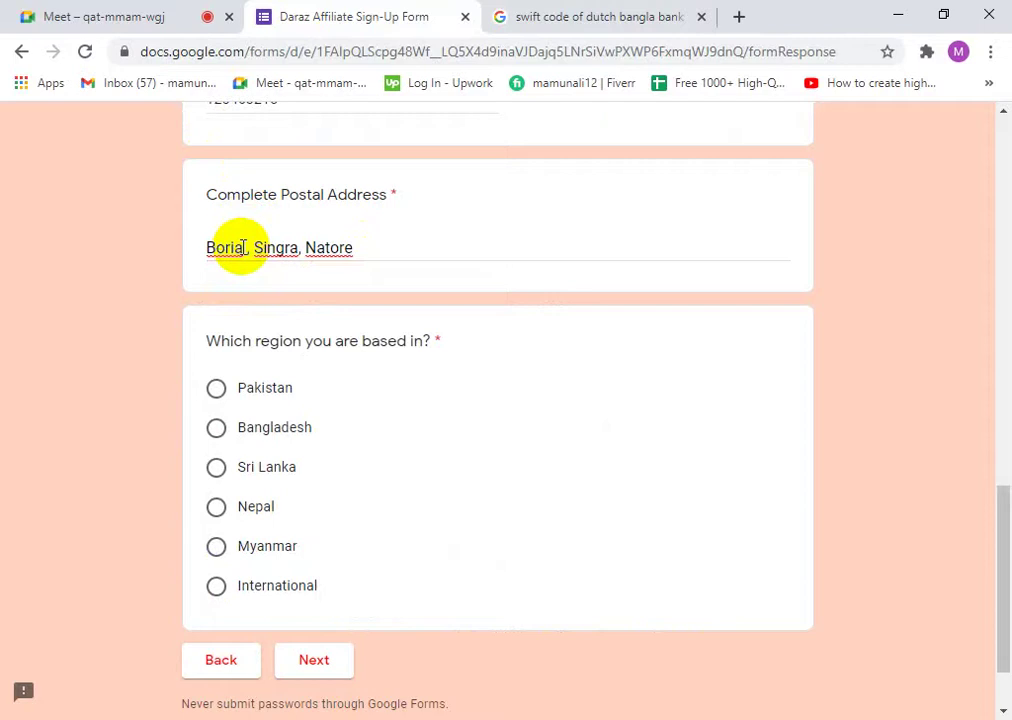
pyautogui.rightClick(246, 248)
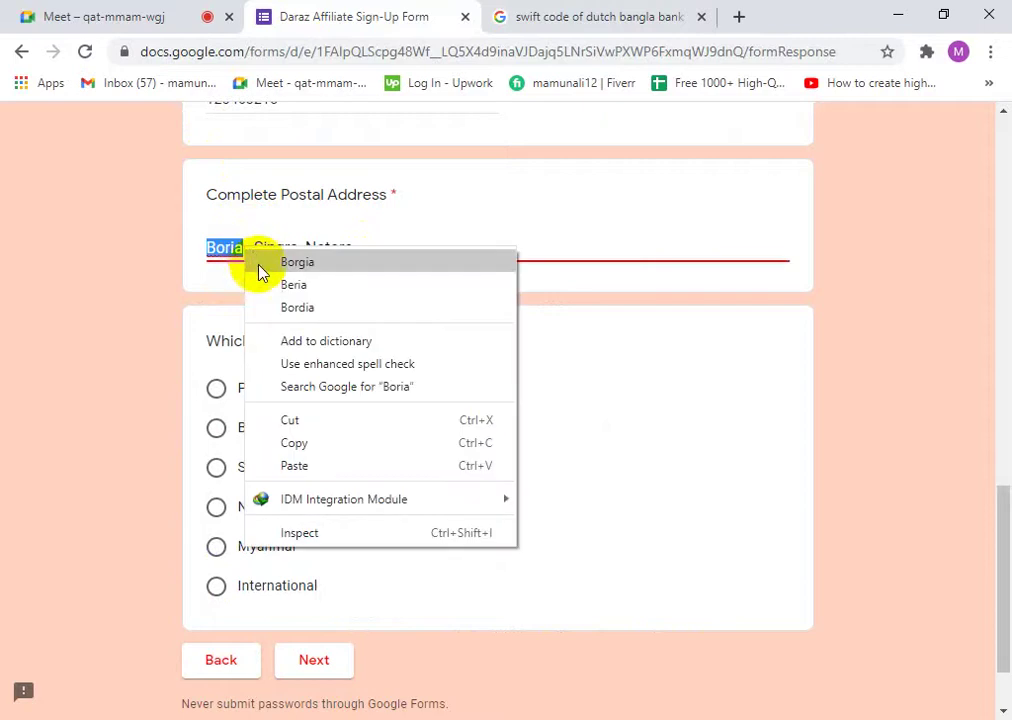
pyautogui.click(252, 250)
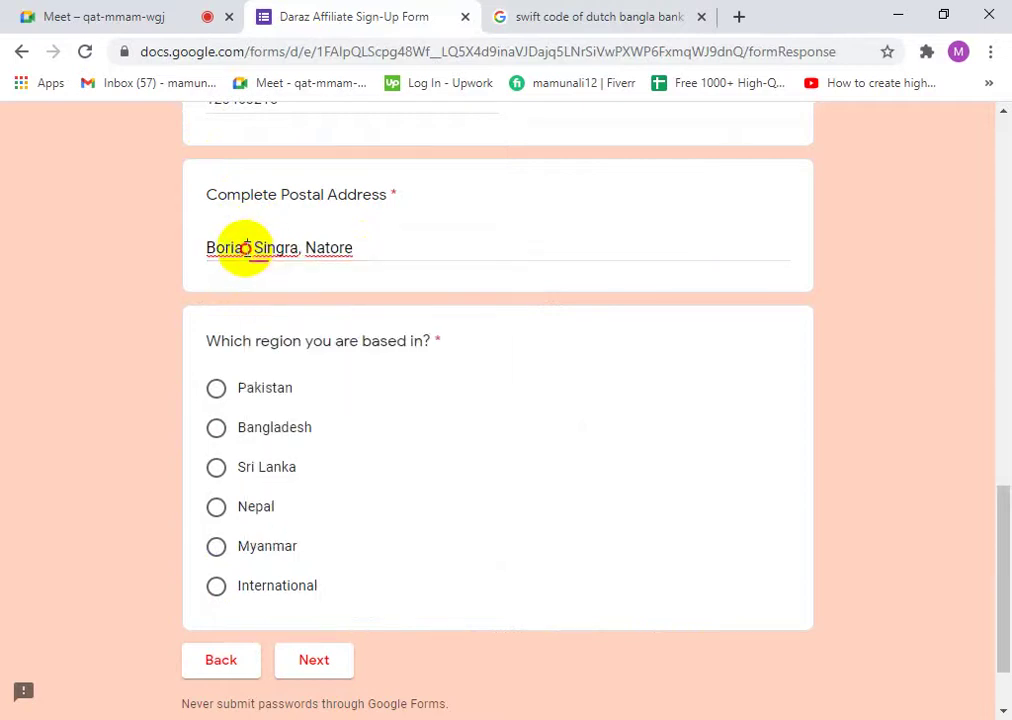
pyautogui.click(250, 253)
pyautogui.rightClick(252, 258)
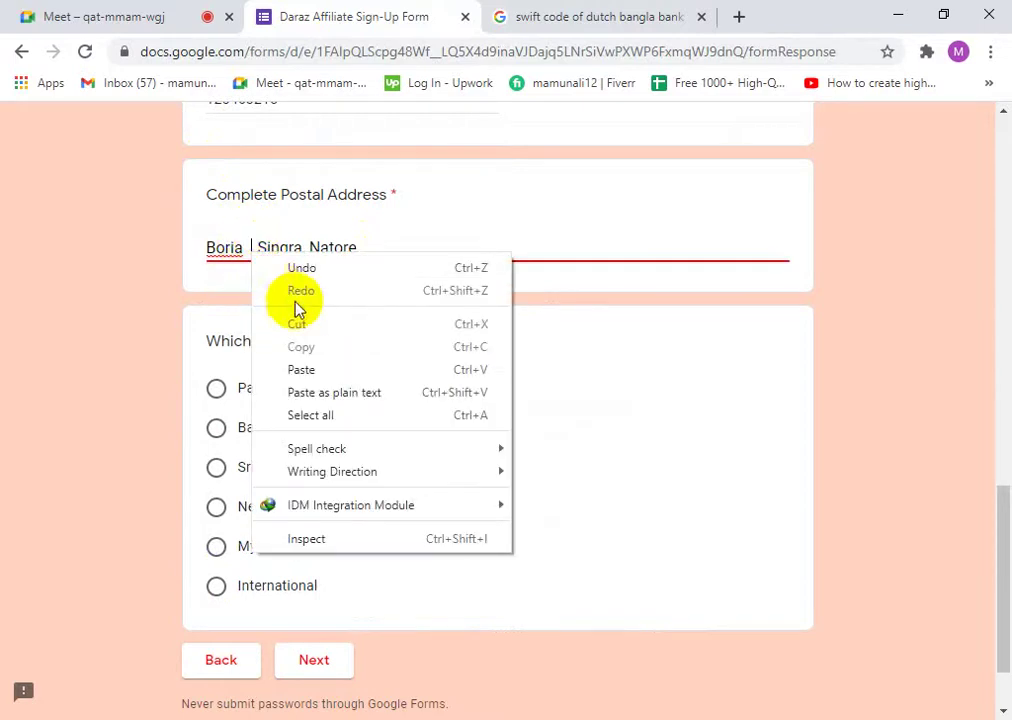
pyautogui.click(301, 369)
# - Delete the extra spaces so the postal code joins the first place name by a hyphen
pyautogui.click(253, 250)
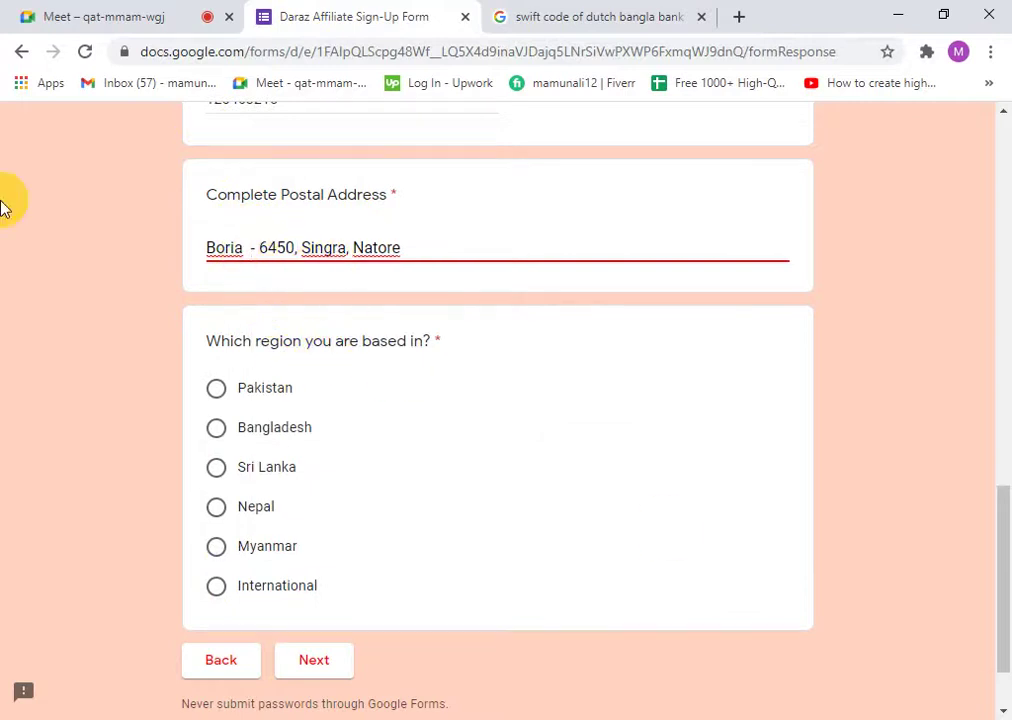
pyautogui.press('BackSpace')
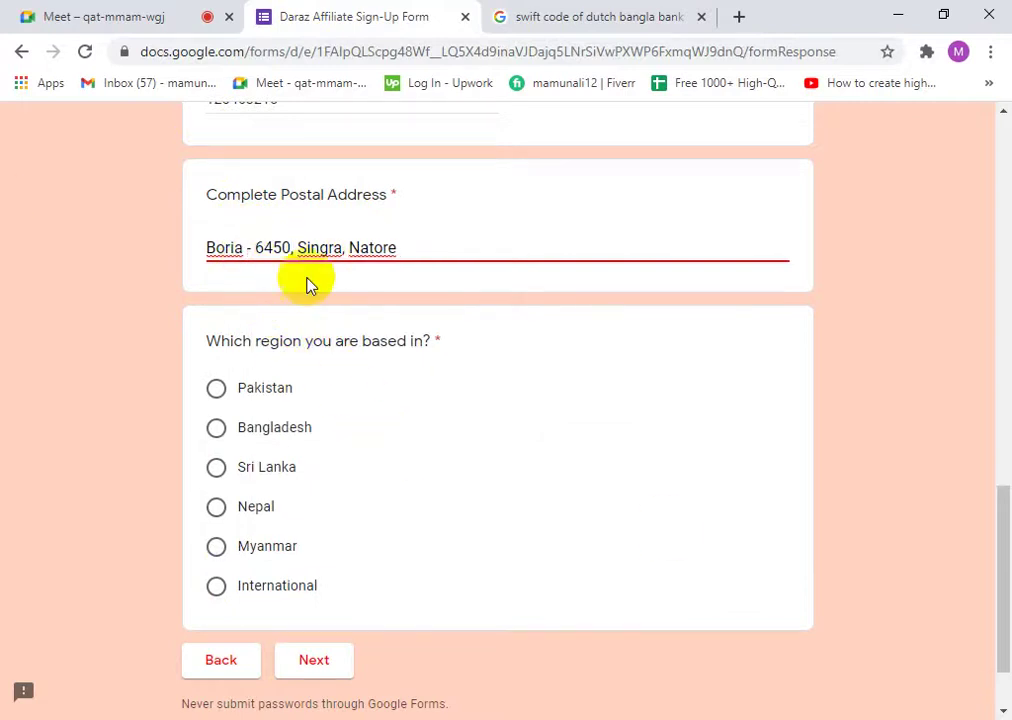
pyautogui.click(257, 249)
pyautogui.press('BackSpace')
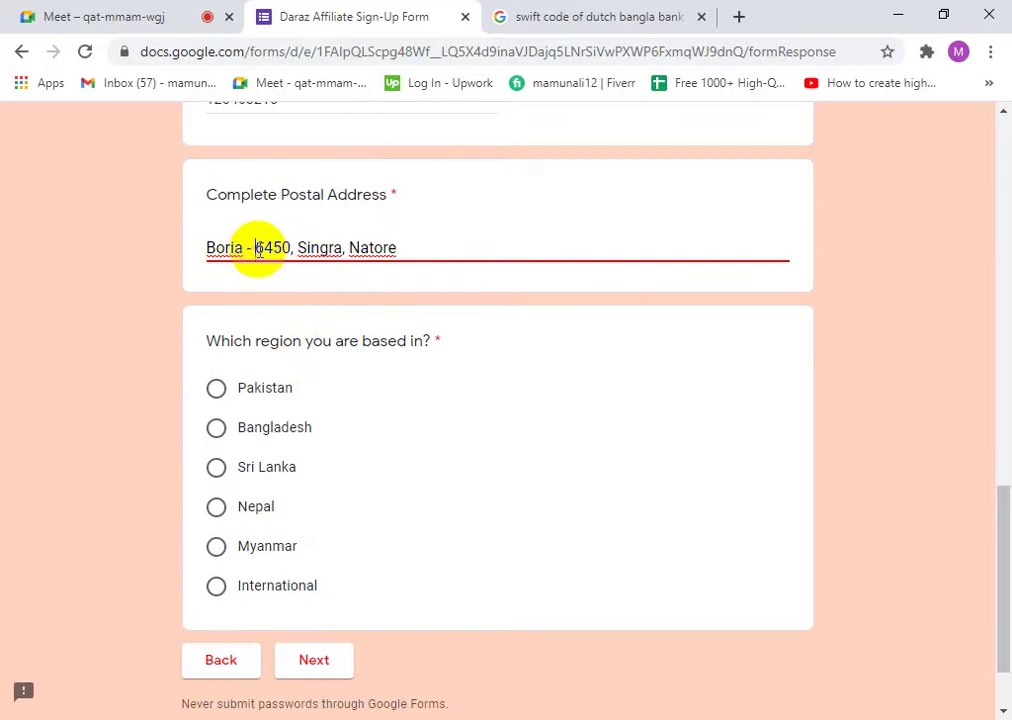
pyautogui.click(418, 248)
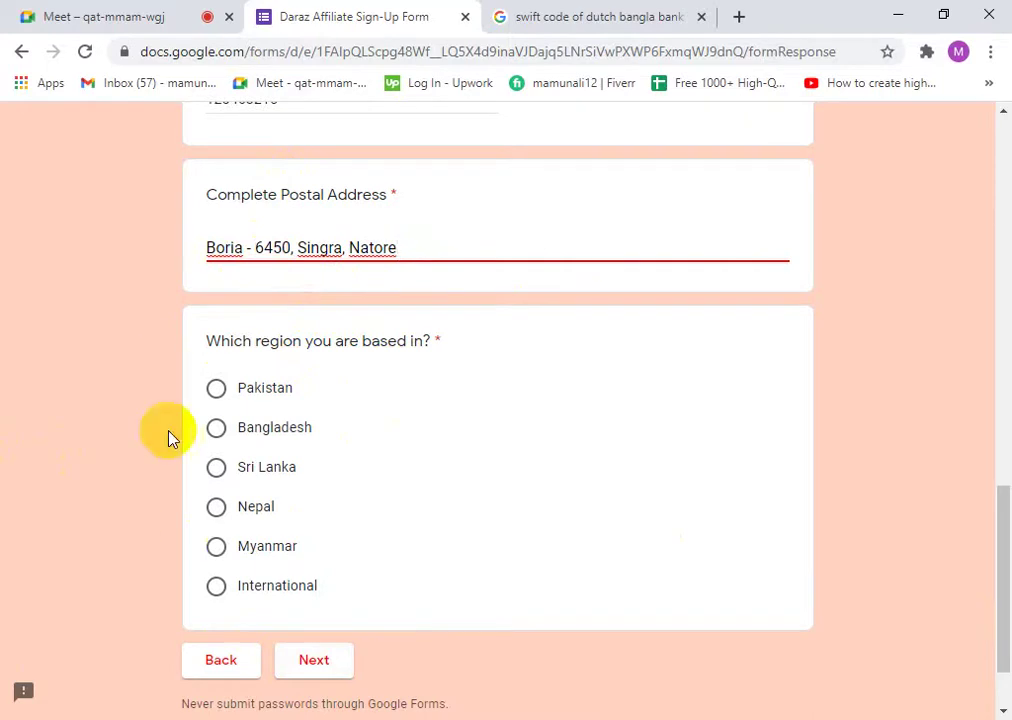
# - Choose Bangladesh as the region and continue to the Terms & Conditions page
pyautogui.click(218, 432)
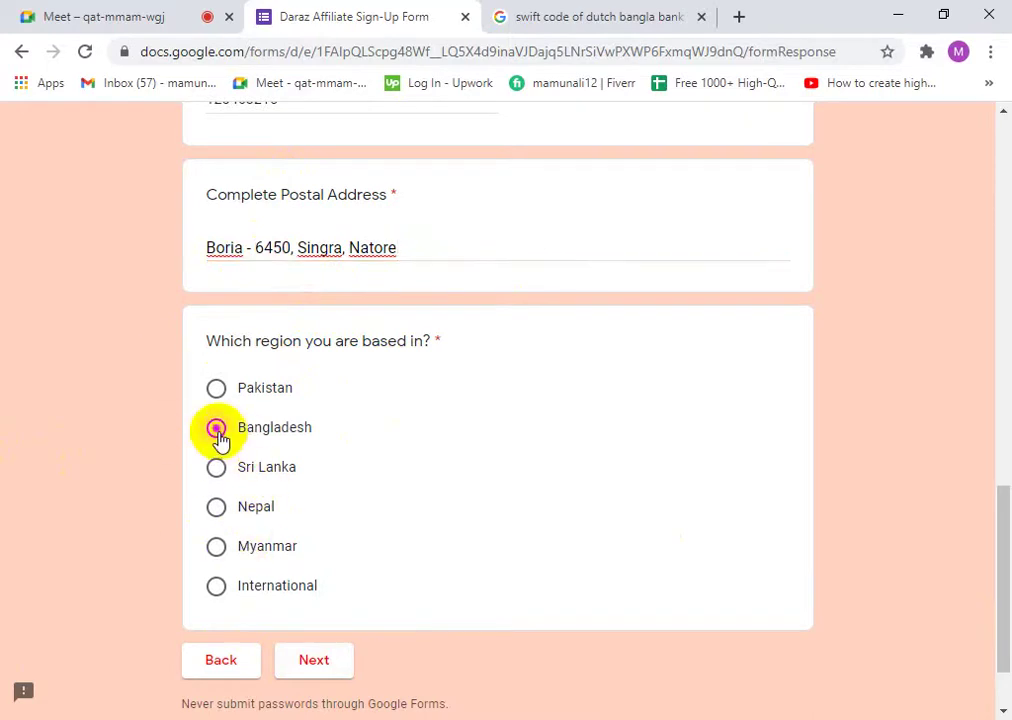
pyautogui.click(307, 660)
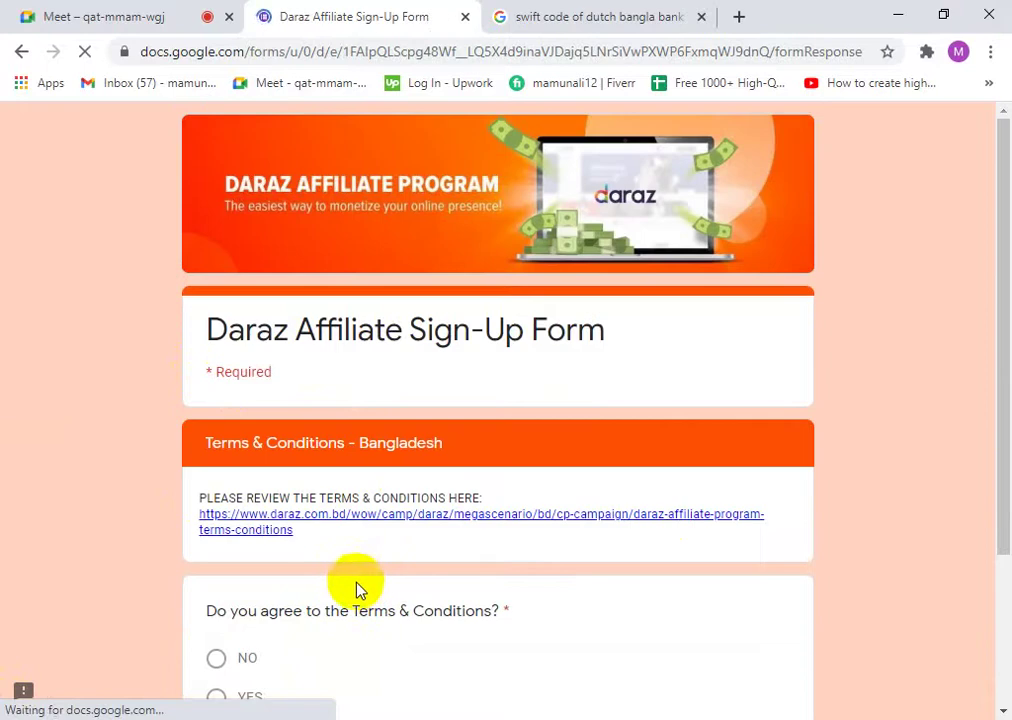
pyautogui.scroll(-2, 322, 577)
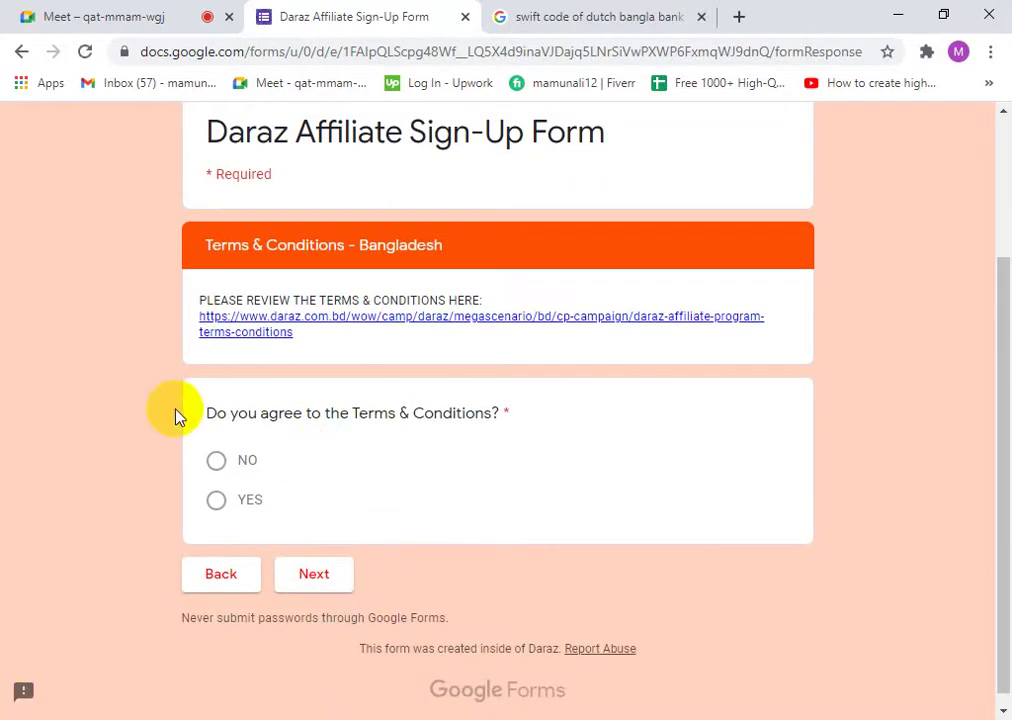
# - Open the Terms & Conditions link in a new tab and view it
pyautogui.rightClick(228, 335)
pyautogui.click(253, 343)
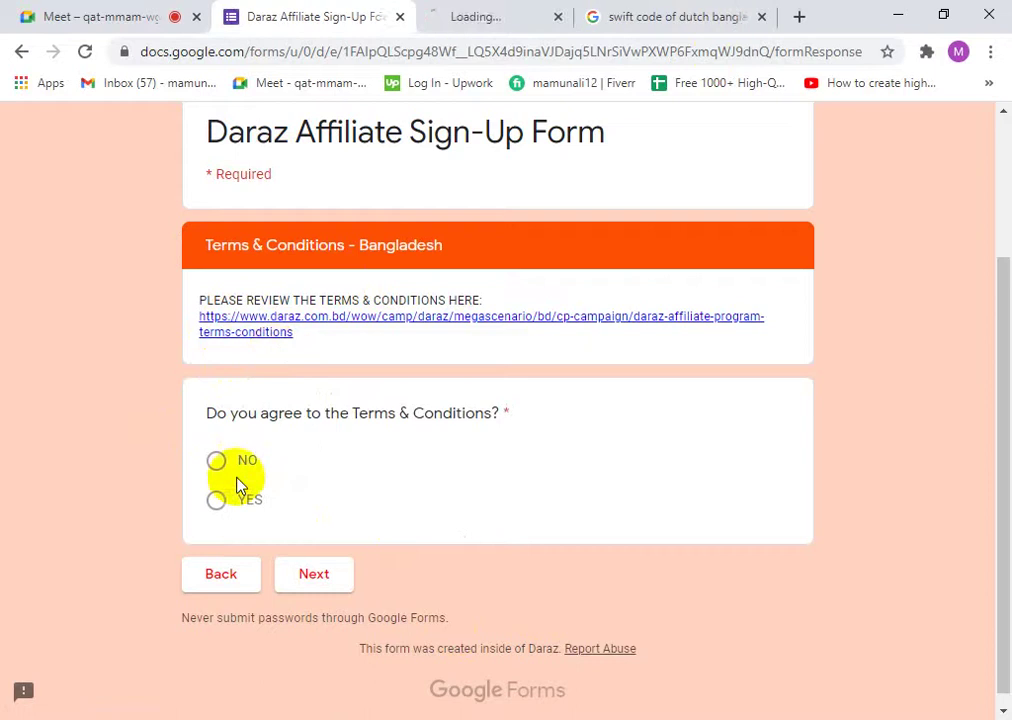
pyautogui.click(457, 10)
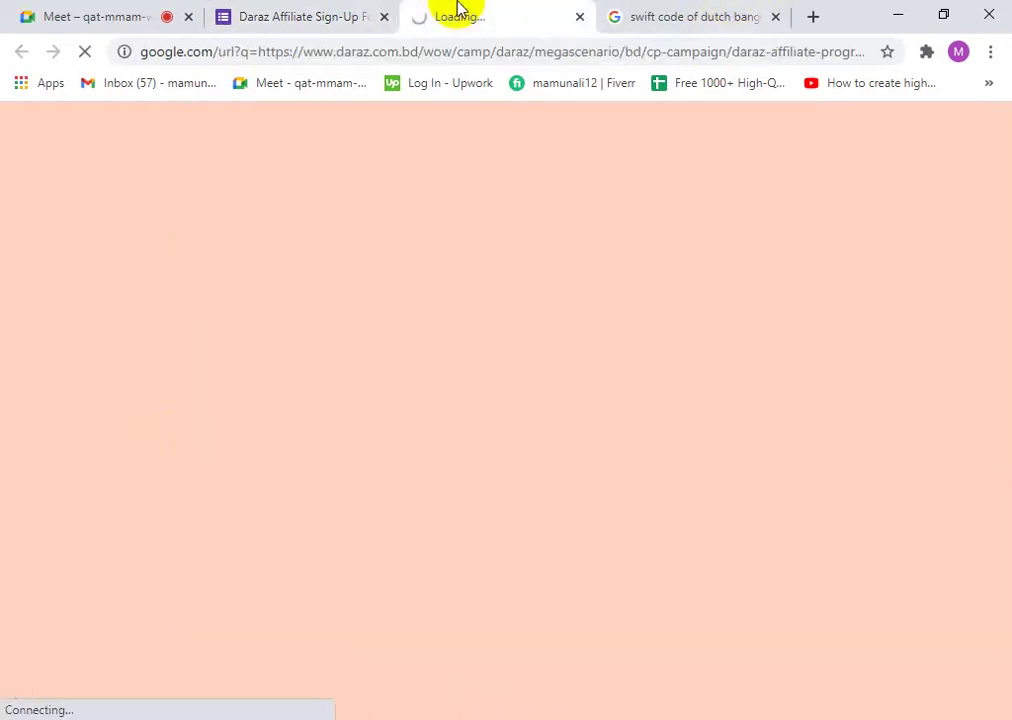
# - Close the swift code and terms tabs, answer YES to Terms & Conditions, and continue
pyautogui.click(775, 17)
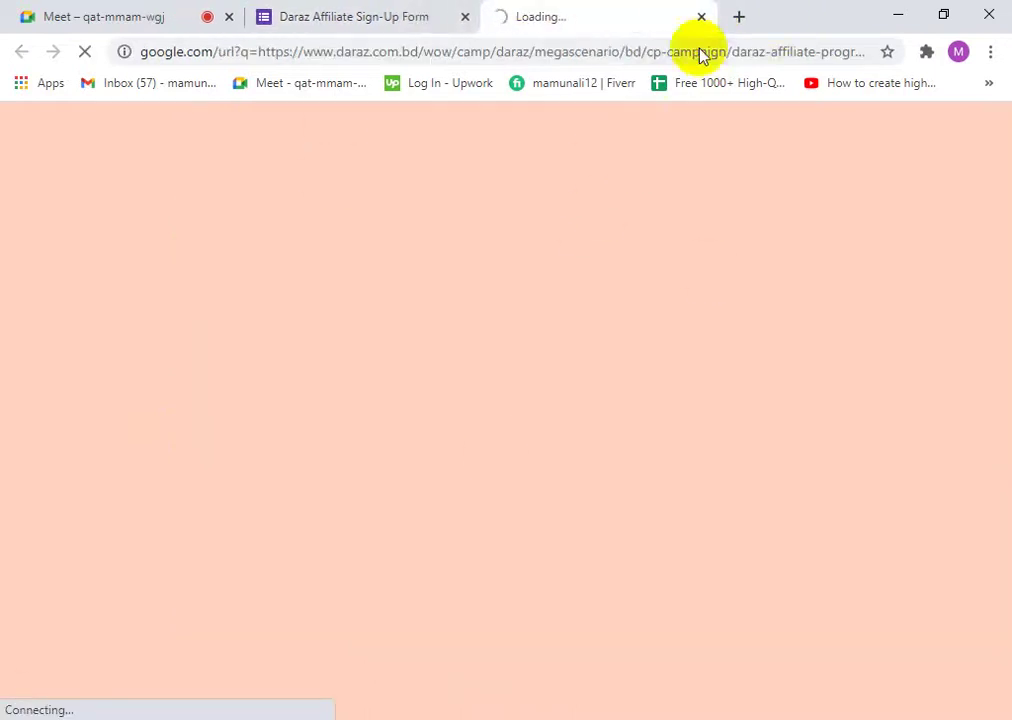
pyautogui.click(701, 17)
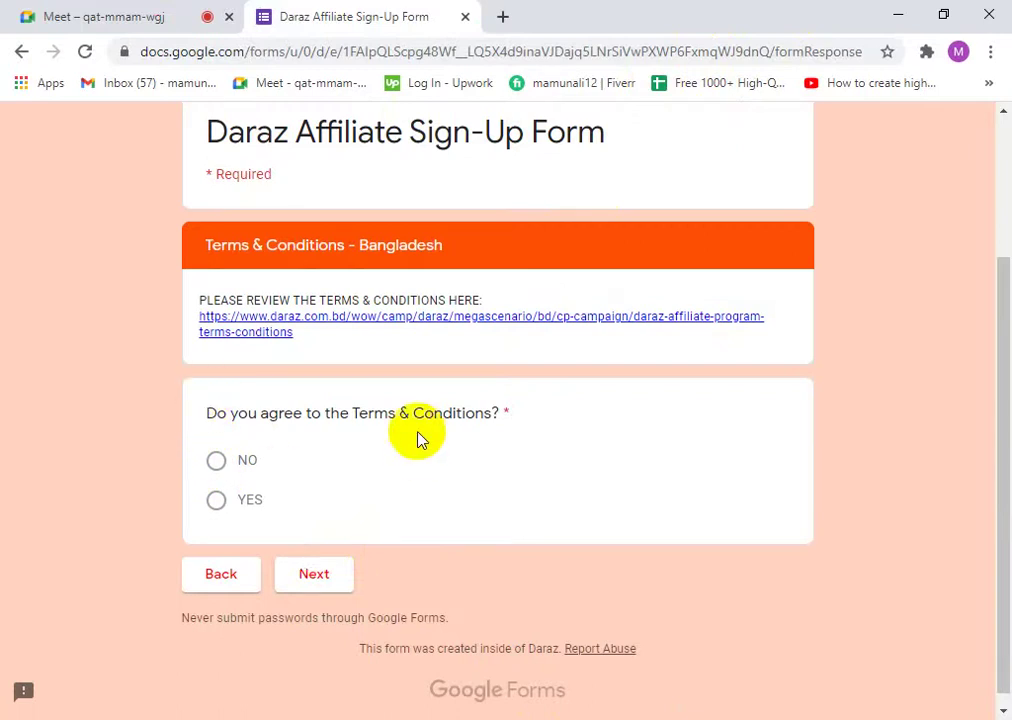
pyautogui.click(216, 499)
pyautogui.click(314, 585)
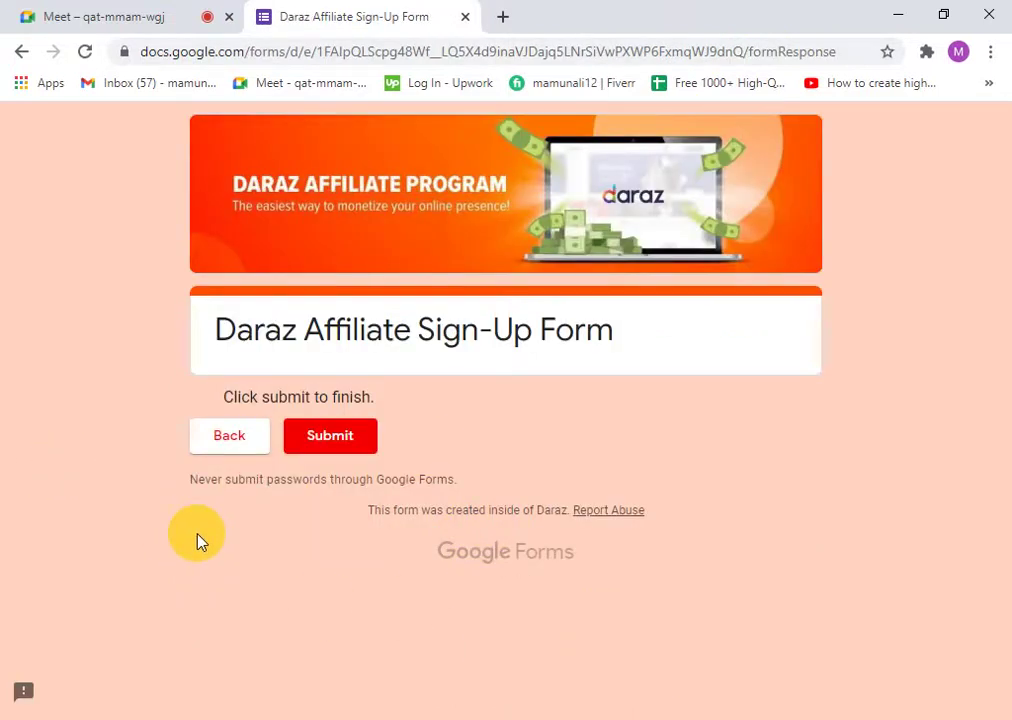
# - Submit the completed Daraz affiliate sign-up form from its final page
pyautogui.click(321, 447)
pyautogui.moveTo(226, 397); pyautogui.dragTo(357, 392)
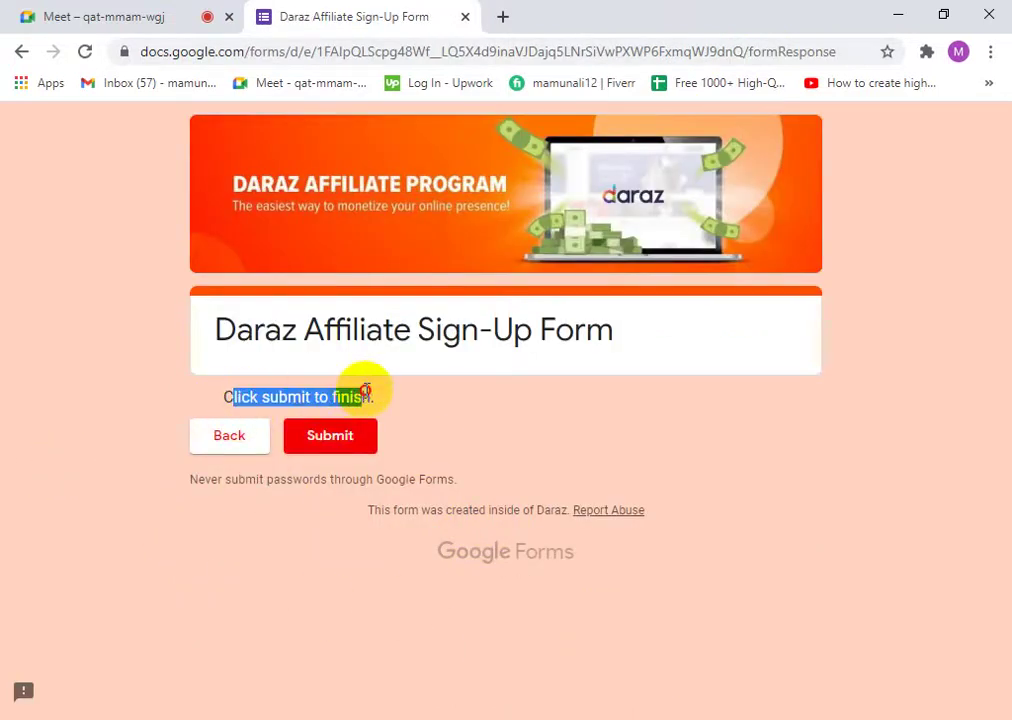
pyautogui.click(319, 398)
pyautogui.click(294, 436)
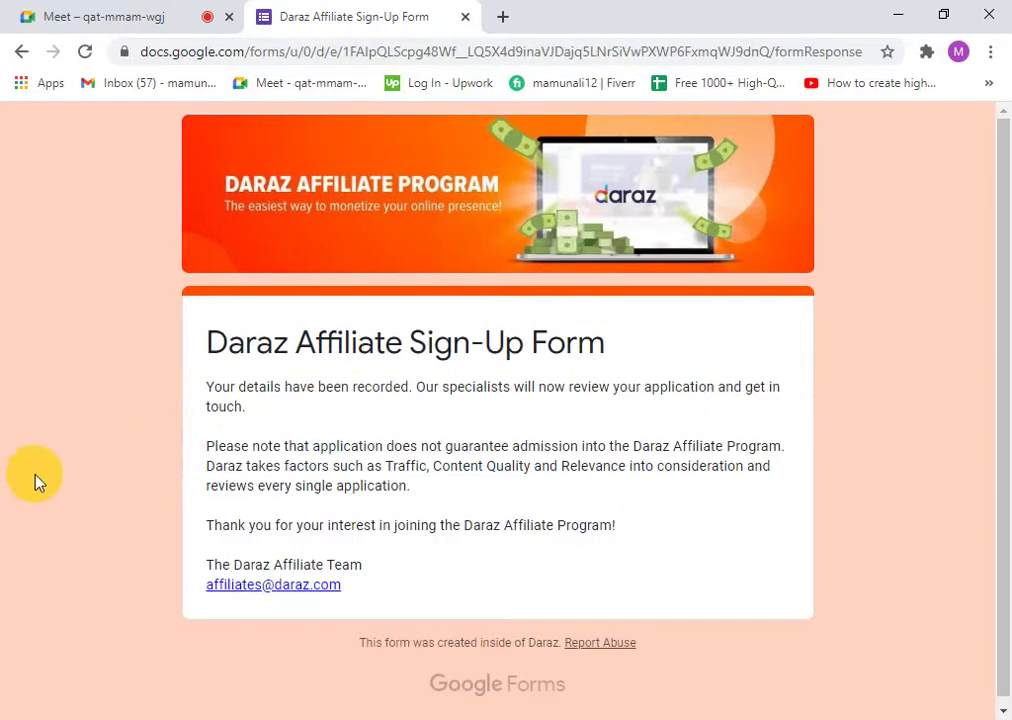
pyautogui.moveTo(251, 533); pyautogui.dragTo(583, 544)
pyautogui.click(544, 535)
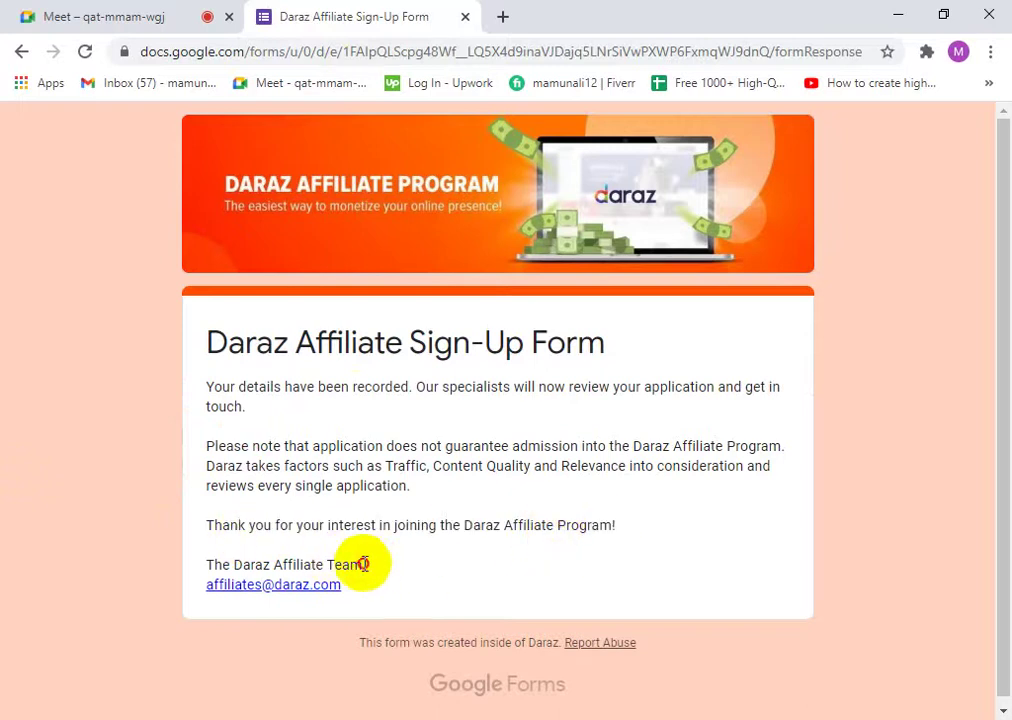
pyautogui.moveTo(361, 565); pyautogui.dragTo(169, 567)
pyautogui.moveTo(348, 590); pyautogui.dragTo(199, 589)
pyautogui.rightClick(238, 590)
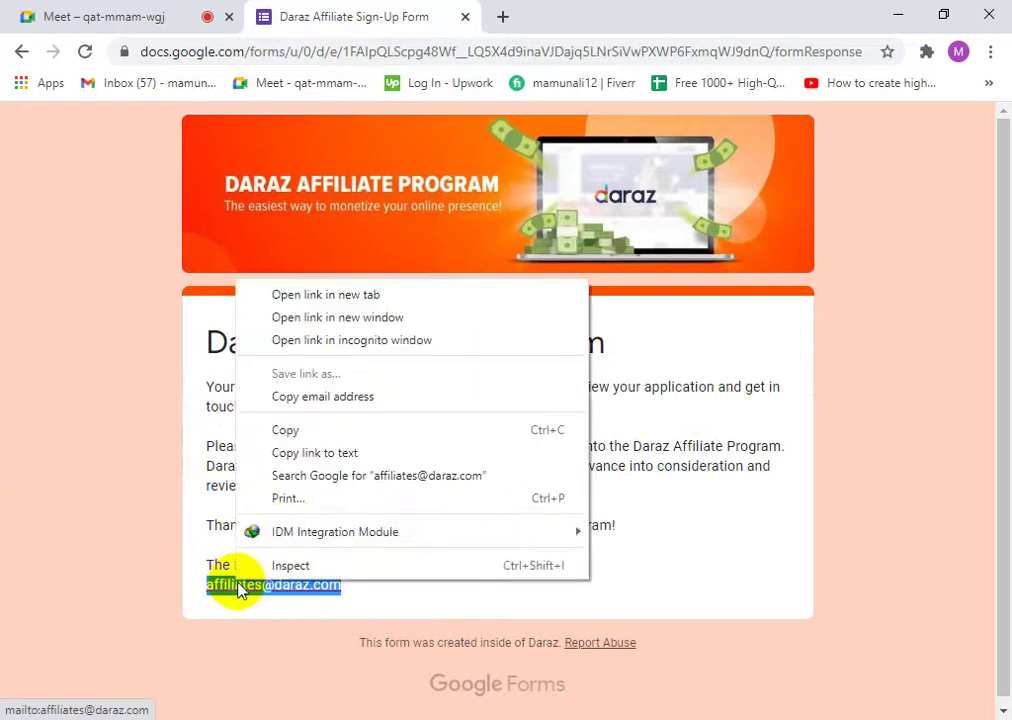
pyautogui.click(327, 430)
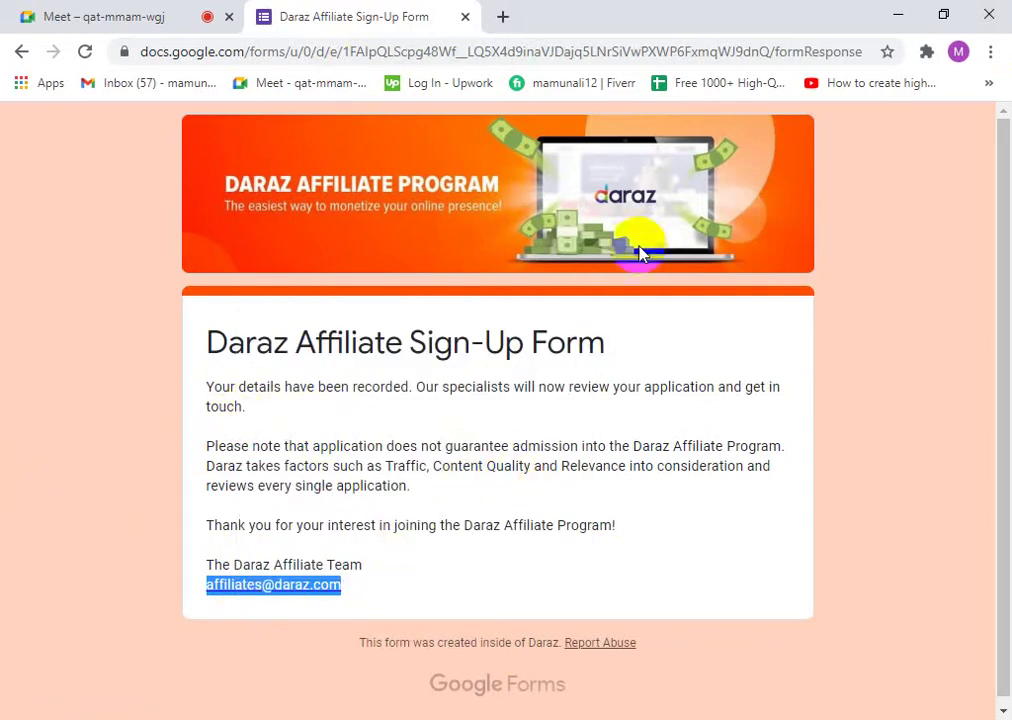
pyautogui.scroll(-1, 408, 603)
pyautogui.scroll(1, 375, 570)
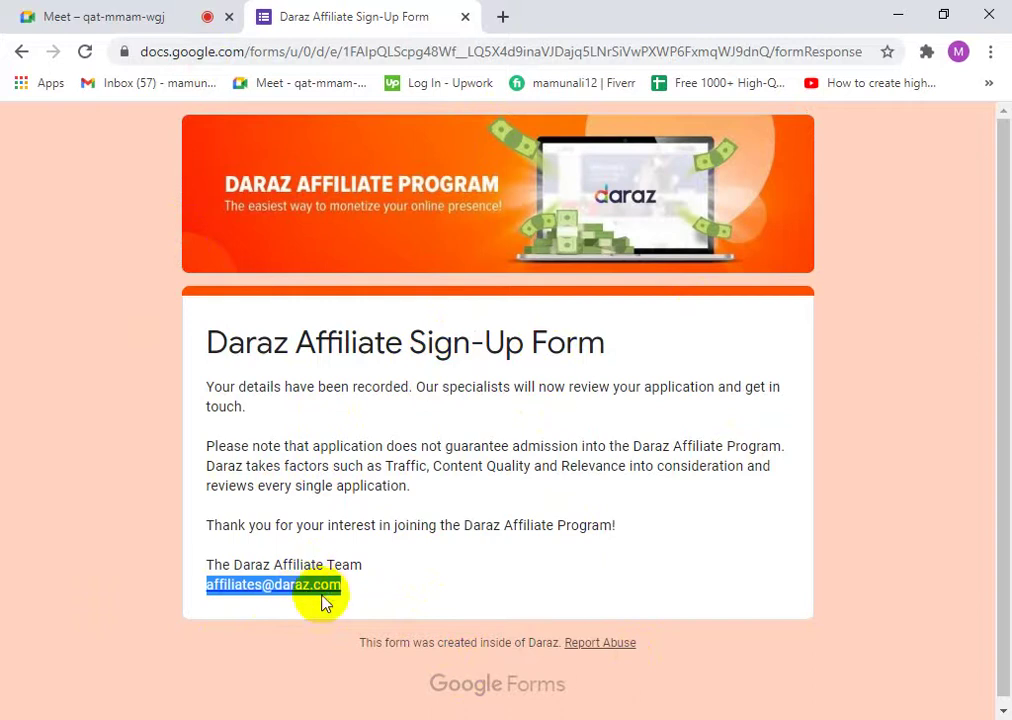
pyautogui.scroll(-1, 463, 632)
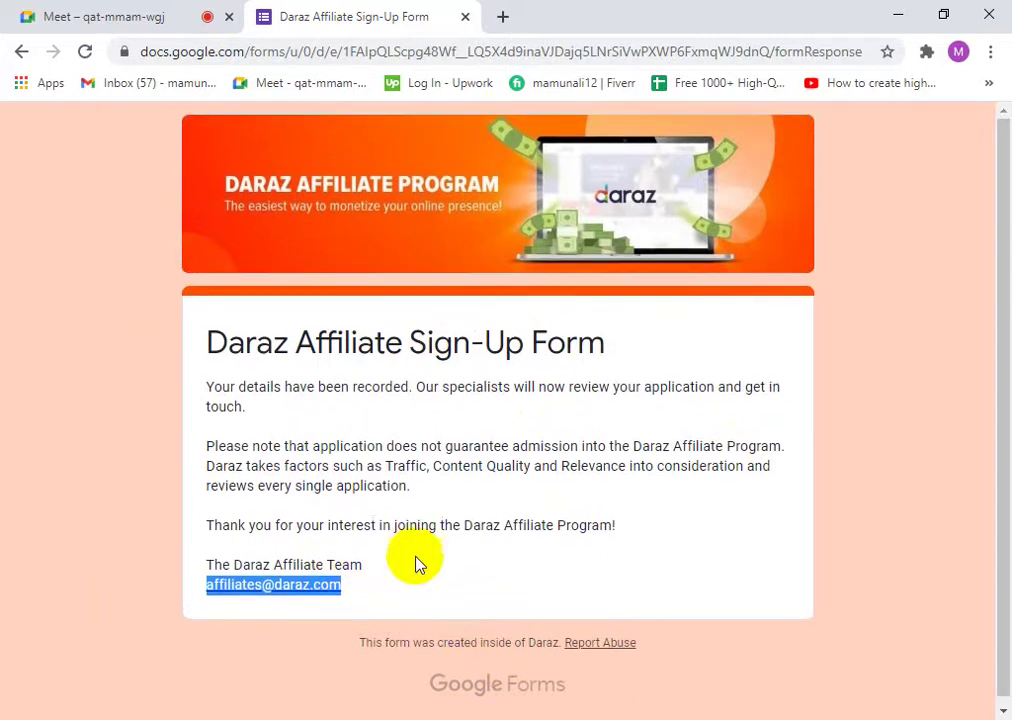
pyautogui.scroll(1, 416, 543)
pyautogui.moveTo(632, 535); pyautogui.dragTo(203, 384)
pyautogui.click(316, 429)
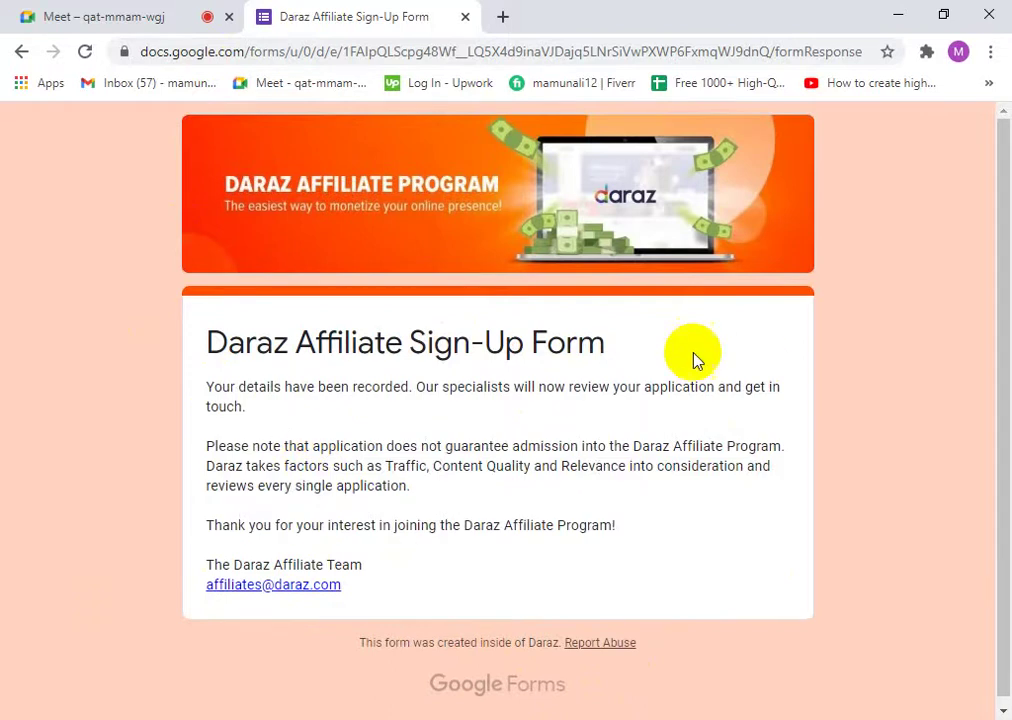
pyautogui.moveTo(352, 590); pyautogui.dragTo(164, 588)
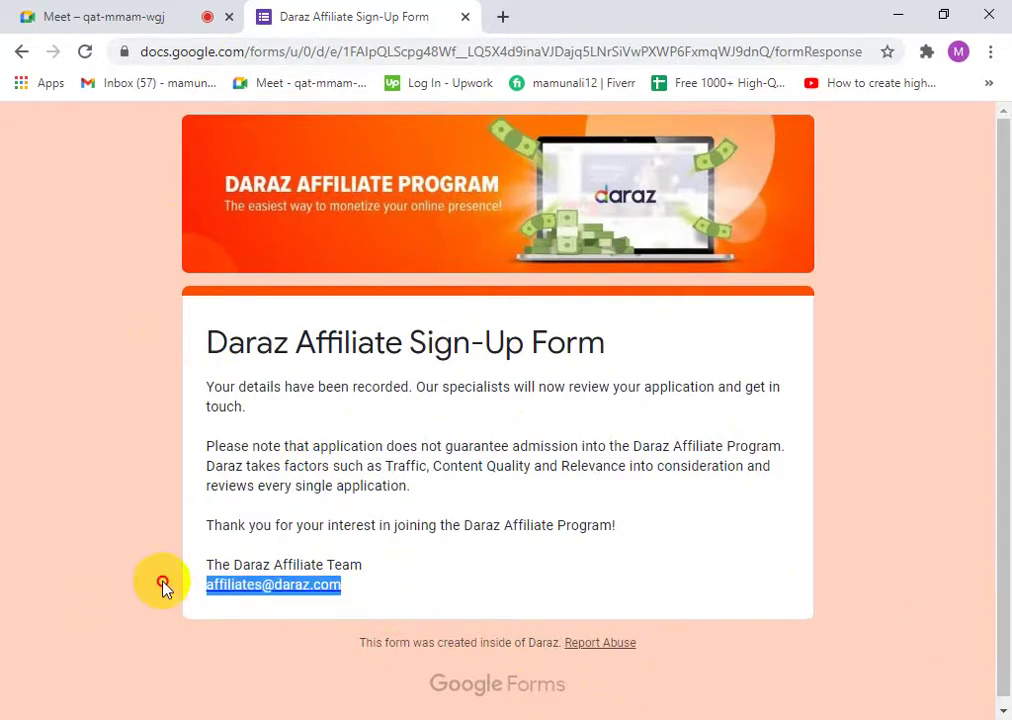
pyautogui.rightClick(286, 593)
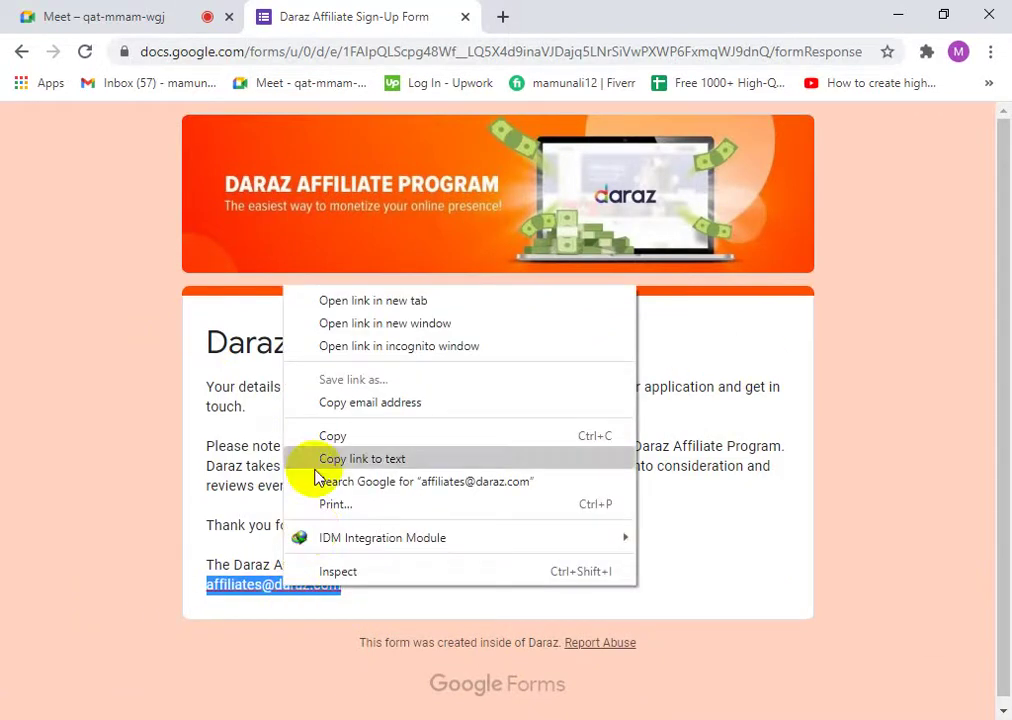
pyautogui.click(326, 440)
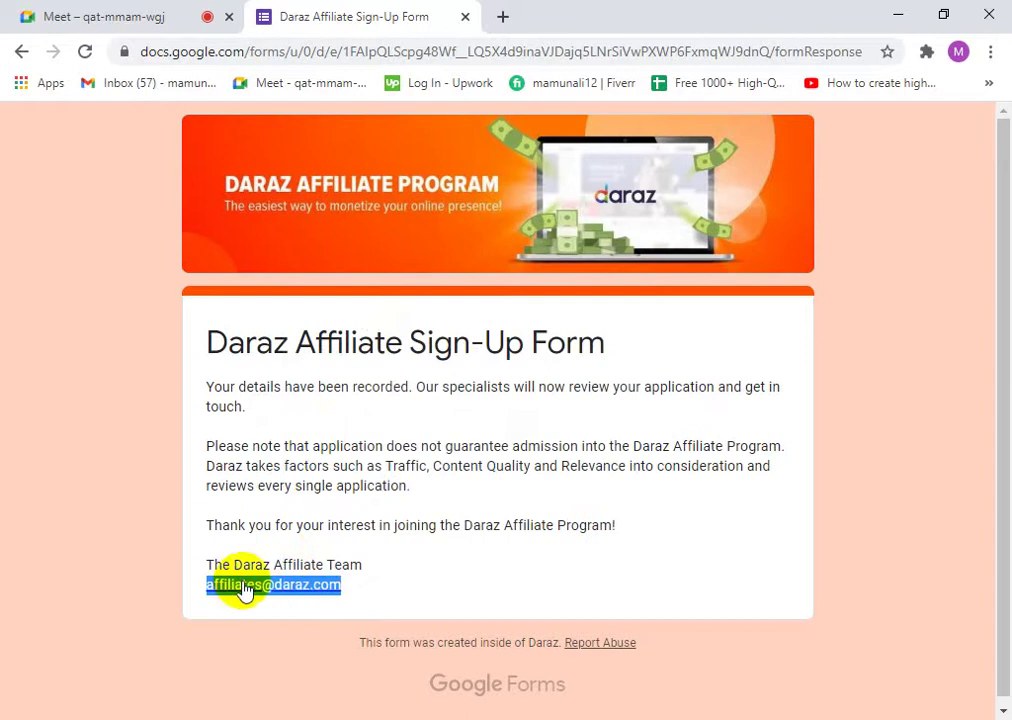
pyautogui.scroll(-1, 430, 480)
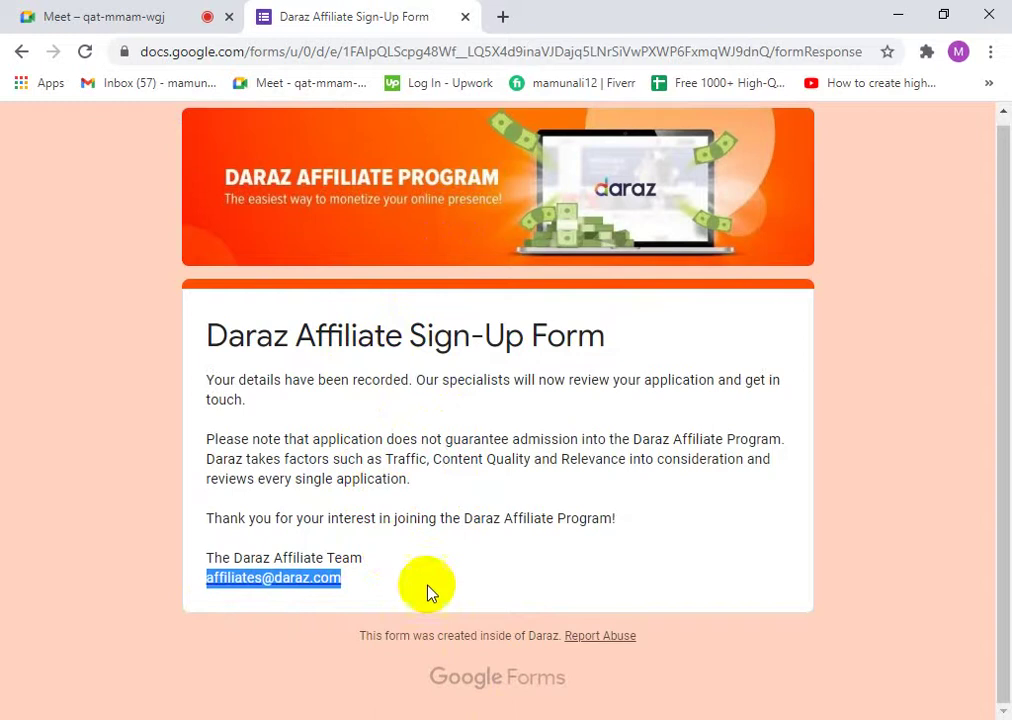
pyautogui.click(260, 163)
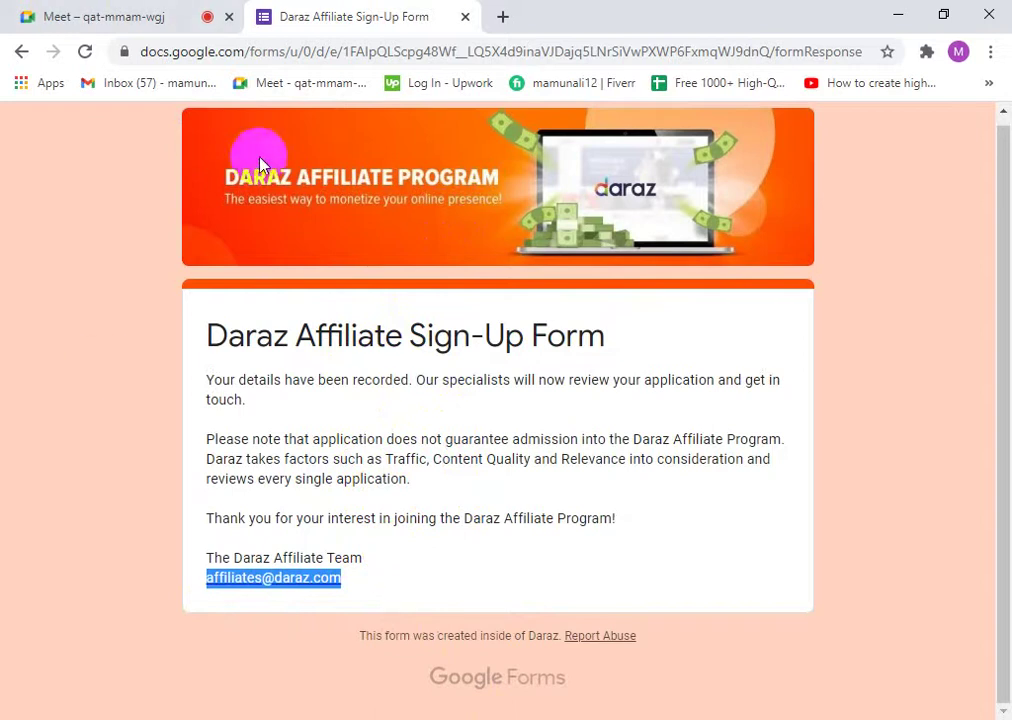
pyautogui.click(295, 60)
pyautogui.click(470, 481)
pyautogui.scroll(1, 490, 408)
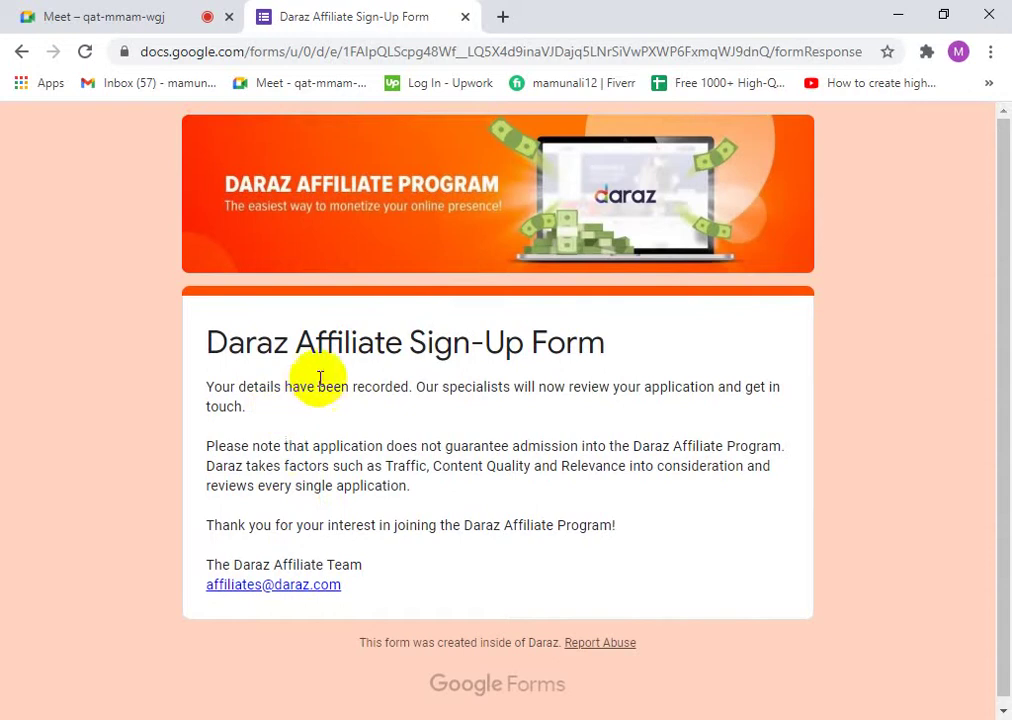
pyautogui.click(323, 55)
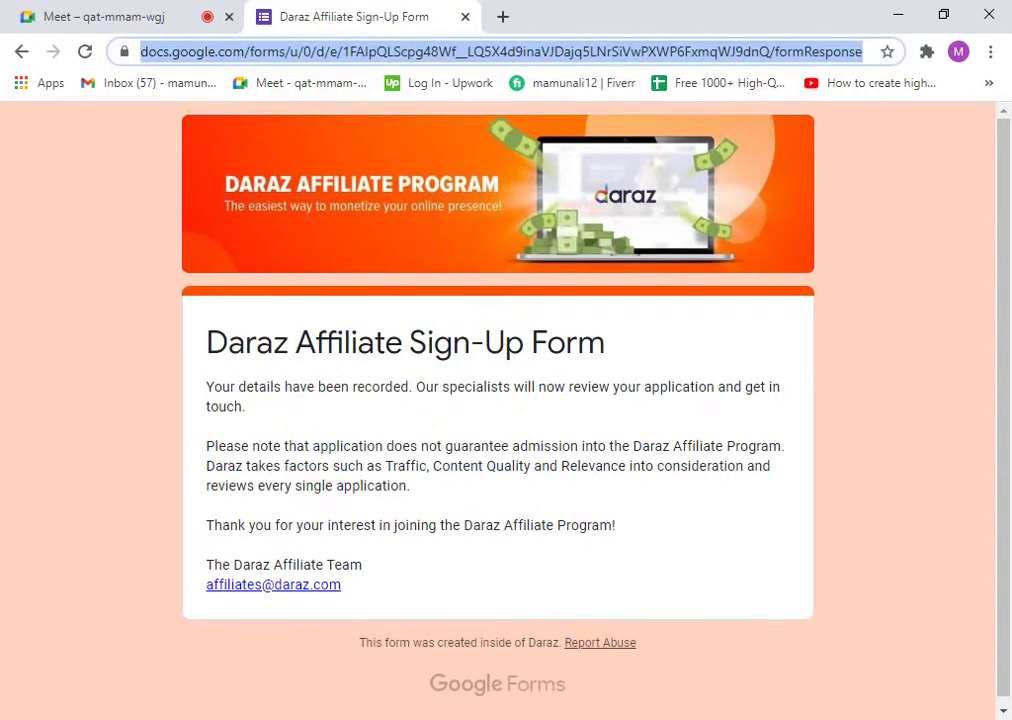
# - Load bdshop.com by typing 'bd' in the address bar, then scroll down to the footer
pyautogui.click(483, 479)
pyautogui.click(328, 58)
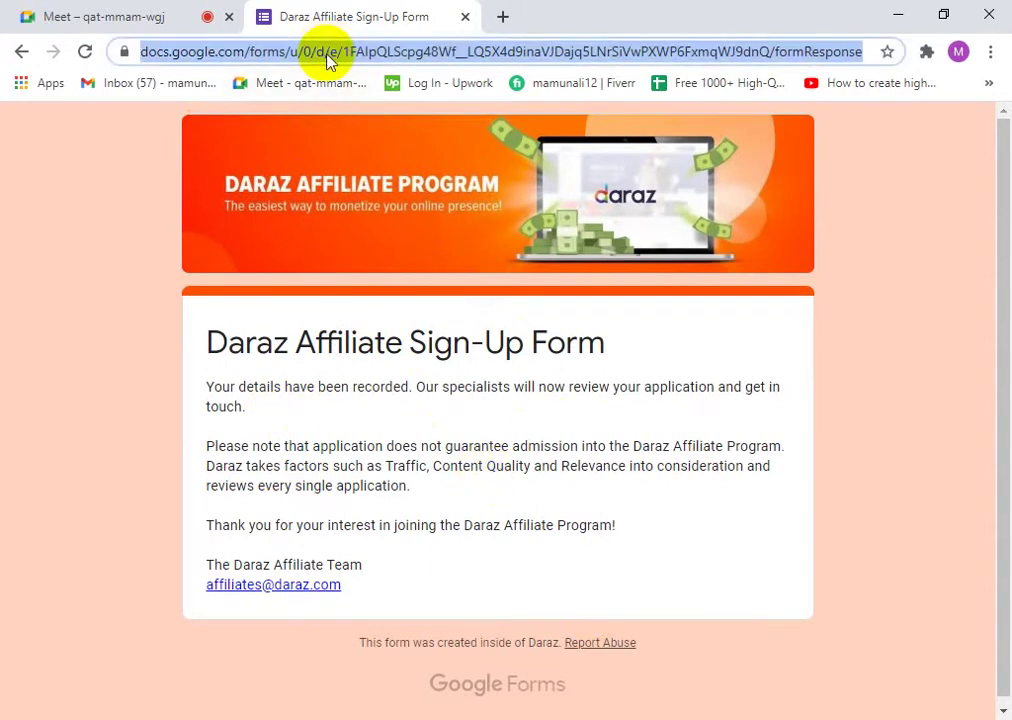
pyautogui.write('bd')
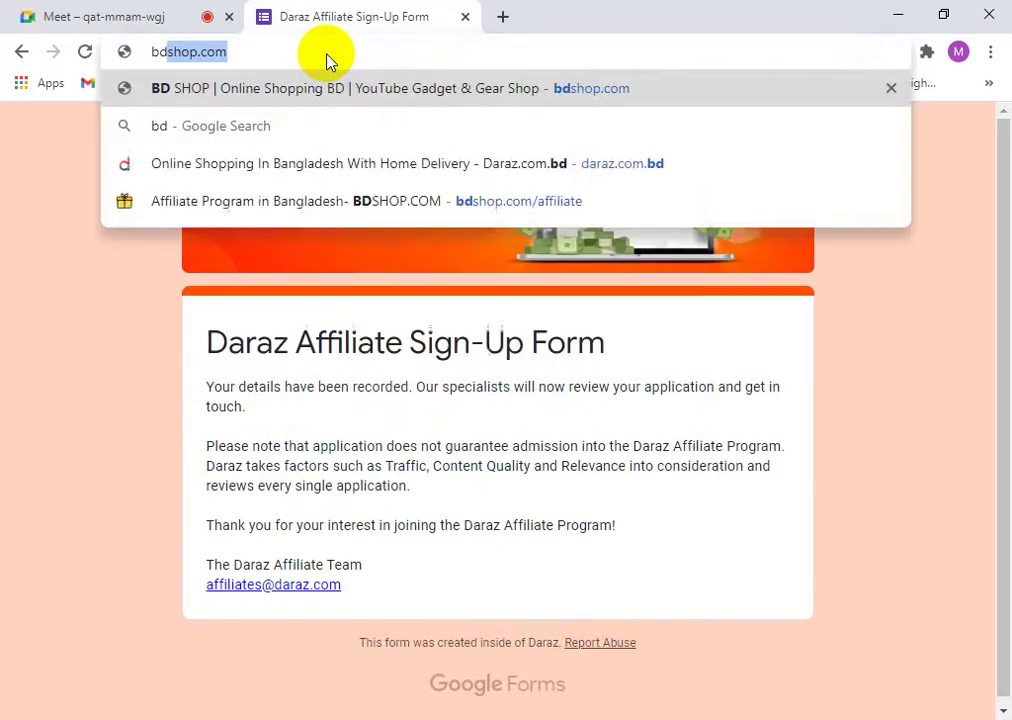
pyautogui.press('Return')
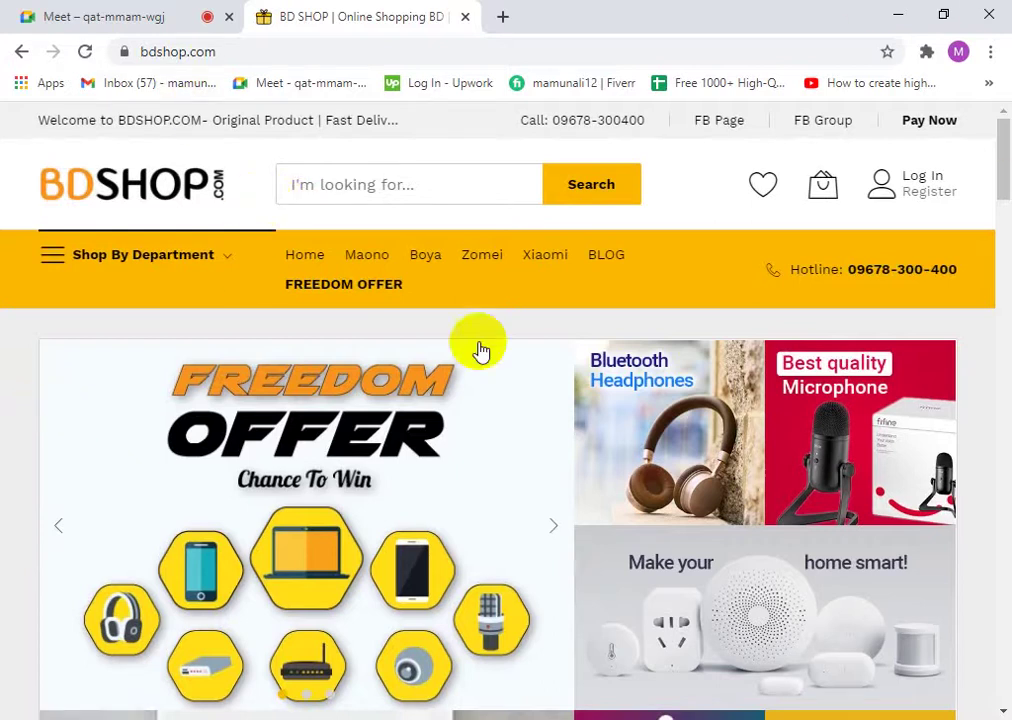
pyautogui.scroll(-3, 628, 508)
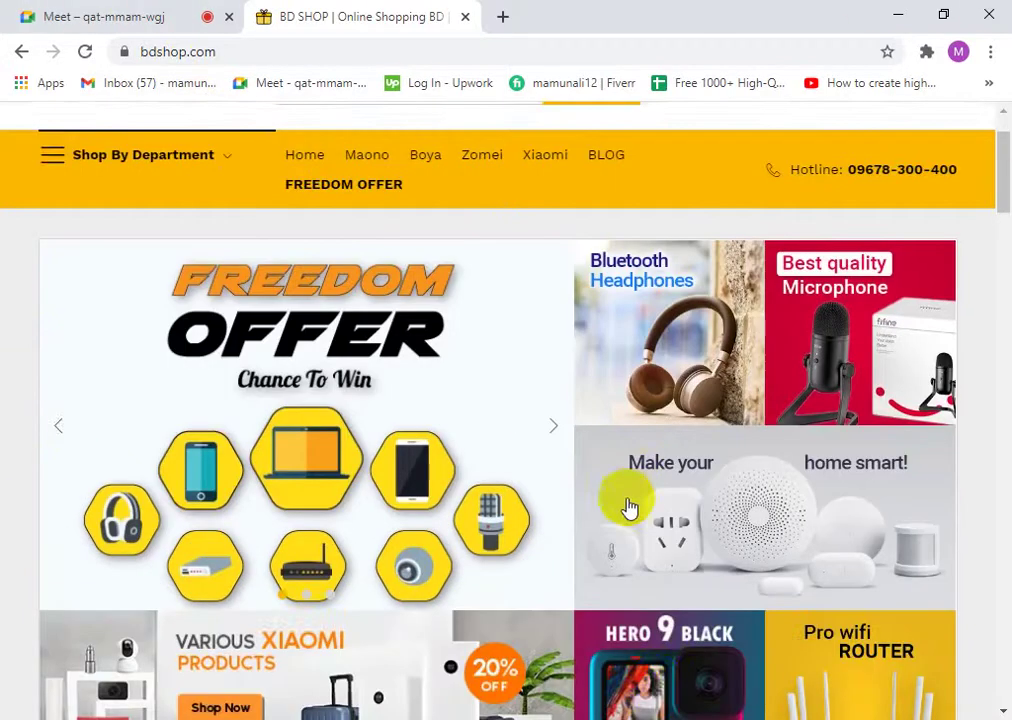
pyautogui.scroll(-20, 659, 558)
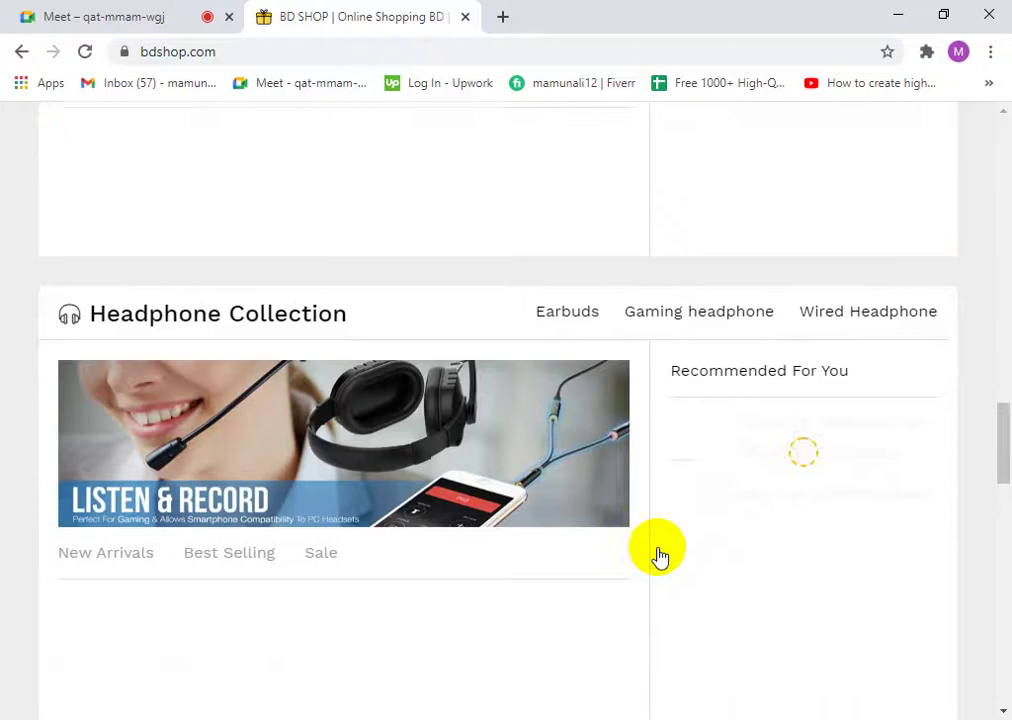
pyautogui.scroll(-10, 659, 558)
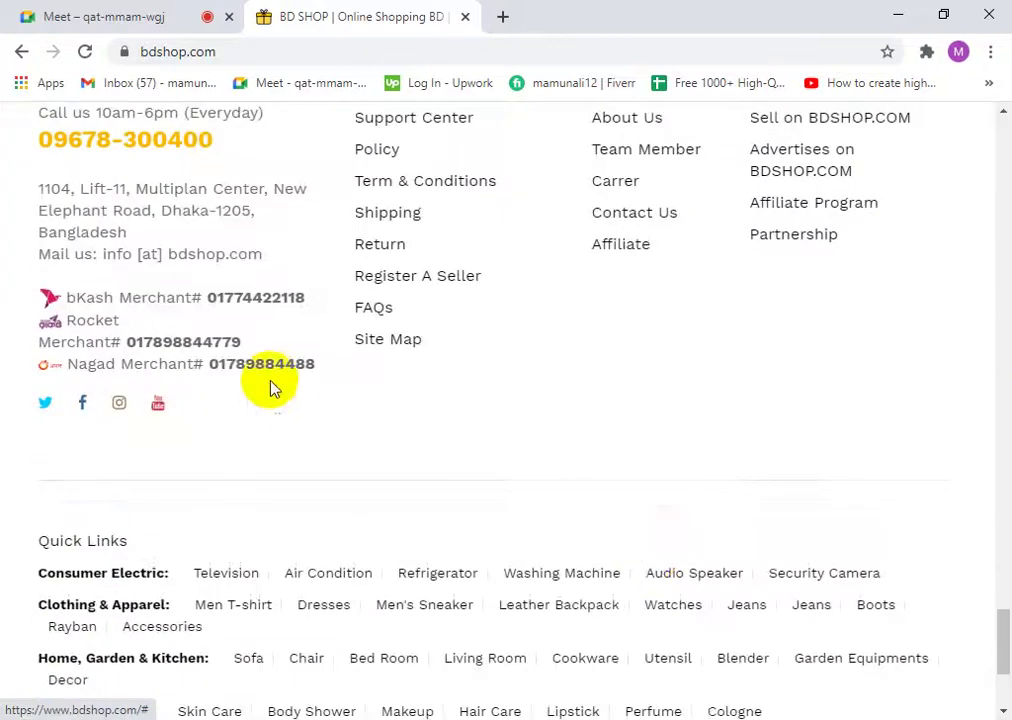